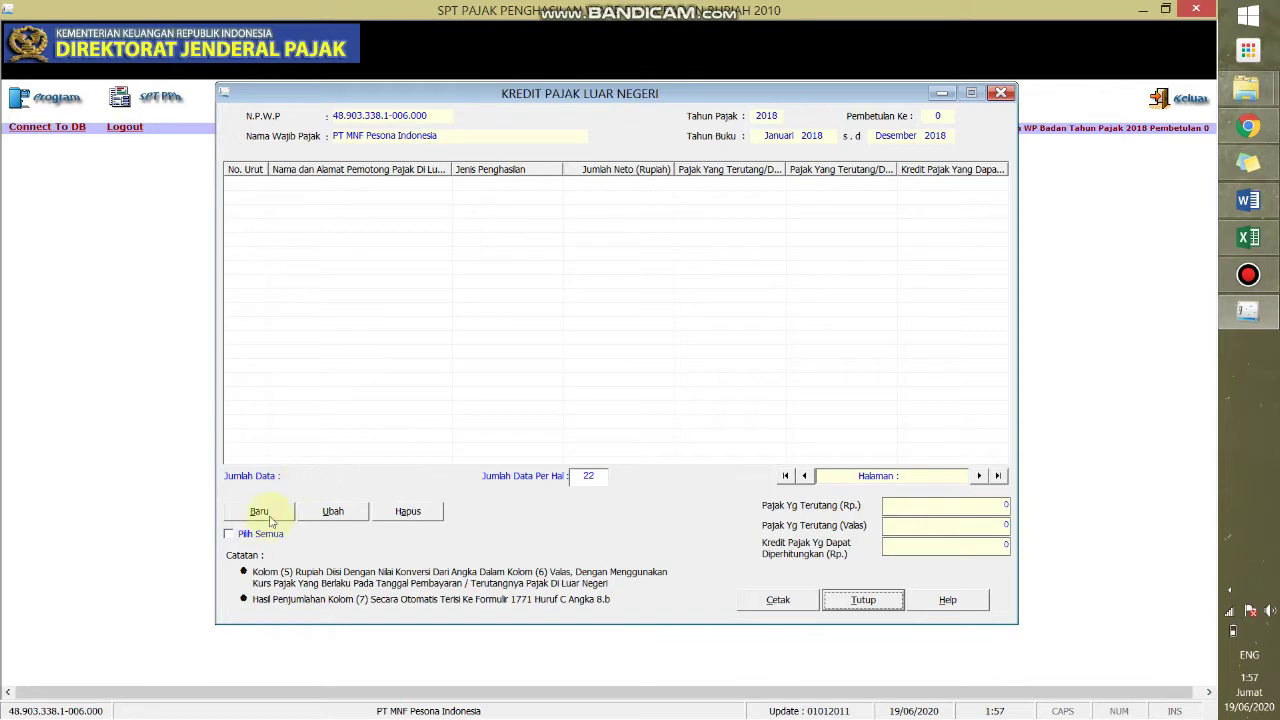
Start a new foreign tax credit entry and place its form beside the Word assignment document.
left_click(270, 511)
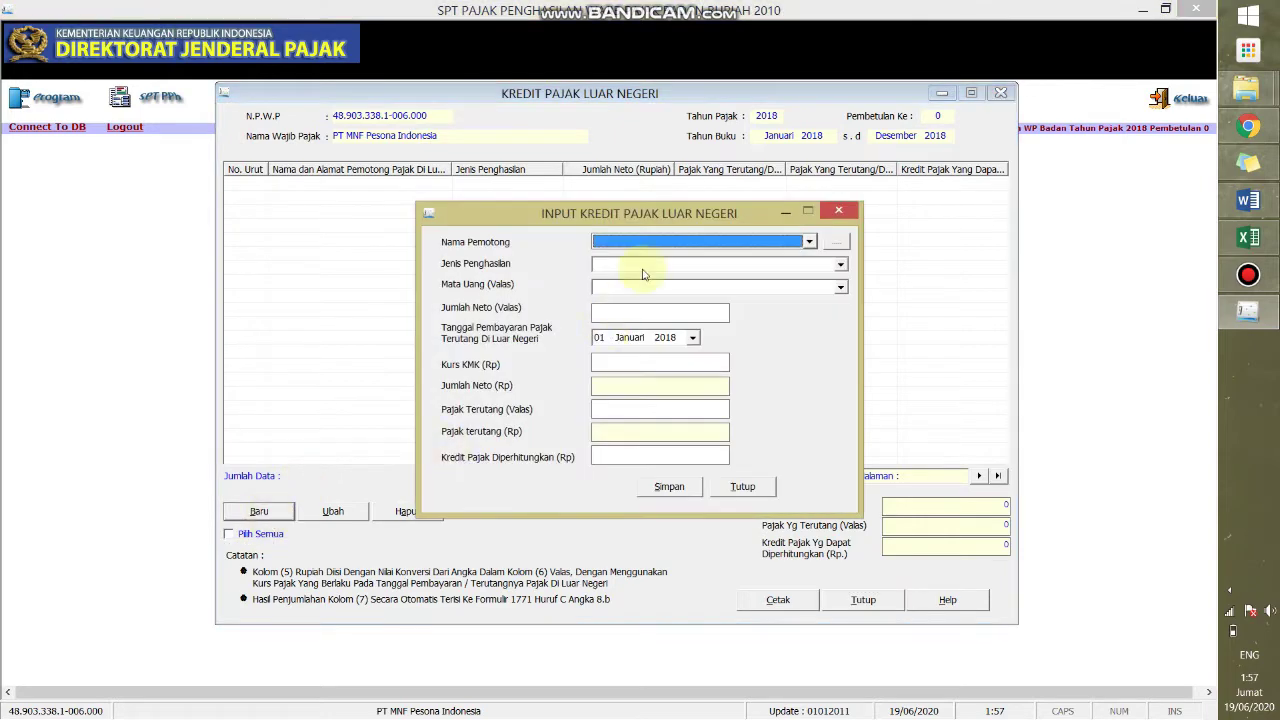
left_click_drag(623, 214, 417, 186)
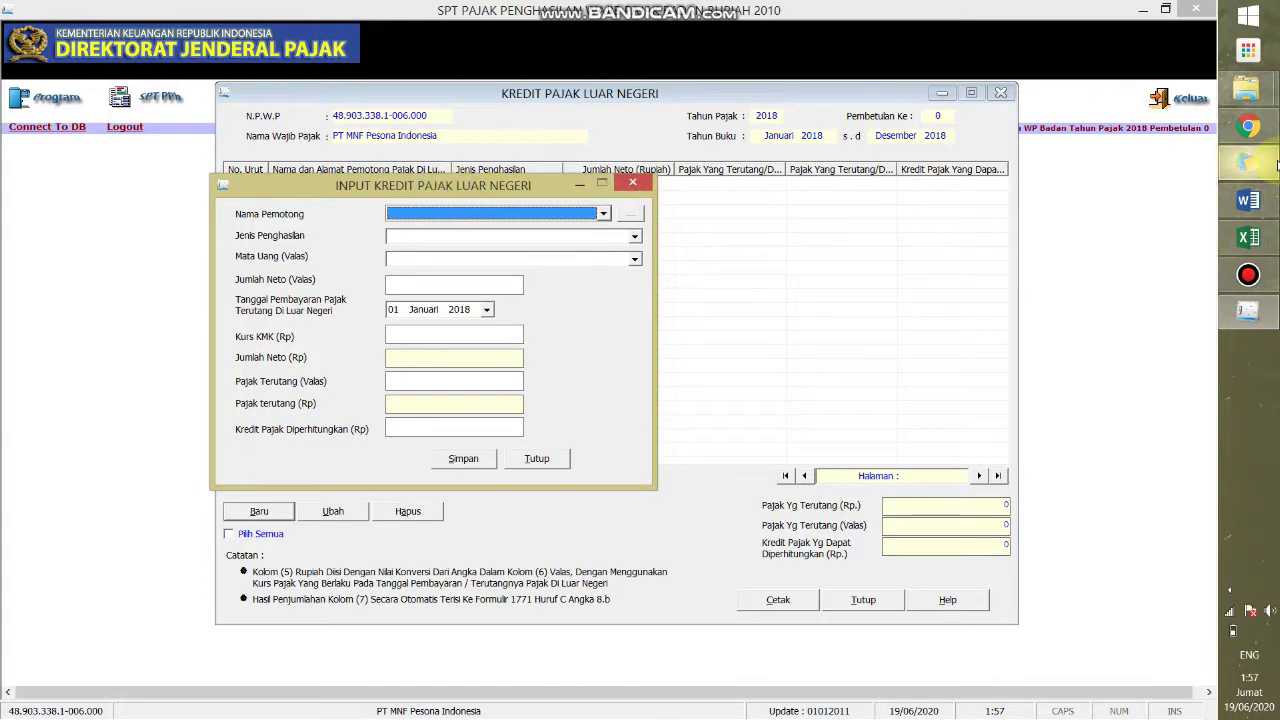
left_click(1248, 201)
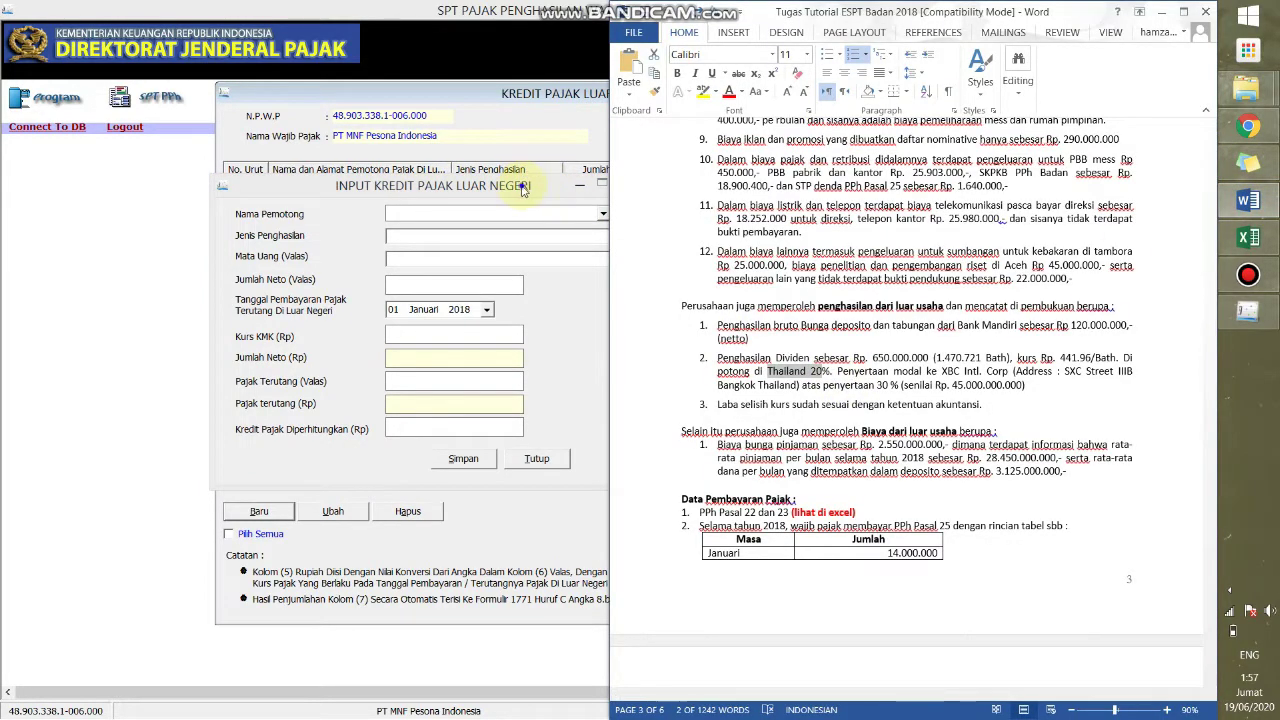
left_click_drag(522, 190, 387, 181)
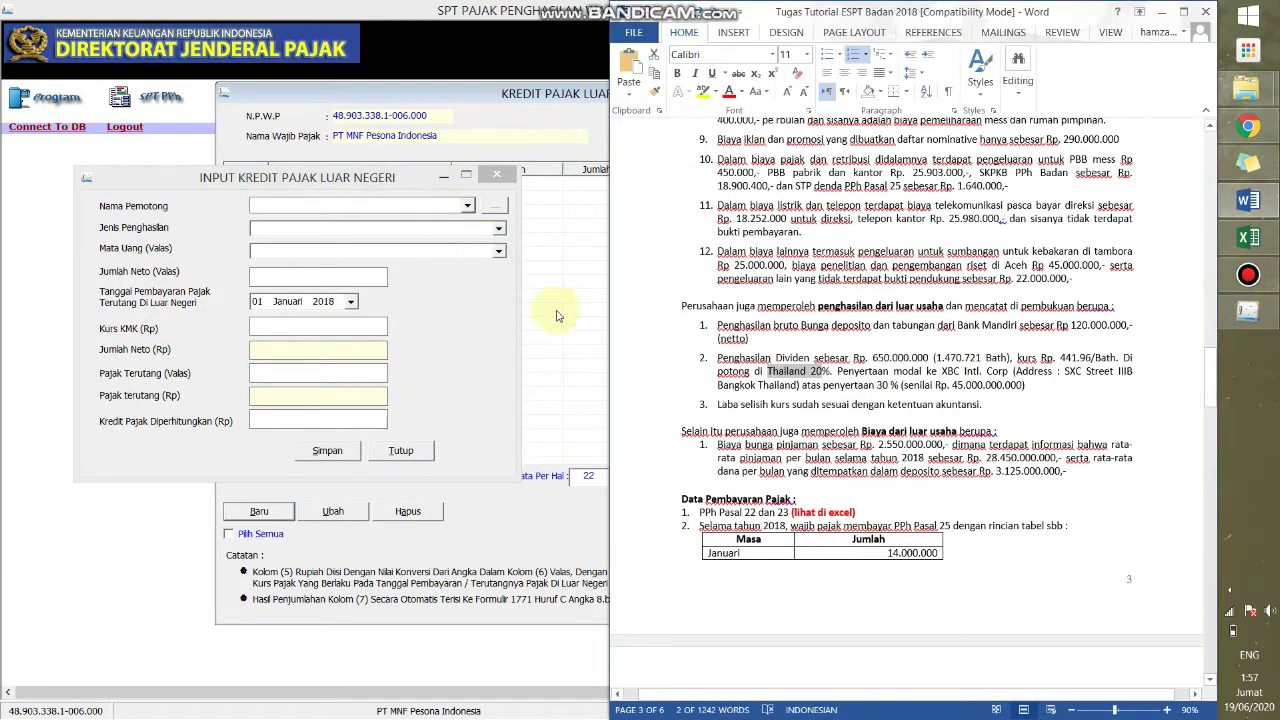
Open the foreign withholder reference form from the Nama Pemotong field and start a new record.
left_click(466, 208)
left_click(466, 208)
left_click(466, 208)
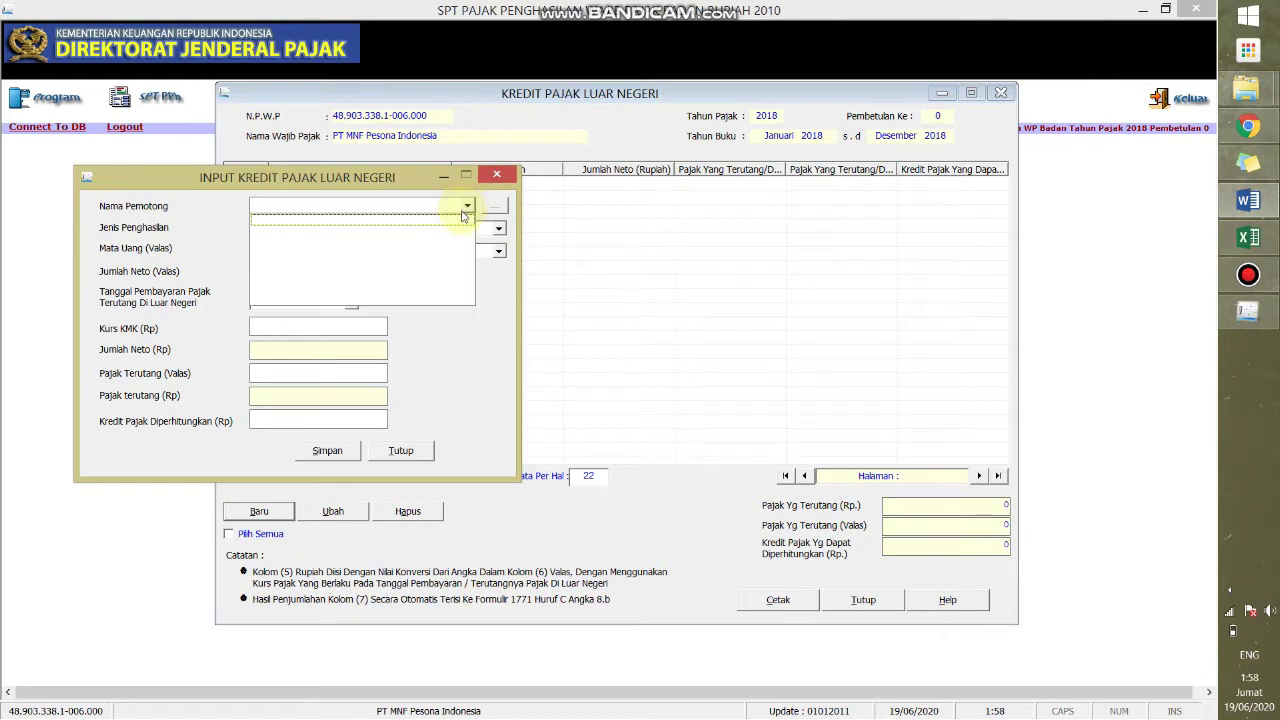
left_click(466, 207)
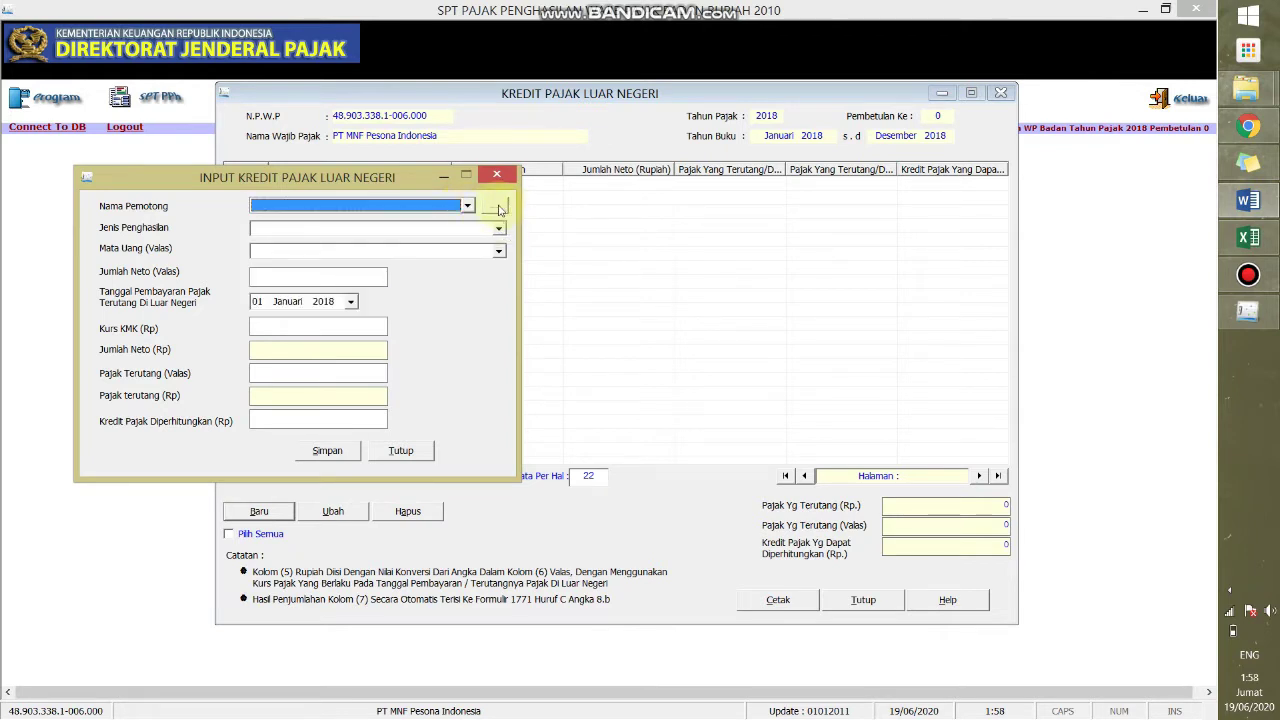
left_click(499, 208)
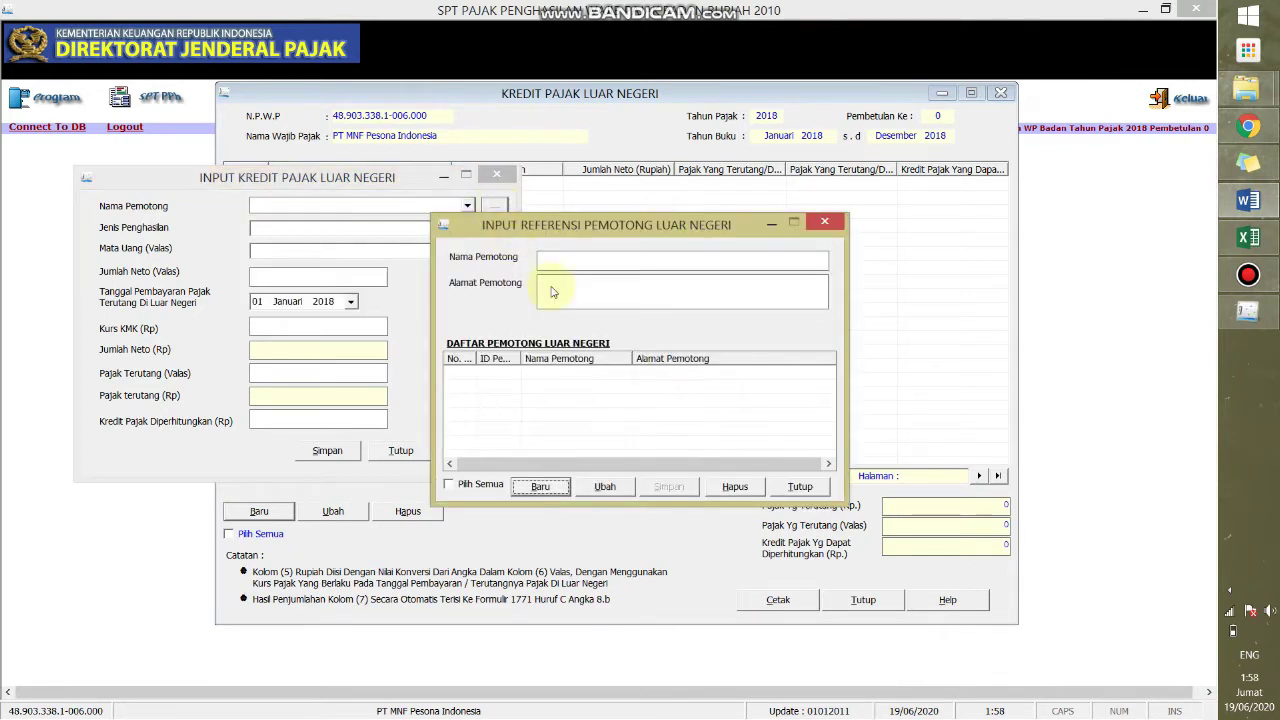
left_click_drag(577, 234, 315, 204)
left_click(272, 460)
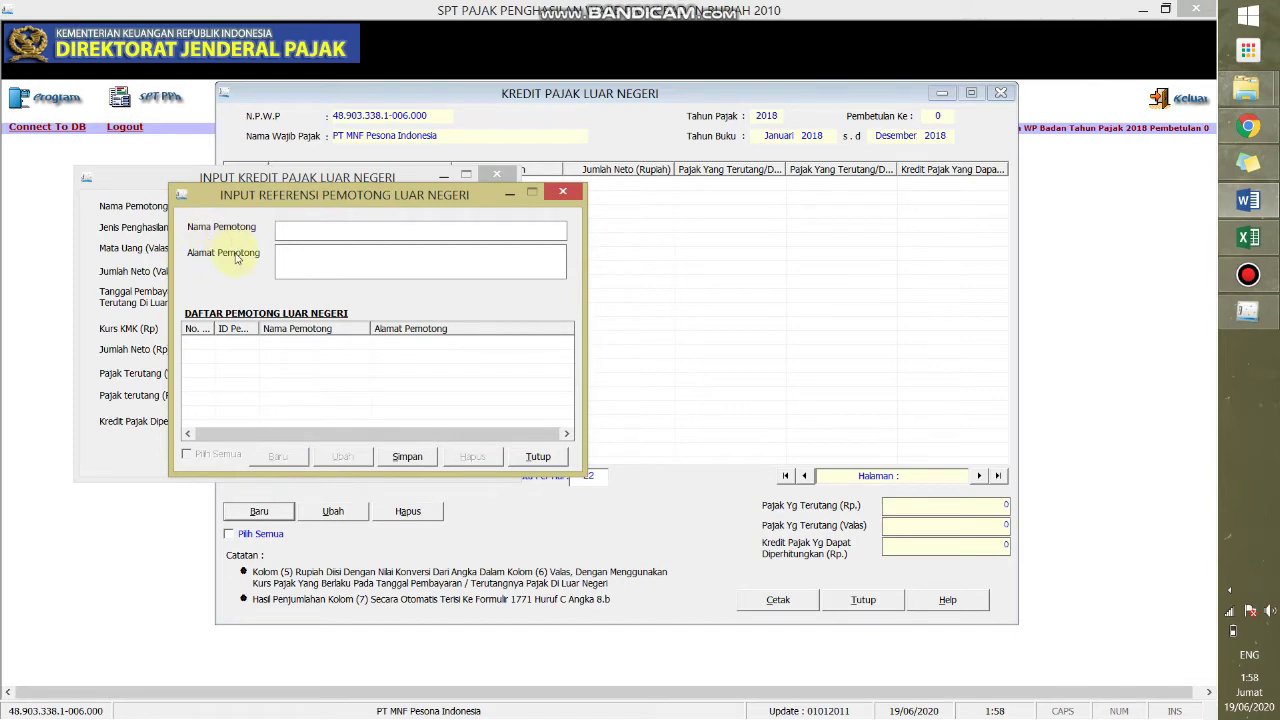
Copy the company name XBC Intl. Corp from the Word document into the new record's Nama Pemotong field.
key("alt+Tab")
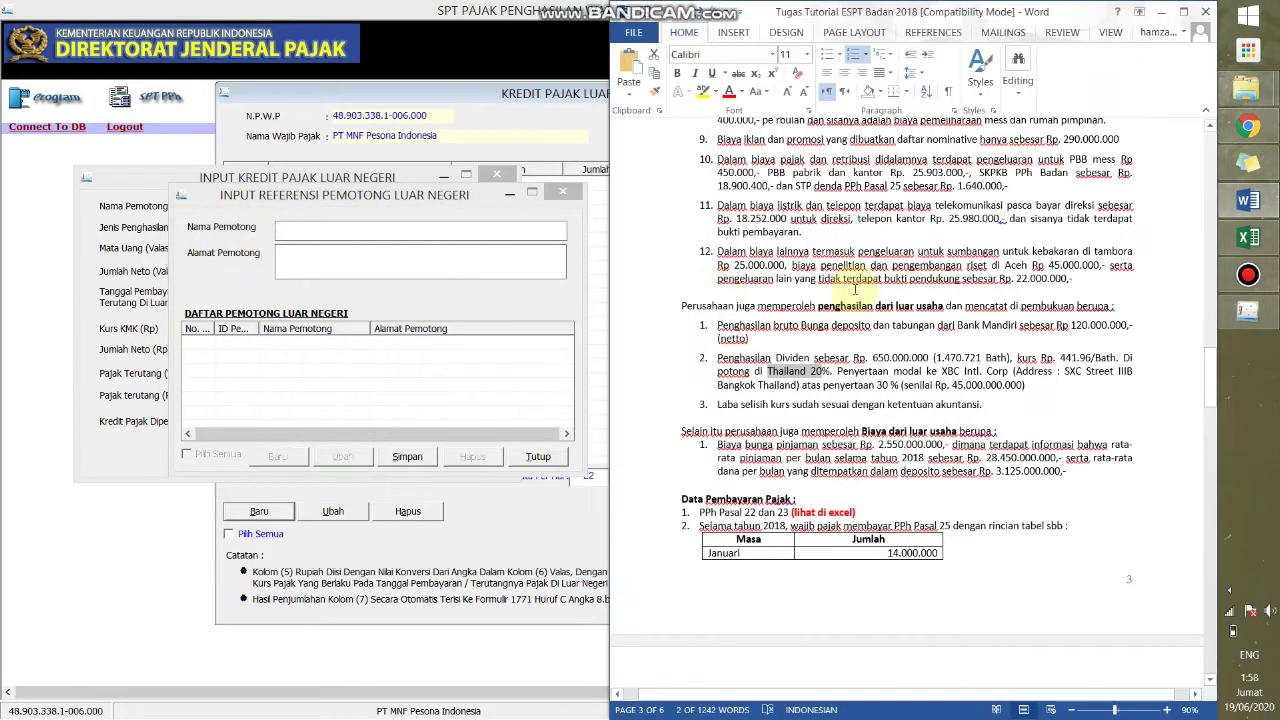
left_click_drag(938, 371, 1008, 372)
left_click(964, 372)
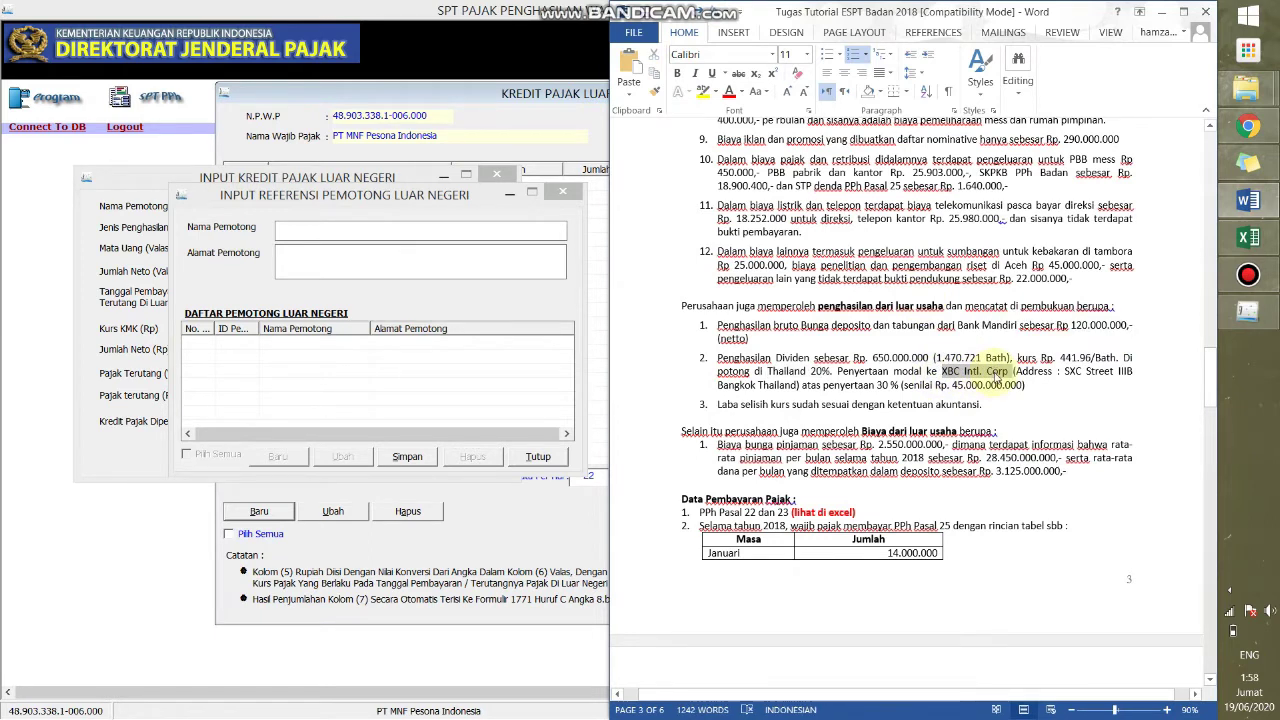
key("ctrl+c")
left_click(480, 232)
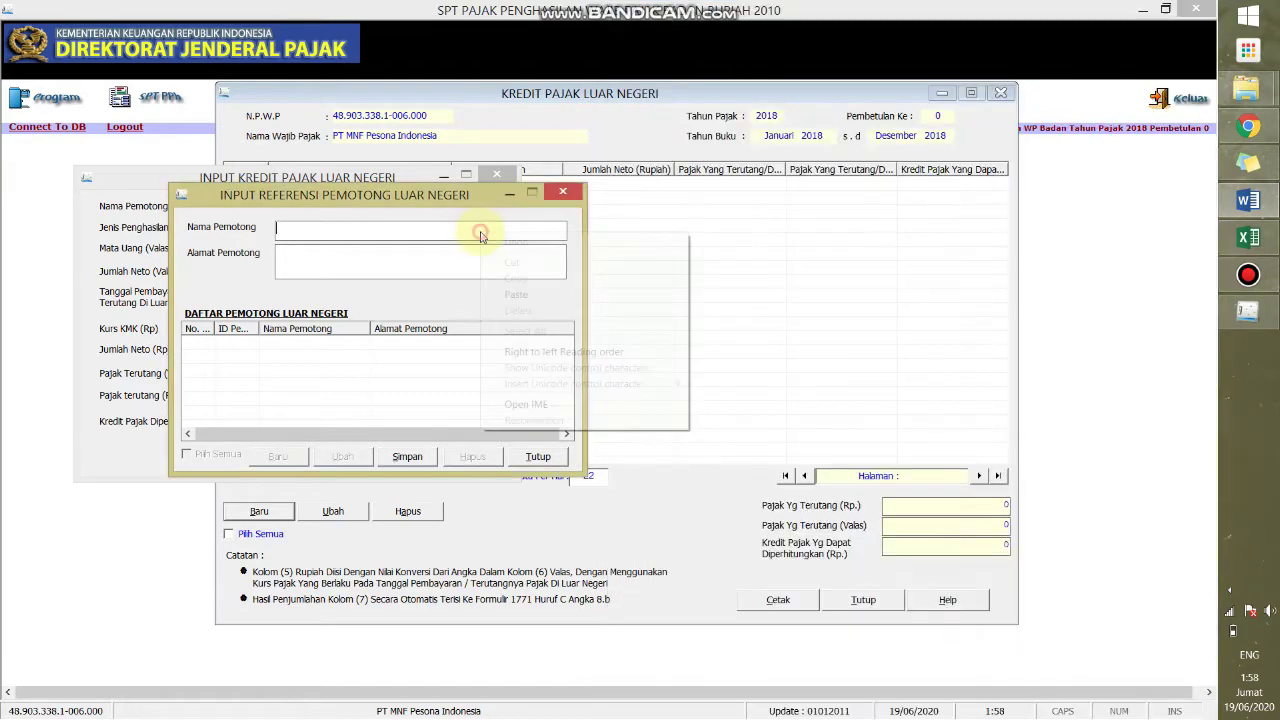
right_click(482, 232)
left_click(532, 294)
Copy the company's address from the Word document into the Alamat Pemotong field.
key("alt+Tab")
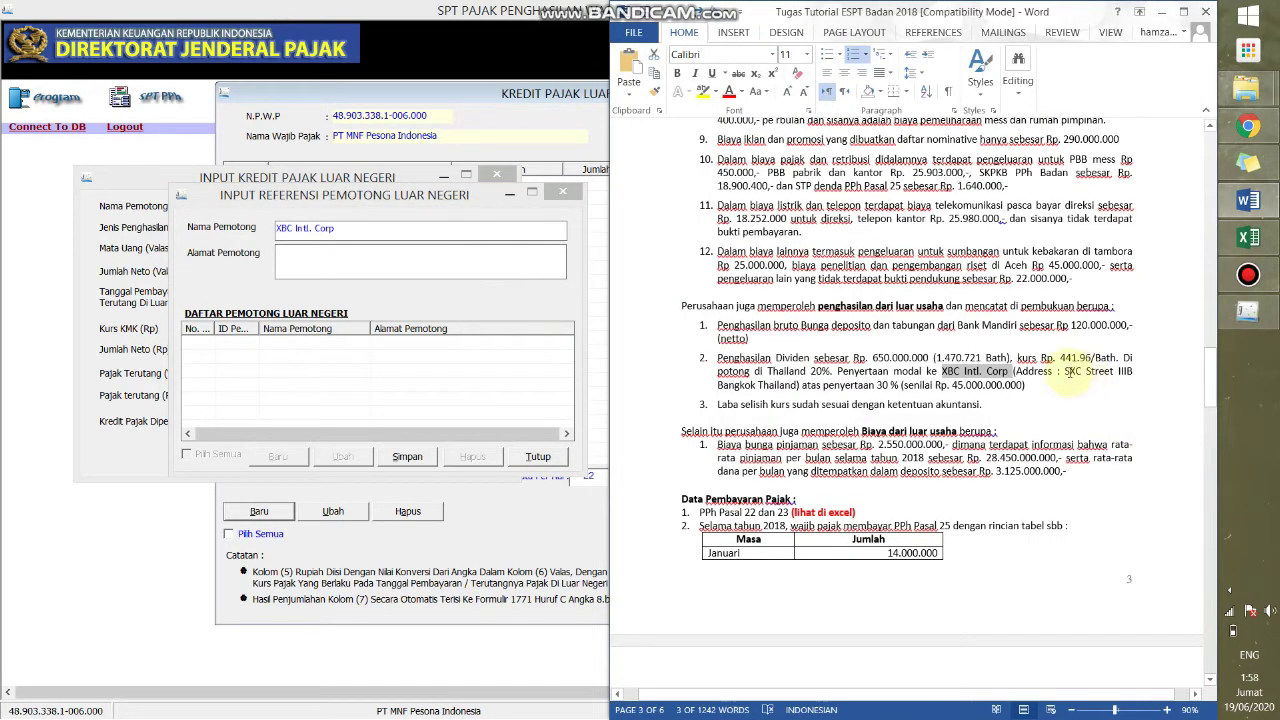
left_click_drag(1066, 371, 795, 386)
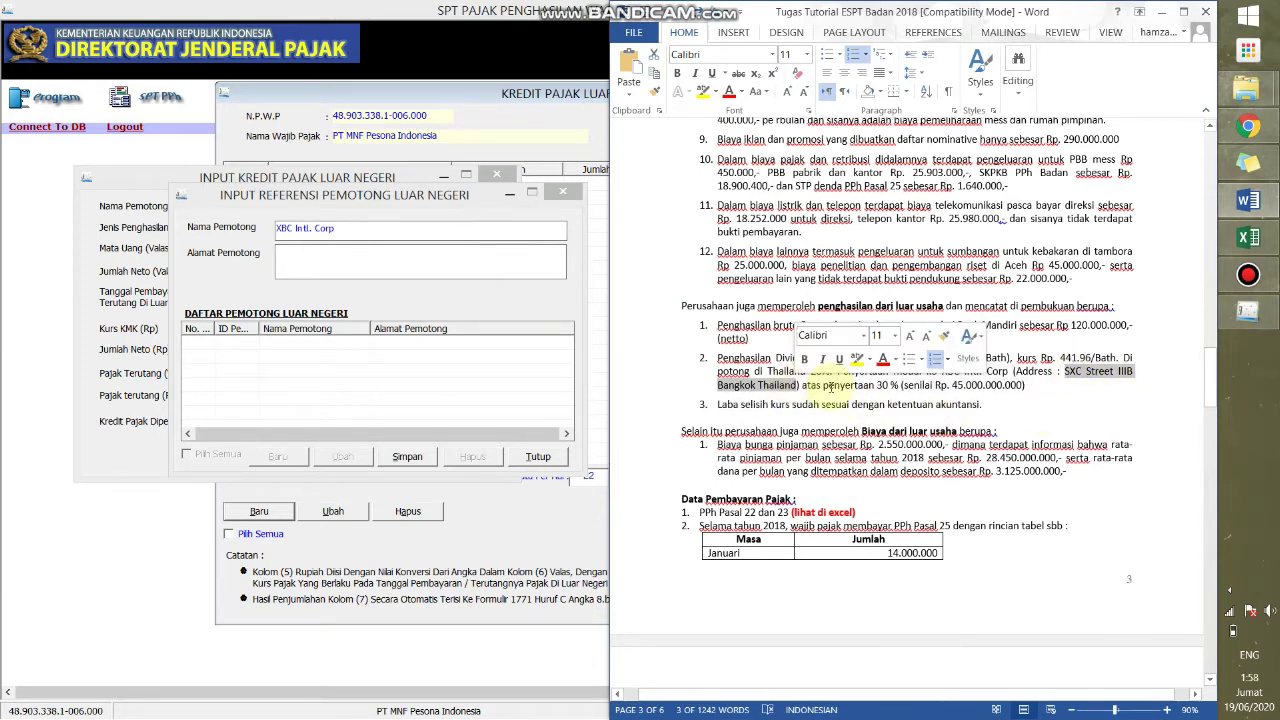
left_click(418, 251)
right_click(418, 251)
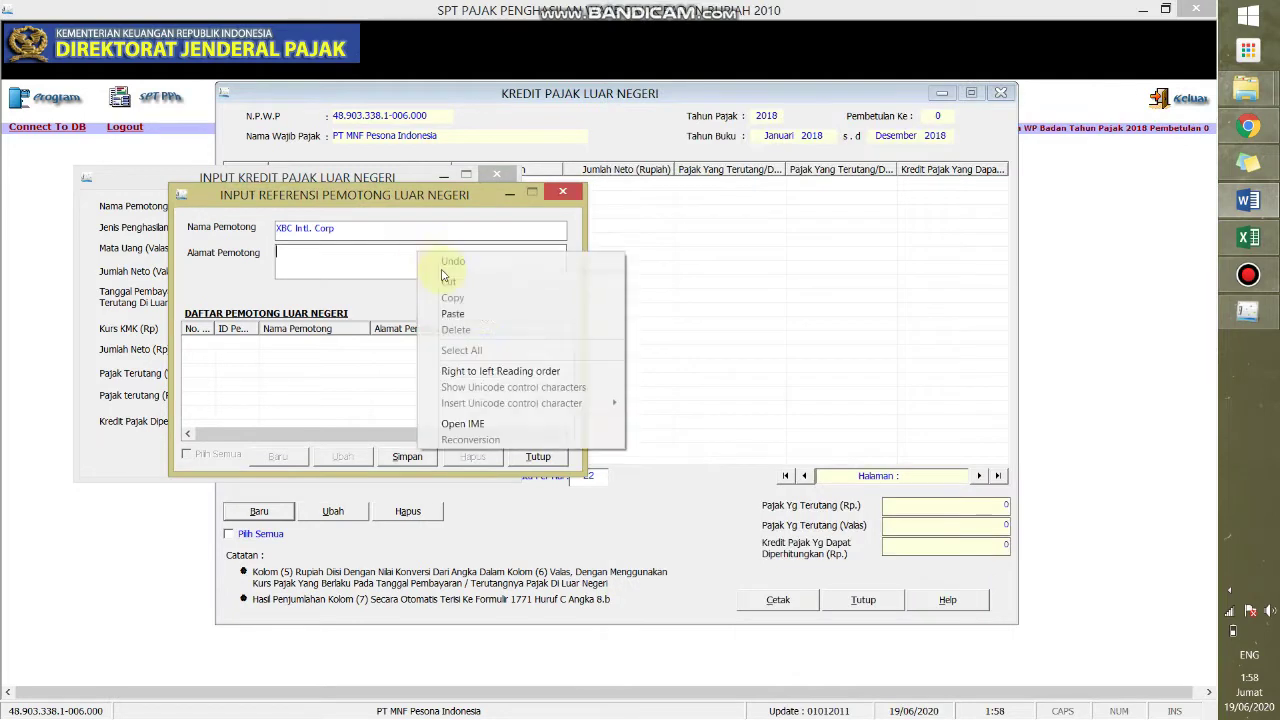
left_click(482, 313)
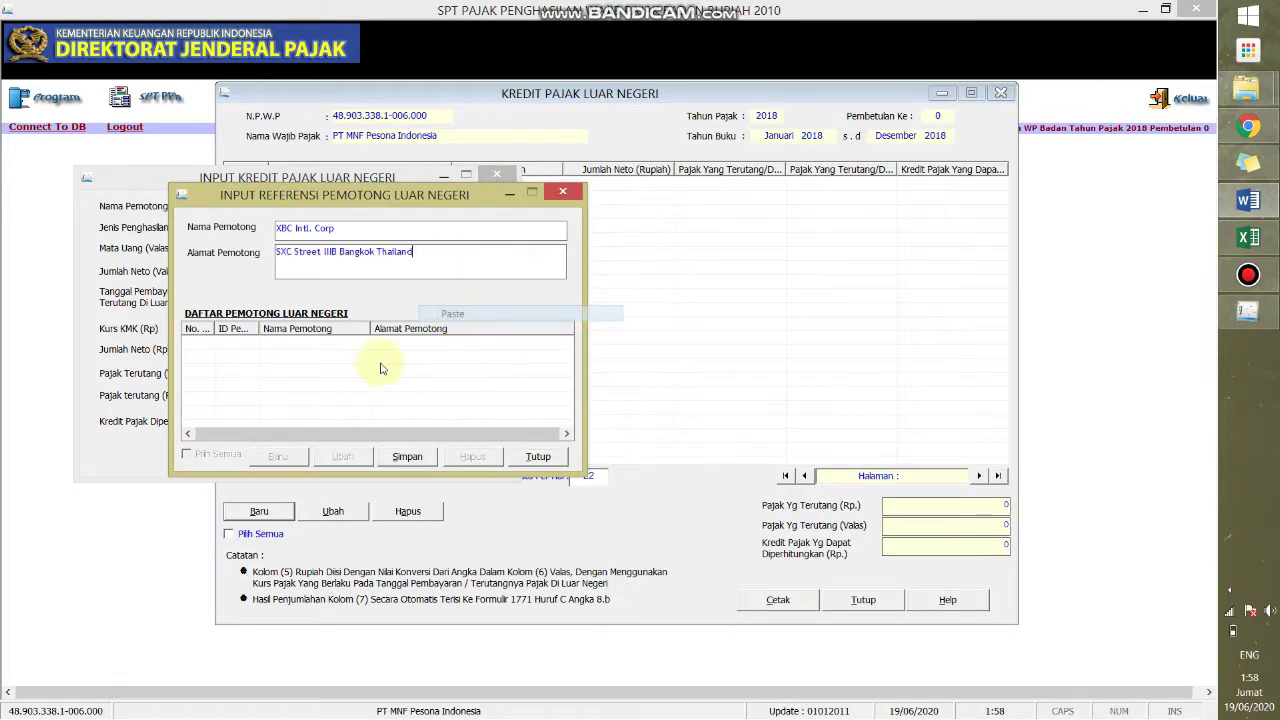
Save the withholder record, decline entering another one, and close the reference form.
left_click(407, 459)
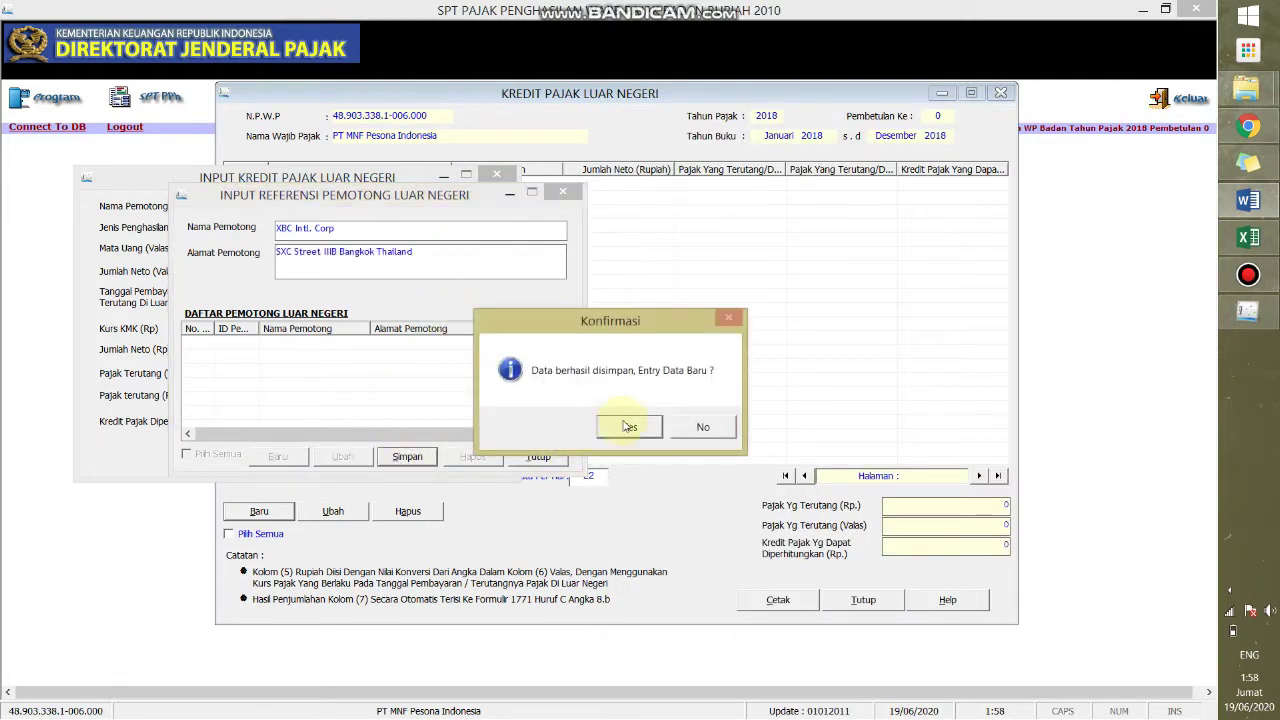
left_click(704, 428)
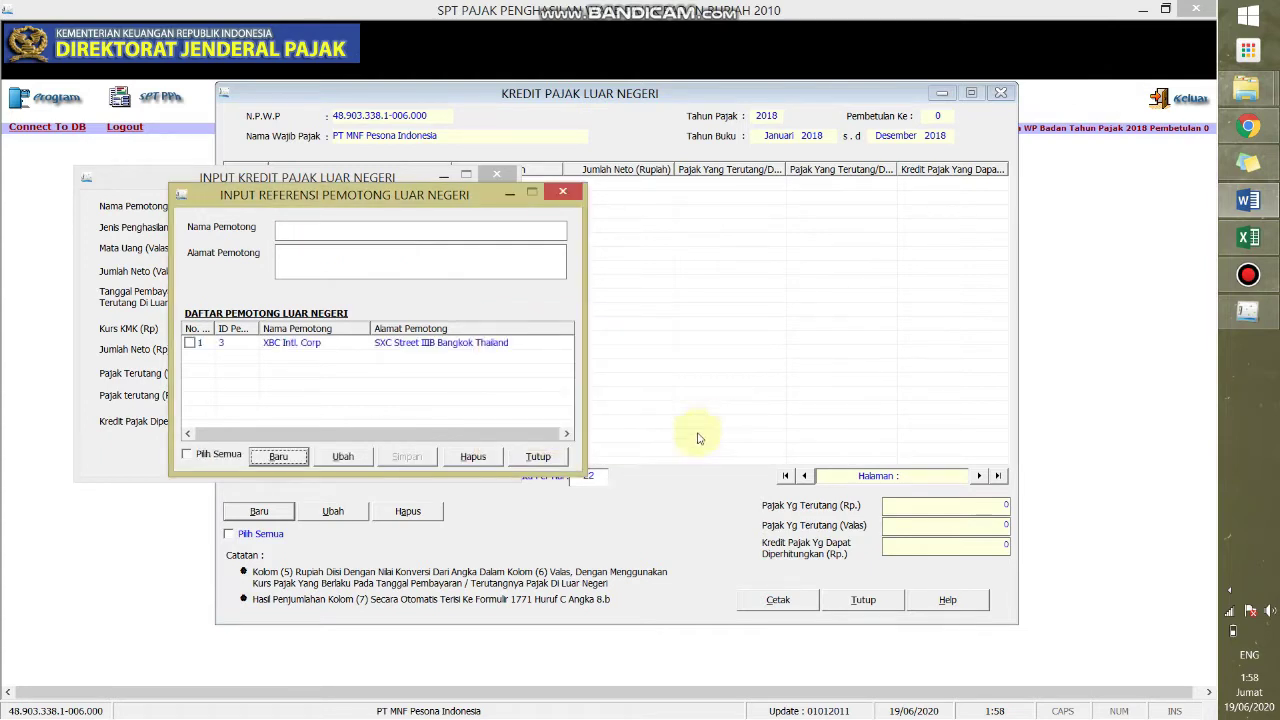
left_click(557, 458)
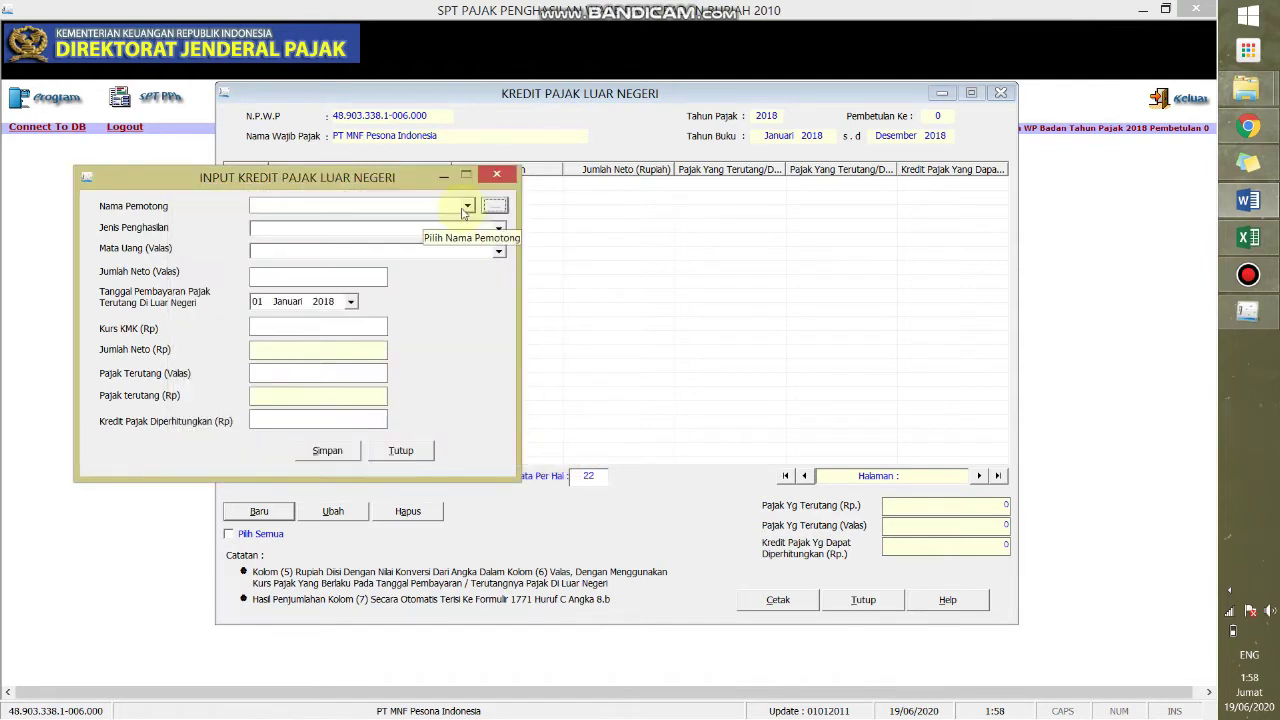
Set the credit entry's Nama Pemotong to XBC Intl. Corp and, following the Word document, its Jenis Penghasilan to Dividen.
left_click(466, 207)
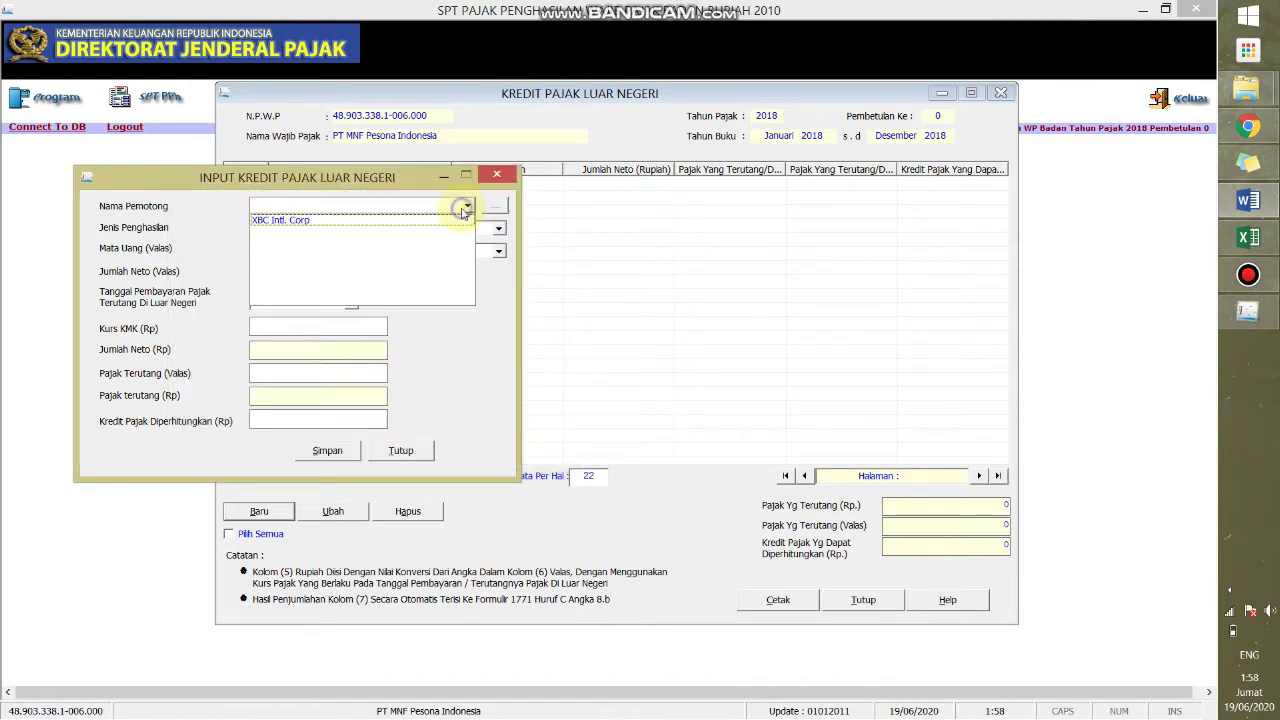
left_click(408, 220)
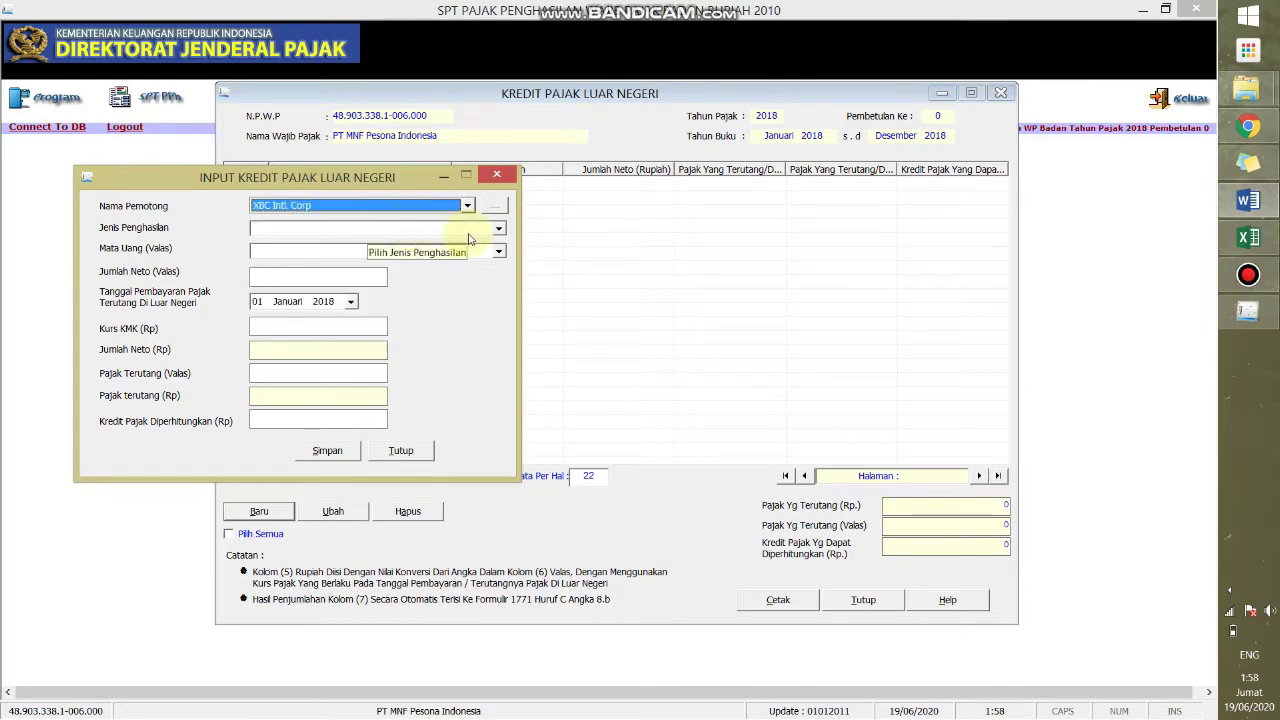
key("alt+Tab")
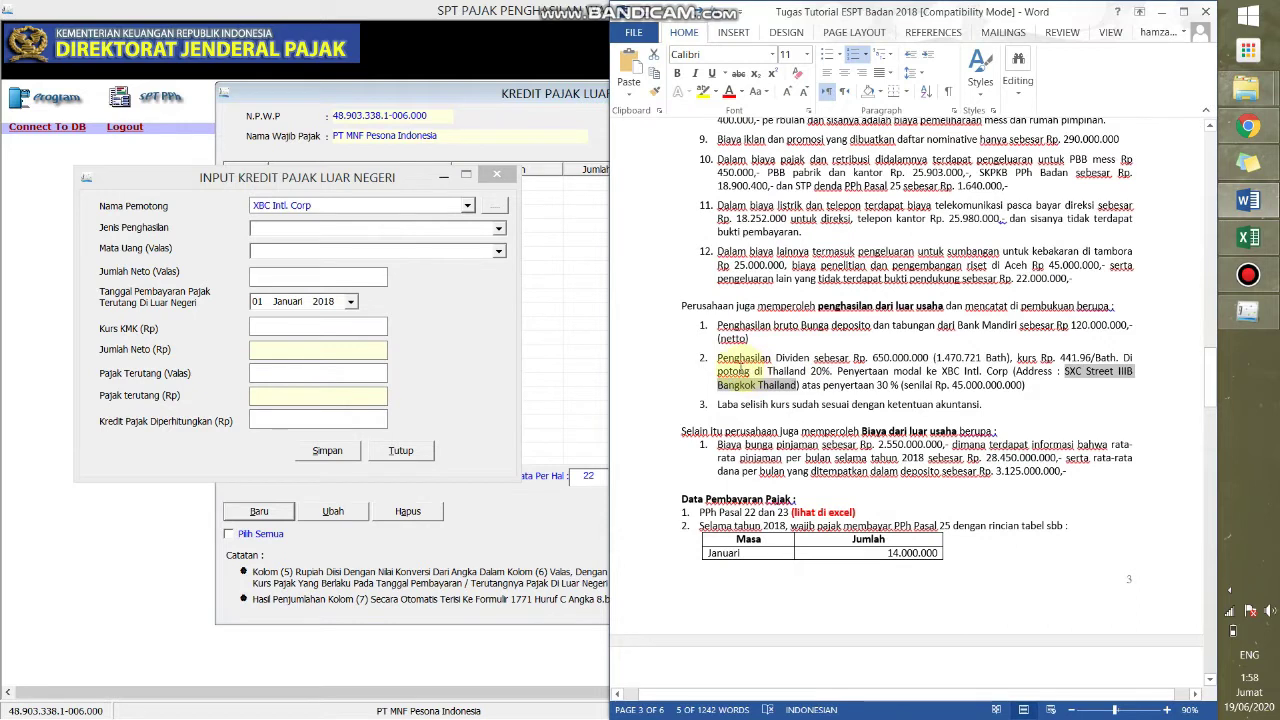
left_click_drag(775, 357, 809, 358)
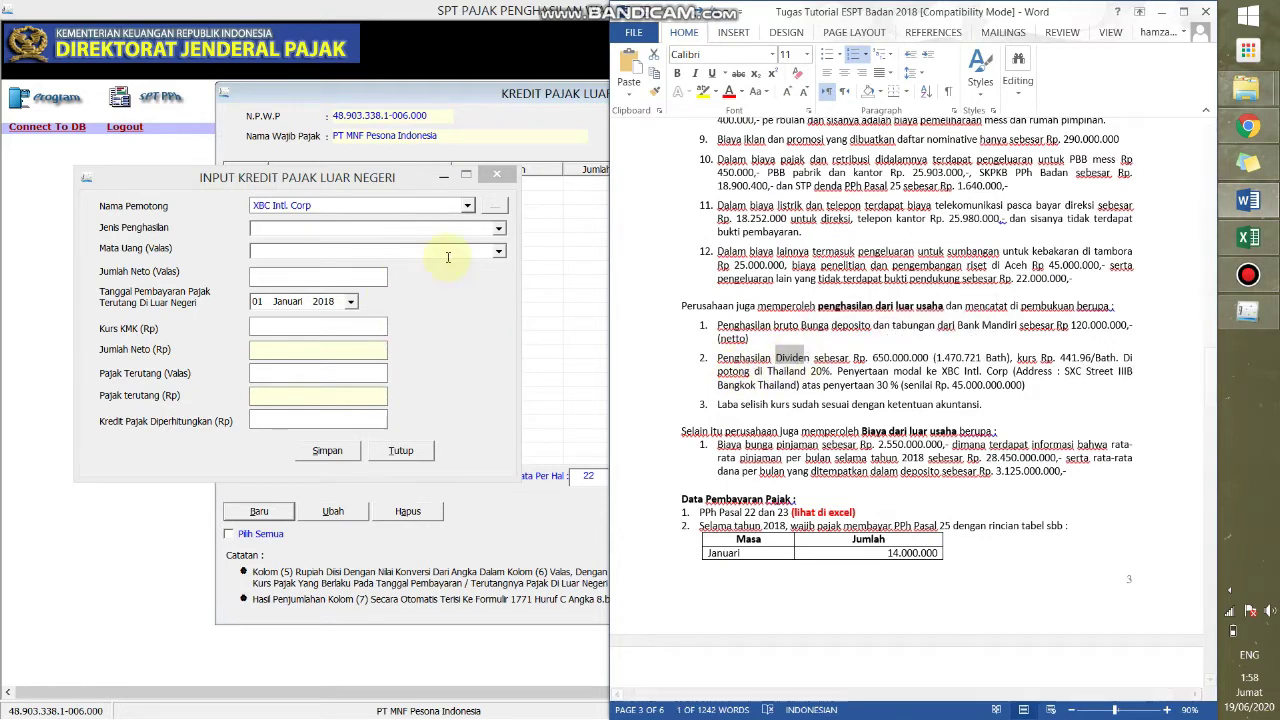
left_click(498, 228)
left_click(466, 255)
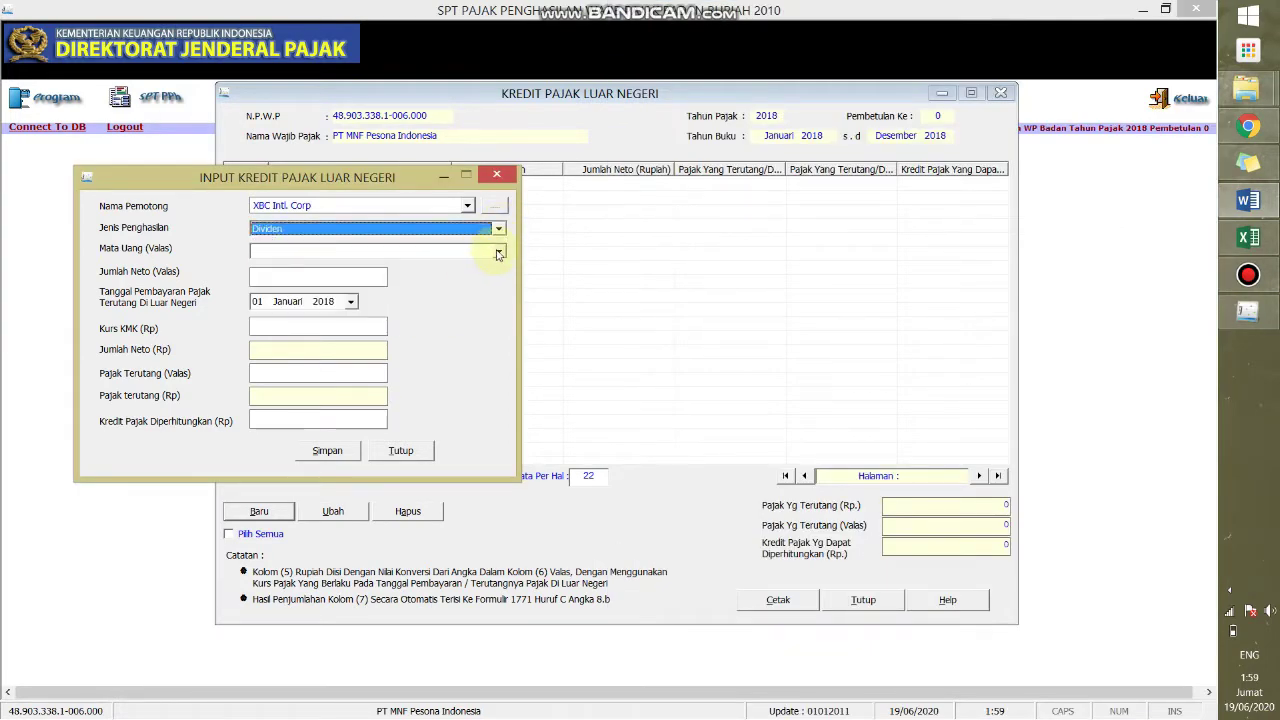
Set the Mata Uang (Valas) currency to Bath Thailand (BATH).
left_click(472, 251)
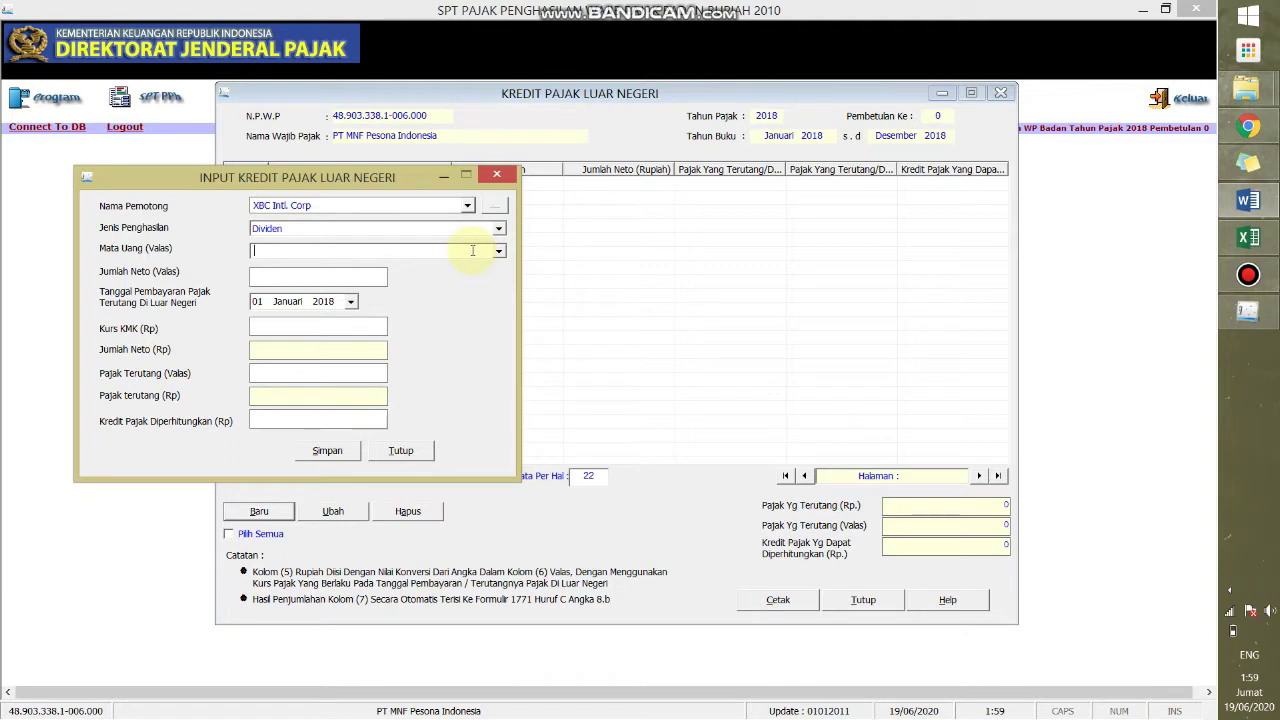
left_click(498, 251)
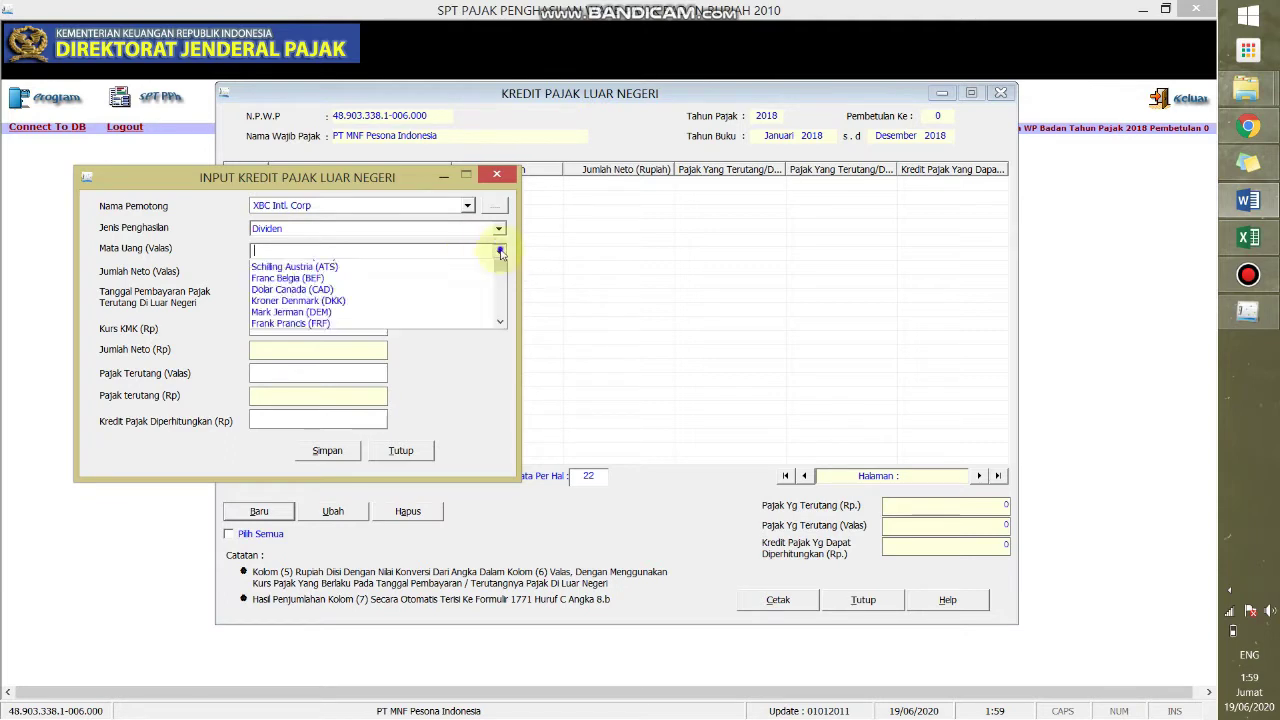
left_click(498, 251)
left_click(497, 253)
scroll(414, 305, "down", 3)
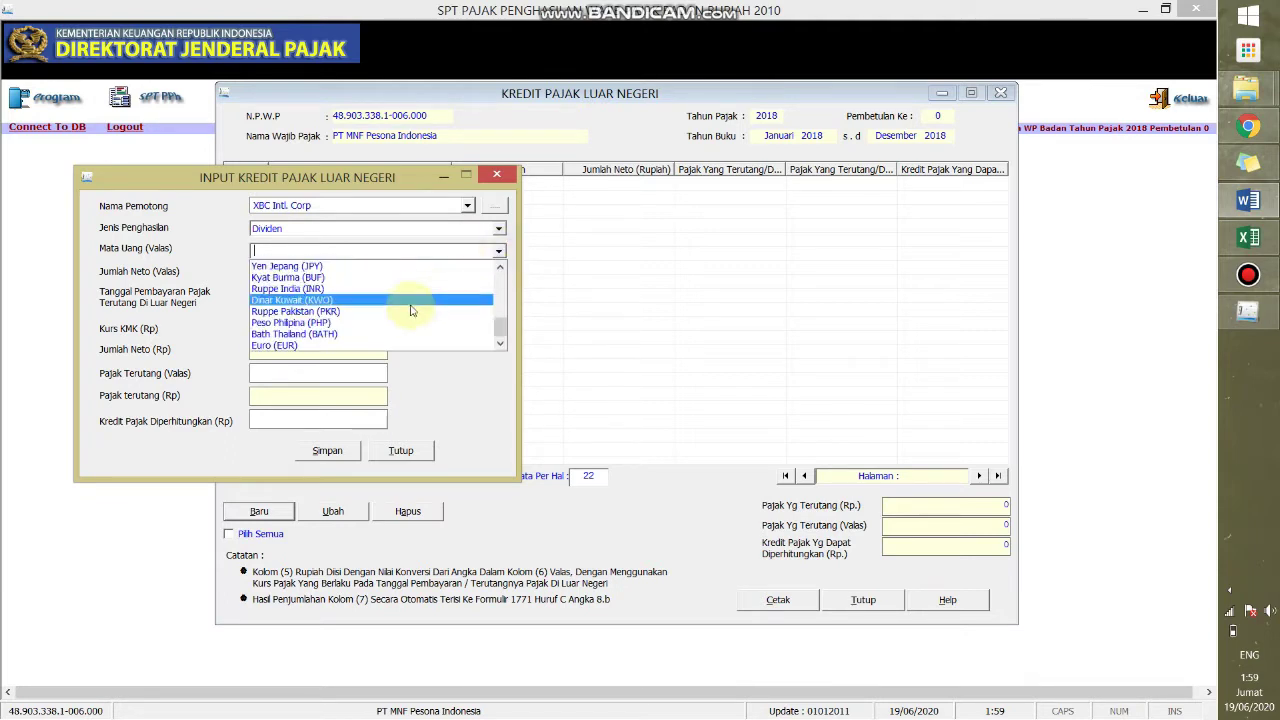
left_click(373, 334)
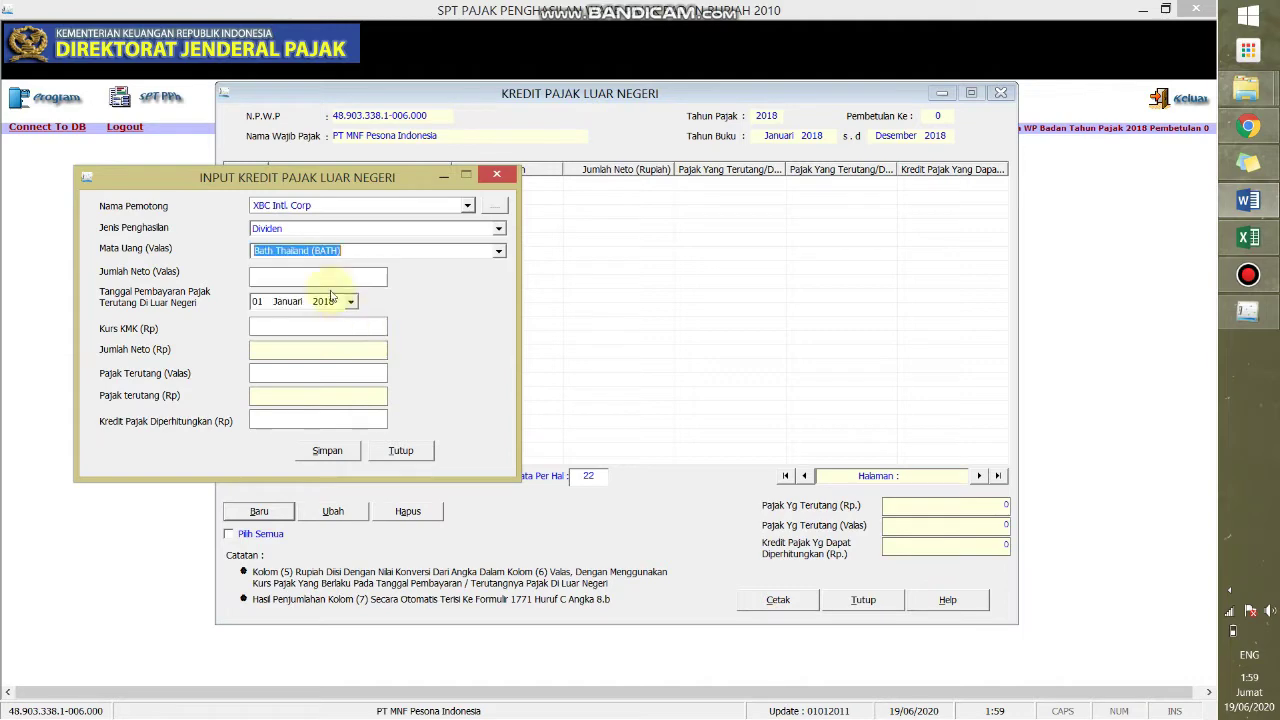
Copy the dividend amount 1.470.721 from the Word document into the Jumlah Neto (Valas) field.
left_click(322, 279)
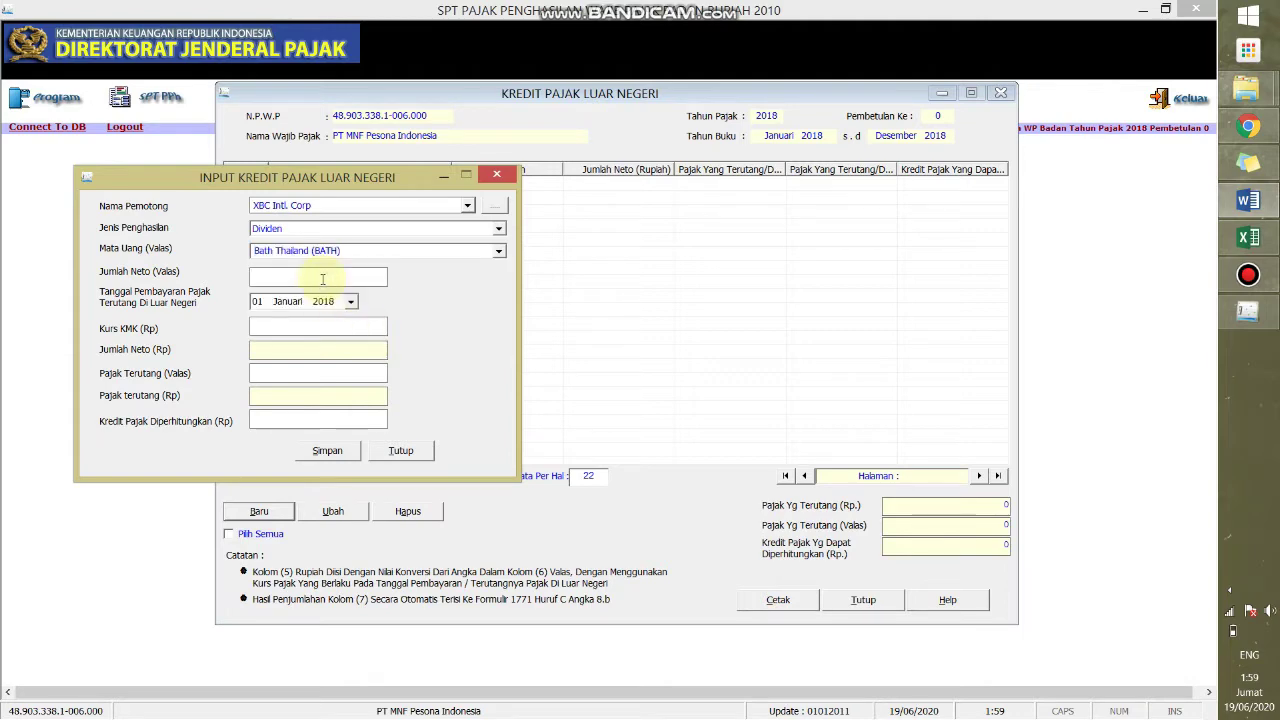
key("alt+Tab")
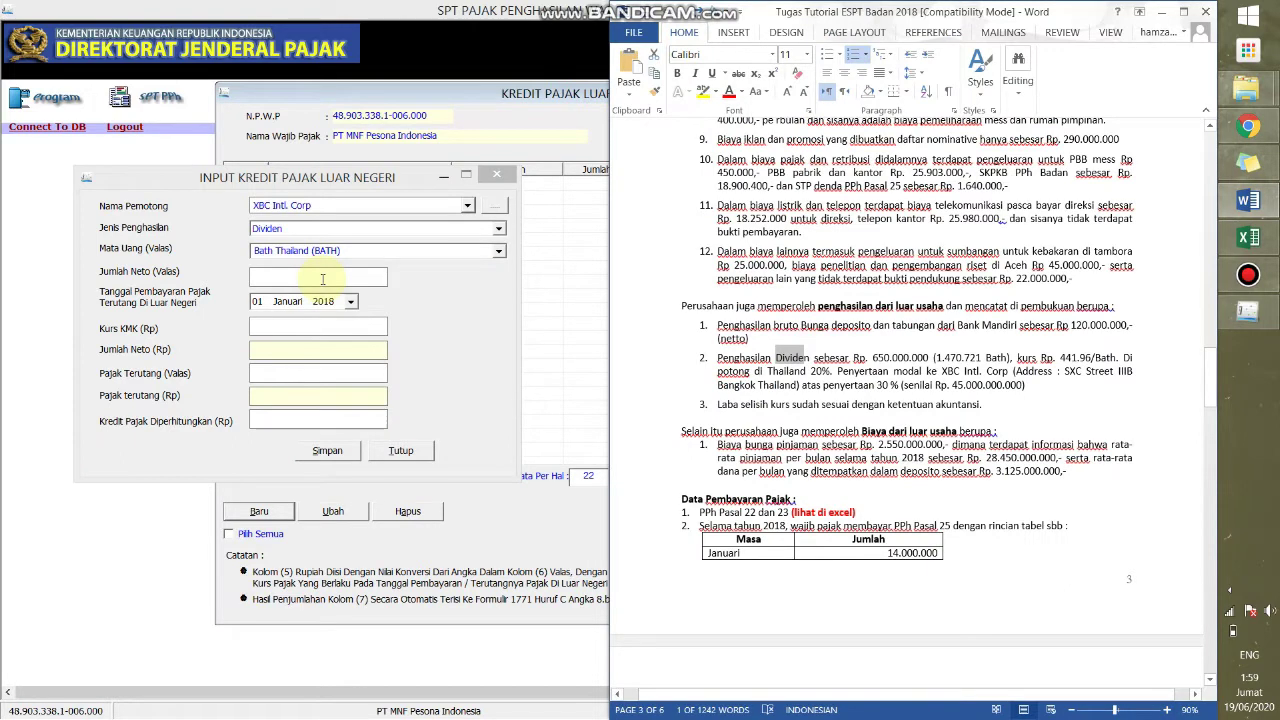
left_click(935, 357)
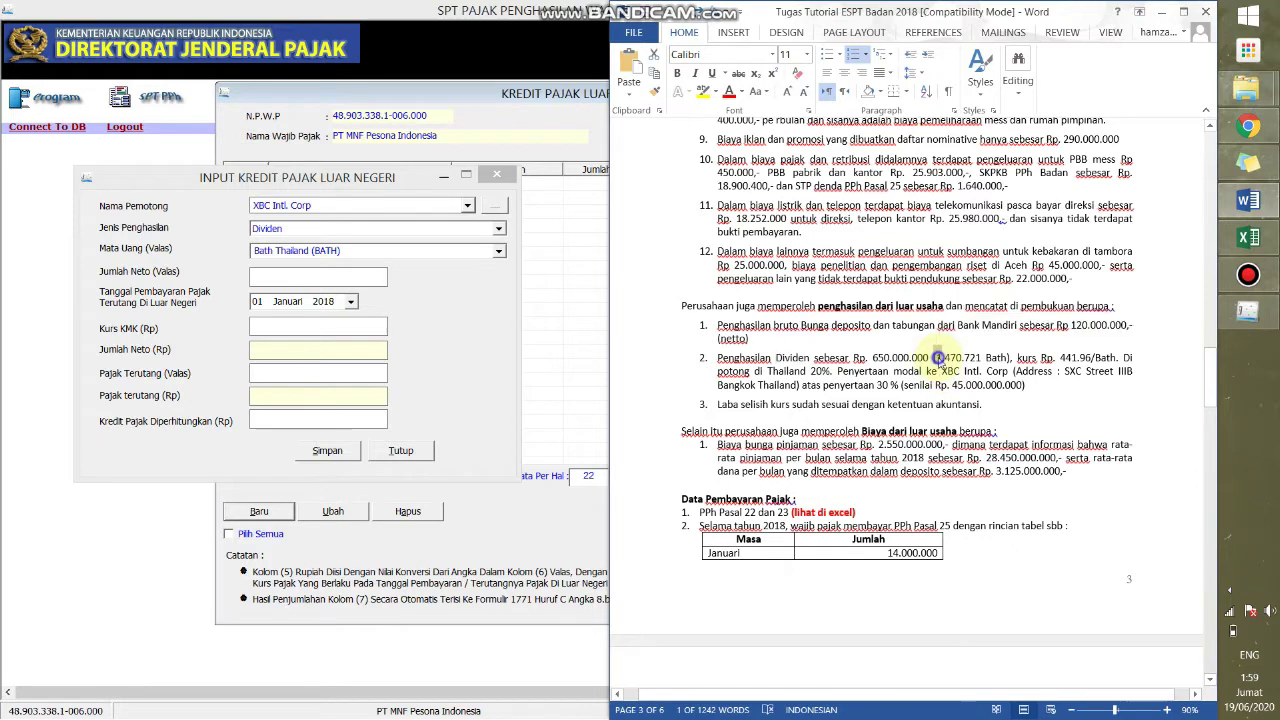
left_click_drag(937, 357, 980, 358)
key("ctrl+c")
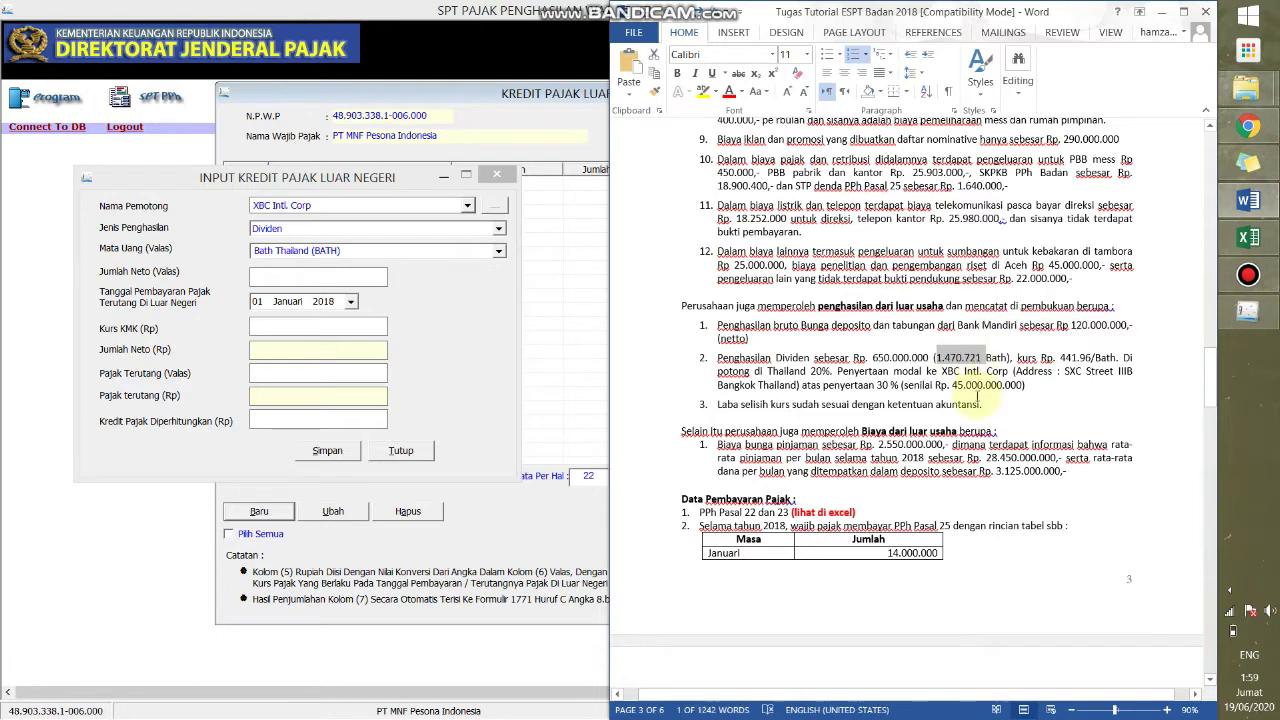
right_click(345, 282)
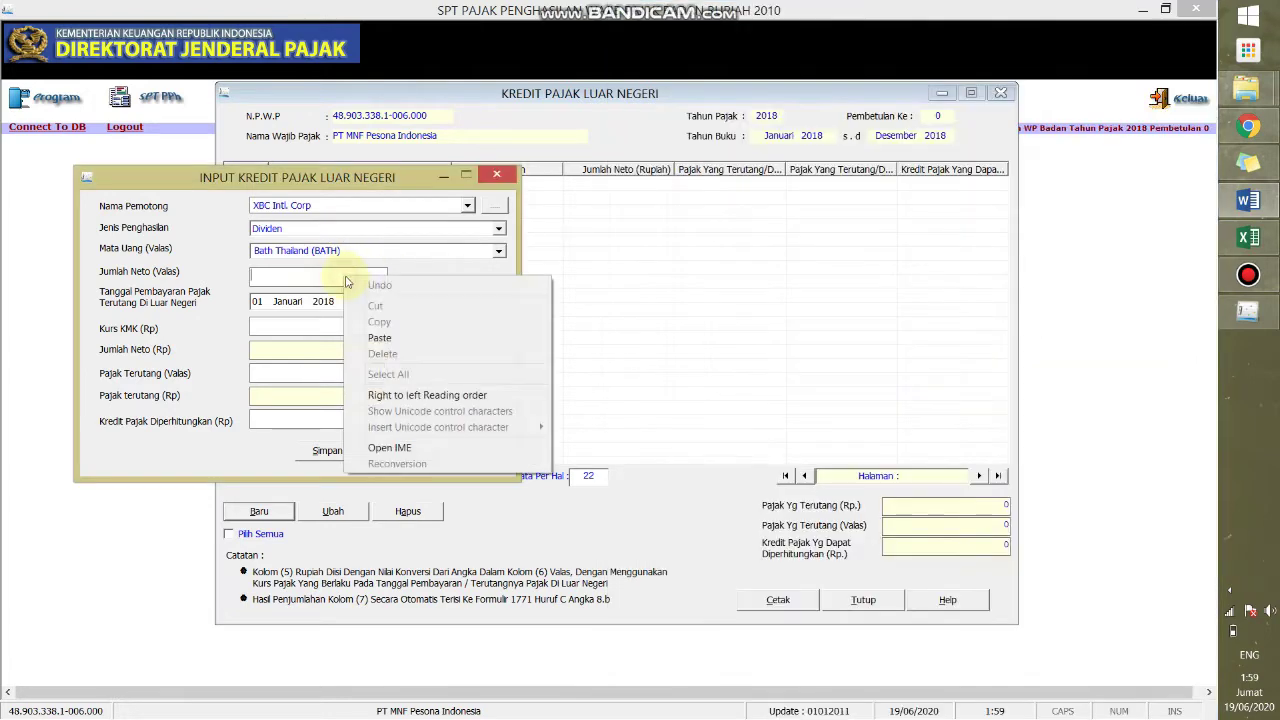
left_click(380, 337)
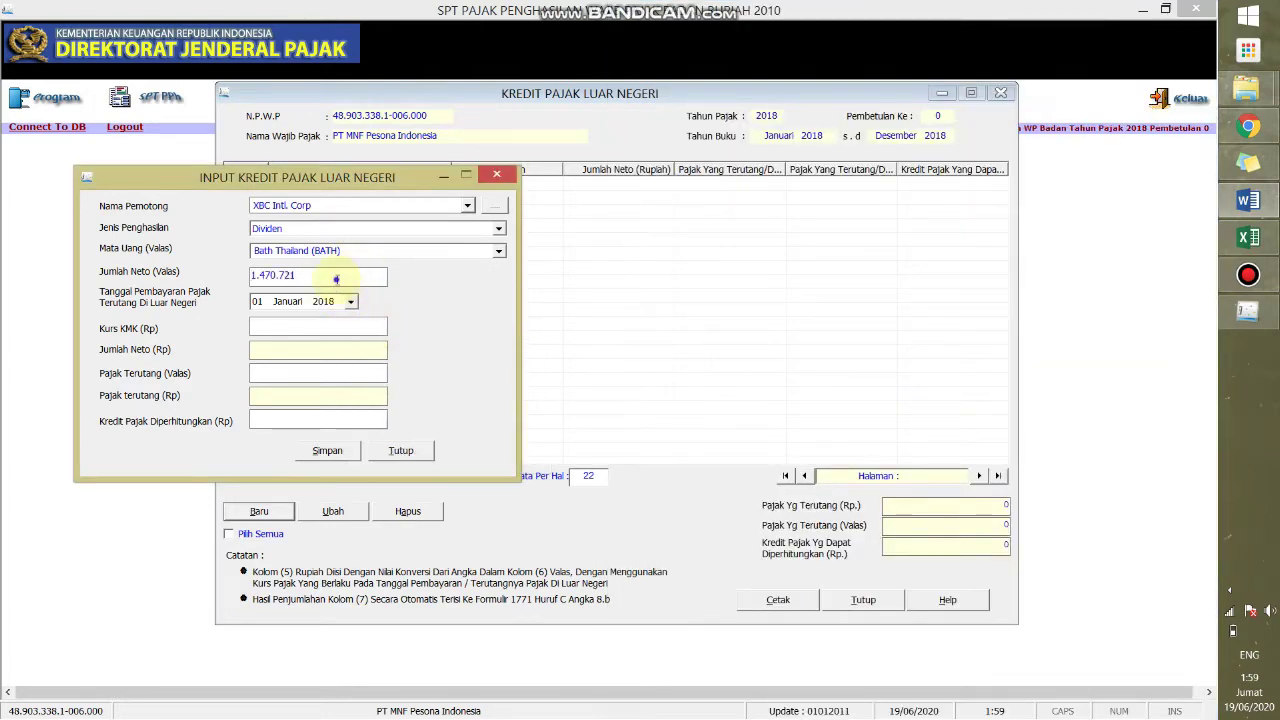
Set the Kurs KMK (Rp) exchange rate to 441,96, taking the rate per Bath from the Word document.
left_click(294, 320)
key("alt+Tab")
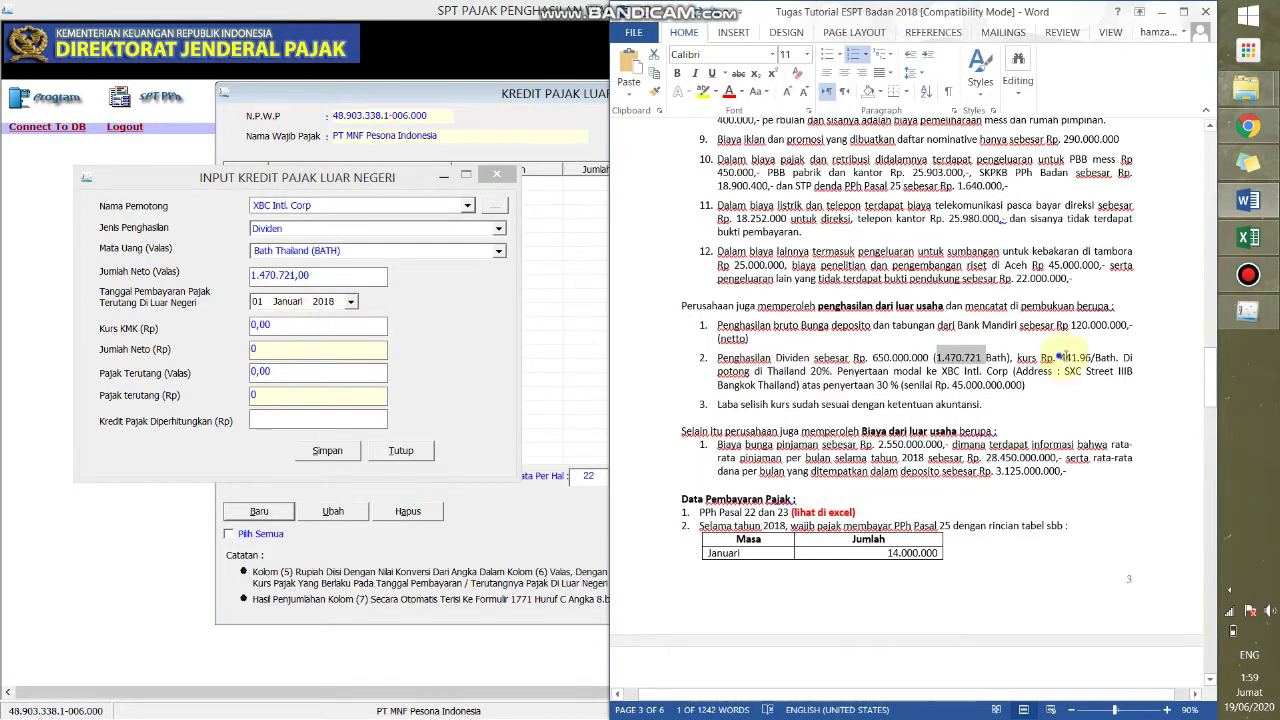
left_click_drag(1058, 357, 1091, 357)
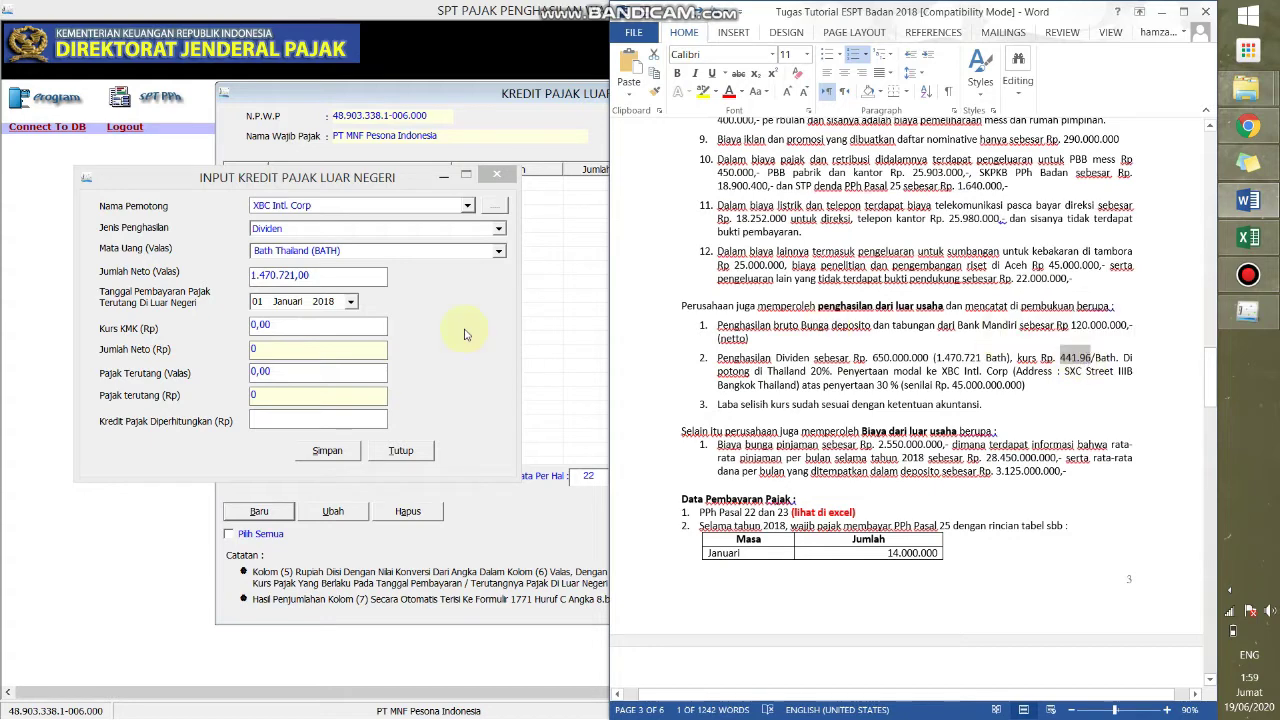
left_click(276, 325)
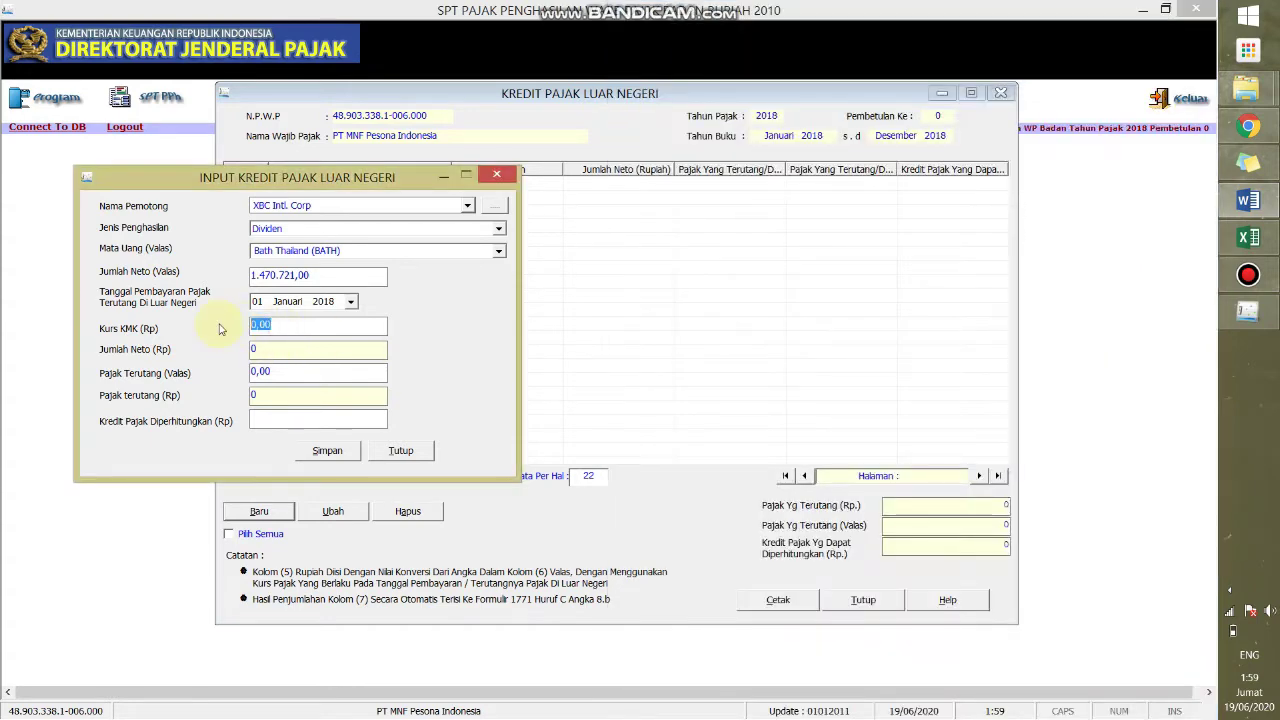
type("441,96")
key("Tab")
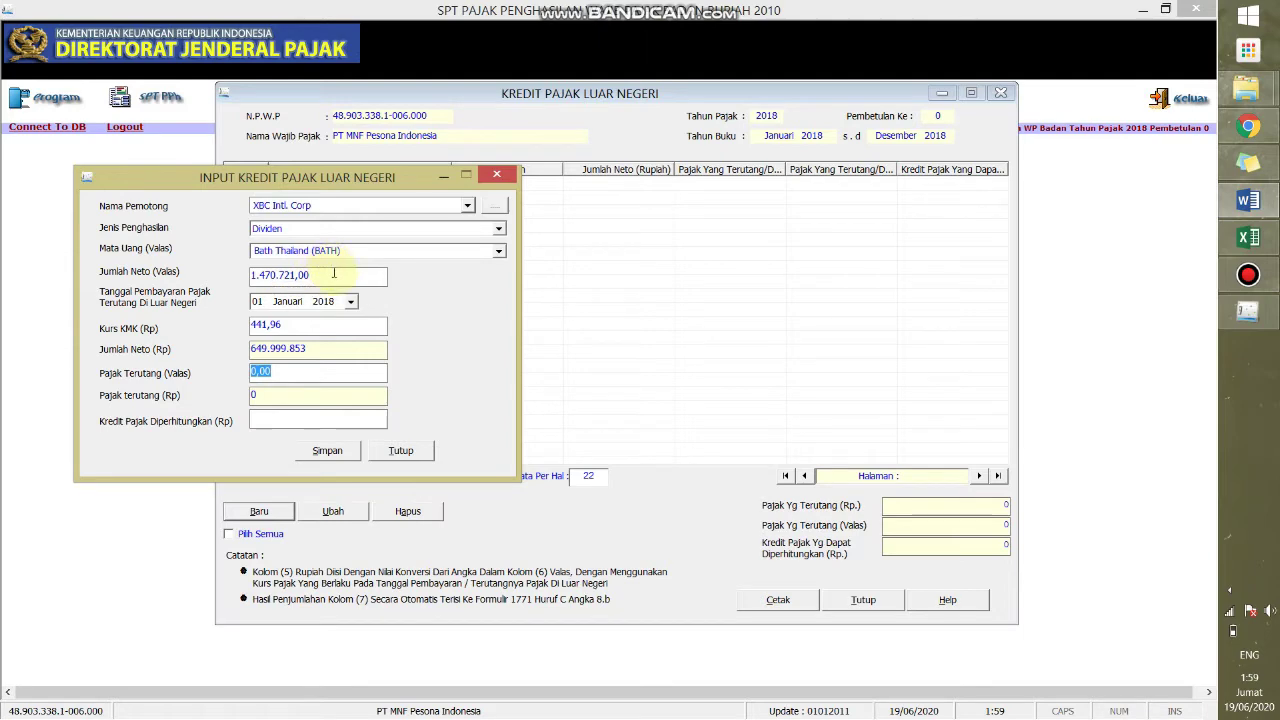
Set Pajak Terutang (Valas) to 294.144,20, applying the 20% Thai withholding rate given in the Word document.
key("alt+Tab")
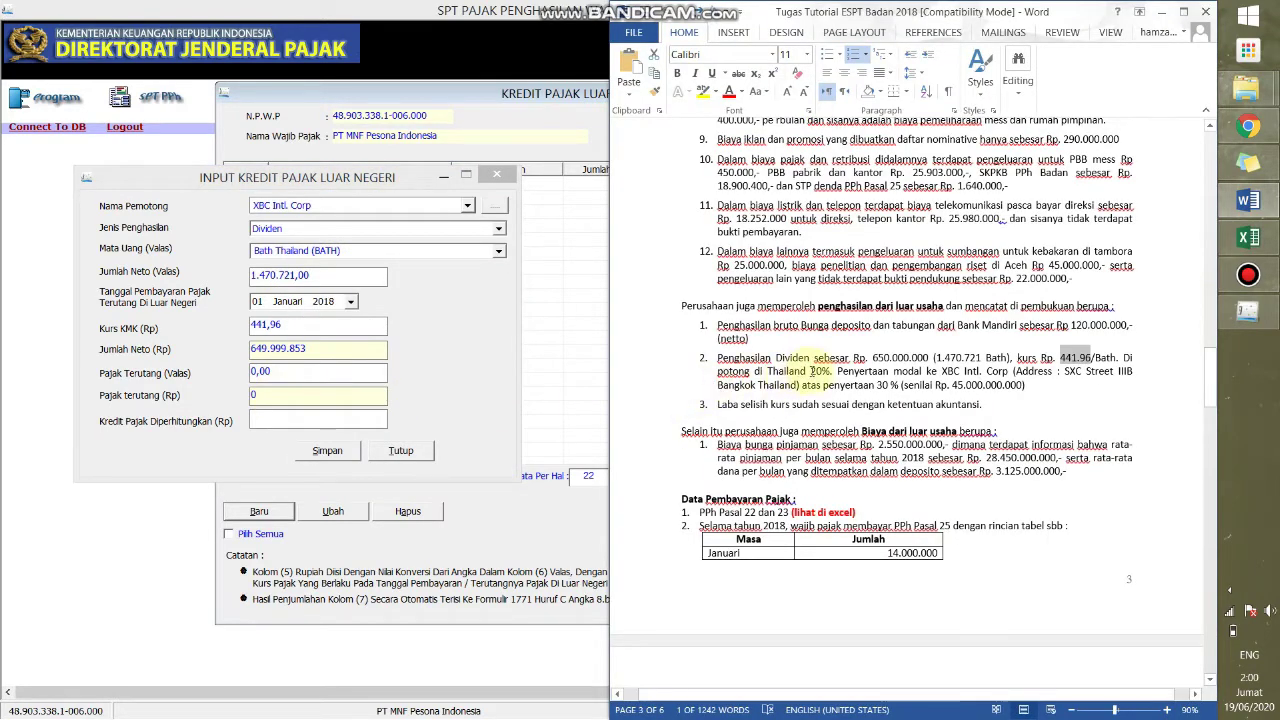
left_click(300, 371)
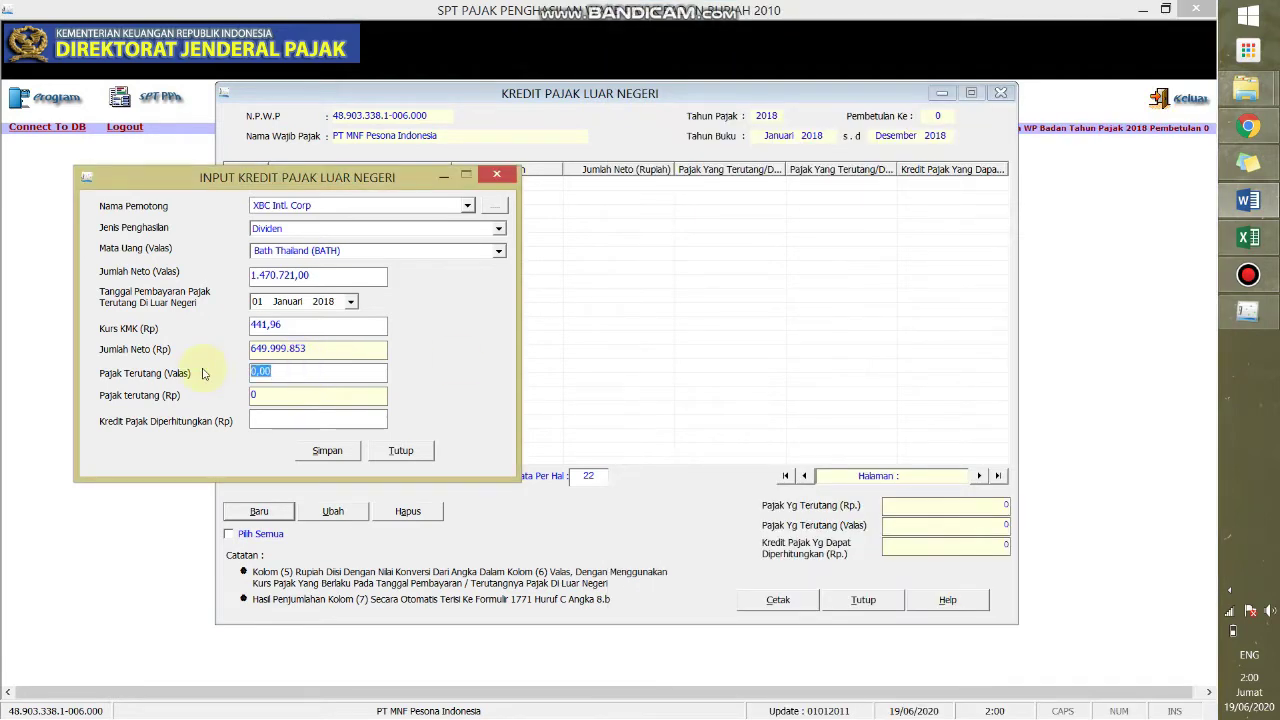
type("294.144,20")
key("Tab")
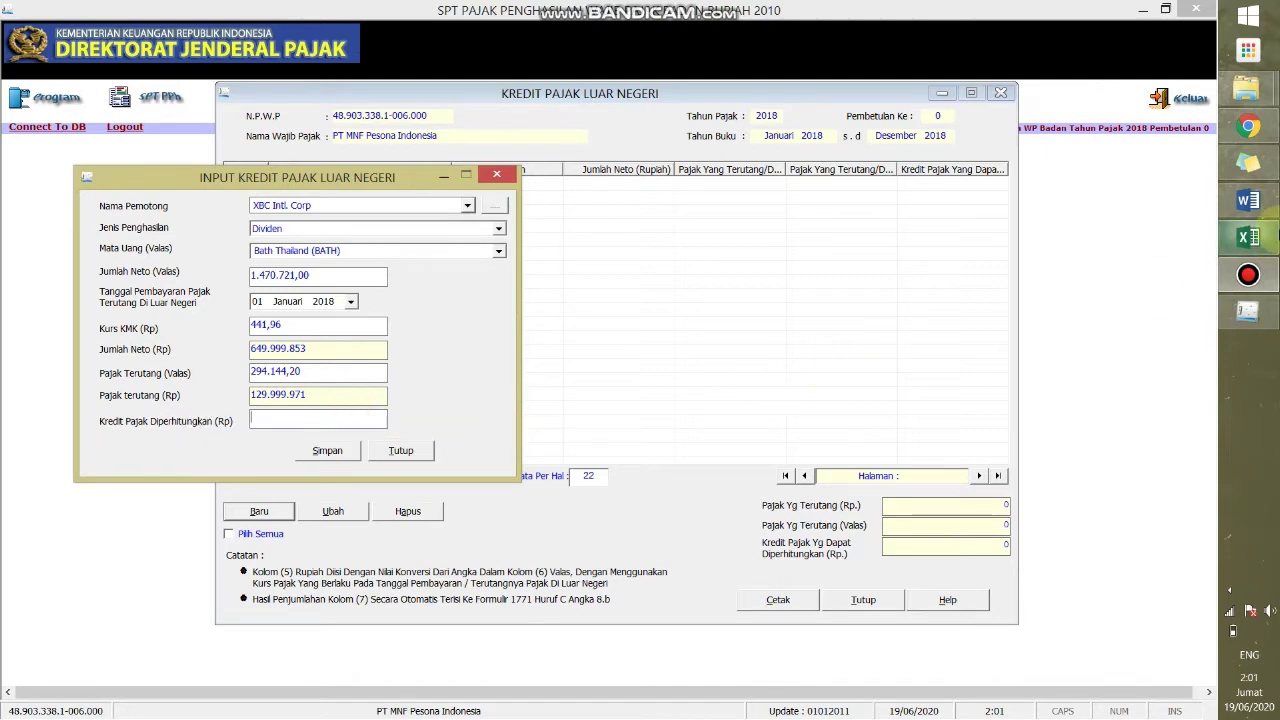
Switch to the Excel workbook and compare its Perhitungan PPh24 dividend, PKP and maximum creditable tax with the form's Pajak terutang (Rp).
left_click(1248, 237)
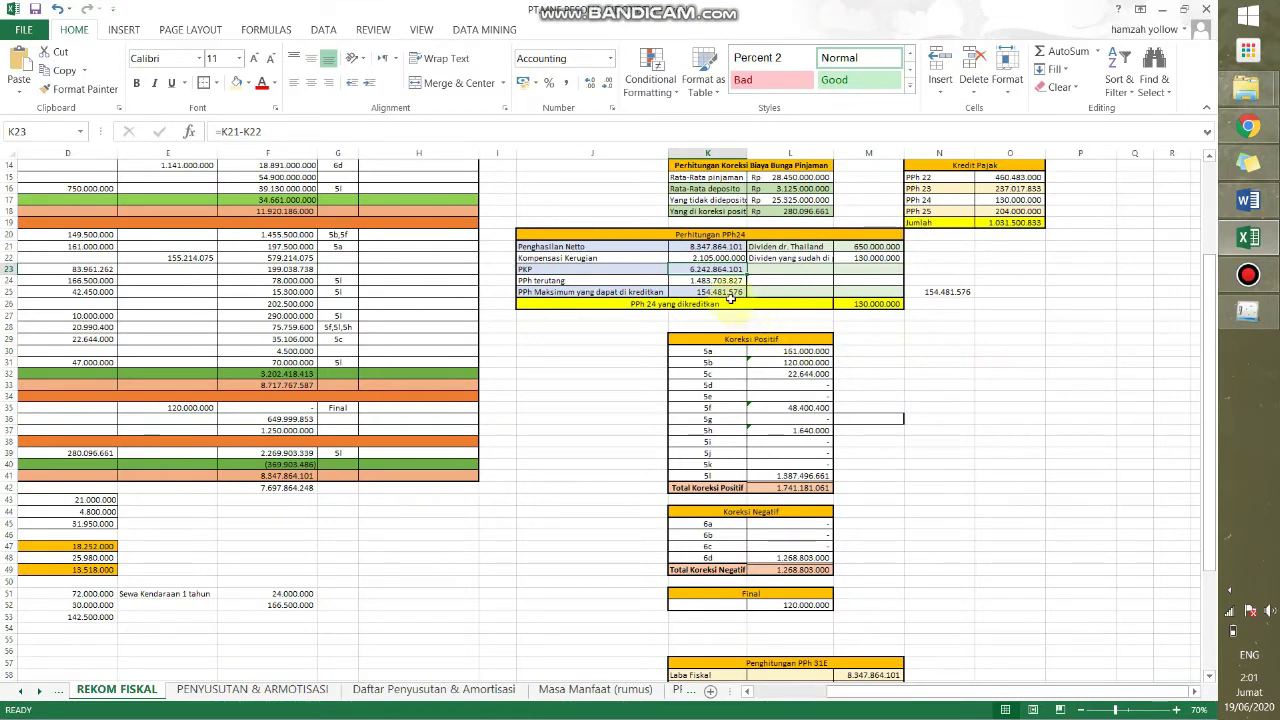
left_click(873, 245)
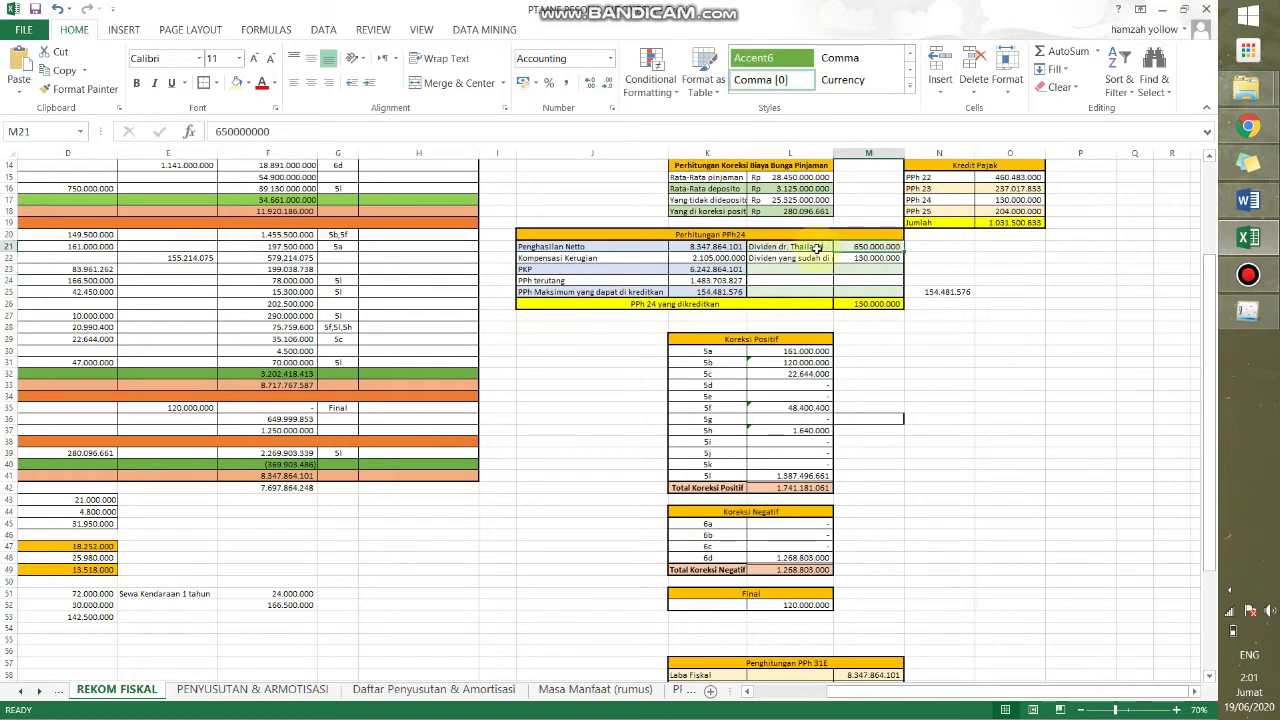
left_click(722, 270)
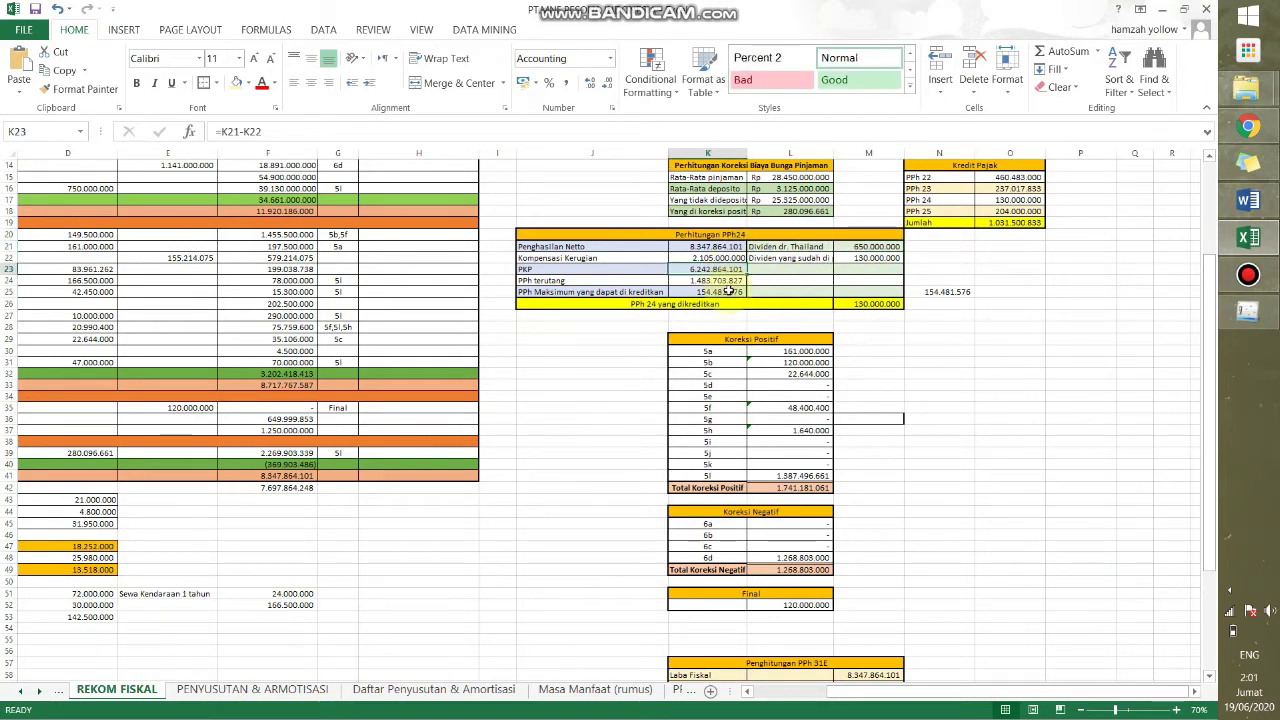
left_click(731, 291)
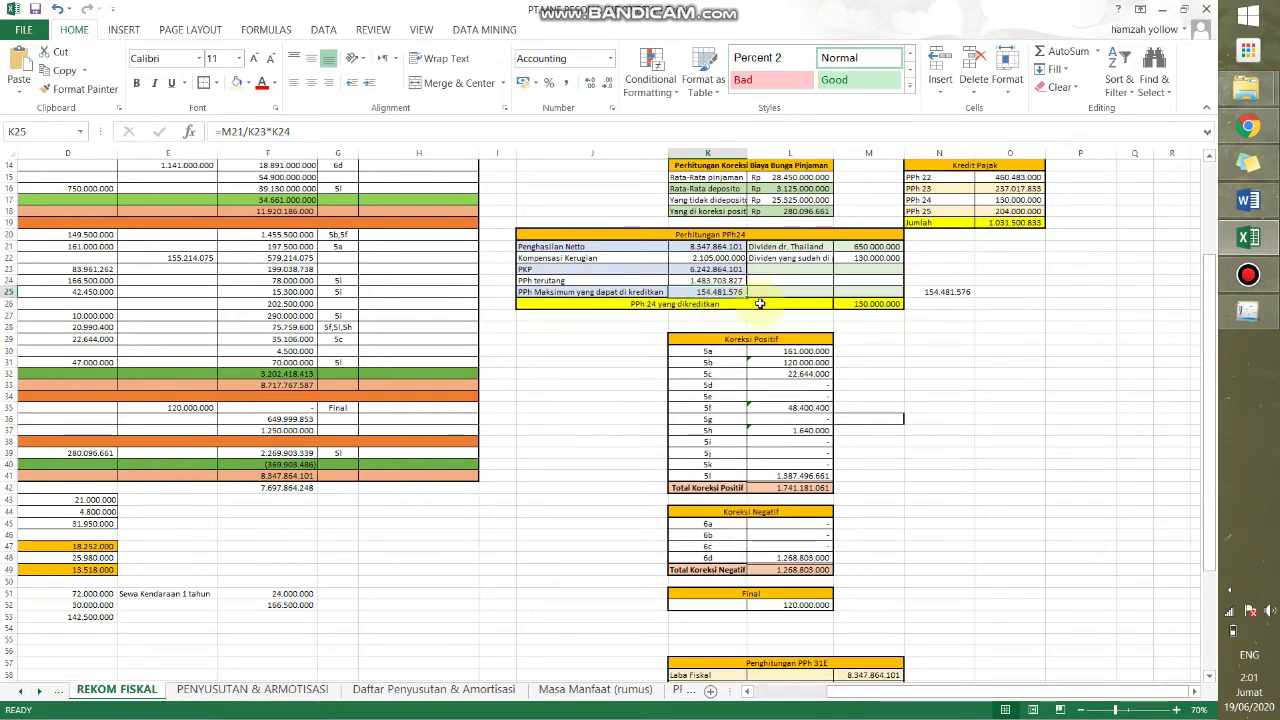
left_click(1248, 311)
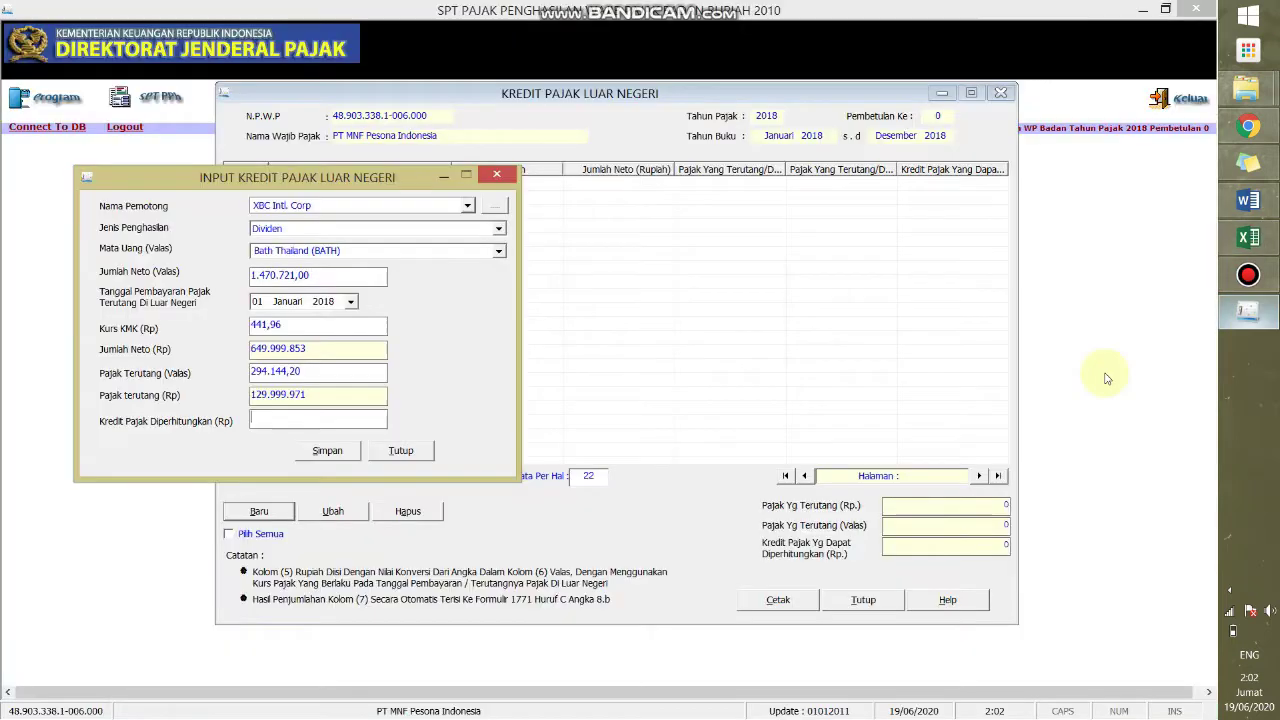
double_click(323, 396)
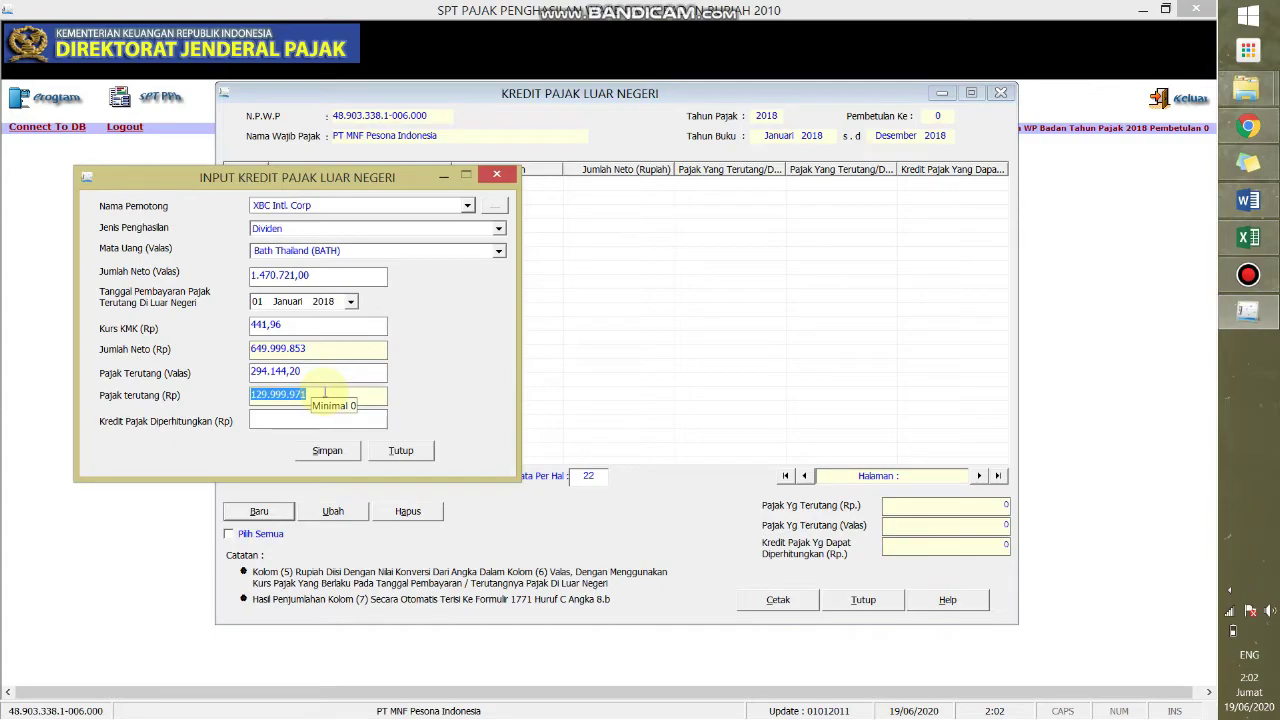
key("alt+Tab")
key("alt+Tab")
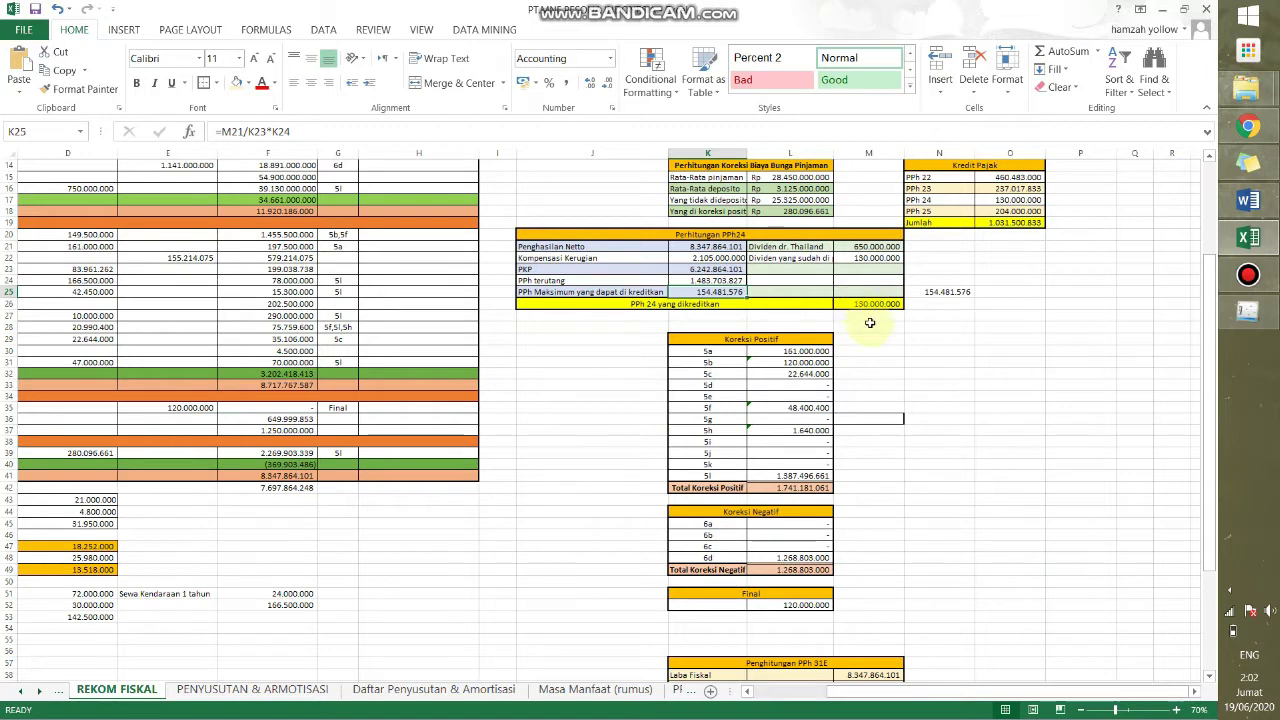
key("alt+Tab")
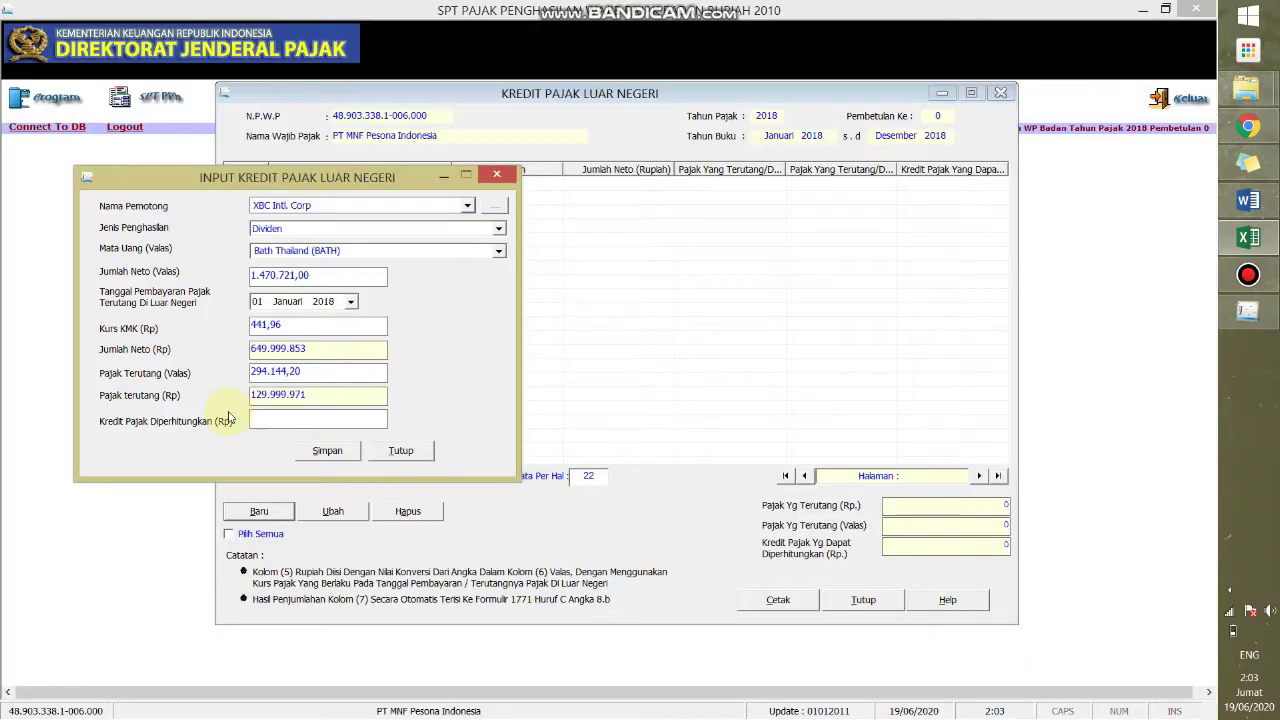
Try to save the credit entry with Kredit Pajak Diperhitungkan (Rp) set to 129.999.971.
type("129.999.971")
left_click(329, 451)
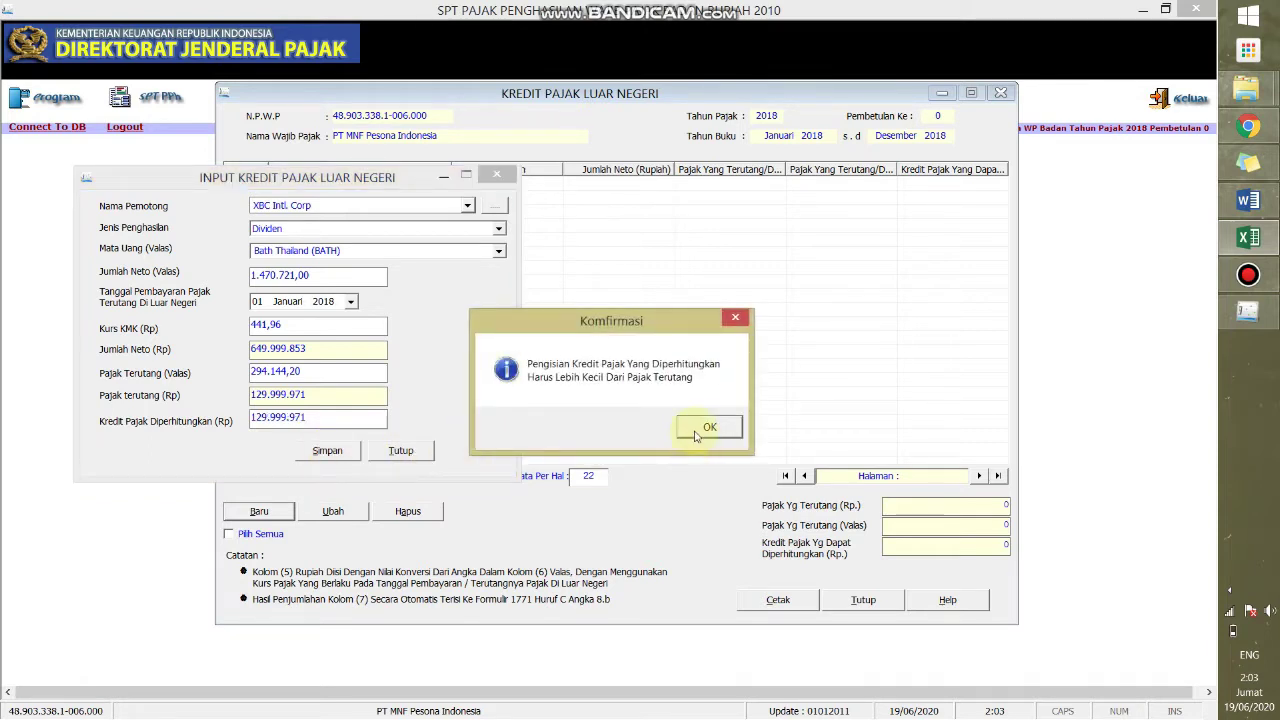
left_click(697, 436)
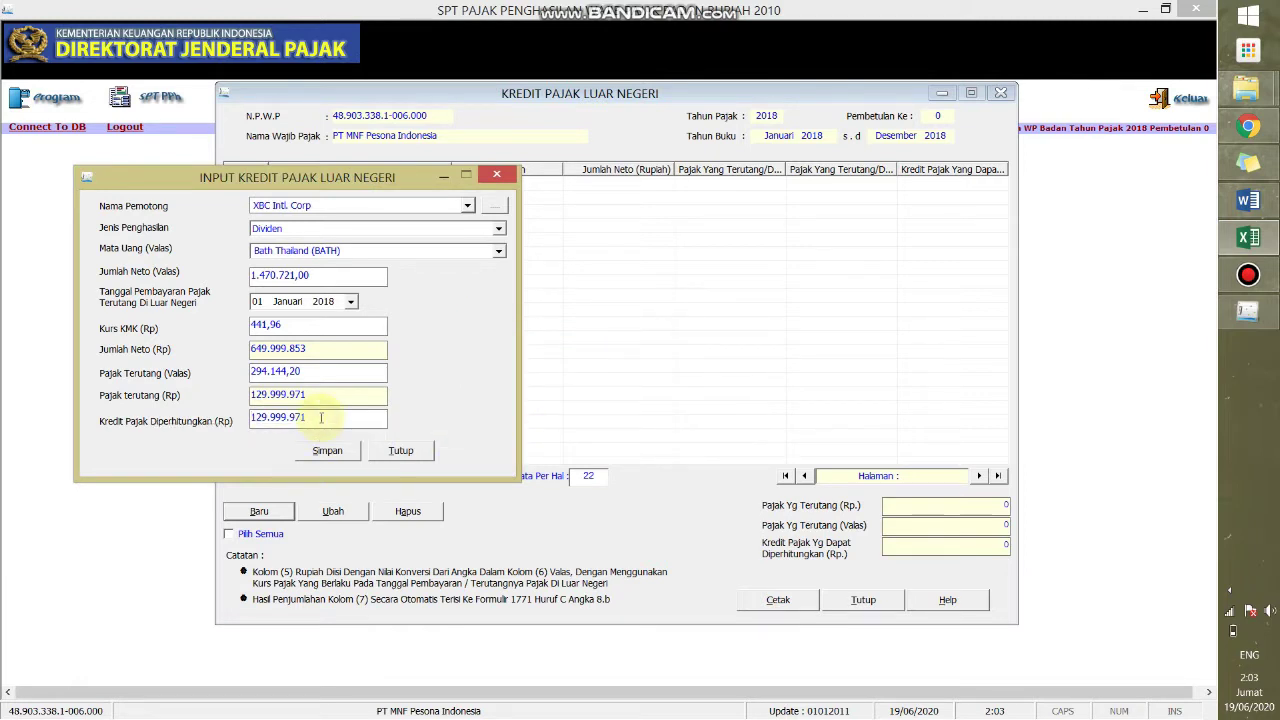
Change Kredit Pajak Diperhitungkan (Rp) to 129.999.970, save the entry without recording another, and close the foreign tax credit list.
key("BackSpace")
type("0")
left_click(327, 450)
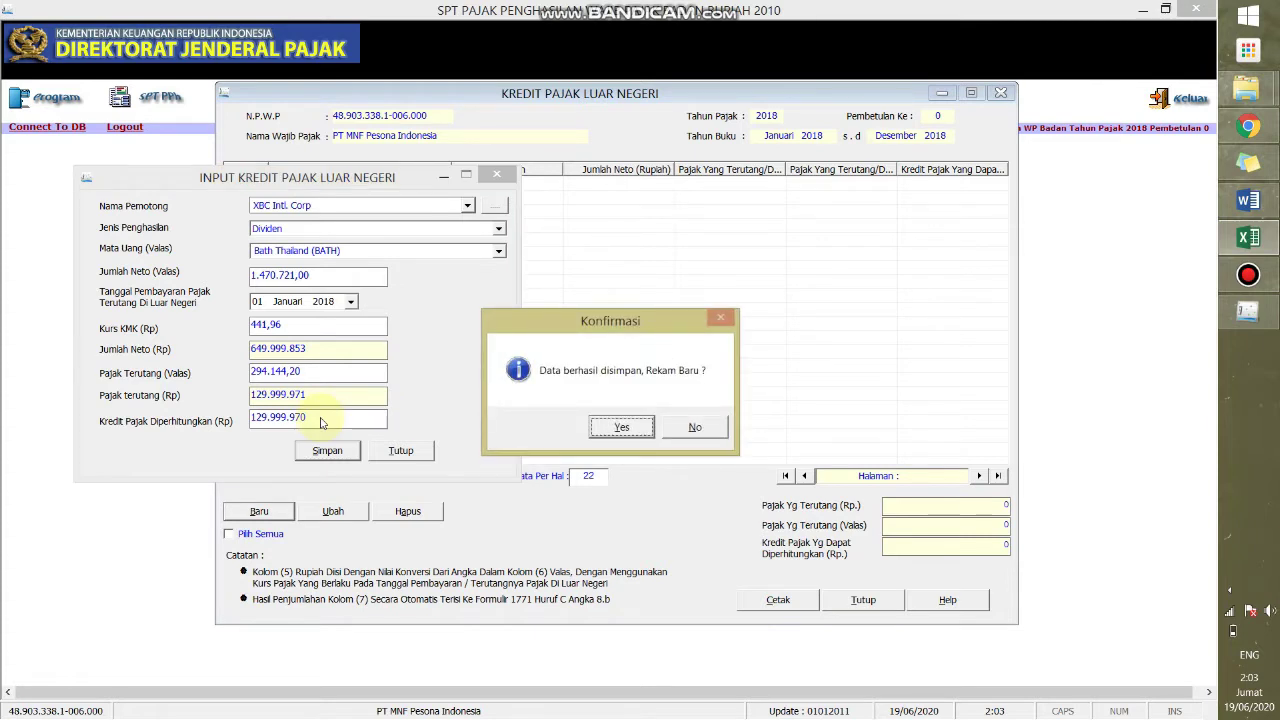
key("Tab")
key("Return")
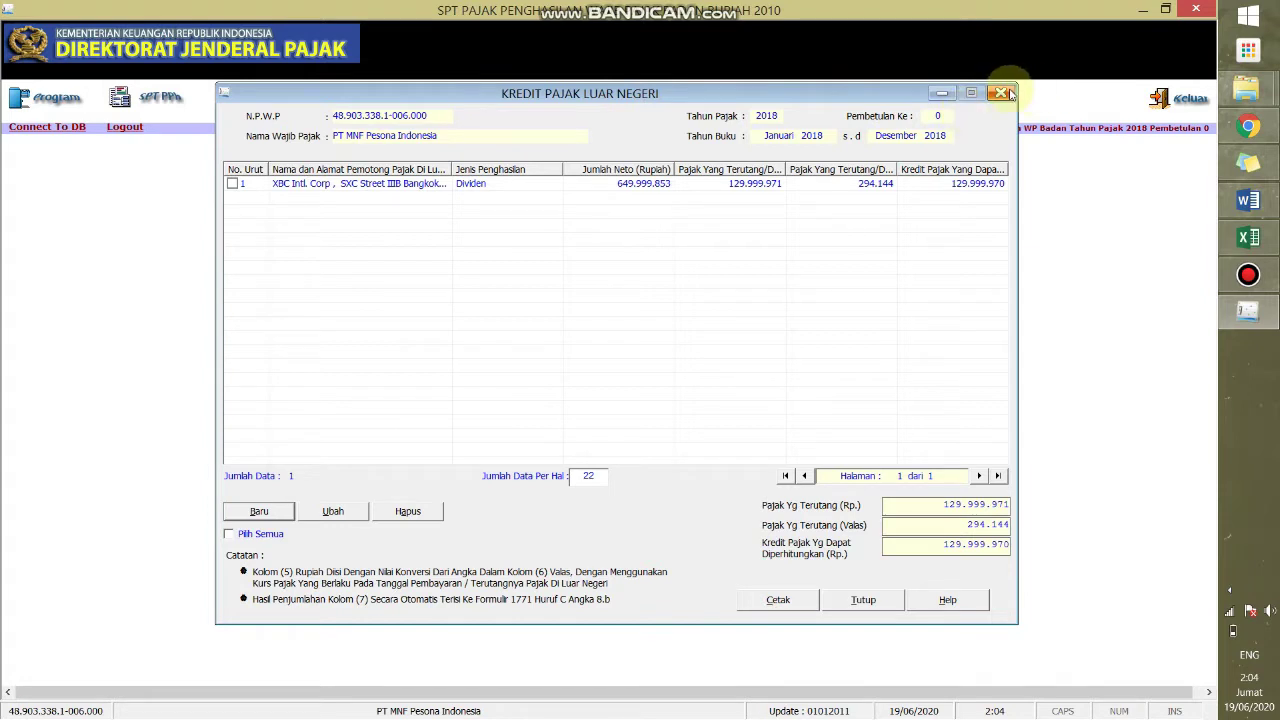
left_click(1000, 93)
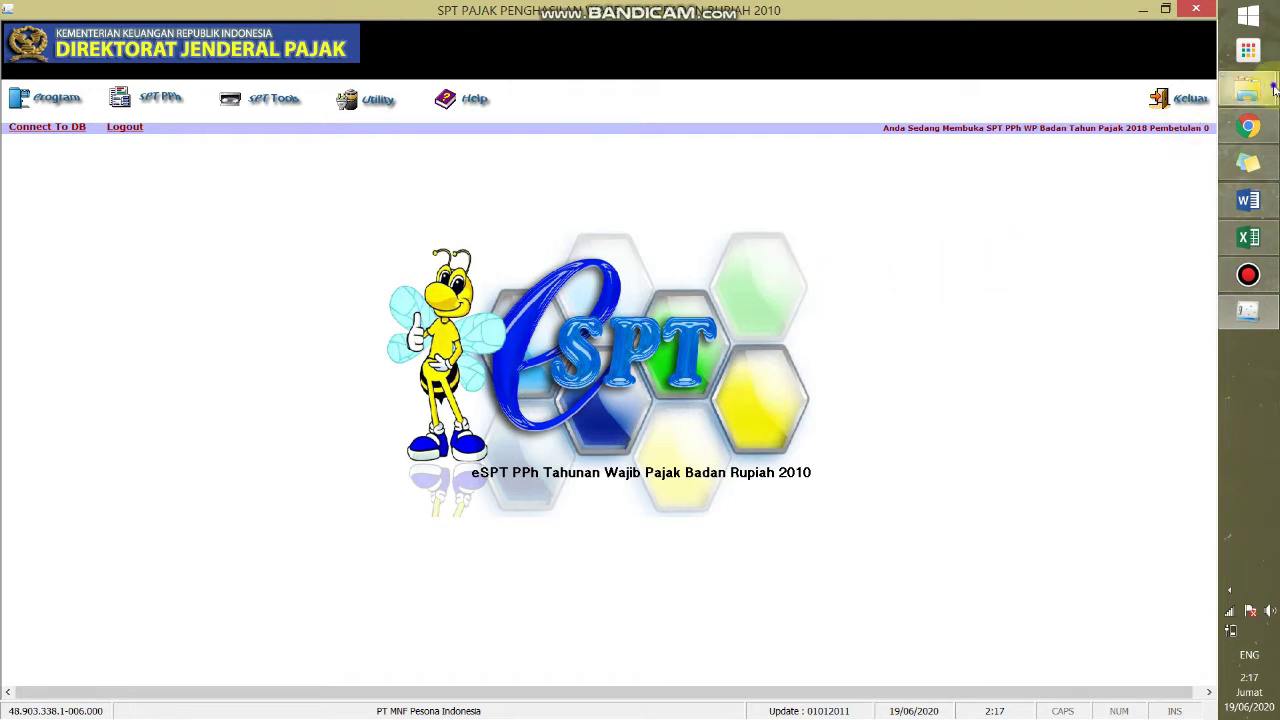
Switch to the Tugas Punya Aku window in File Explorer and open the Tugas PPh Badan folder on Local Disk (D:).
mouse_move(1273, 89)
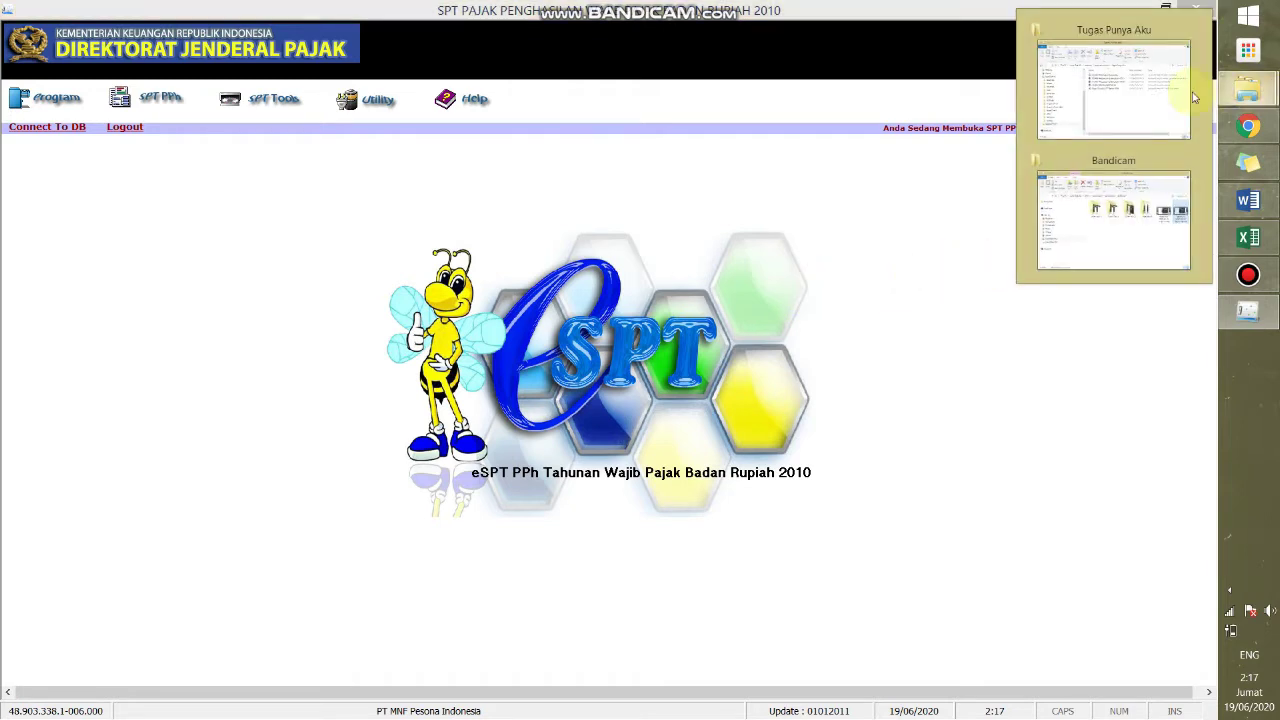
left_click(1162, 97)
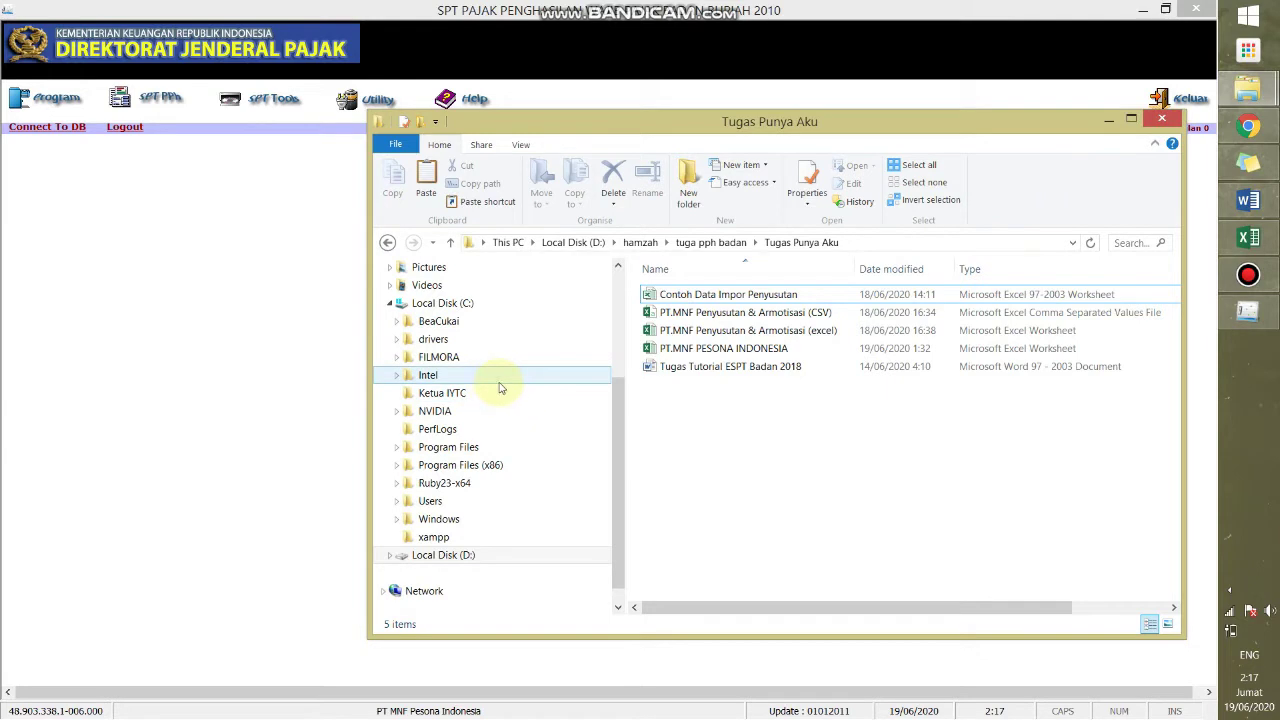
scroll(449, 416, "right", 2)
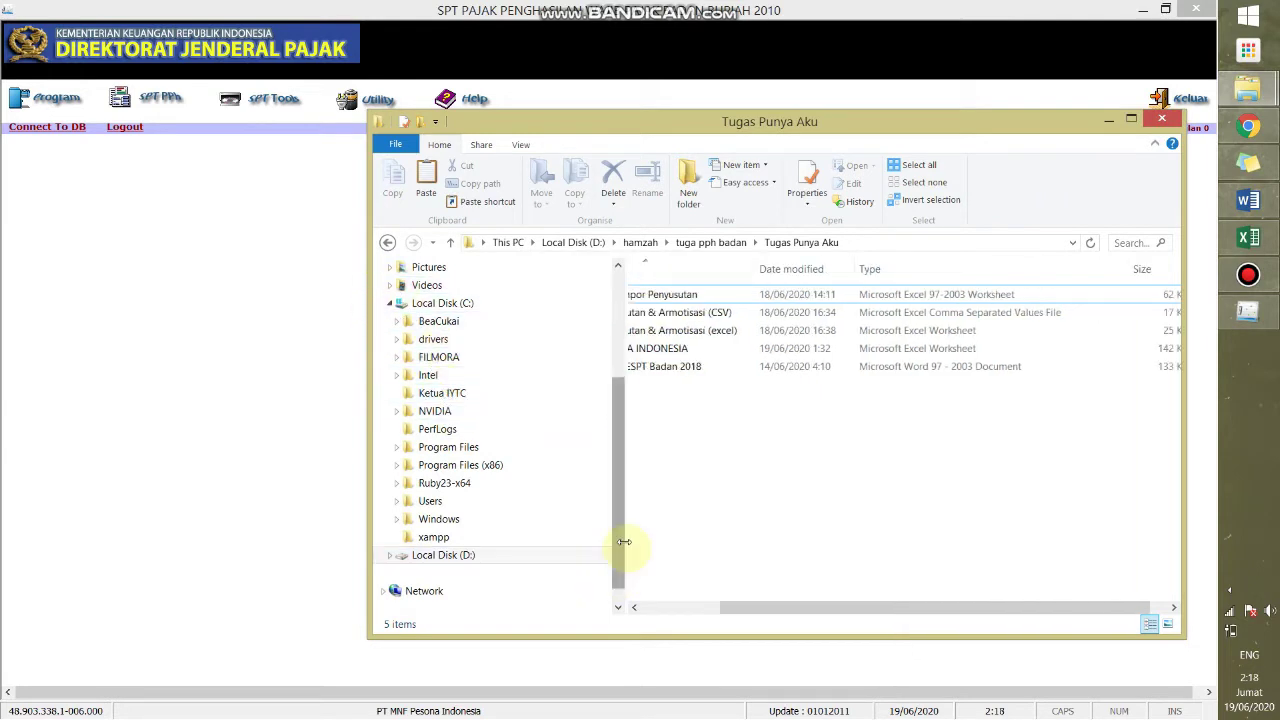
left_click(531, 556)
left_click(771, 346)
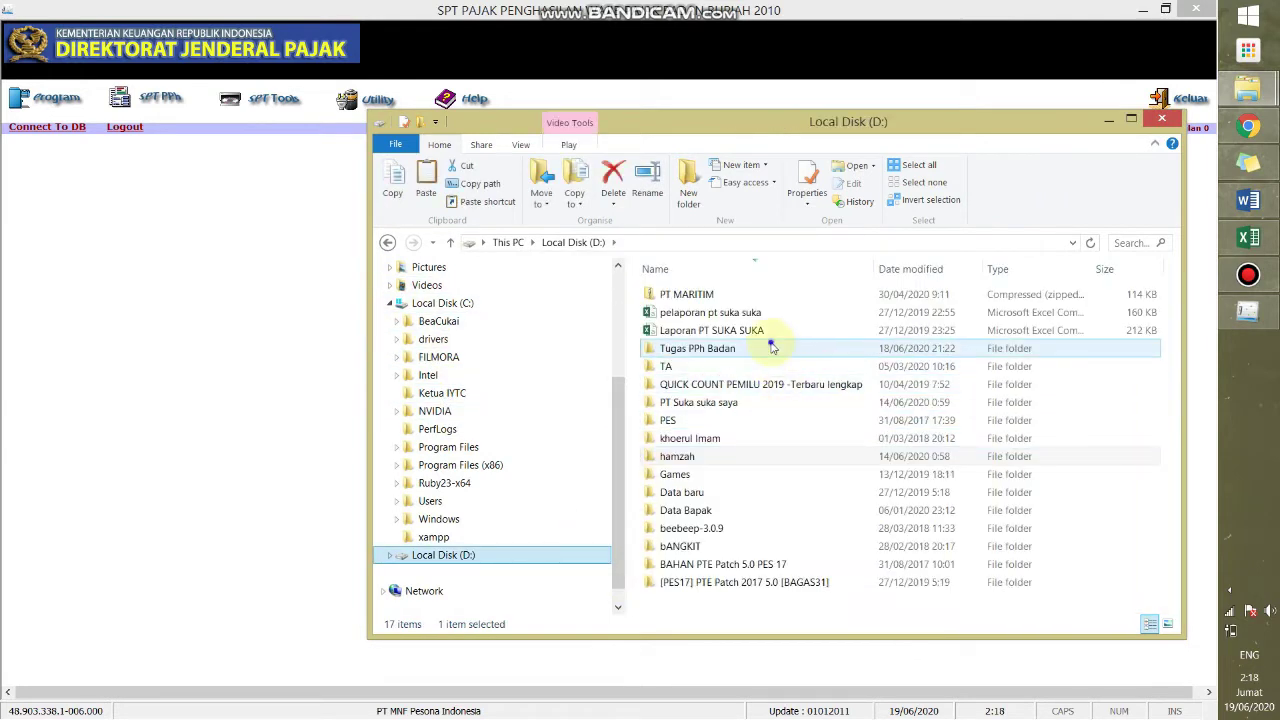
double_click(771, 346)
Copy the file Contoh Data Impor Kredit Pajak DN from E-SPT PPh Badan > SPT Badan > Contoh Data Impor.
left_click(749, 294)
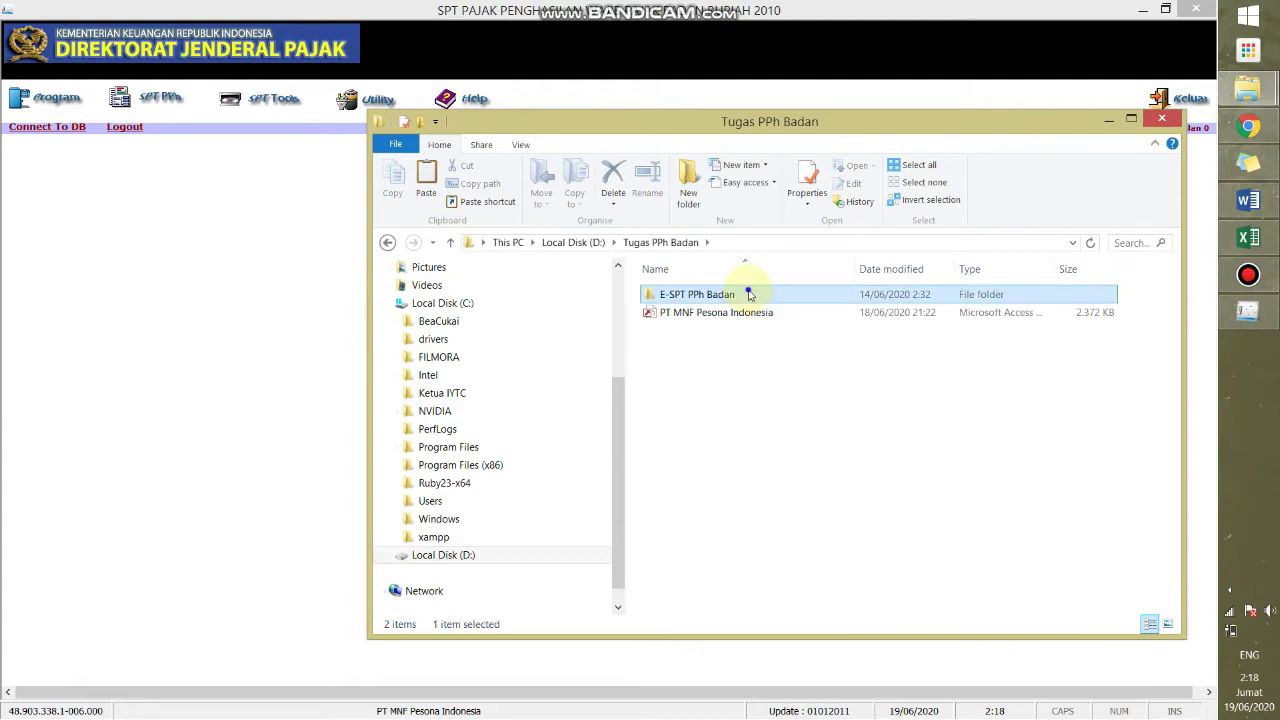
double_click(749, 294)
double_click(753, 293)
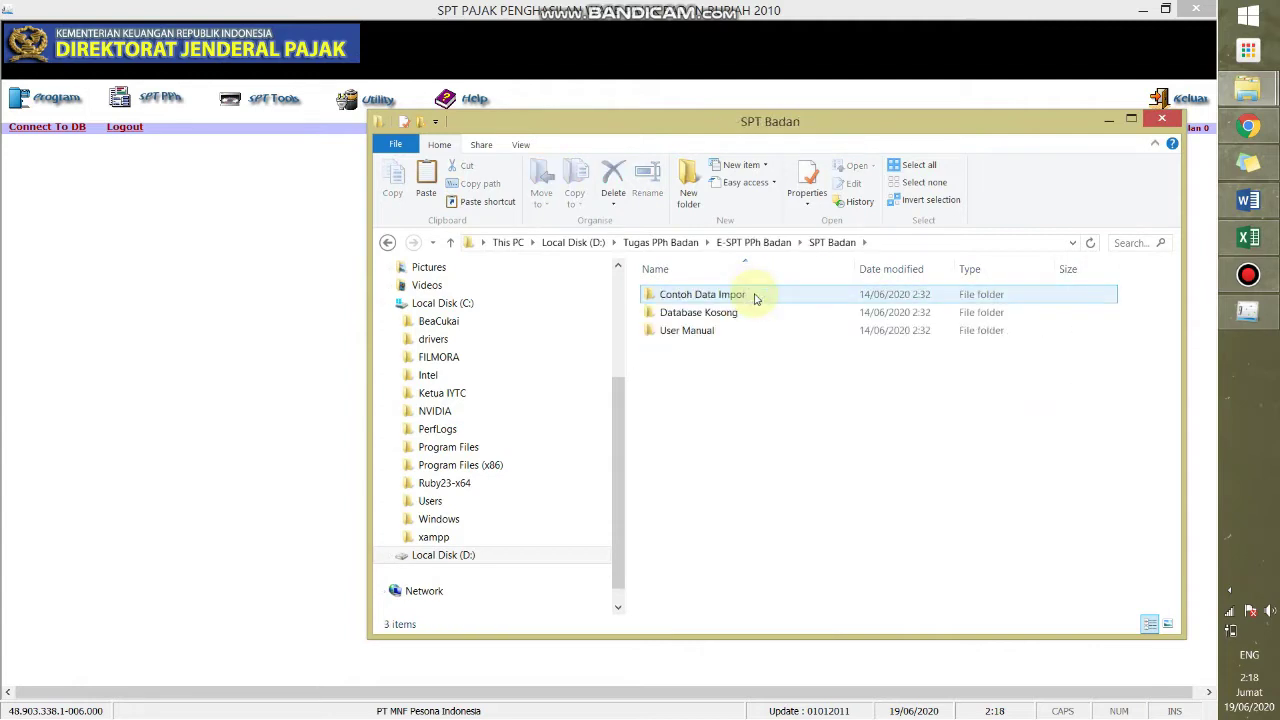
double_click(755, 296)
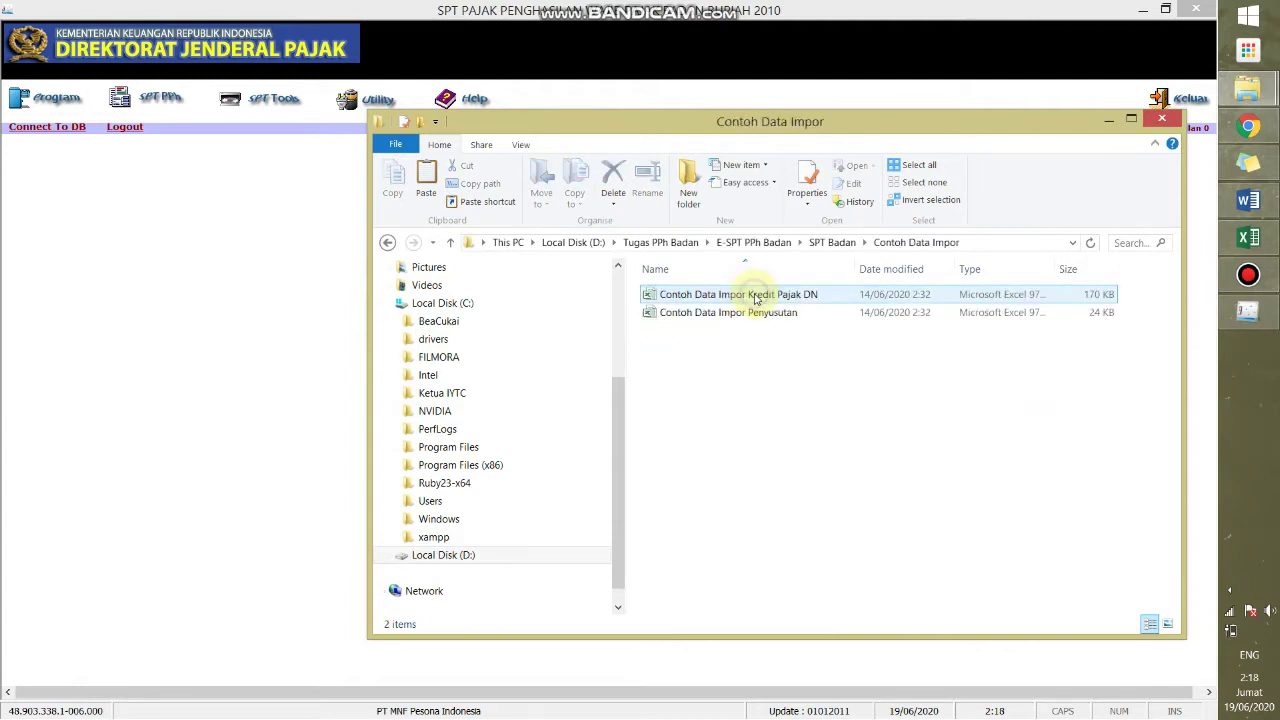
right_click(882, 297)
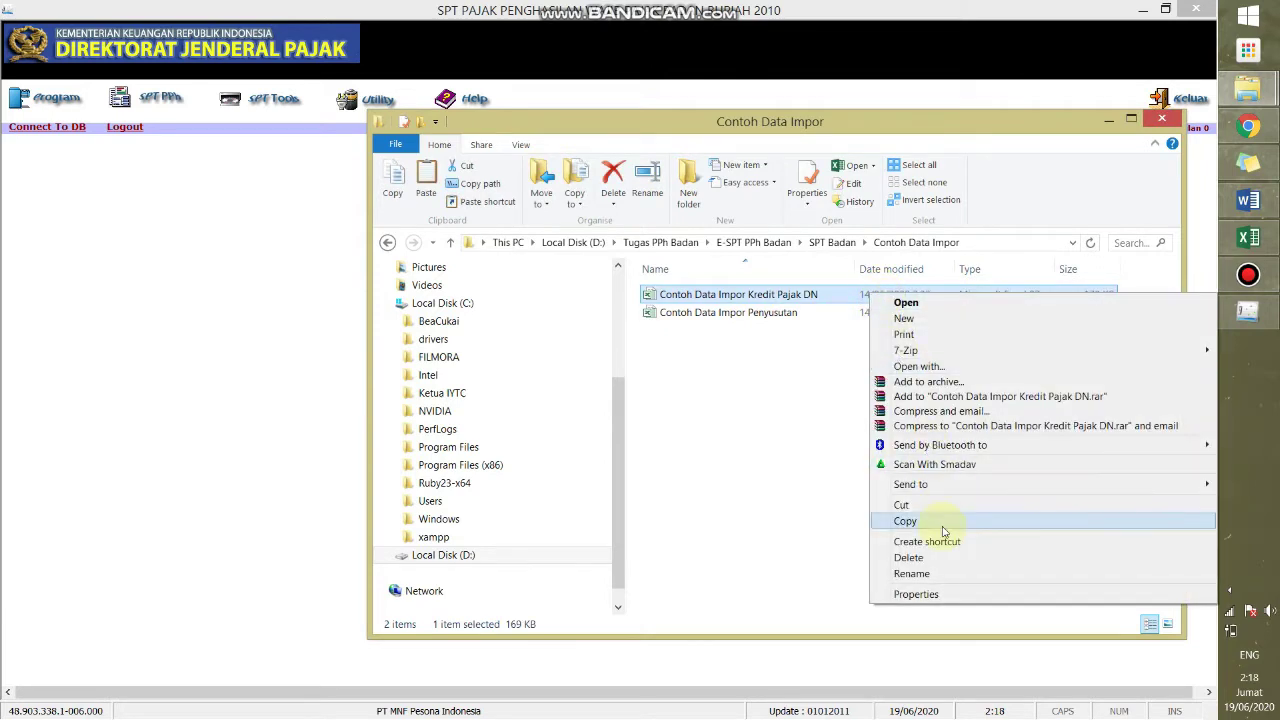
left_click(942, 526)
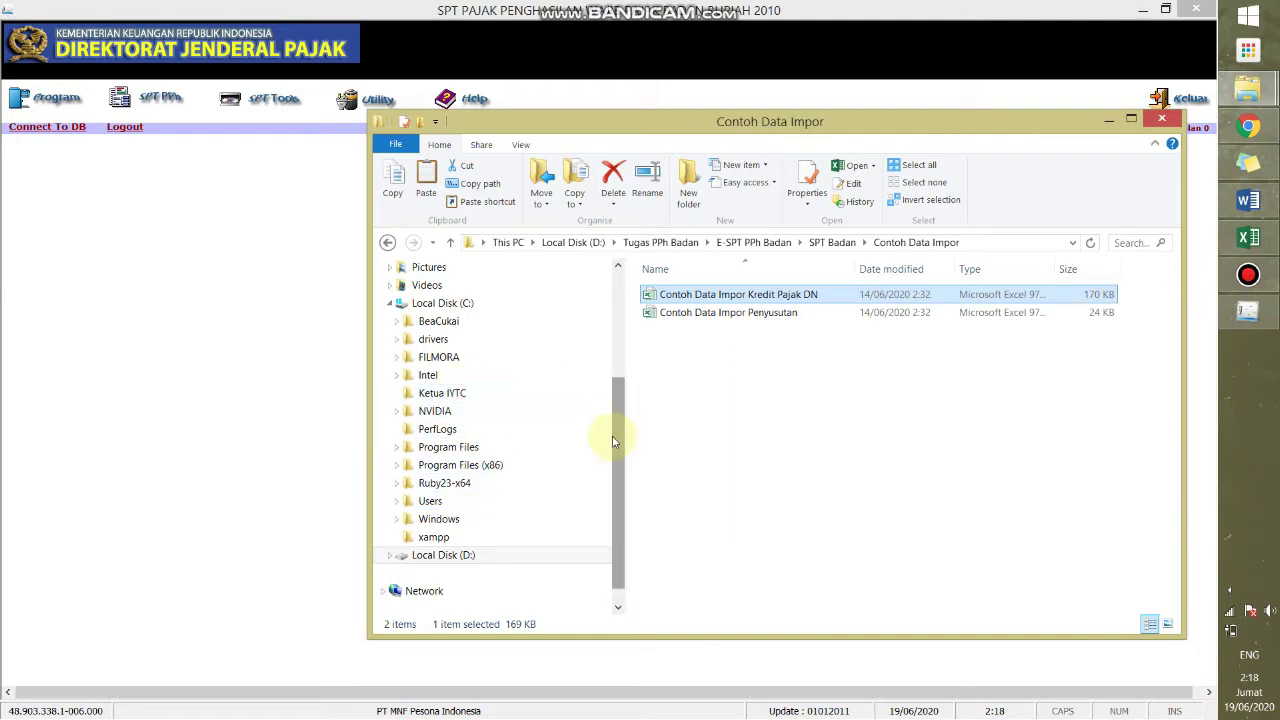
Paste the copied Contoh Data Impor Kredit Pajak DN file into the Tugas Punya Aku folder inside tuga pph badan on Local Disk (D:).
left_click(538, 557)
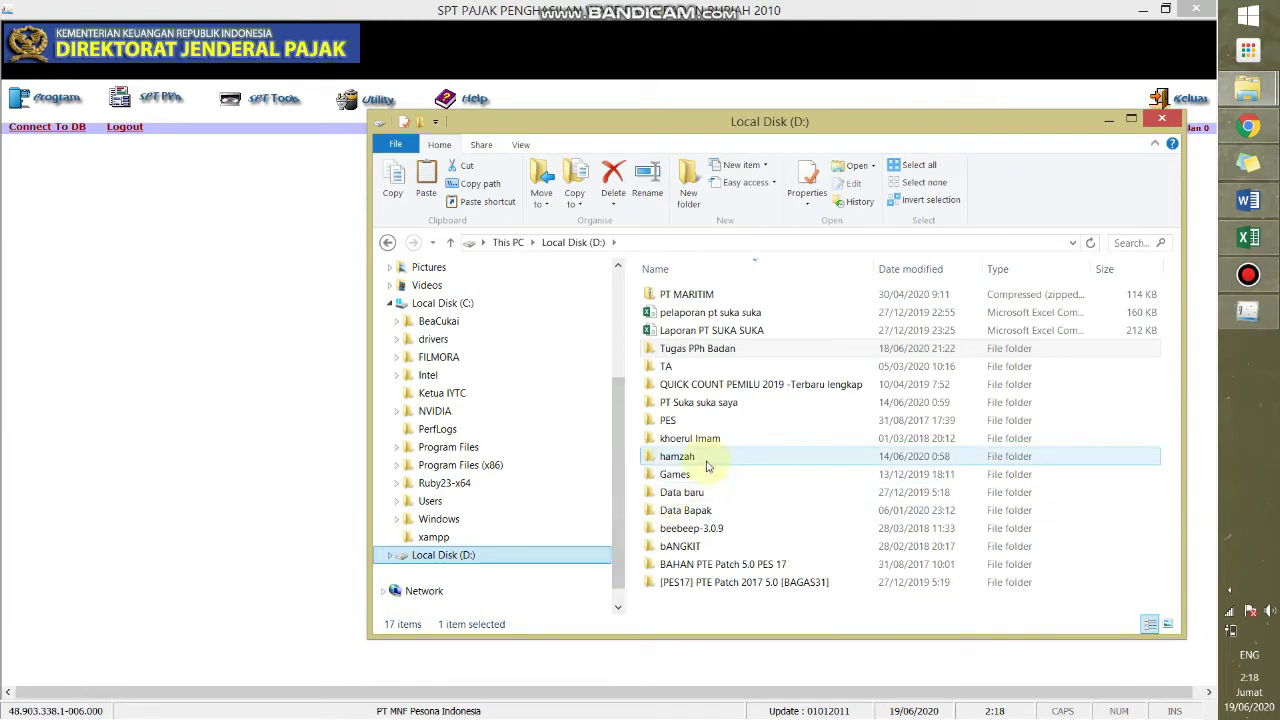
double_click(706, 464)
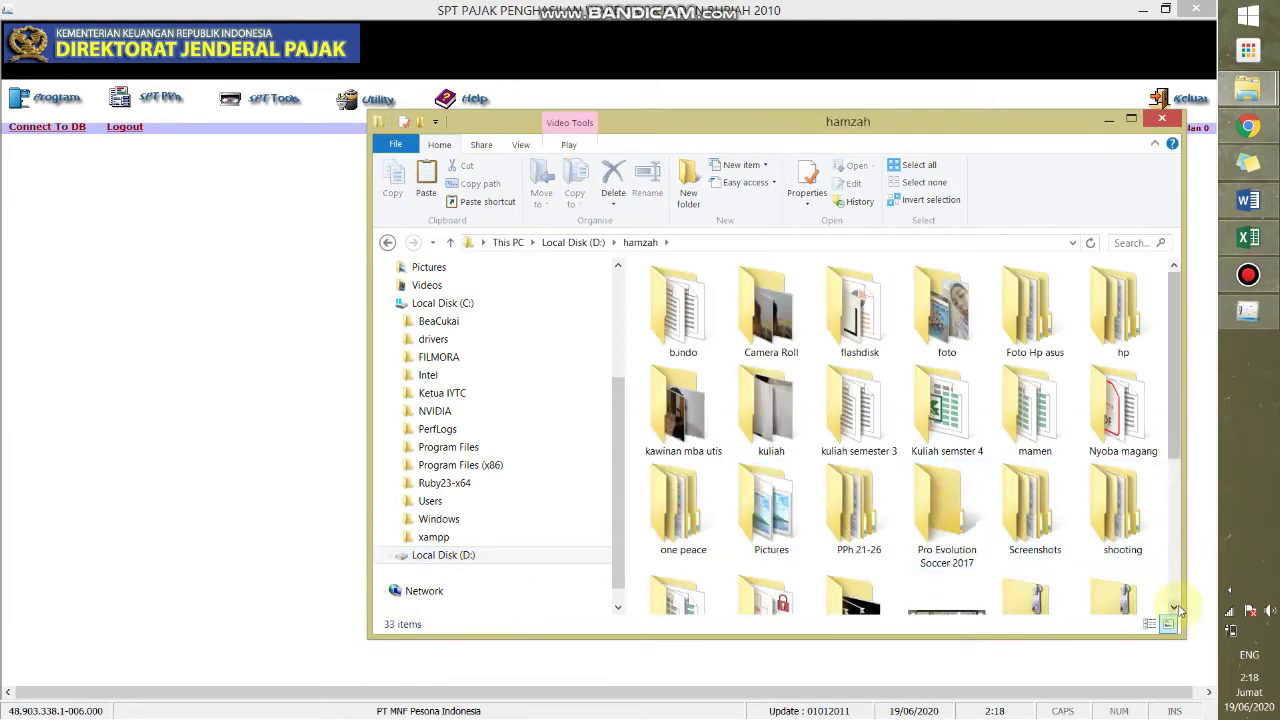
left_click(1175, 607)
left_click(1175, 607)
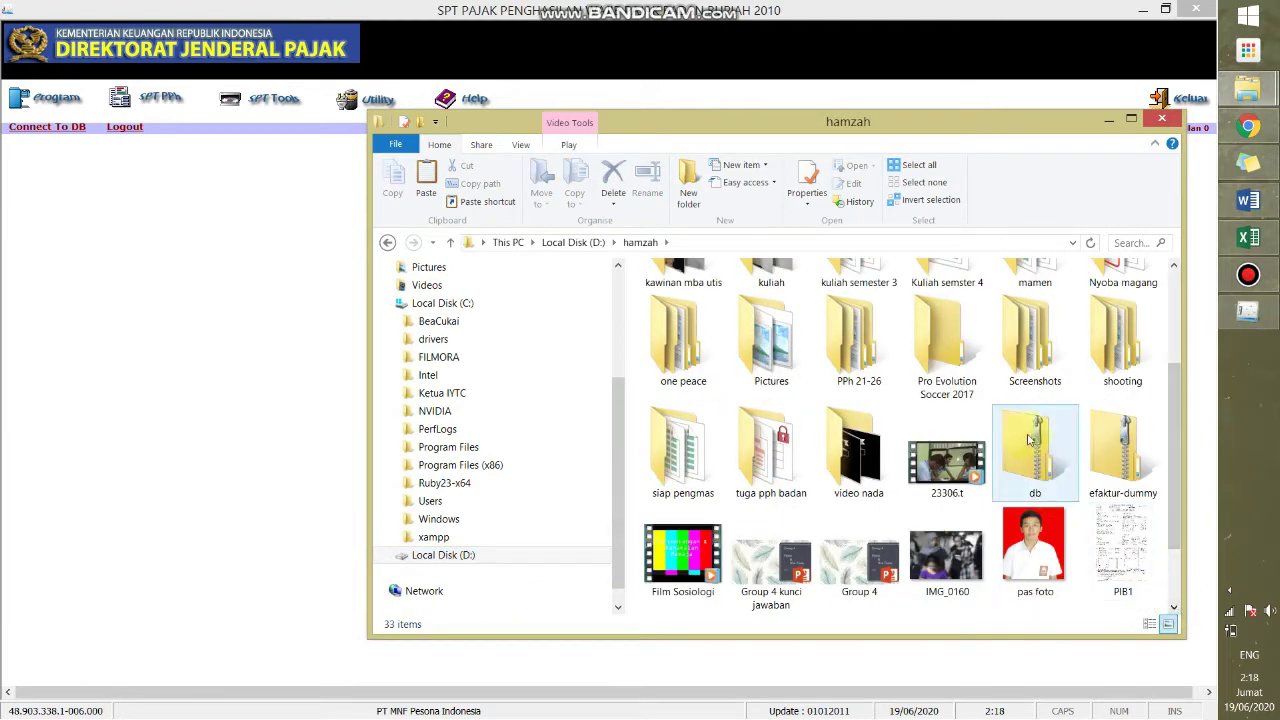
double_click(772, 452)
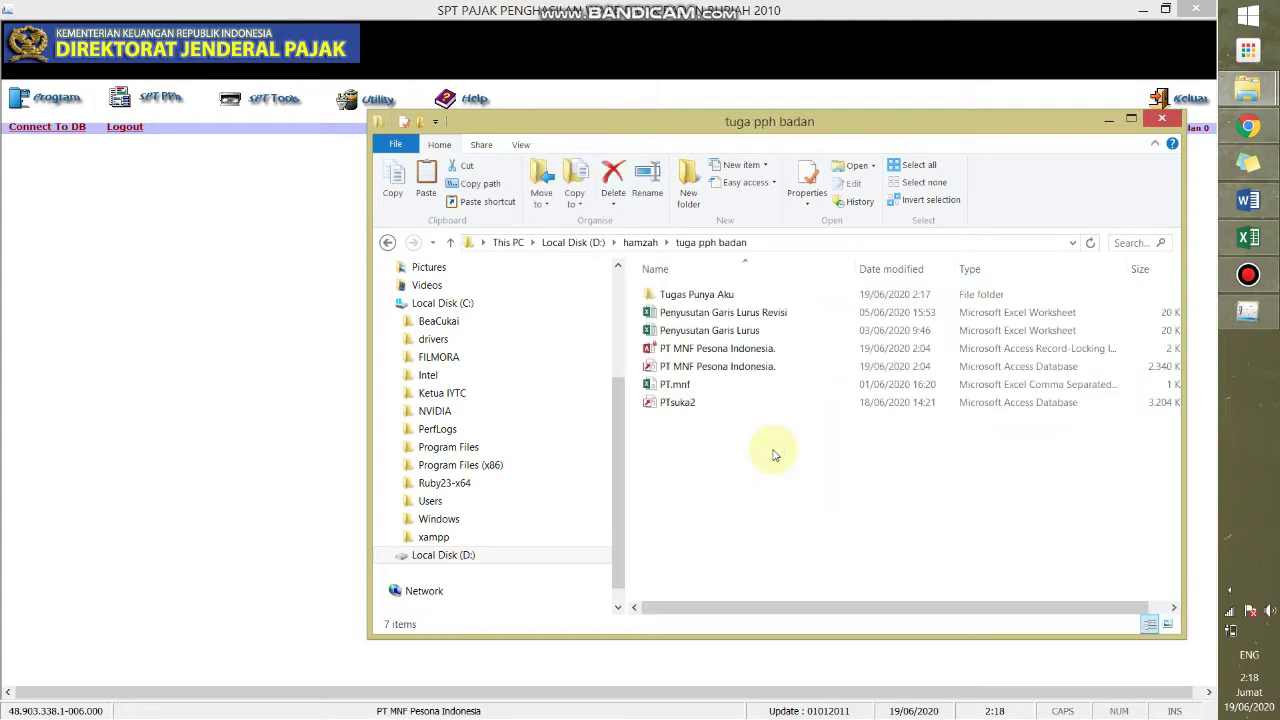
double_click(725, 296)
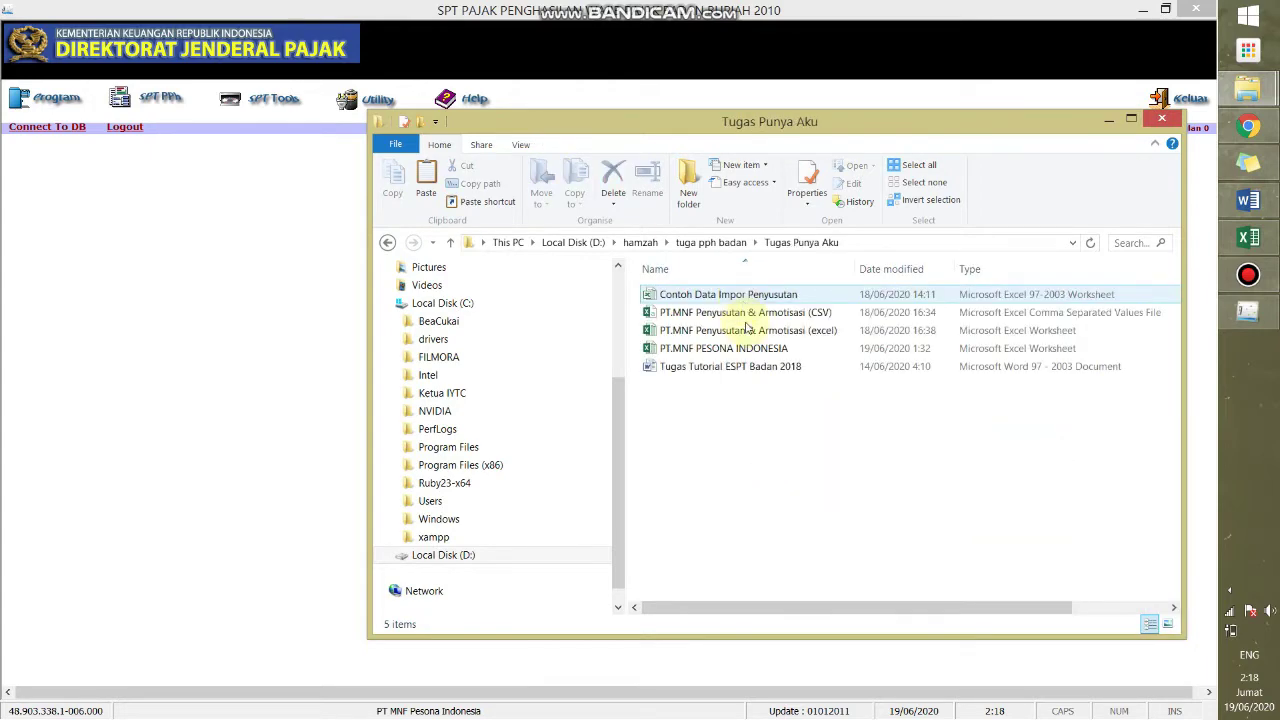
right_click(753, 400)
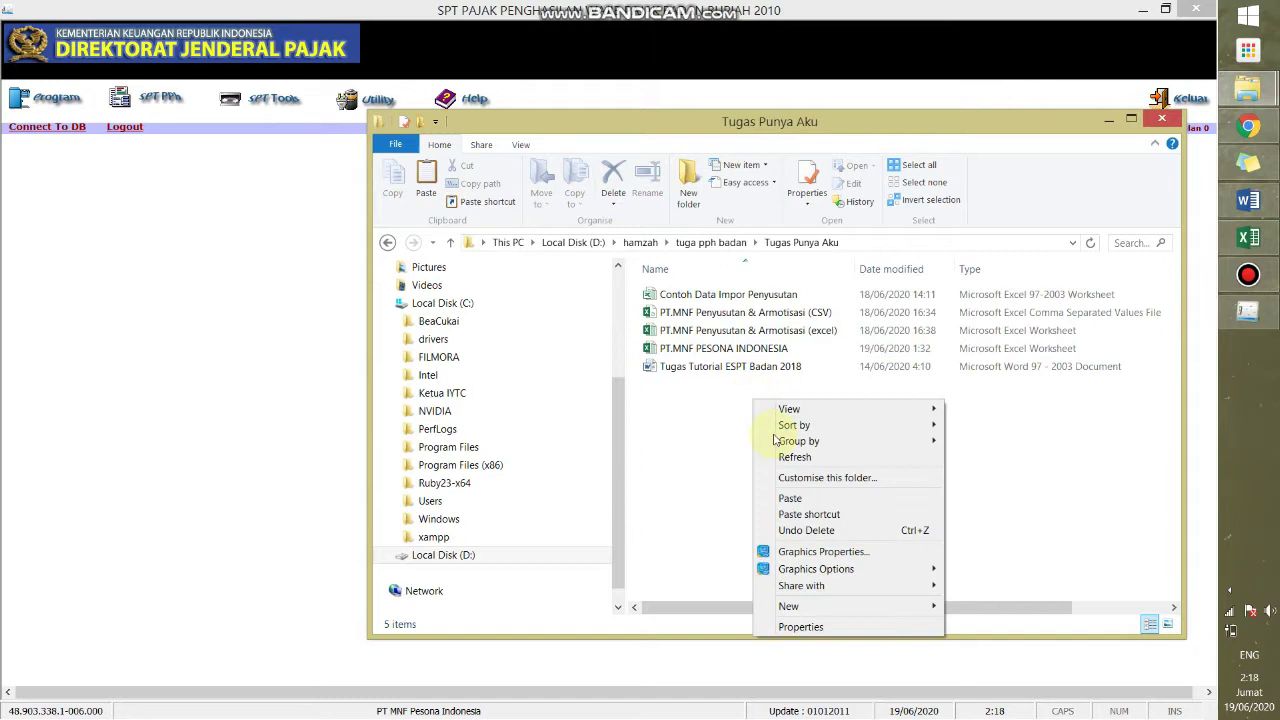
left_click(809, 498)
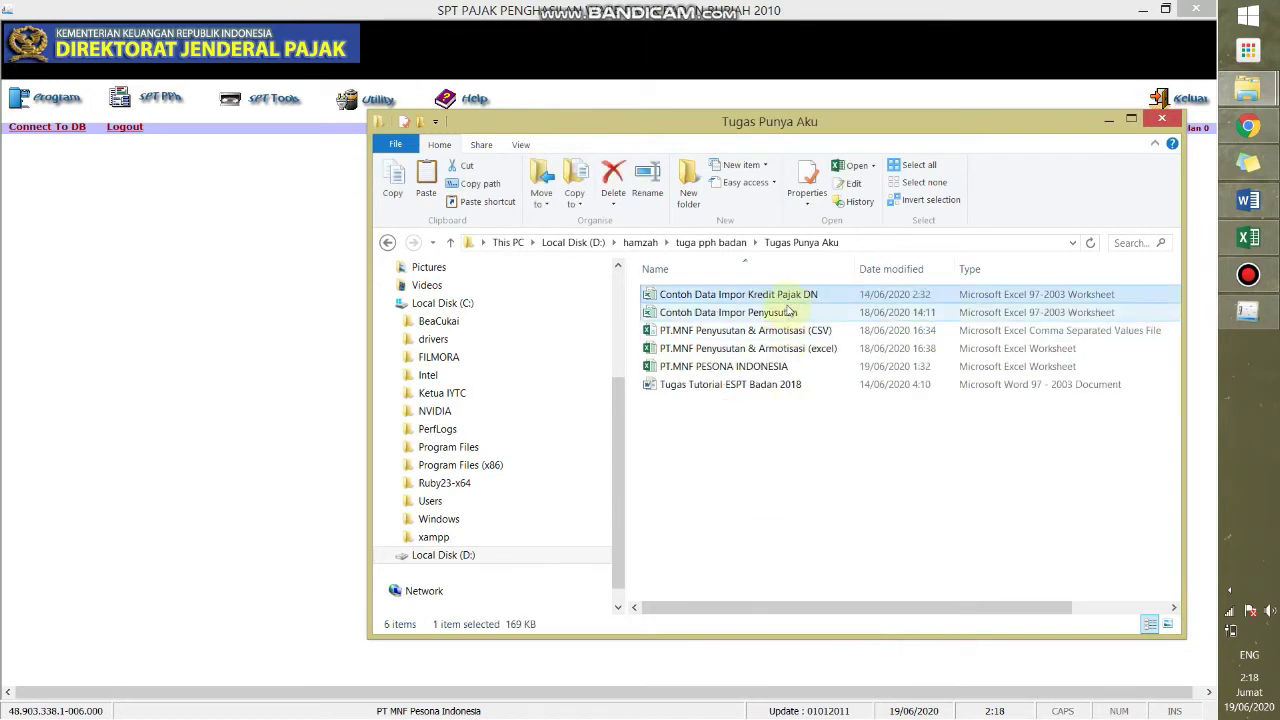
Open the pasted Contoh Data Impor Kredit Pajak DN workbook, enable editing, and show the Skema Impor DN sheet.
double_click(788, 296)
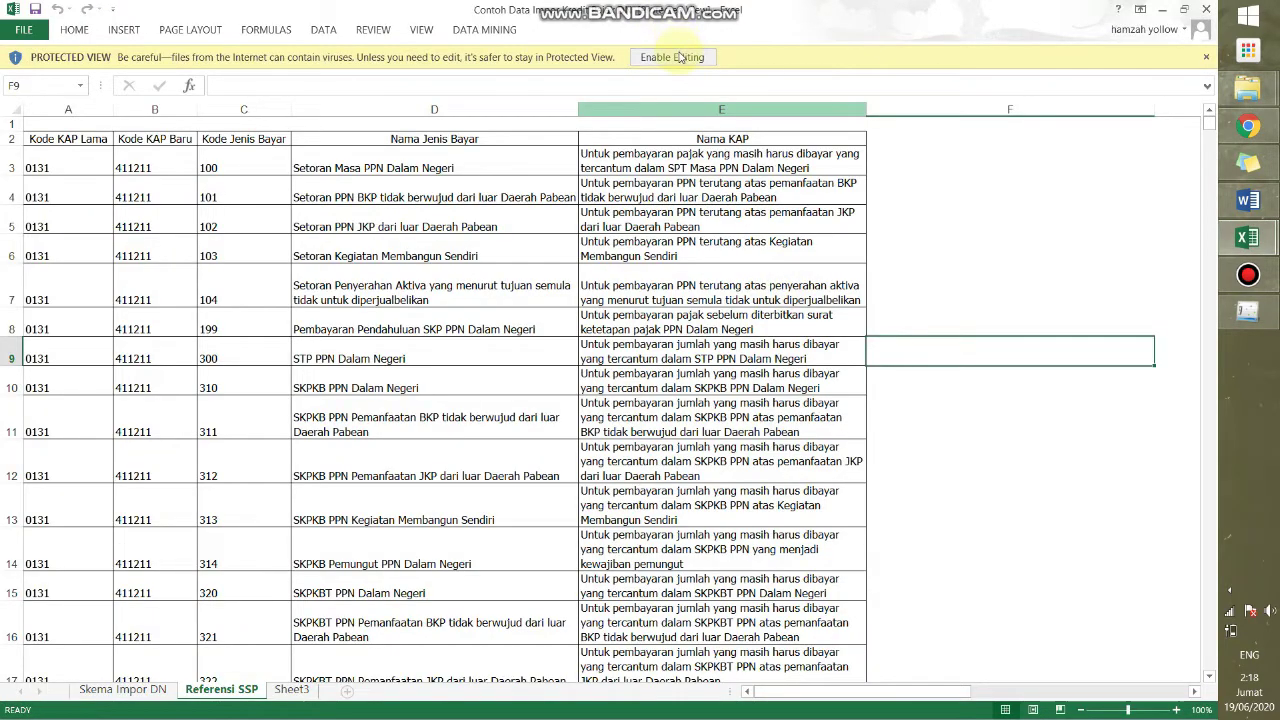
left_click(677, 58)
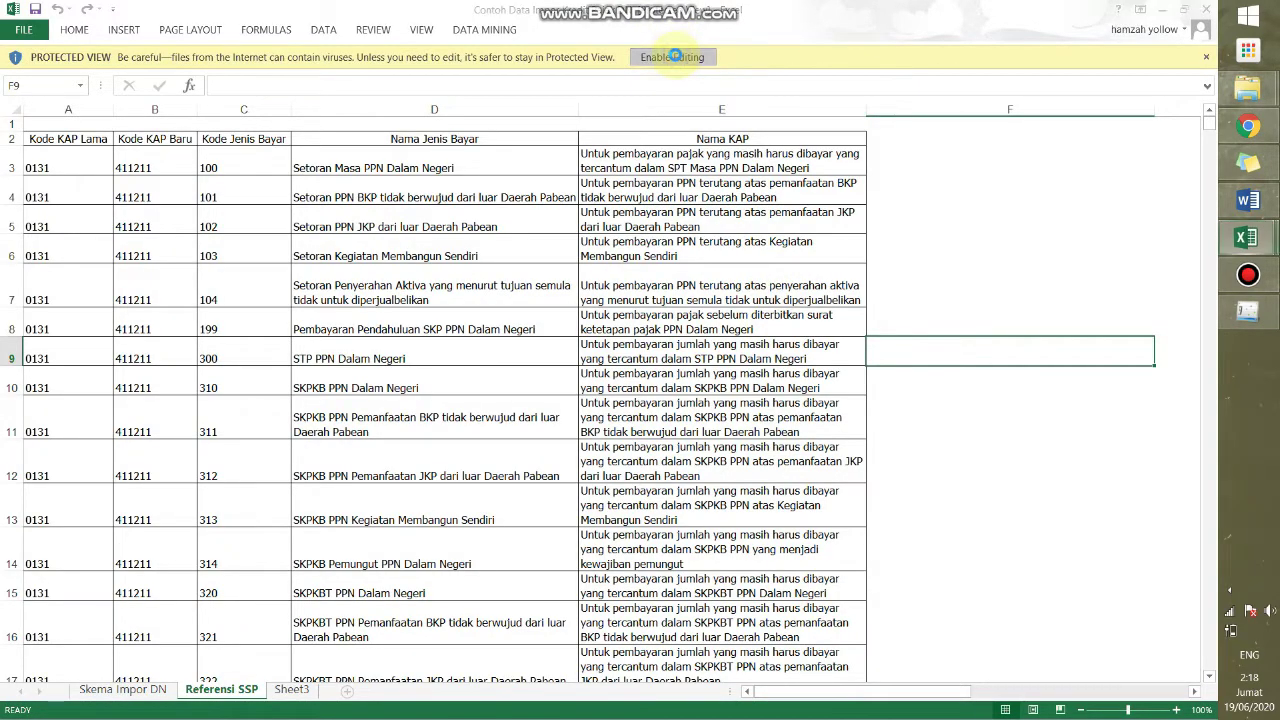
left_click(113, 690)
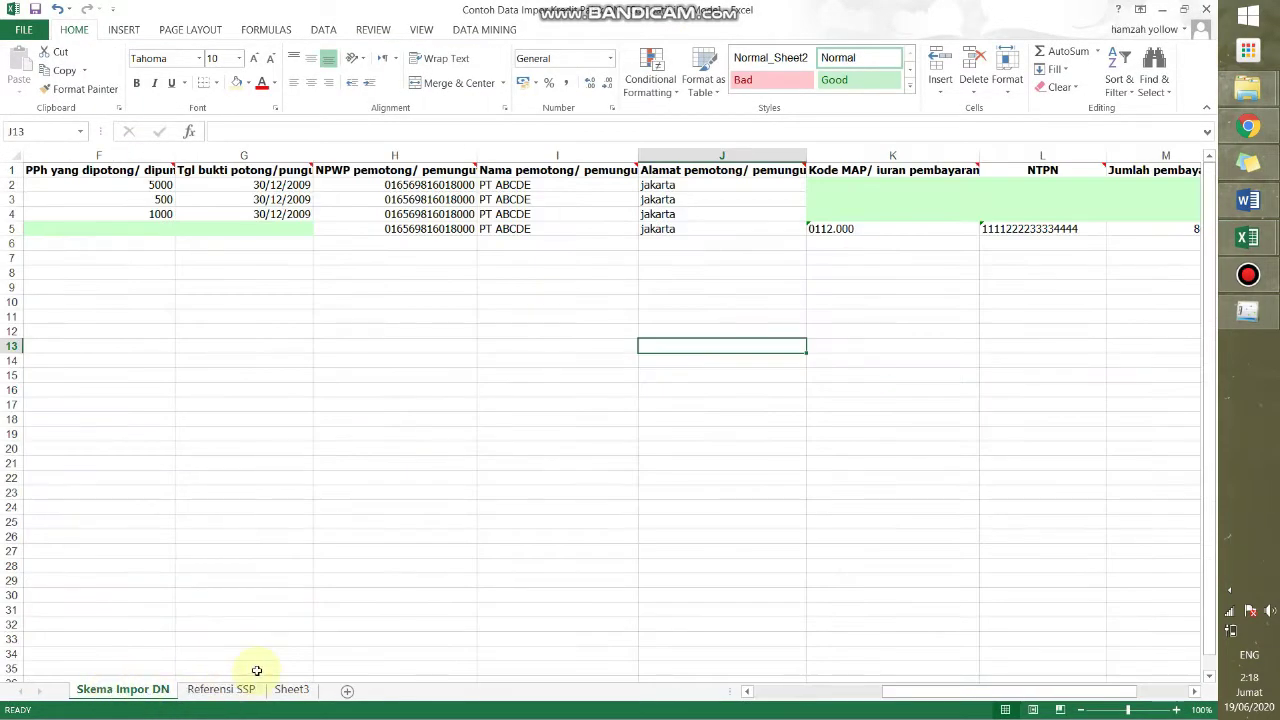
left_click(263, 578)
left_click(721, 345)
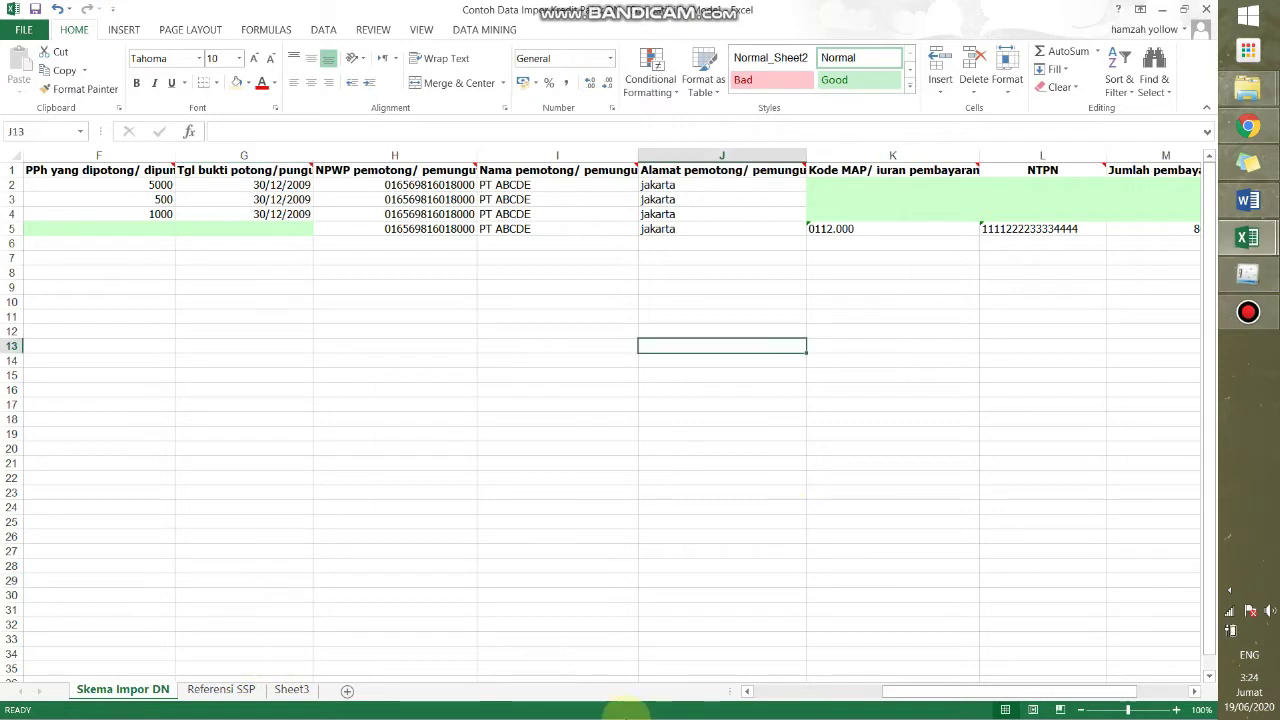
Examine the example rows and the header notes for Jenis PPh yang dipotong and Cara pembayaran in the import scheme.
left_click(155, 186)
key("Left")
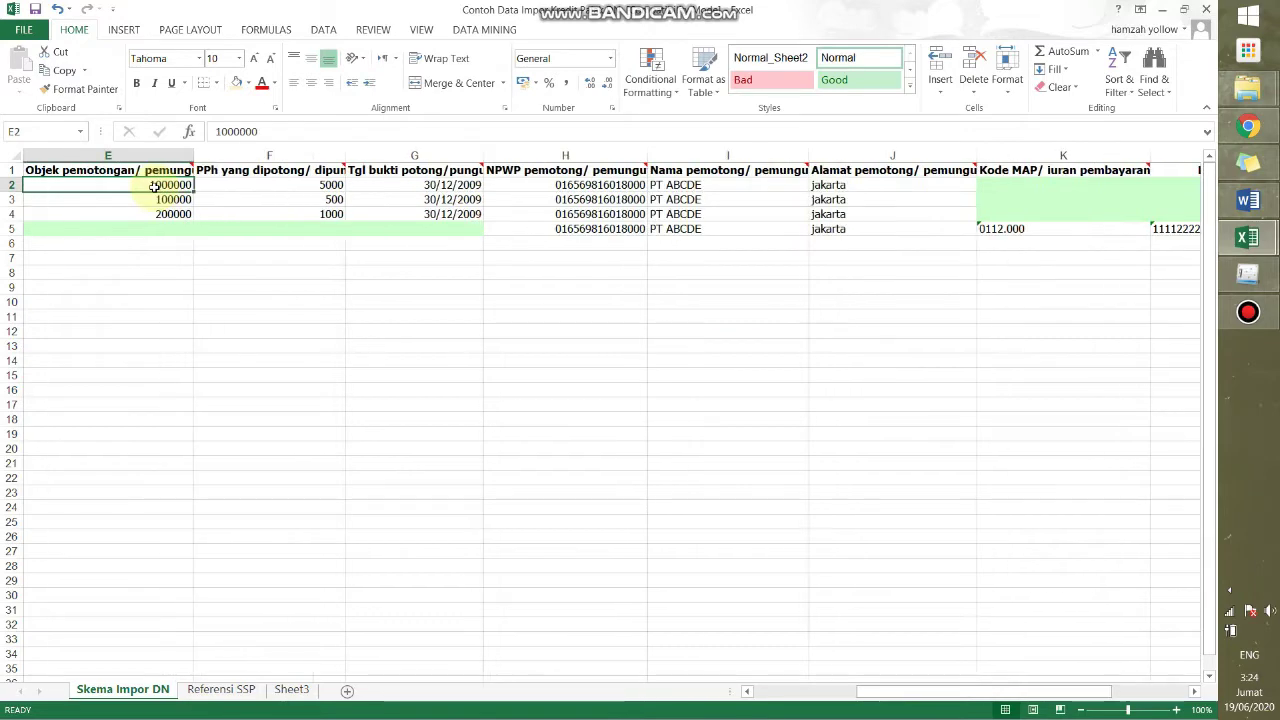
key("Left")
key("Left")
key("Left")
key("Left")
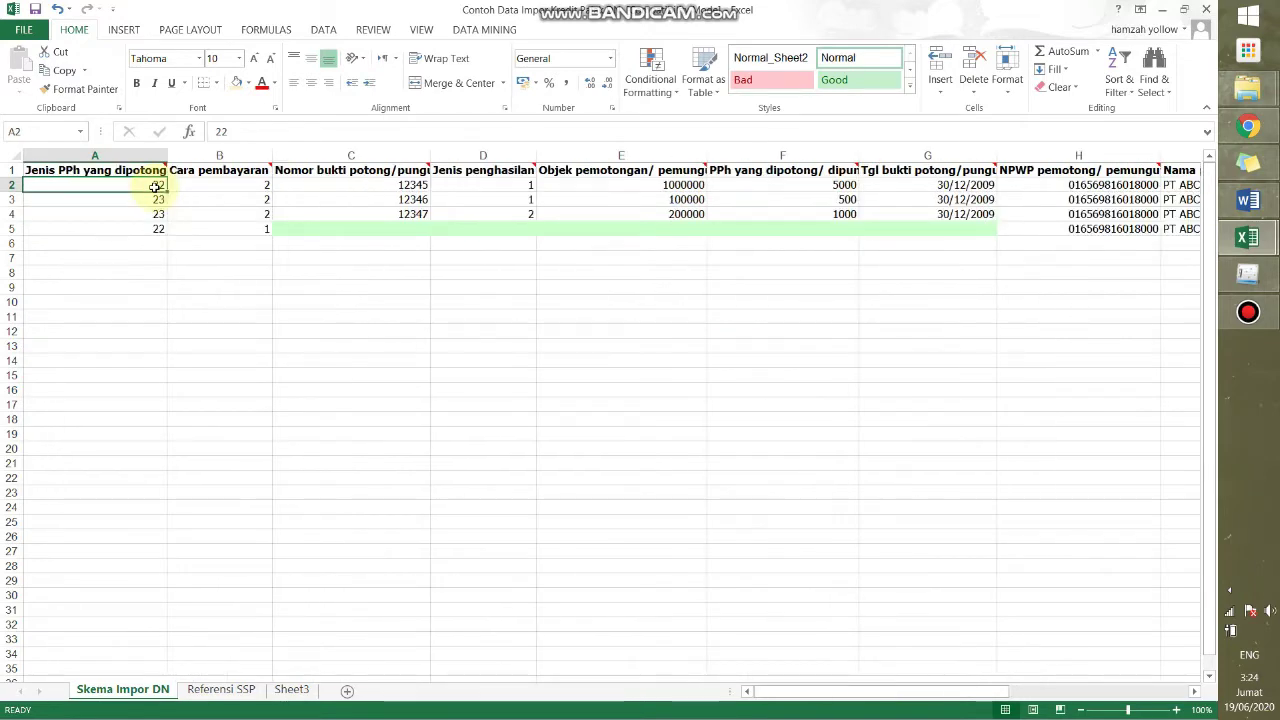
key("Down")
key("Down")
key("Down")
key("Down")
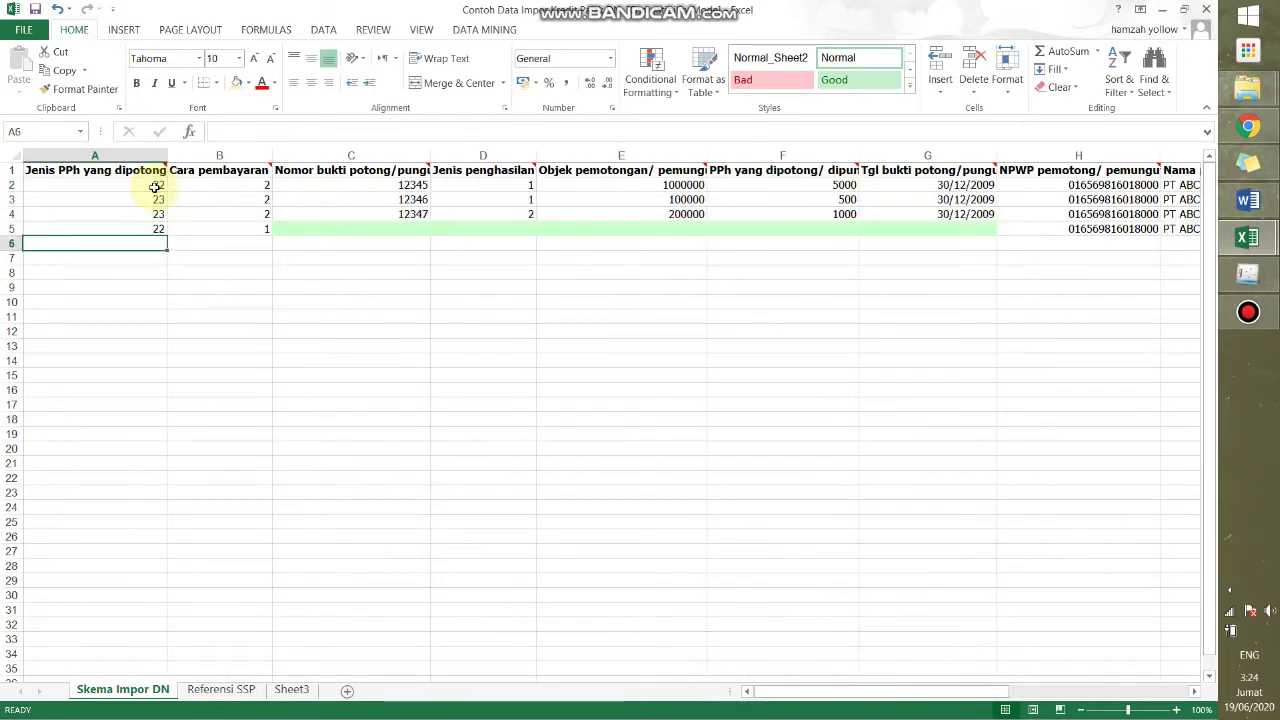
key("Up")
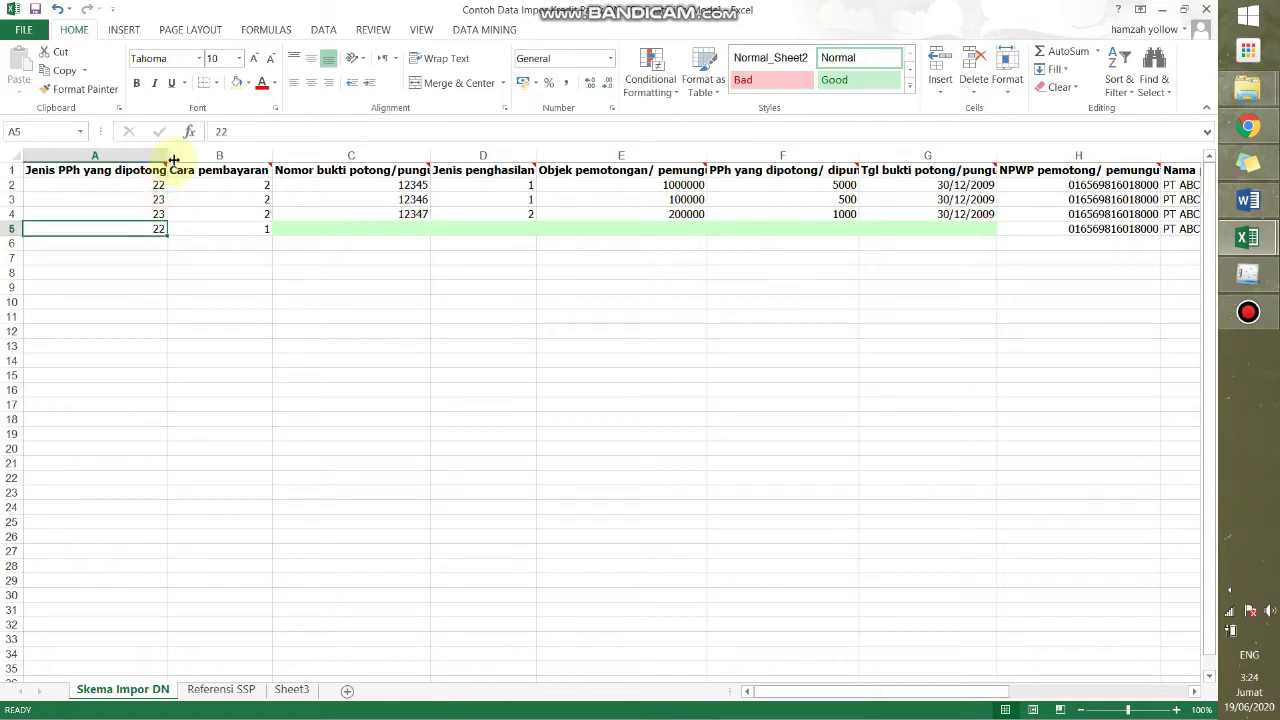
mouse_move(166, 167)
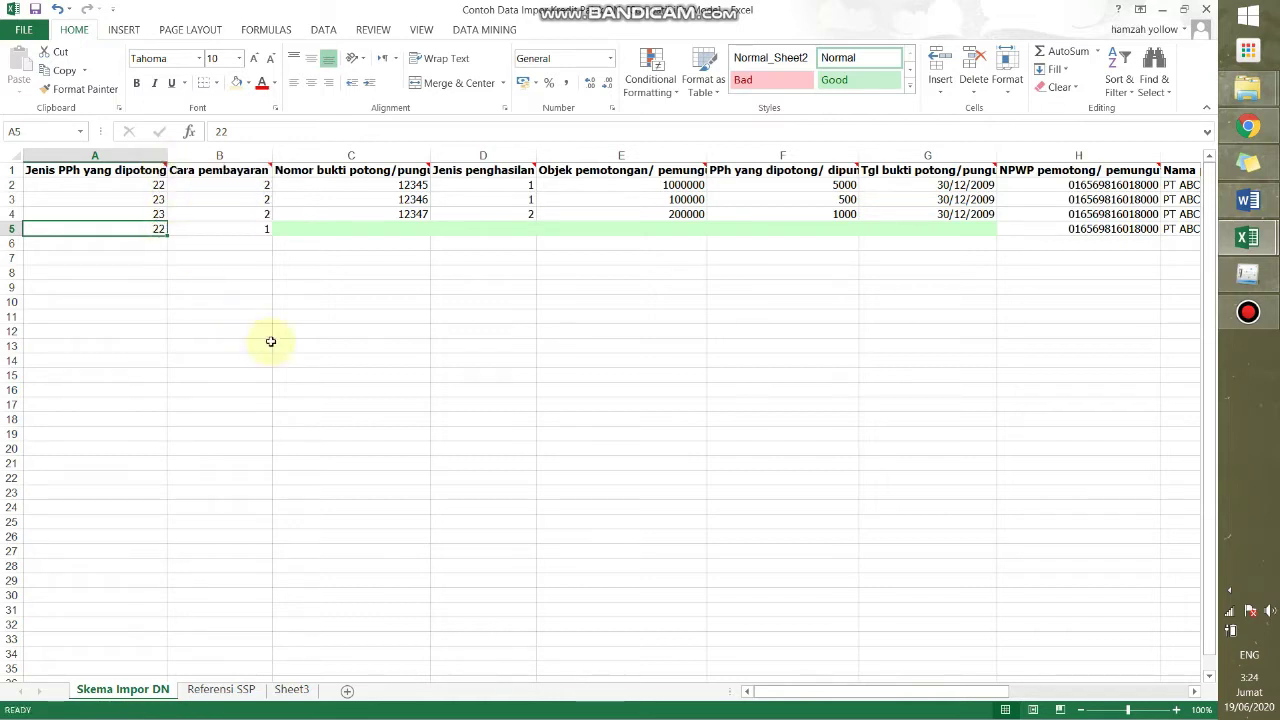
mouse_move(268, 165)
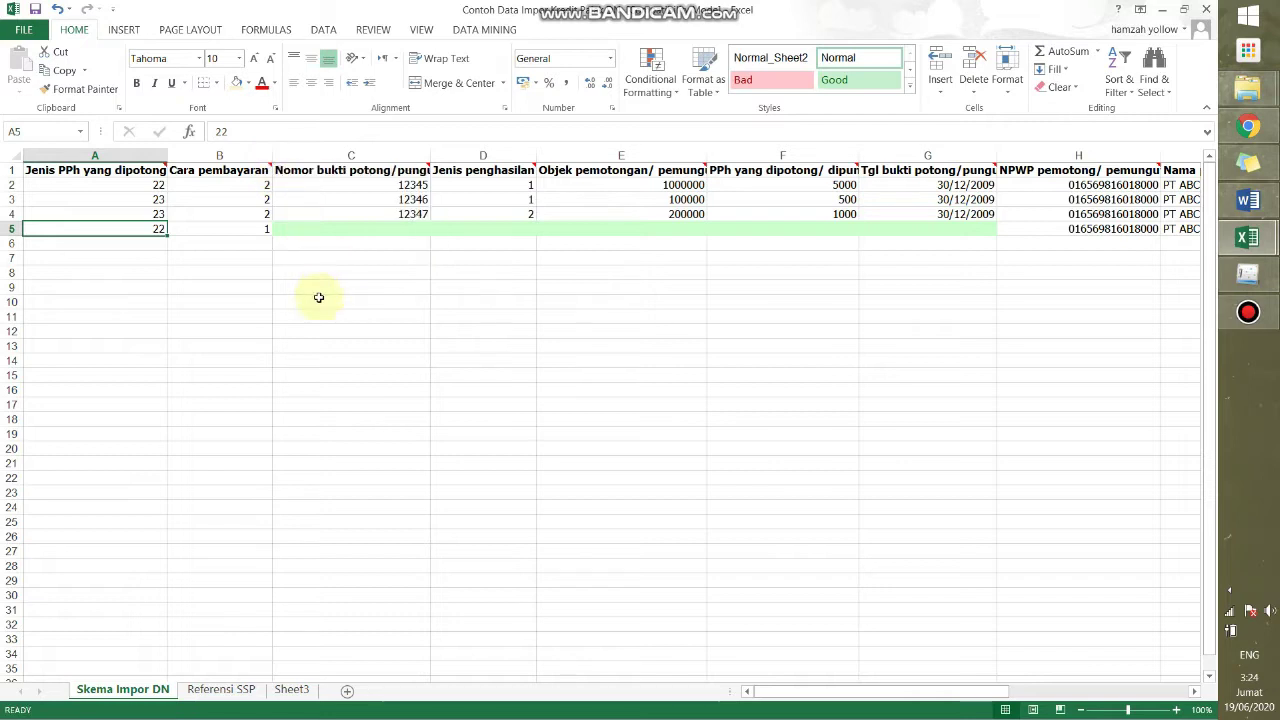
Check which cells stay blank in the self-paid PPh 22 example row, covering C5:G5.
left_click_drag(330, 230, 928, 229)
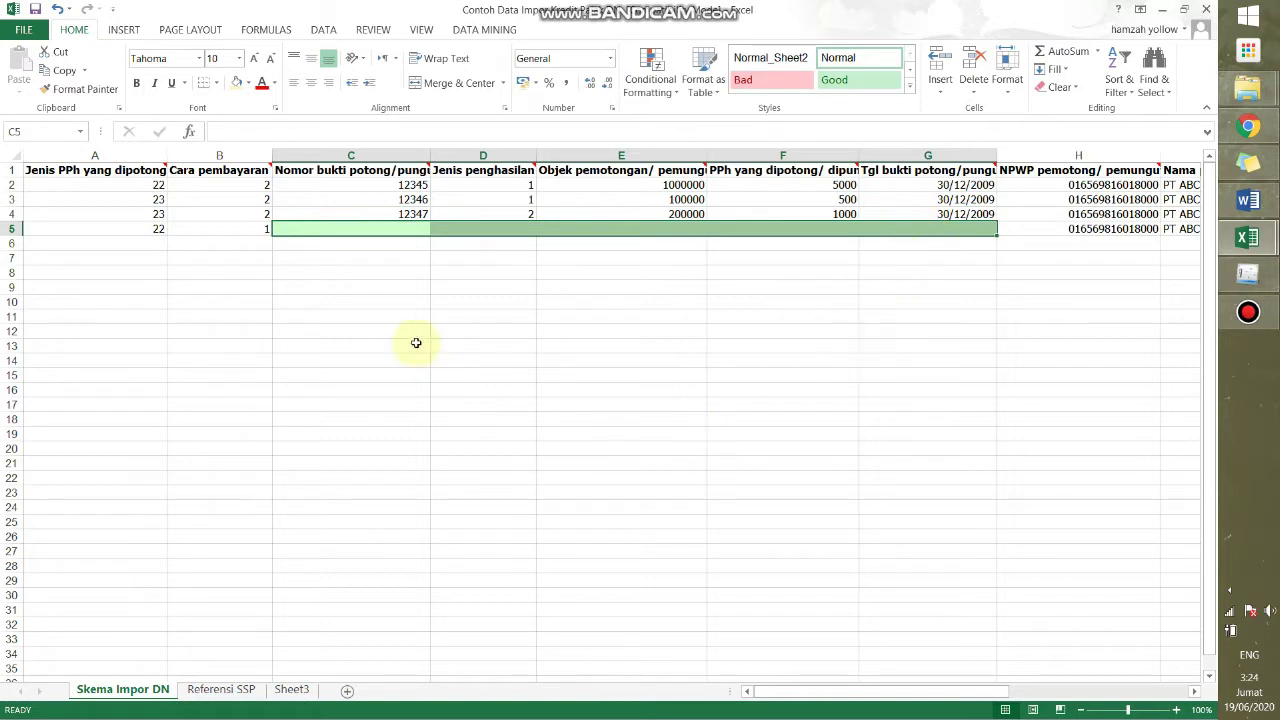
left_click(364, 256)
left_click_drag(349, 229, 900, 228)
left_click(900, 228)
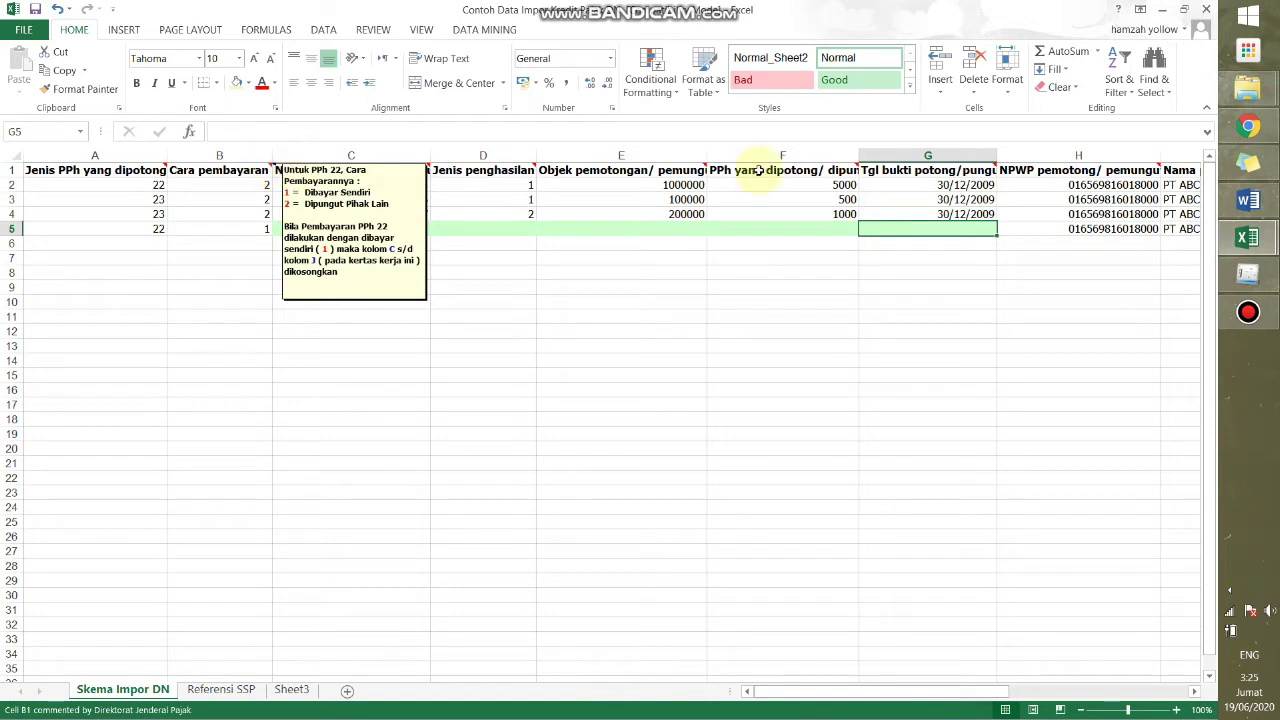
Examine the remaining column headers and their notes from Tgl bukti potong through Tanggal setor.
left_click(895, 175)
key("Right")
key("Right")
key("Right")
key("Right")
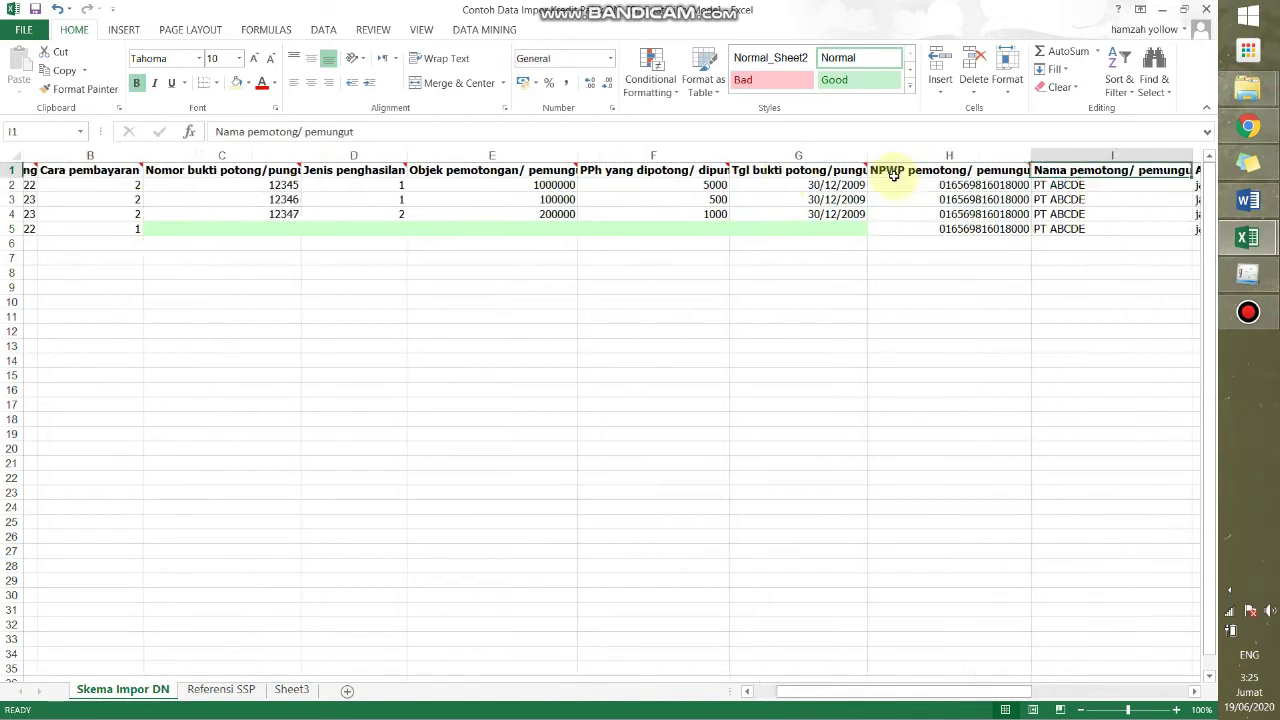
key("Down")
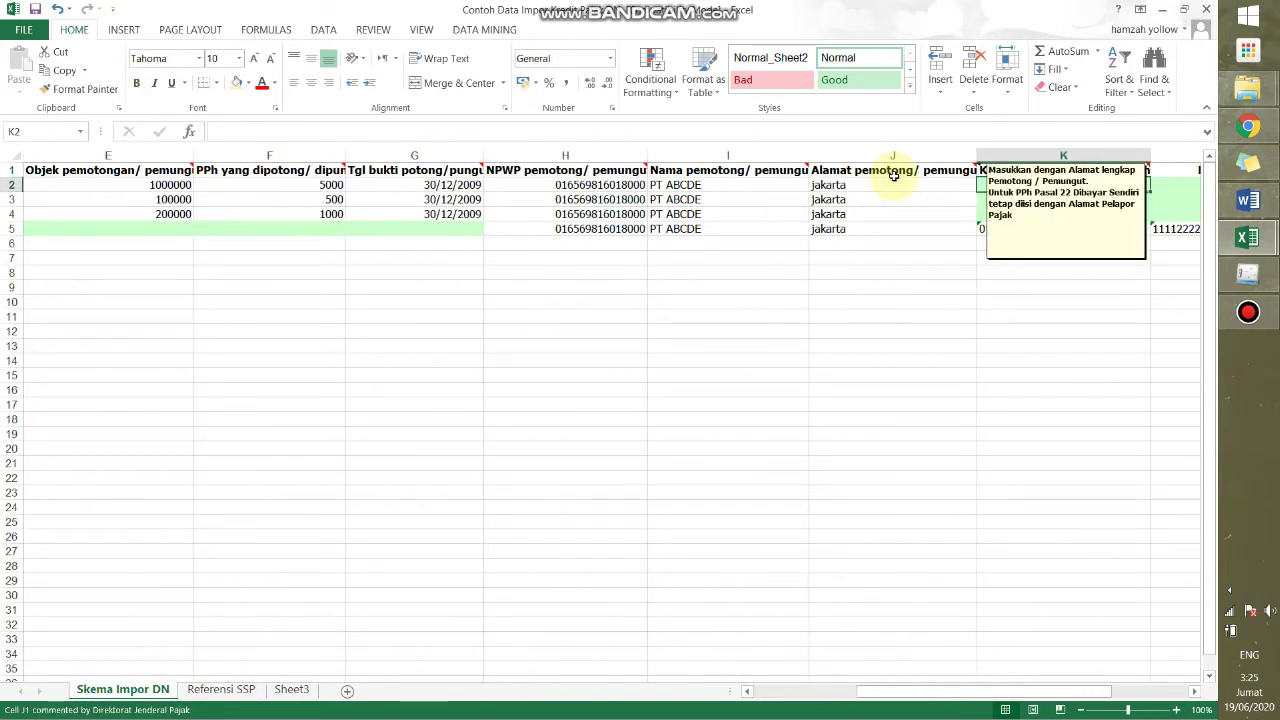
key("Right")
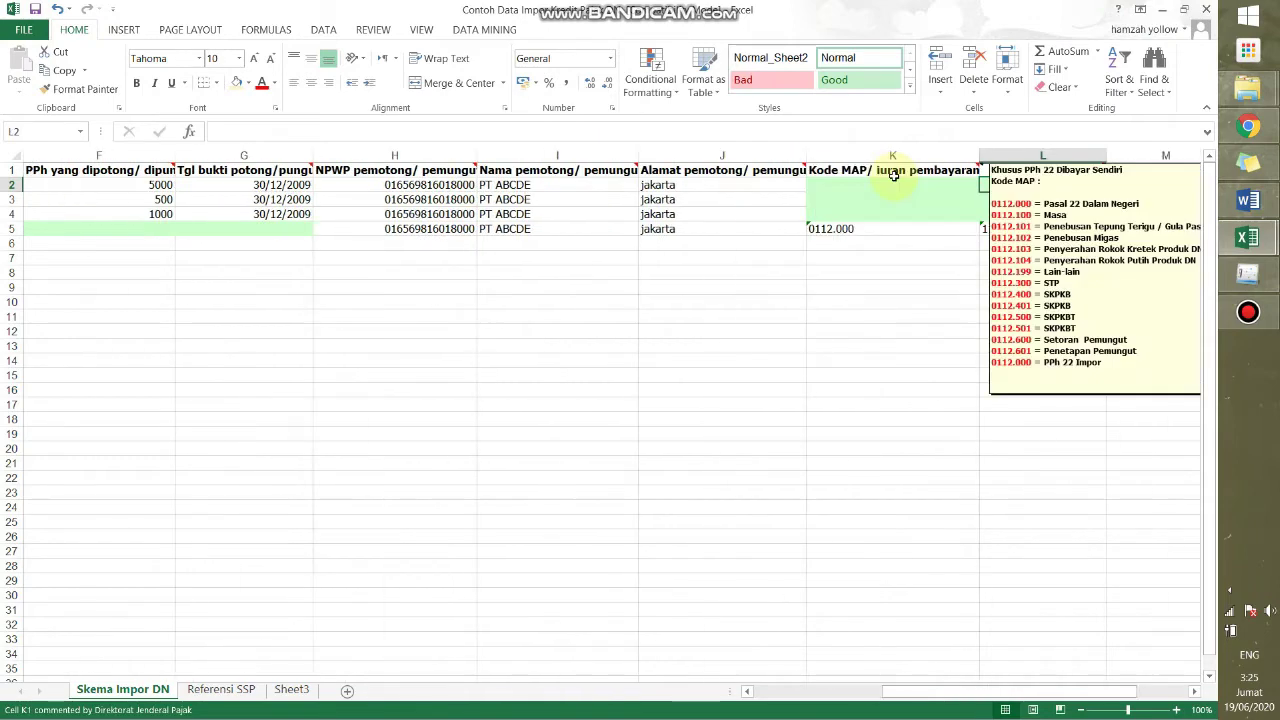
key("Right")
key("Right")
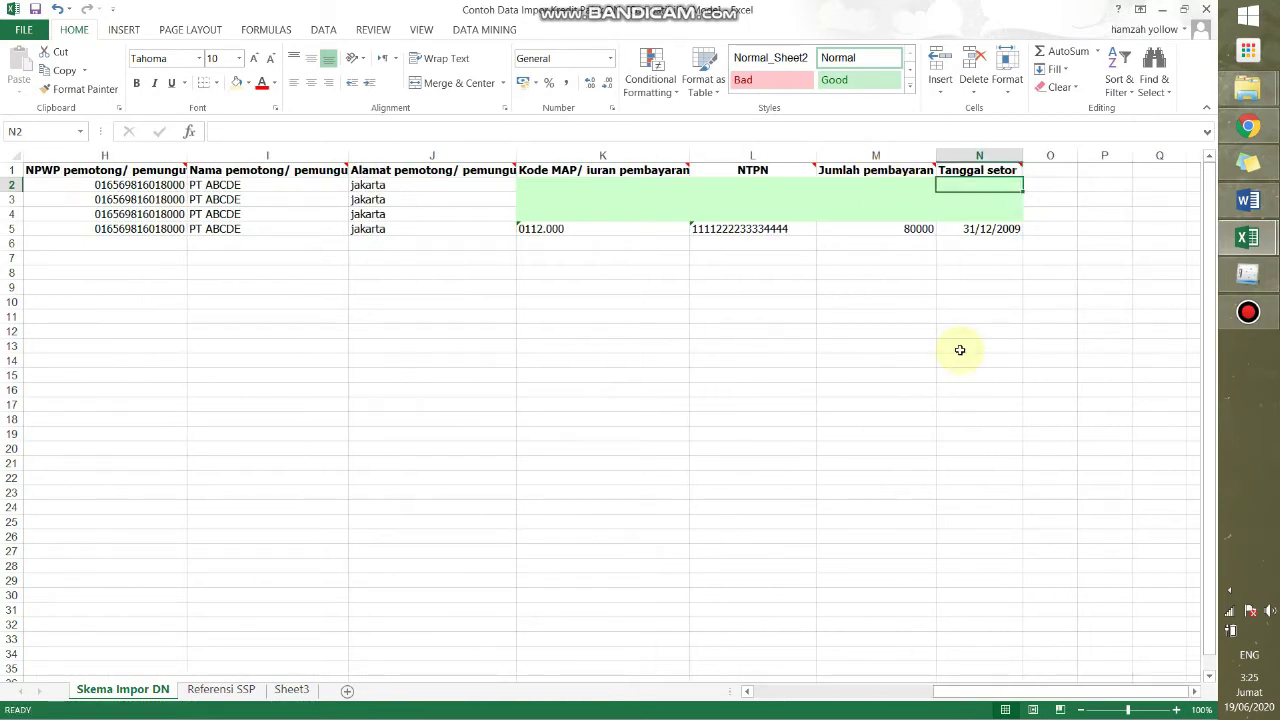
Select cell A6, the first empty row below the example data on the Skema Impor DN sheet.
key("Left")
key("Left")
key("Left")
key("Left")
key("Left")
key("Left")
key("Left")
key("Left")
key("Left")
key("Left")
key("Left")
key("Left")
key("Left")
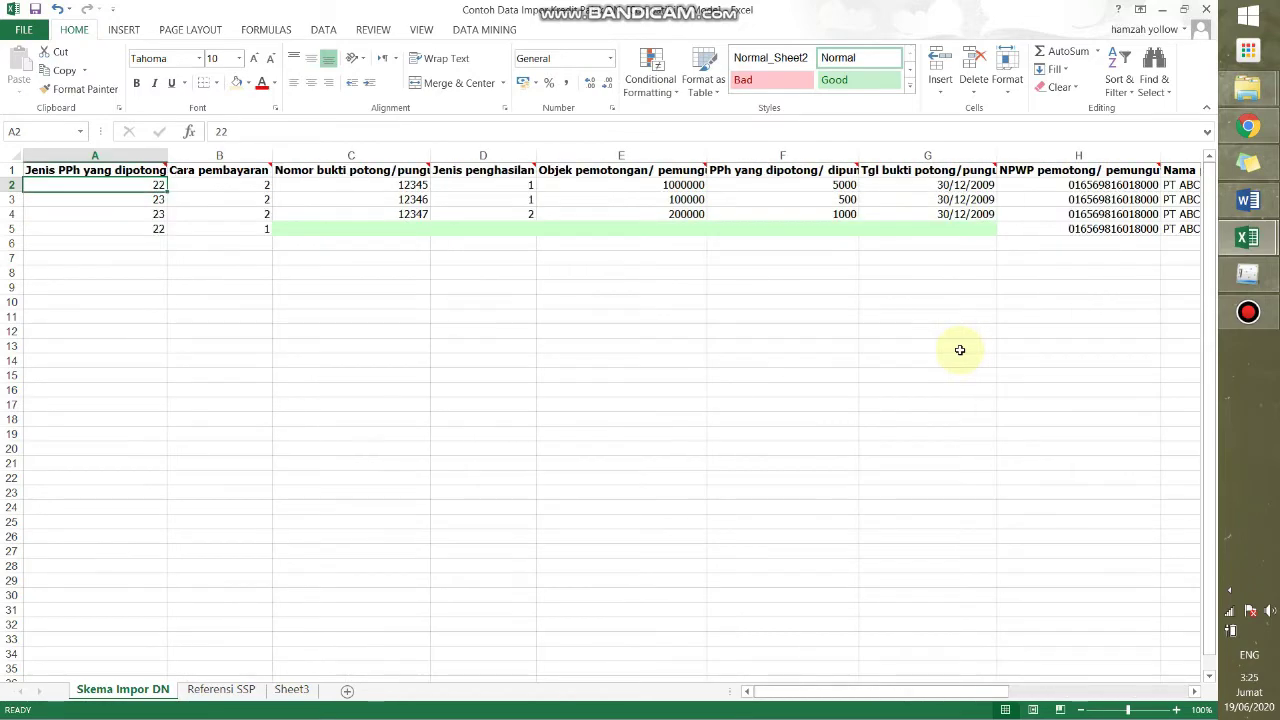
key("Down")
key("Down")
key("Down")
key("Down")
Switch to the PT.MNF PESONA INDONESIA workbook and view the PPh 23 and PPh22 tax credit sheets, ending on PPh22.
key("alt+Tab")
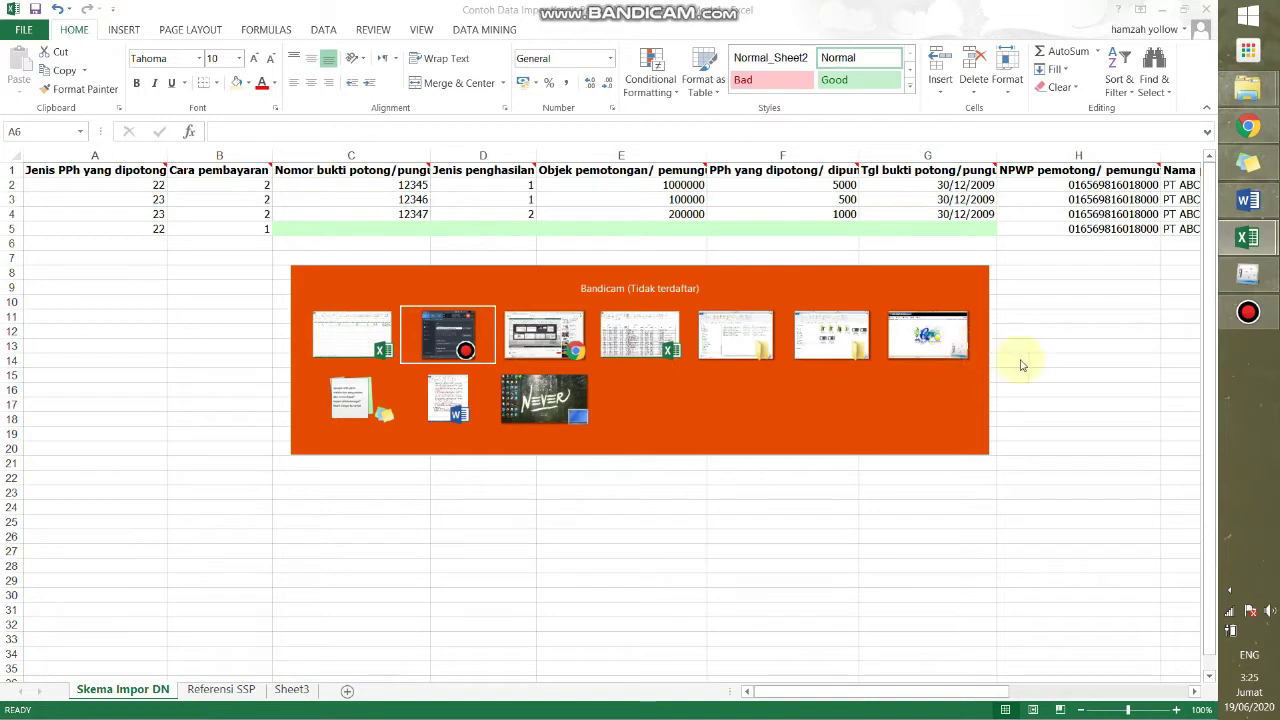
left_click(657, 346)
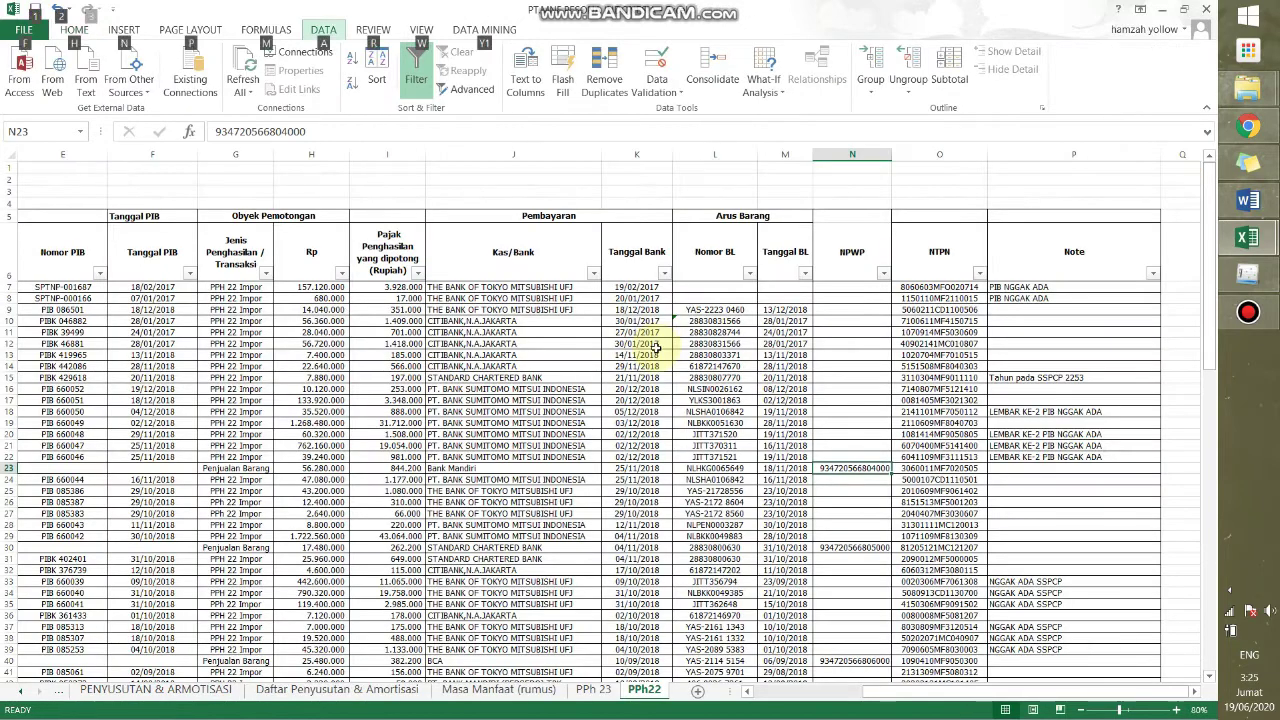
left_click(657, 346)
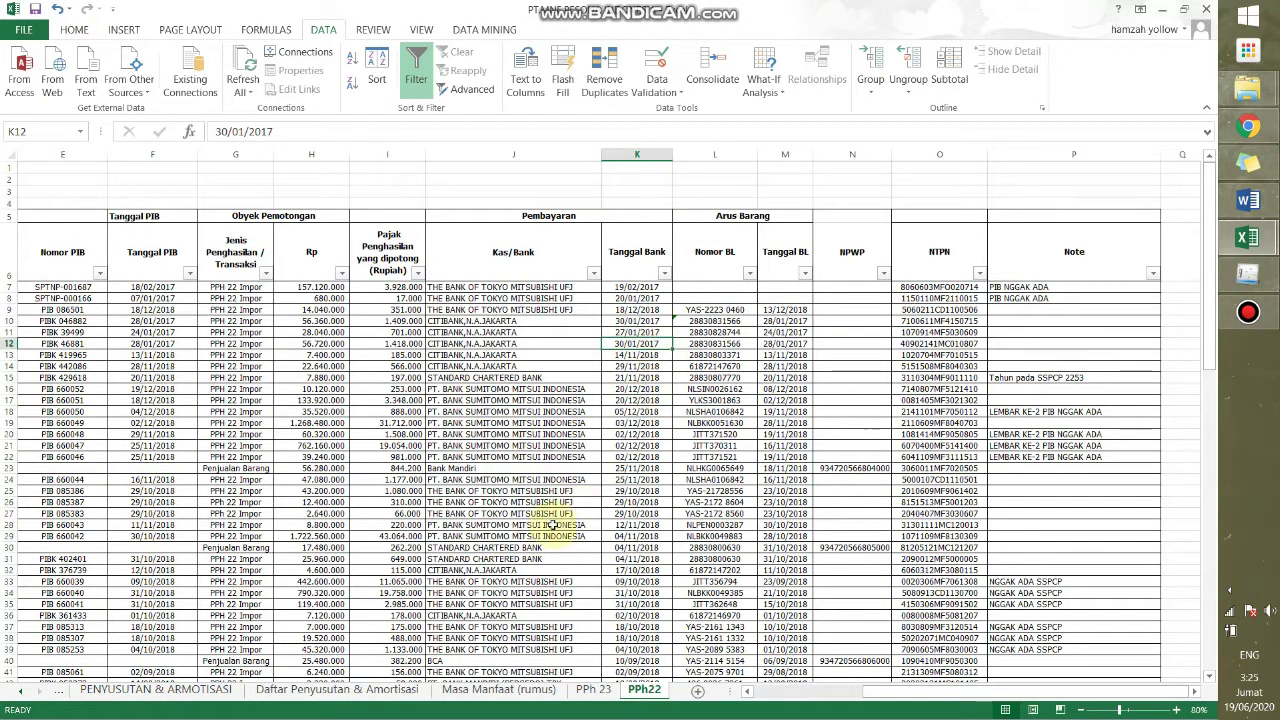
left_click(590, 691)
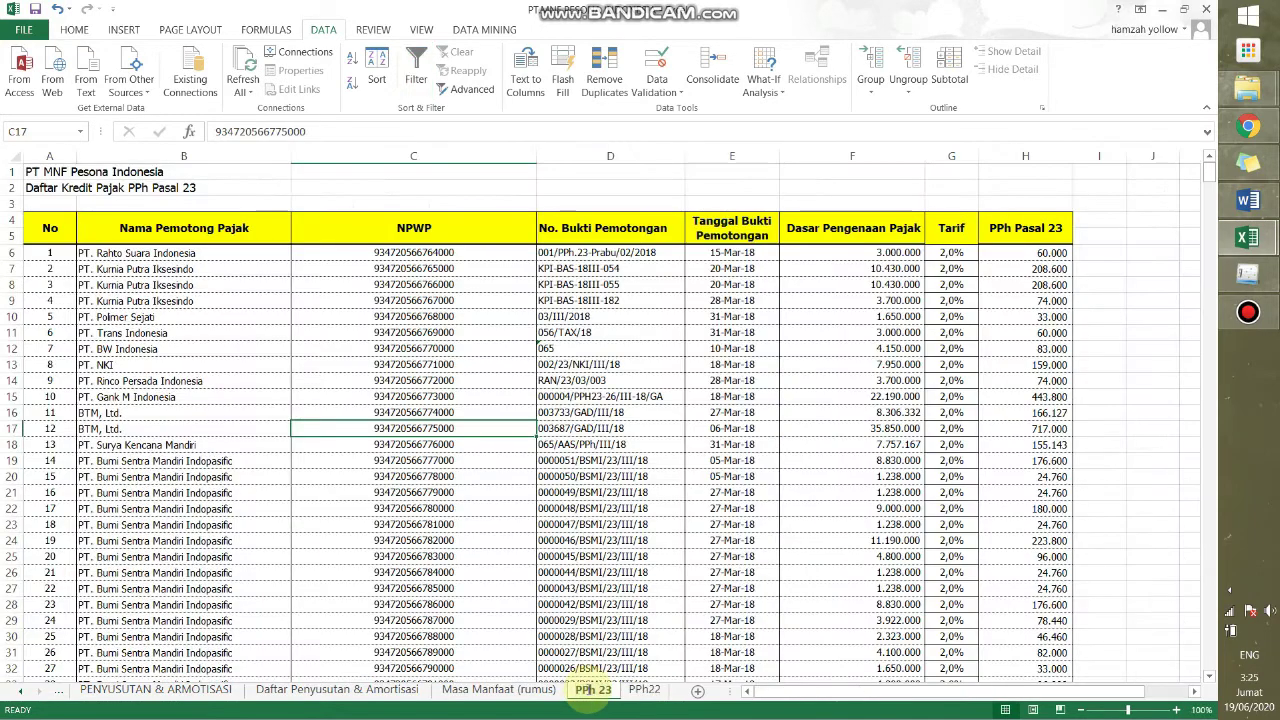
left_click(640, 692)
left_click(641, 513)
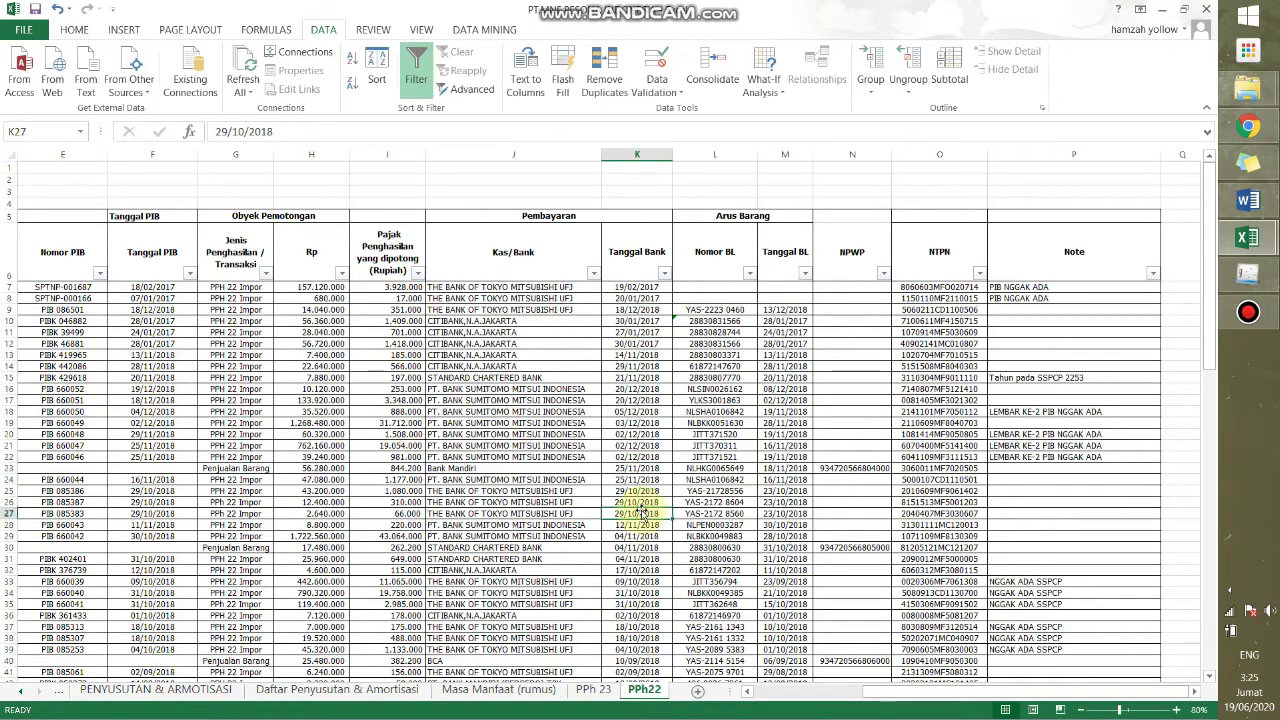
Examine the columns of the PPh22 tax credit list, from No across to NPWP.
key("Left")
key("Left")
key("Left")
key("Left")
key("Left")
key("Left")
key("Left")
key("Left")
key("Left")
key("Left")
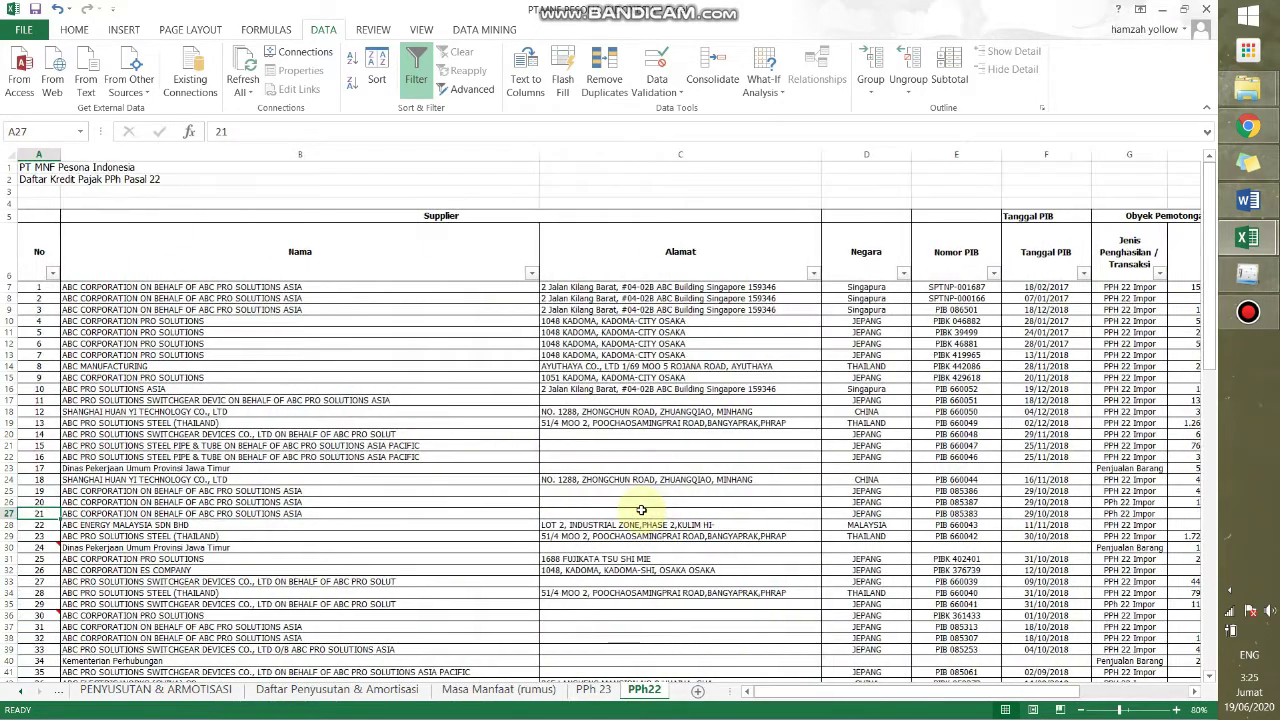
key("Right")
key("Right")
key("Right")
key("Right")
key("Right")
key("Right")
key("Right")
key("Right")
key("Right")
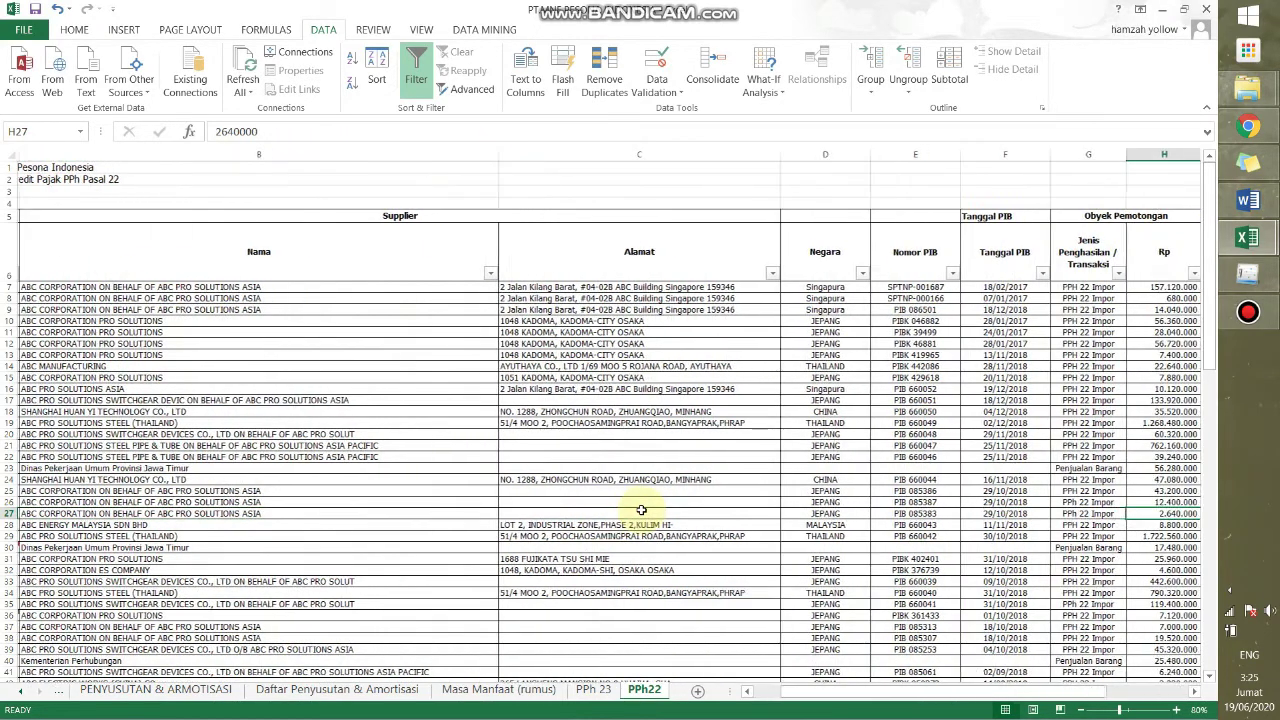
key("Right")
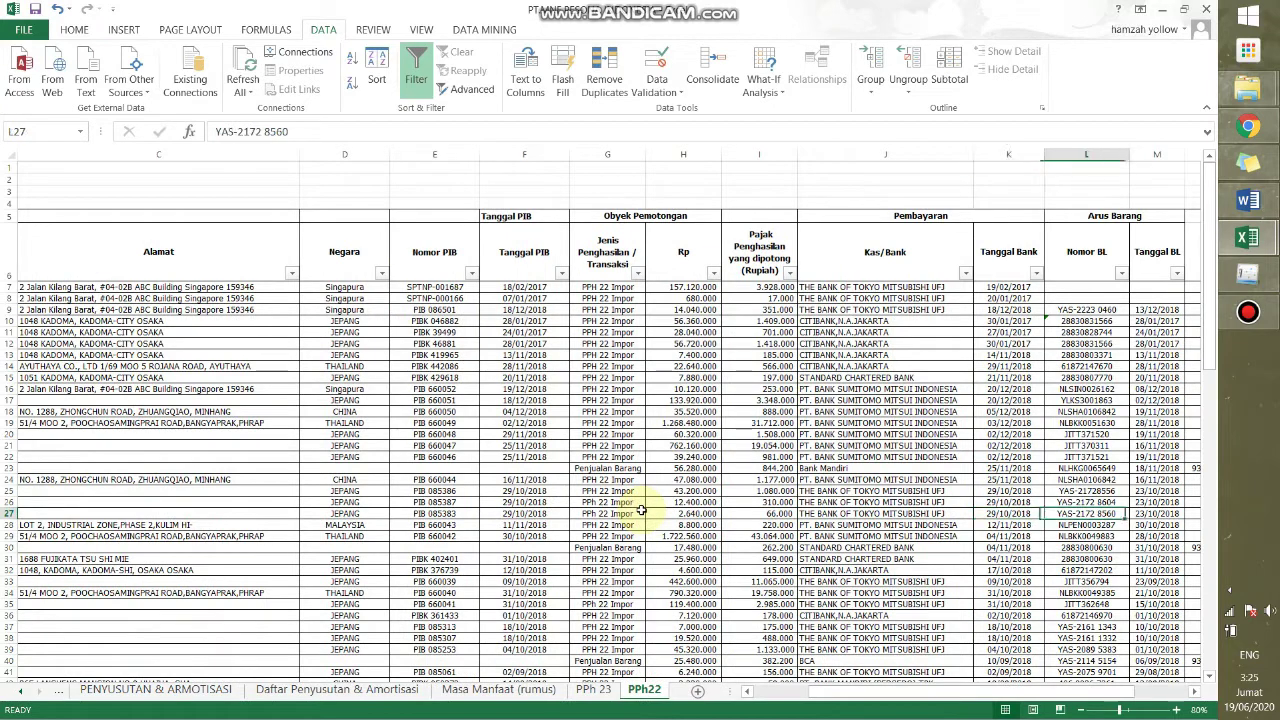
key("Right")
key("Right")
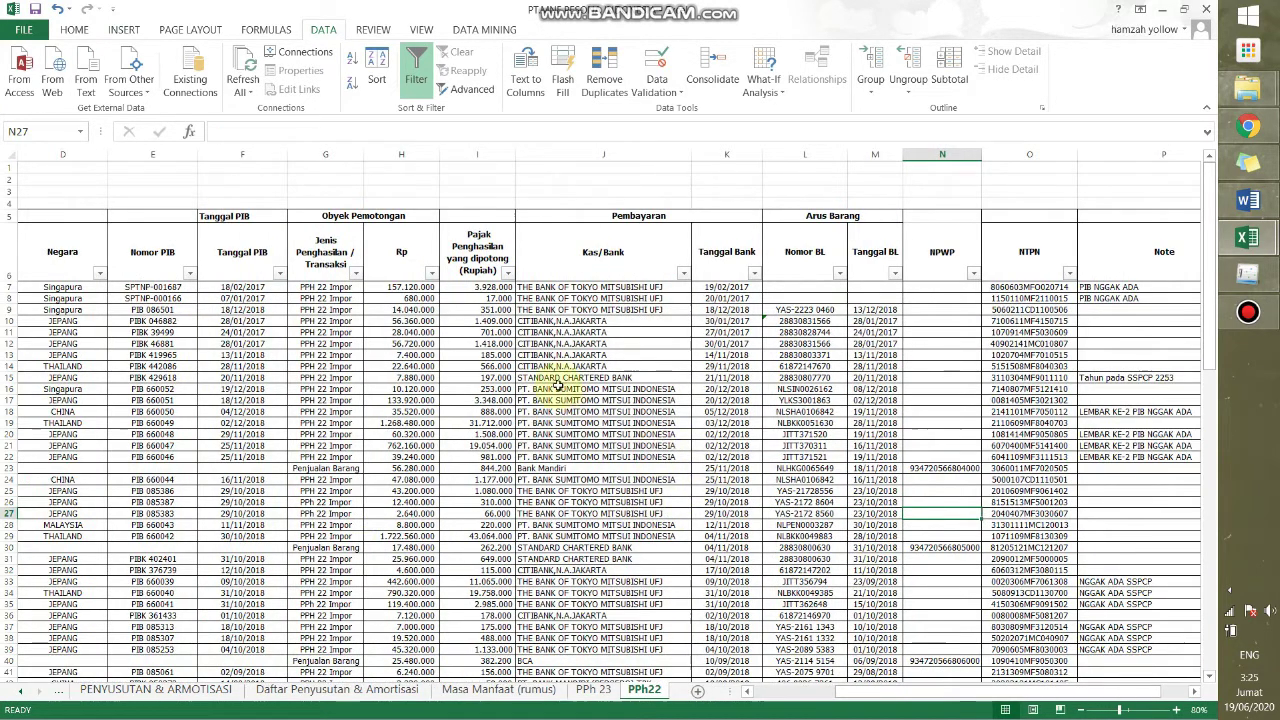
Filter the Tanggal Bank column of the PPh22 list to show only 2018 dates.
left_click(753, 274)
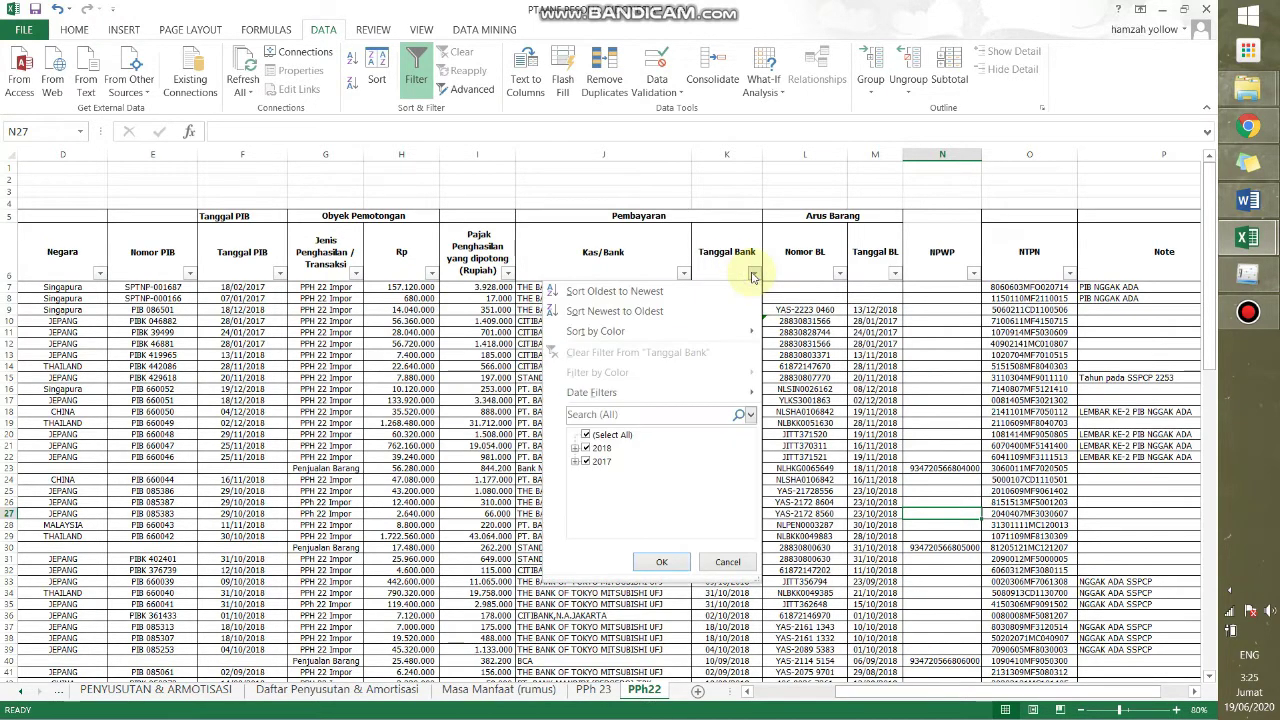
left_click(587, 436)
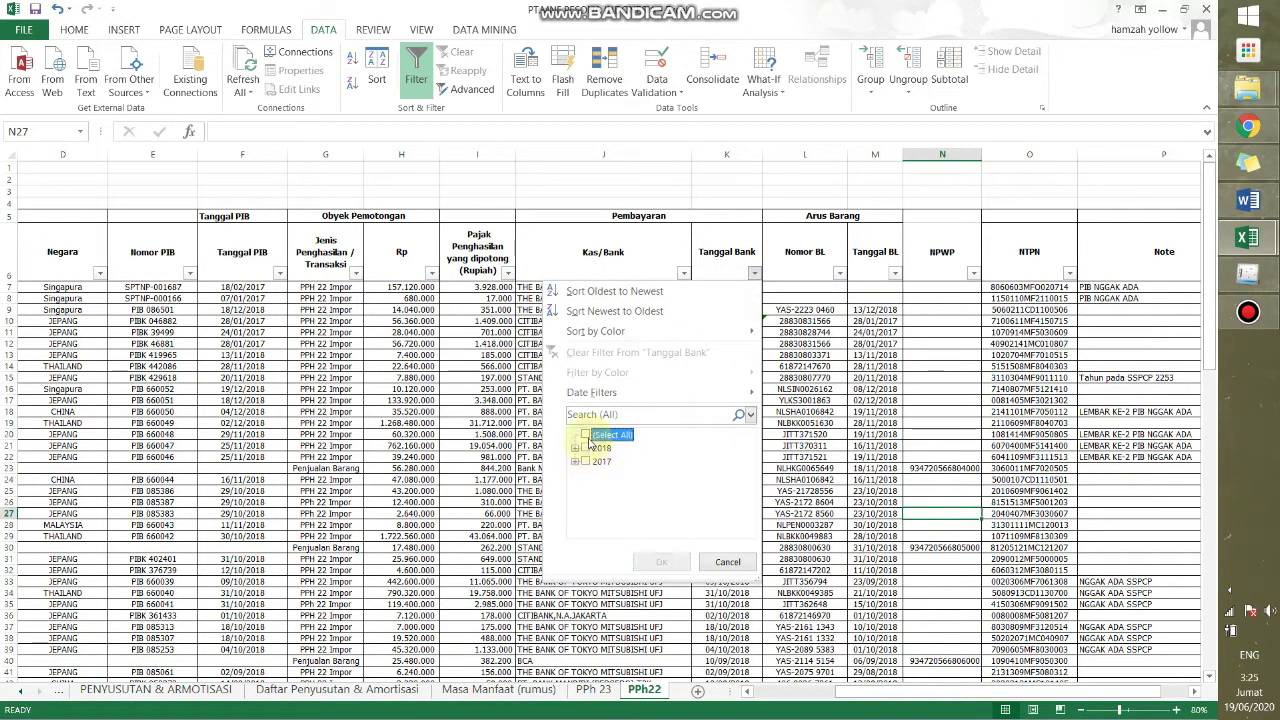
left_click(588, 448)
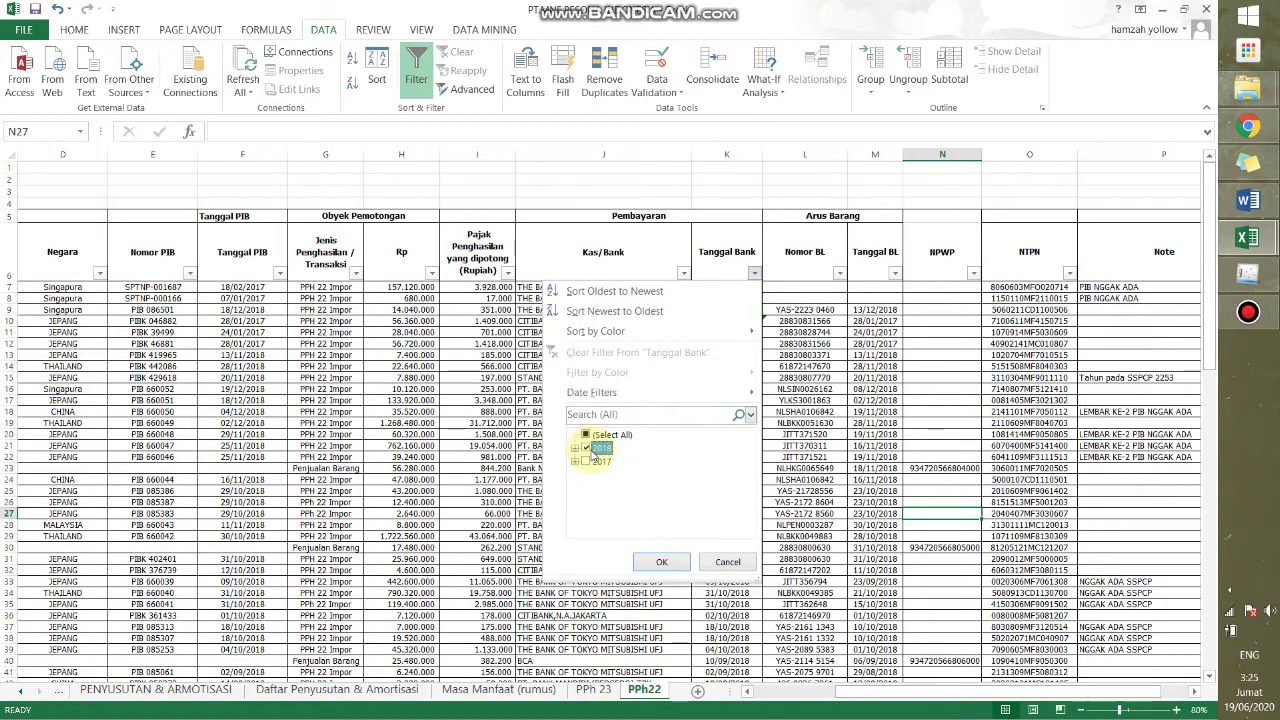
left_click(662, 561)
left_click(769, 396)
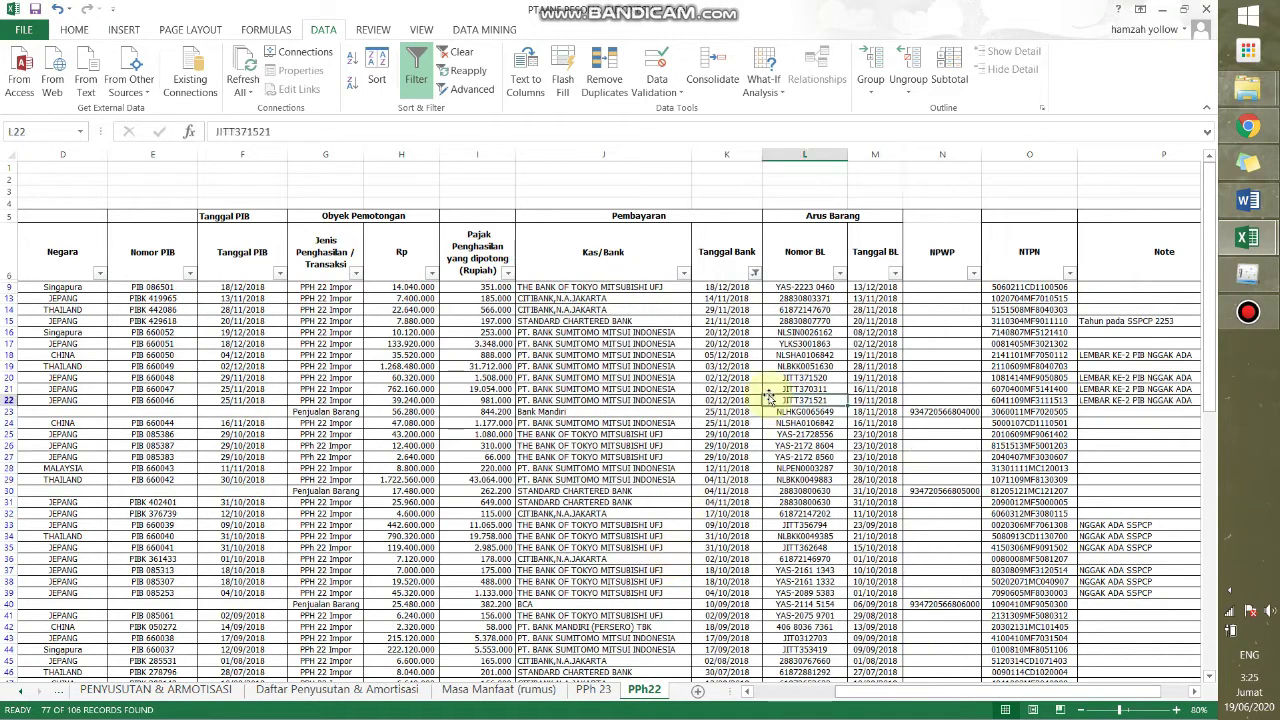
Examine the Jenis Penghasilan / Transaksi entries of the filtered PPh22 rows, moving up and down the column.
key("Left")
key("Left")
key("Left")
key("Left")
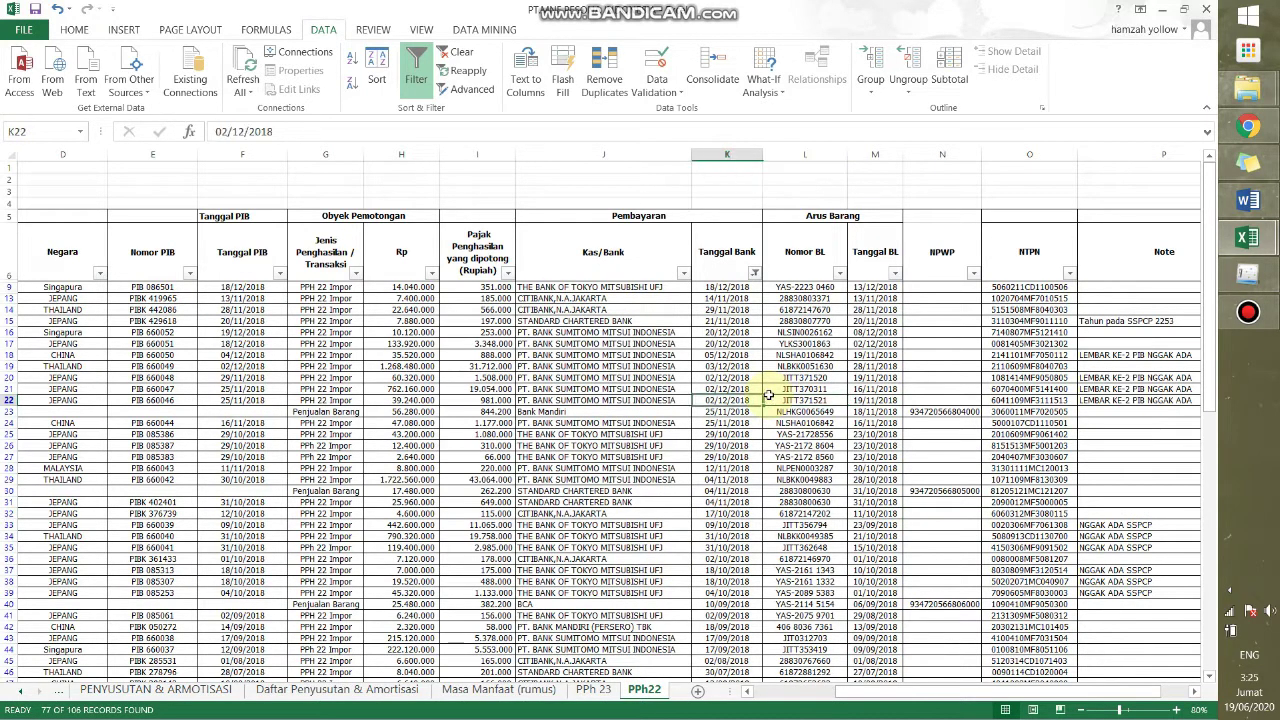
key("Left")
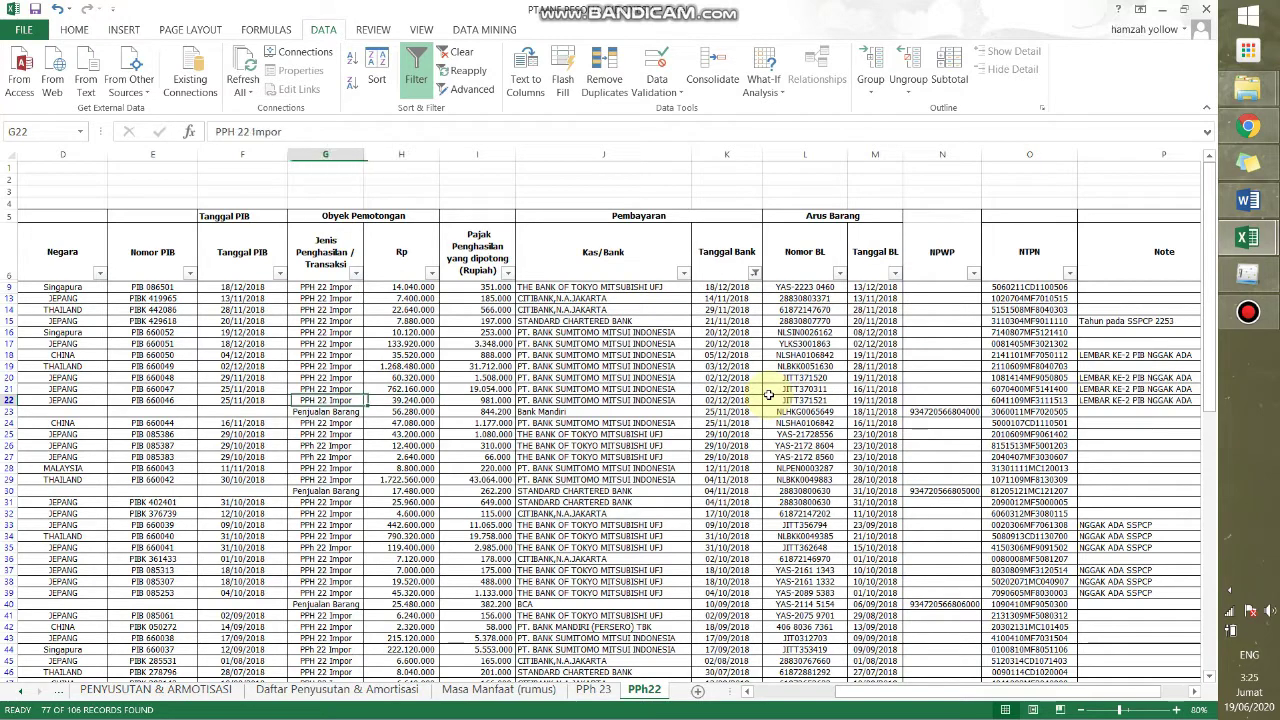
key("Up")
key("Up")
key("Up")
key("Up")
key("Up")
key("Up")
key("Up")
key("Up")
key("Up")
key("Up")
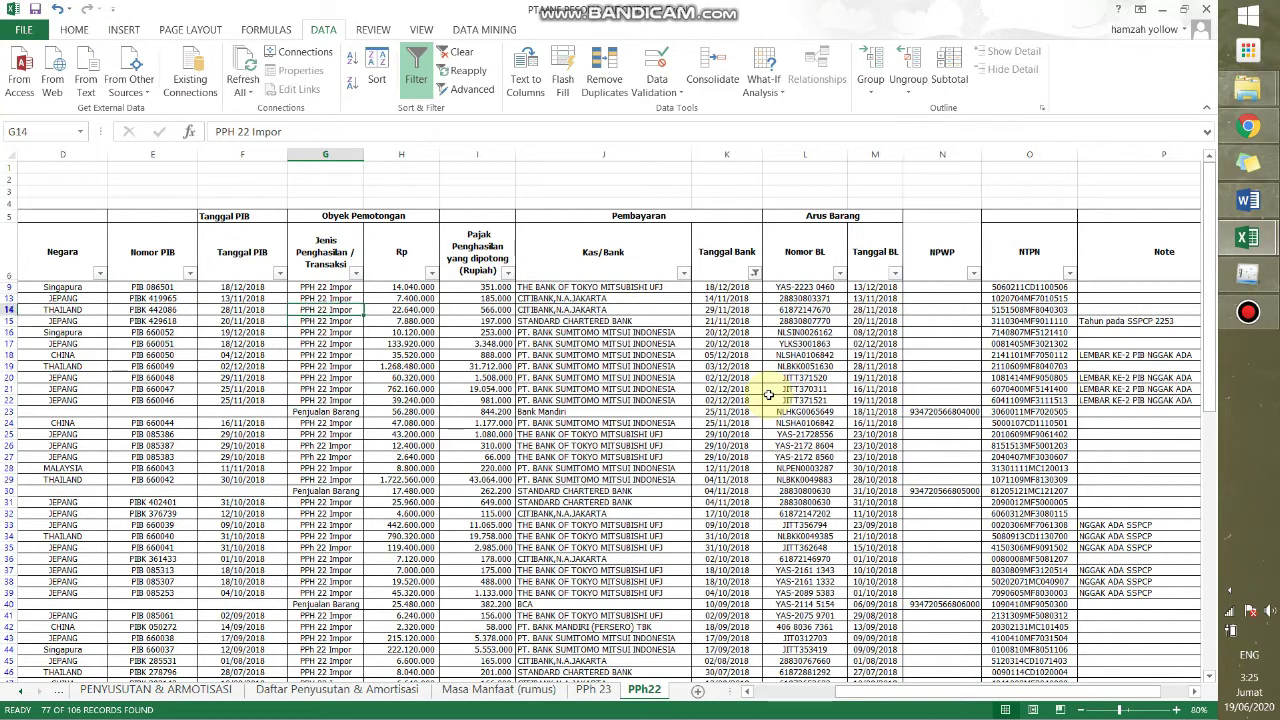
key("Down")
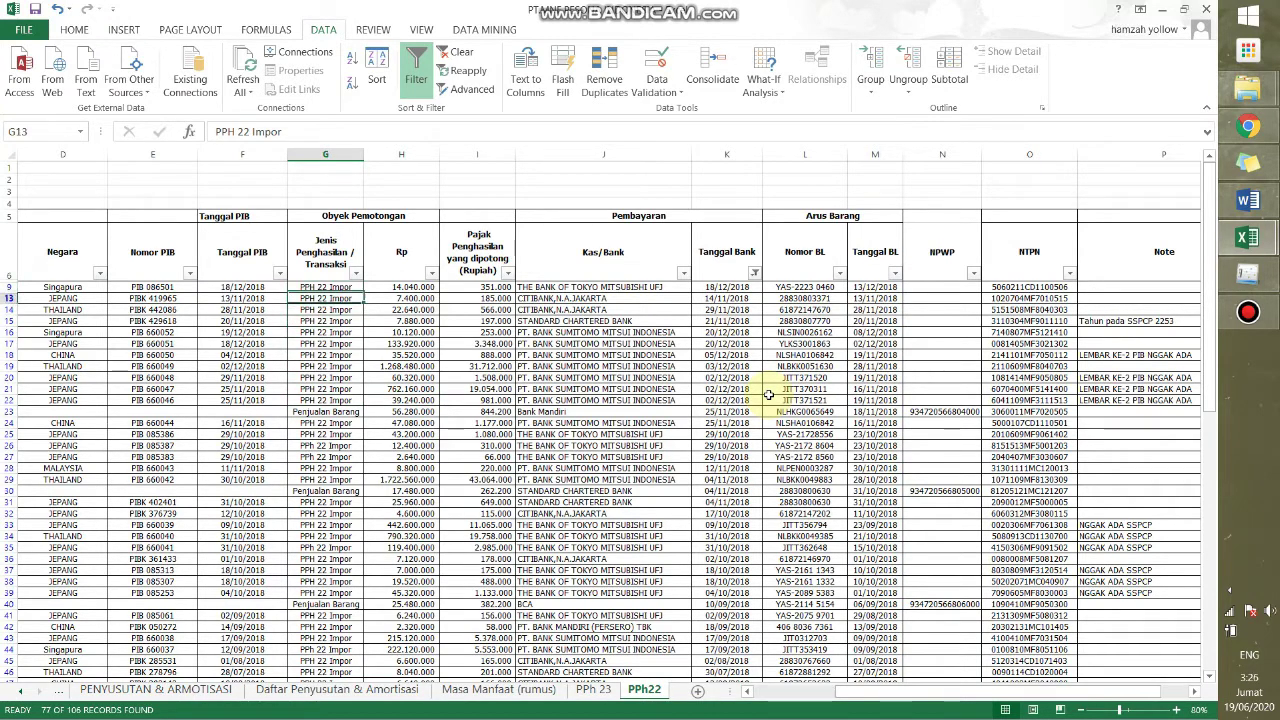
key("Down")
key("Down")
key("Down")
key("Down")
key("Down")
key("Down")
key("Down")
key("Down")
key("Down")
key("Down")
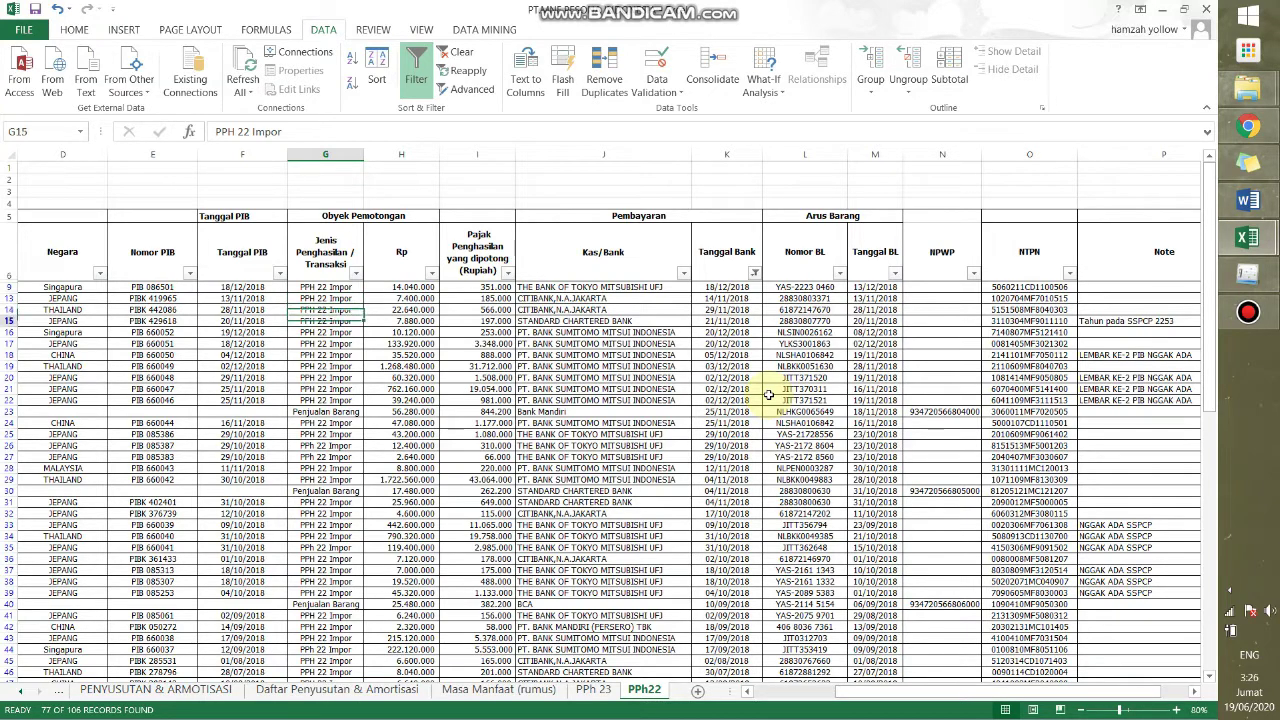
Examine the Penjualan Barang rows of the PPh22 list, comparing their supplier name, PIB details and Rp amount.
key("Left")
key("Left")
key("Left")
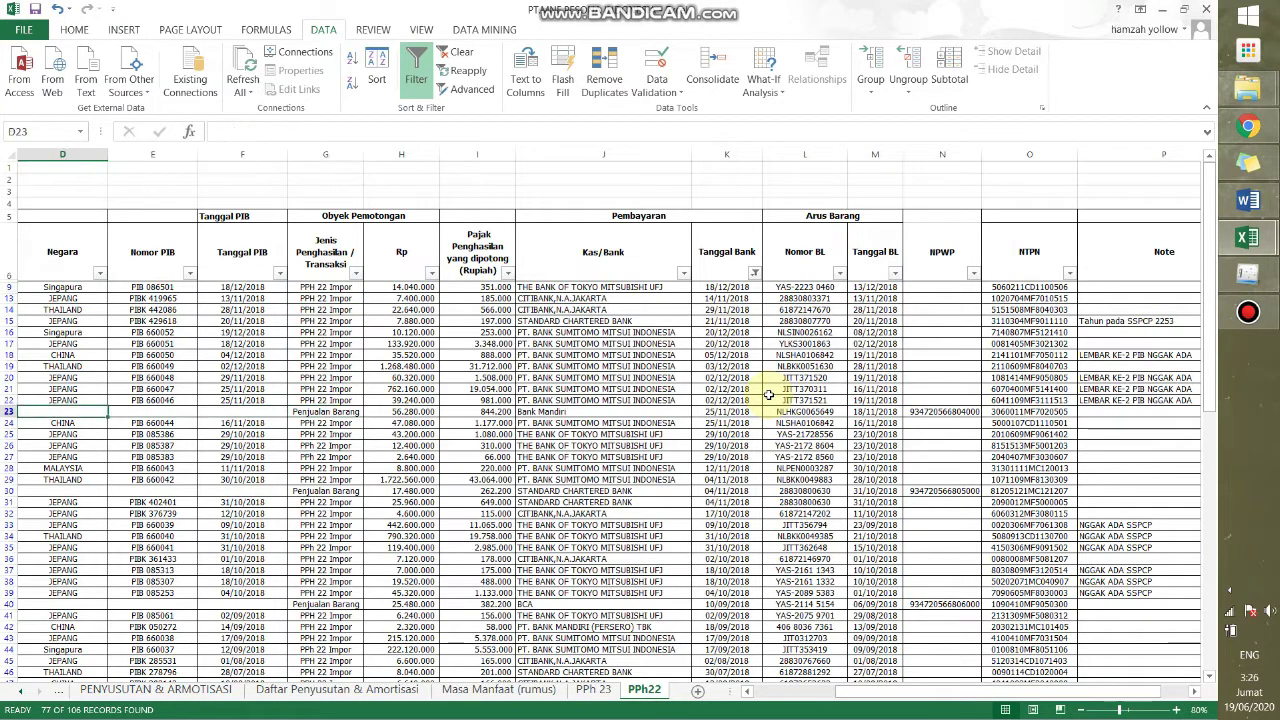
key("Right")
key("Right")
key("Right")
key("Left")
key("Left")
key("Left")
key("Left")
key("Left")
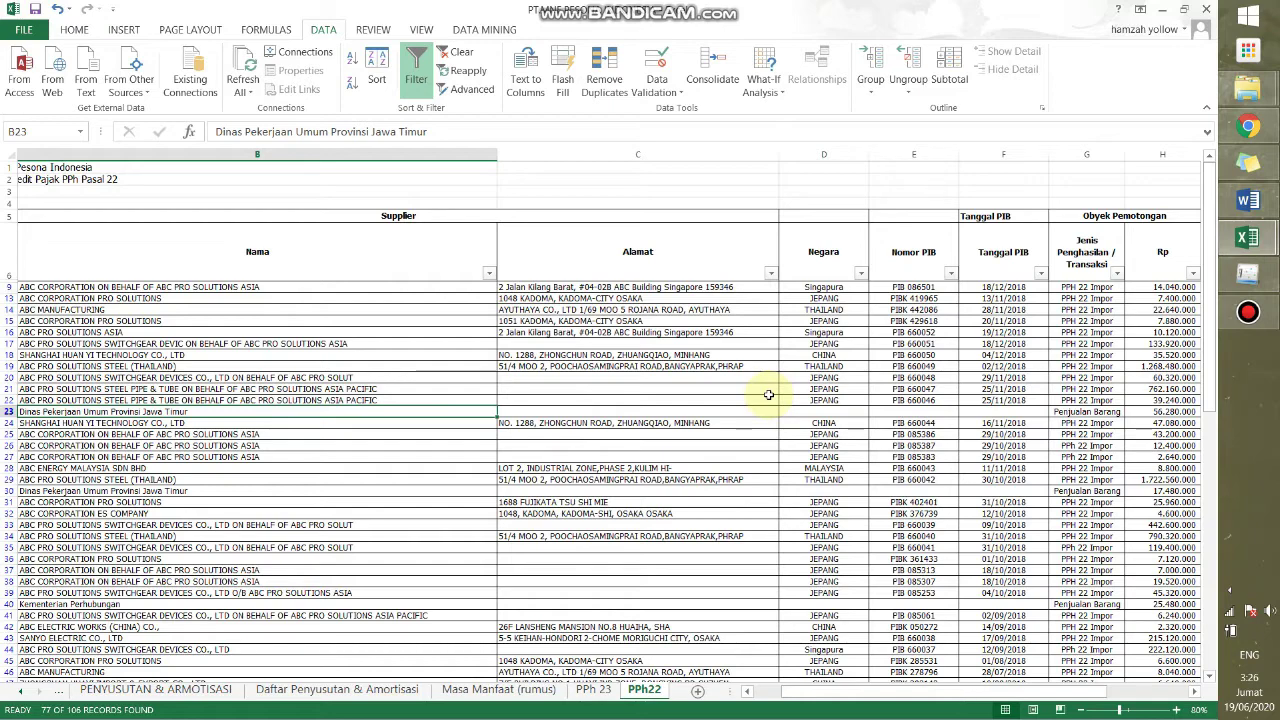
key("Down")
key("Down")
key("Down")
key("Down")
key("Down")
key("Down")
key("Down")
key("Down")
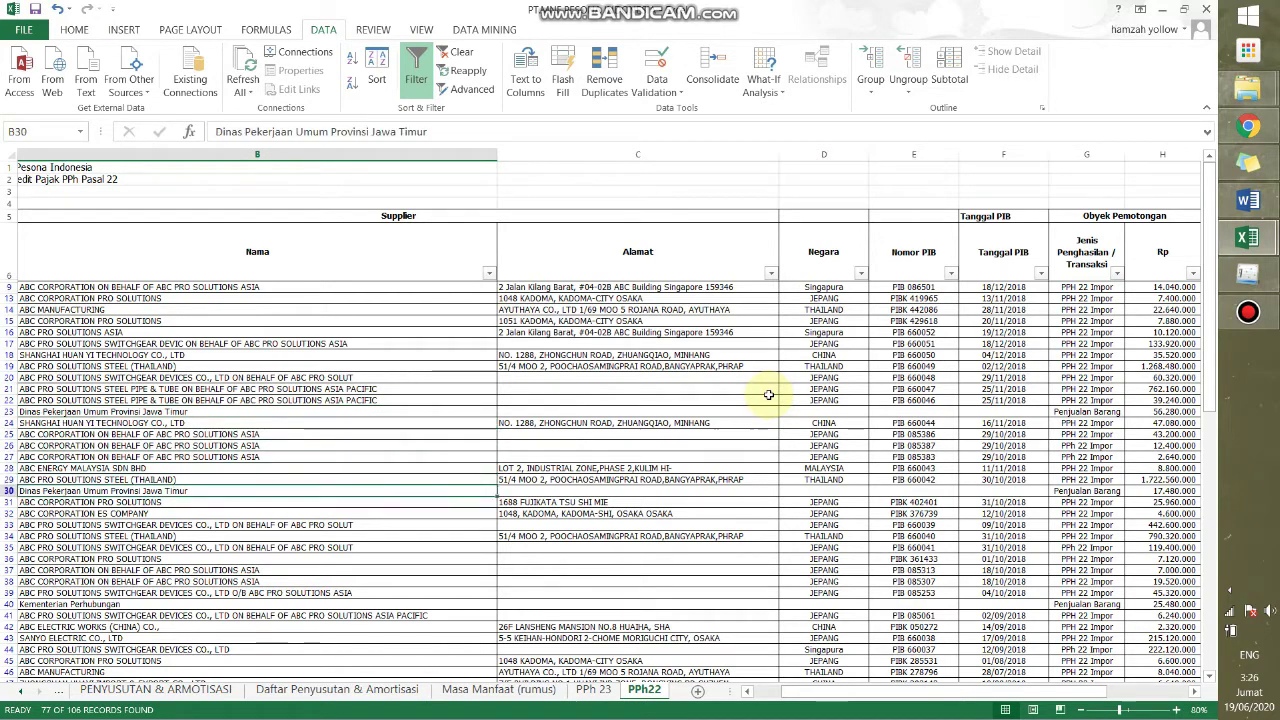
key("Up")
key("Right")
key("Right")
key("Right")
key("Right")
key("Right")
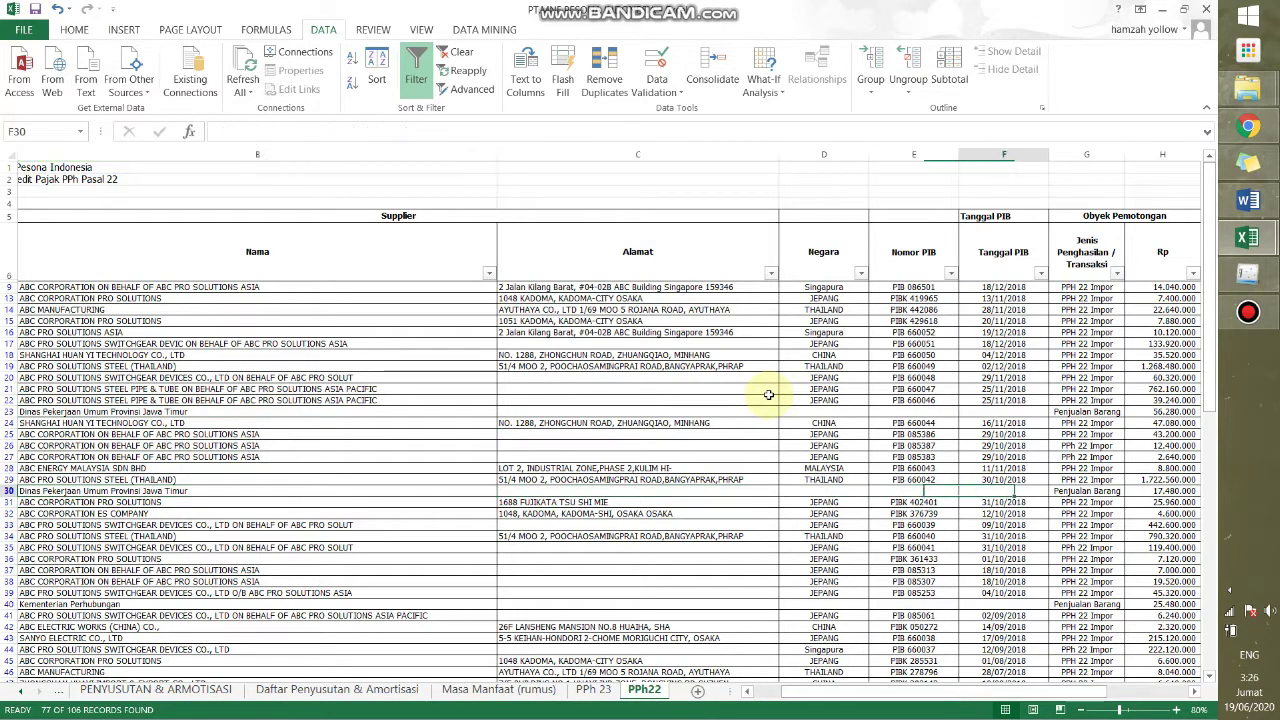
key("Right")
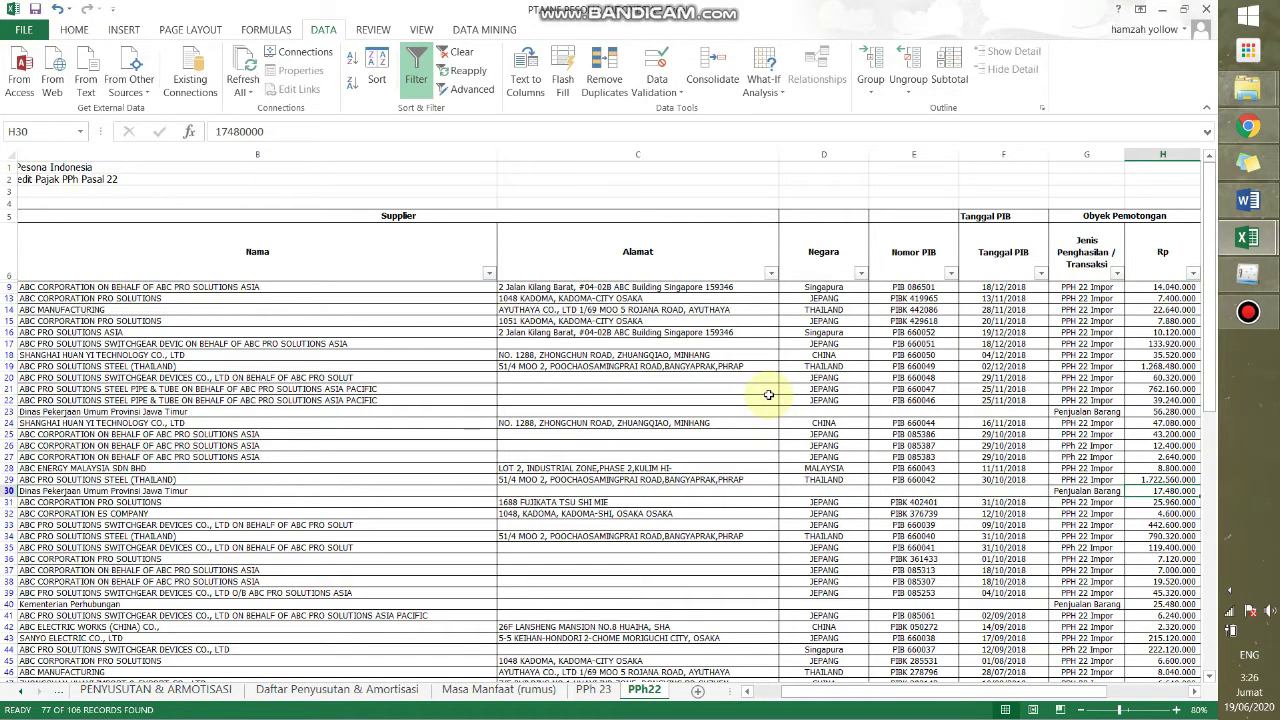
Check the Cara pembayaran header's note on the Skema Impor DN sheet, then return to the PPh22 list.
key("alt+Tab")
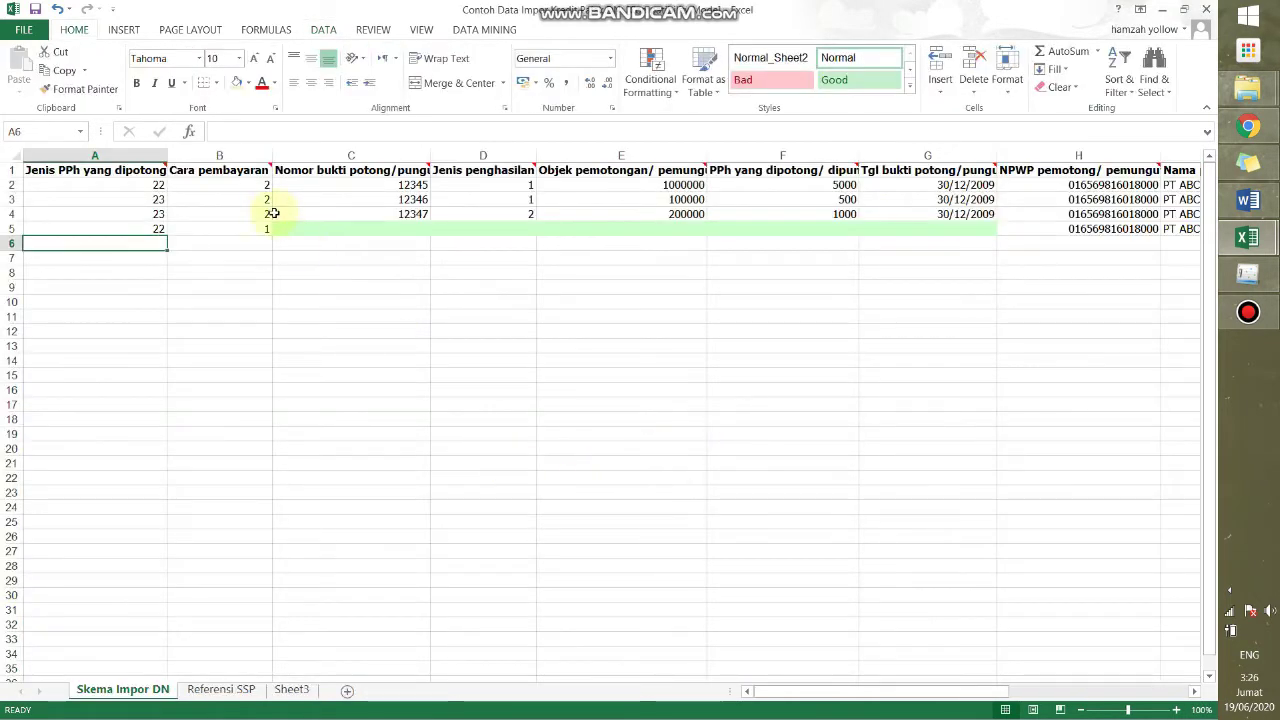
mouse_move(272, 167)
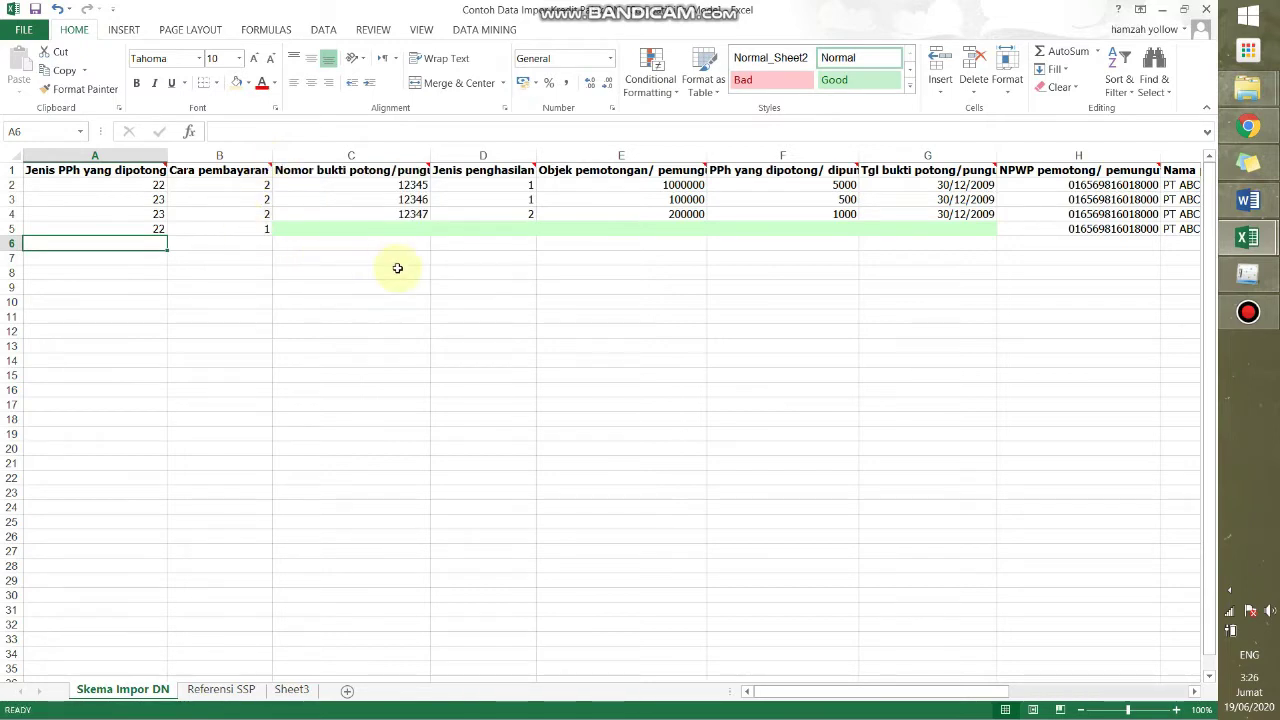
key("alt+Tab")
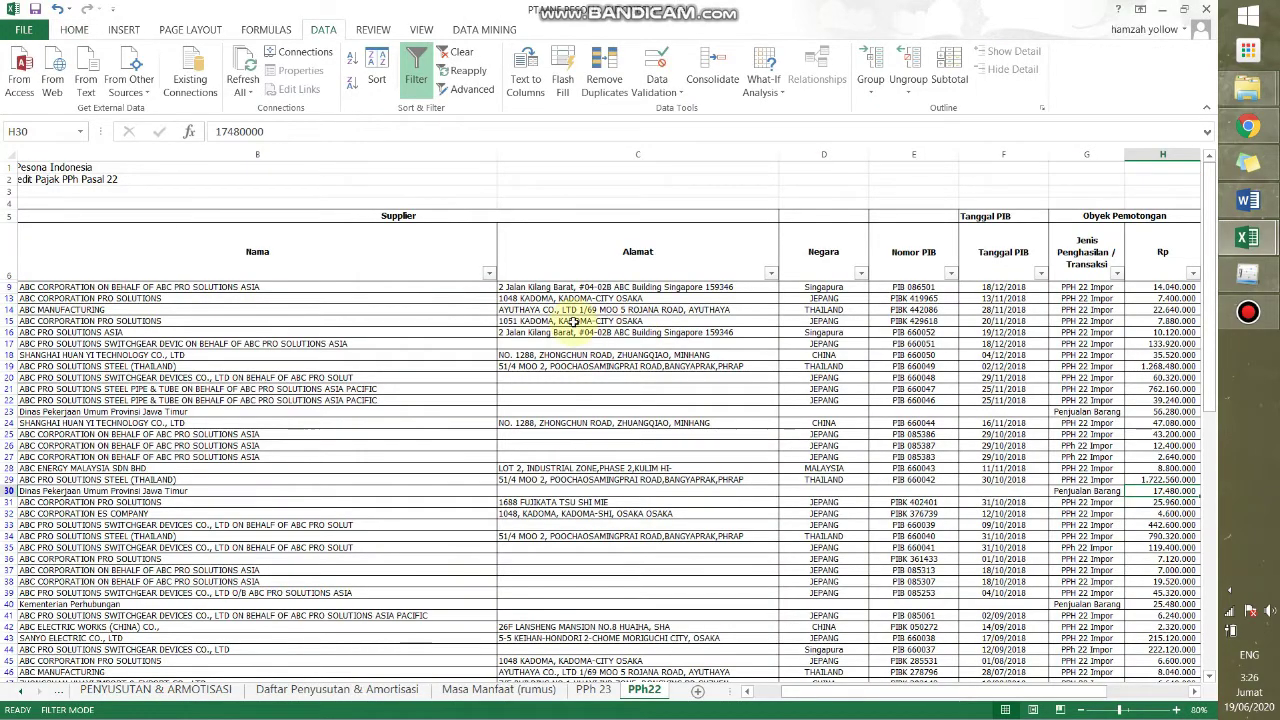
Examine row 15 of the PPh22 list across its columns, from No to Kas/Bank.
left_click(572, 321)
key("Left")
key("Left")
key("Right")
key("Right")
key("Right")
key("Right")
key("Right")
key("Right")
key("Right")
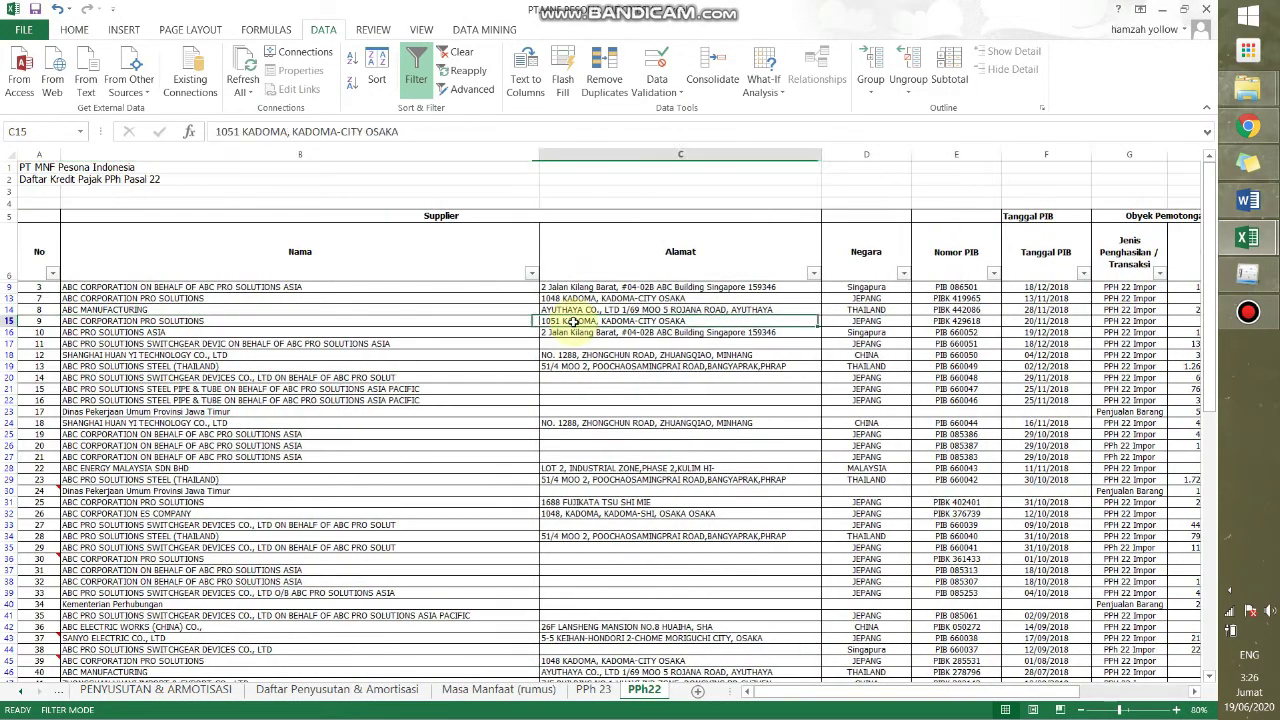
key("Right")
key("Right")
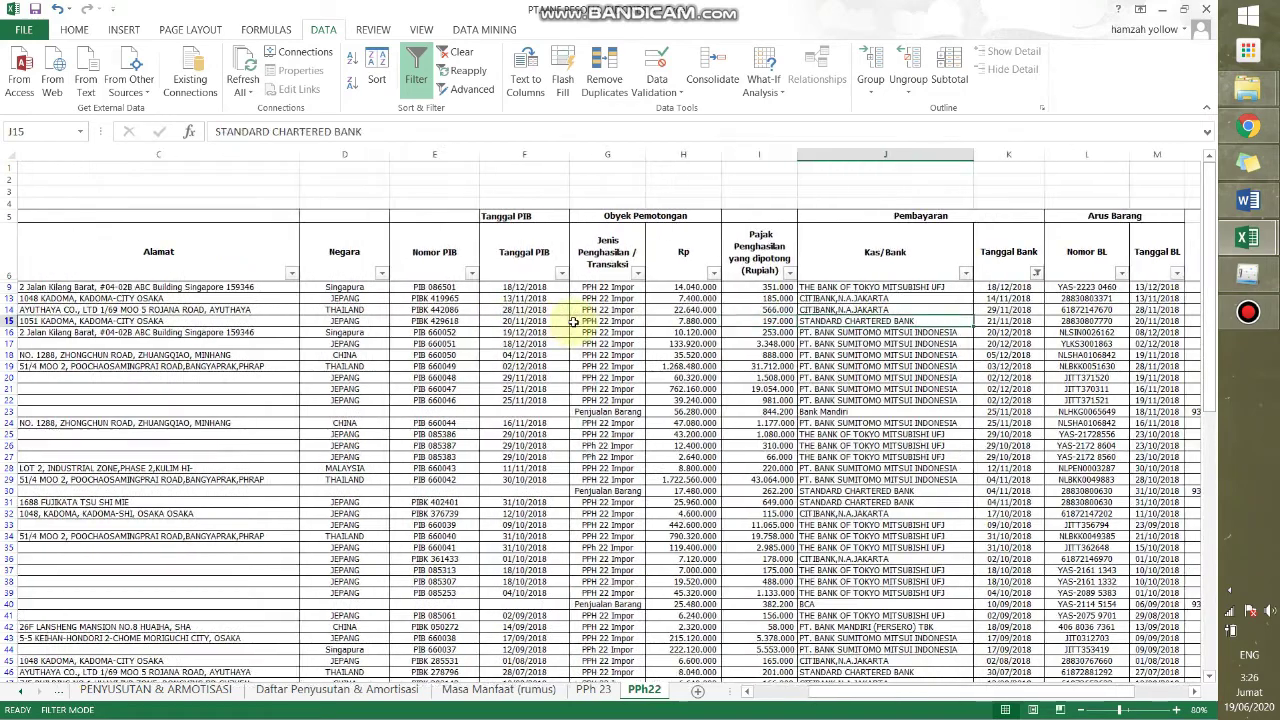
key("Left")
key("Left")
key("Left")
key("Left")
key("Left")
key("Left")
key("Left")
key("Left")
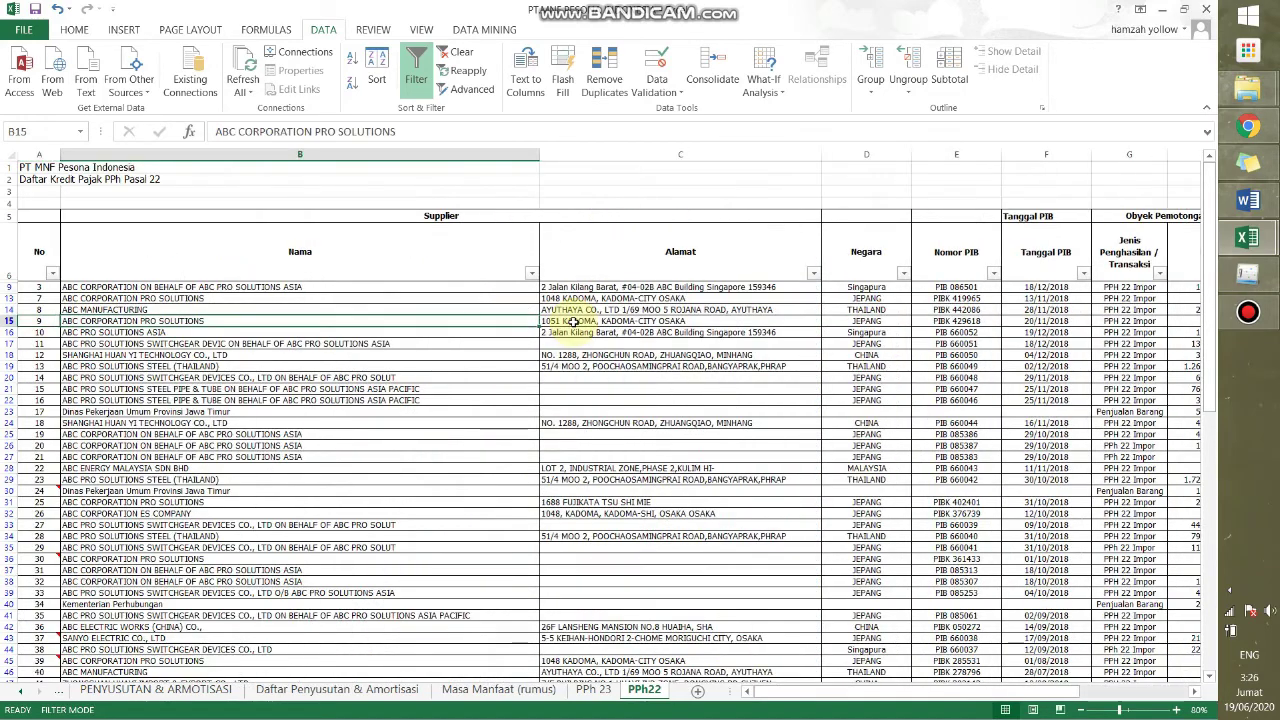
Copy the filtered supplier names in the Nama column, from B9 down to the end of the PPh22 list.
key("Up")
key("Up")
key("Up")
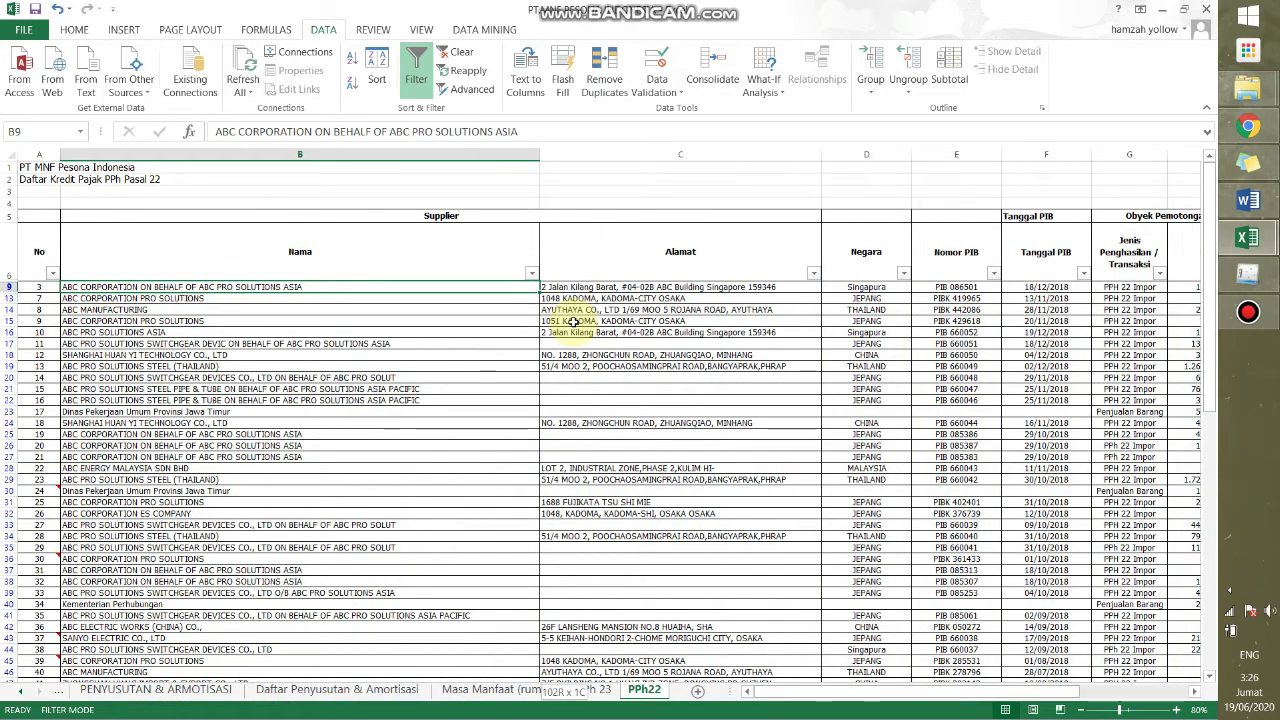
key("ctrl+shift+Down")
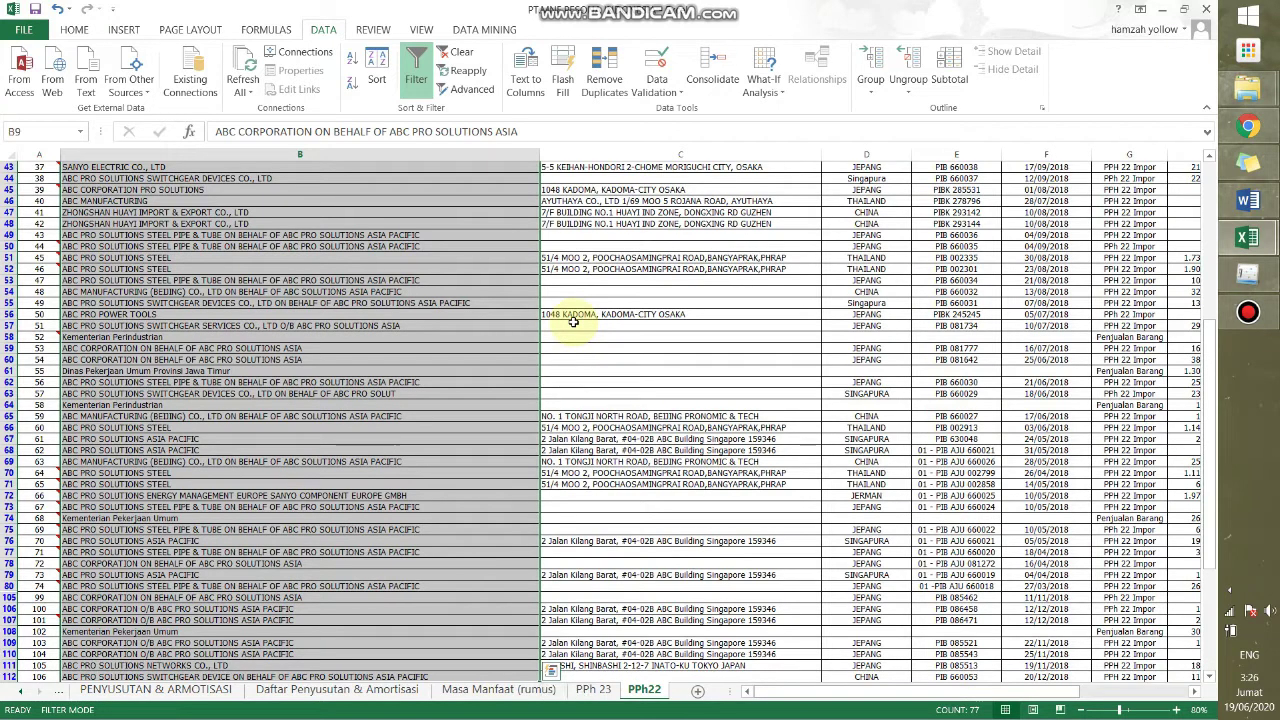
key("ctrl+c")
Switch to the import workbook and paste the supplier names into the Nama pemotong/pemungut column starting at I6.
key("alt+Tab")
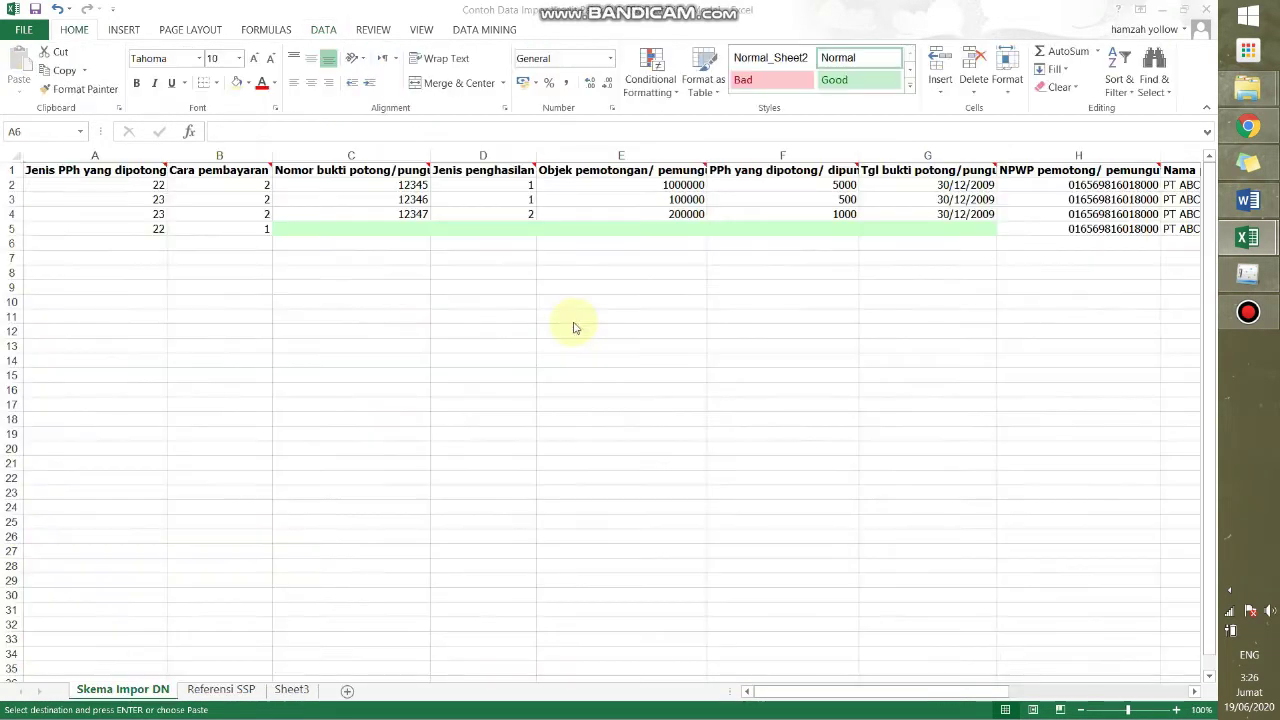
key("Right")
key("Right")
key("Right")
key("Right")
key("Right")
key("Right")
key("Right")
key("Right")
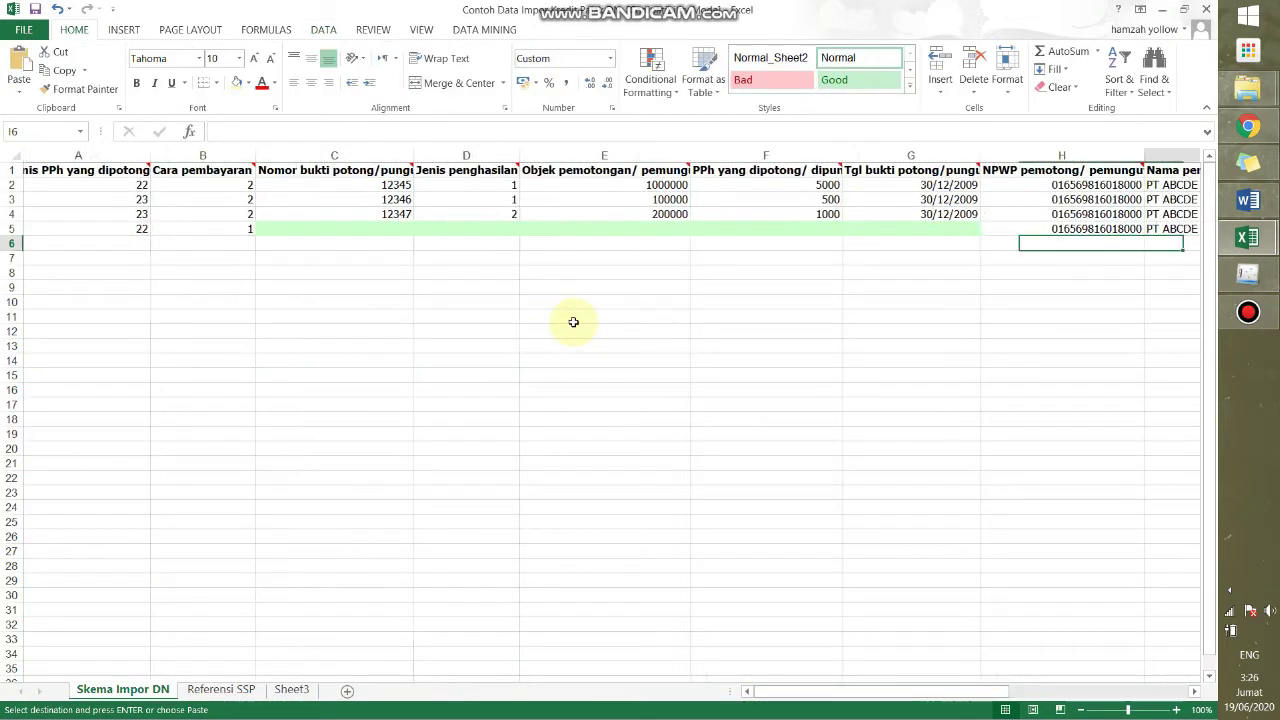
key("Right")
key("Left")
key("Left")
key("Right")
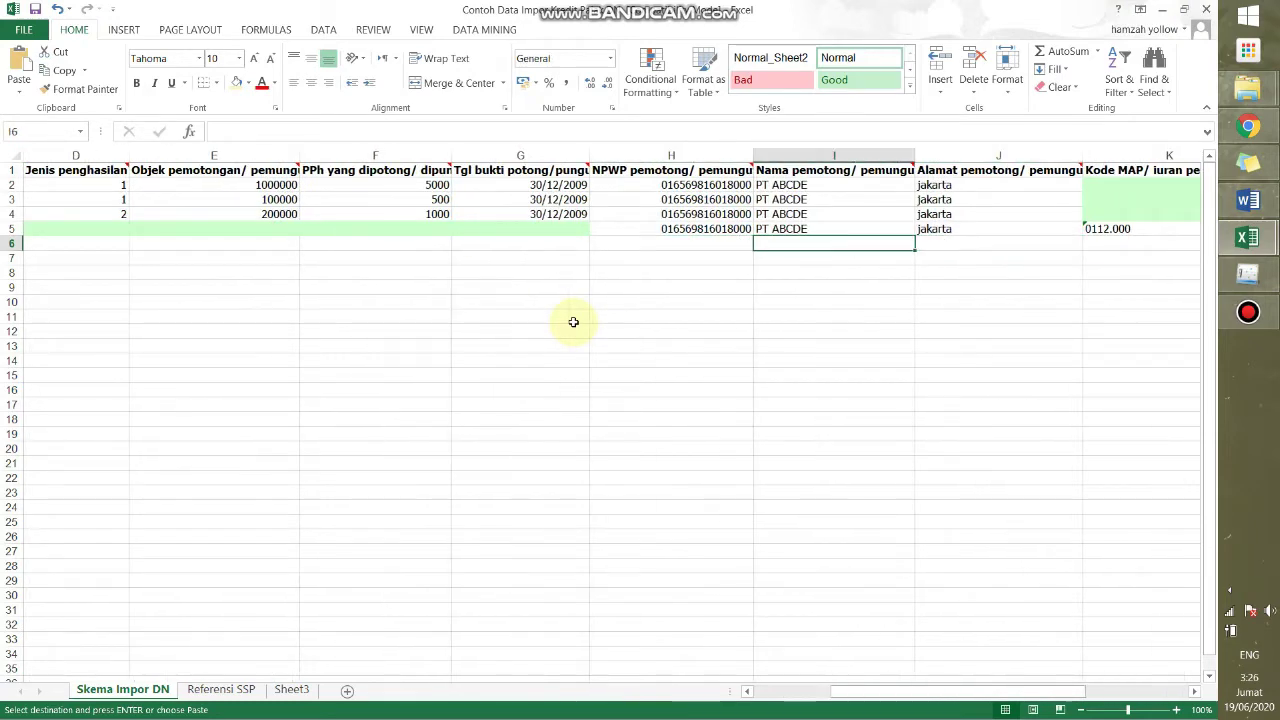
key("ctrl+v")
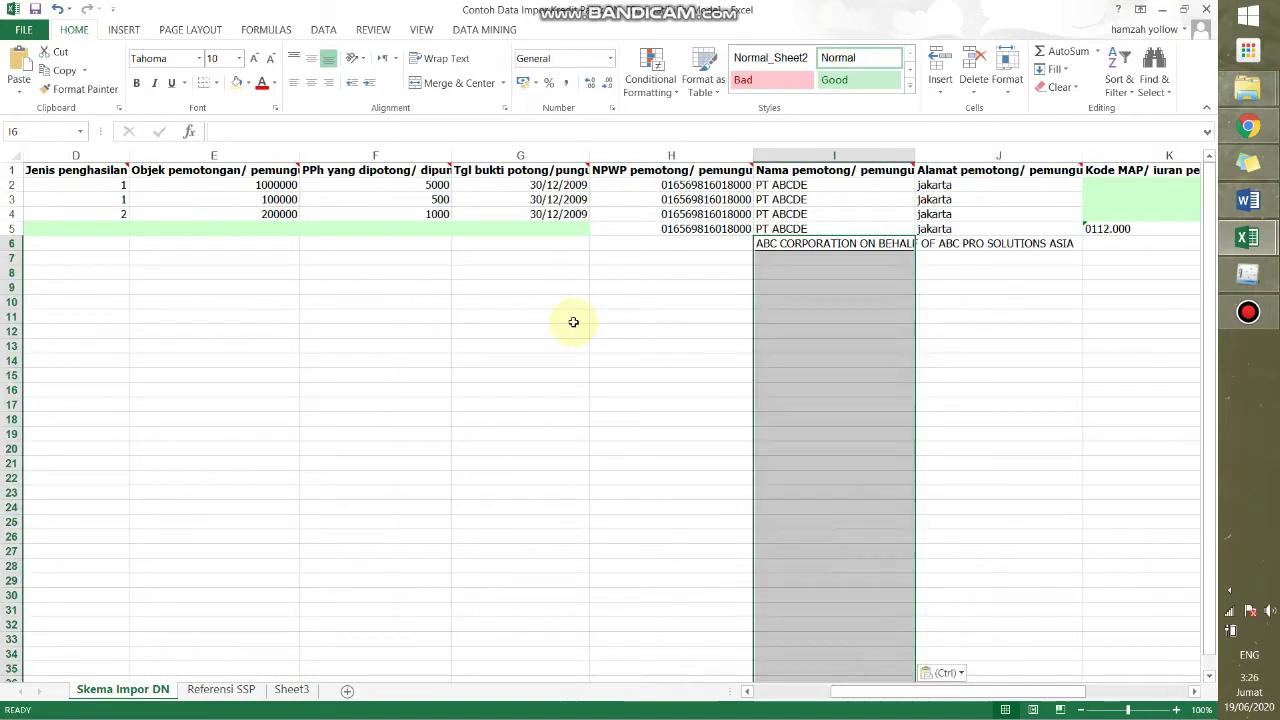
key("Left")
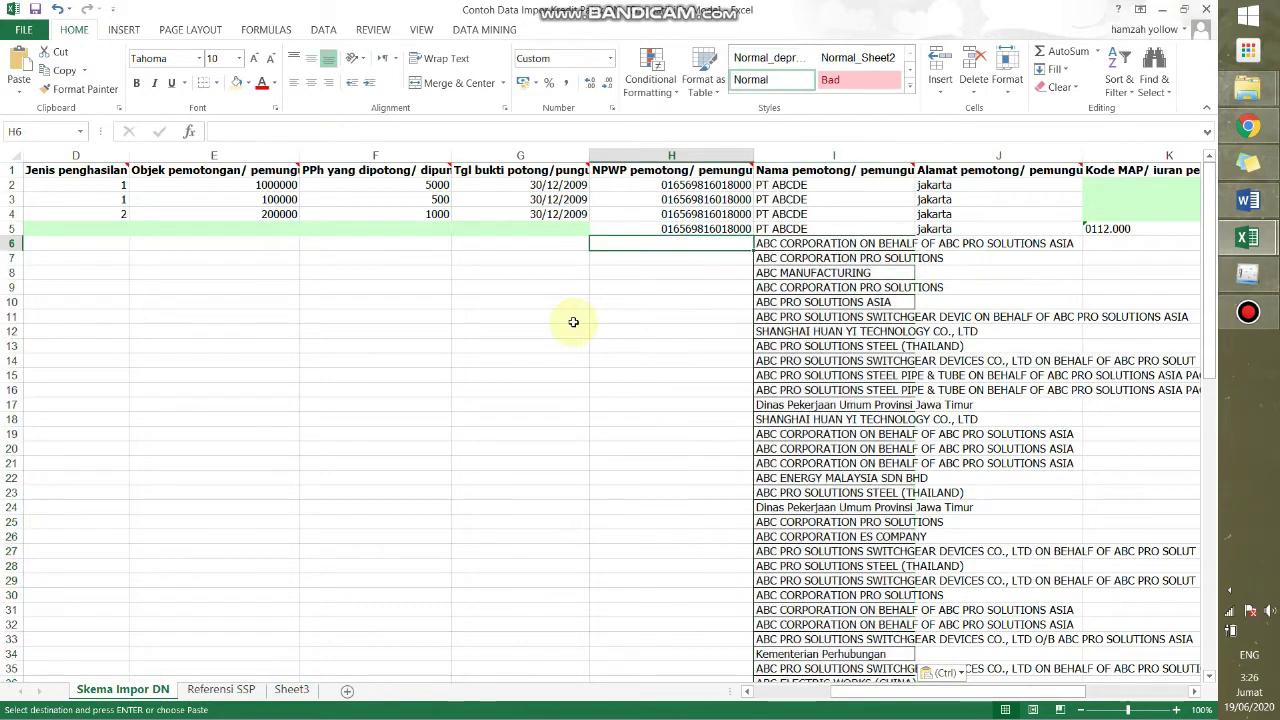
Add a bottom border to A83:H83, just below the last pasted supplier name.
key("Home")
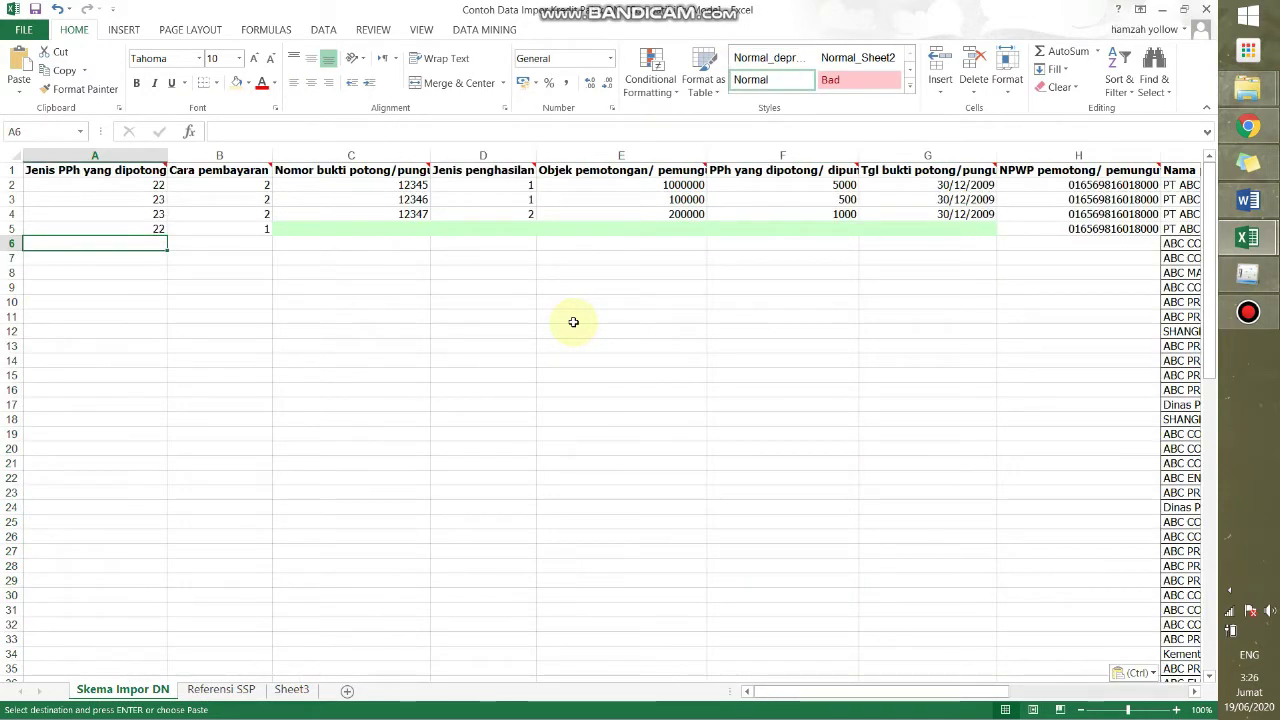
key("Down")
key("Down")
key("Down")
key("Down")
key("Down")
key("Down")
key("Down")
key("Down")
key("Down")
key("Down")
key("Down")
key("Down")
key("Down")
key("Down")
key("Down")
key("Down")
key("Down")
key("Down")
key("Down")
key("Down")
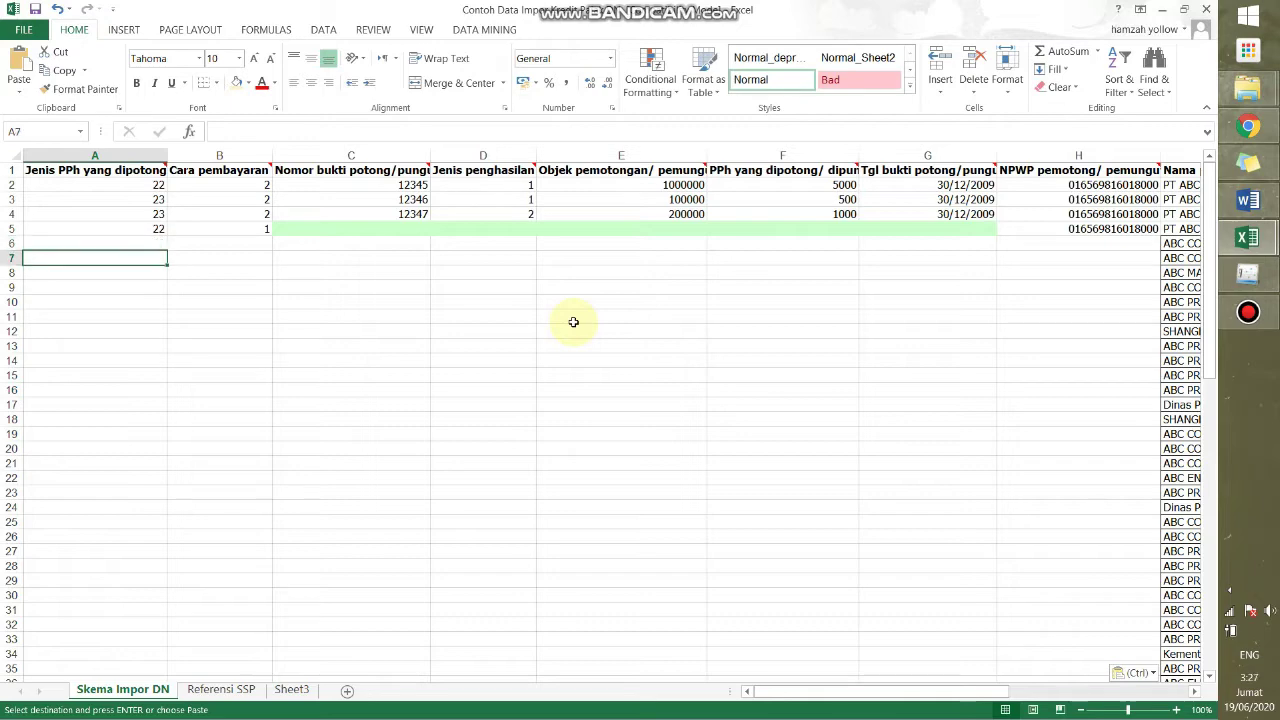
key("Down")
key("Down")
key("Down")
key("Down")
key("Down")
key("Down")
key("Down")
key("Down")
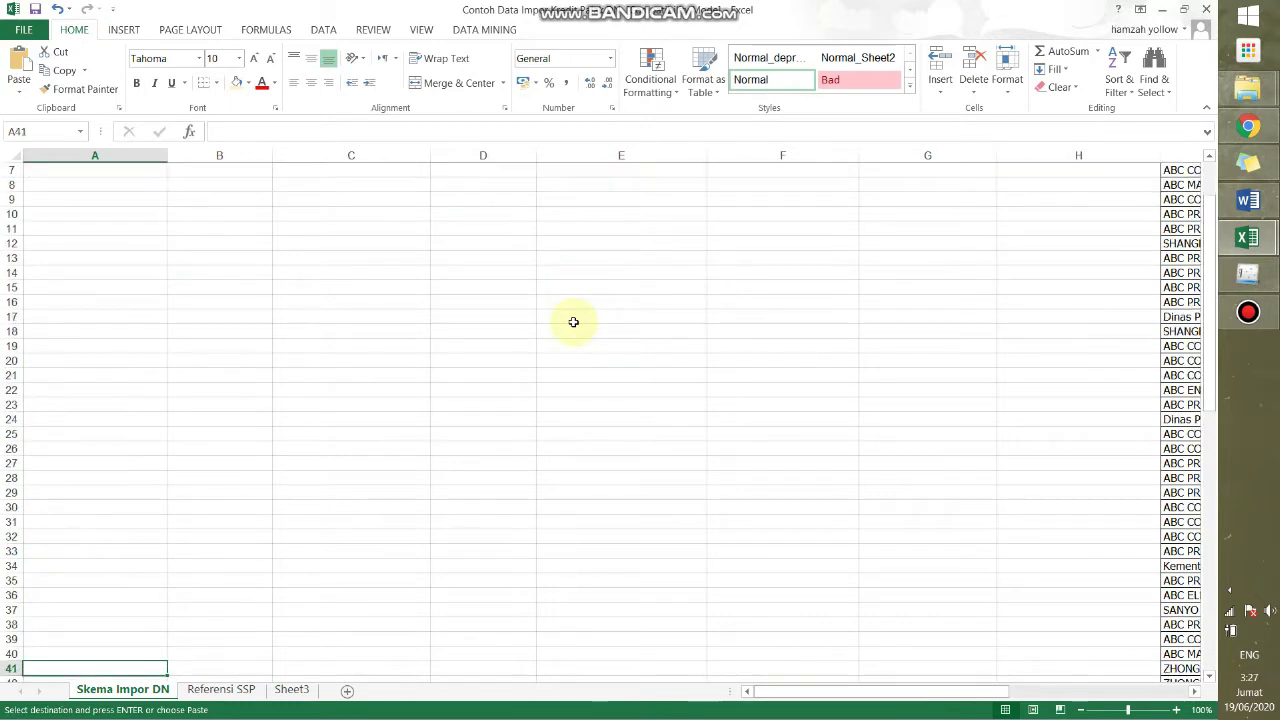
key("Up")
key("Up")
key("Up")
key("Up")
key("Up")
key("Up")
key("Up")
key("Up")
key("Up")
key("Up")
key("Up")
key("Up")
key("Up")
key("Up")
key("Up")
key("Up")
key("Up")
key("Up")
key("Down")
key("Down")
key("Down")
key("Down")
key("Down")
key("Down")
key("Down")
key("Down")
key("Down")
key("Down")
key("Down")
key("Down")
key("Down")
key("Down")
key("Down")
key("Down")
key("Down")
key("Down")
key("Down")
key("Down")
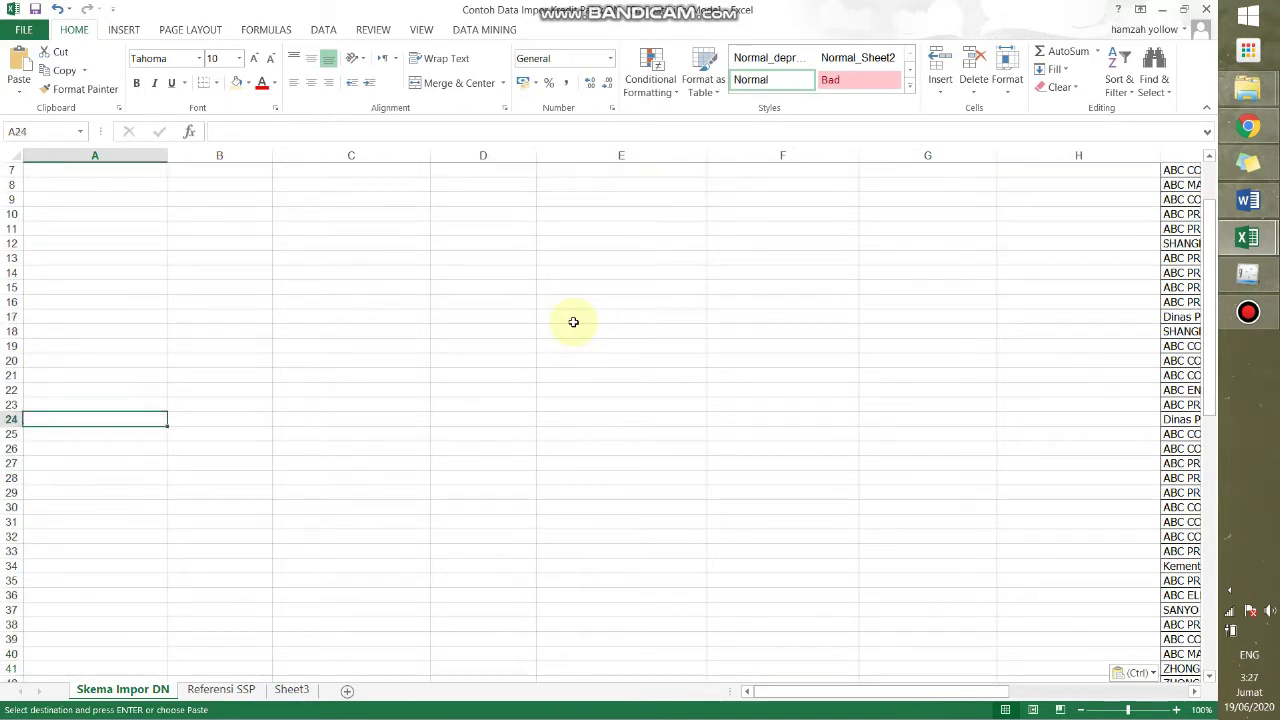
key("Down")
key("Down")
key("Down")
key("Down")
key("Down")
key("Down")
key("Down")
key("Down")
key("Down")
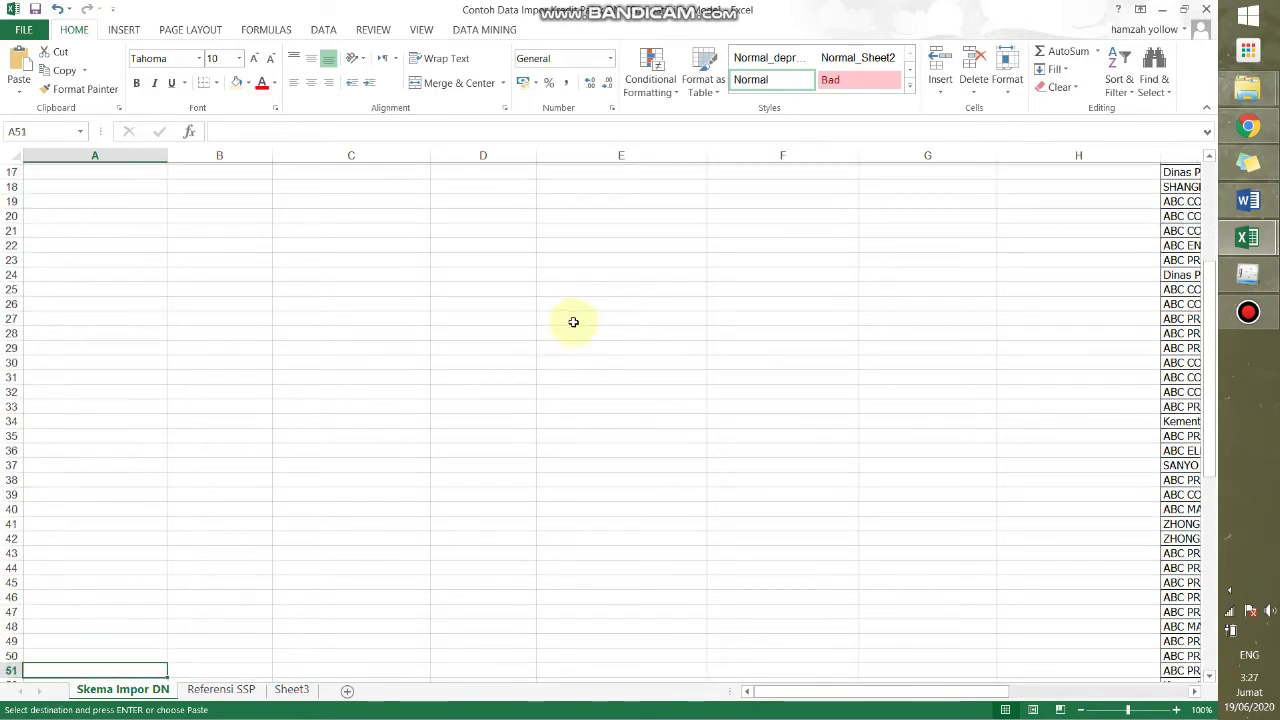
key("Down")
key("Down")
key("Down")
key("Down")
key("Down")
key("Down")
key("Down")
key("Down")
key("Down")
key("Down")
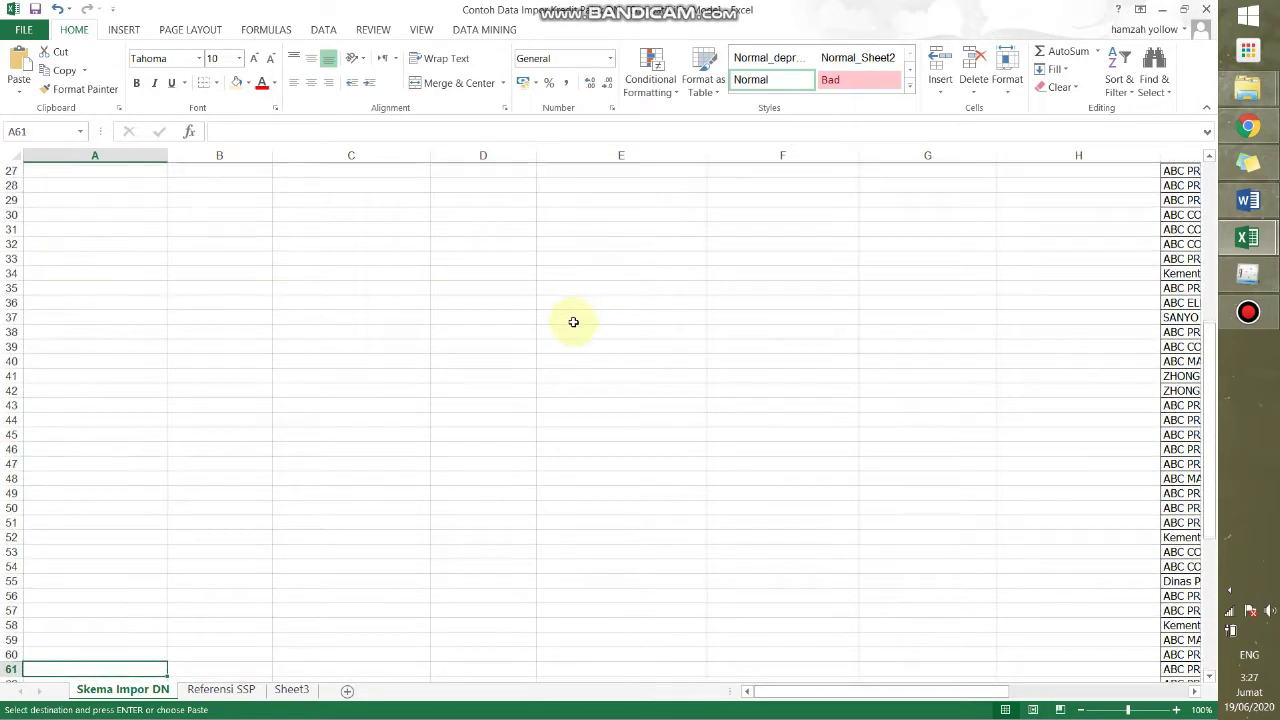
key("Down")
key("Down")
key("Down")
key("Down")
key("Down")
key("Down")
key("Down")
key("Down")
key("Down")
key("Down")
key("Down")
key("Down")
key("Down")
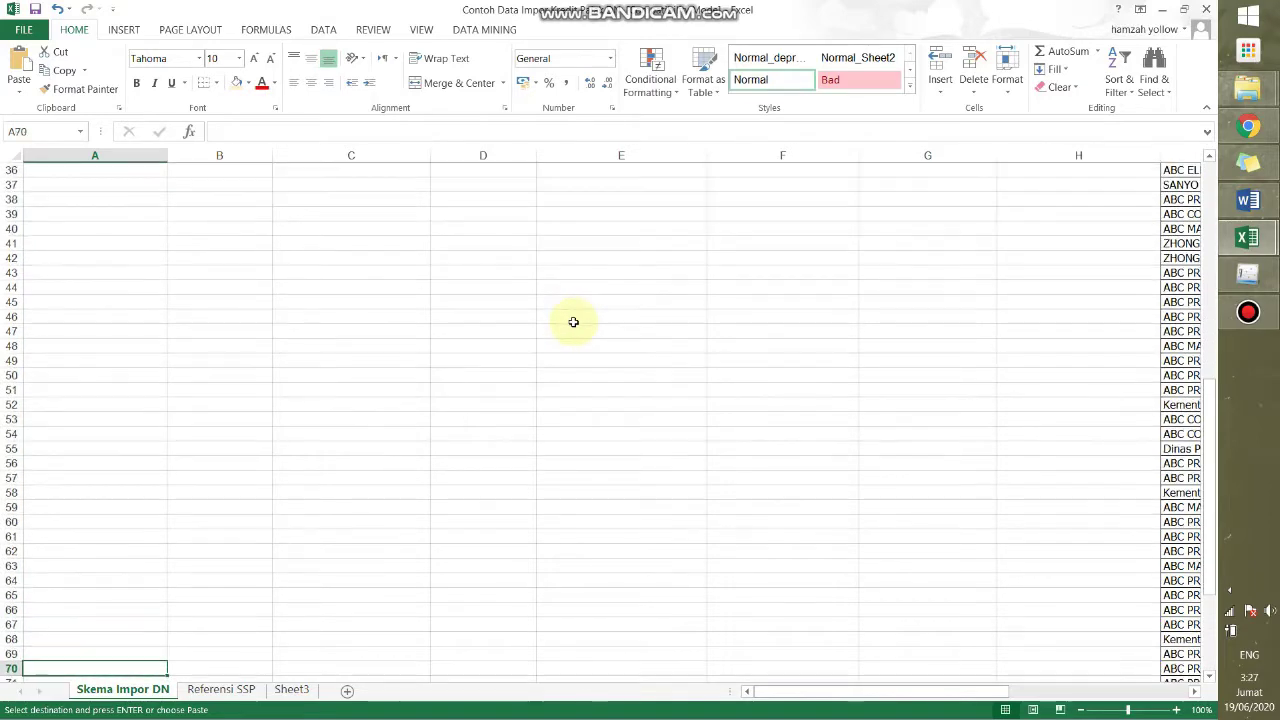
key("Down")
key("Down")
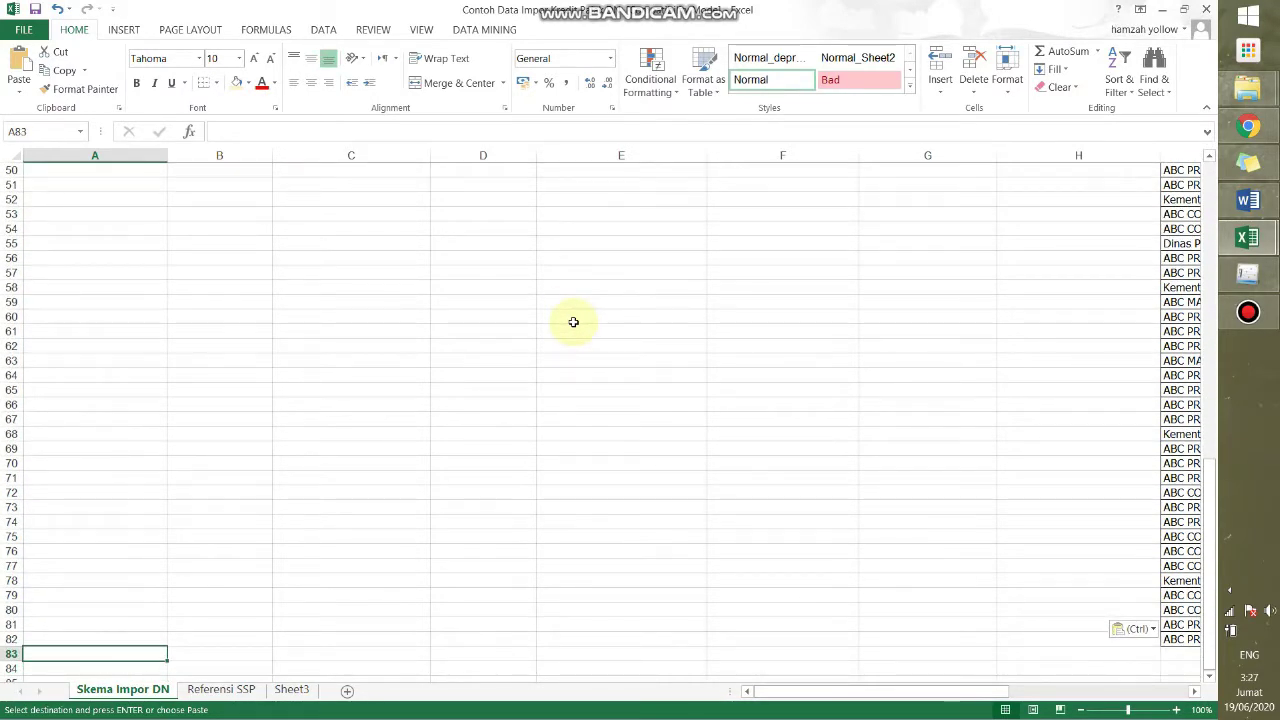
left_click_drag(139, 655, 1067, 652)
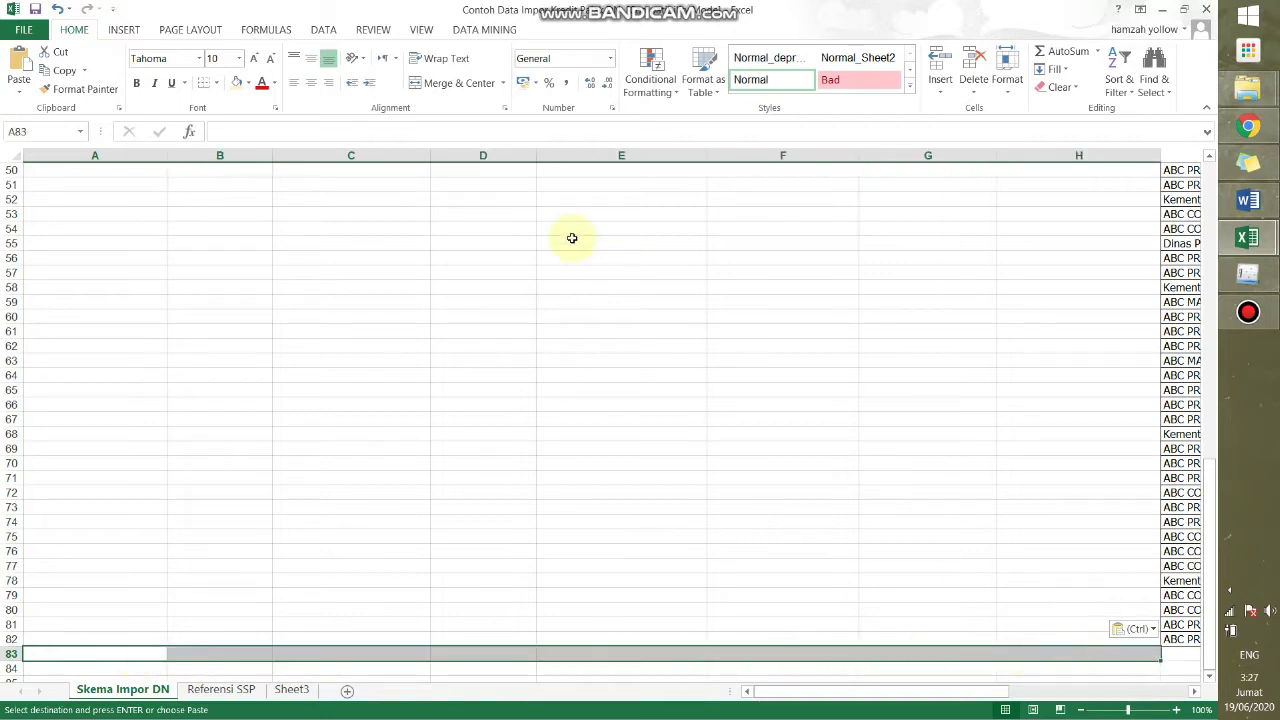
left_click(216, 83)
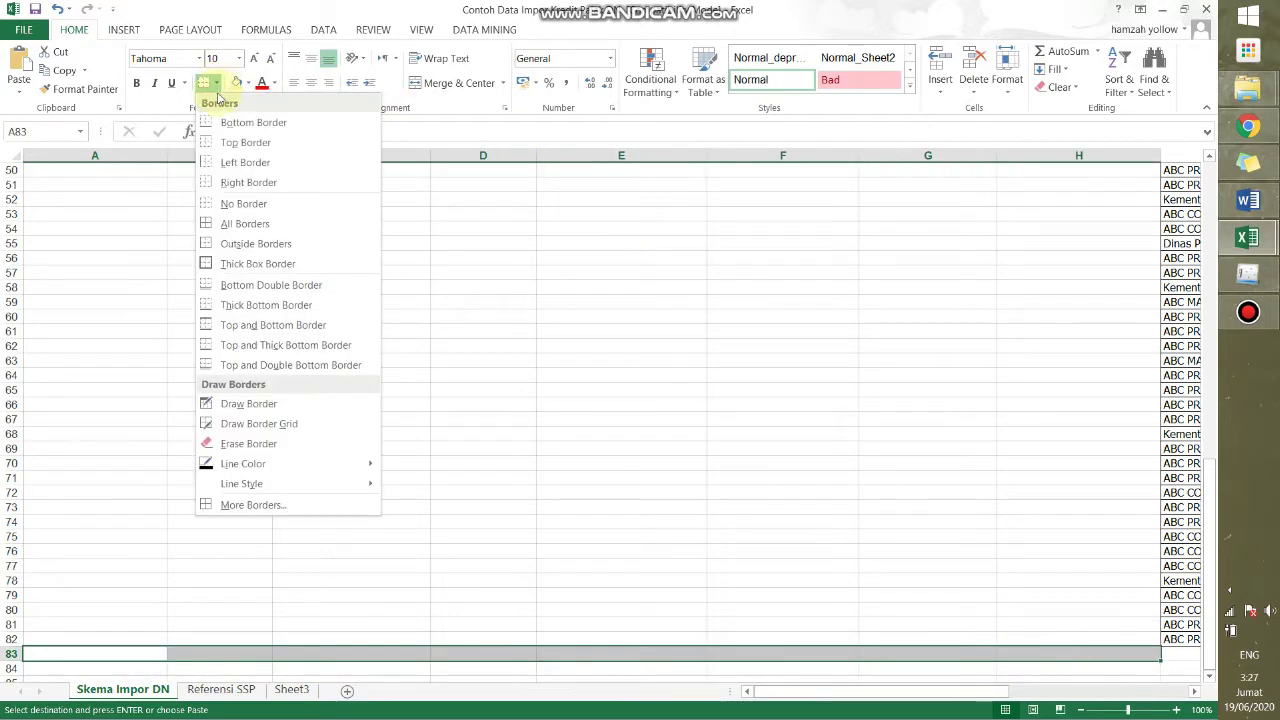
left_click(226, 121)
left_click(262, 391)
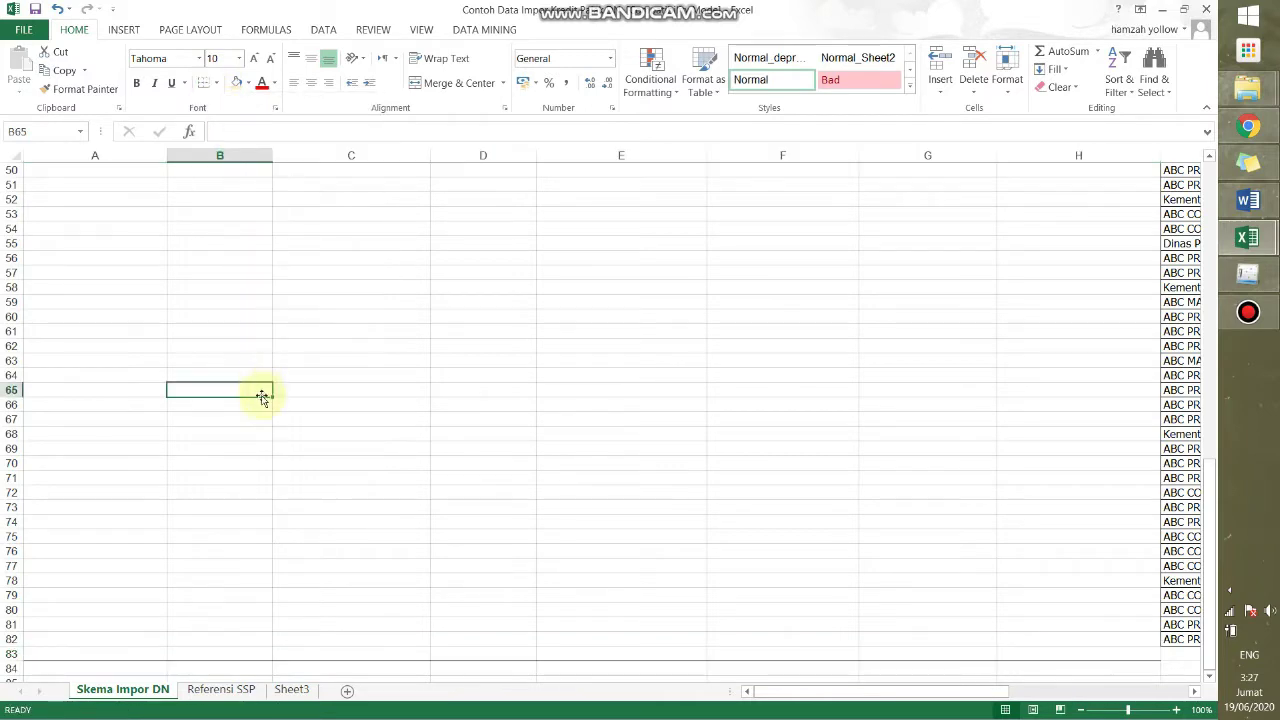
Fill the Jenis PPh value 22 from A5 down column A to row 83.
scroll(171, 434, "up", 16)
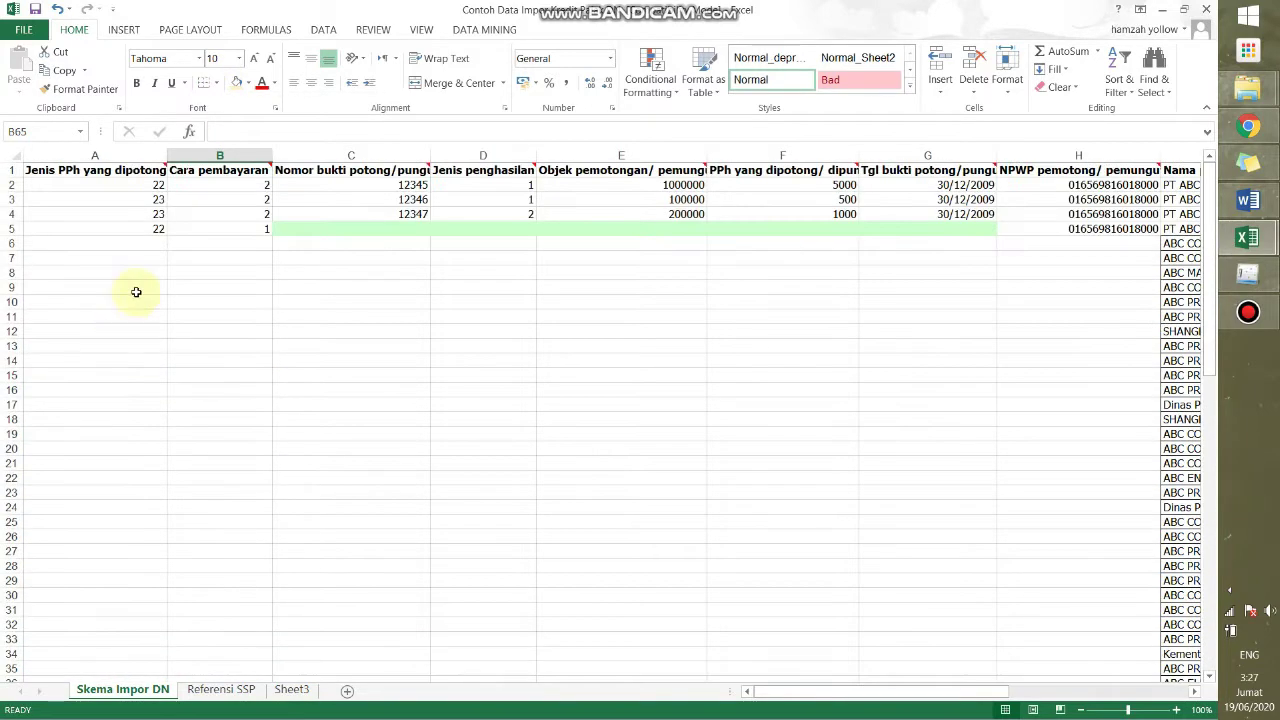
left_click(143, 245)
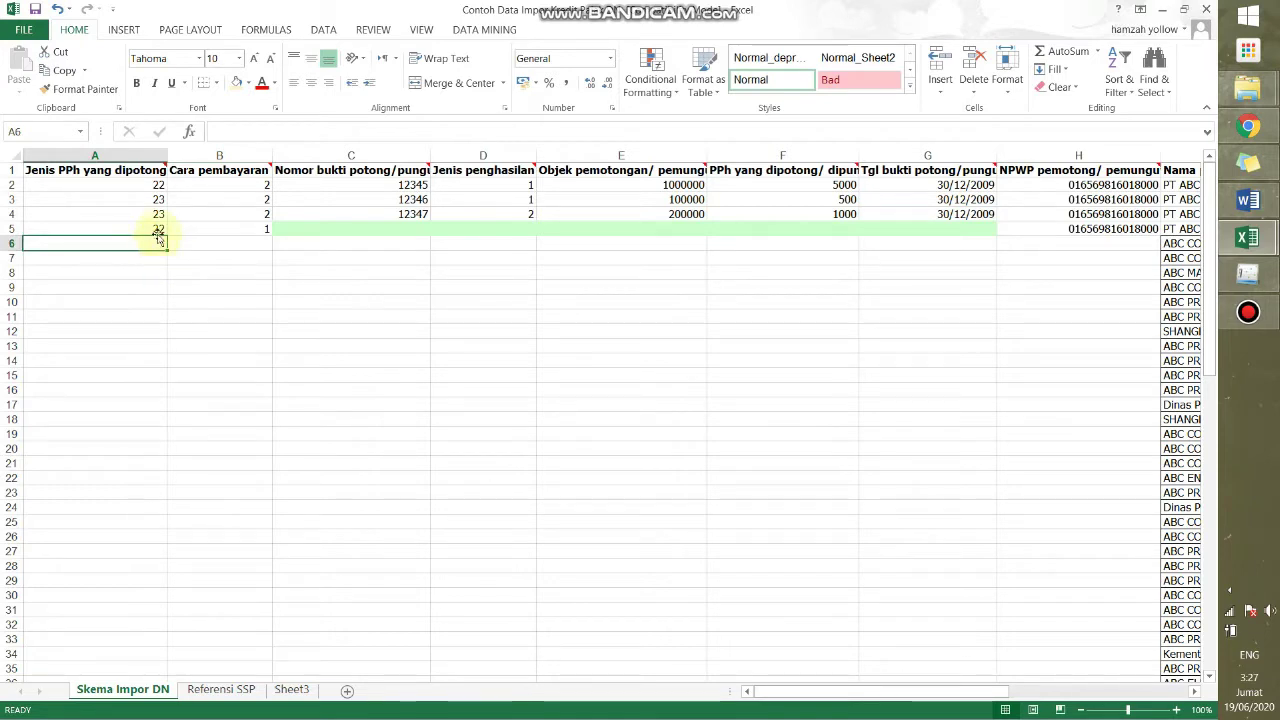
left_click(158, 228)
left_click_drag(169, 236, 125, 655)
left_click(249, 550)
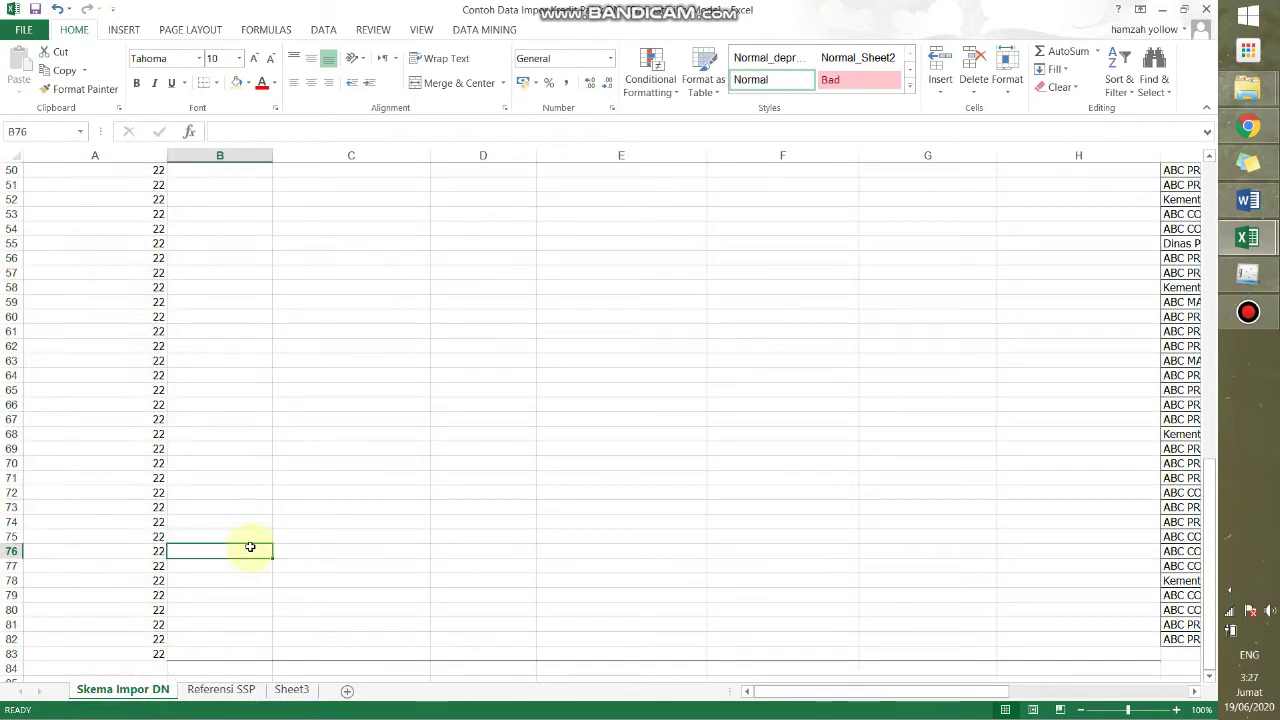
Fill the Cara pembayaran value 1 from B5 down column B to row 83.
scroll(251, 541, "up", 8)
scroll(251, 541, "up", 8)
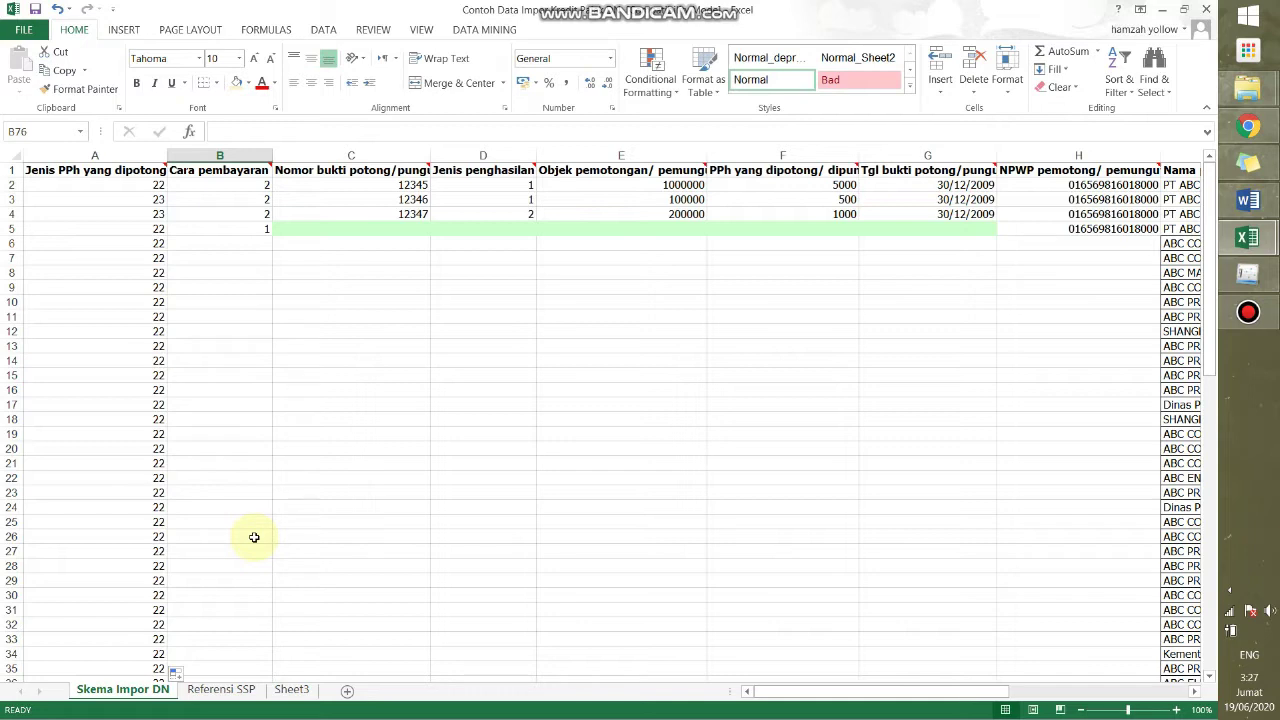
left_click(258, 249)
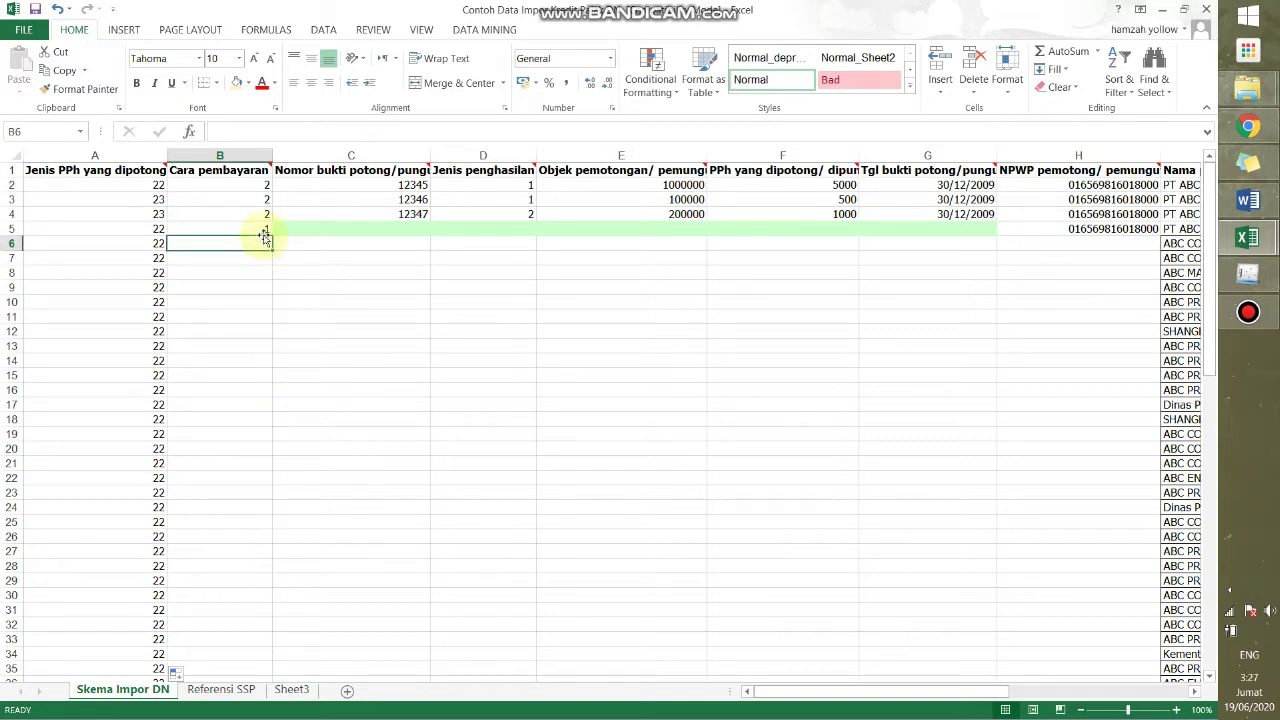
left_click(267, 230)
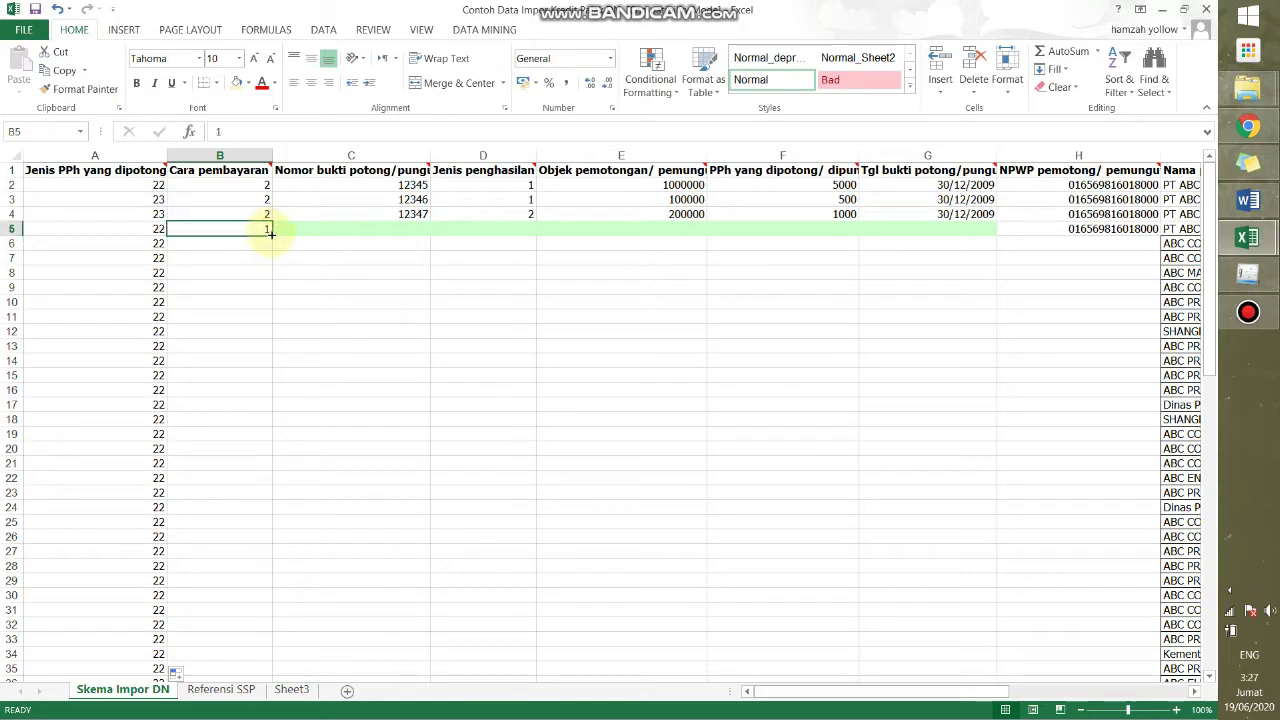
left_click_drag(270, 233, 251, 649)
left_click(341, 571)
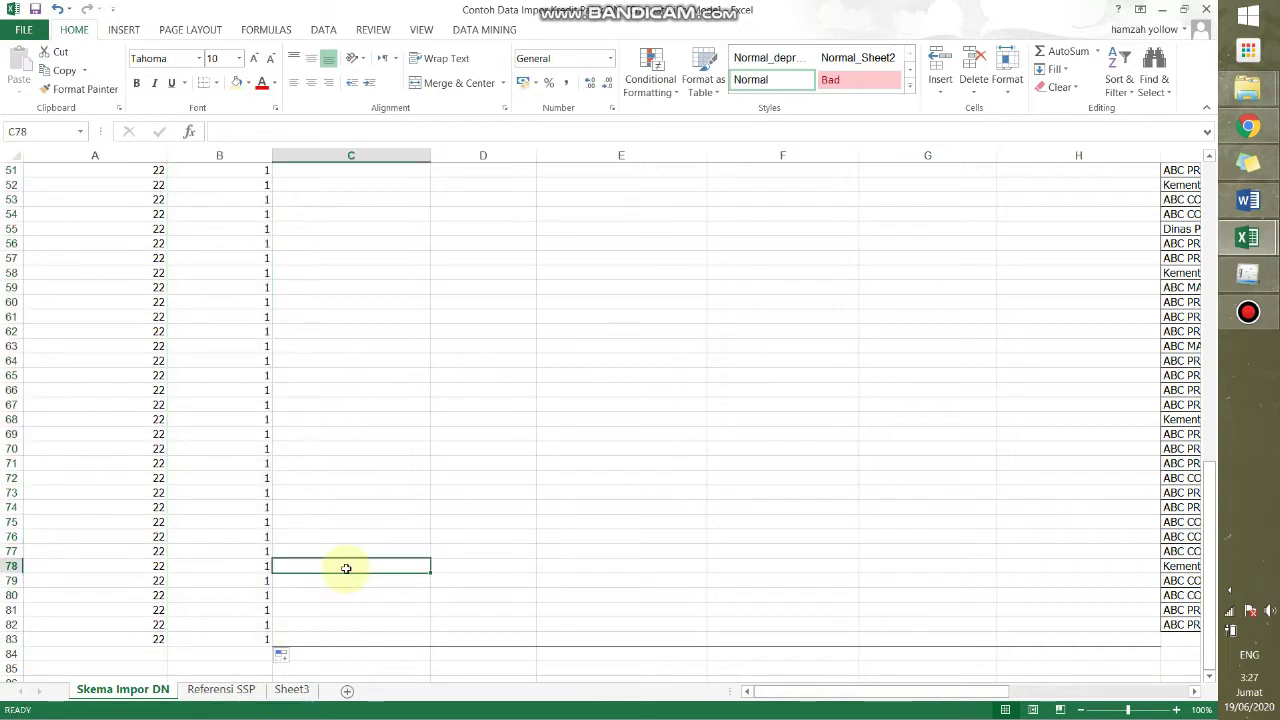
Turn on filtering for the header row of the Skema Impor DN sheet.
scroll(343, 568, "up", 17)
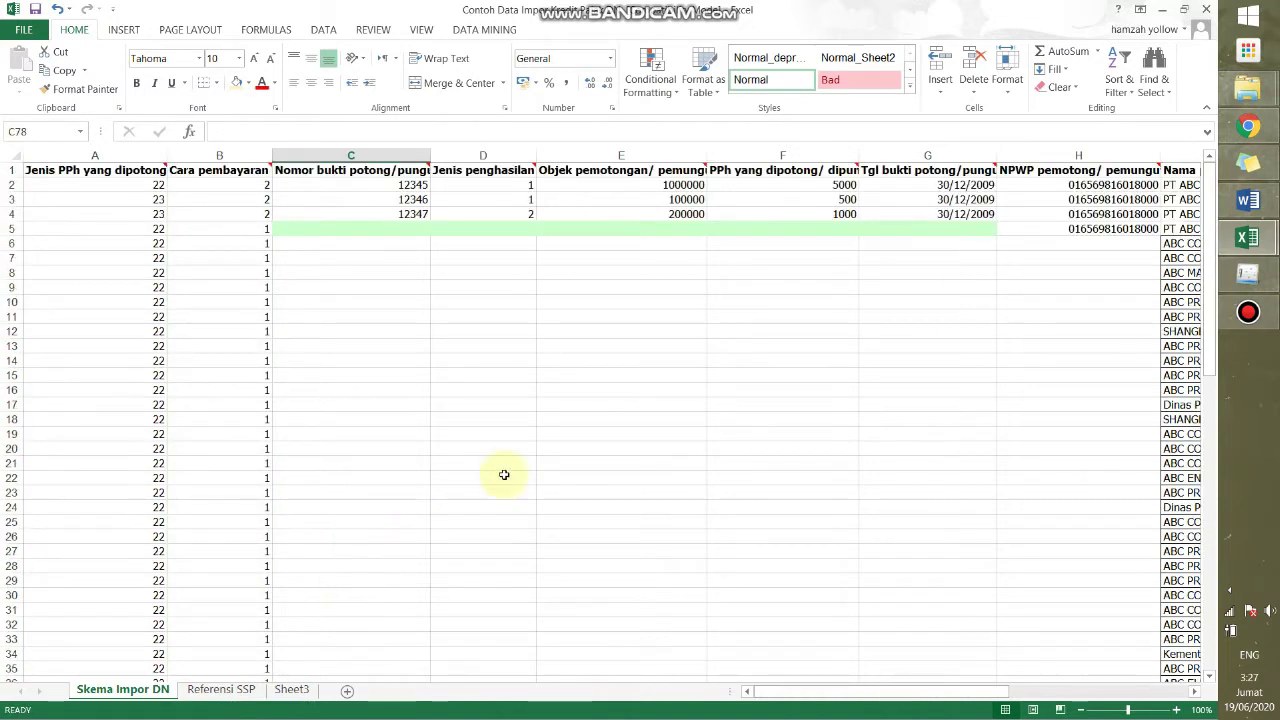
left_click(1013, 283)
key("Right")
key("Right")
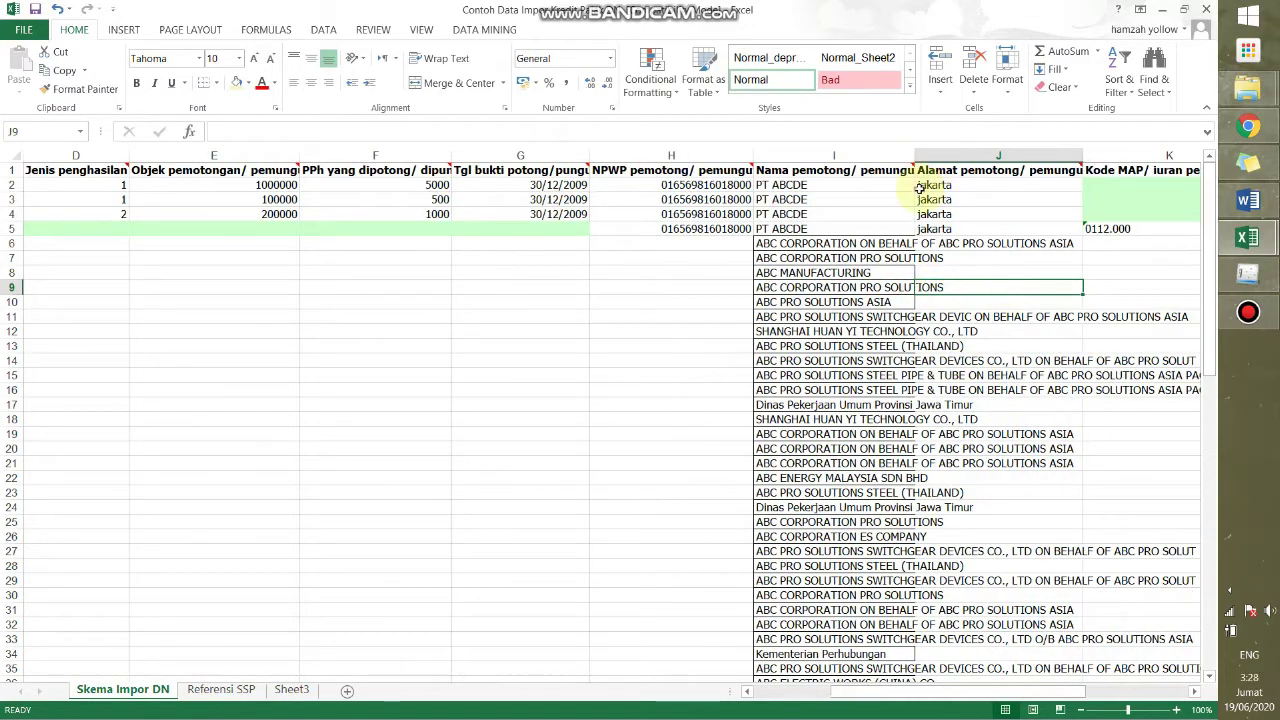
left_click(862, 171)
left_click(323, 29)
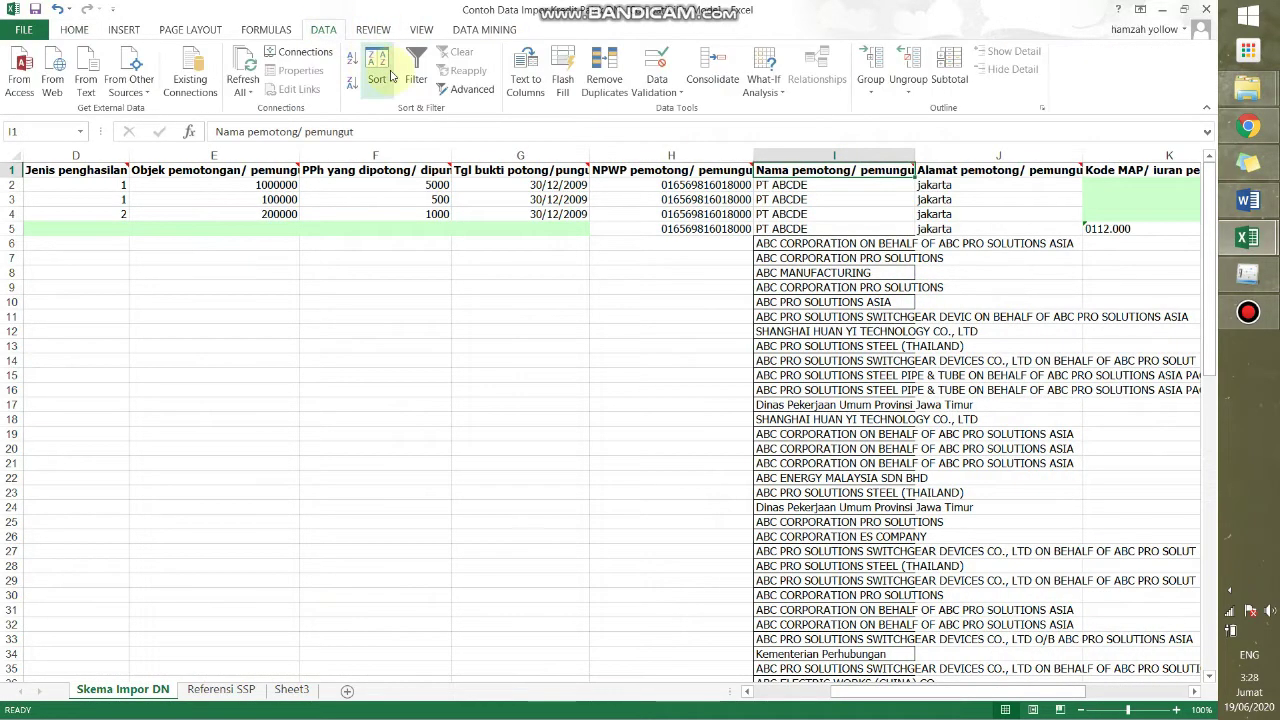
left_click(416, 75)
Filter the Nama pemotong/pemungut column to Dinas Pekerjaan Umum Provinsi Jawa Timur, Kementerian Pekerjaan Umum, Kementerian Perhubungan and Kementerian Perindustrian.
left_click(1028, 303)
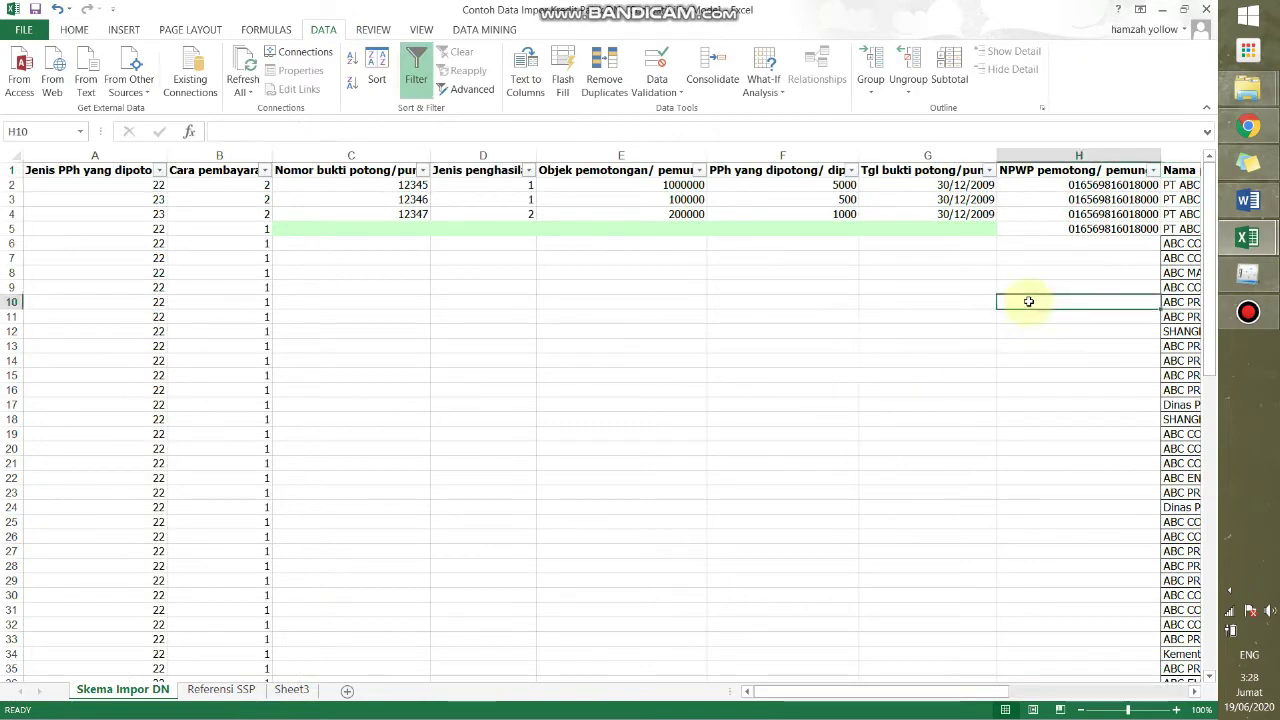
key("Right")
key("Up")
key("Up")
key("Up")
key("Up")
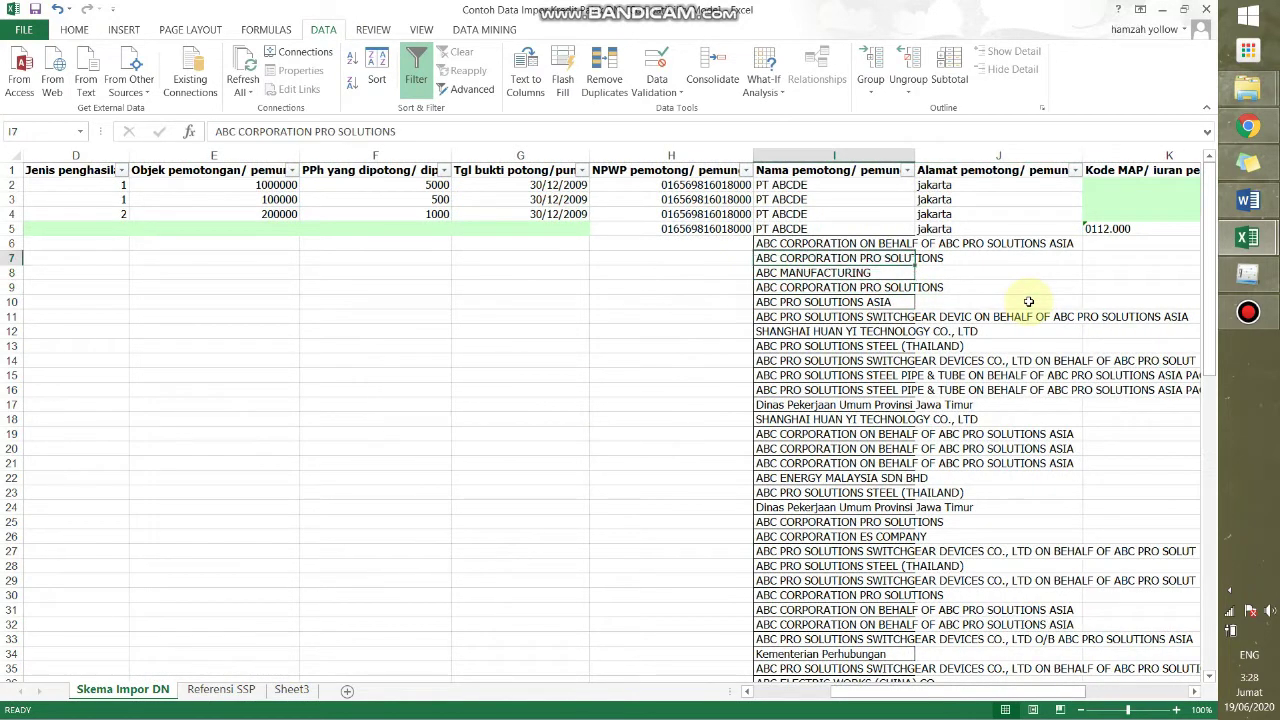
left_click(908, 171)
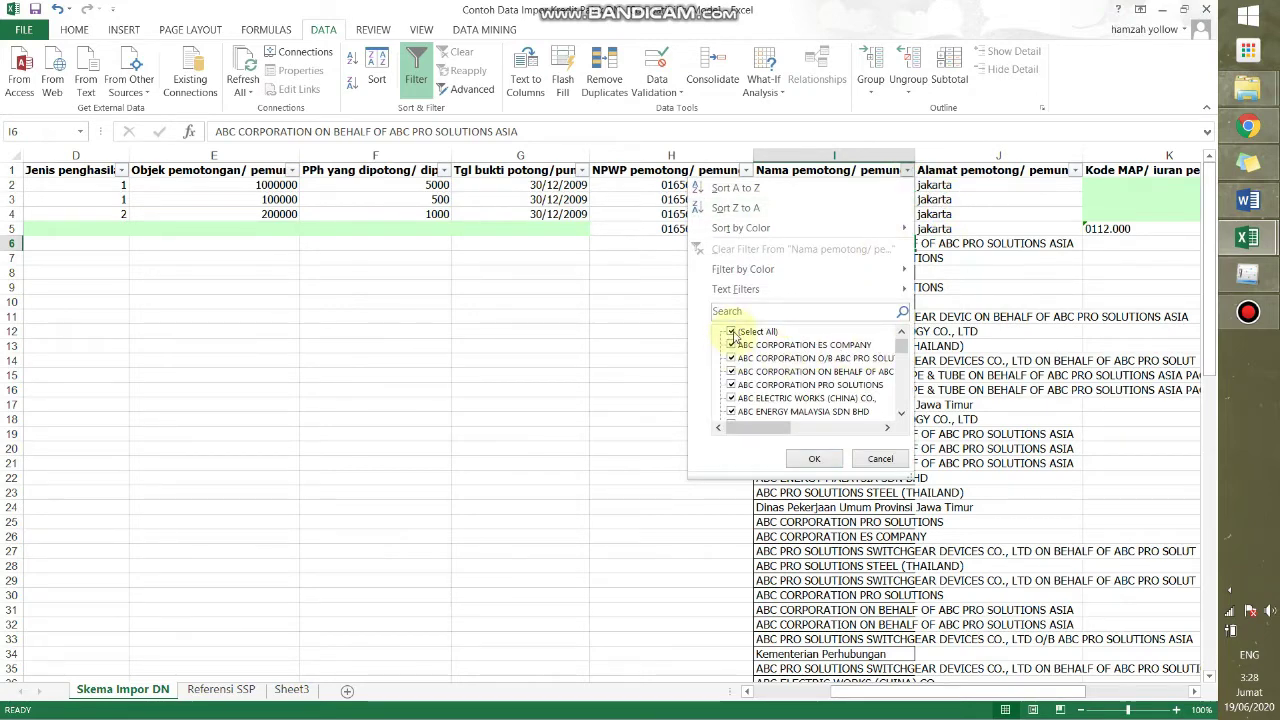
left_click(732, 332)
scroll(755, 372, "down", 10)
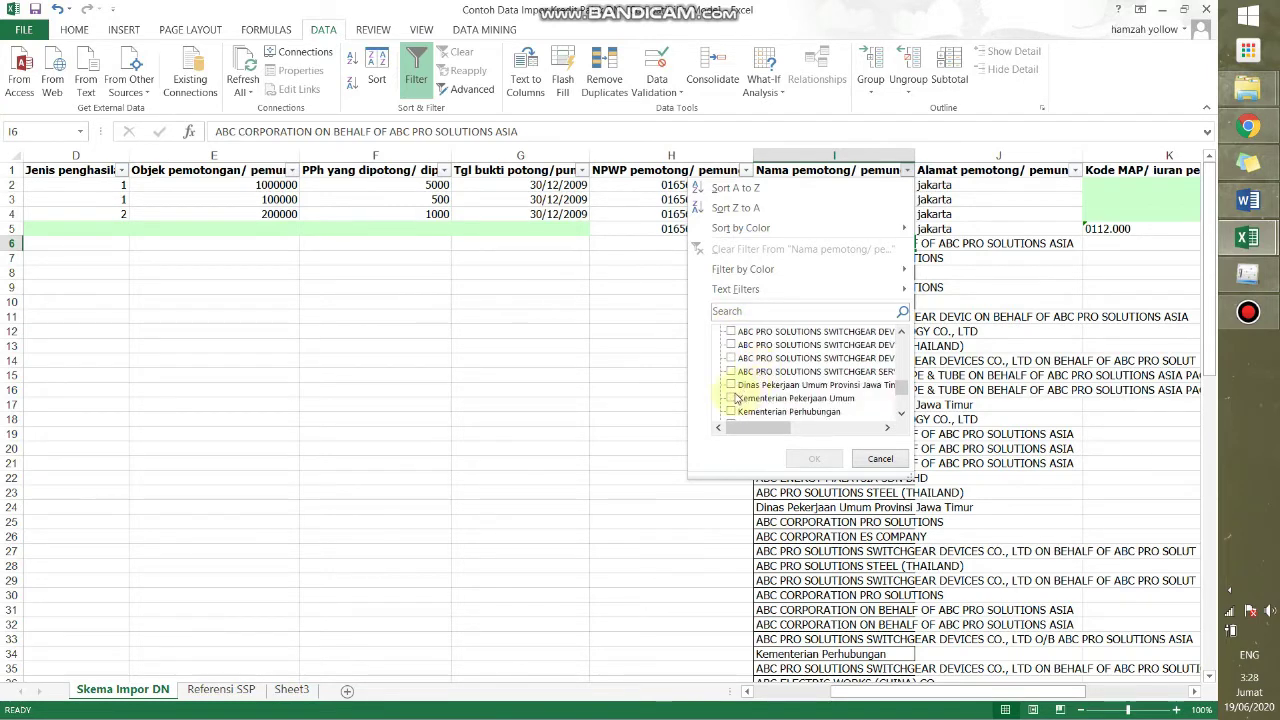
left_click(731, 386)
left_click(732, 400)
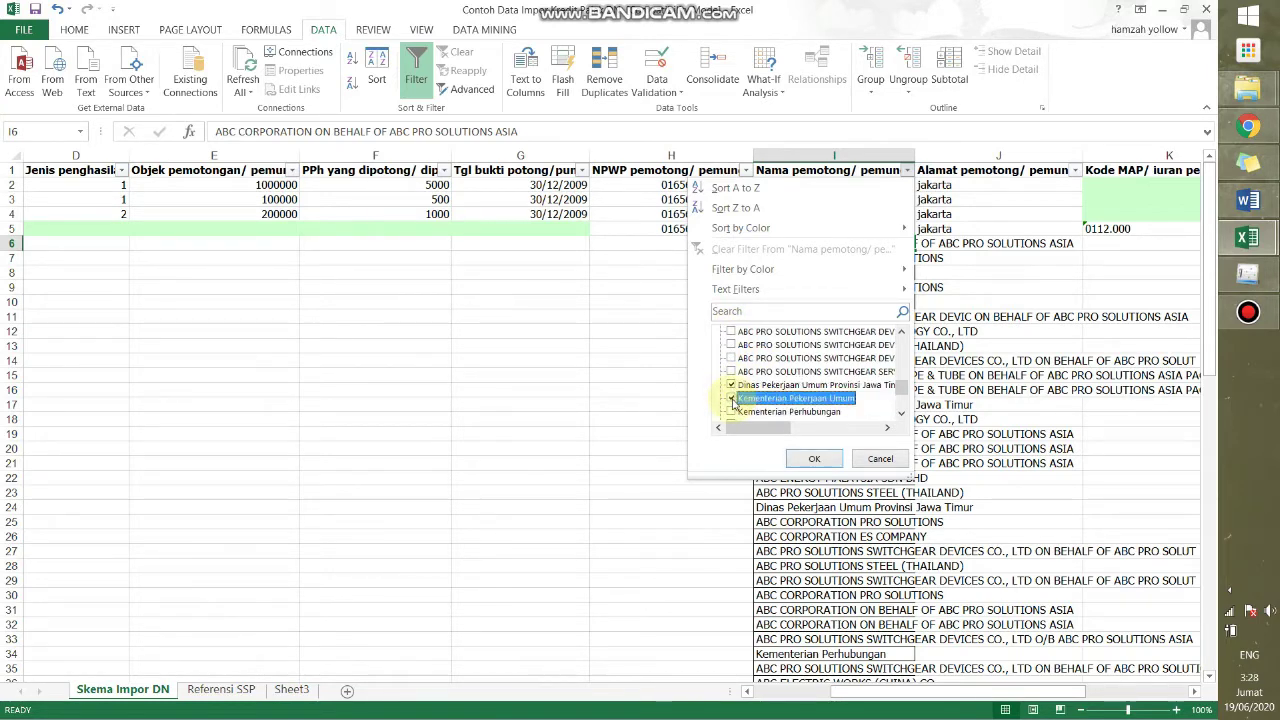
scroll(733, 400, "down", 2)
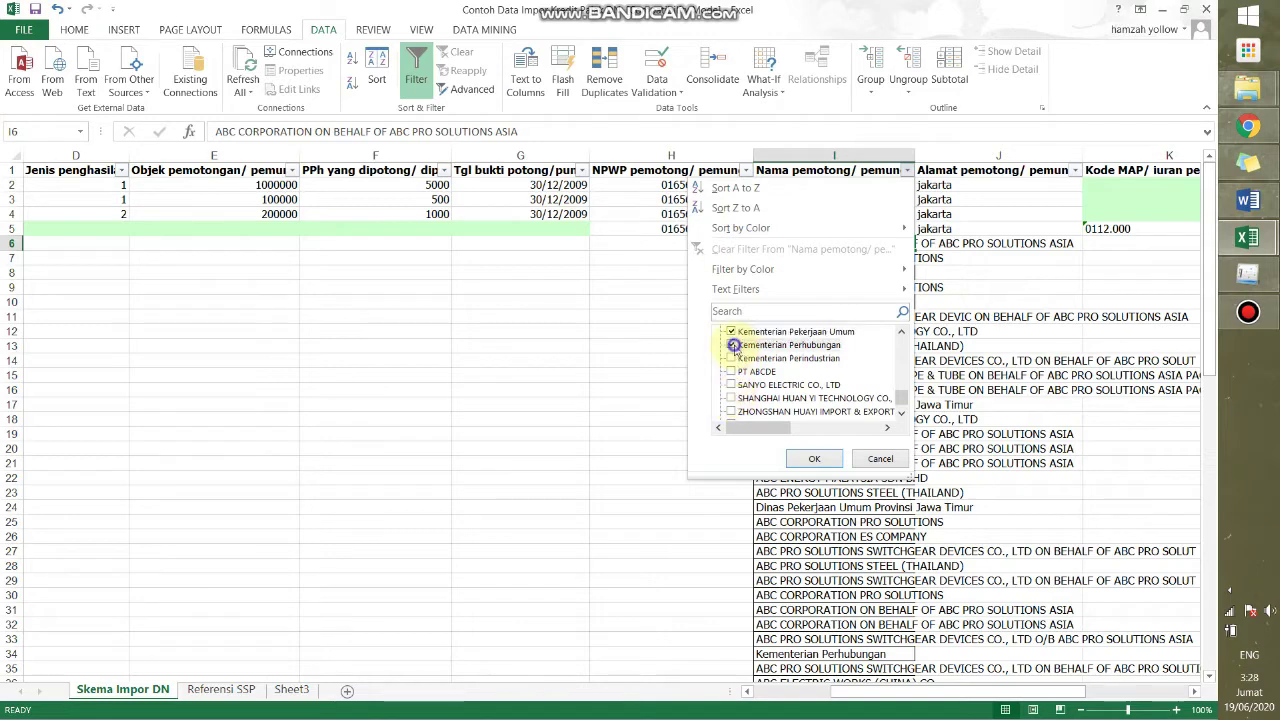
left_click(738, 349)
left_click(733, 358)
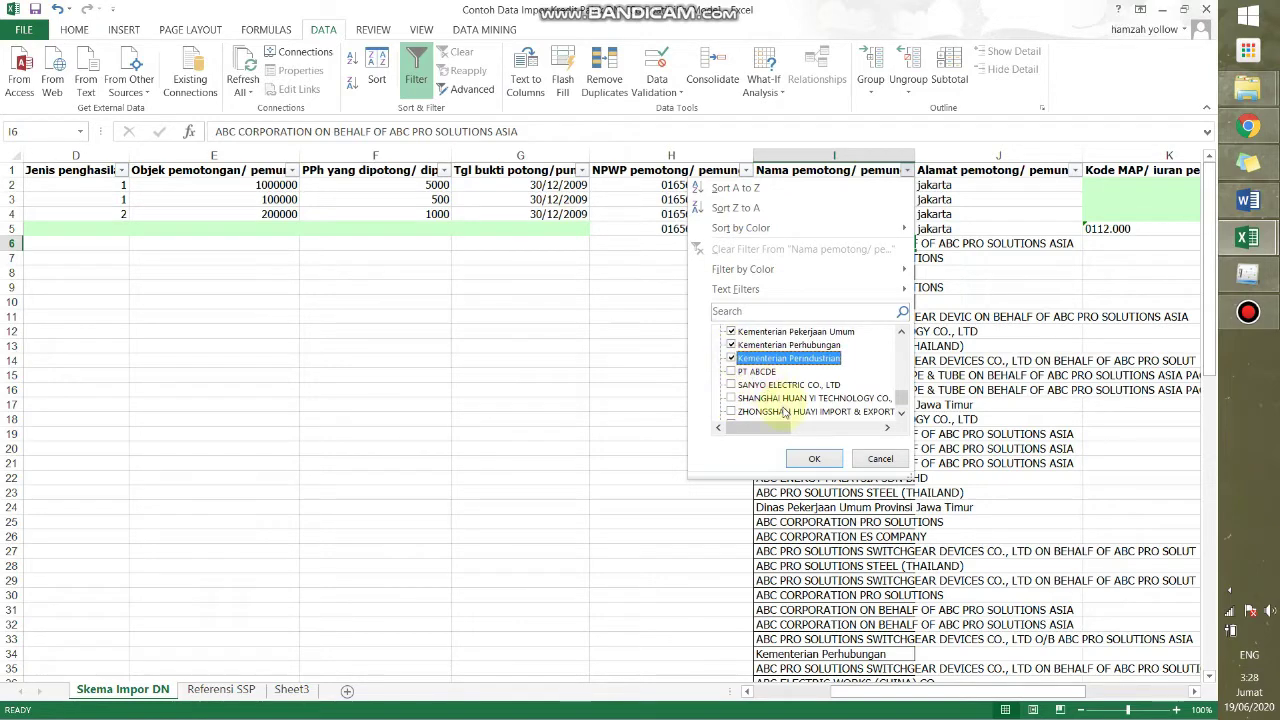
left_click(815, 457)
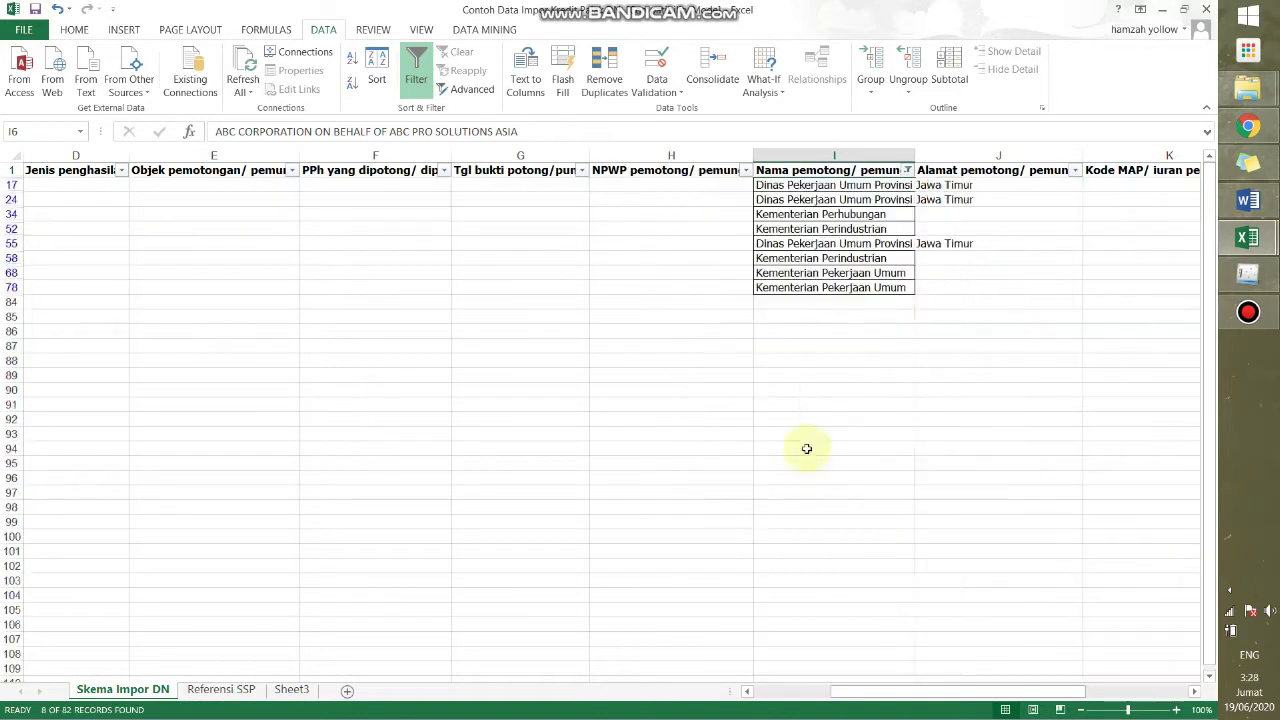
Set Cara pembayaran to 2 in B17, the first of the filtered government rows.
left_click(621, 257)
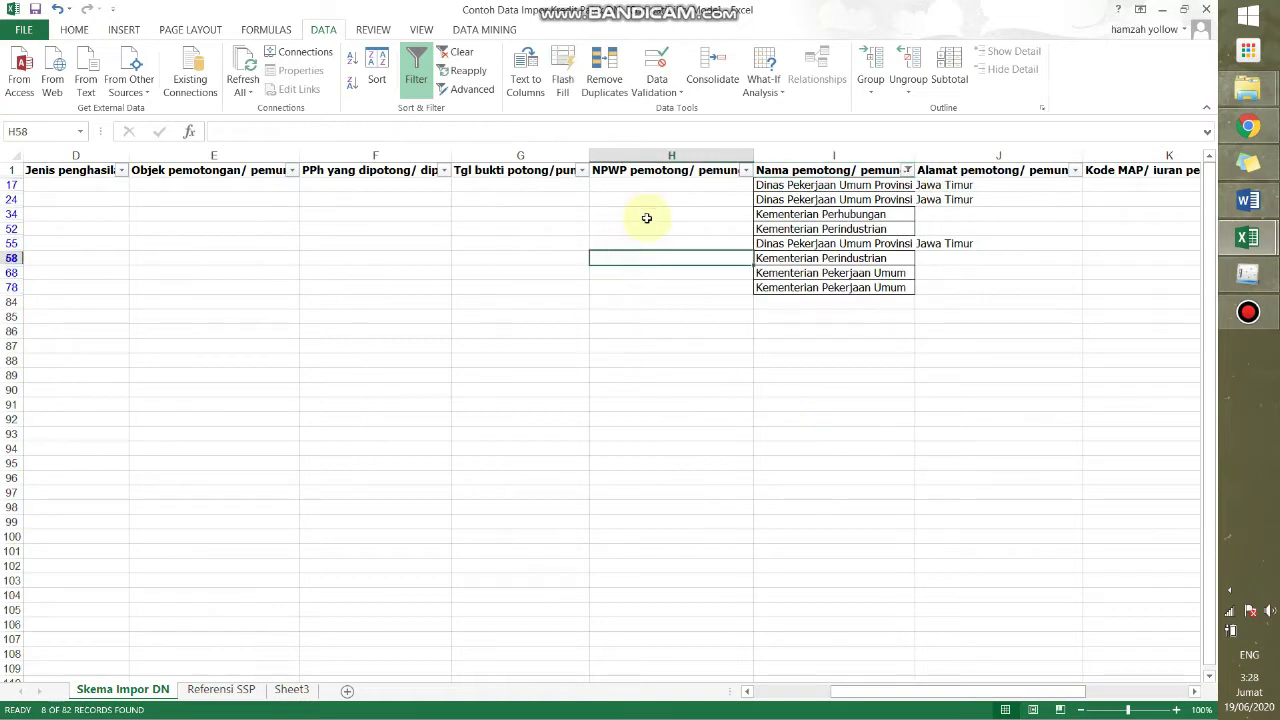
left_click_drag(658, 200, 671, 184)
key("Down")
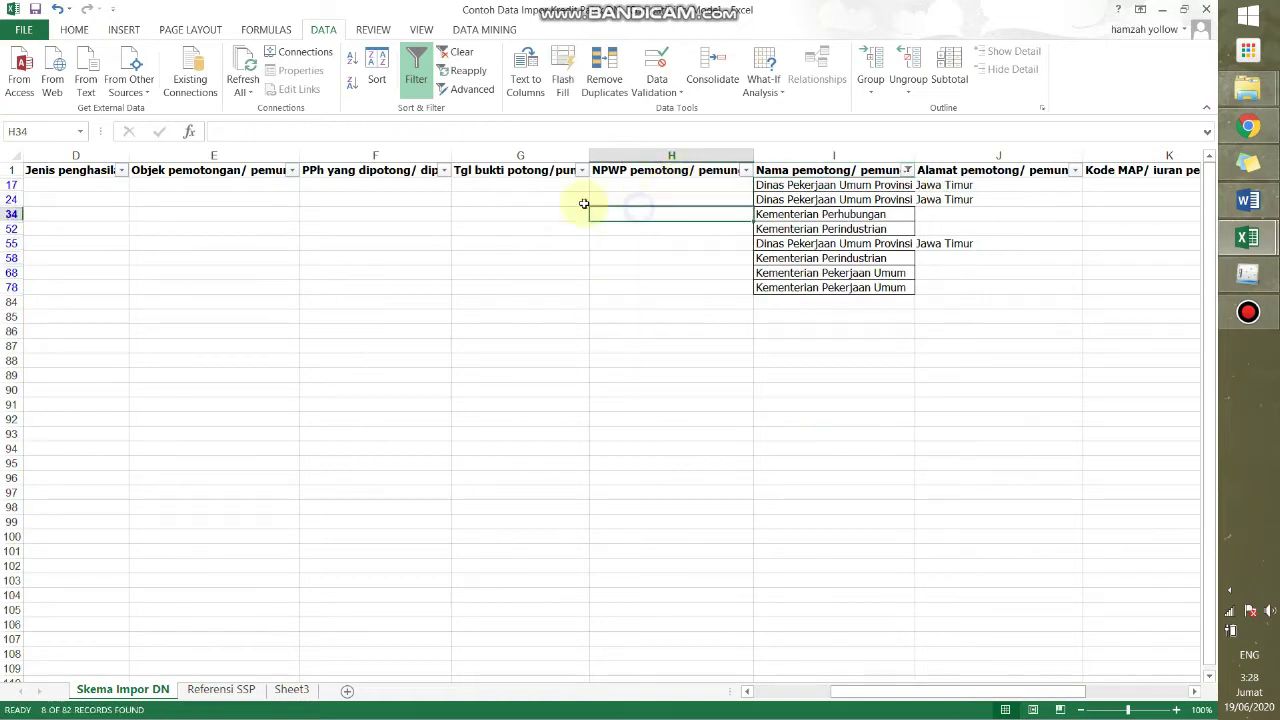
left_click(739, 182)
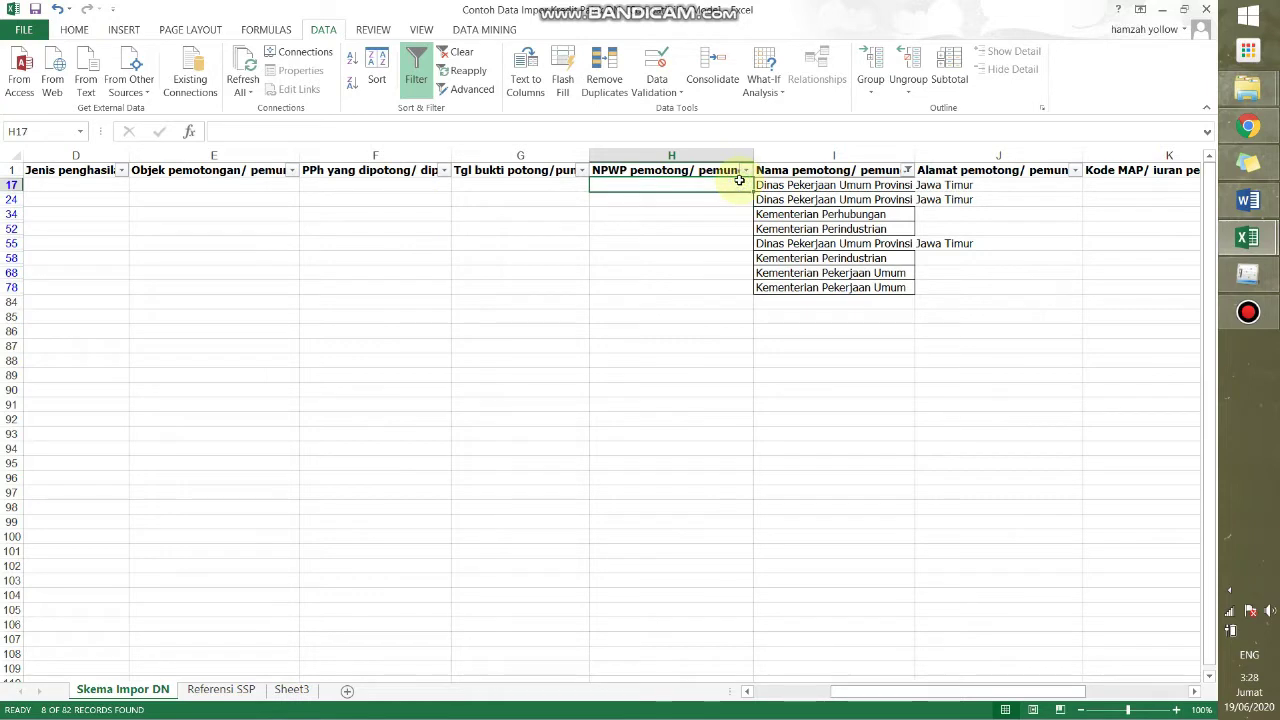
key("Left")
key("Left")
key("Left")
key("Left")
key("Left")
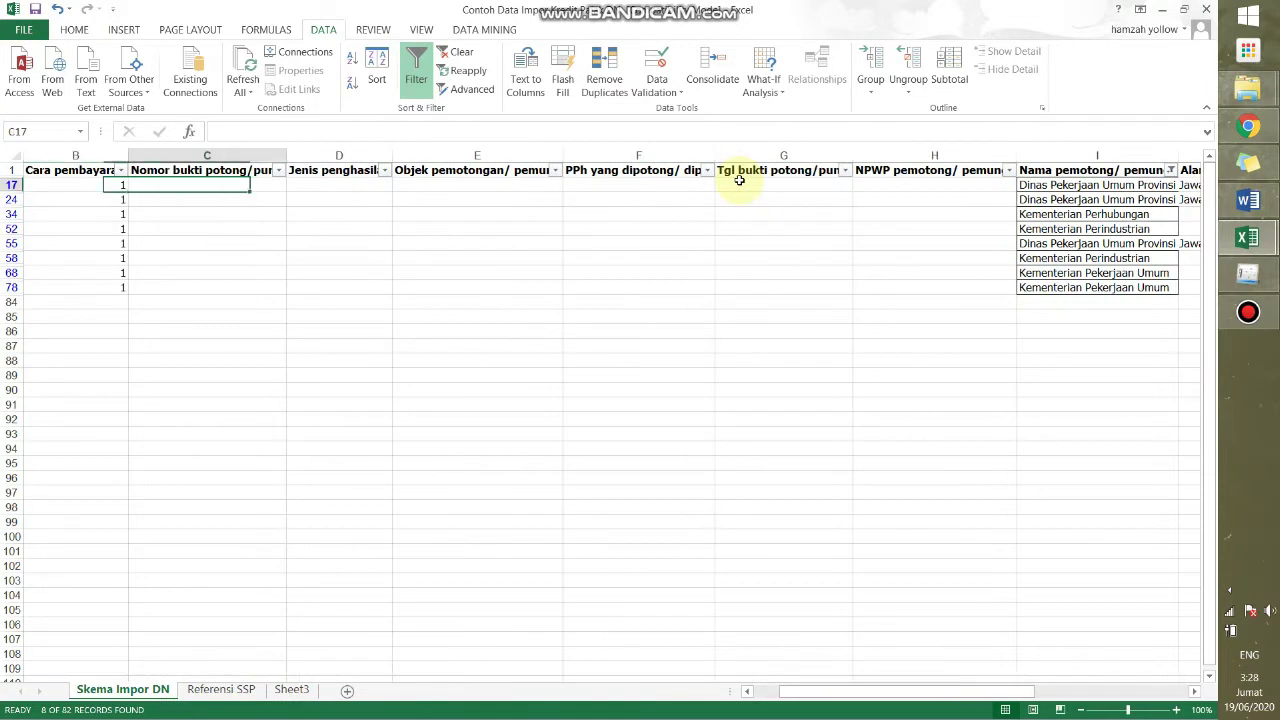
key("Left")
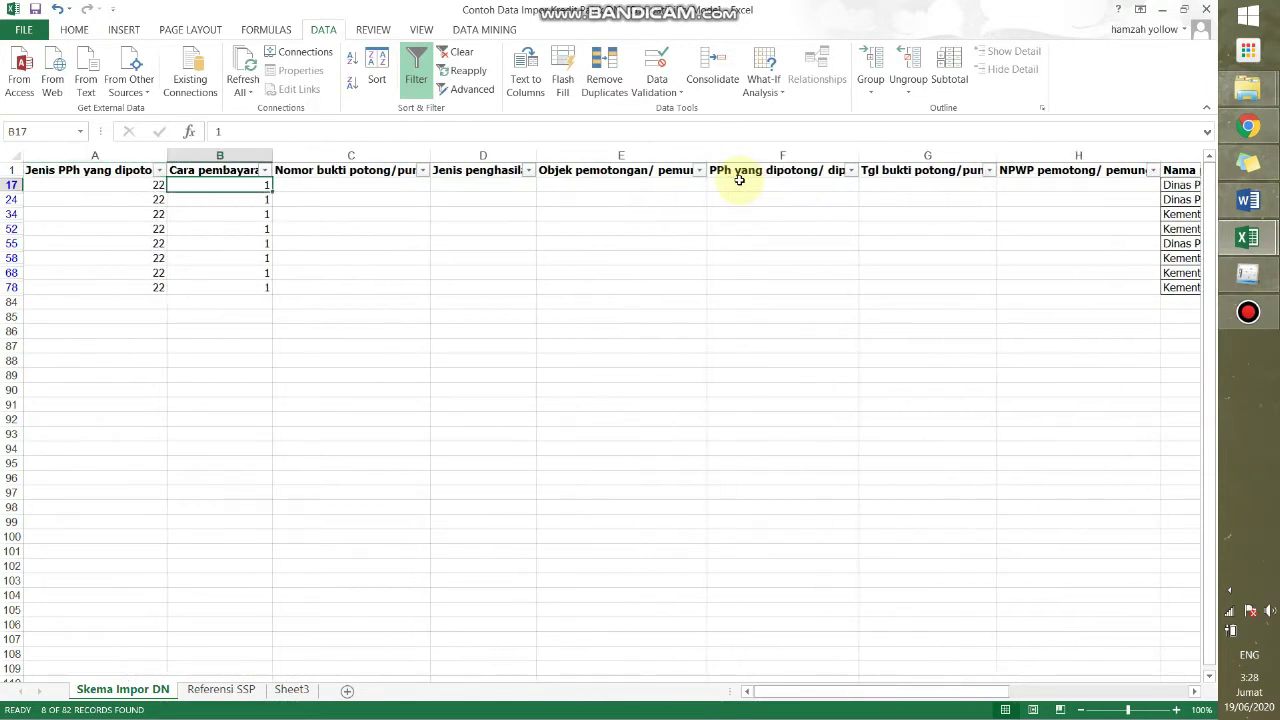
type("2")
key("Return")
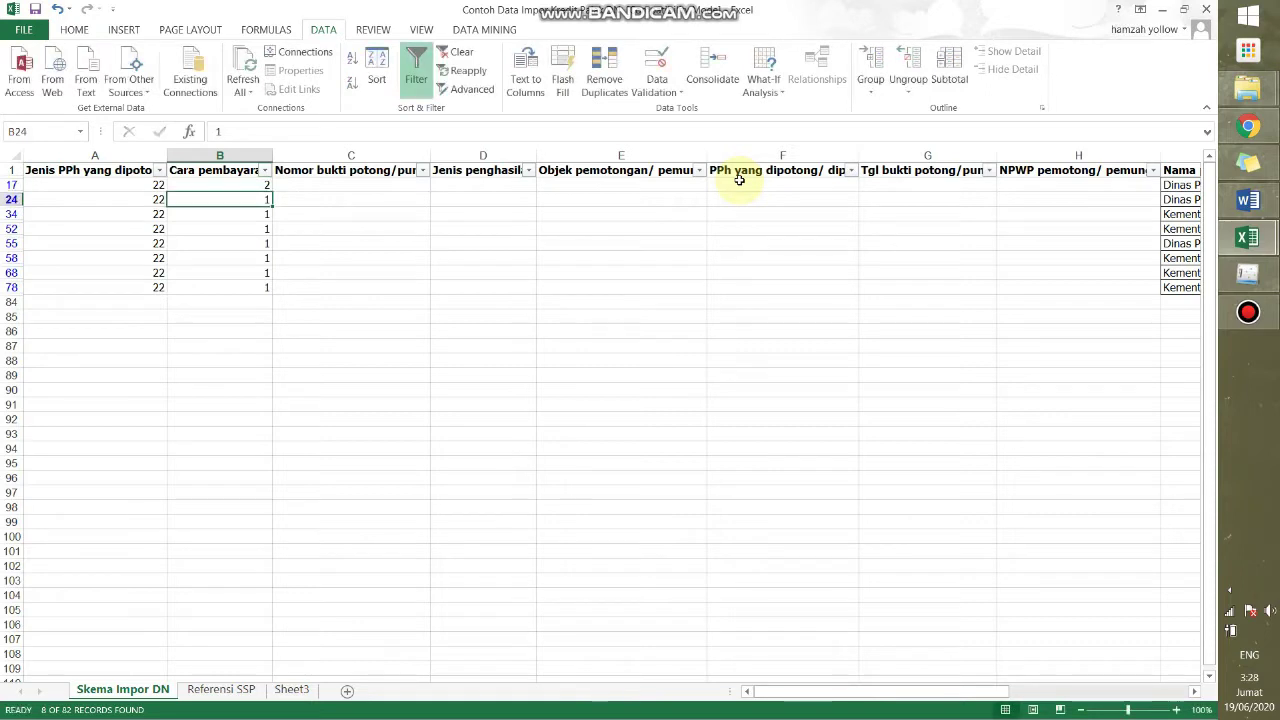
Set Cara pembayaran to 2 in the remaining filtered government rows, from B24 through B78.
key("Return")
type("2")
key("Return")
type("2")
key("Return")
type("2")
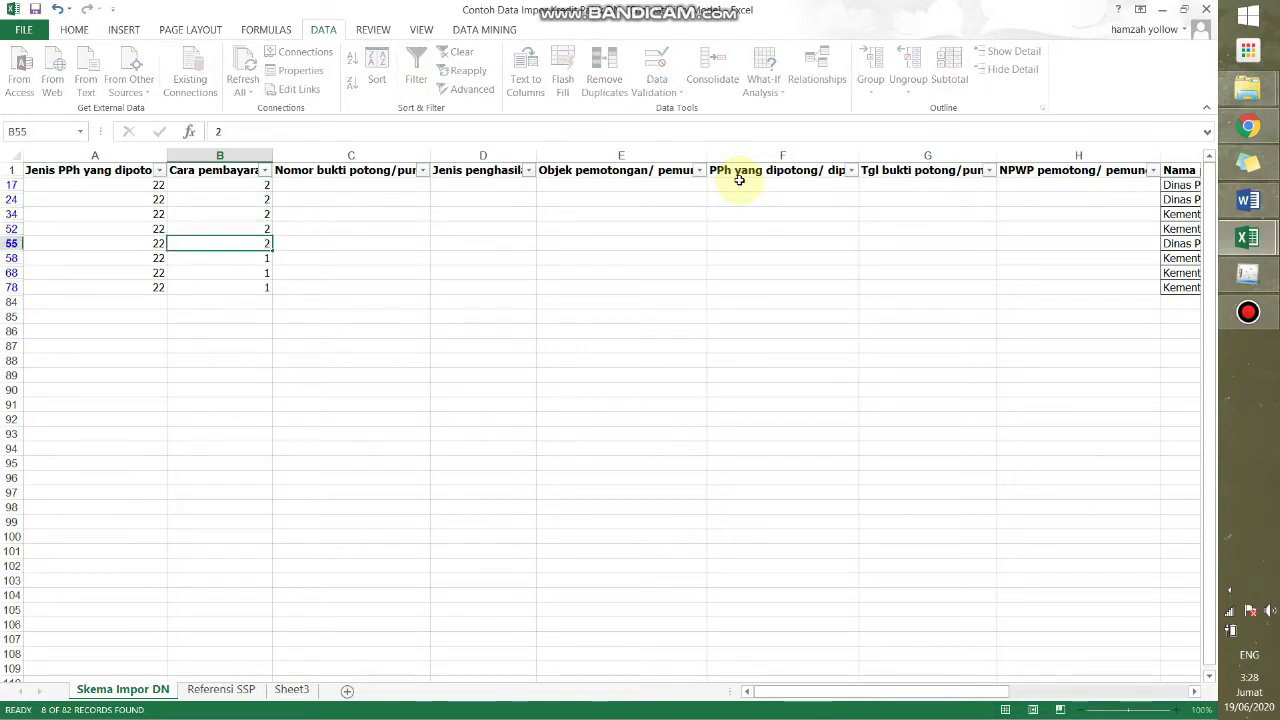
key("Return")
type("2")
key("Return")
type("2")
key("Return")
type("2")
key("Tab")
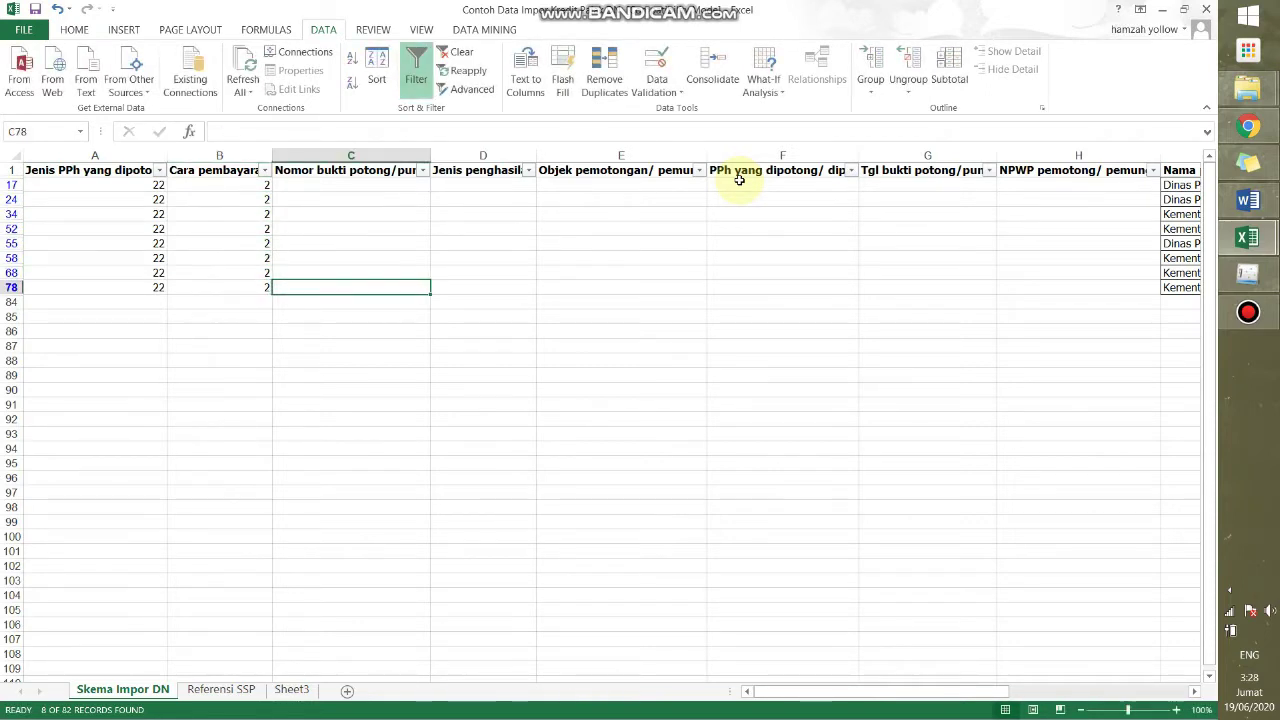
Restore all names in the Nama pemotong/pemungut filter so every row is included again.
key("Tab")
key("Tab")
key("Tab")
key("Tab")
key("Tab")
key("Tab")
key("Tab")
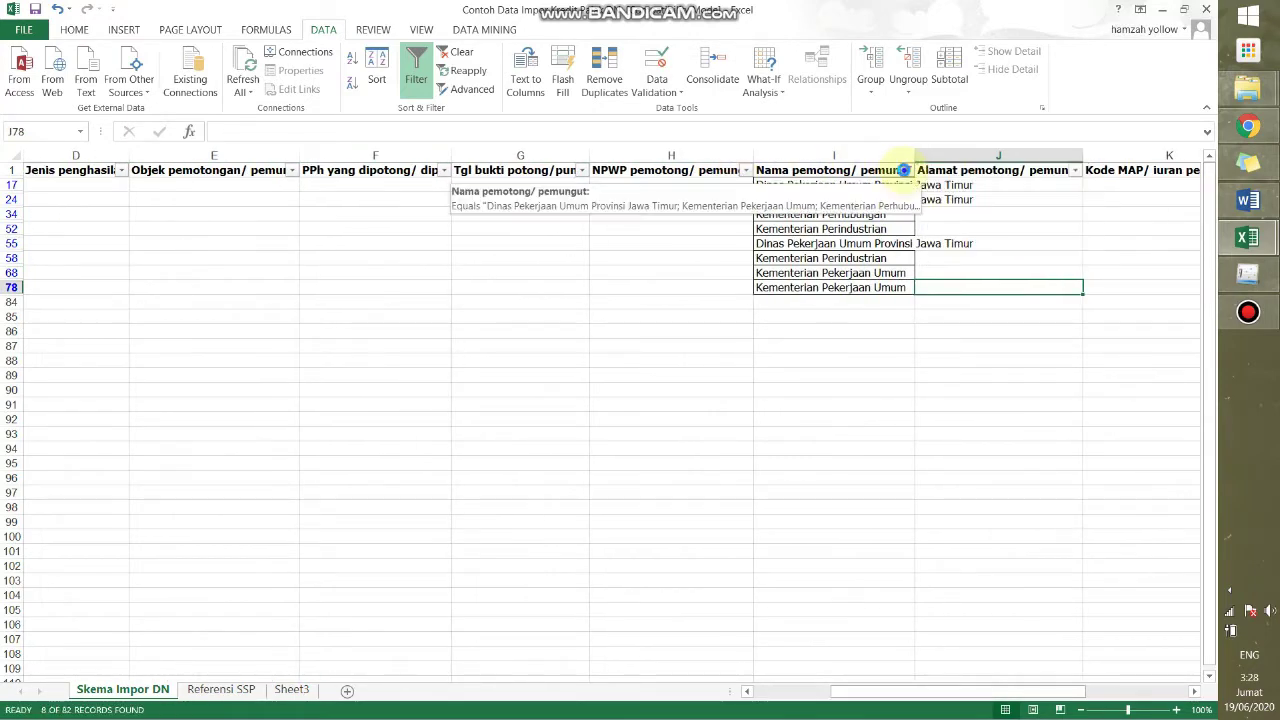
left_click(906, 170)
left_click(732, 331)
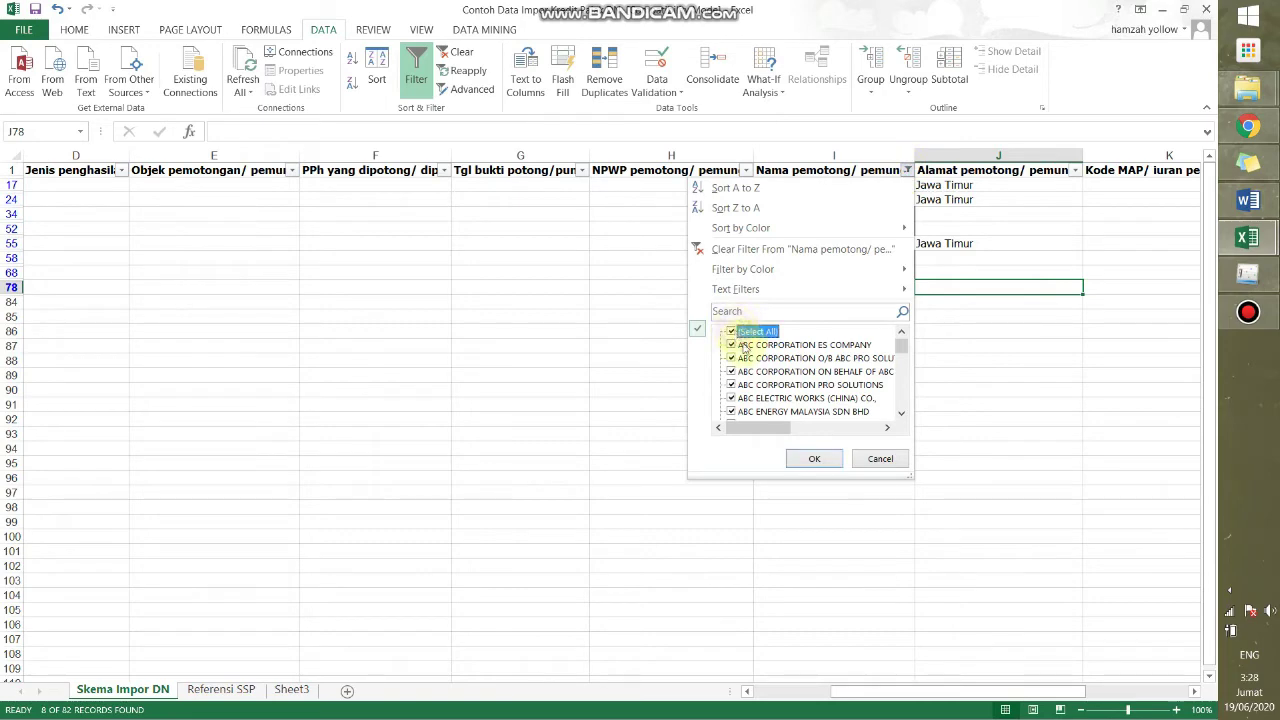
left_click(814, 458)
Go to the Nomor bukti potong/pungut header in column C of the Skema Impor DN sheet.
left_click(612, 260)
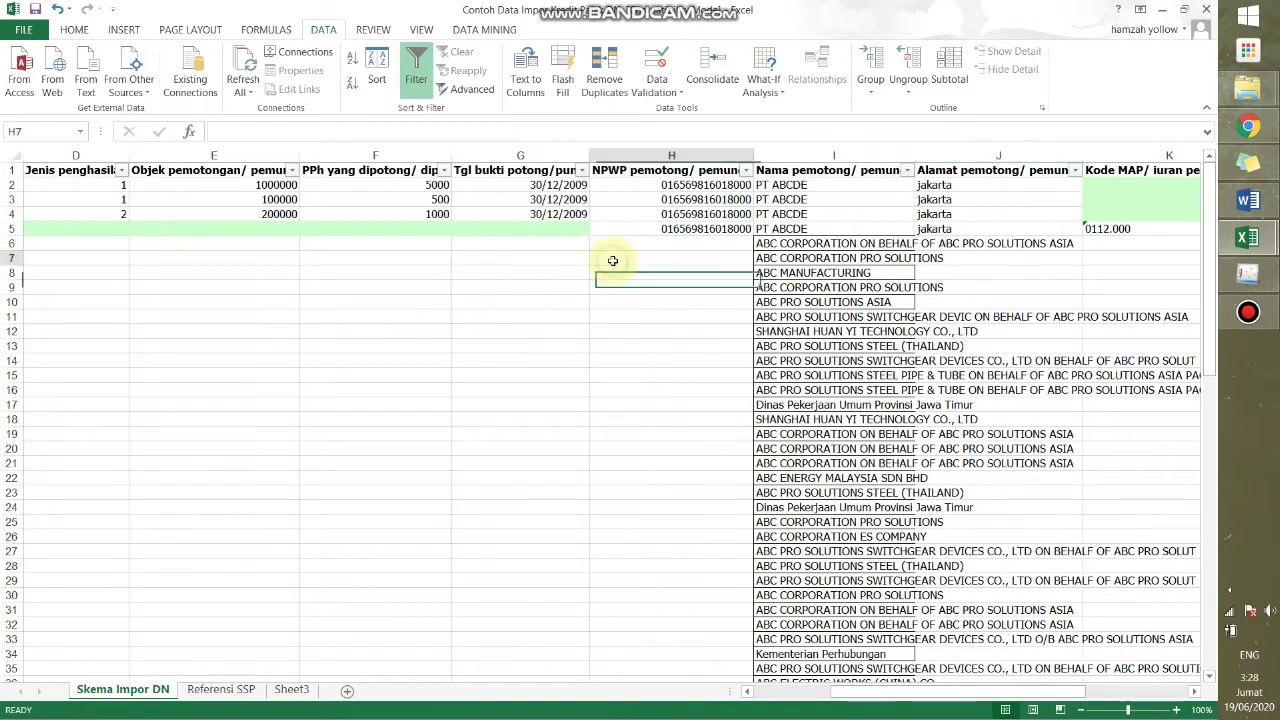
key("Left")
key("Left")
key("Left")
key("Left")
key("Left")
key("Left")
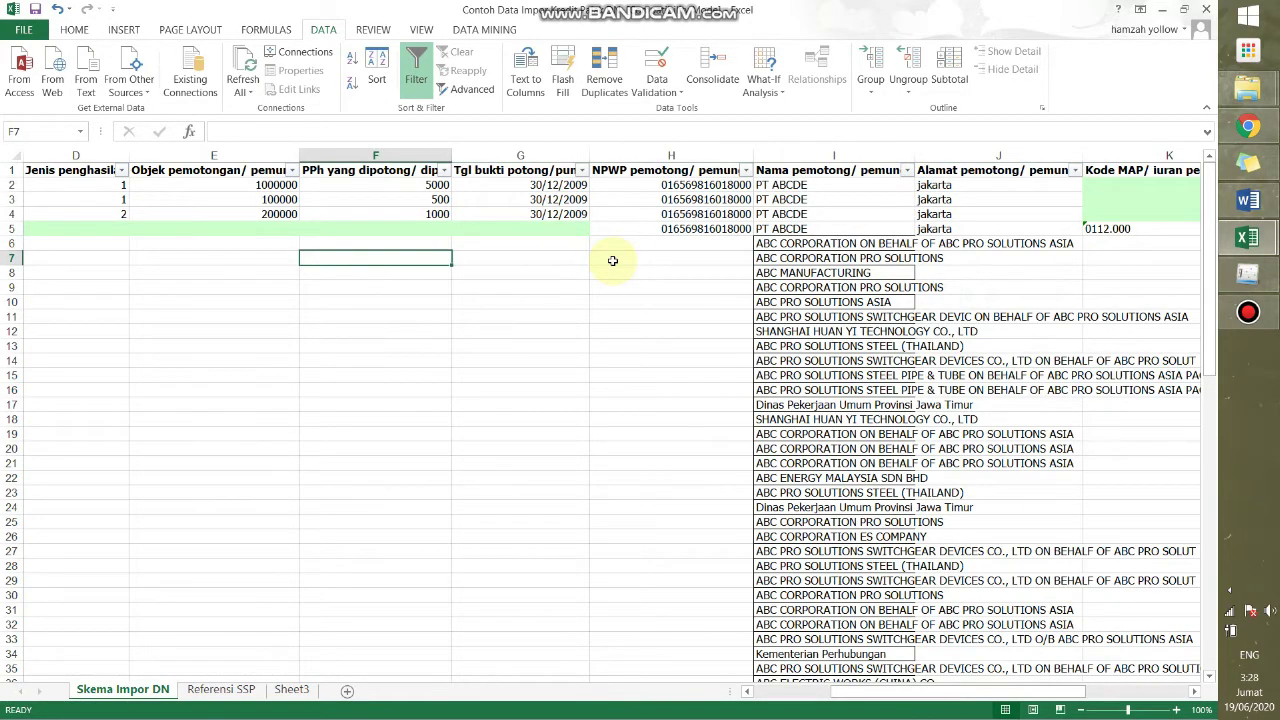
key("Right")
key("Up")
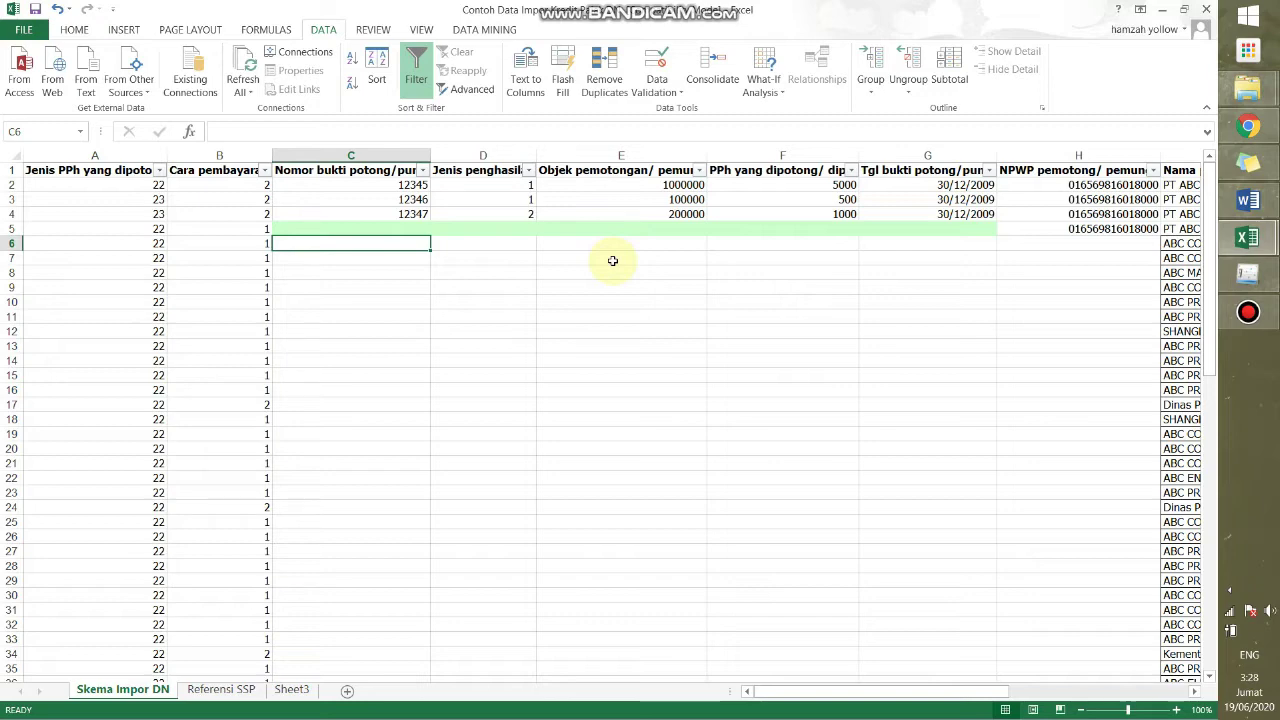
key("Up")
key("Up")
key("Up")
key("Up")
key("Up")
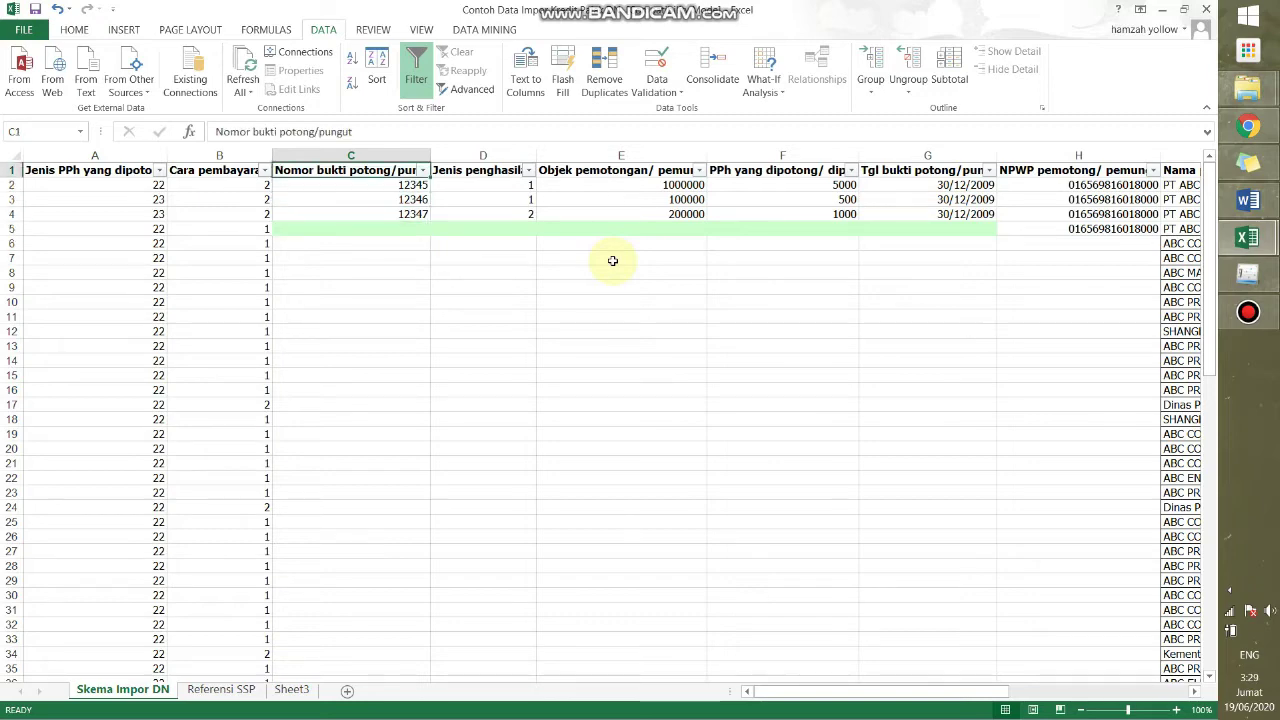
Switch to the source workbook's PPh22 sheet and copy the NTPN column from O9 down to its last row.
key("alt+Tab")
key("Right")
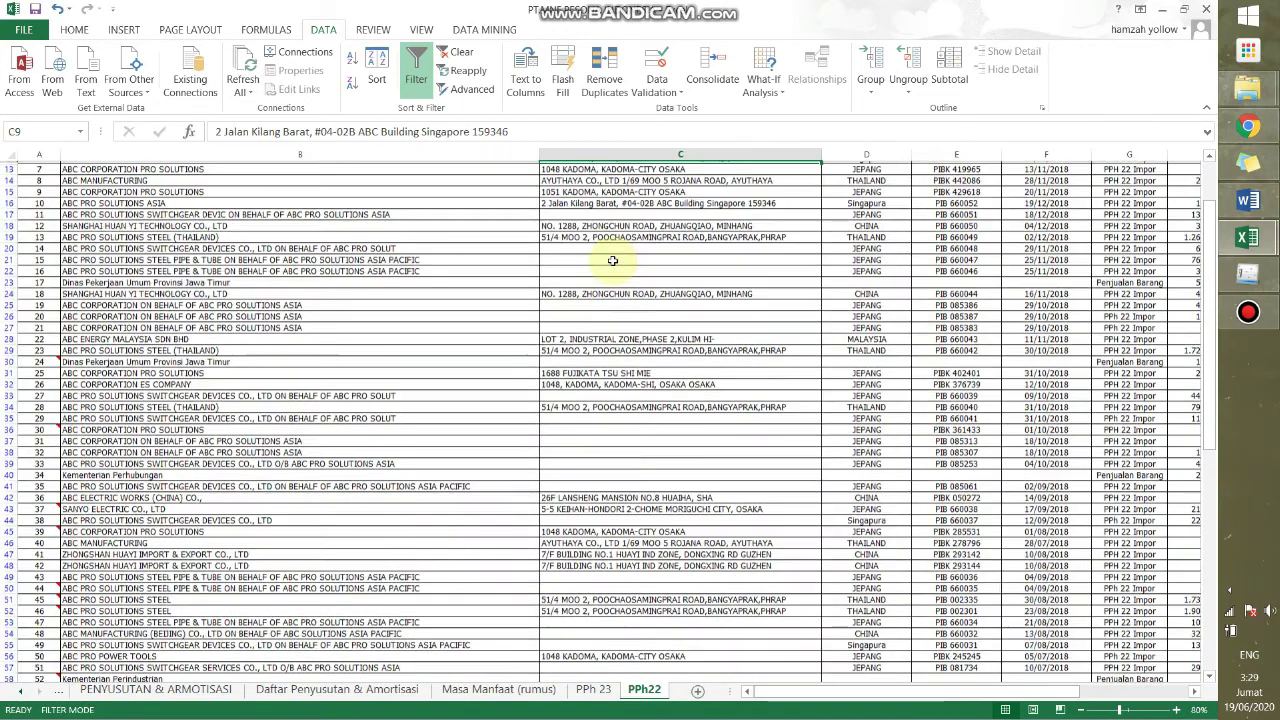
key("Up")
key("Right")
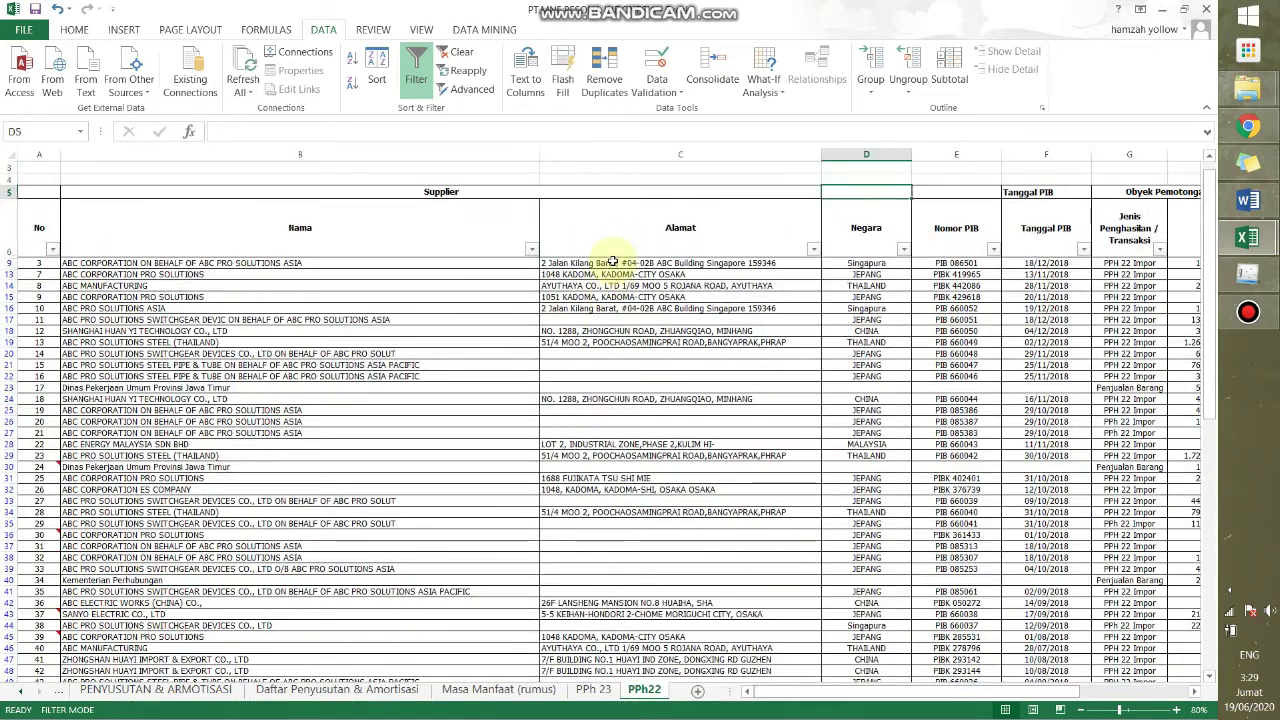
key("Right")
key("Right")
key("Right")
key("Right")
key("Right")
key("Right")
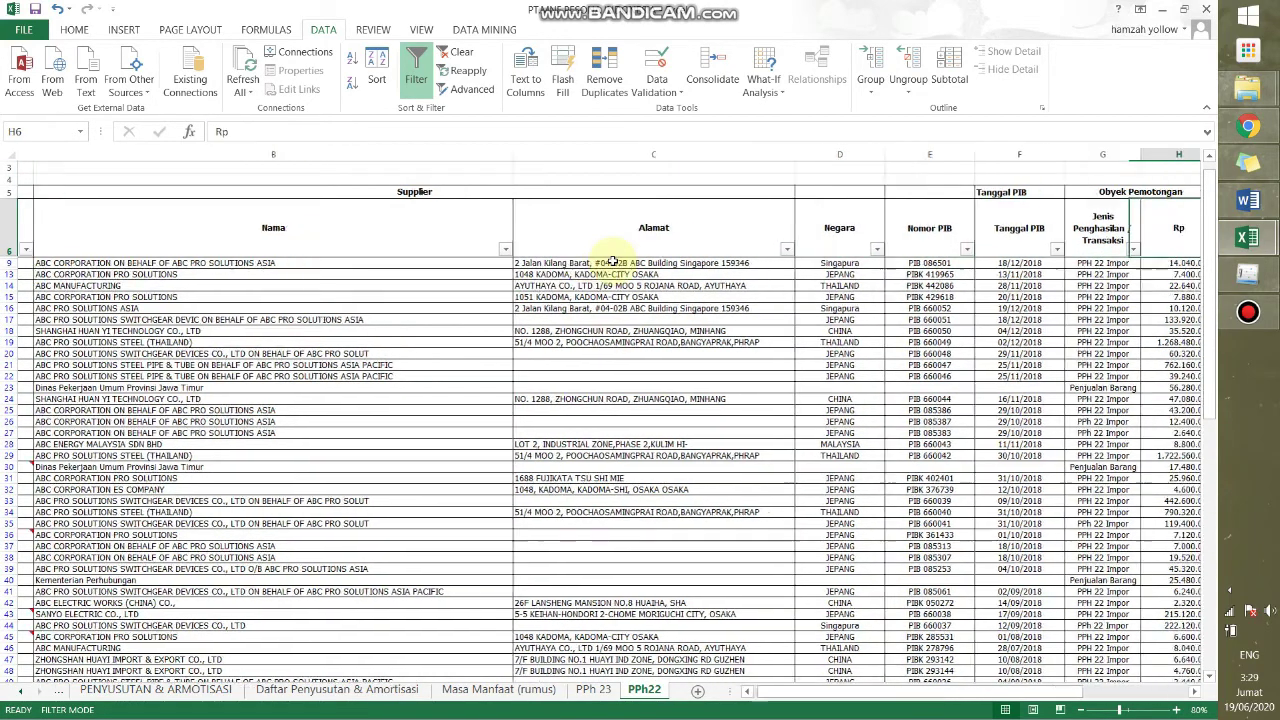
key("Right")
key("Right")
key("Right")
key("Right")
key("Right")
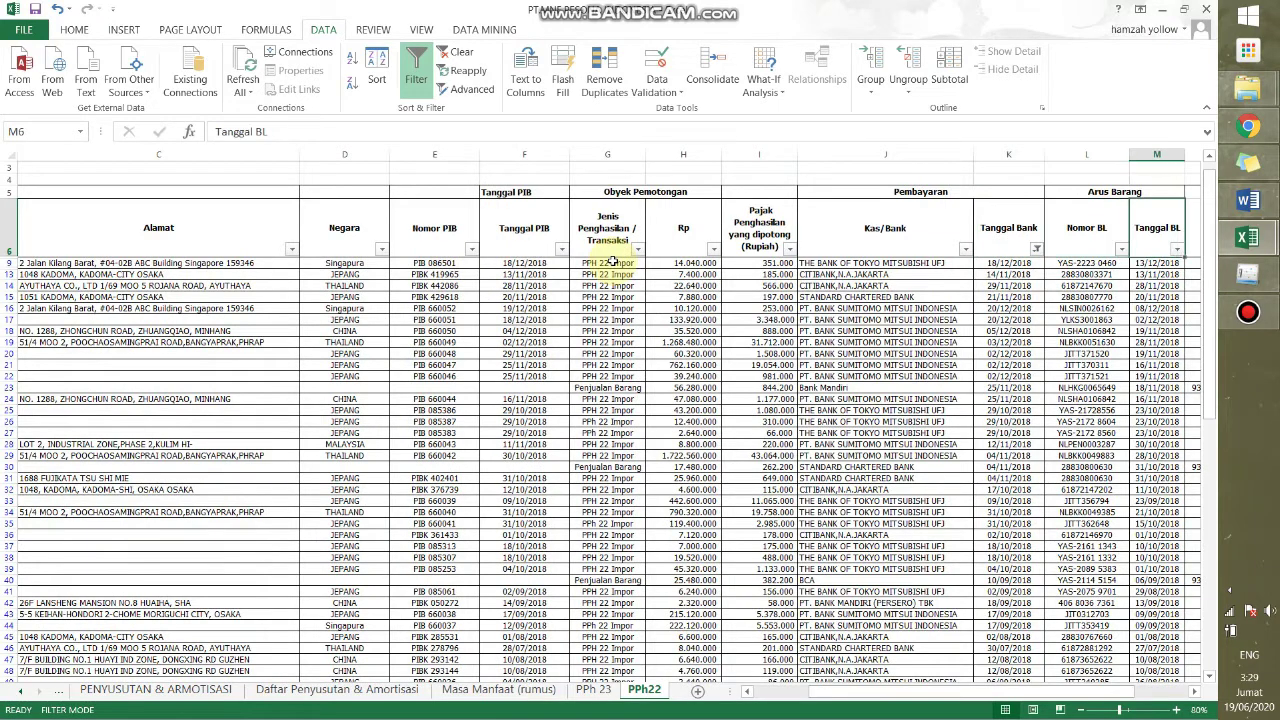
key("Down")
key("Right")
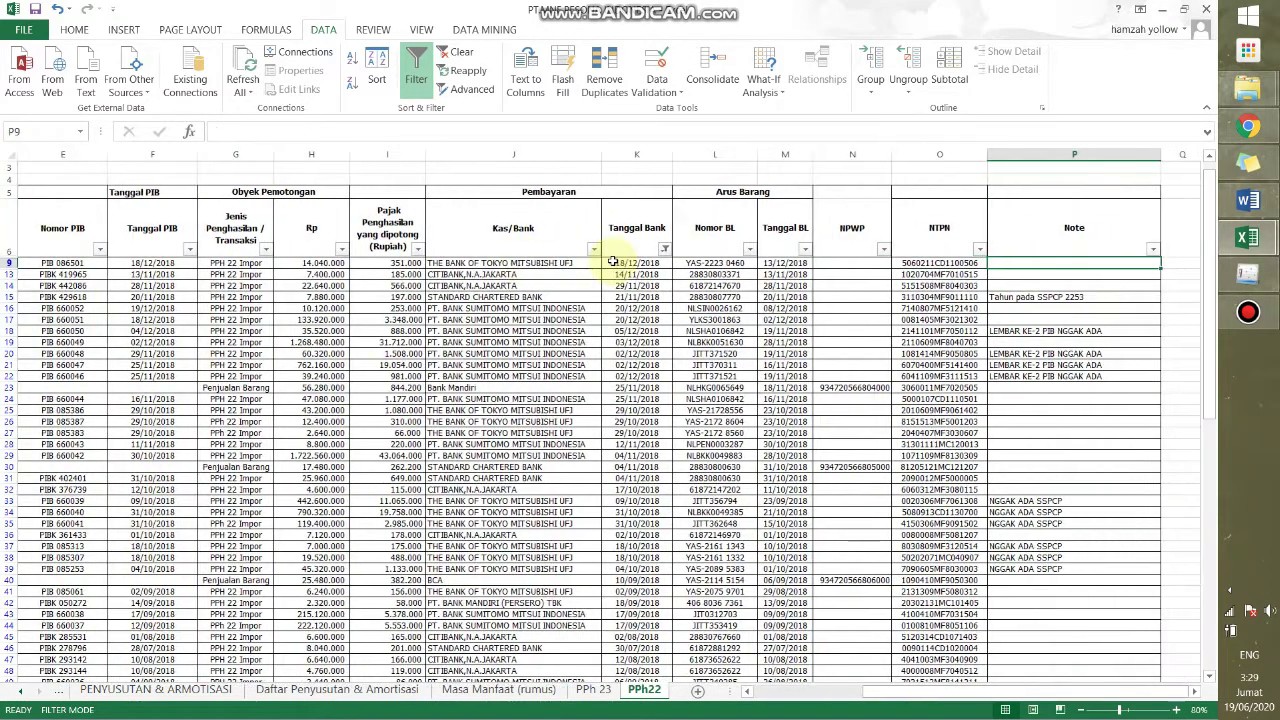
key("Left")
key("Up")
key("Down")
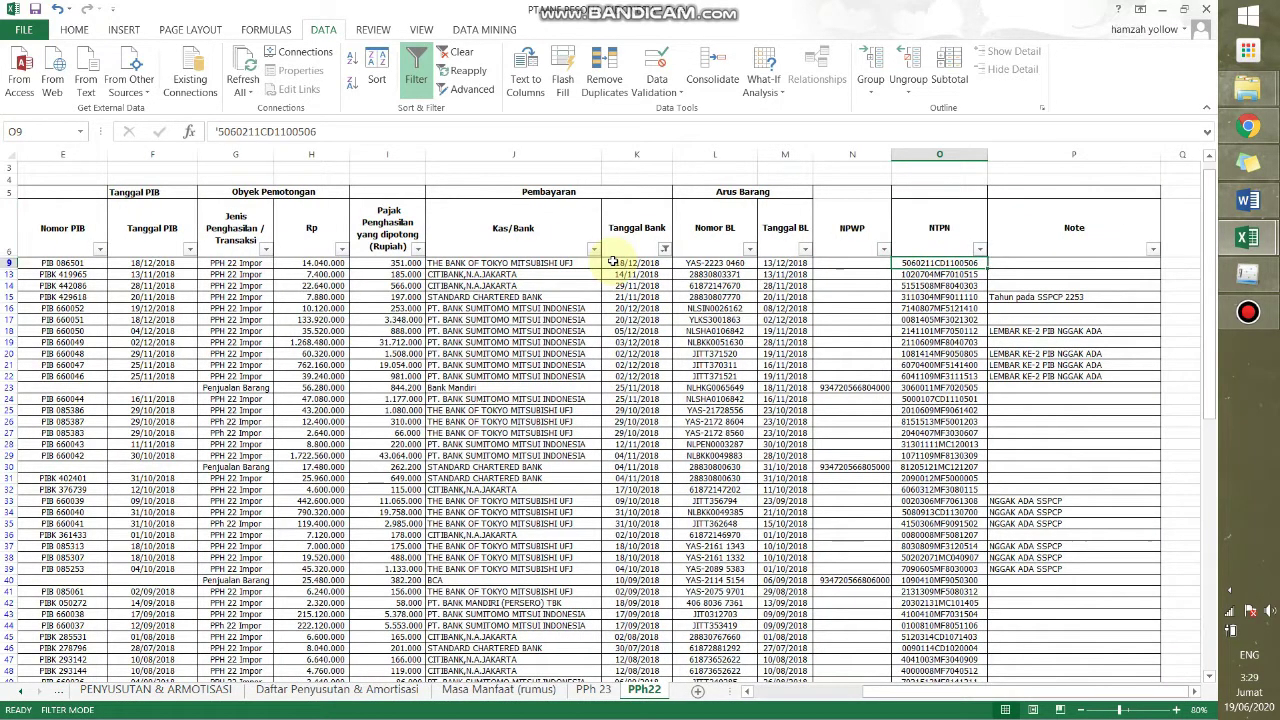
key("ctrl+shift+Down")
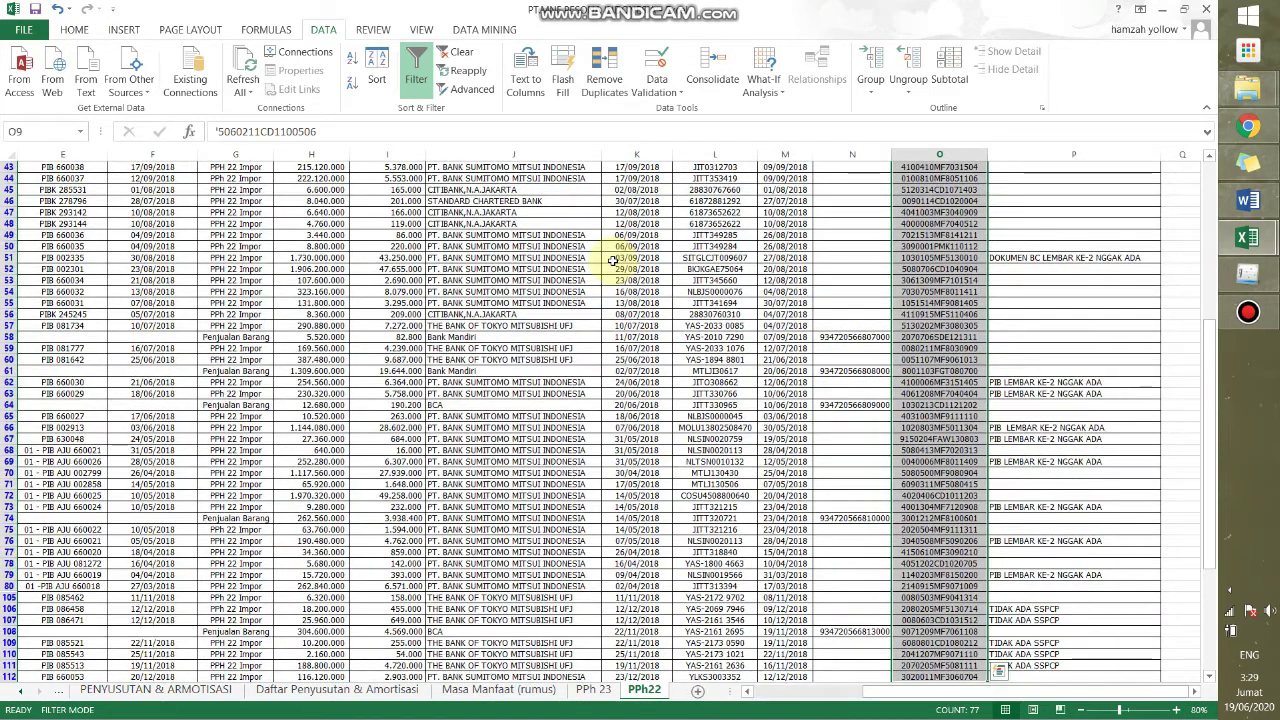
key("ctrl+c")
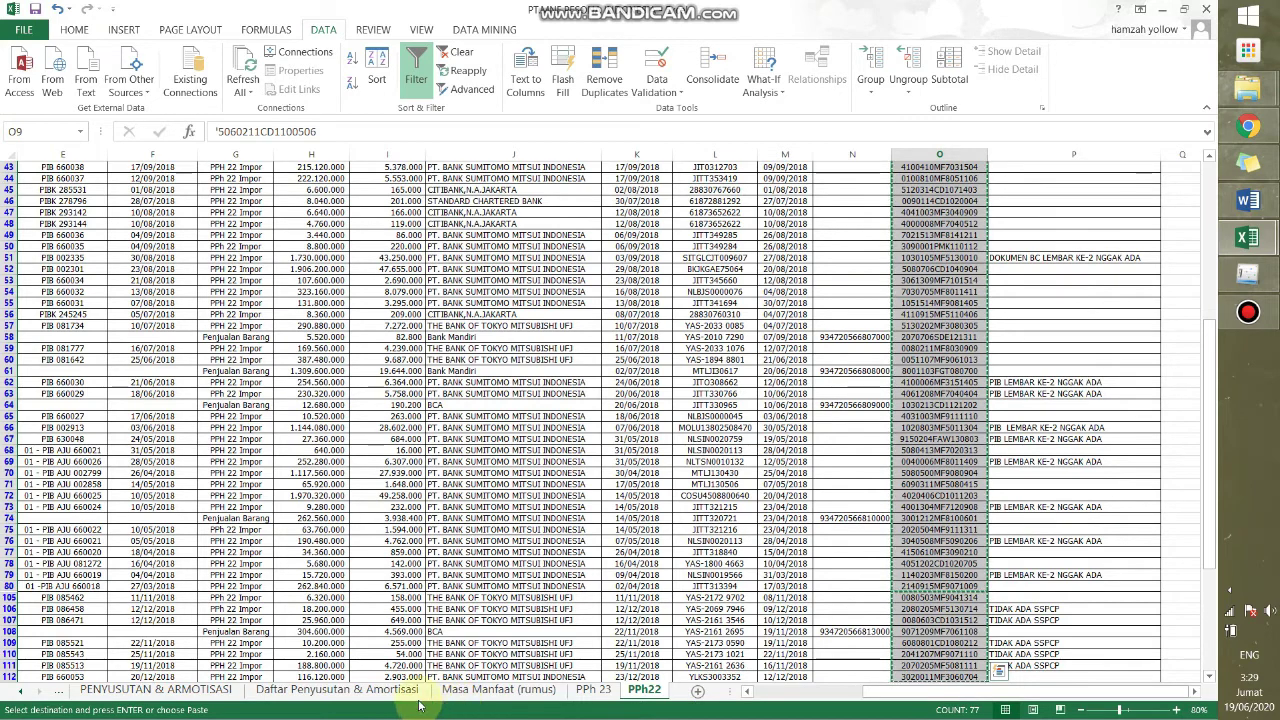
Return to the Contoh Data Impor Kredit Pajak DN workbook and paste the NTPN numbers into Nomor bukti potong/pungut from C6 down.
scroll(340, 605, "up", 5)
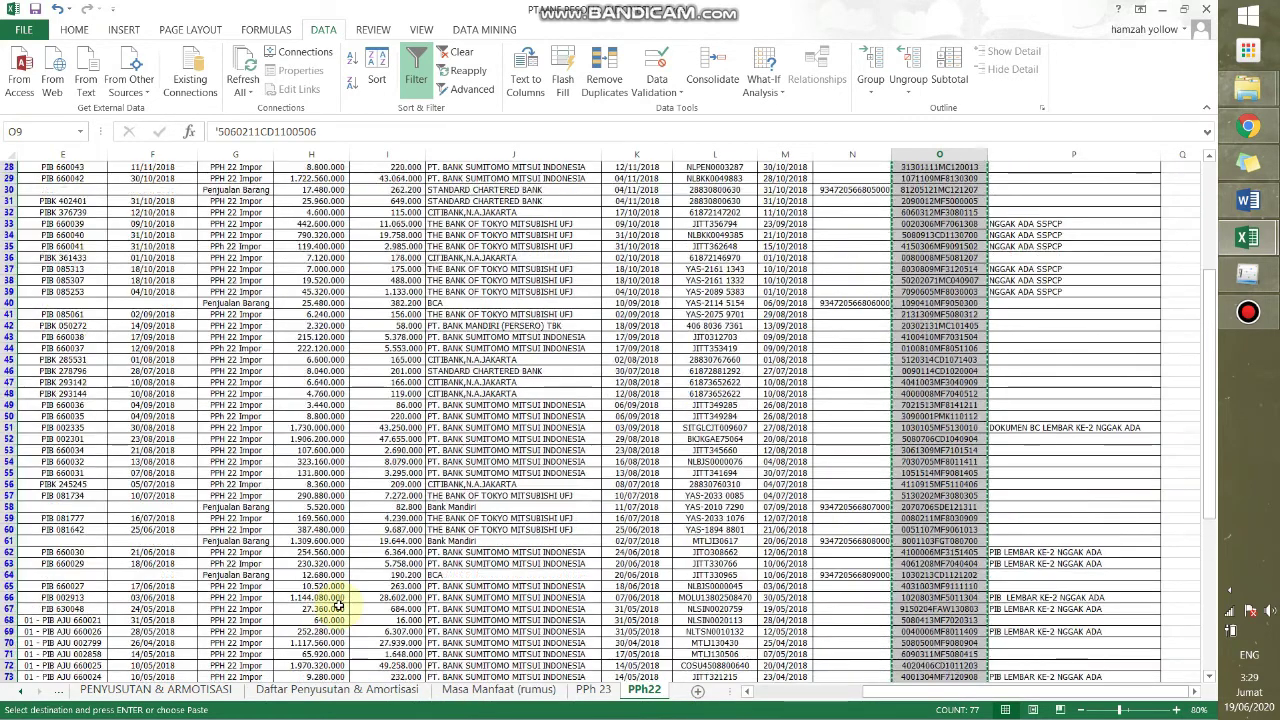
key("alt+Tab")
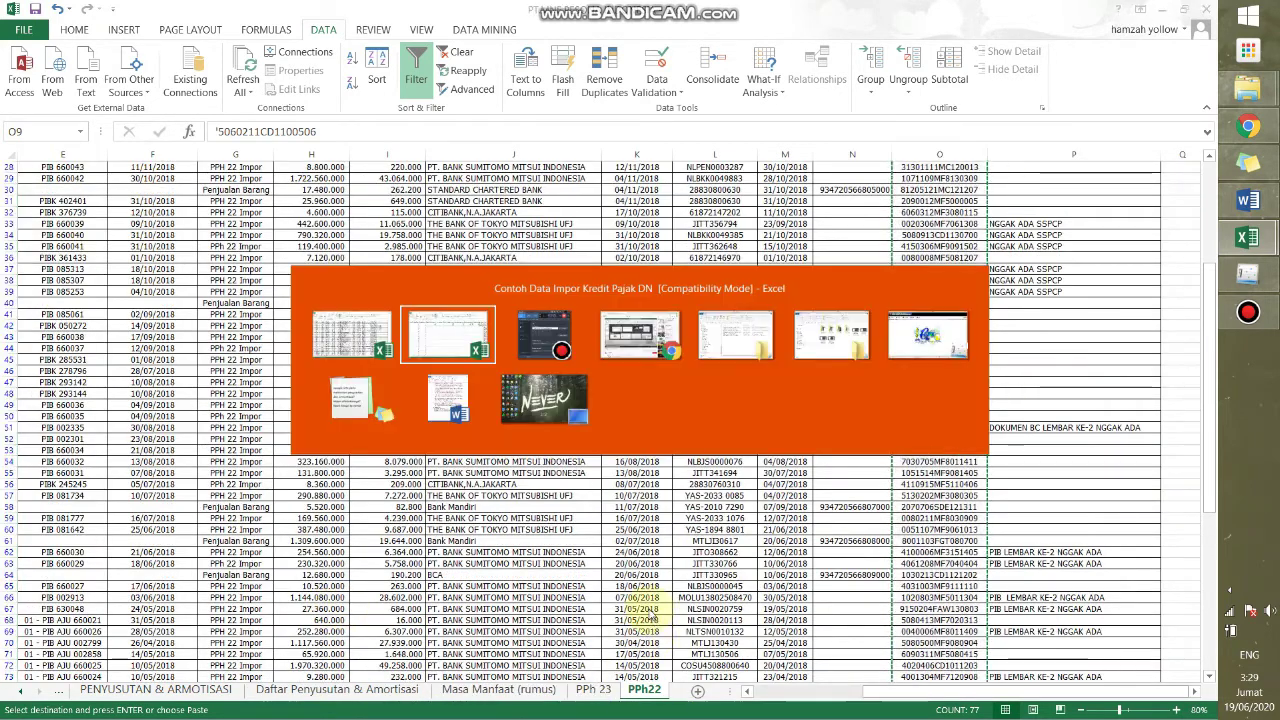
left_click(343, 240)
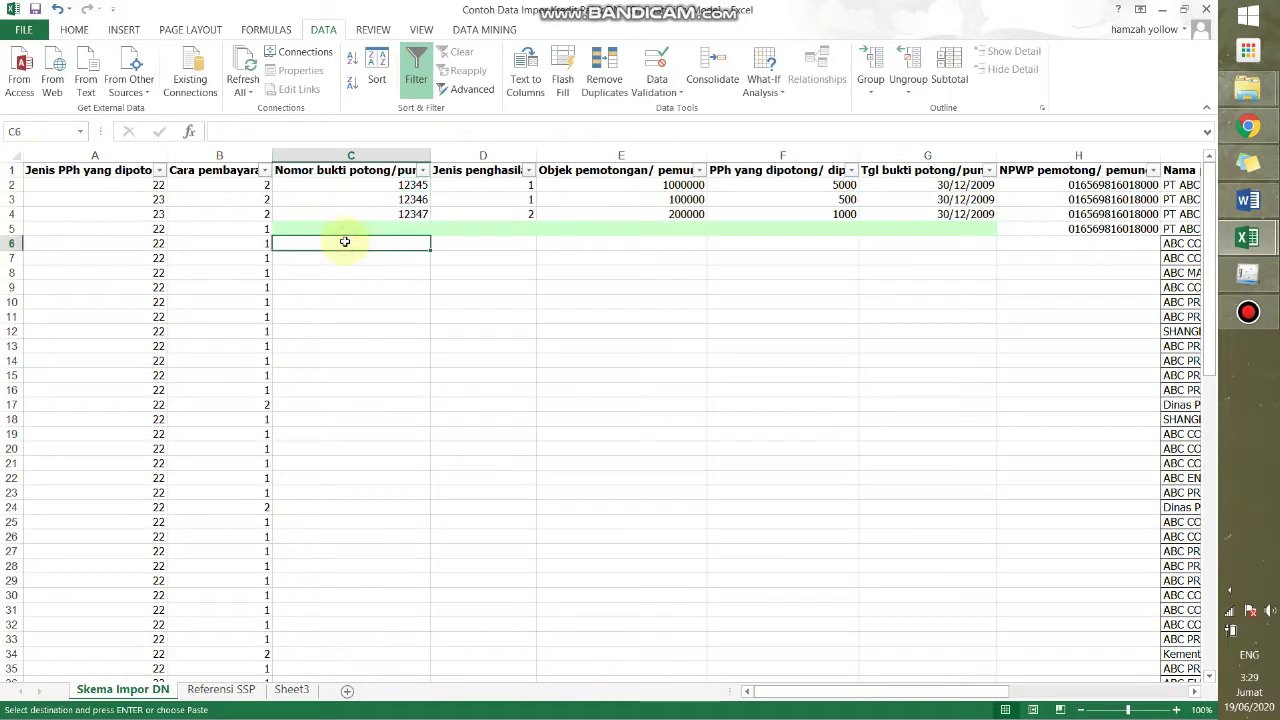
key("ctrl+v")
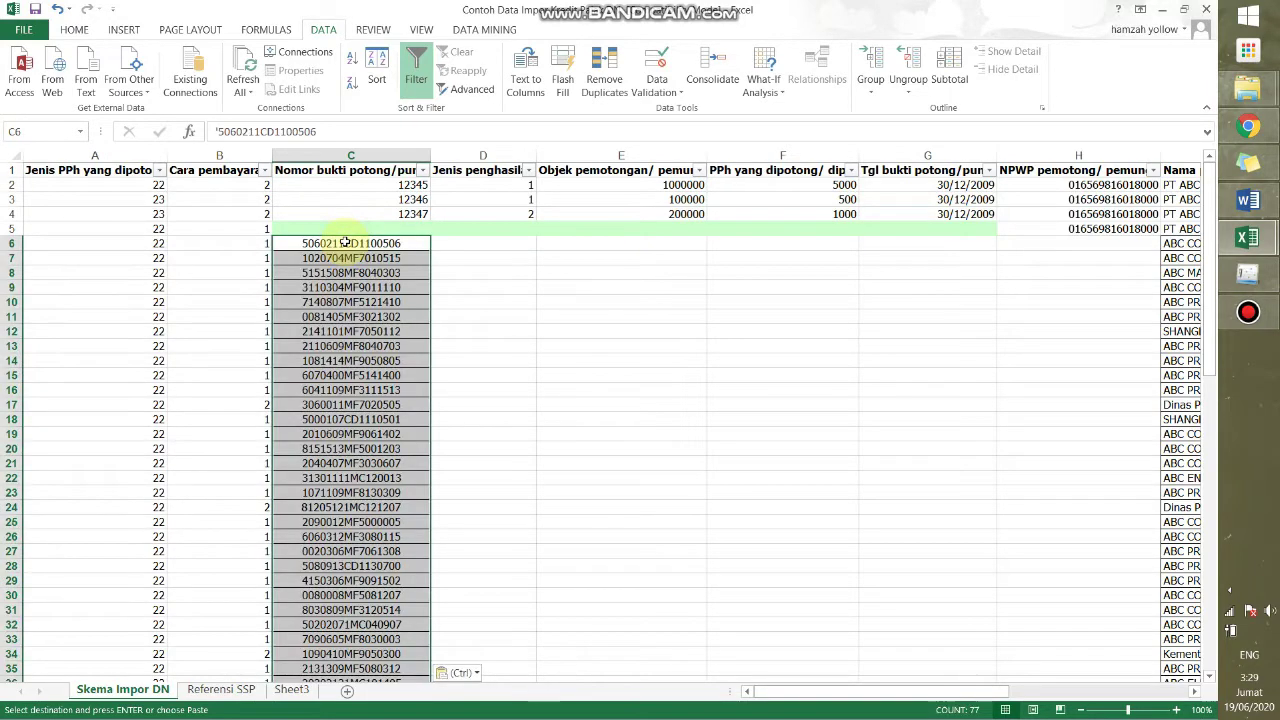
left_click(471, 300)
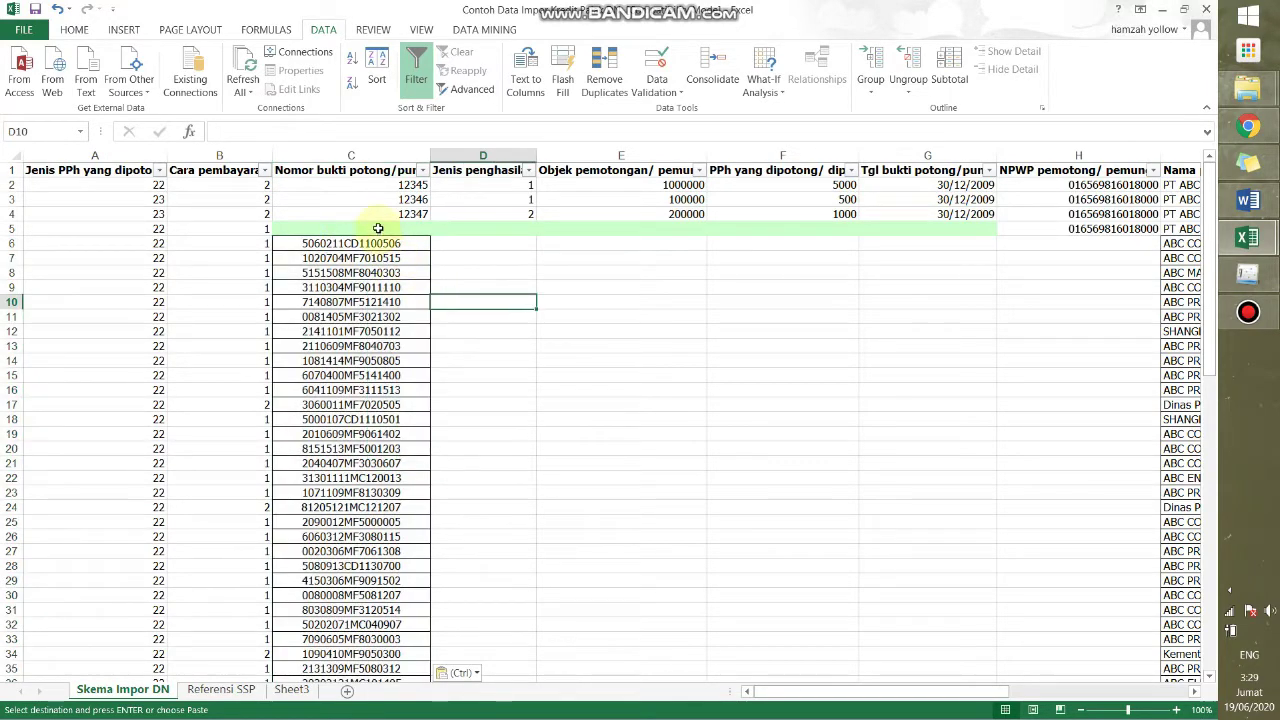
left_click(381, 241)
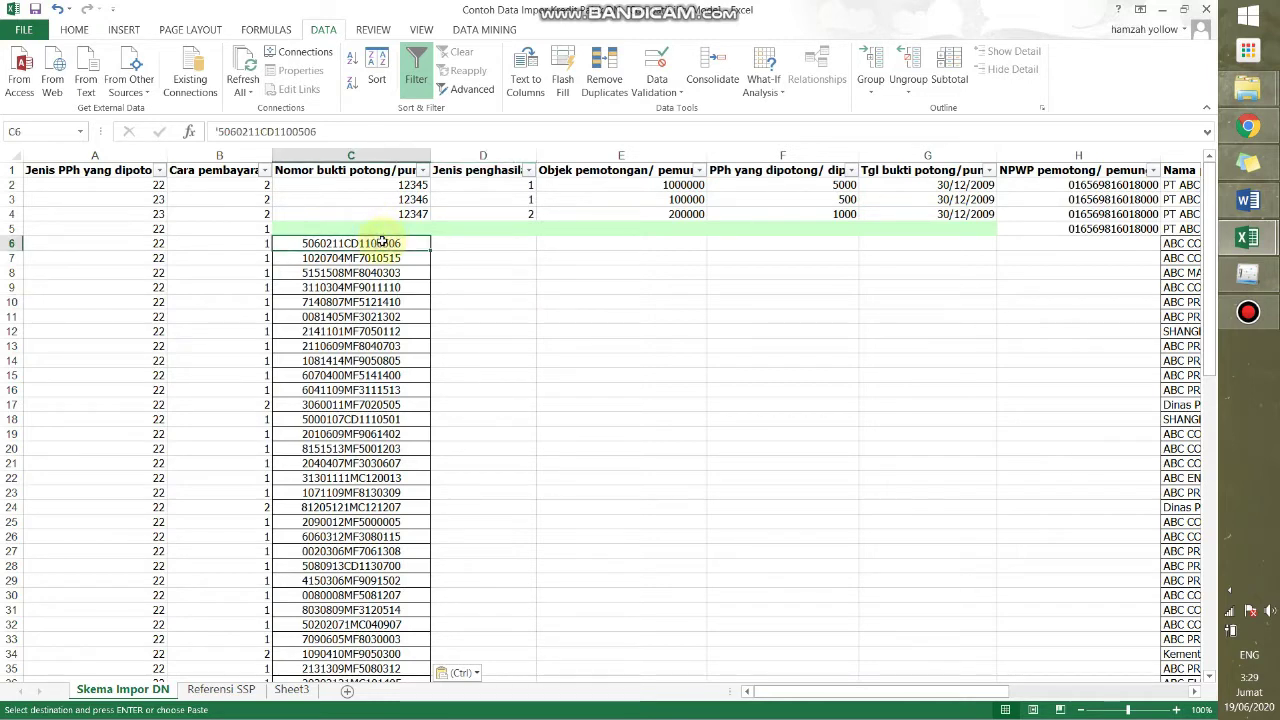
Examine row 6 across the columns from Nomor bukti potong/pungut to Nama pemotong/pemungut.
key("Right")
key("Right")
key("Right")
key("Right")
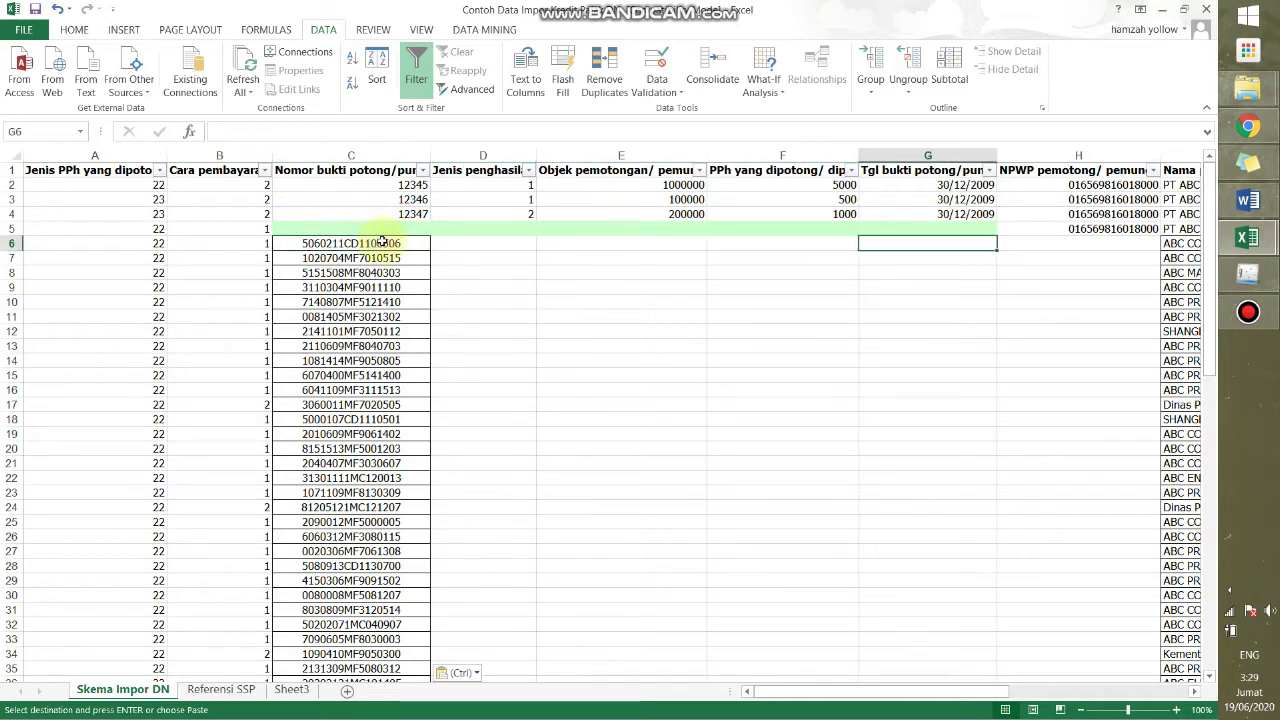
key("Right")
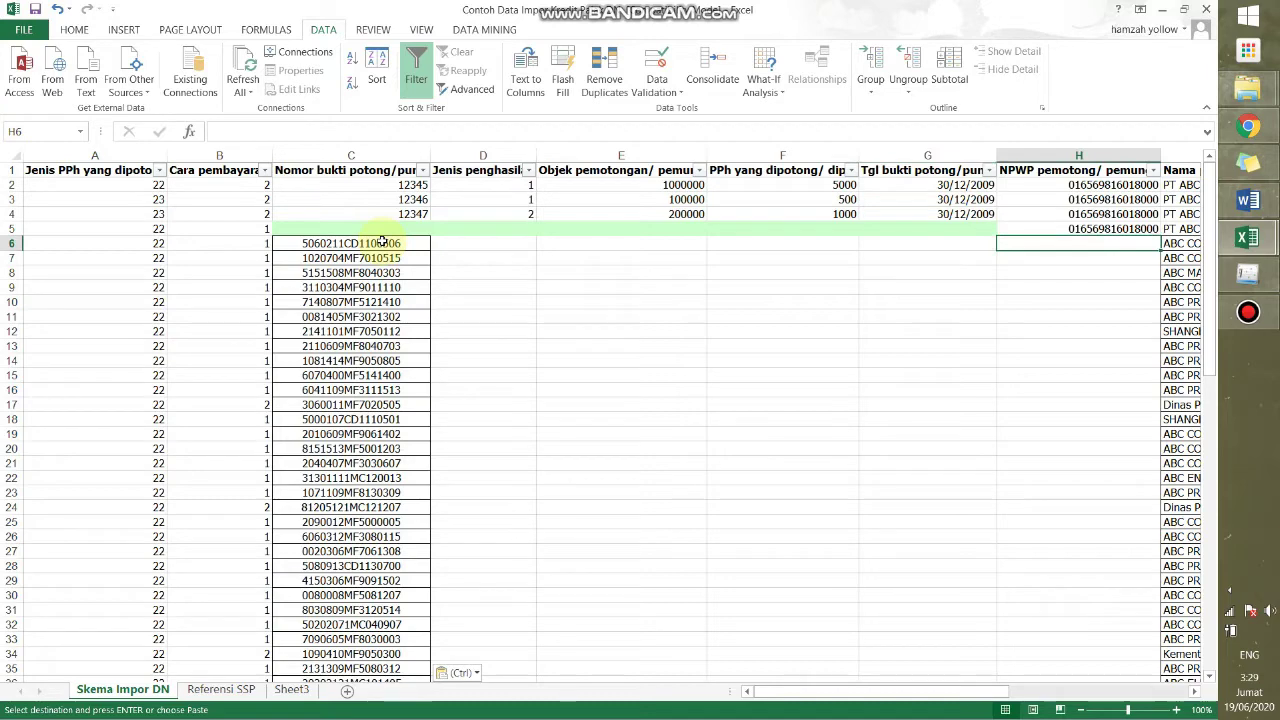
key("Right")
key("Left")
key("Left")
key("Left")
key("Left")
key("Left")
key("Left")
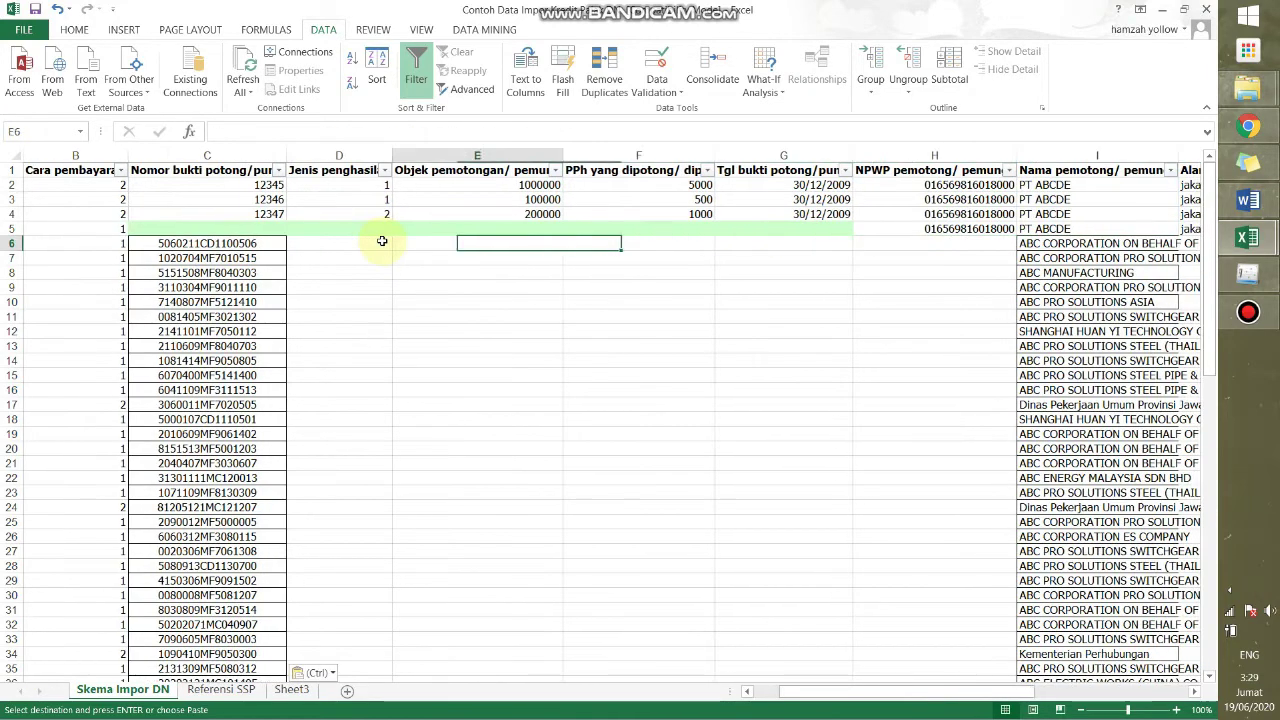
key("Right")
key("Right")
key("Right")
key("Right")
key("Right")
key("Right")
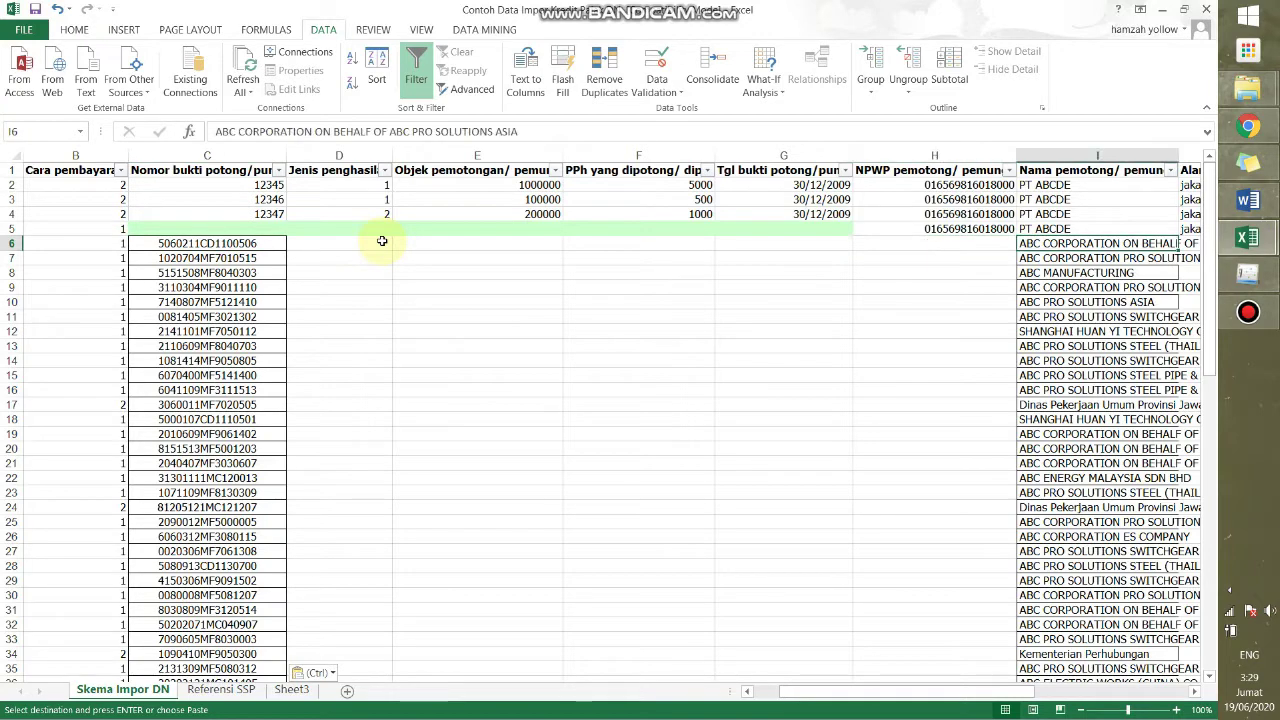
Filter Nama pemotong/pemungut to exclude Dinas Pekerjaan Umum Provinsi Jawa Timur, Kementerian Pekerjaan Umum, Kementerian Perhubungan and Kementerian Perindustrian.
left_click(1170, 170)
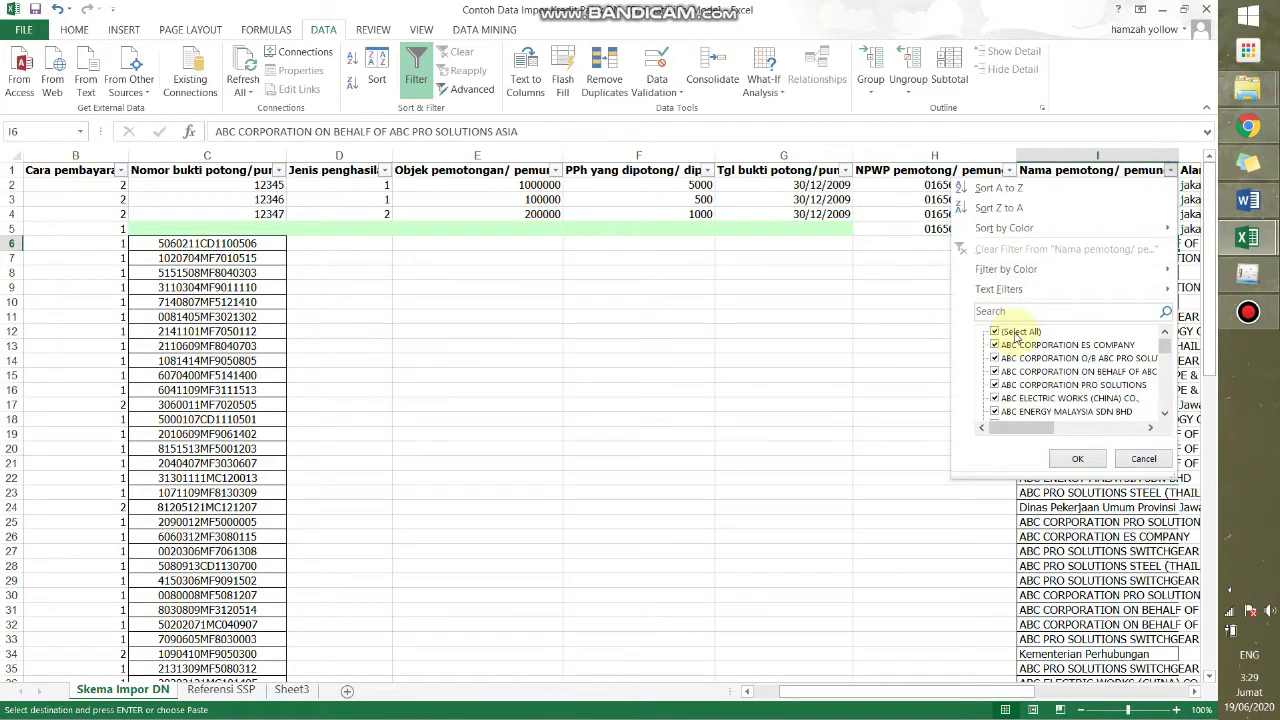
left_click(1015, 335)
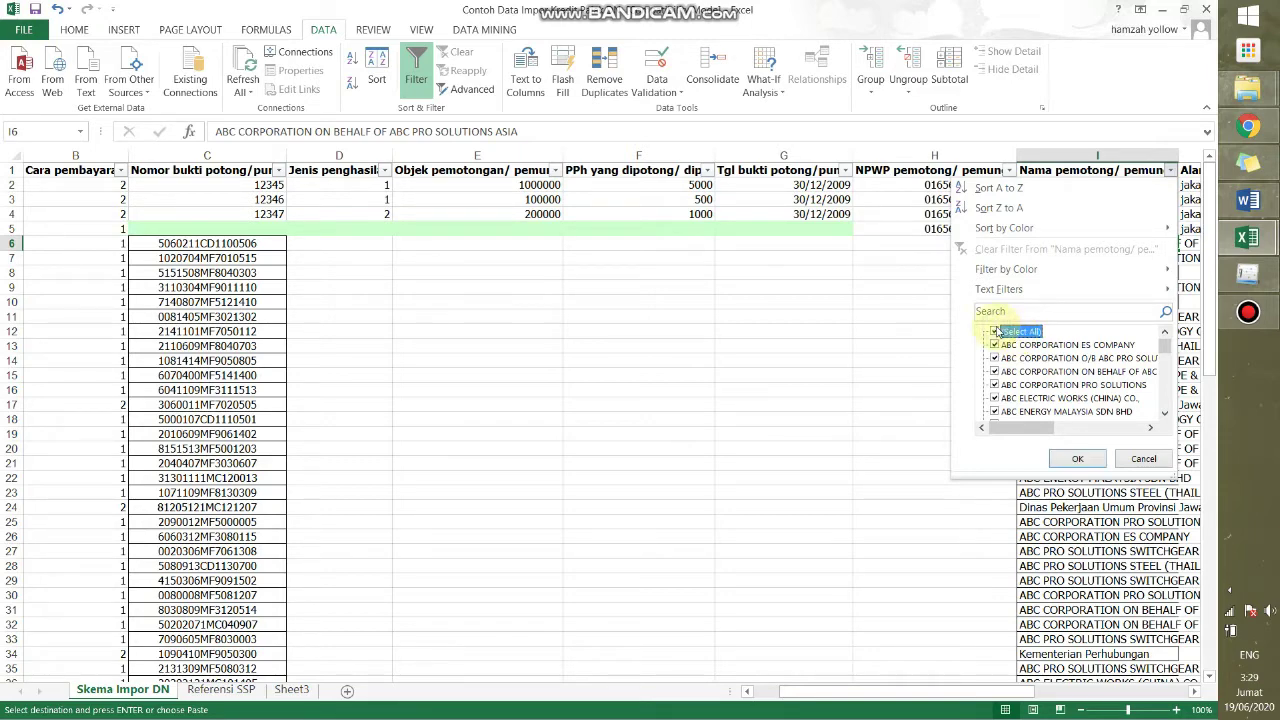
left_click(995, 333)
scroll(1000, 345, "down", 5)
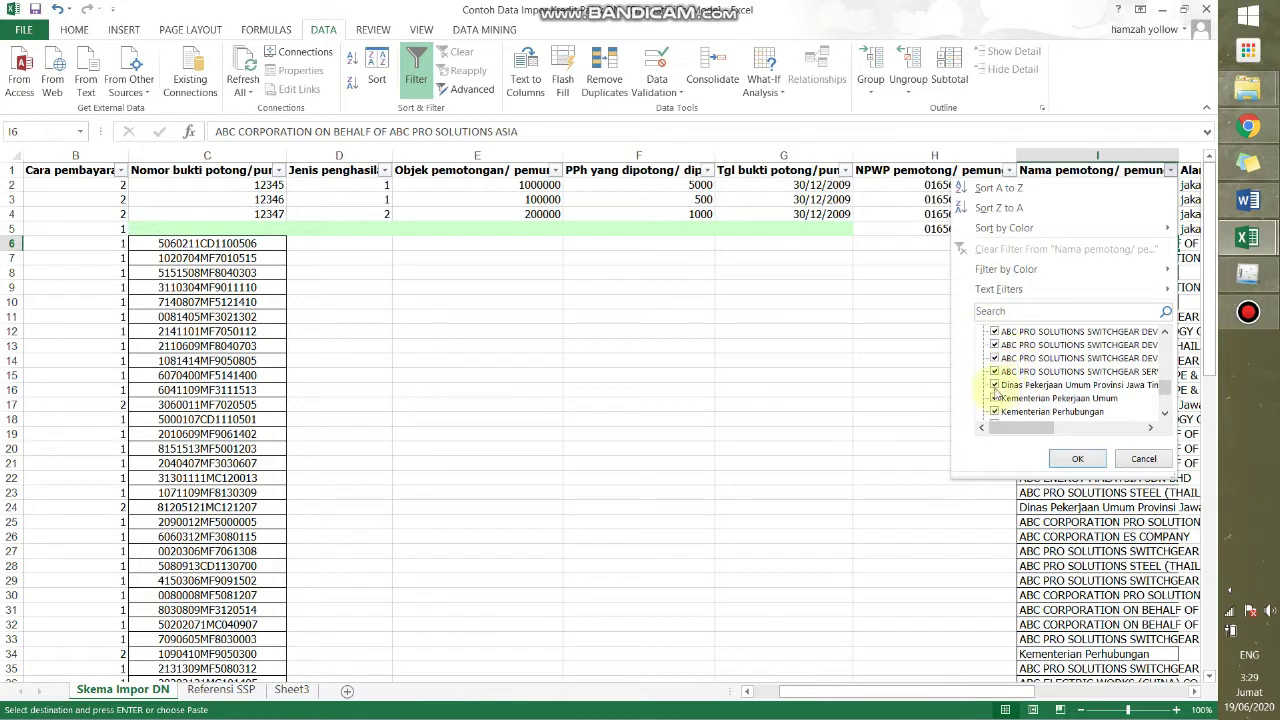
left_click(995, 385)
left_click(995, 398)
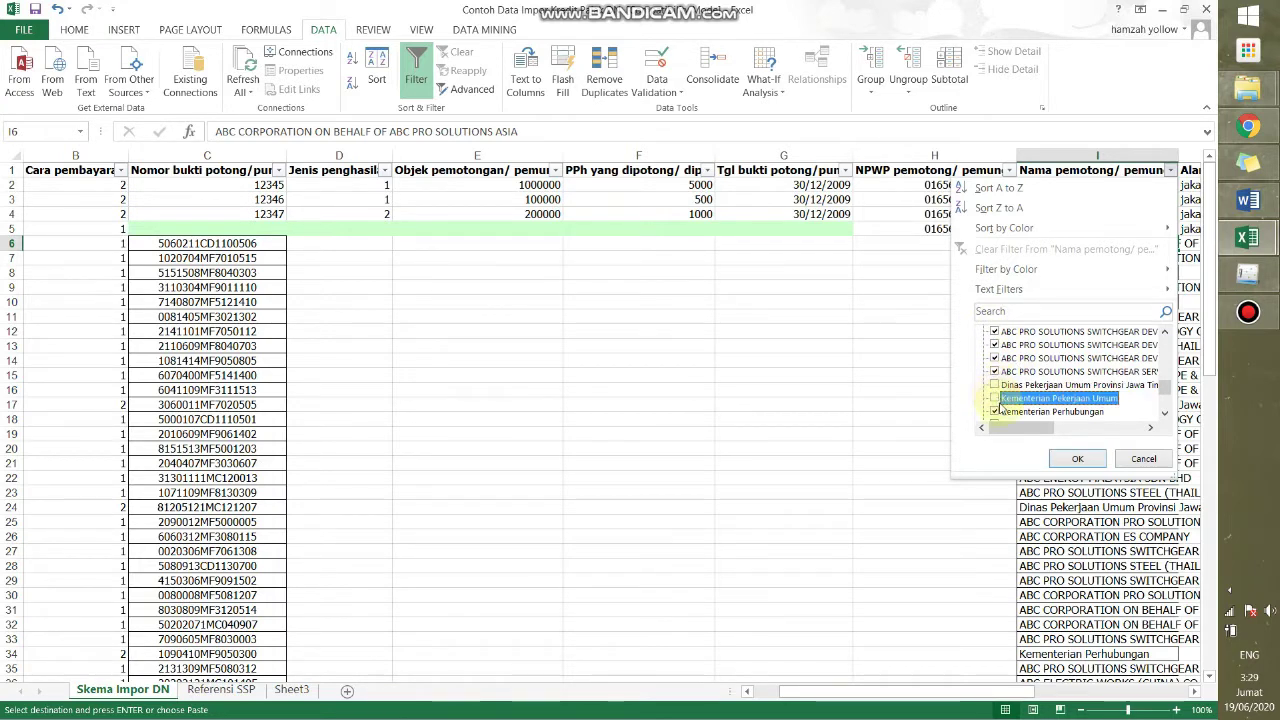
scroll(1001, 403, "down", 2)
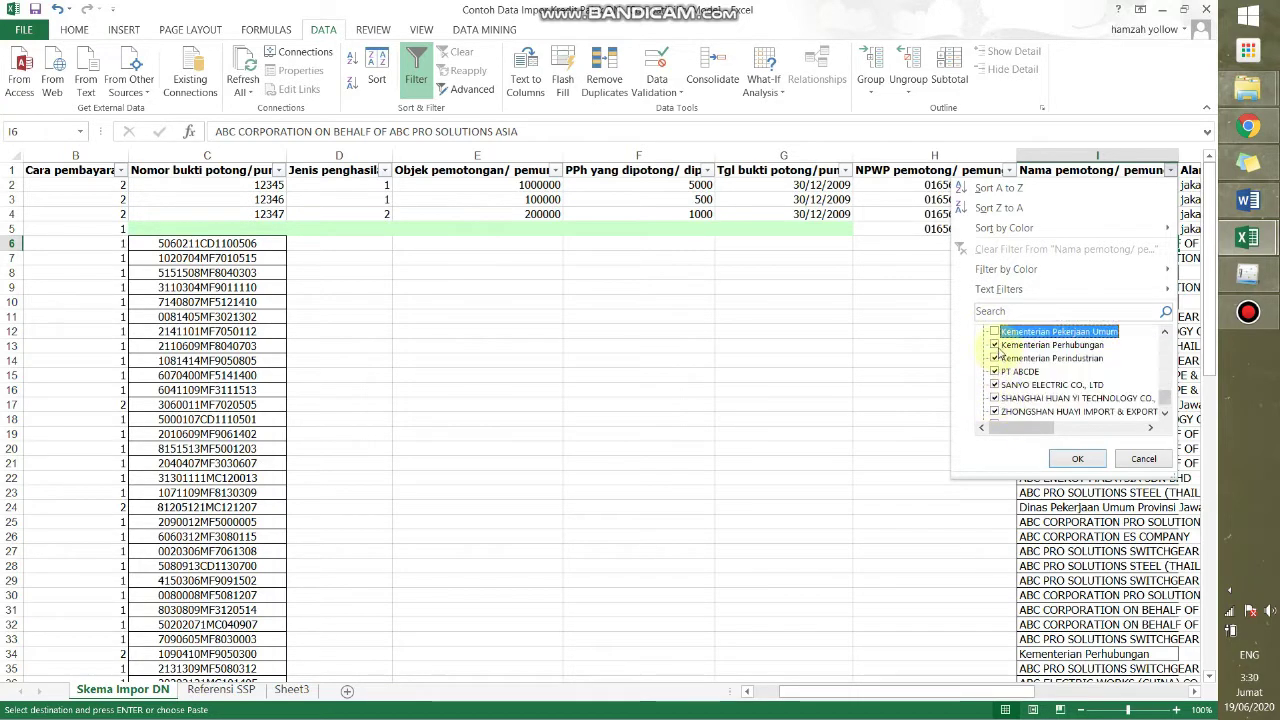
left_click(995, 345)
left_click(995, 358)
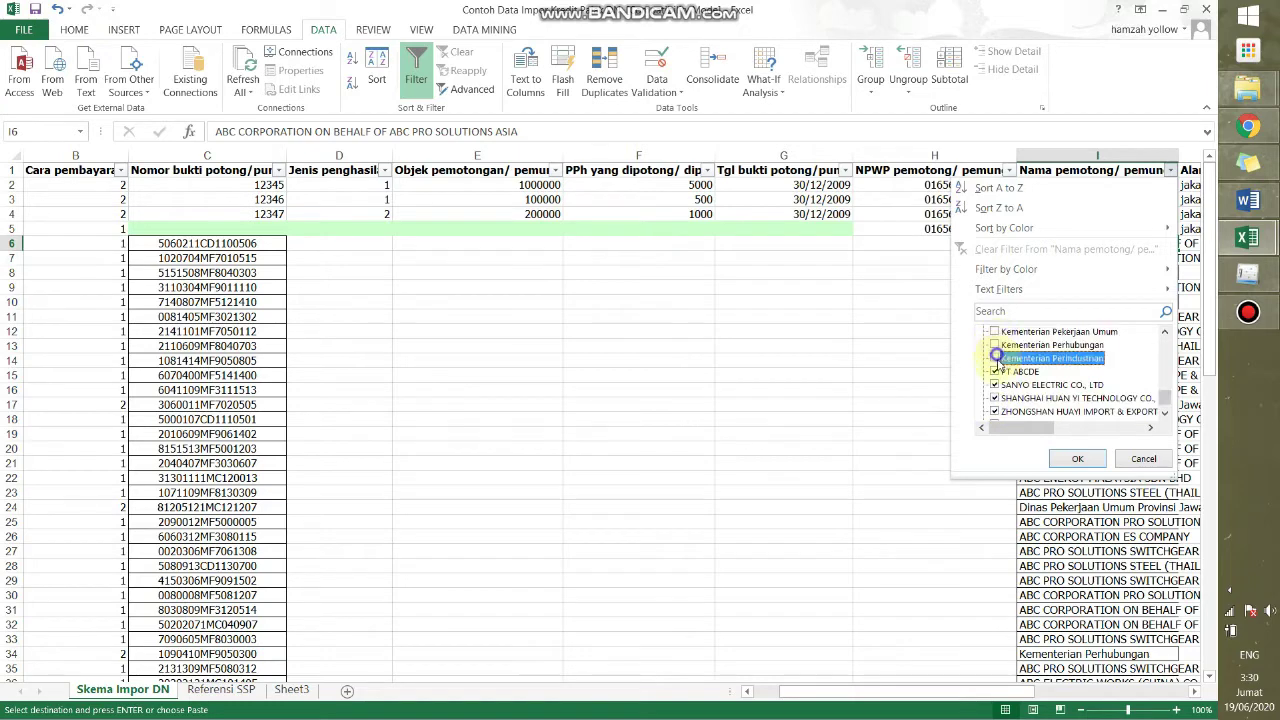
left_click(1081, 460)
Clear the Nomor bukti potong/pungut values in the filtered rows from C6 down to the last record.
left_click(520, 293)
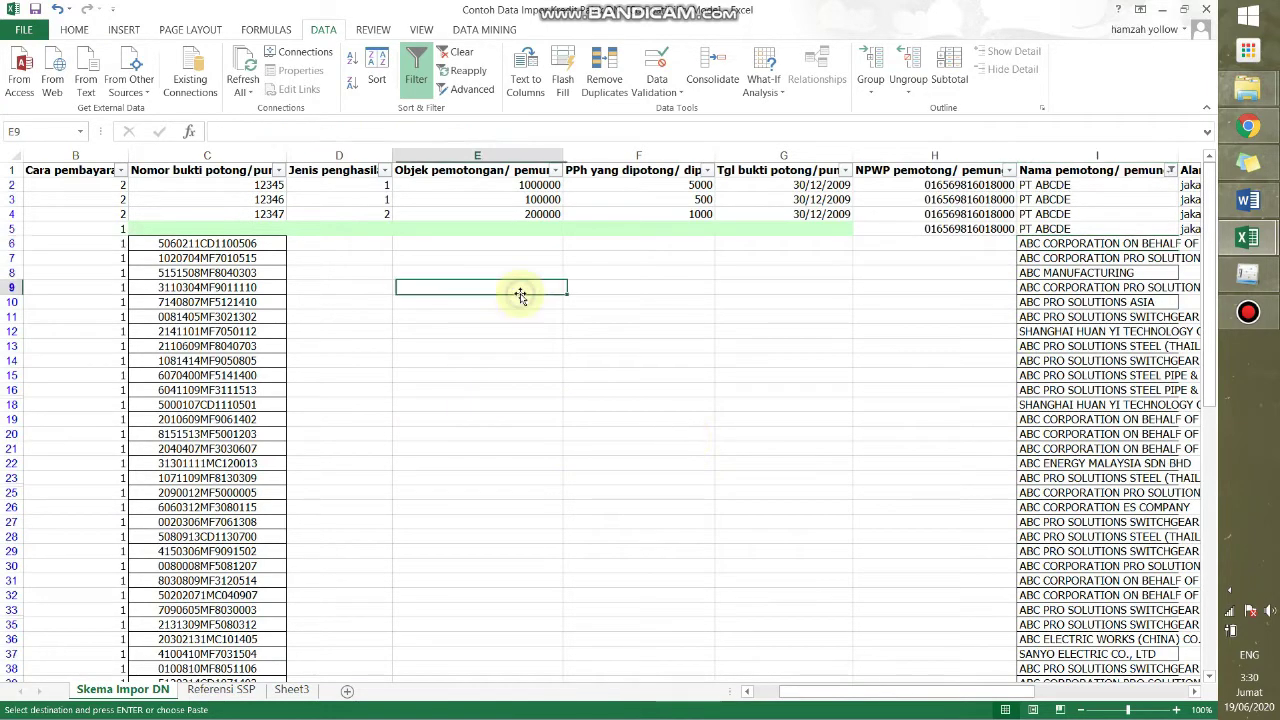
key("Left")
key("Left")
key("Up")
key("Up")
key("Up")
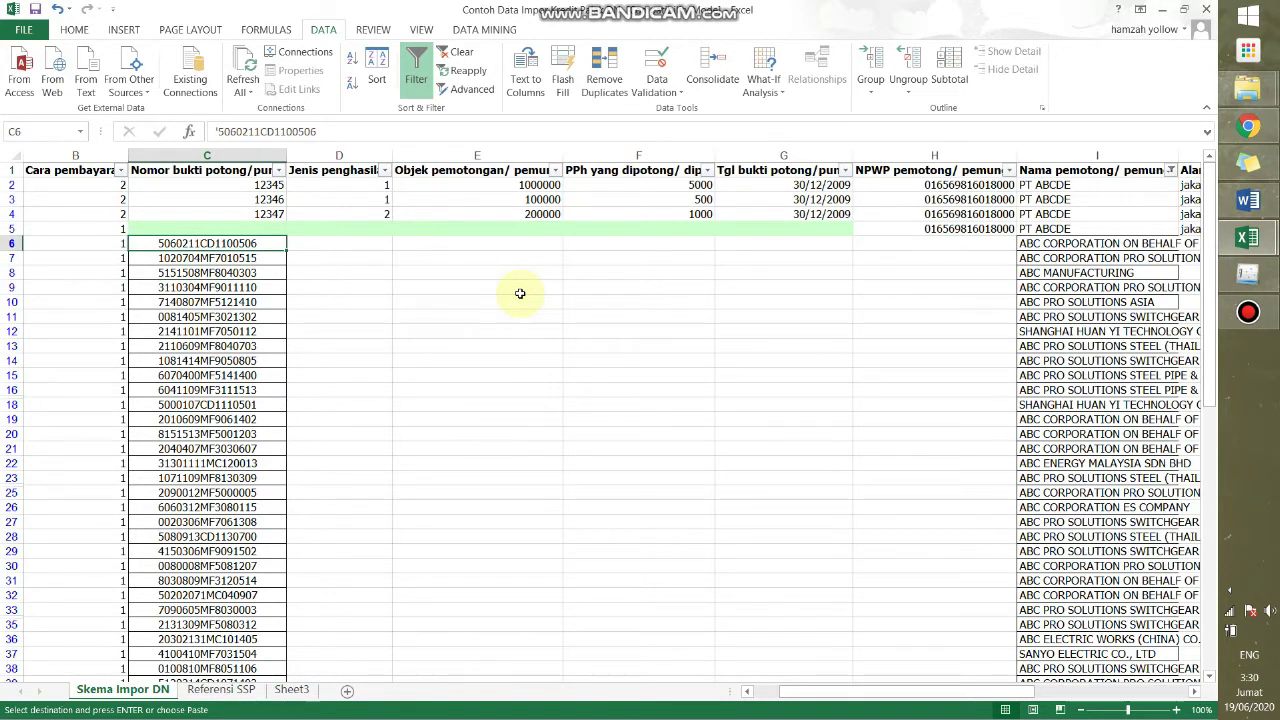
key("ctrl+shift+Down")
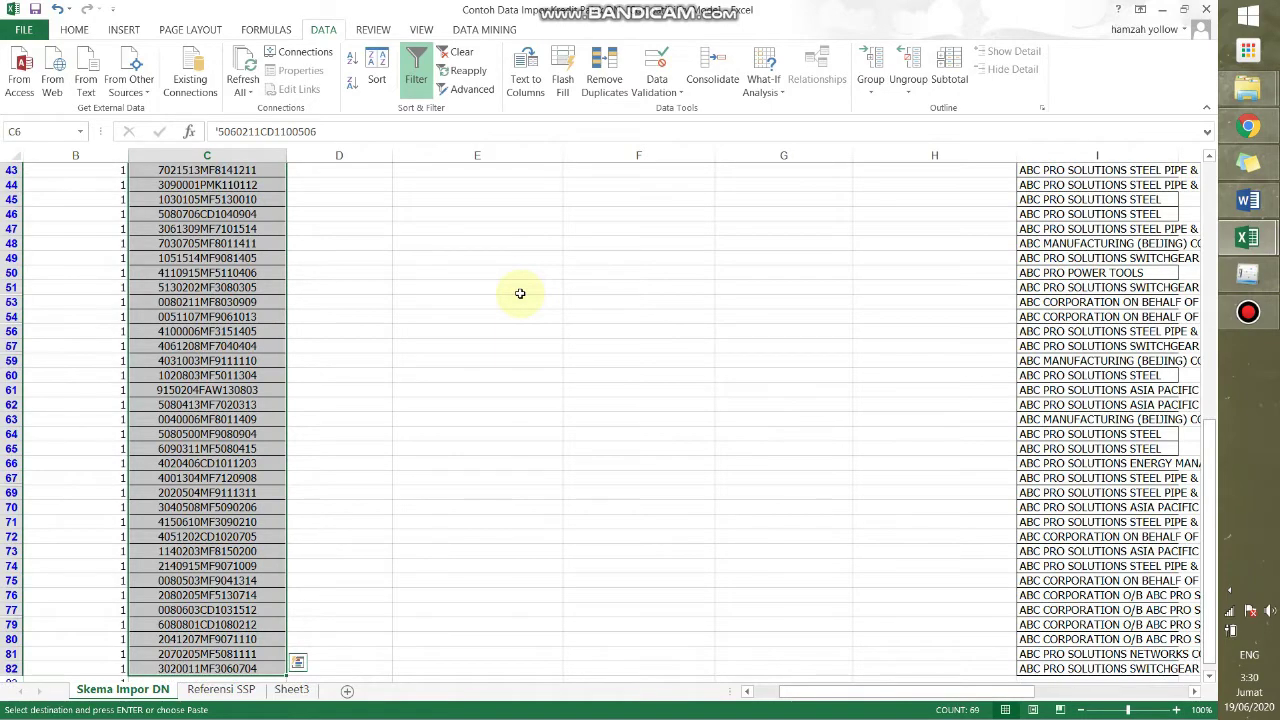
key("Delete")
Check the Nomor bukti potong/pungut and Jenis penghasilan columns through all filtered rows down to the end of the data and back.
key("Down")
key("Down")
key("Down")
key("Down")
key("Down")
key("Down")
key("Down")
key("Down")
key("Down")
key("Down")
key("Down")
key("Down")
key("Down")
key("Down")
key("Down")
key("Down")
key("Down")
key("Down")
key("Down")
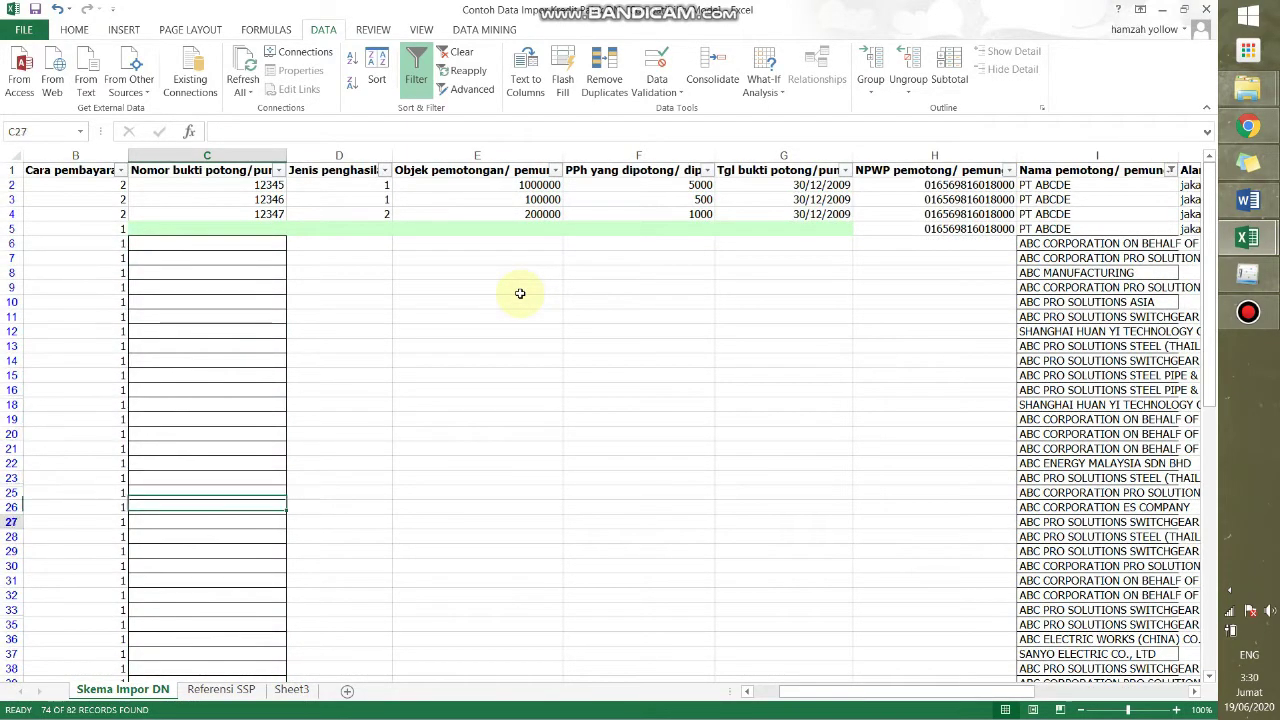
key("Down")
key("Down")
key("Down")
key("Down")
key("Down")
key("Down")
key("Down")
key("Down")
key("Down")
key("Down")
key("Down")
key("Down")
key("Down")
key("Down")
key("Down")
key("Down")
key("Down")
key("Down")
key("Down")
key("Down")
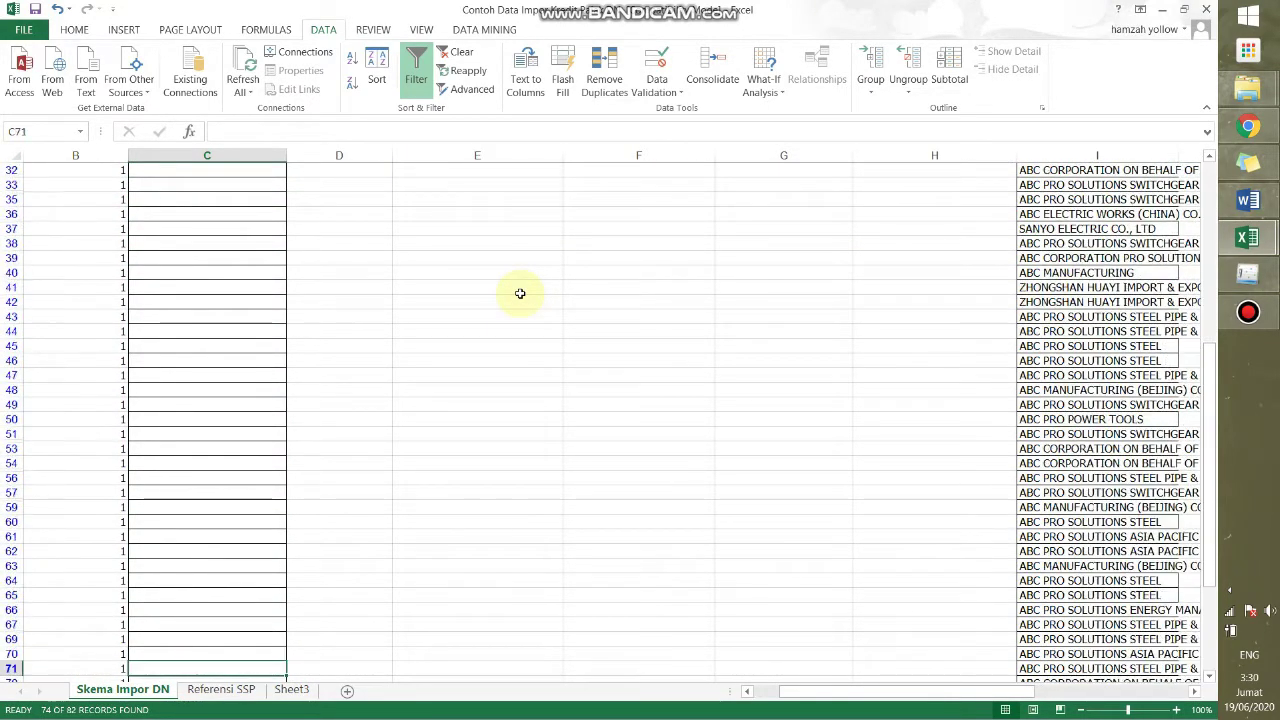
key("Down")
key("Down")
key("Down")
key("Down")
key("Down")
key("Down")
key("Down")
key("Down")
key("Down")
key("Down")
key("Down")
key("Down")
key("Down")
key("Down")
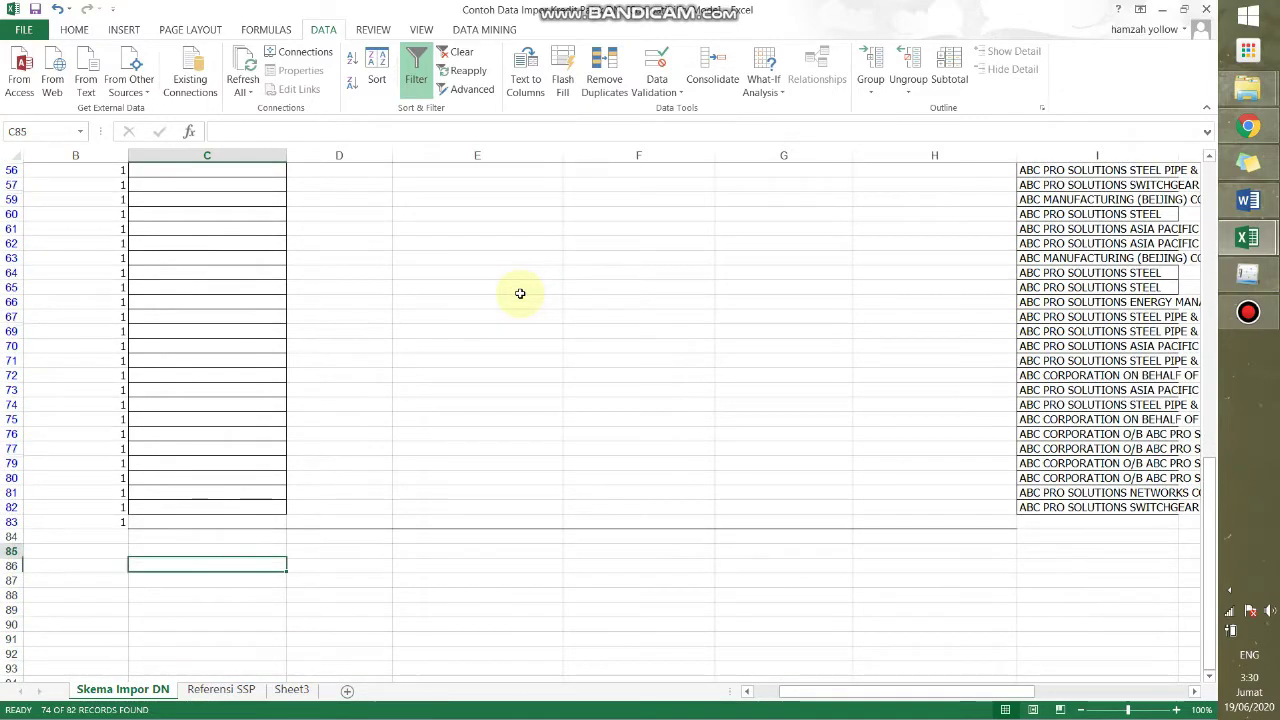
key("Up")
key("Up")
key("Up")
key("Up")
key("Up")
key("Up")
key("Up")
key("Up")
key("Up")
key("Right")
key("Up")
key("Up")
key("Up")
key("Up")
key("Up")
key("Up")
key("Up")
key("Up")
key("Up")
key("Up")
key("Up")
key("Up")
key("Up")
key("Up")
key("Up")
key("Up")
key("Up")
key("Up")
key("Up")
key("Up")
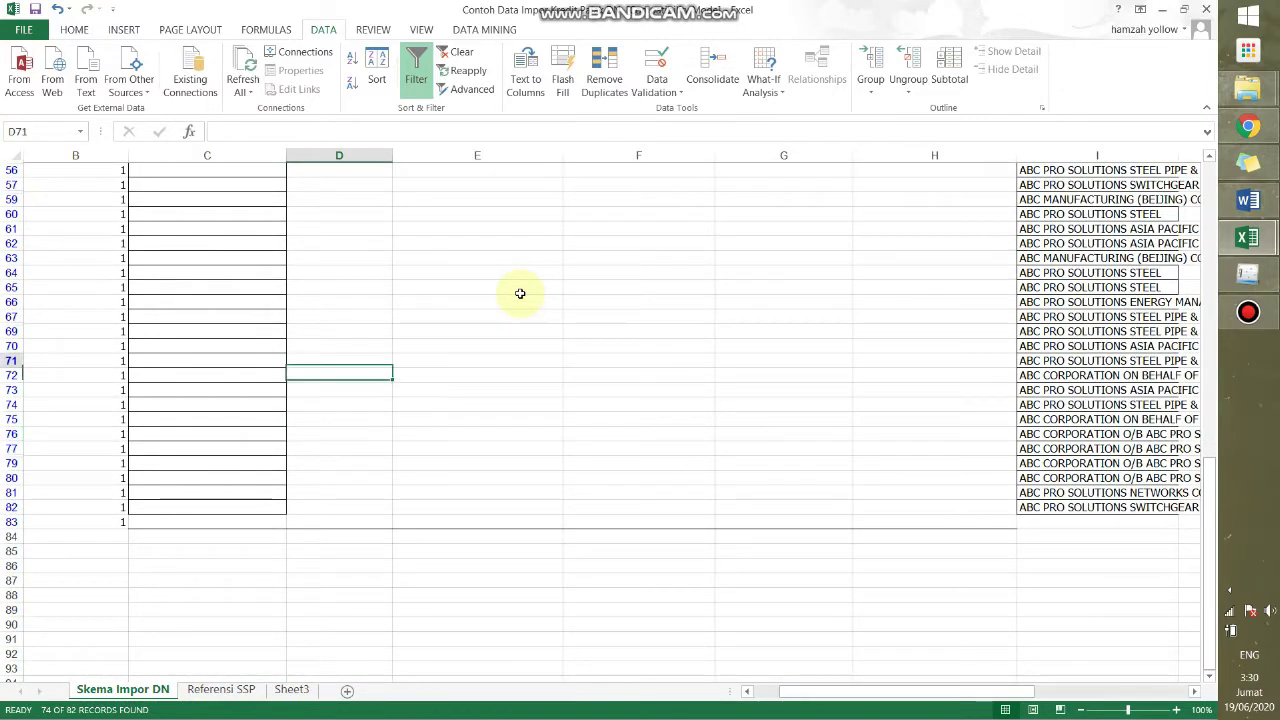
key("Up")
key("Up")
key("Up")
key("Up")
key("Up")
key("Up")
key("Up")
key("Up")
key("Up")
key("Up")
key("Up")
key("Up")
key("Up")
key("Up")
key("Up")
key("Up")
key("Up")
key("Up")
key("Up")
key("Up")
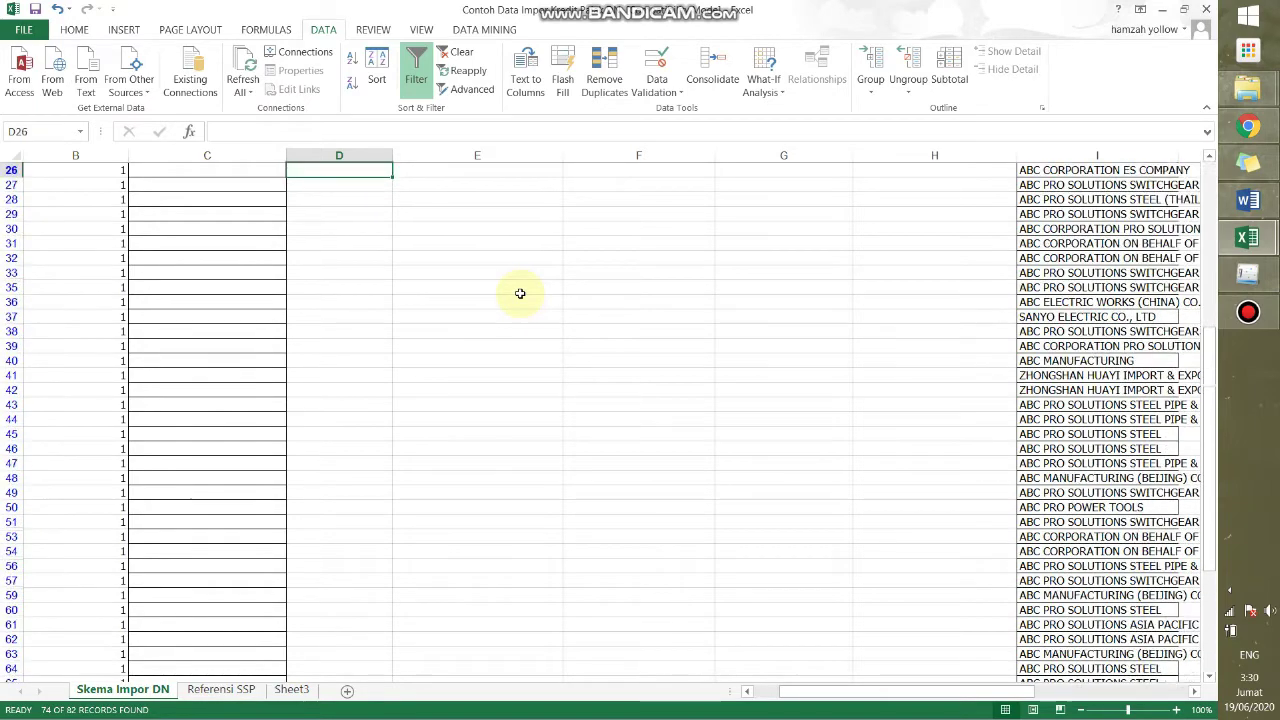
key("Up")
Reset the Nama pemotong/pemungut filter to select all names.
key("Right")
key("Right")
key("Right")
key("Right")
key("Right")
key("Right")
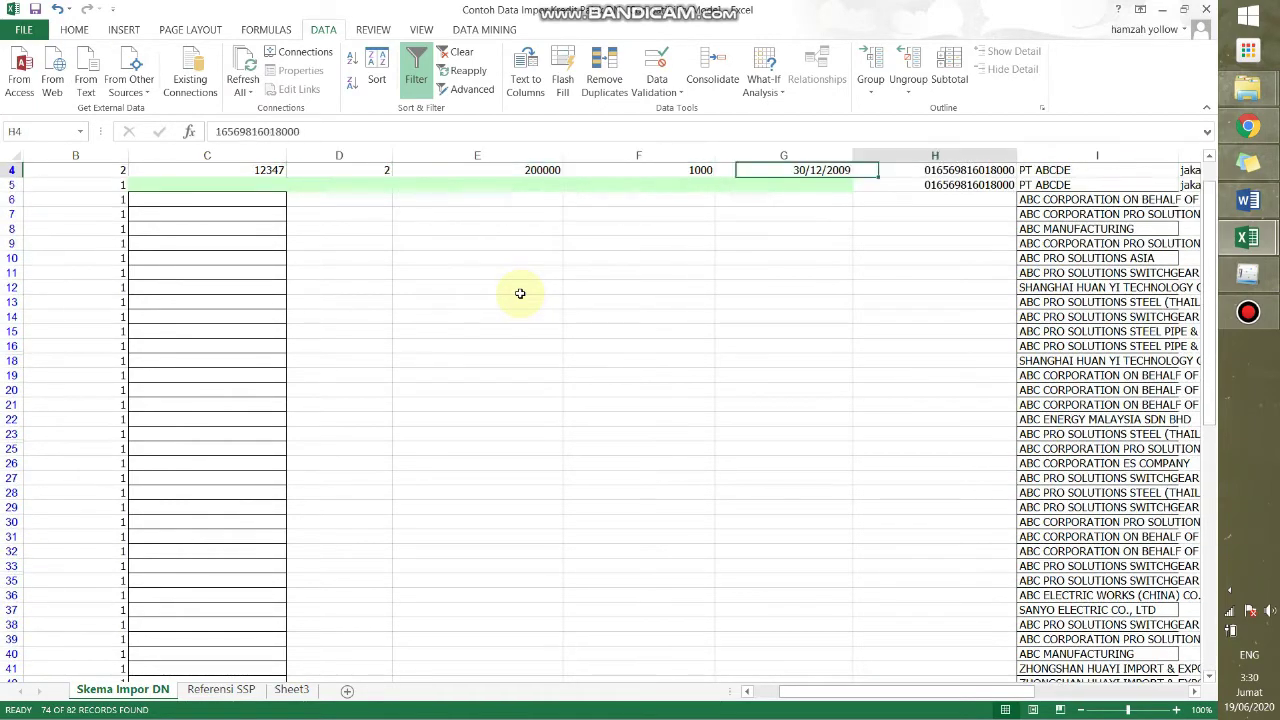
key("Up")
key("Up")
key("Up")
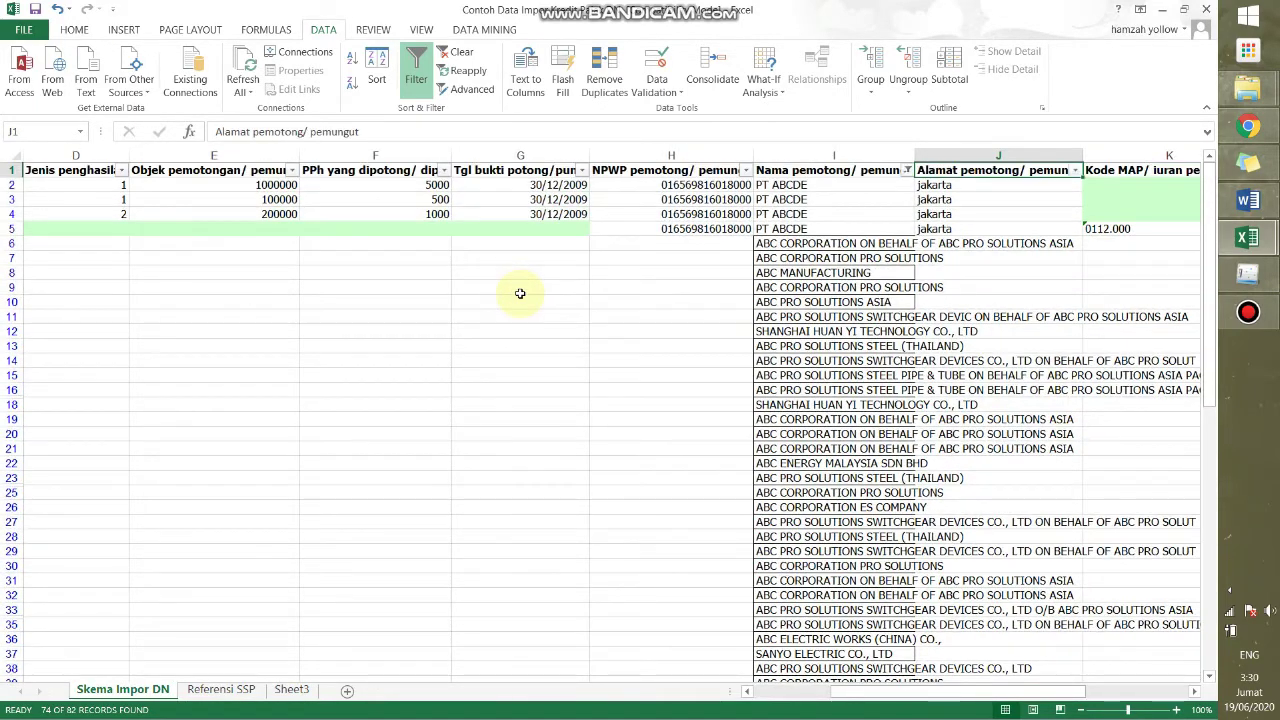
left_click(907, 170)
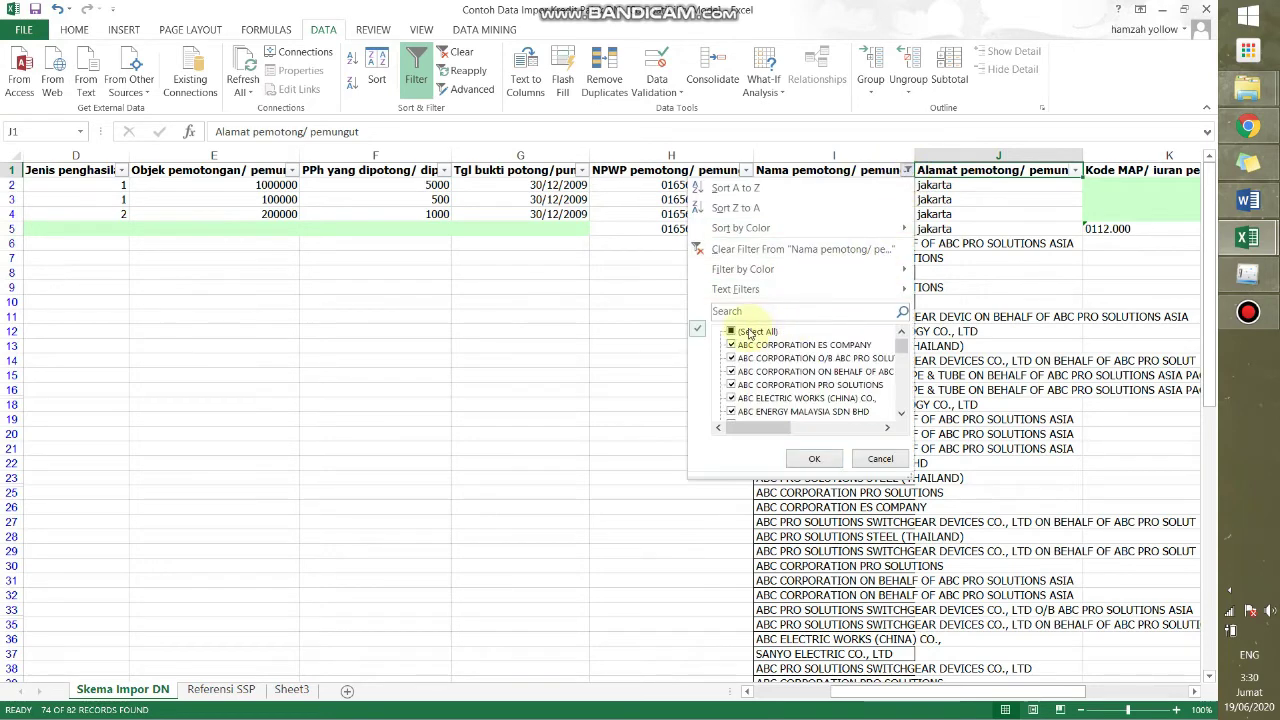
left_click(750, 332)
left_click(814, 458)
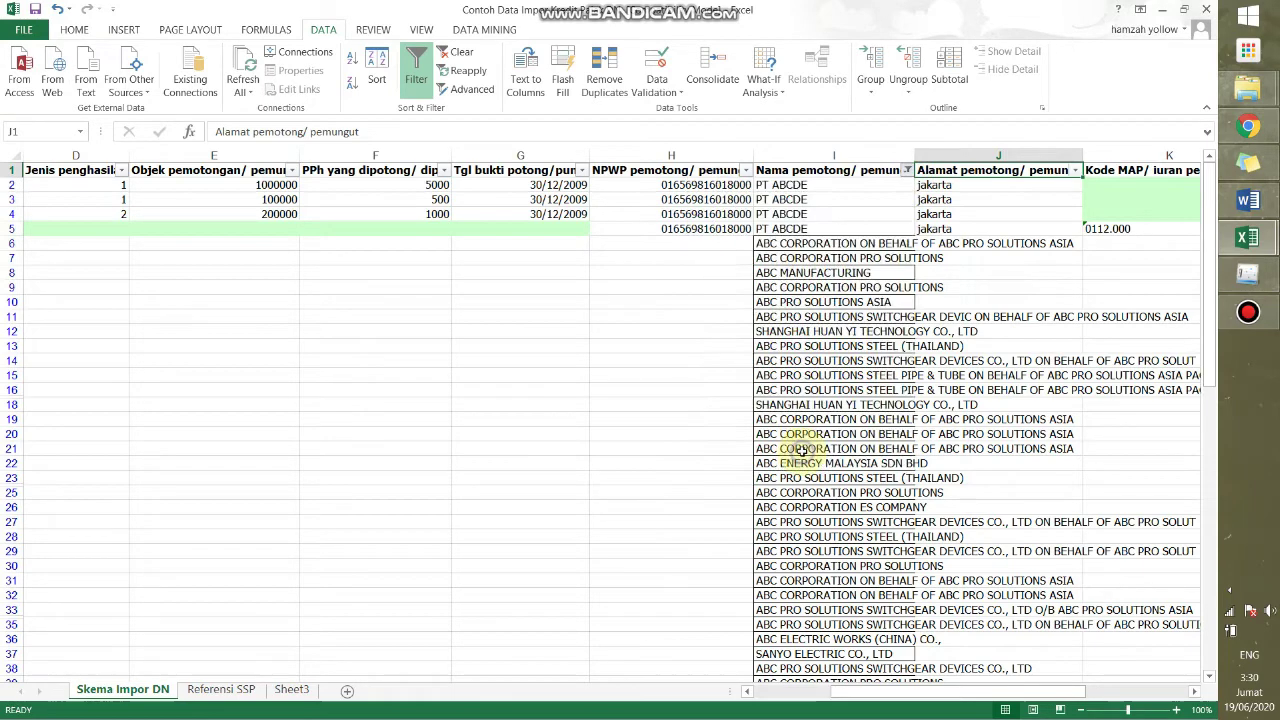
Read the comment on the Jenis penghasilan header listing the income codes for PPh 22 and Pasal 23.
left_click(750, 332)
key("Left")
key("Left")
key("Left")
key("Left")
key("Left")
key("Left")
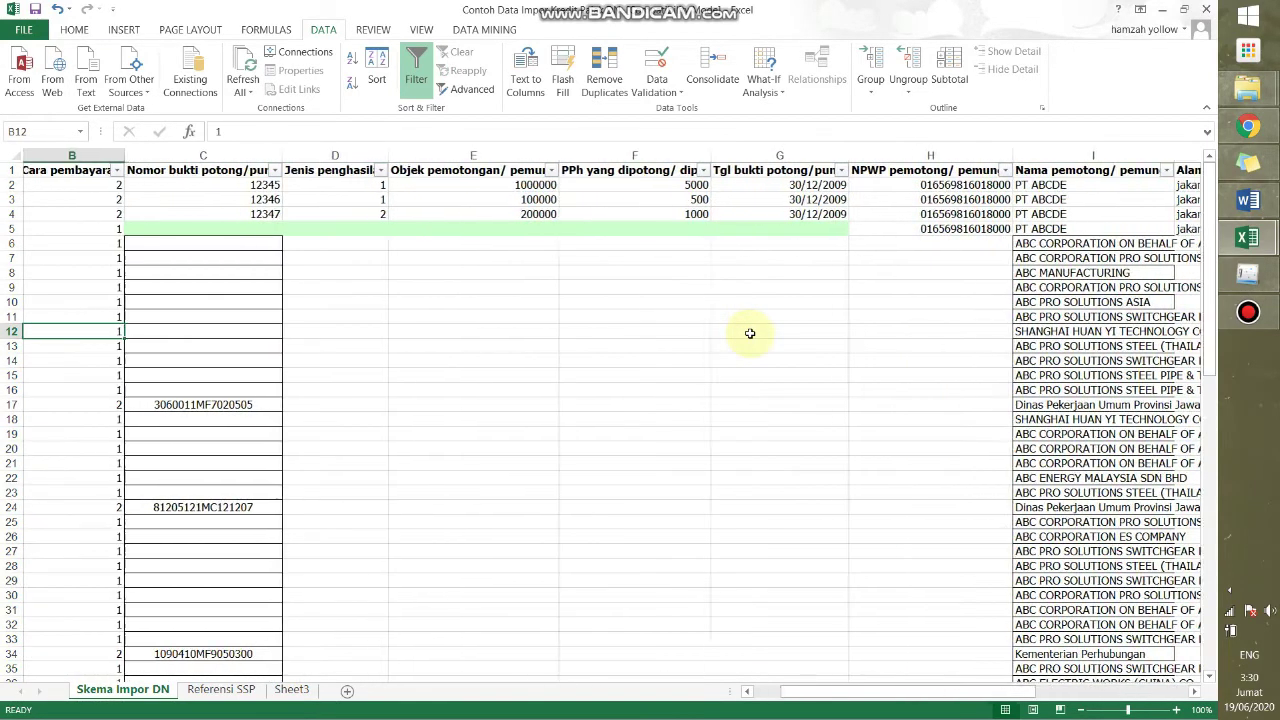
key("Right")
key("Right")
key("Up")
key("Up")
key("Up")
key("Up")
key("Up")
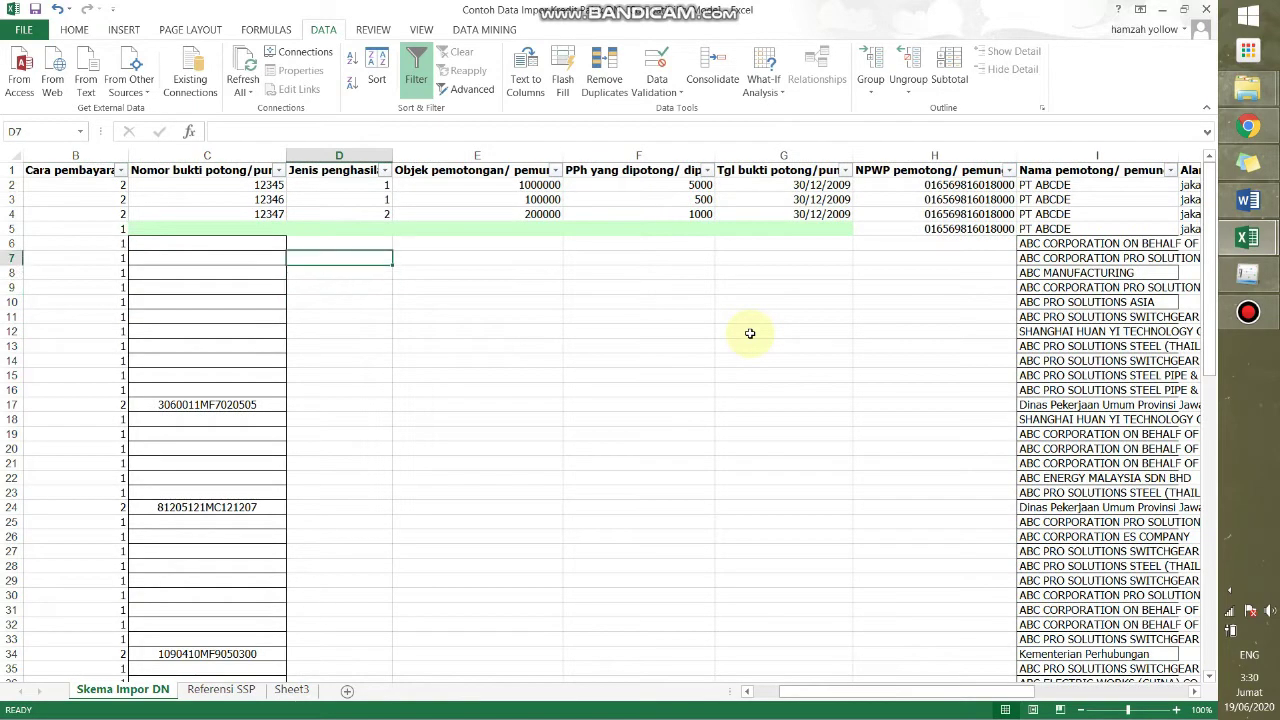
key("Up")
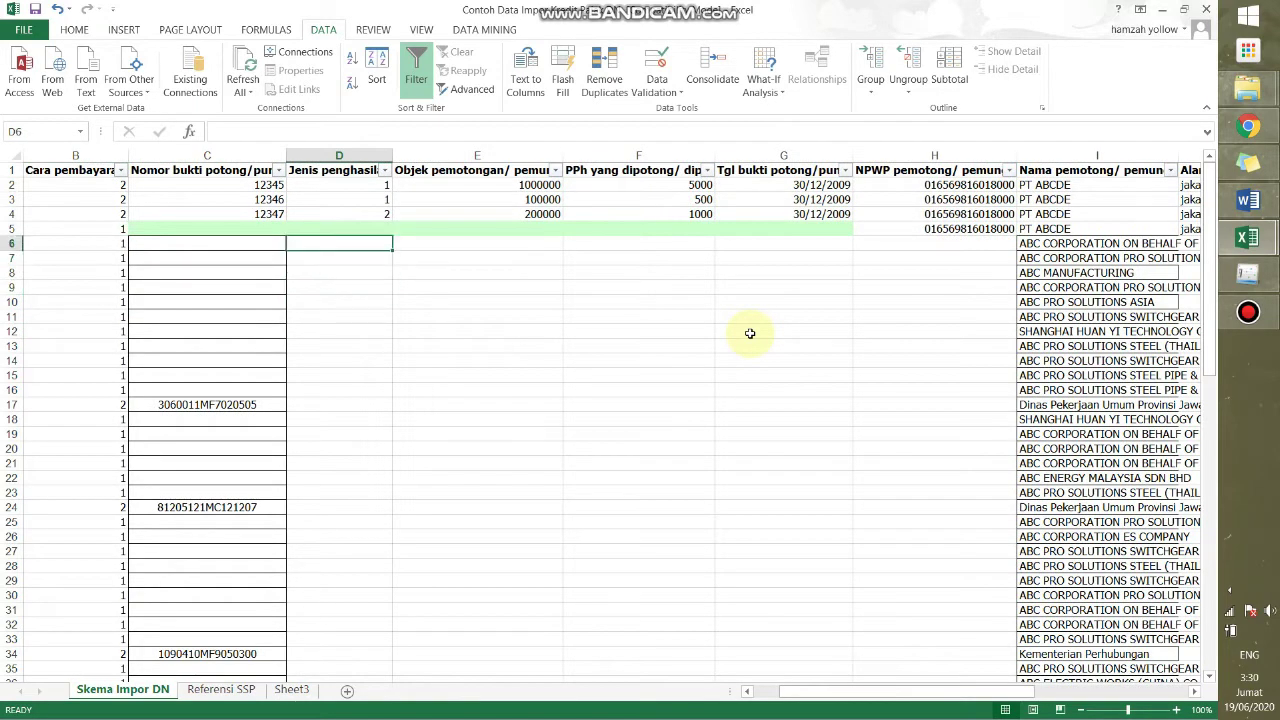
key("Up")
key("Up")
key("Up")
key("Up")
key("Up")
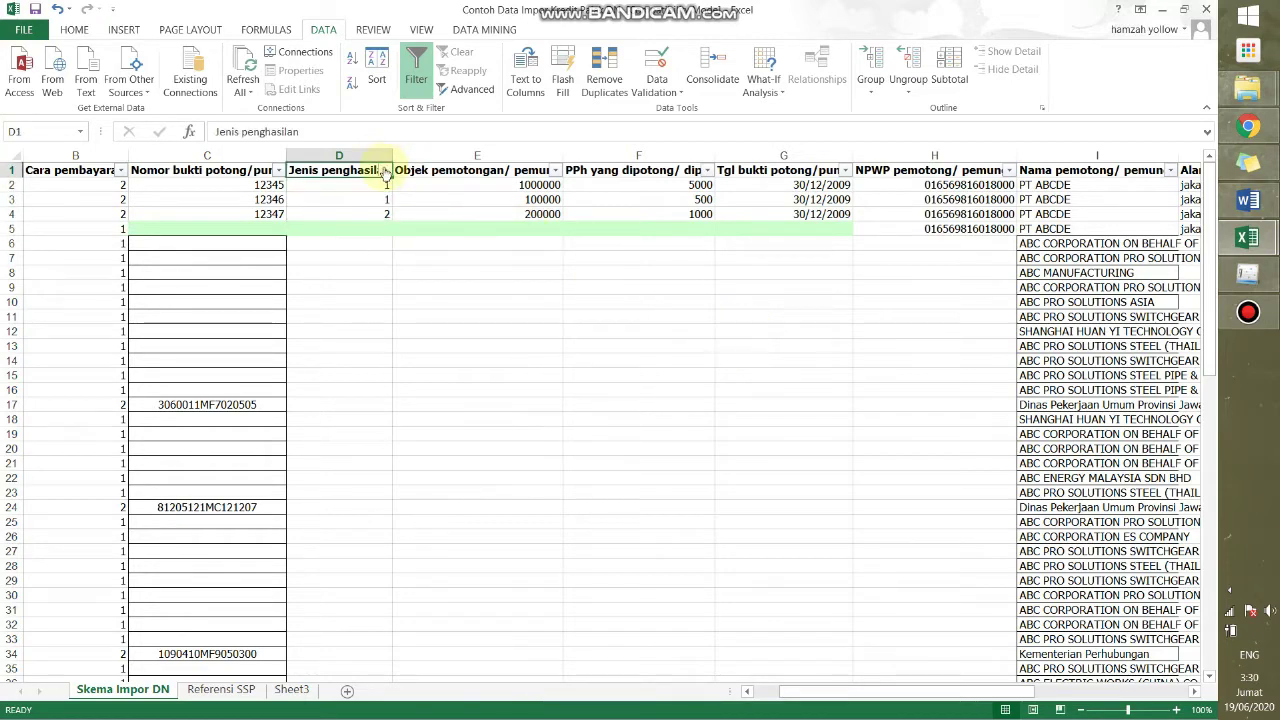
mouse_move(356, 172)
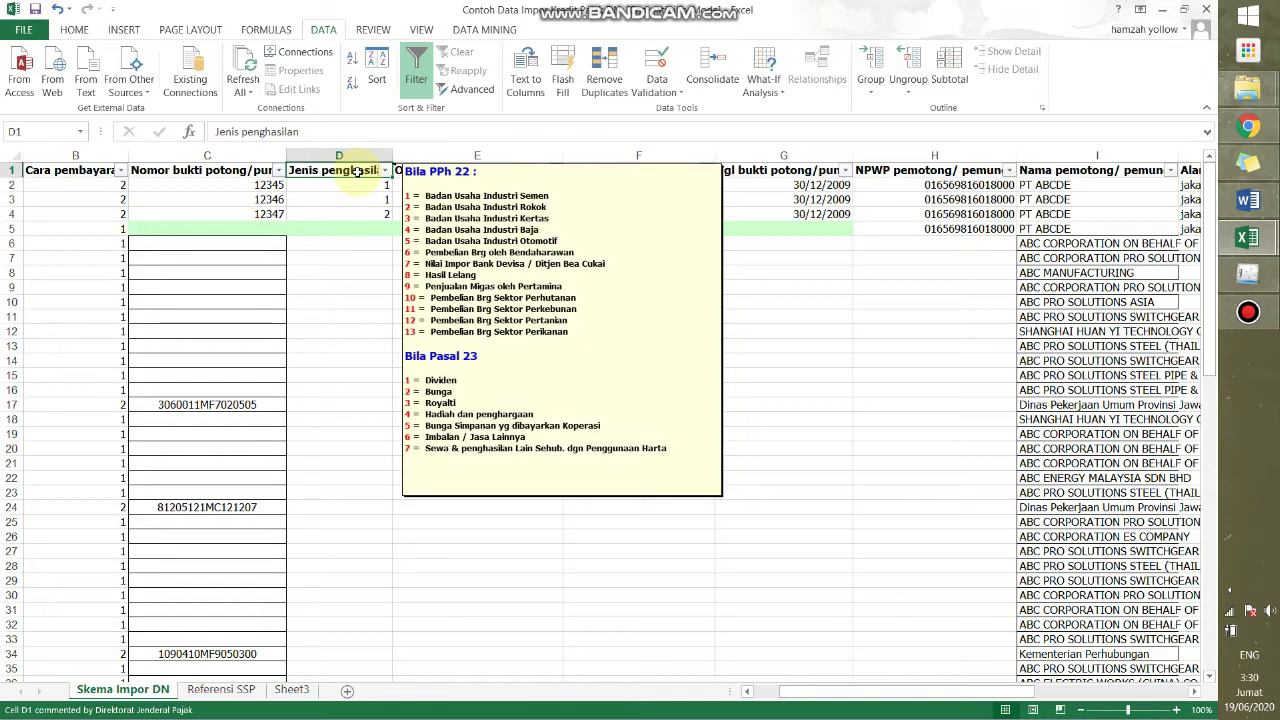
Enter 6 as Jenis penghasilan in D6 and copy it down the column to row 83.
left_click(341, 243)
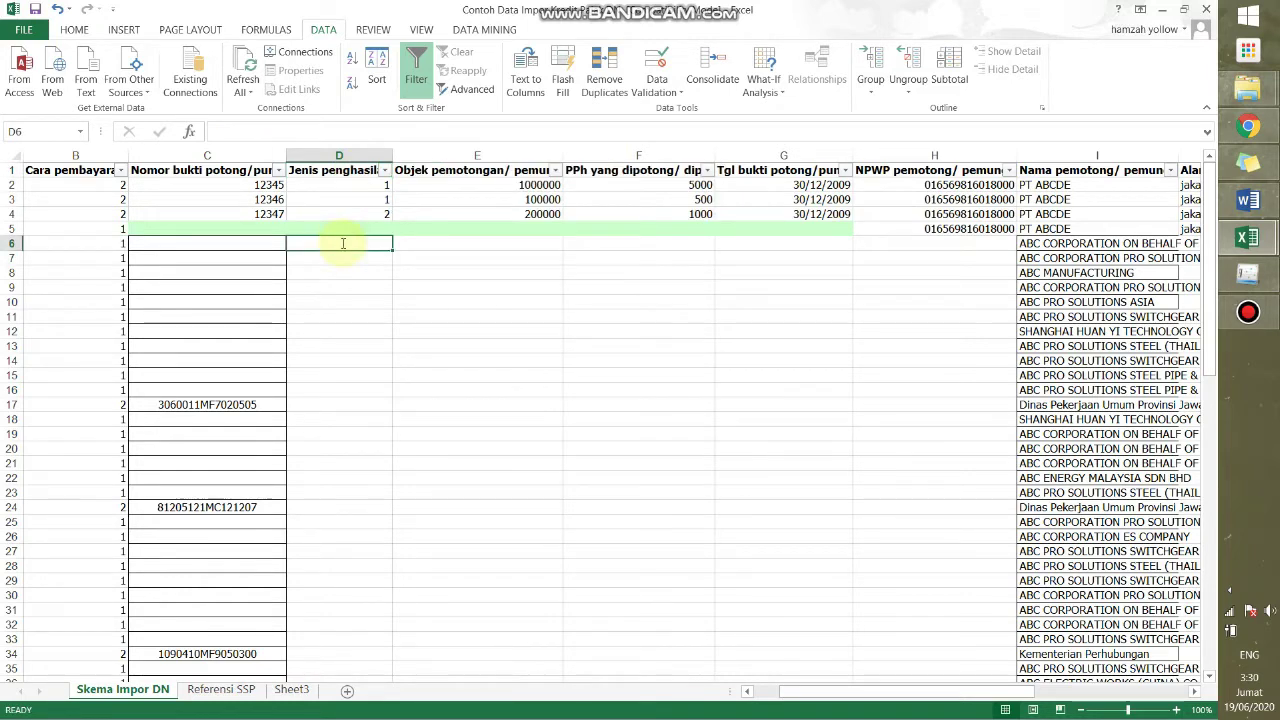
type("6")
left_click(349, 245)
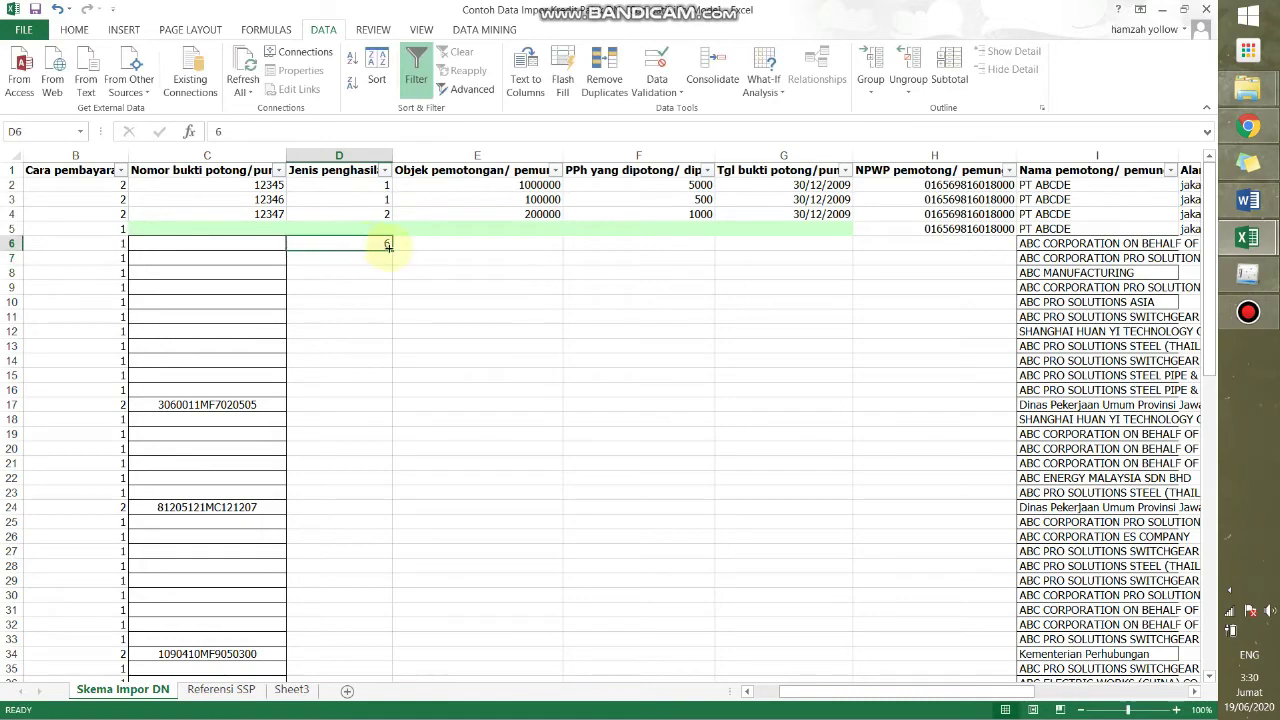
left_click_drag(394, 251, 375, 642)
left_click(481, 531)
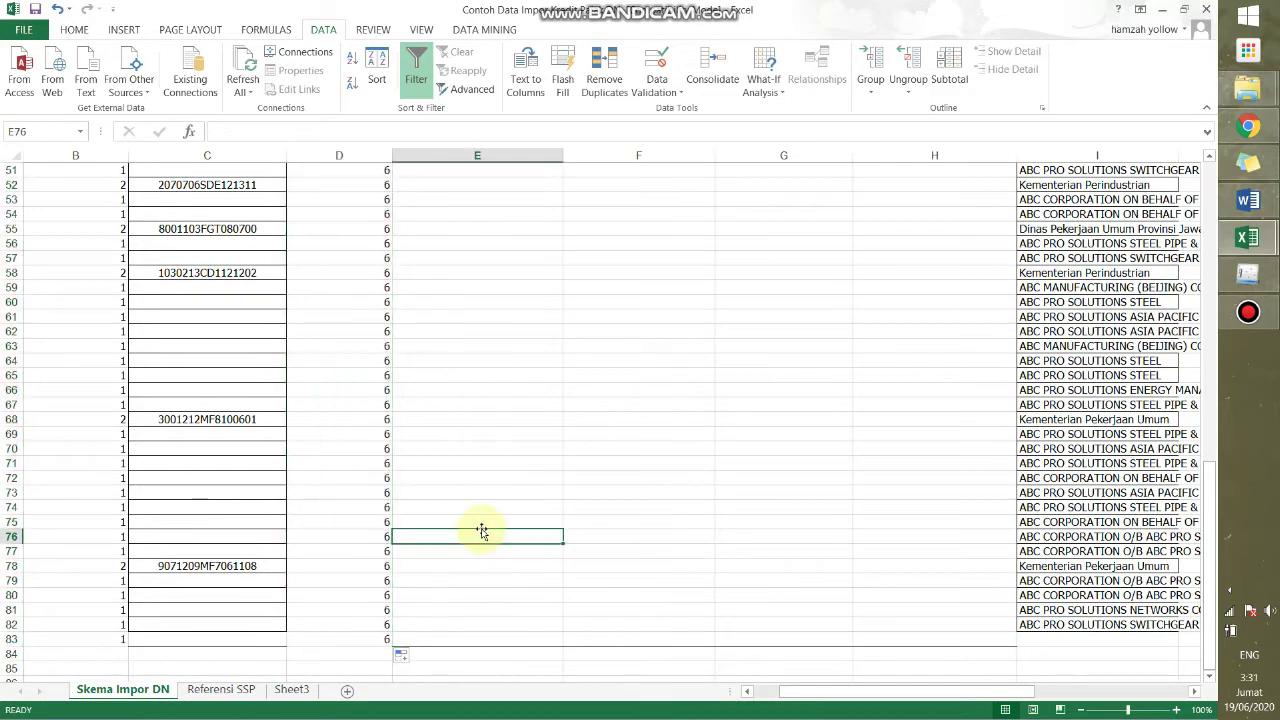
Filter Nama pemotong/pemungut to exclude Dinas Pekerjaan Umum Provinsi Jawa Timur, Kementerian Pekerjaan Umum, Kementerian Perhubungan and Kementerian Perindustrian.
key("Right")
key("Right")
key("Right")
key("Right")
key("Right")
key("Right")
scroll(675, 494, "up", 15)
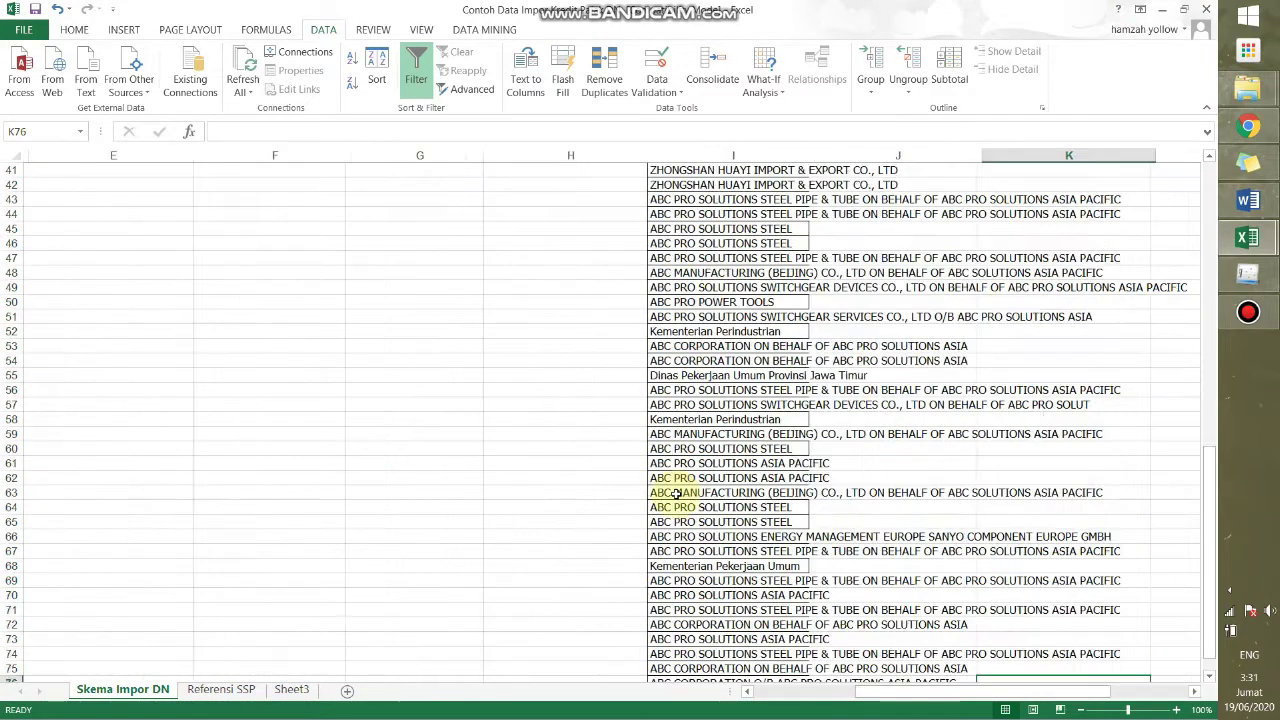
scroll(675, 494, "up", 2)
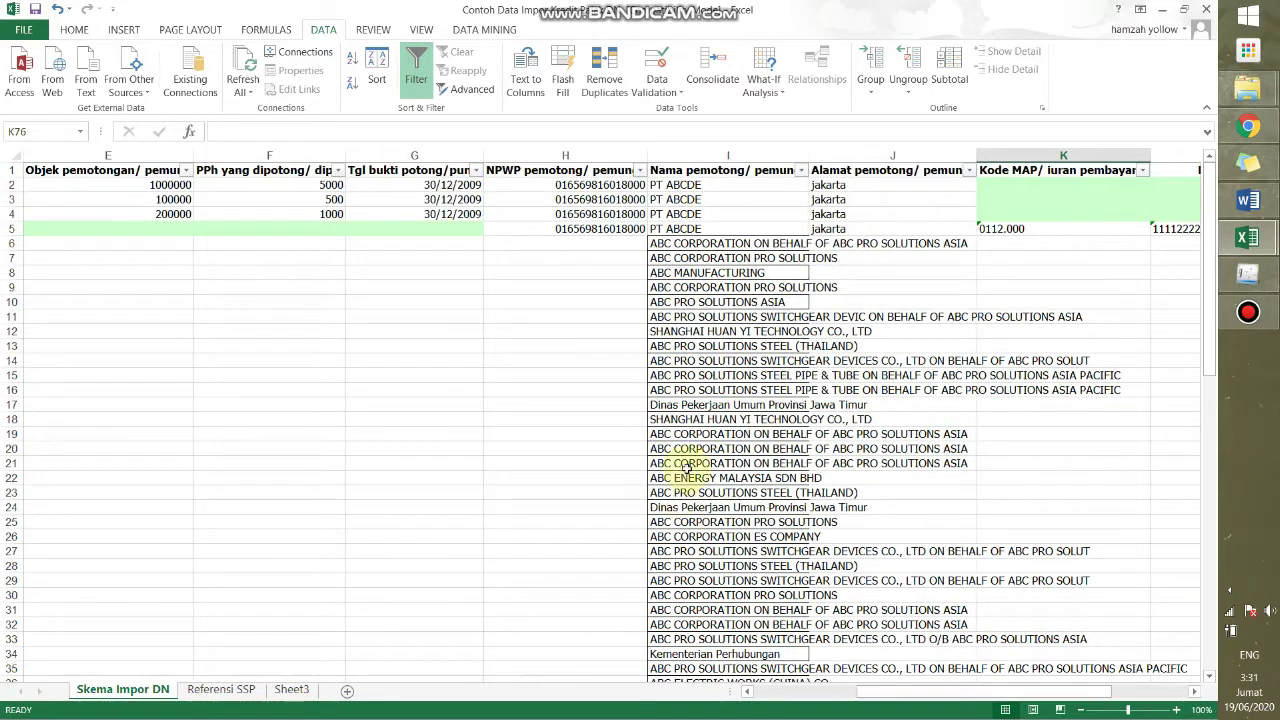
left_click(797, 171)
left_click(625, 333)
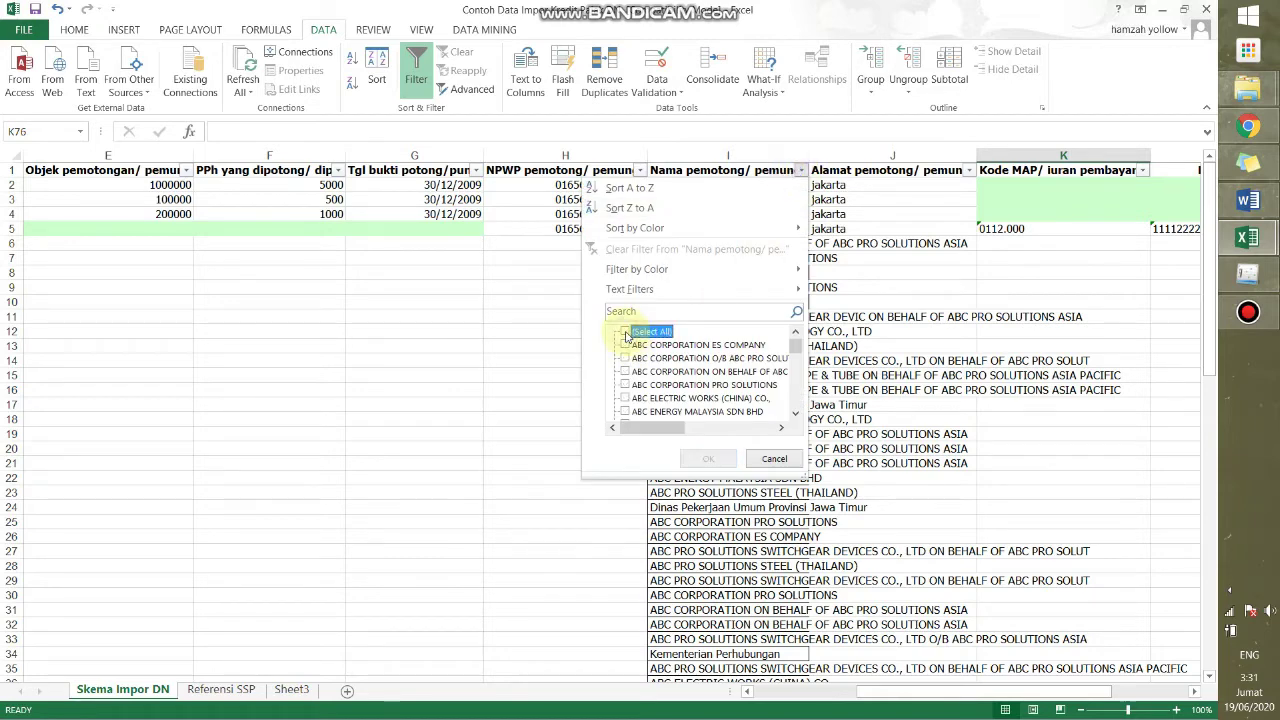
scroll(630, 350, "down", 5)
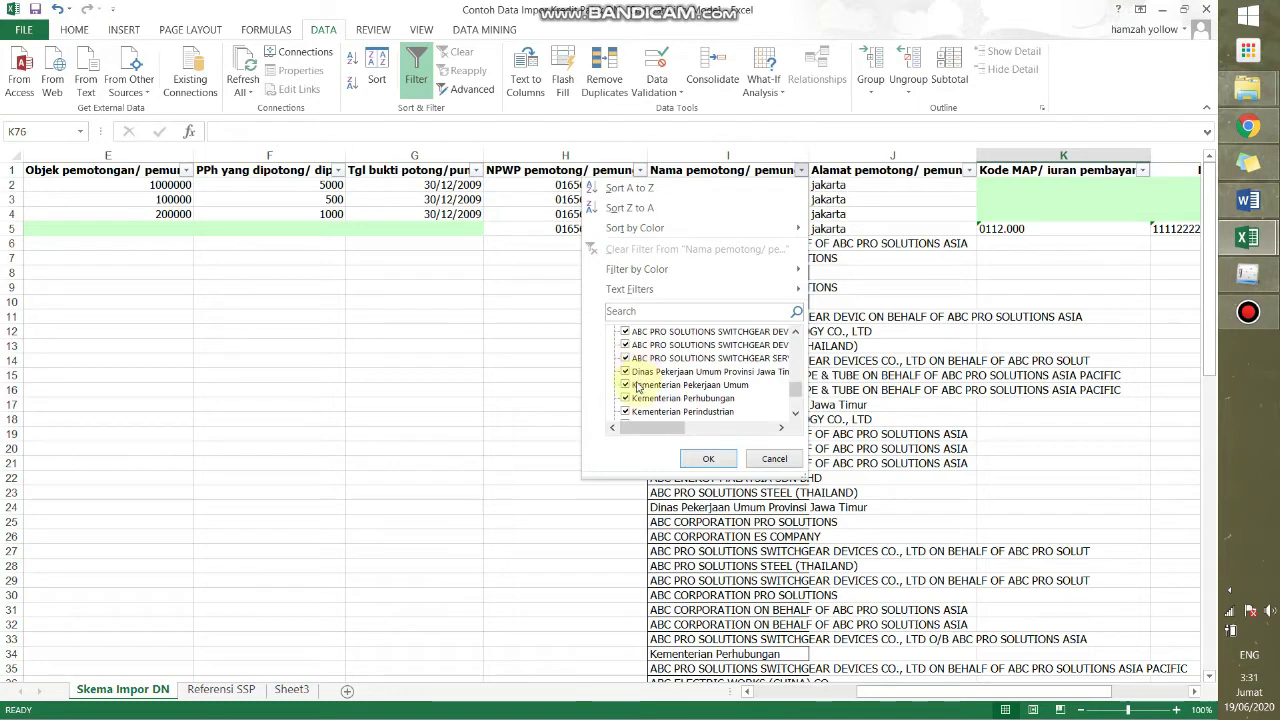
left_click(626, 372)
left_click(626, 385)
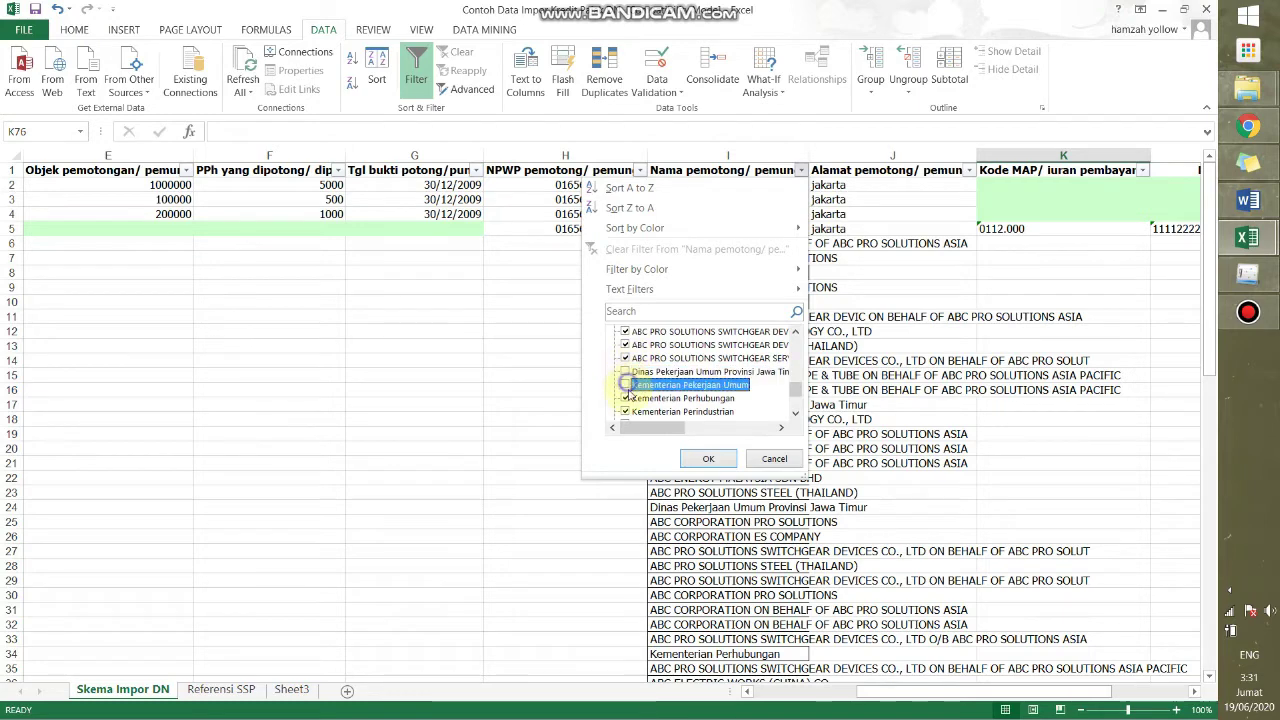
left_click(626, 398)
left_click(627, 411)
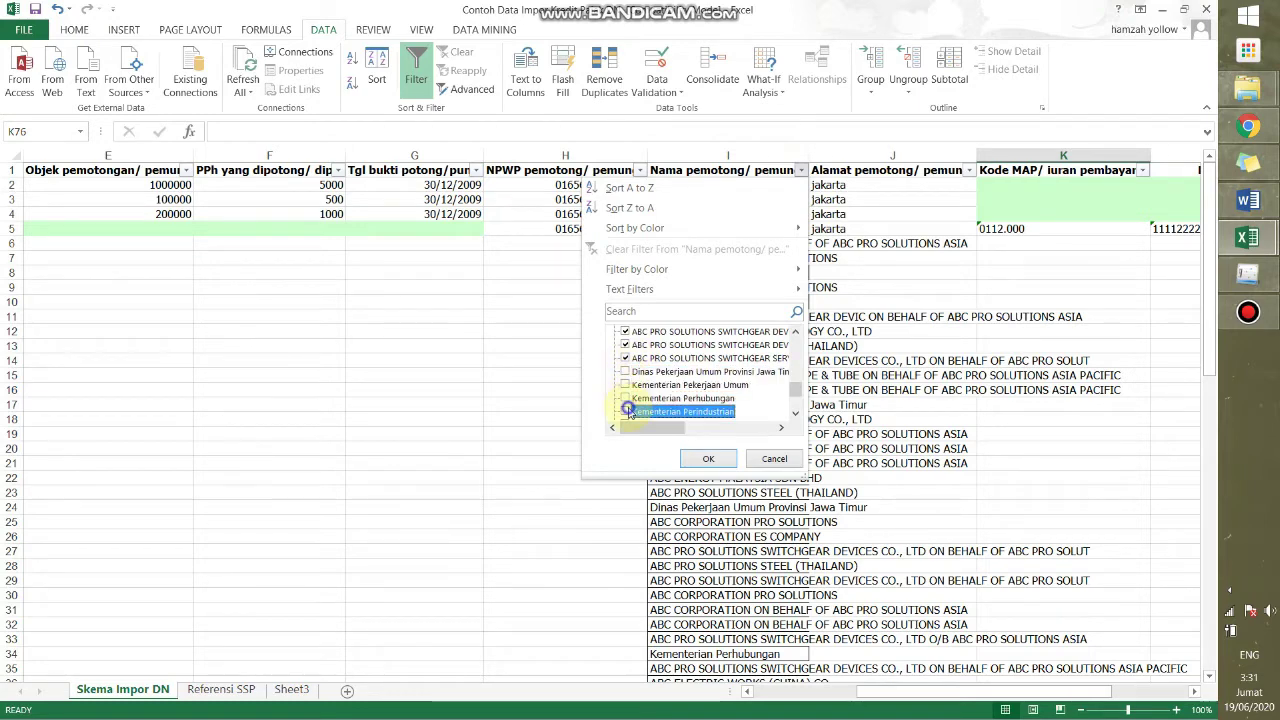
left_click(796, 413)
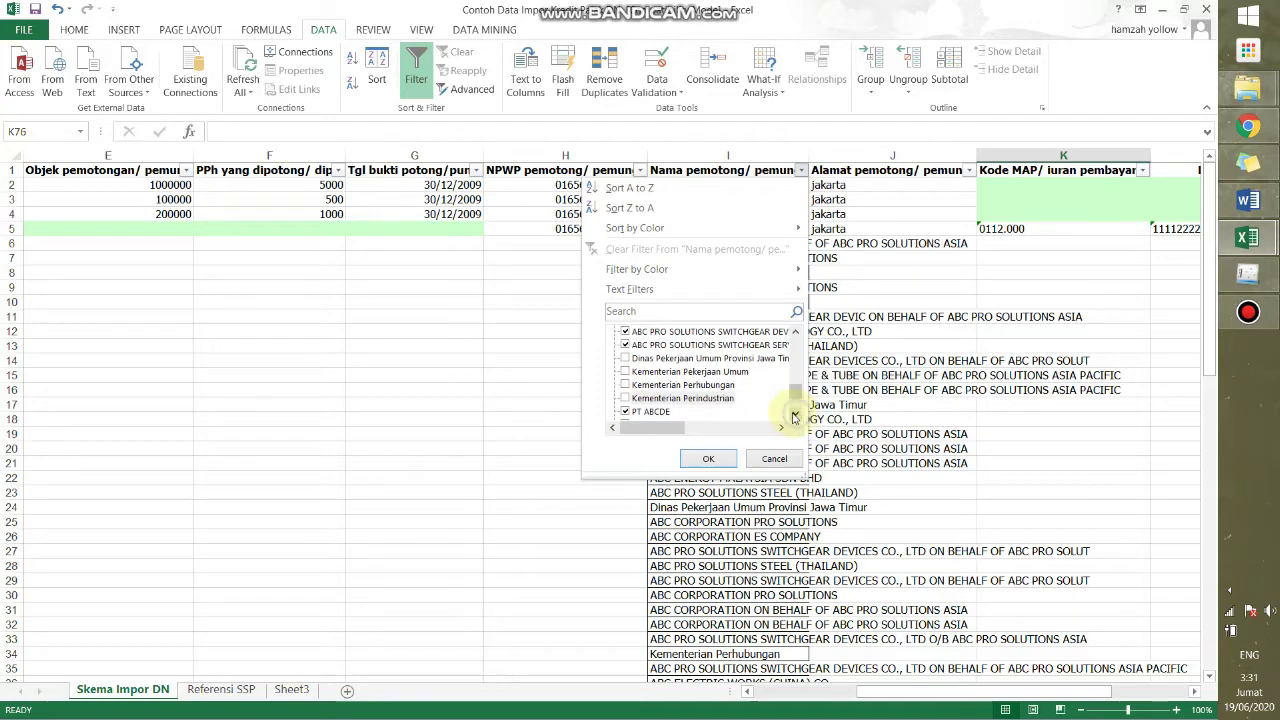
left_click(711, 458)
Clear the Jenis penghasilan codes from D6 down to the last row of the filtered data.
scroll(614, 386, "down", 12)
key("Home")
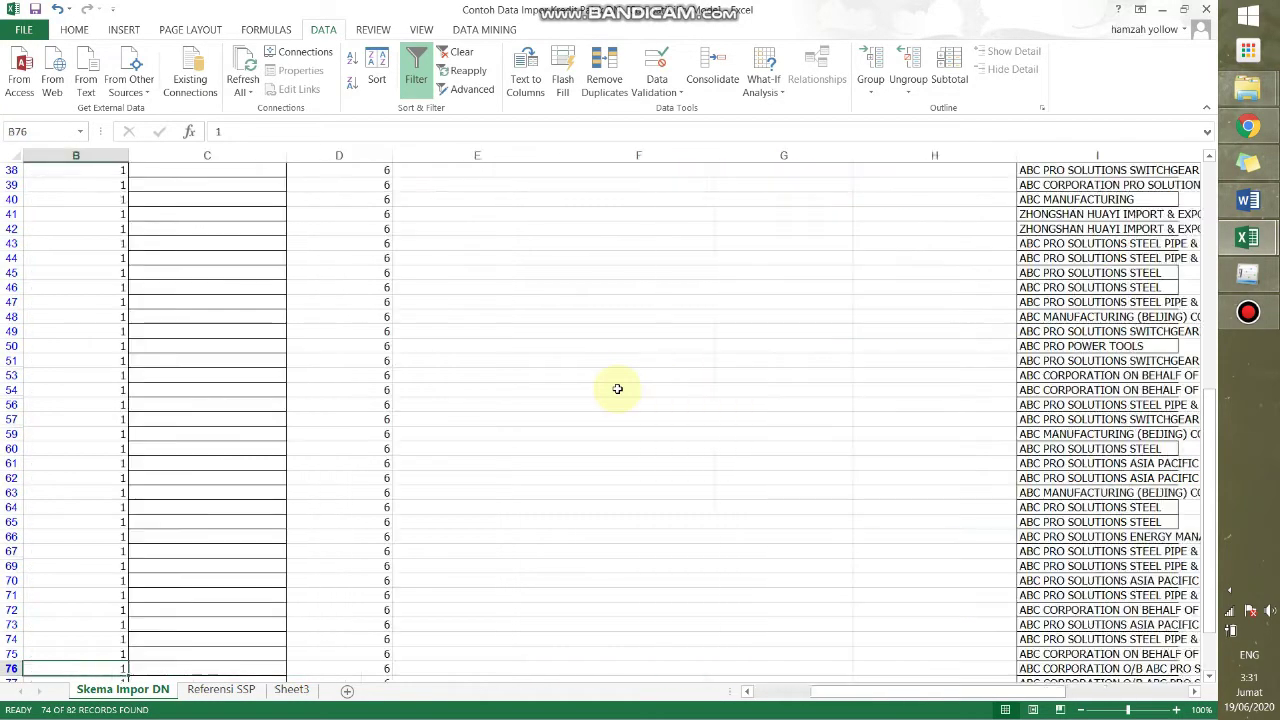
key("Left")
scroll(686, 343, "up", 12)
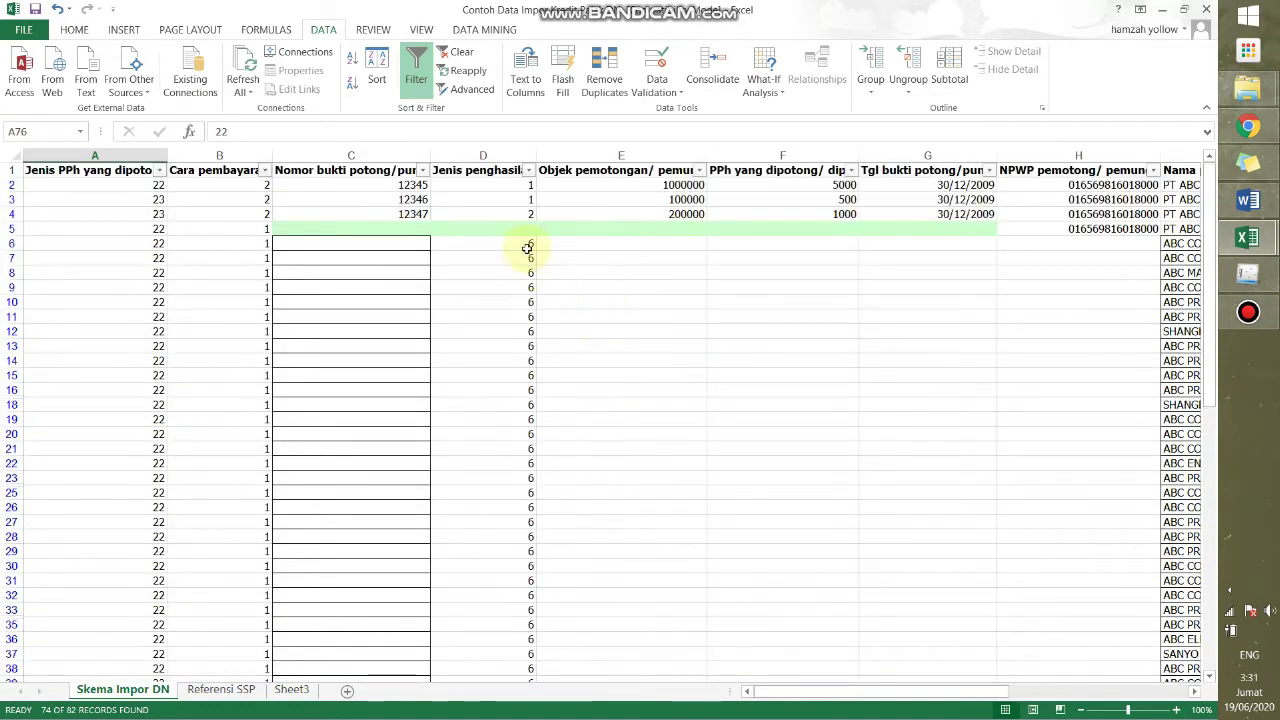
left_click(527, 246)
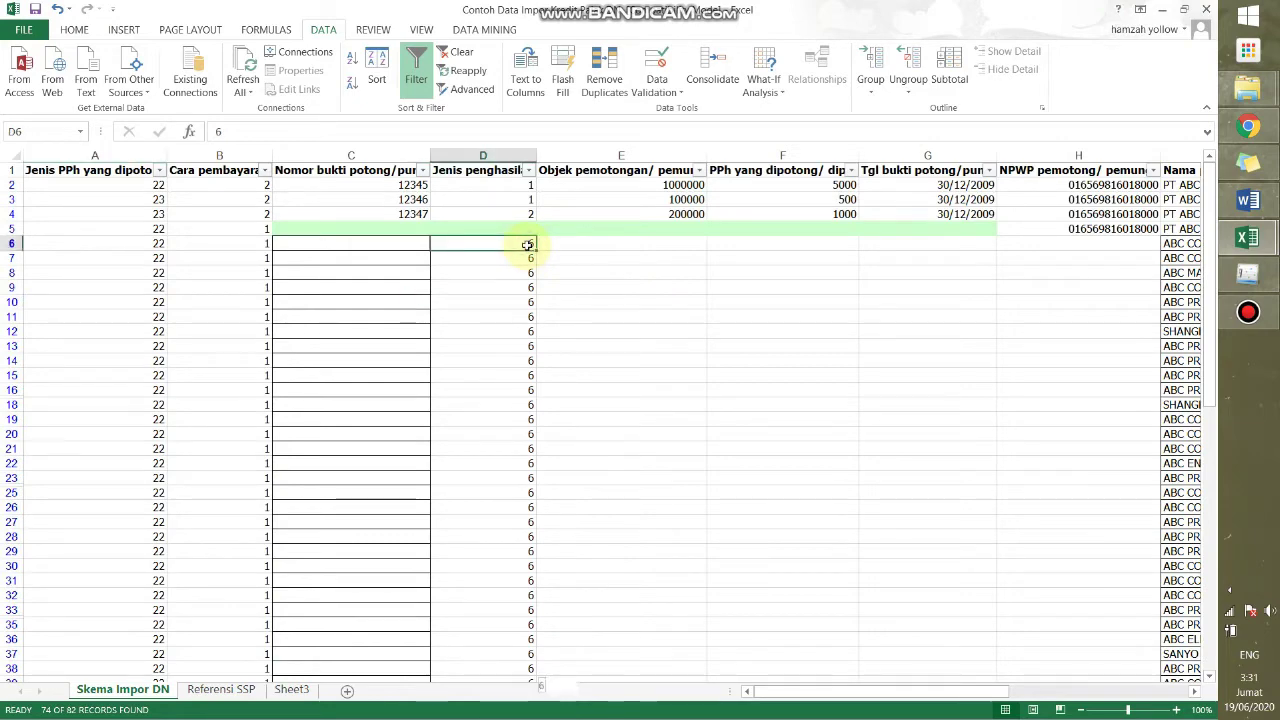
key("ctrl+shift+Down")
key("Delete")
scroll(527, 246, "up", 14)
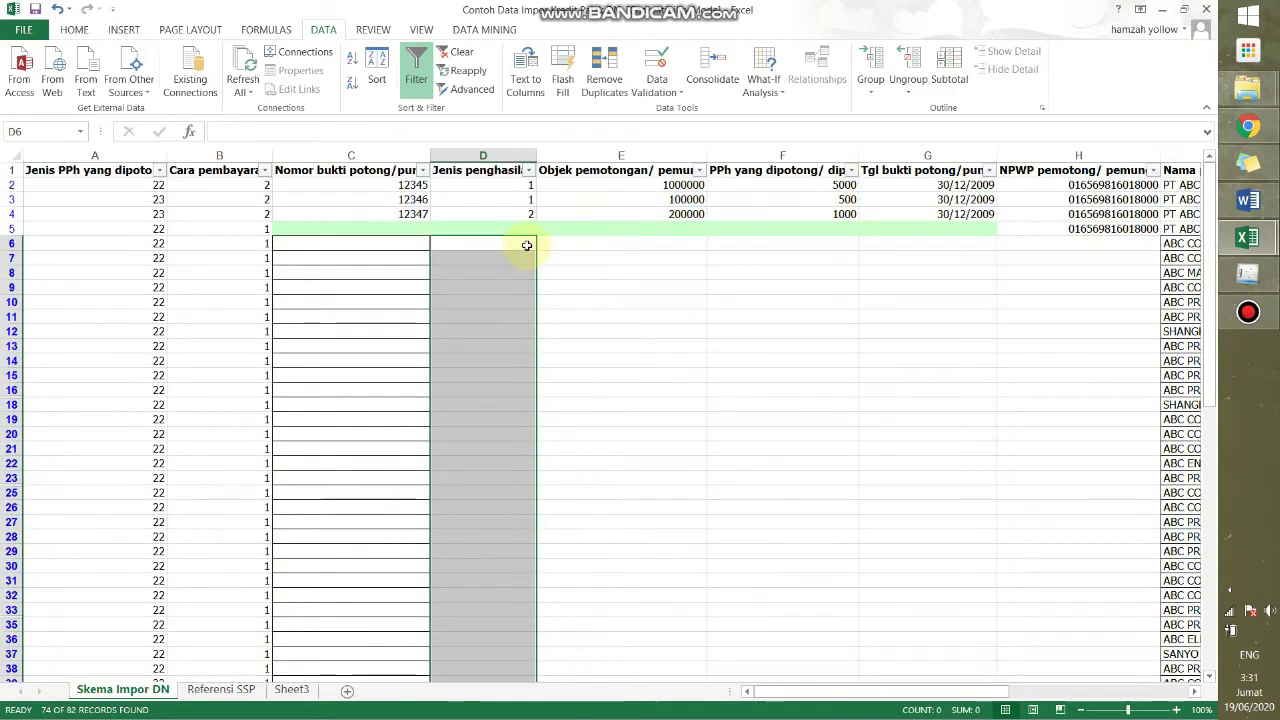
Reset the Nama pemotong/pemungut filter so that all names are selected.
key("Right")
key("Right")
key("Right")
key("Right")
key("Right")
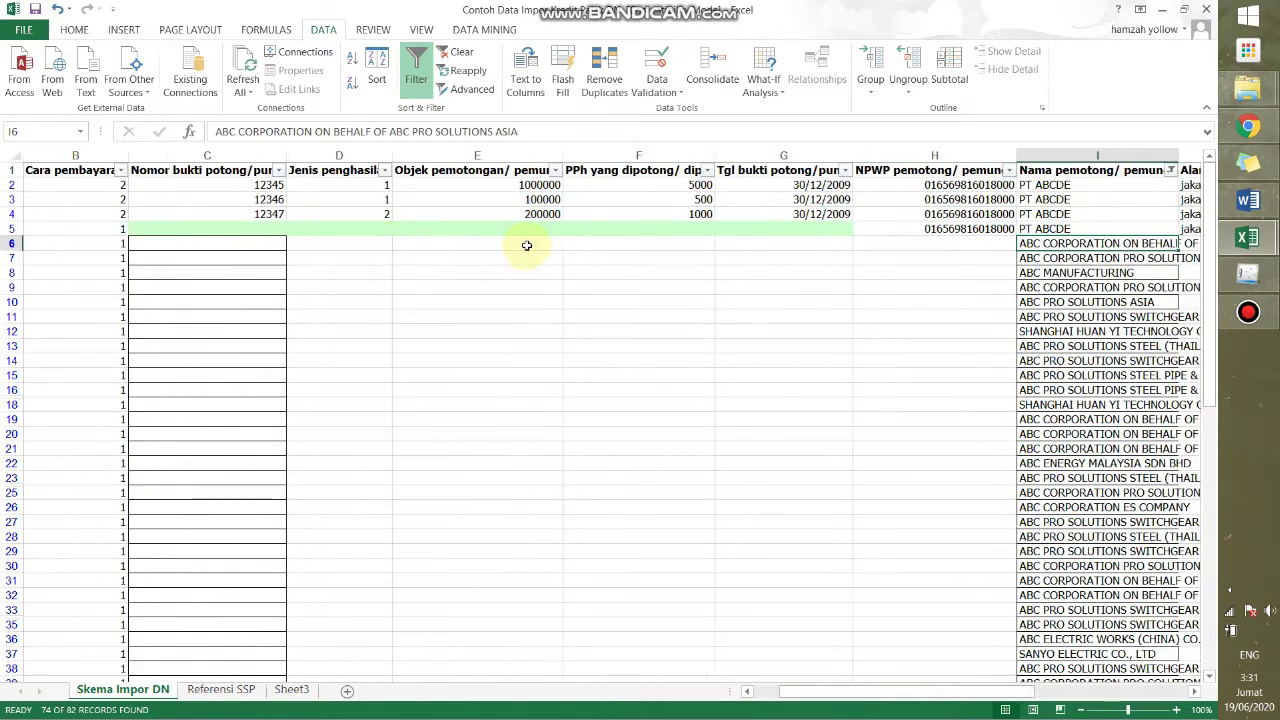
key("Right")
left_click(906, 170)
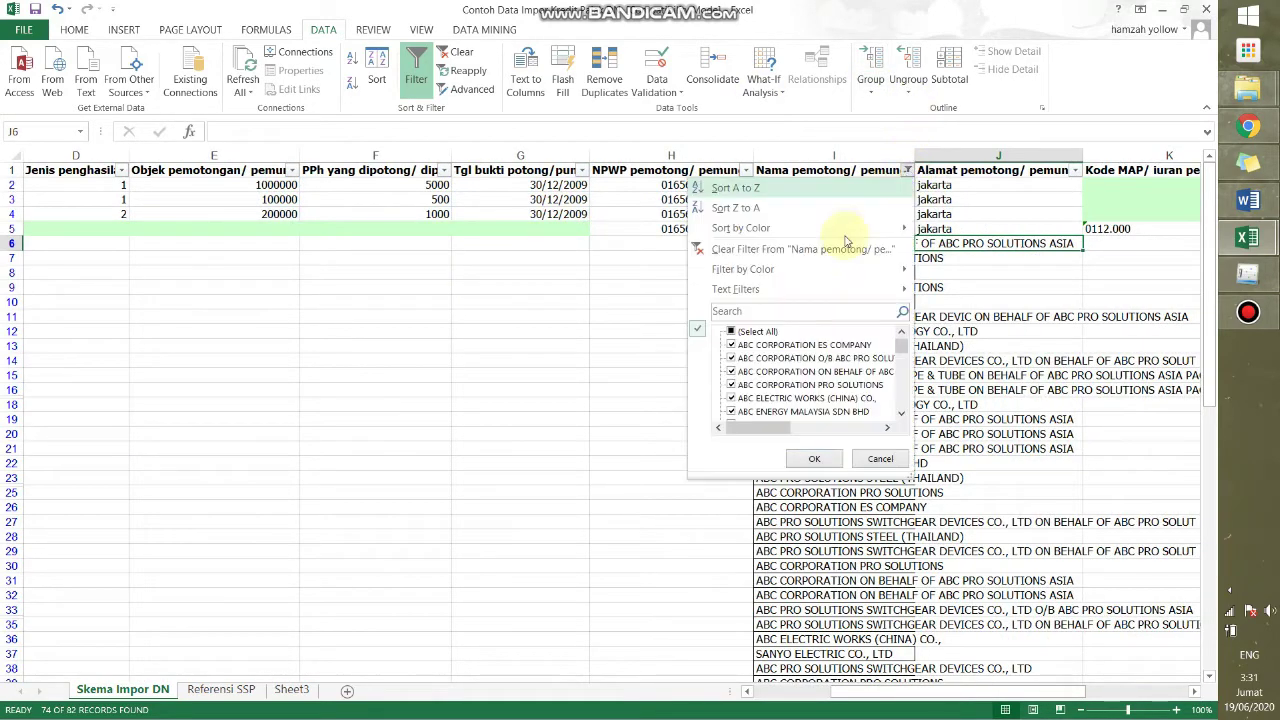
left_click(731, 331)
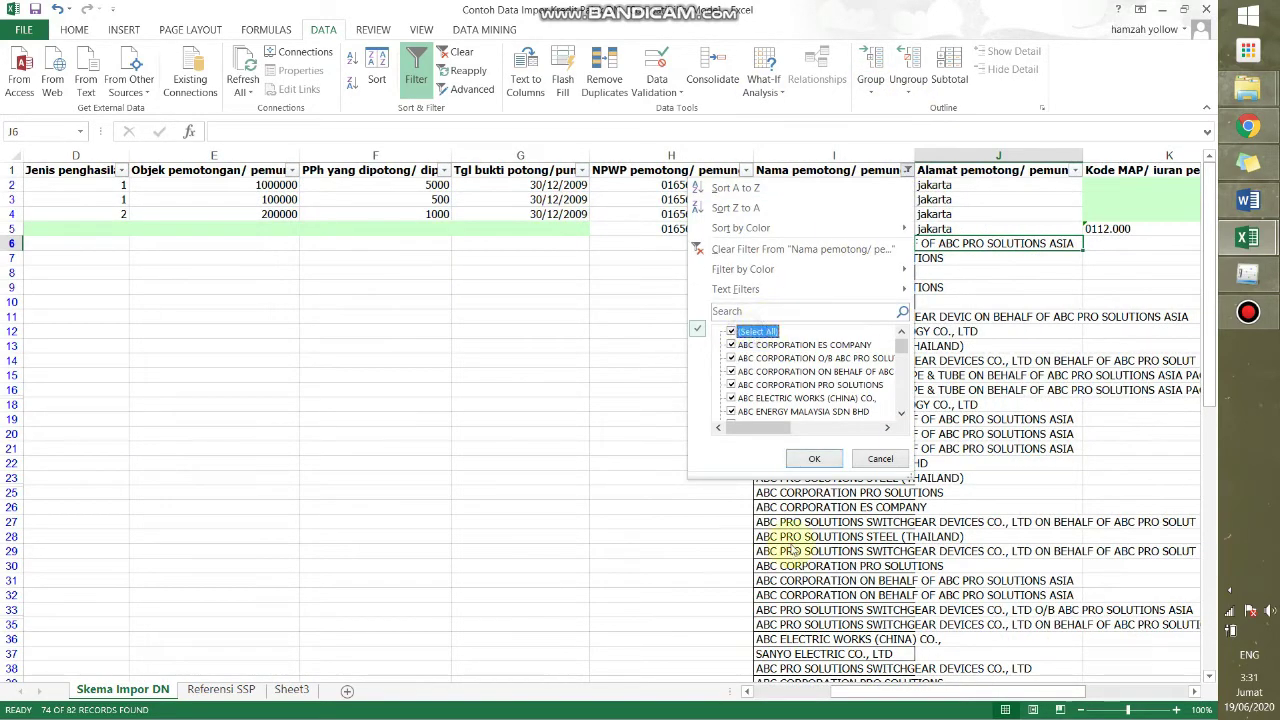
left_click(812, 461)
Examine the Objek pemotongan/pemungutan header and the sample amounts in column E, ending on the empty cell E6.
left_click(586, 288)
key("Left")
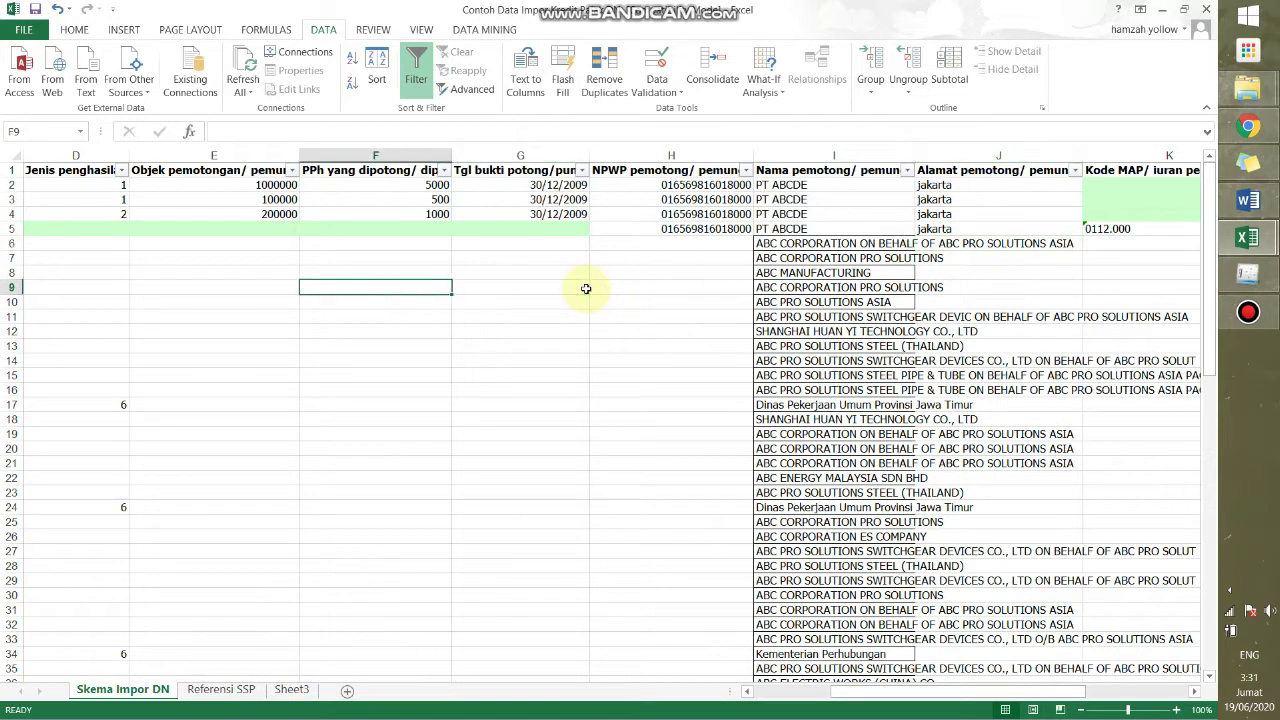
key("Left")
key("Up")
key("Up")
key("Up")
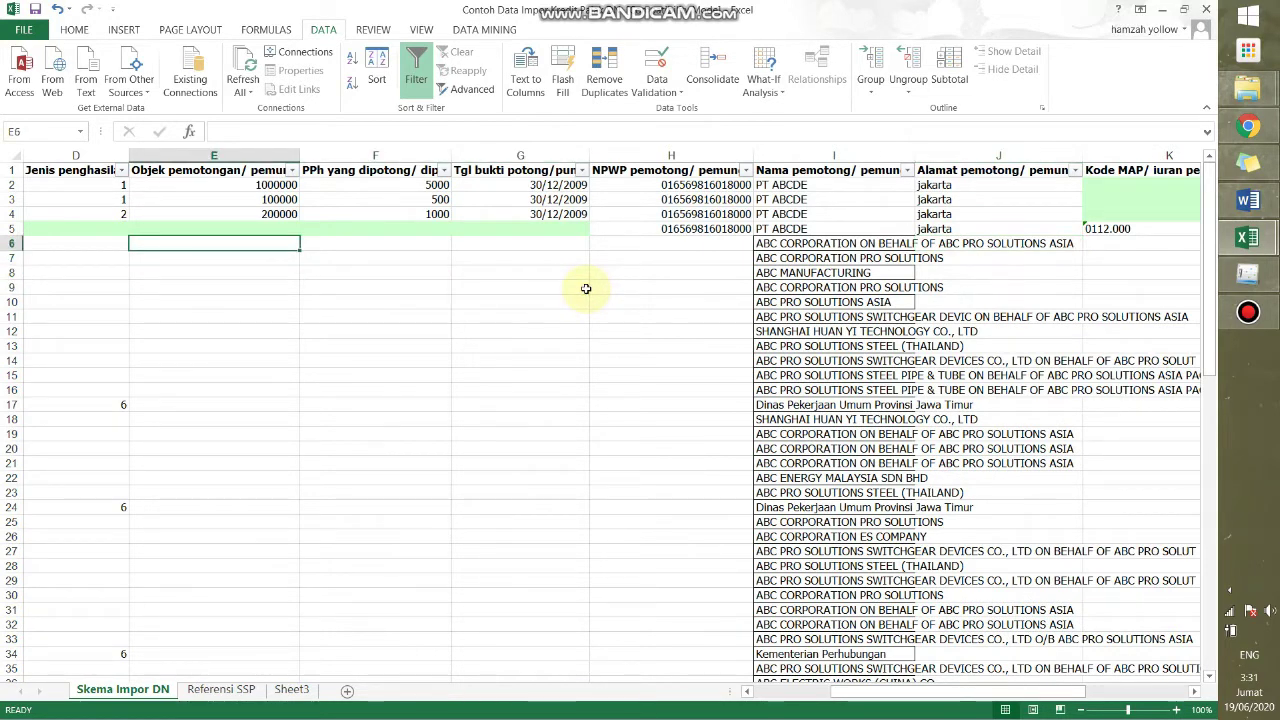
key("Up")
key("Up")
key("Up")
key("Up")
key("Up")
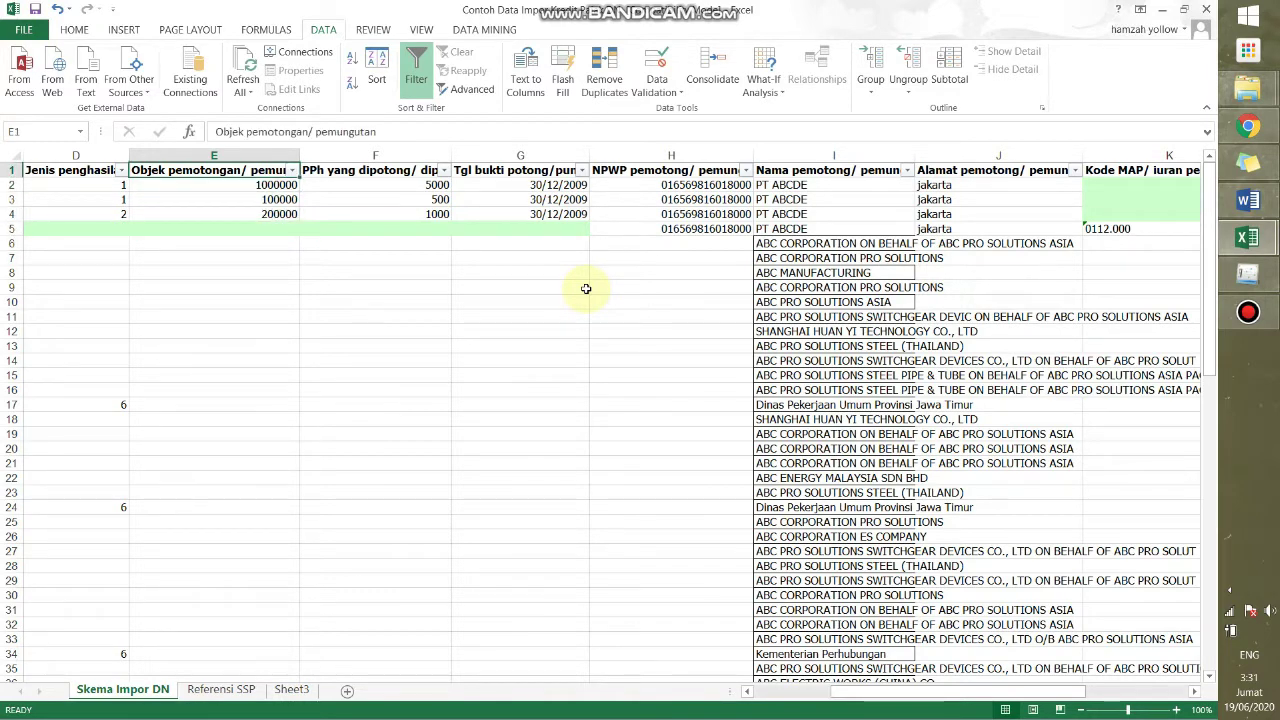
key("Down")
key("Up")
key("Down")
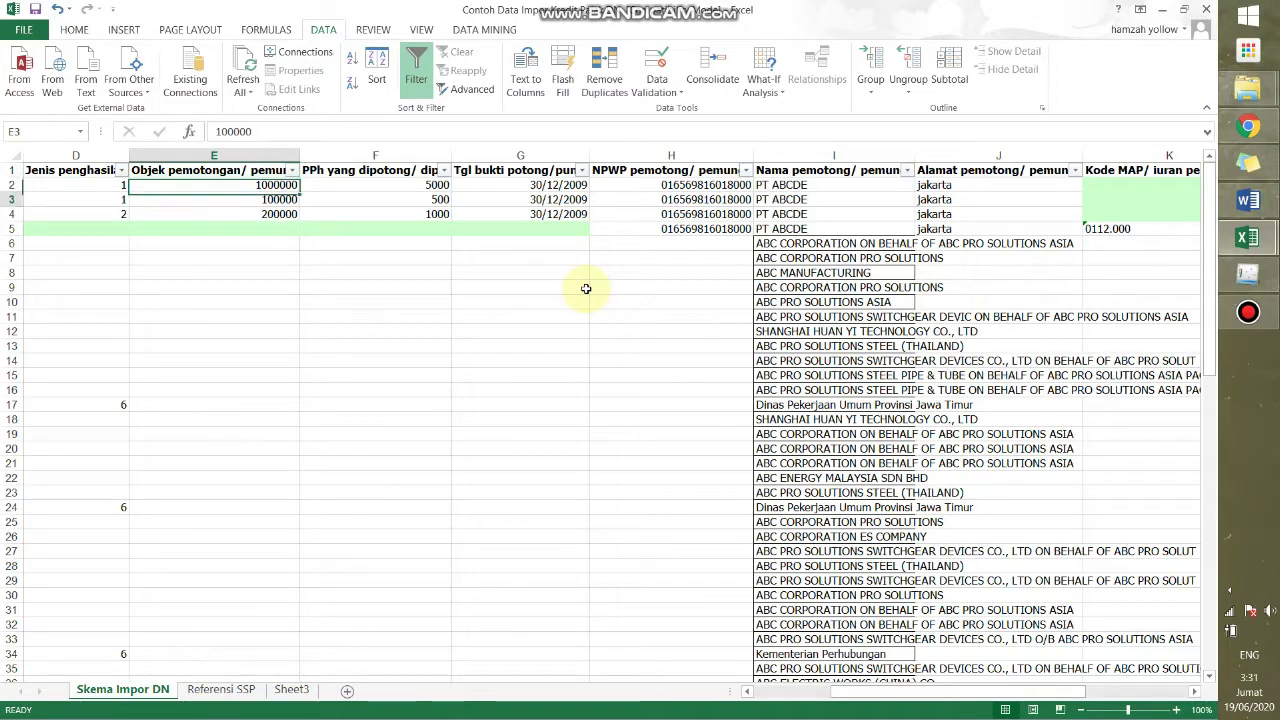
key("Down")
key("Down")
key("Down")
key("Down")
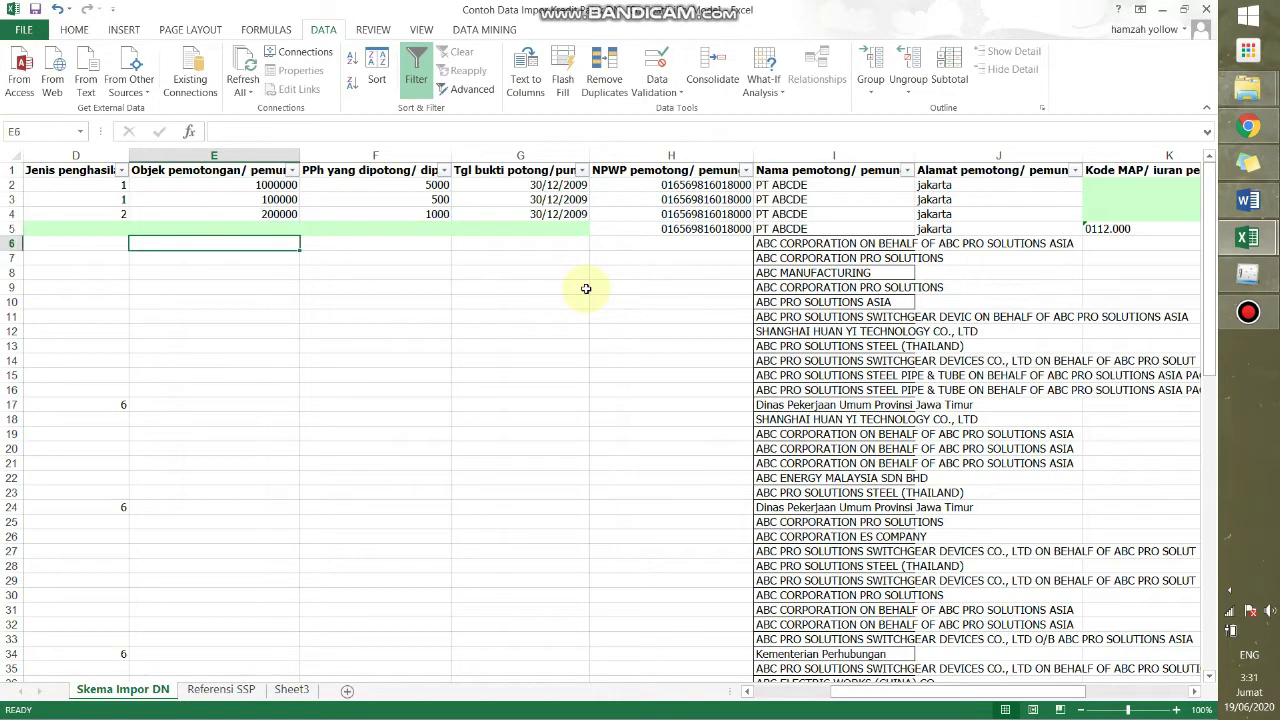
Switch to the PT.MNF PESONA INDONESIA workbook and copy the filtered Rp amounts from H9 down on the PPh22 sheet.
key("alt+Tab")
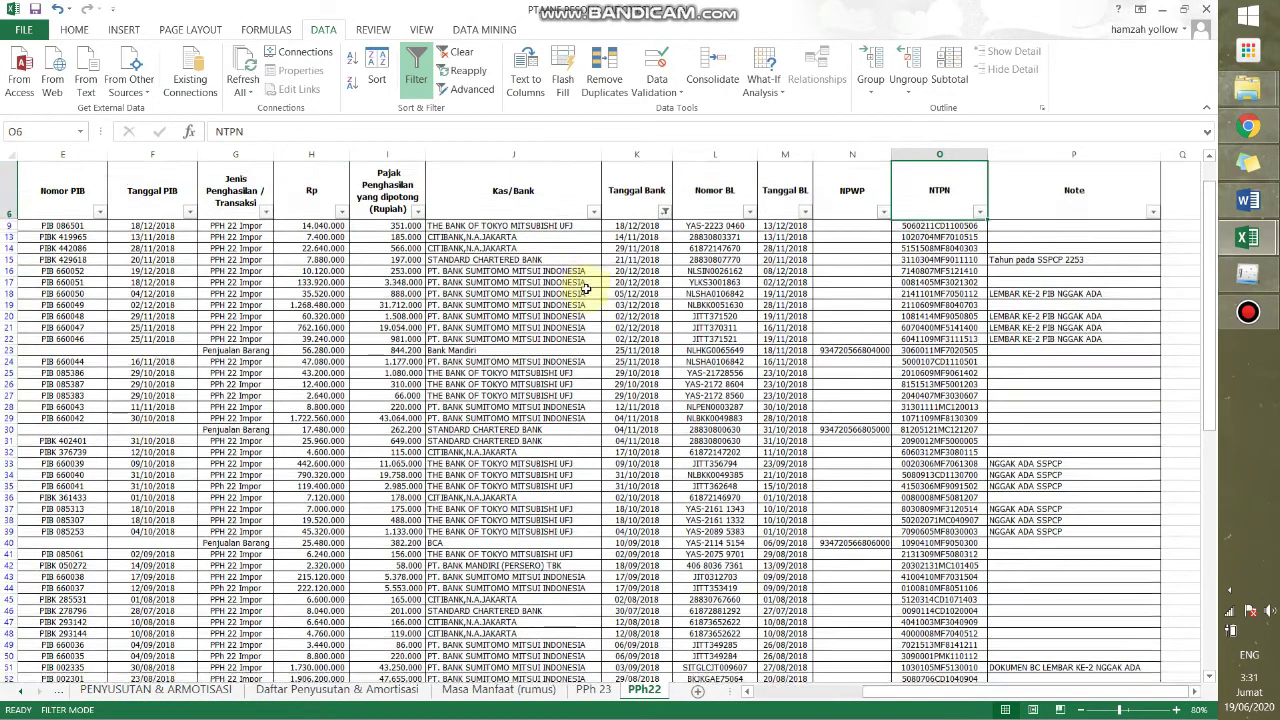
key("Up")
key("Up")
key("Left")
key("Left")
key("Left")
key("Left")
key("Left")
key("Left")
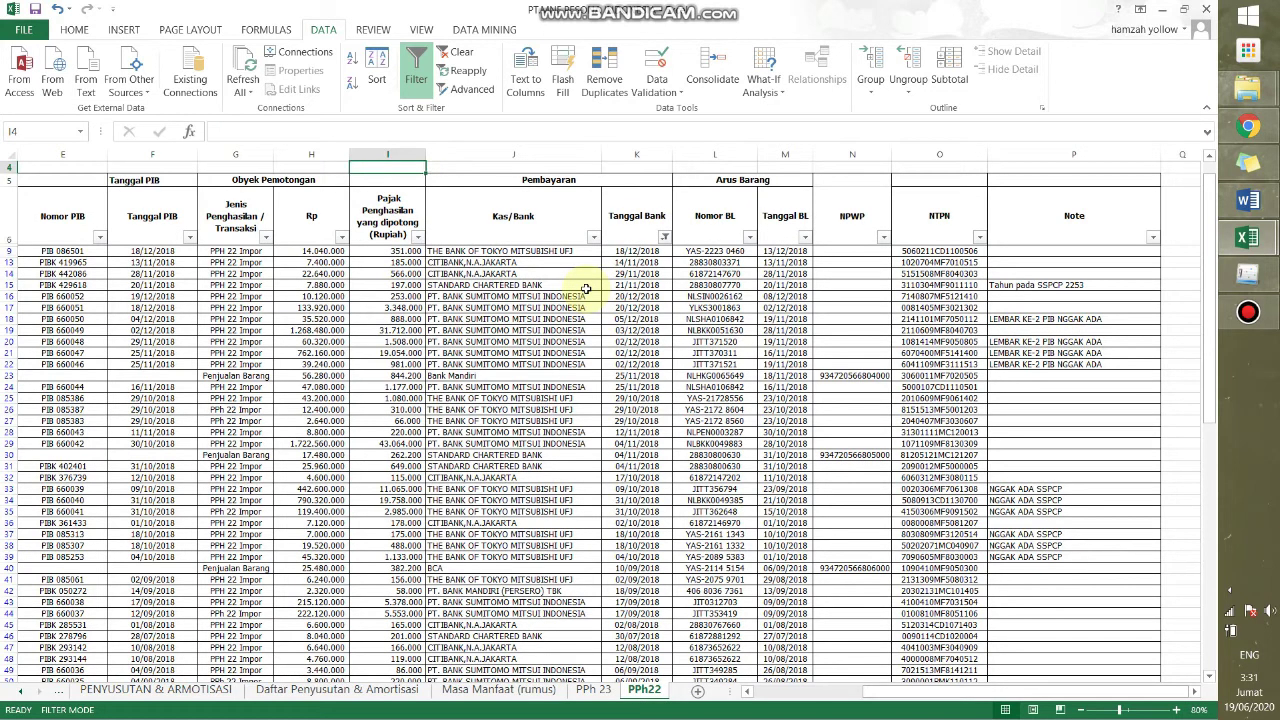
key("Down")
key("Down")
key("Left")
key("Down")
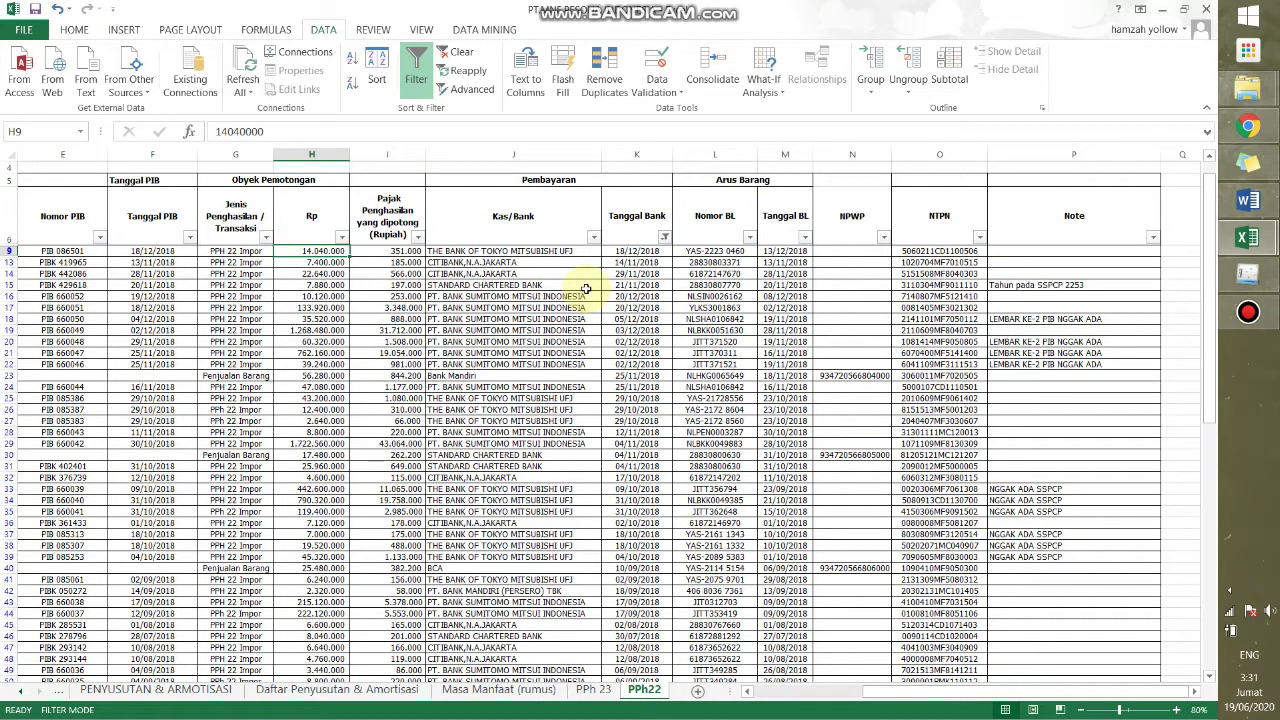
key("ctrl+shift+Down")
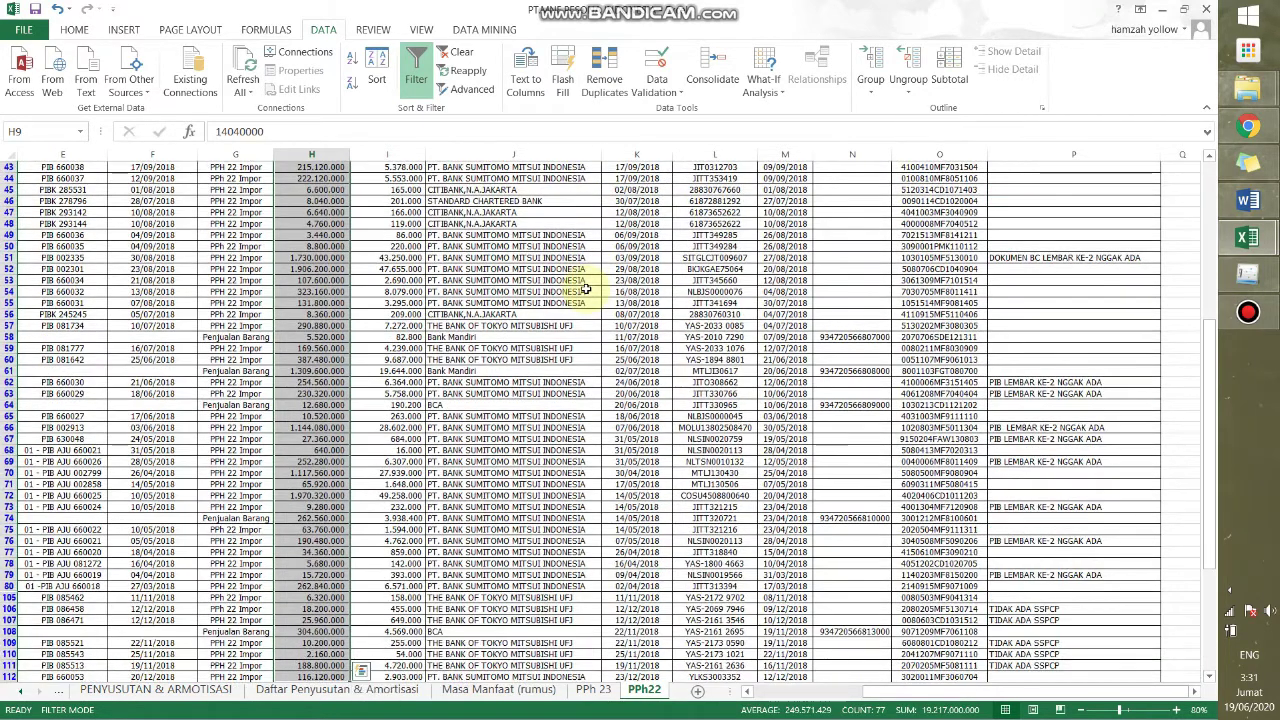
key("ctrl+c")
Paste the copied amounts as values into the Objek pemotongan/pemungutan column of the import file, starting at E6.
key("alt+Tab")
left_click(140, 243)
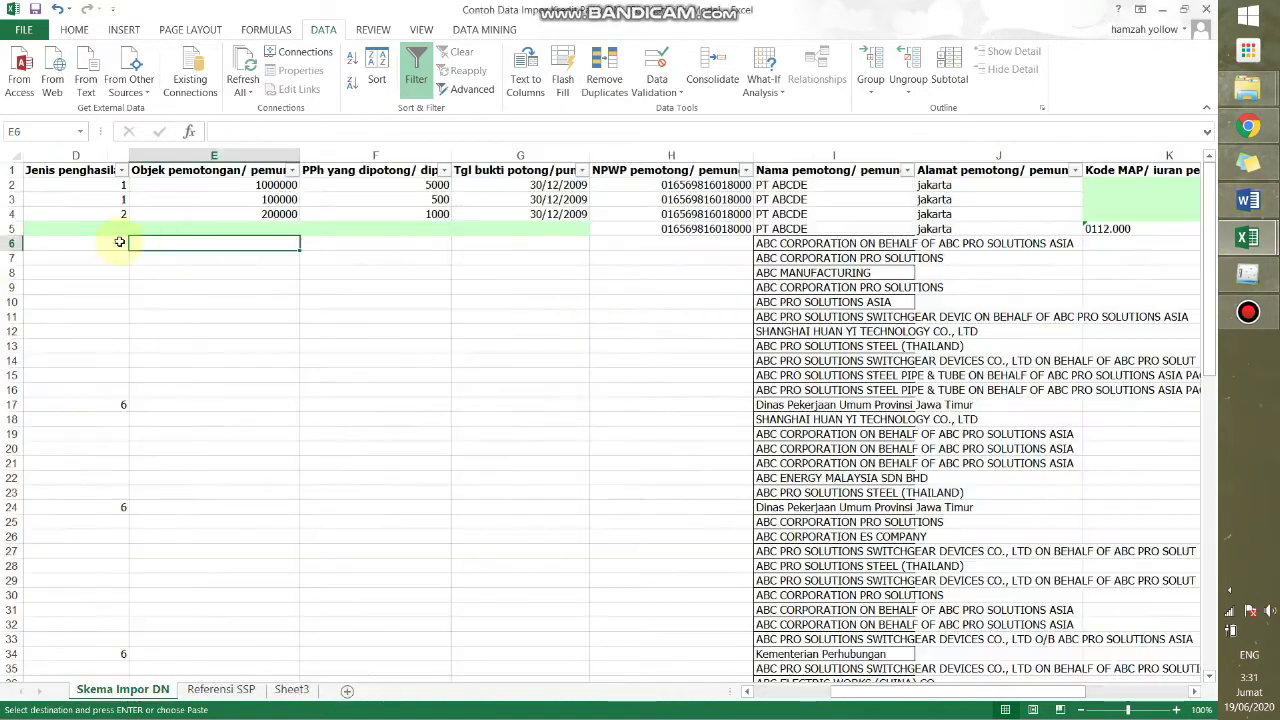
right_click(222, 250)
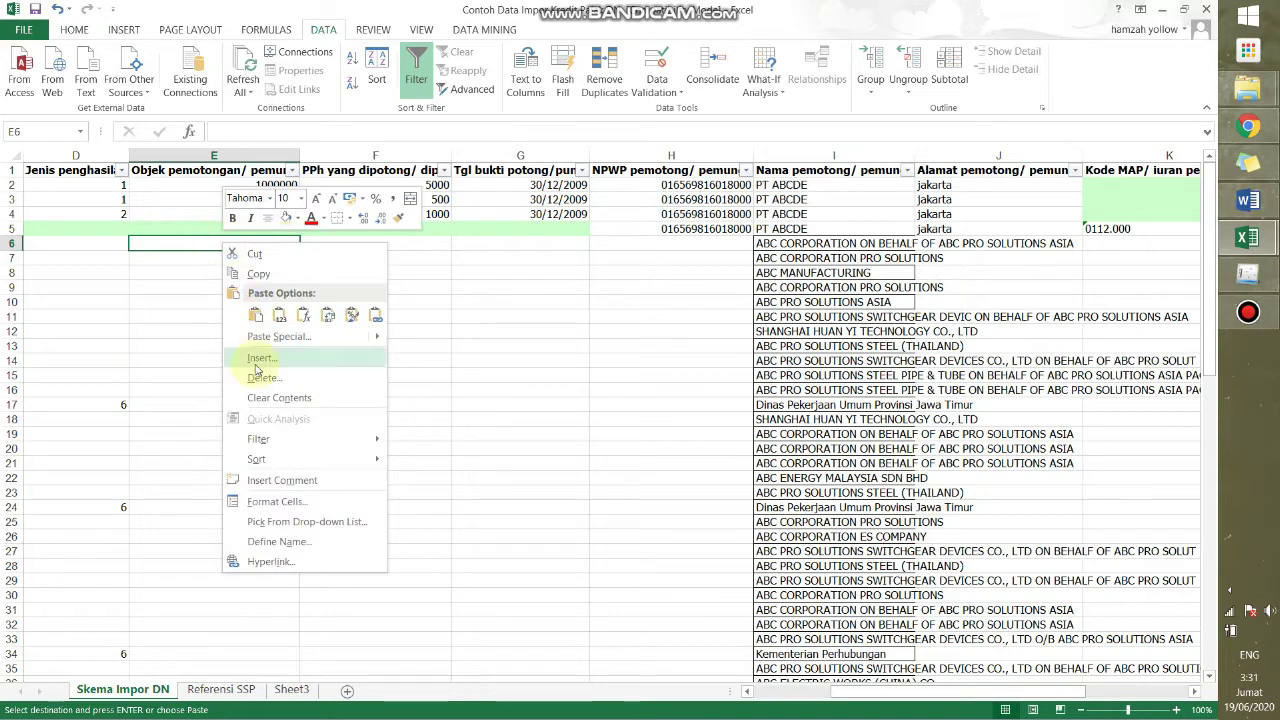
left_click(280, 316)
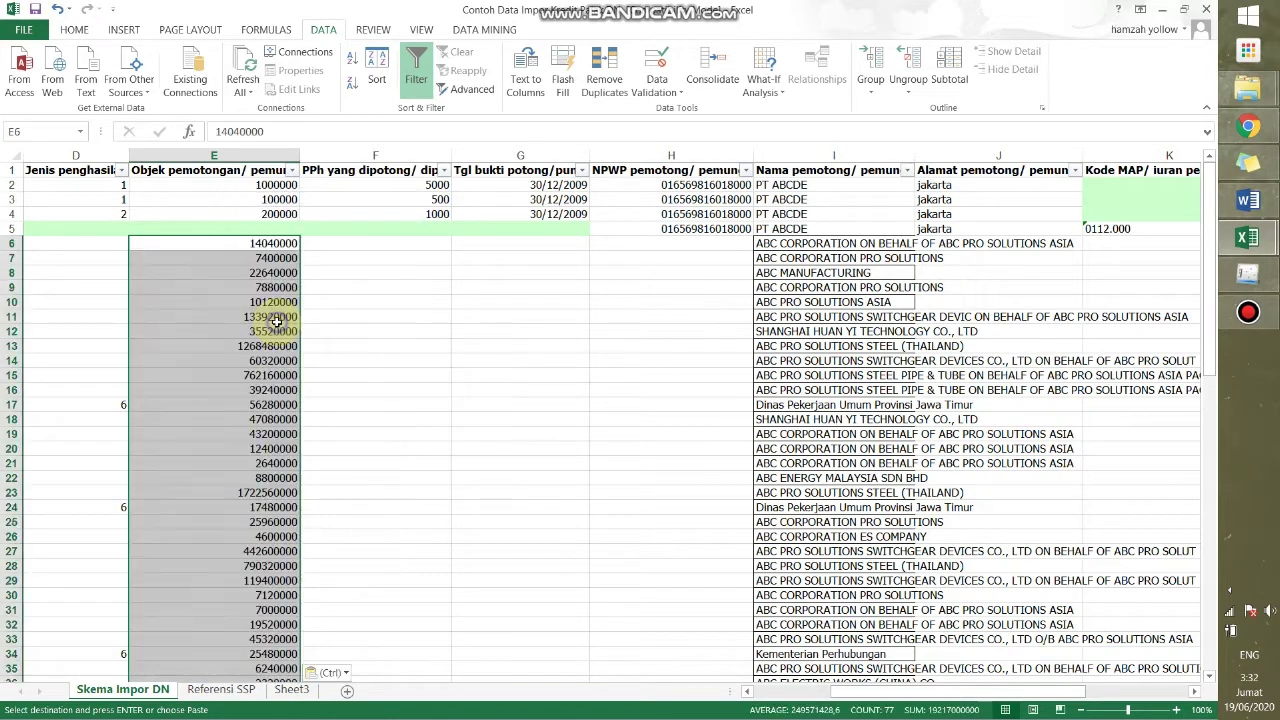
Copy the Pajak Penghasilan yang dipotong amounts from I9 down on the PPh22 sheet into the import file's PPh yang dipotong/dipungut column at F6.
left_click(341, 245)
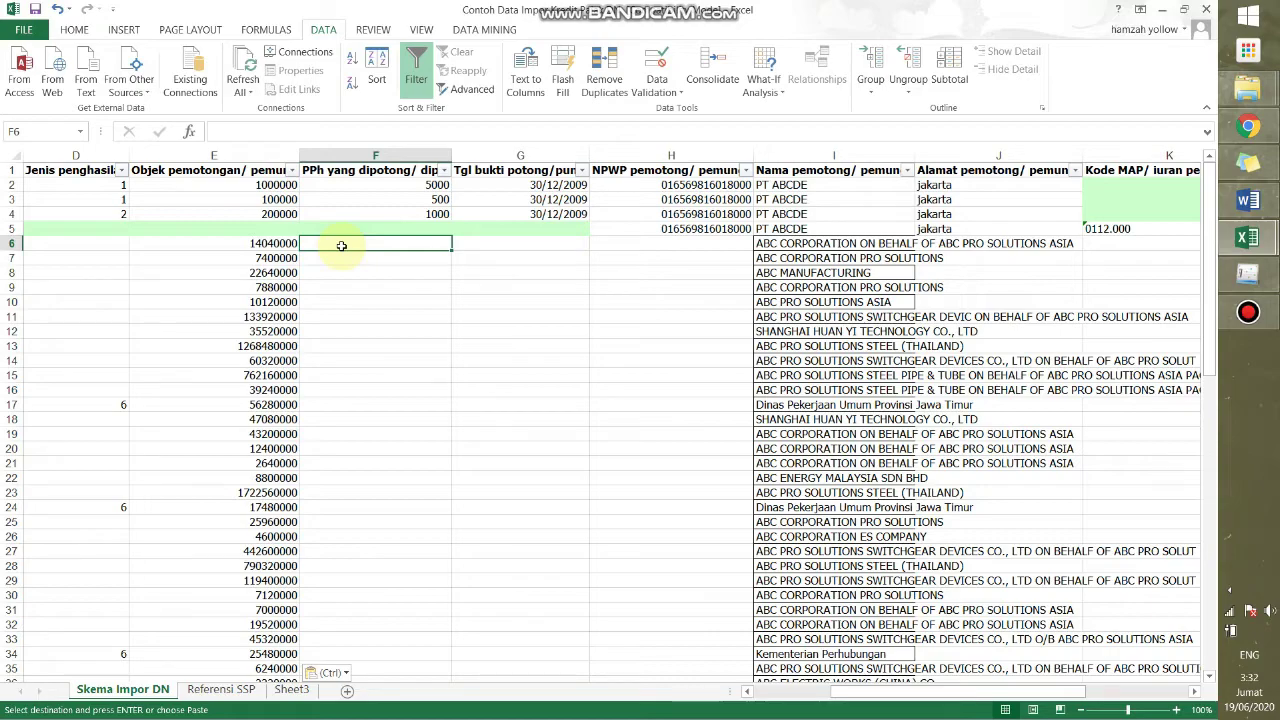
key("alt+Tab")
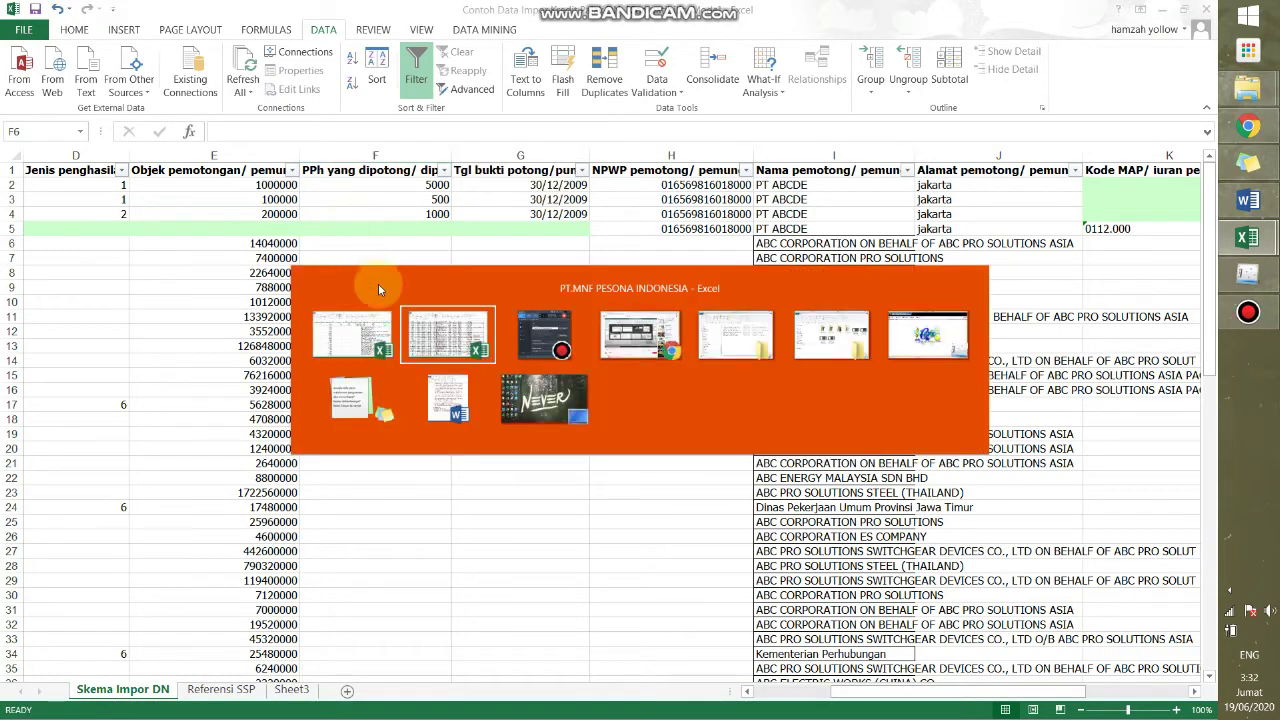
scroll(398, 228, "up", 6)
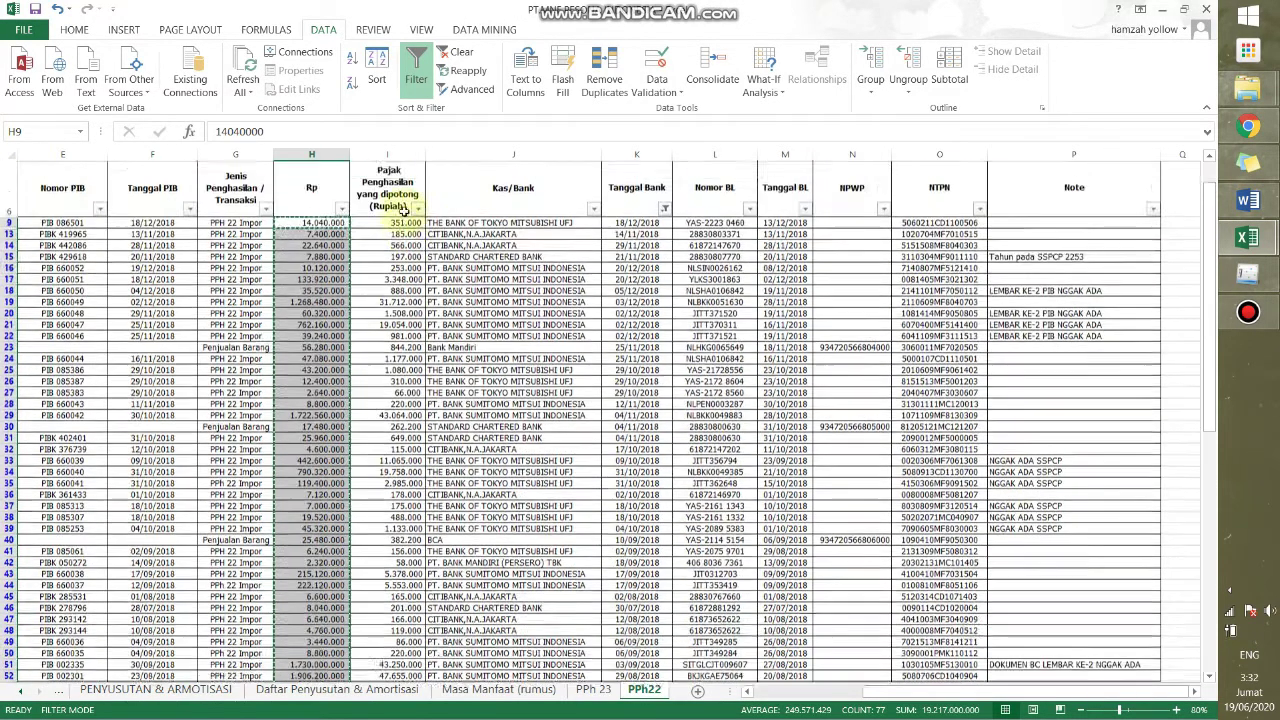
left_click(410, 285)
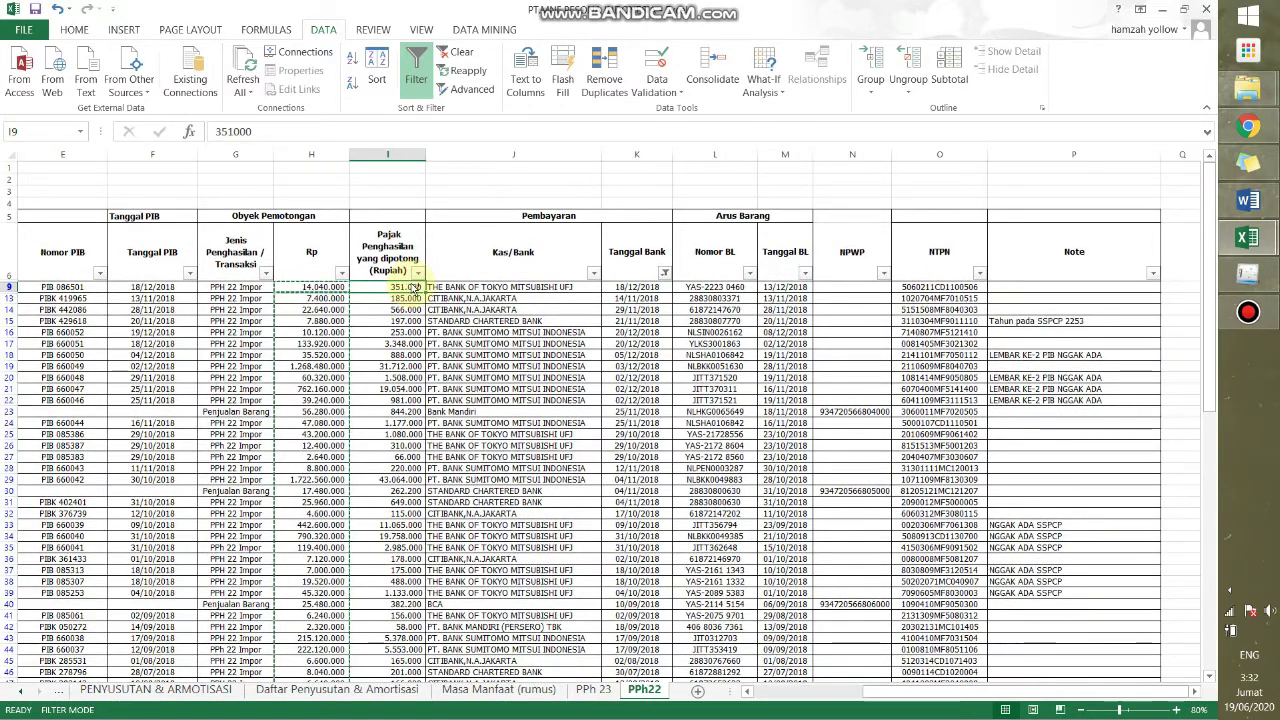
key("ctrl+shift+Down")
key("ctrl+c")
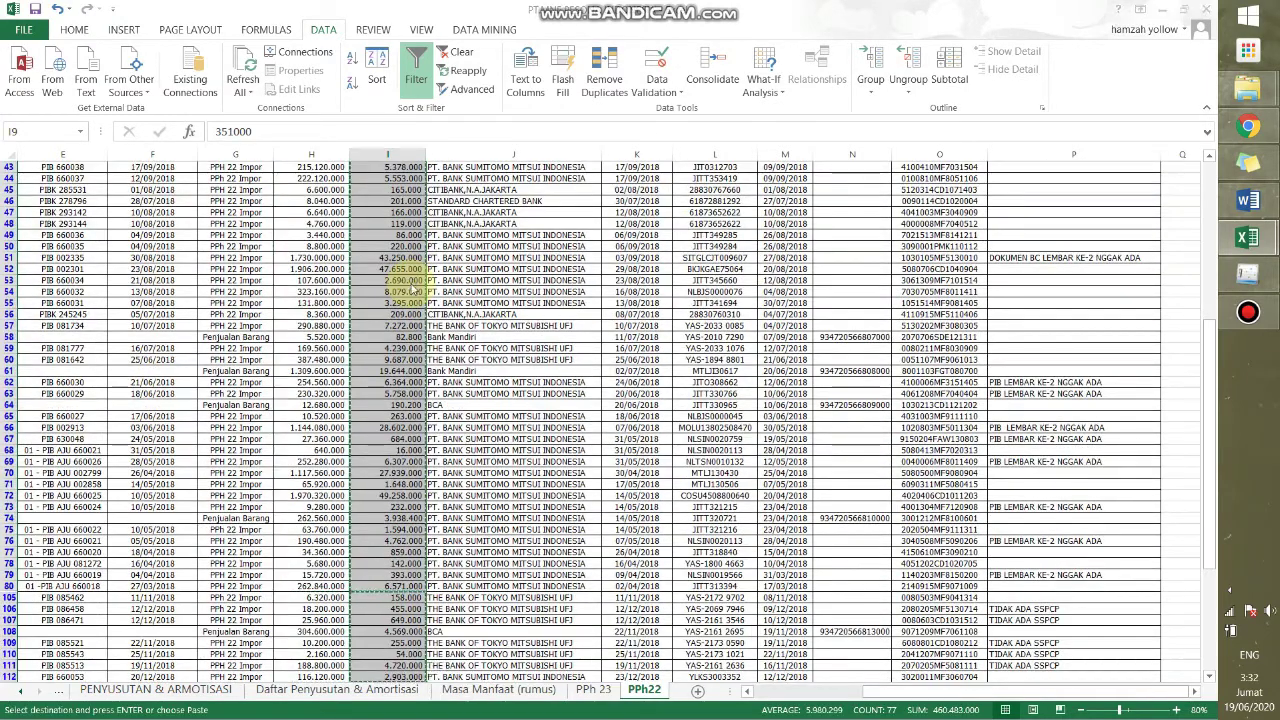
key("alt+Tab")
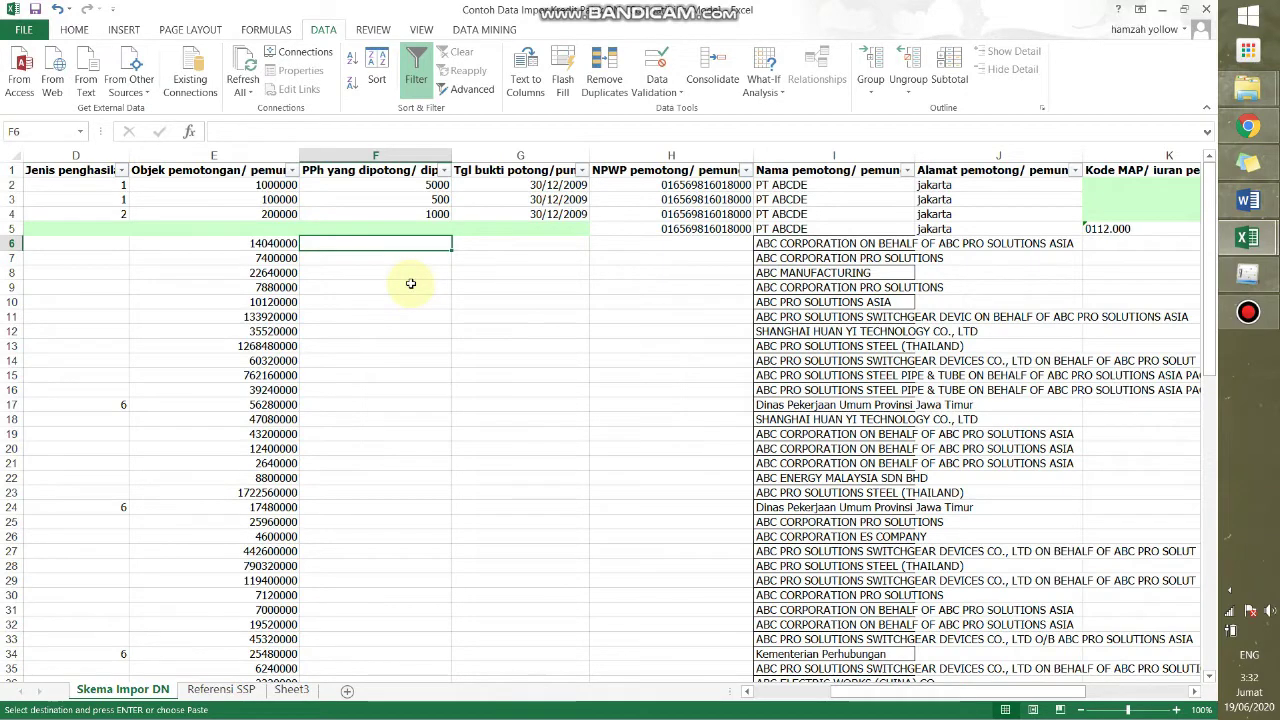
key("ctrl+v")
Undo the formatted paste in the PPh yang dipotong/dipungut column and paste the copied amounts as values only, starting at F6.
left_click(488, 254)
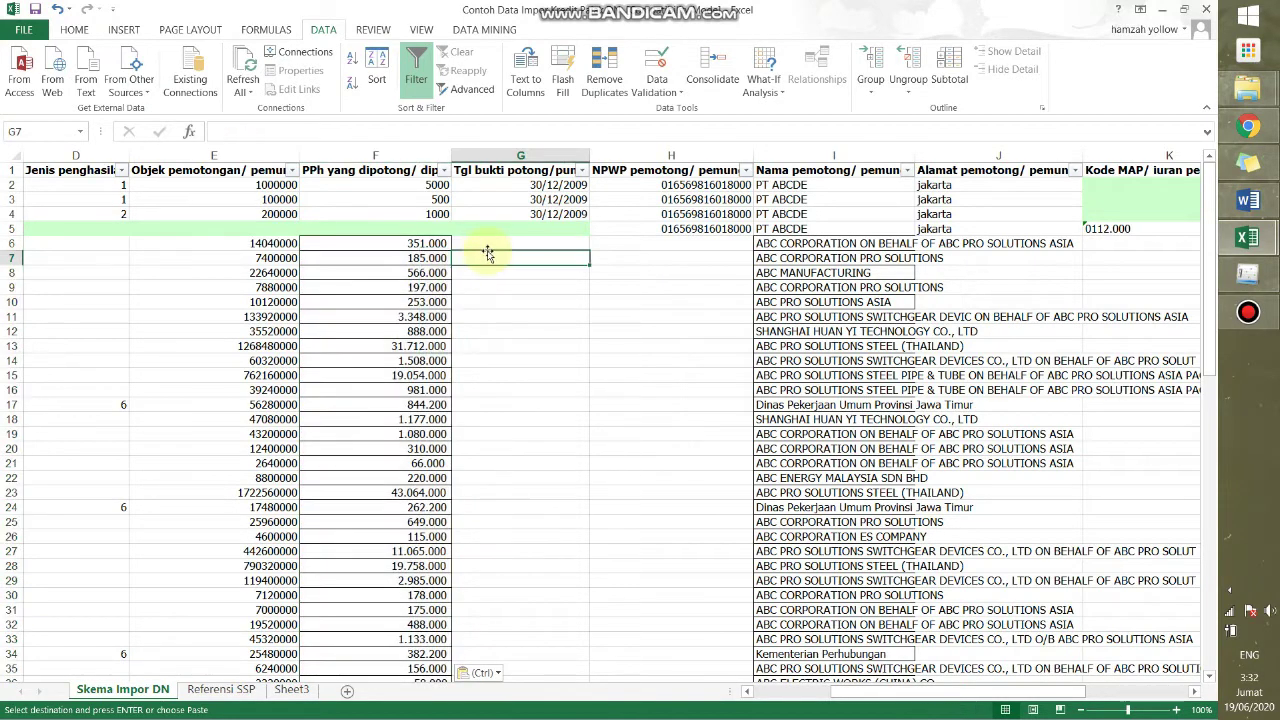
left_click(493, 243)
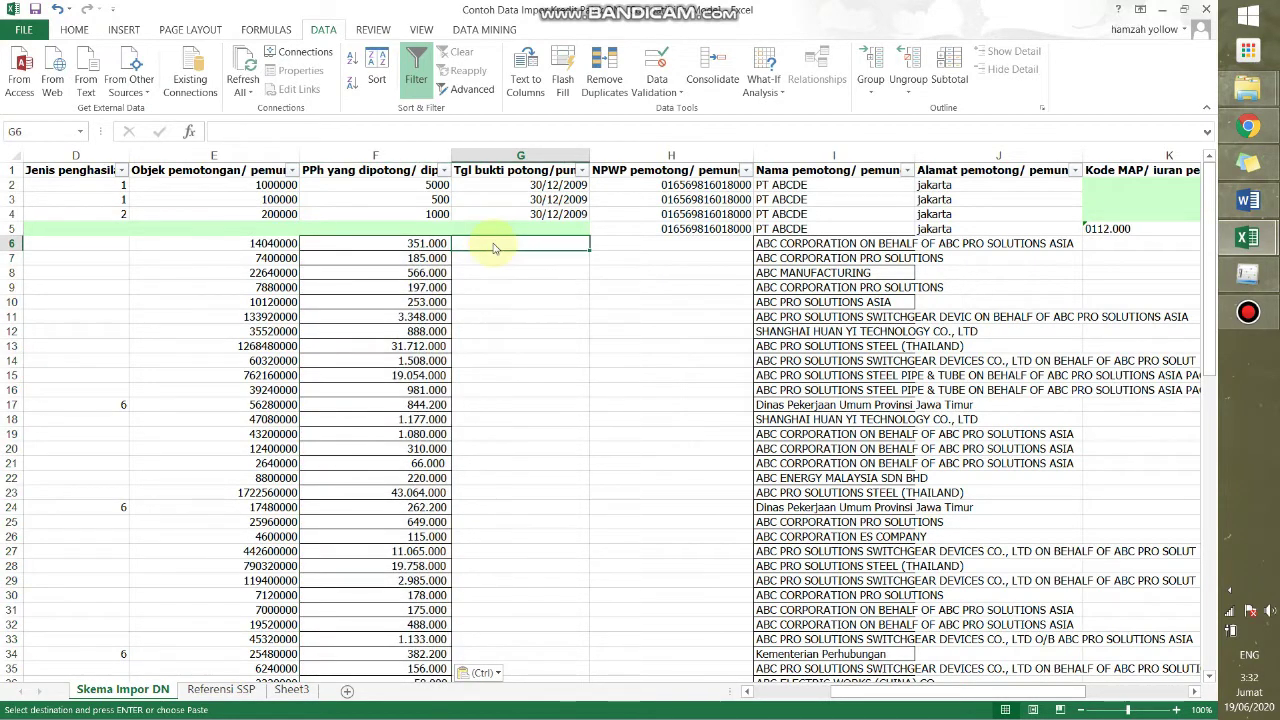
key("alt+Tab")
key("alt")
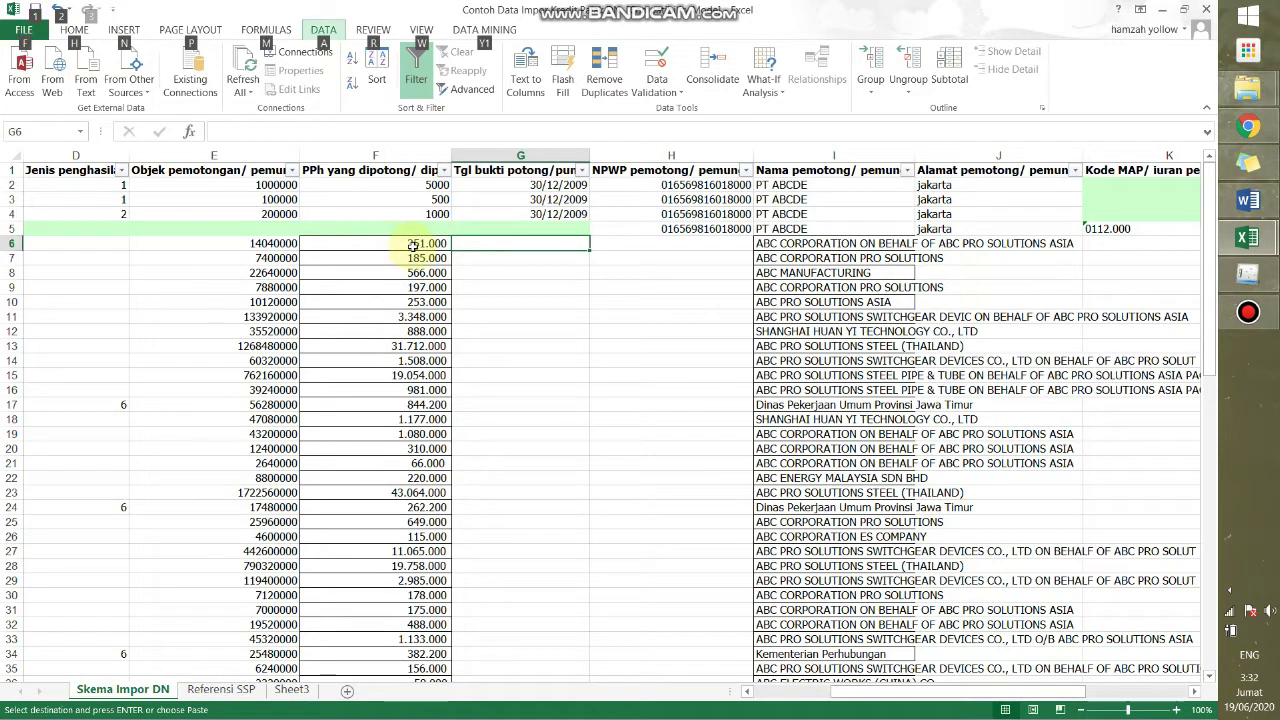
left_click(491, 272)
key("ctrl+z")
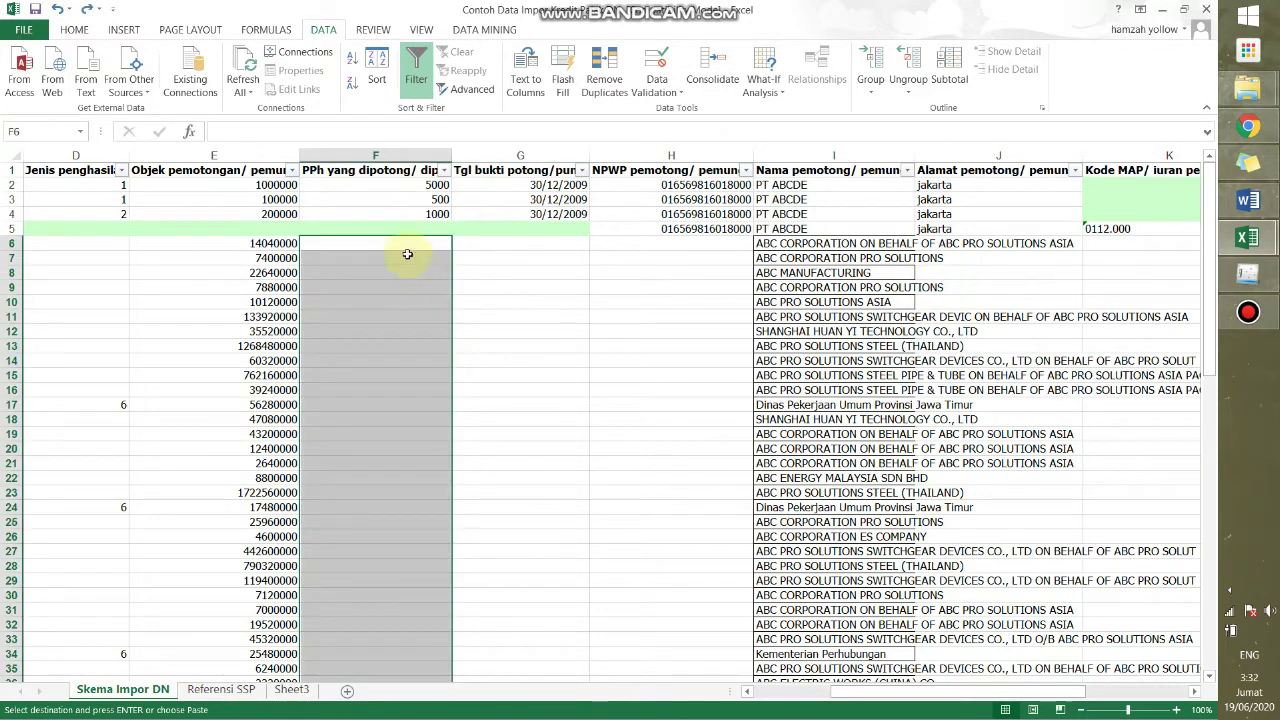
left_click(407, 243)
right_click(406, 244)
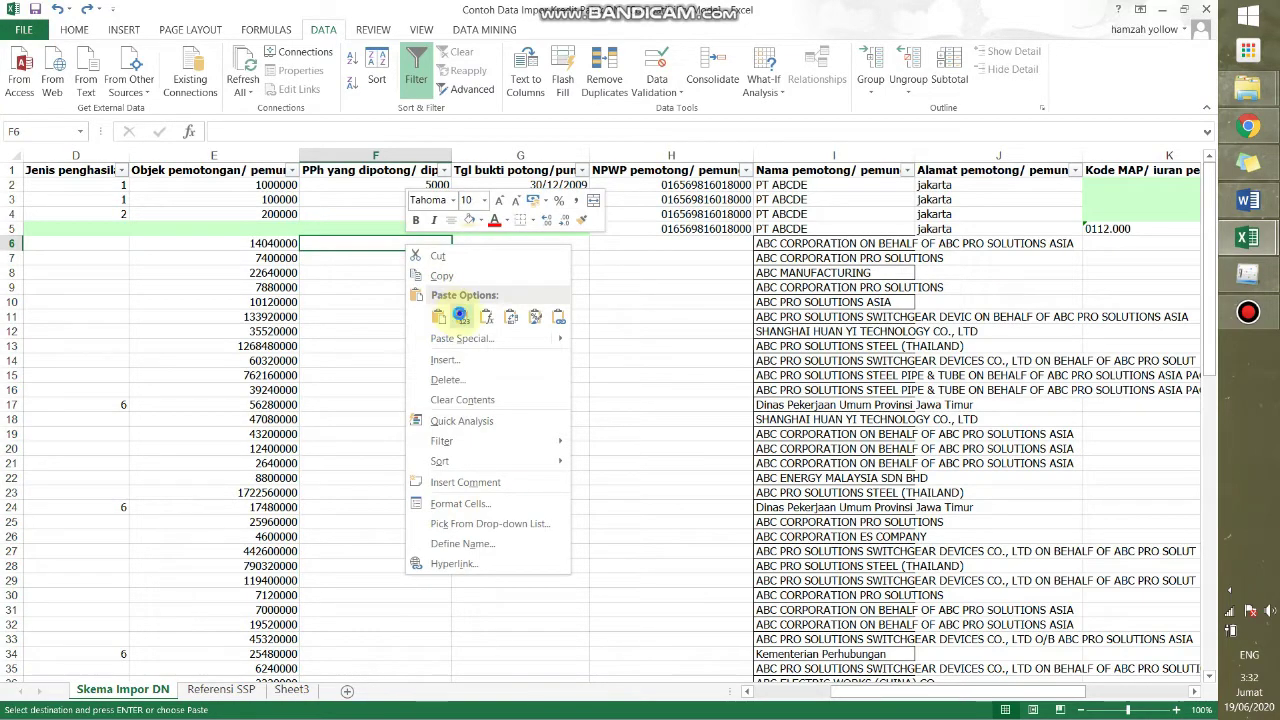
left_click(459, 316)
Switch to the PT.MNF PESONA INDONESIA workbook and copy the filtered Tanggal Bank dates from K9 down on the PPh22 sheet.
left_click(475, 243)
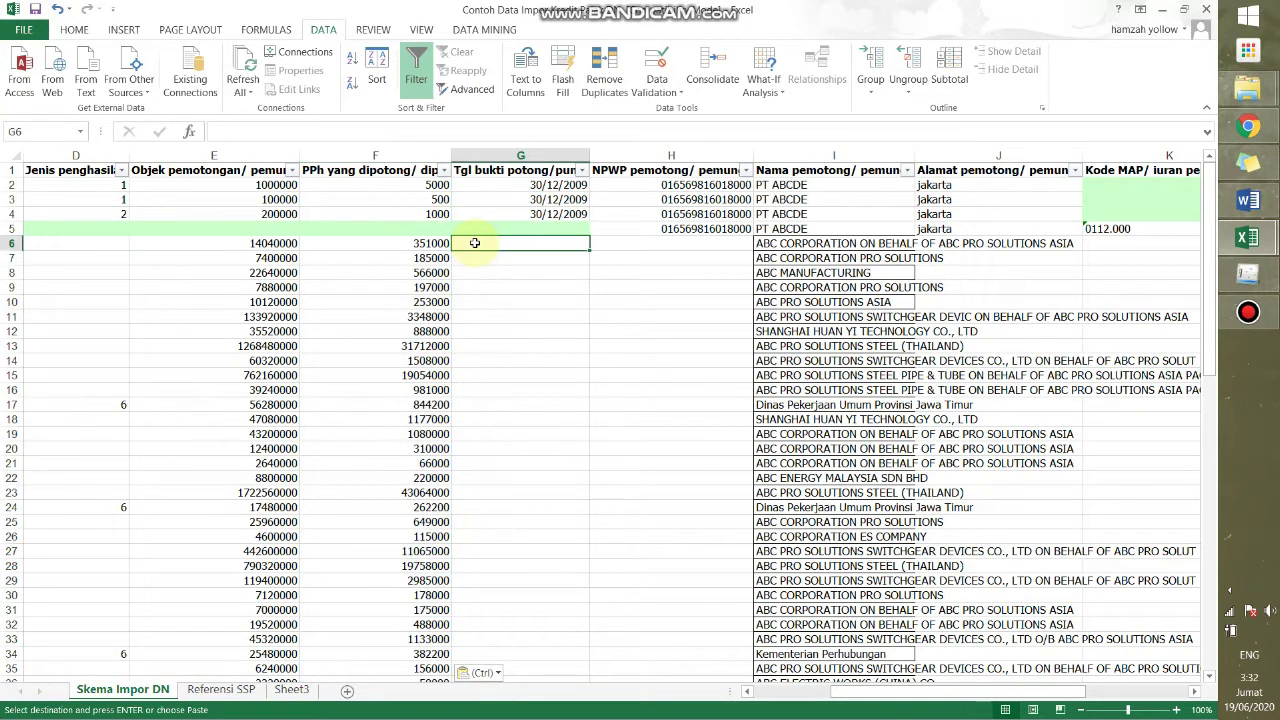
key("alt+Tab")
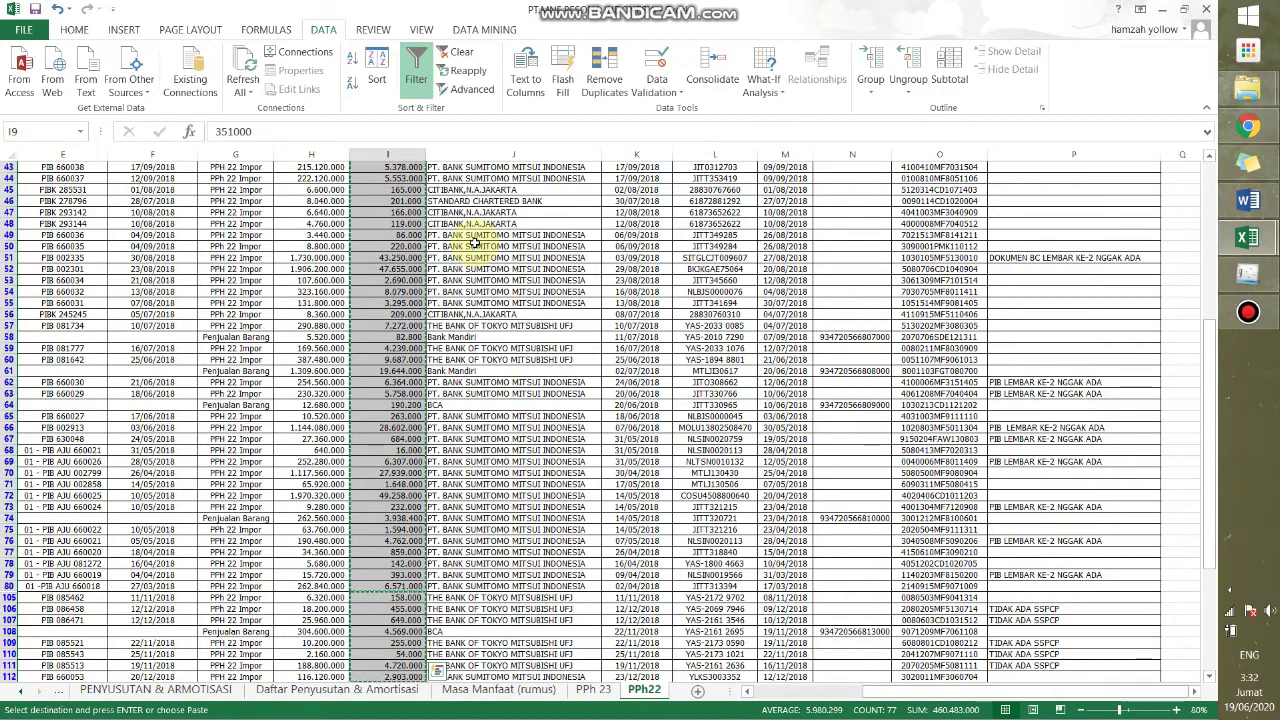
key("Up")
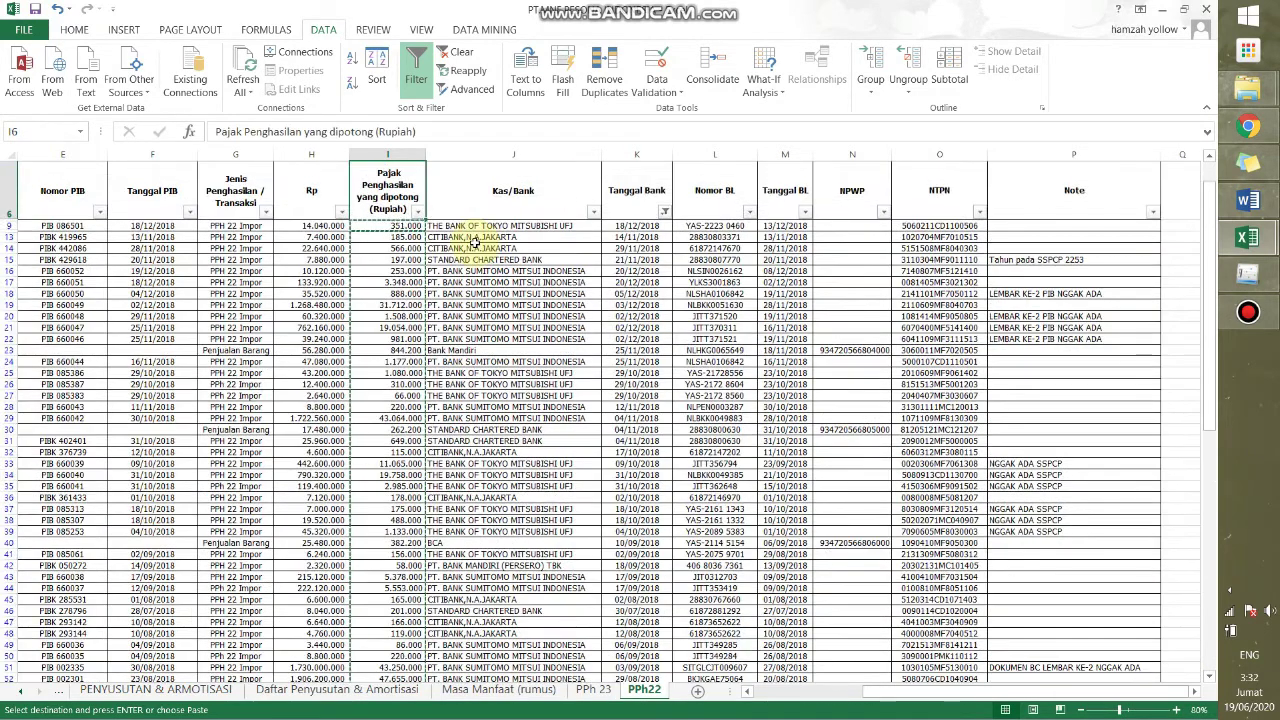
key("Right")
key("Right")
key("Down")
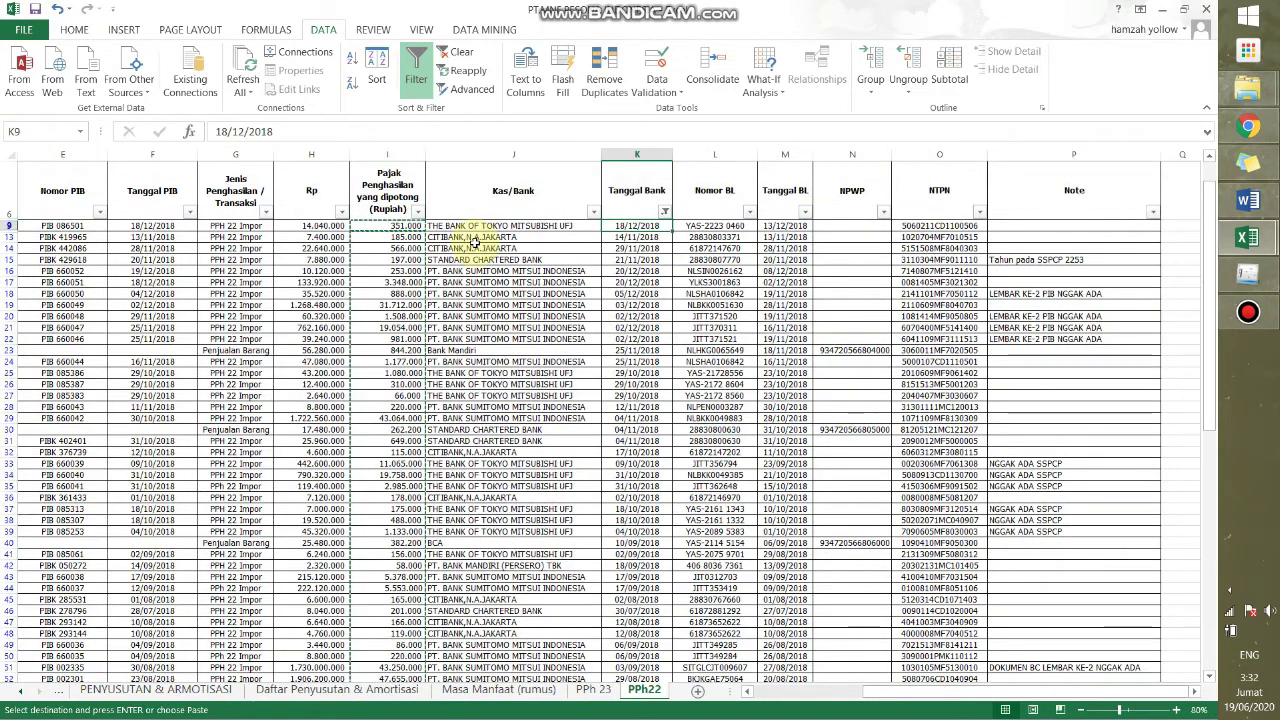
key("ctrl+shift+Down")
key("ctrl+c")
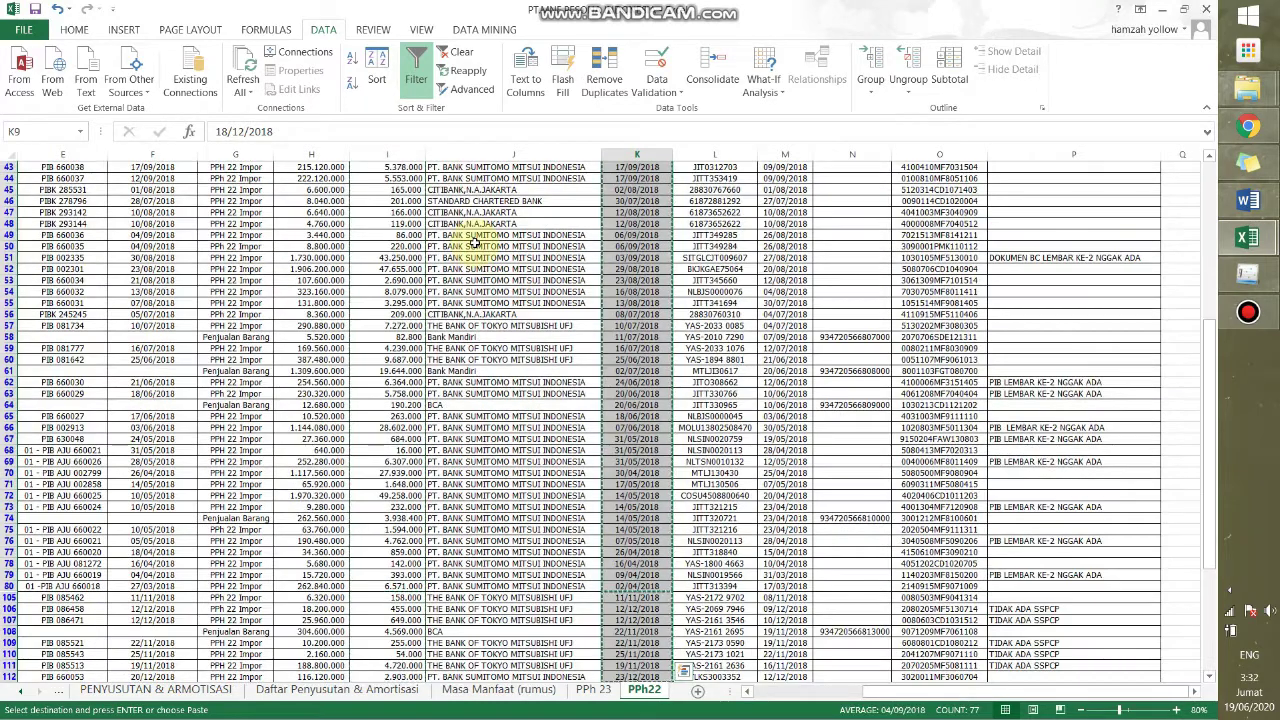
Paste the dates into the import file's Tgl bukti potong/pungut column at G6, replacing a values-only paste with one that keeps the date format.
key("ctrl+Tab")
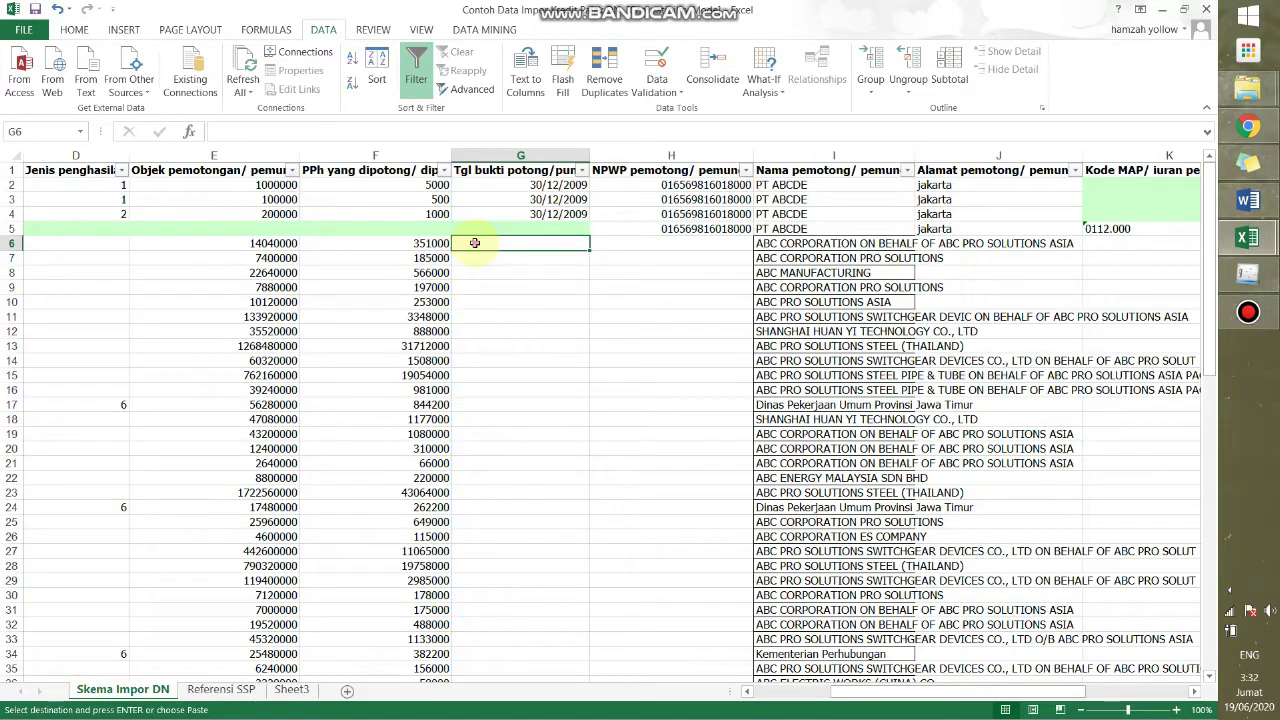
right_click(474, 243)
left_click(530, 319)
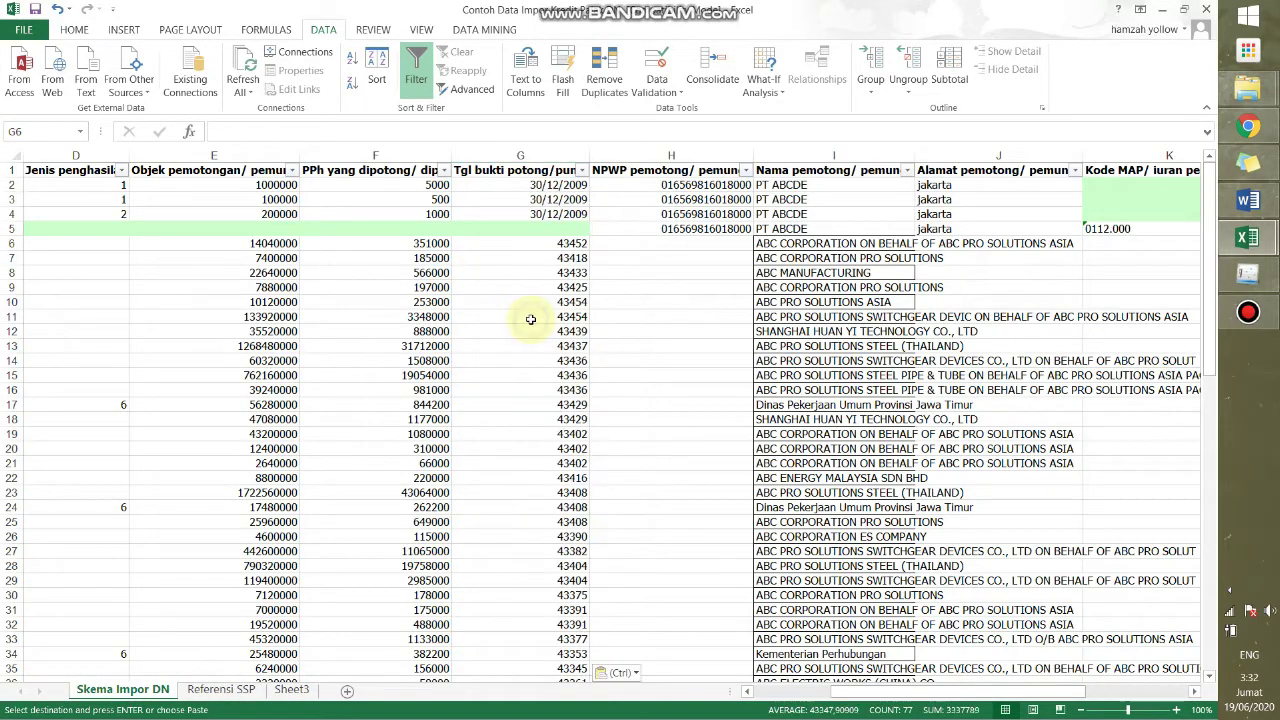
key("ctrl+z")
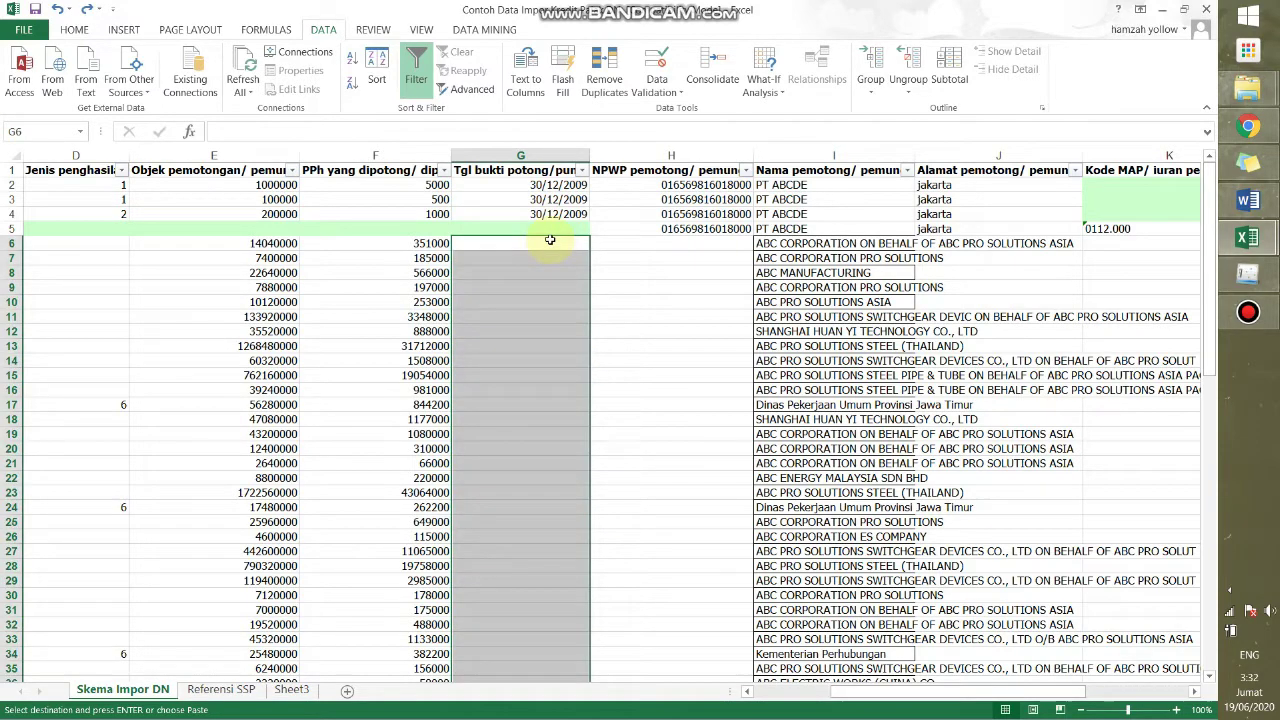
key("ctrl+v")
Copy the filtered NPWP cells from N9 to N108 on the PPh22 sheet into the import file's NPWP pemotong/pemungut column at H6.
left_click(638, 242)
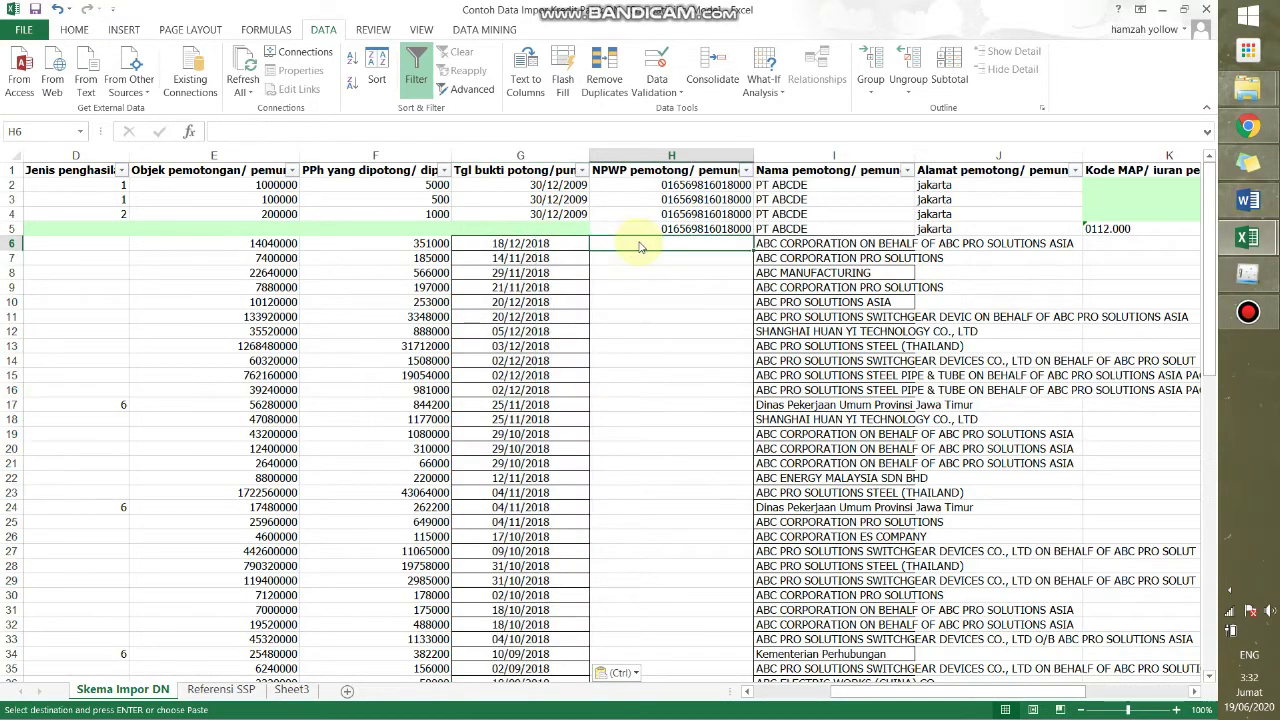
key("alt+Tab")
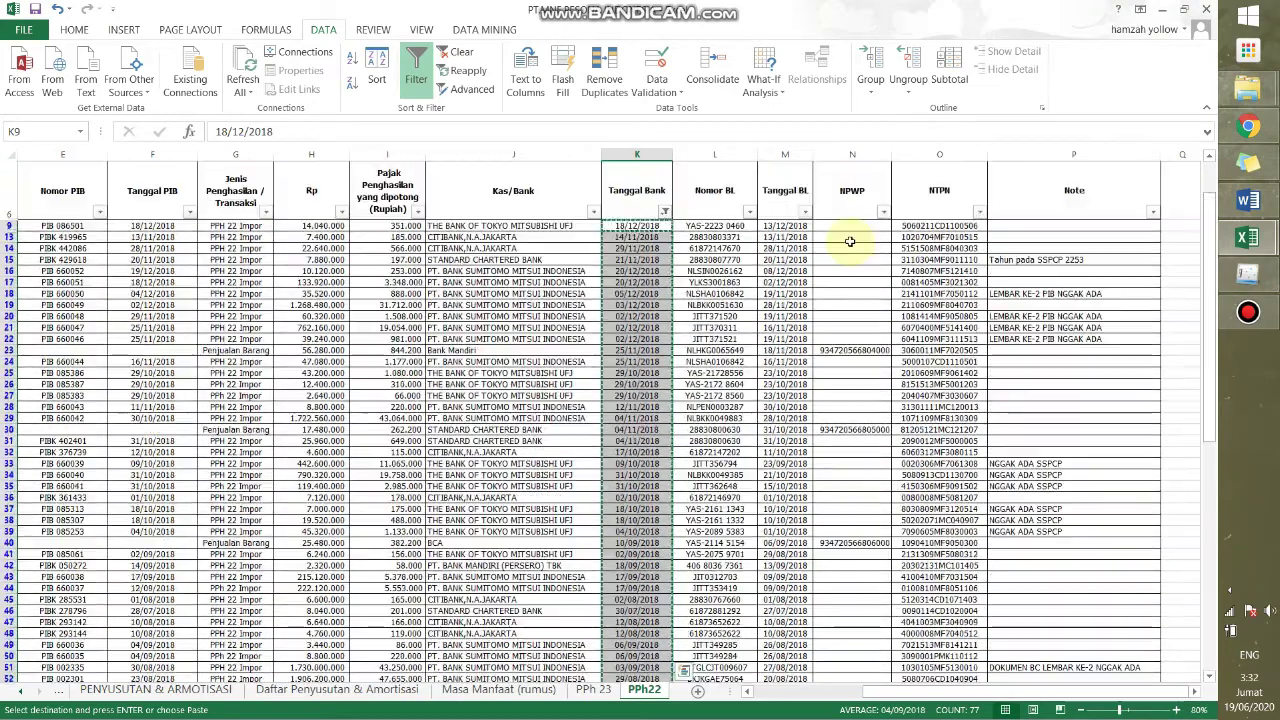
scroll(849, 241, "up", 2)
left_click(855, 288)
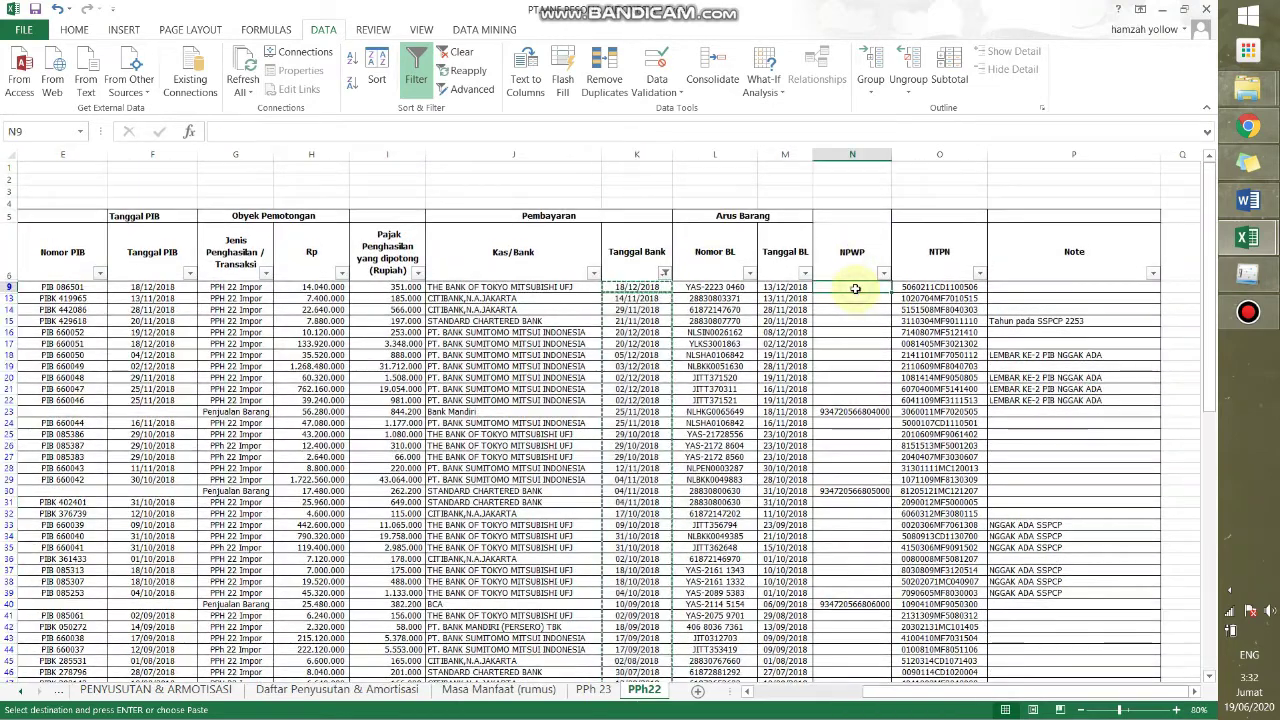
key("shift+Down")
key("shift+Down")
key("shift+Down")
key("shift+Down")
key("shift+Down")
key("shift+Down")
key("shift+Down")
key("shift+Down")
key("shift+Down")
key("shift+Down")
key("shift+Down")
key("shift+Down")
key("shift+Down")
key("shift+Down")
key("shift+Down")
key("shift+Down")
key("shift+Down")
key("shift+Down")
key("shift+Down")
key("shift+Down")
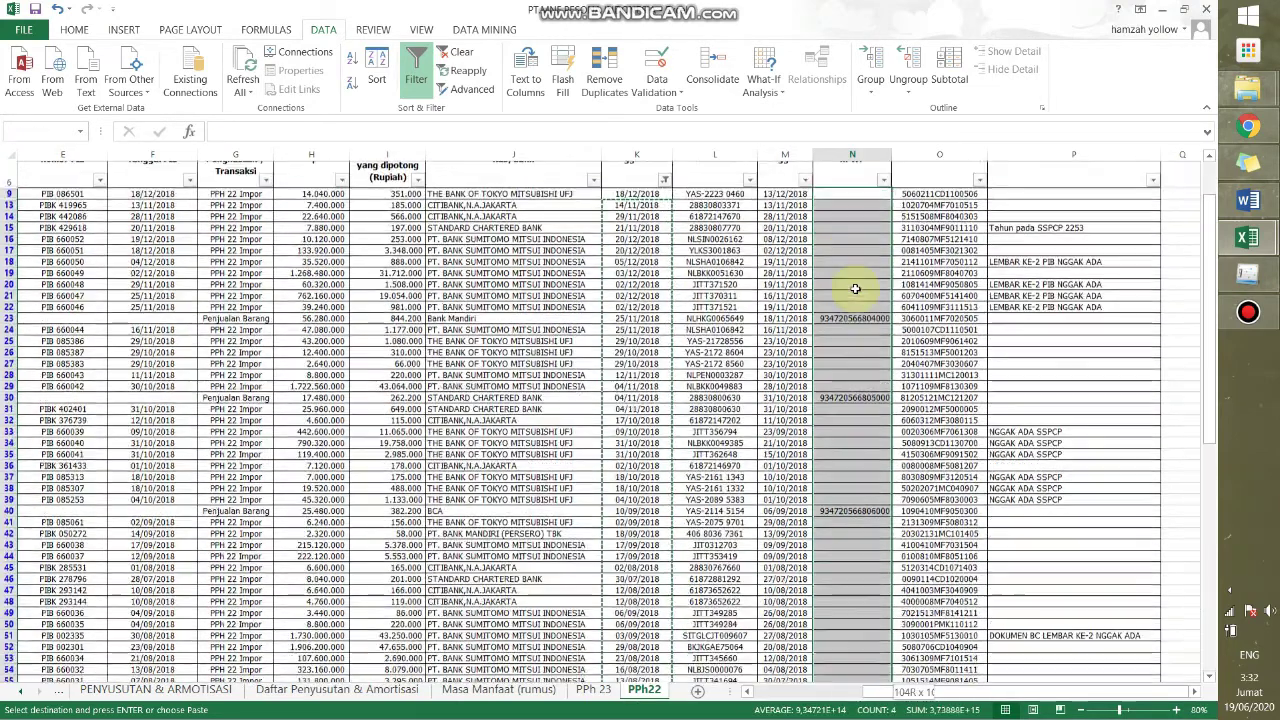
key("shift+Down")
key("shift+Down")
key("shift+Down")
key("shift+Down")
key("shift+Down")
key("shift+Down")
key("shift+Down")
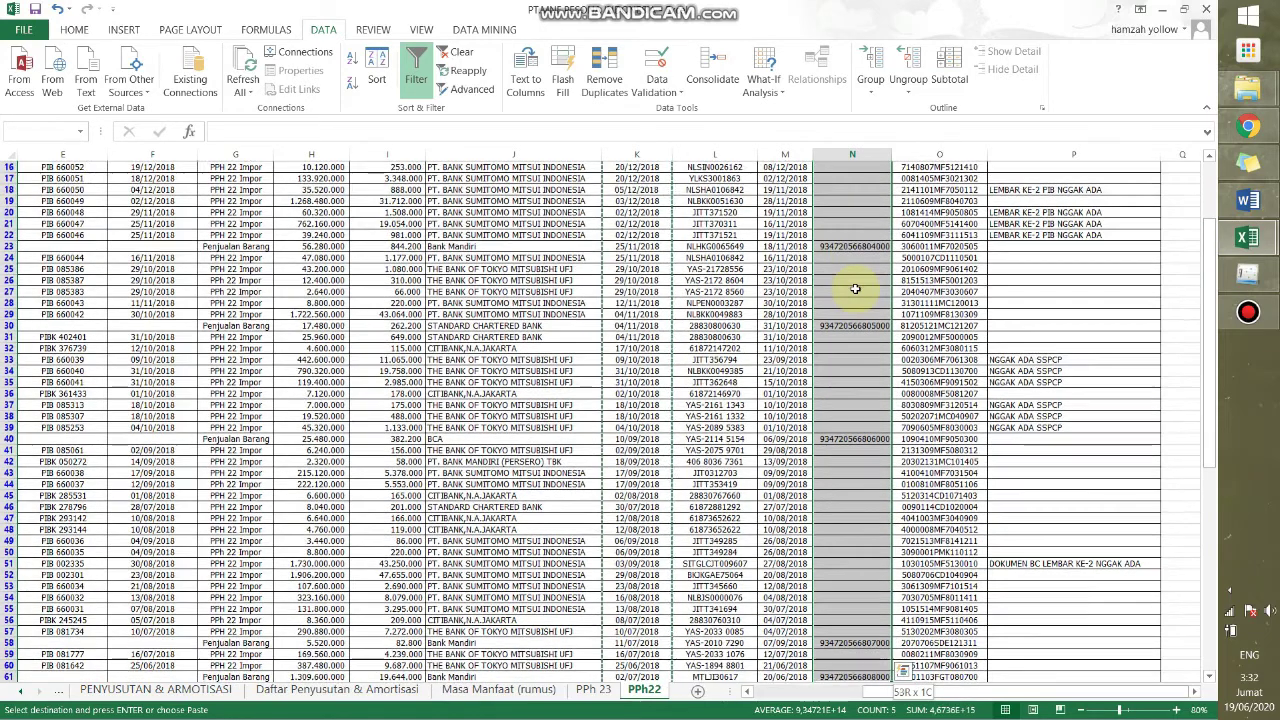
key("shift+Down")
key("shift+Down")
key("shift+Down")
key("shift+Down")
key("shift+Down")
key("shift+Down")
key("shift+Down")
key("shift+Down")
key("shift+Down")
key("shift+Down")
key("shift+Down")
key("shift+Down")
key("shift+Down")
key("shift+Down")
key("shift+Down")
key("shift+Down")
key("shift+Down")
key("shift+Down")
key("shift+Down")
key("shift+Down")
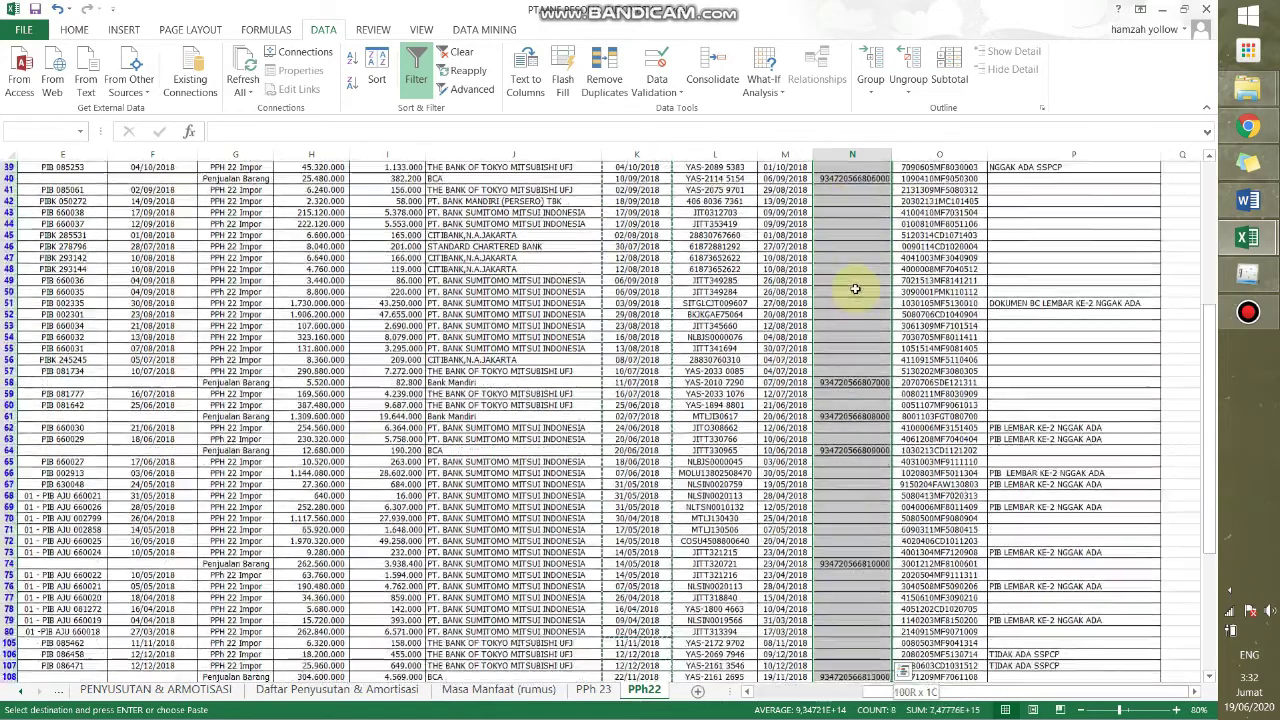
key("ctrl+shift+Down")
key("ctrl+shift+Up")
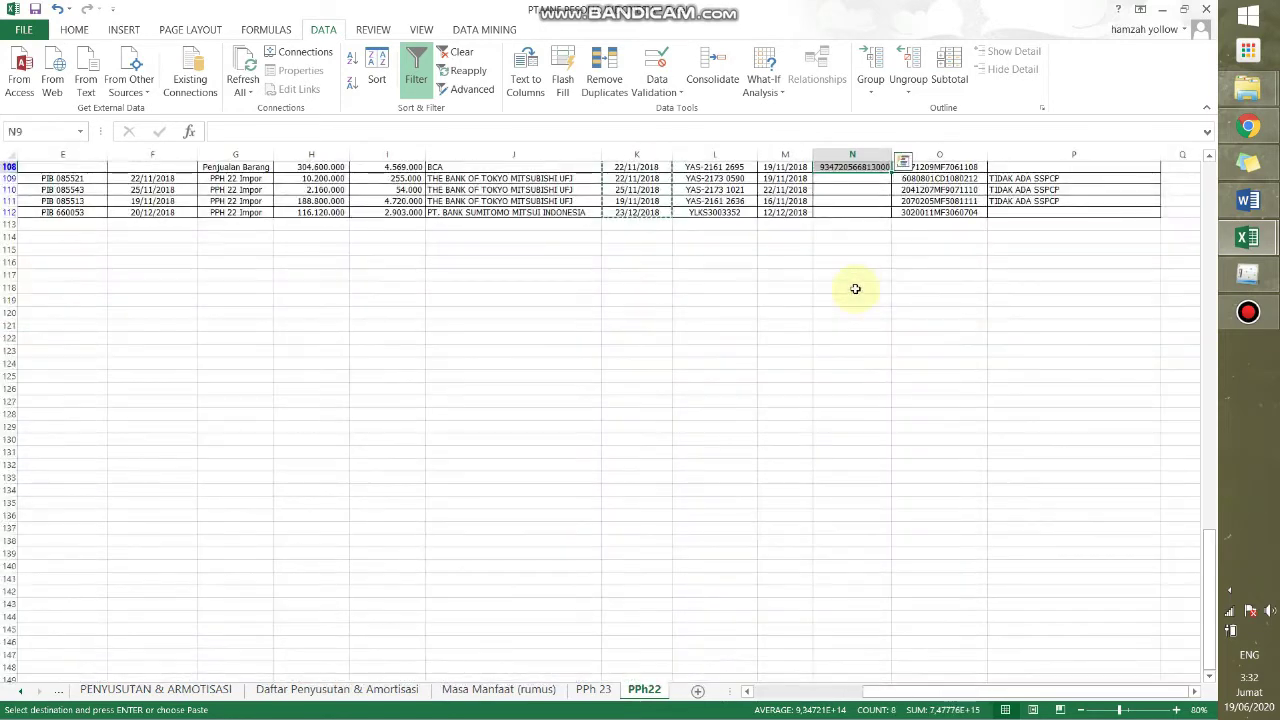
key("alt+Tab")
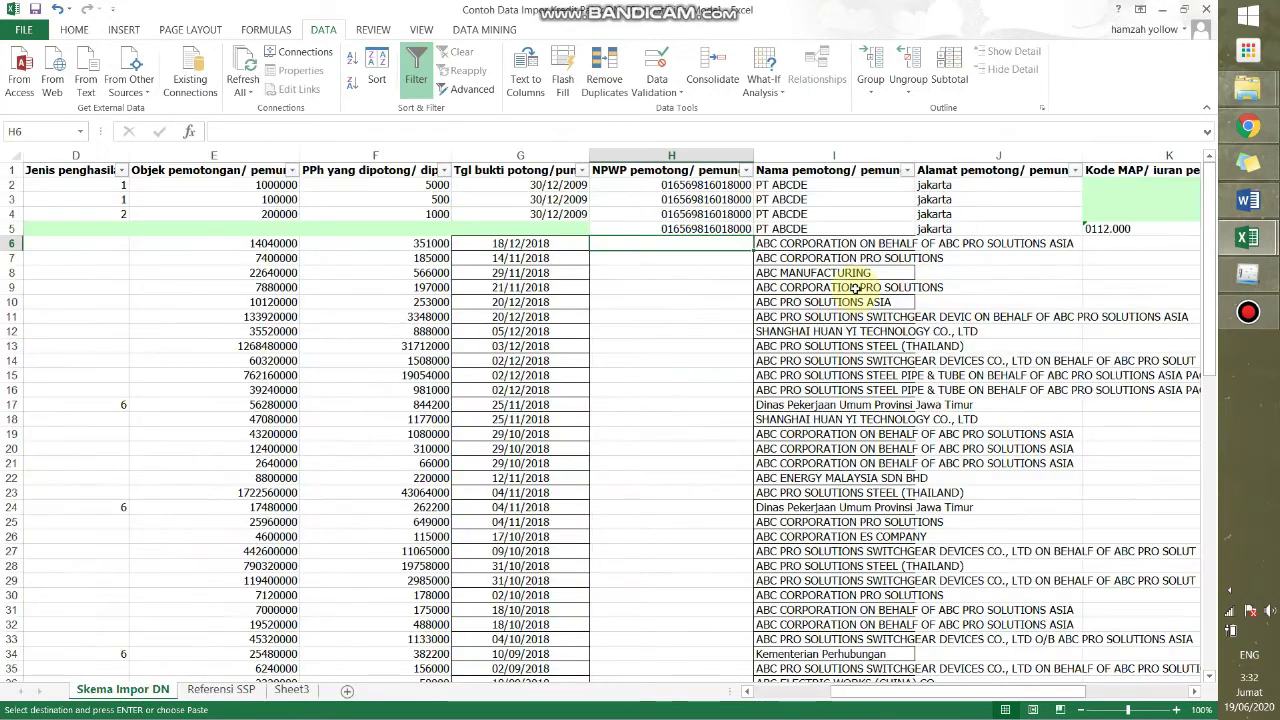
key("ctrl+v")
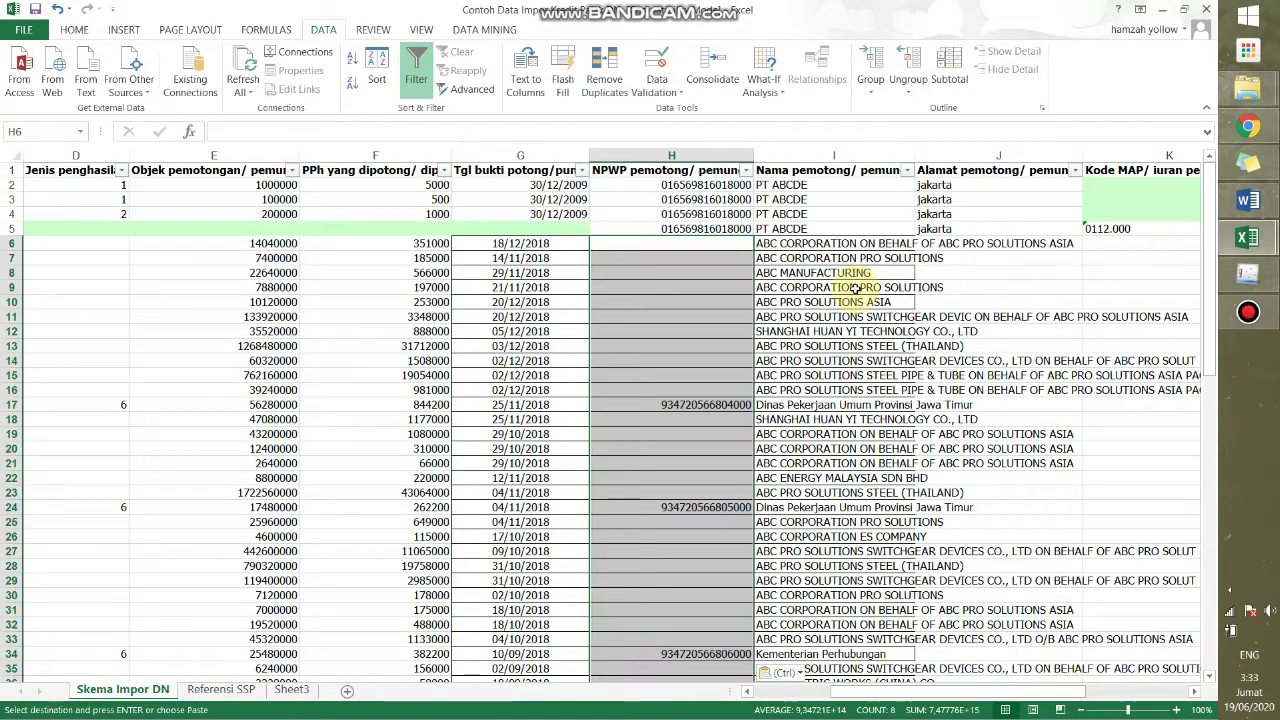
Examine the pasted NPWP column against the sample rows and the withholder names, ending on H6.
key("Down")
key("Left")
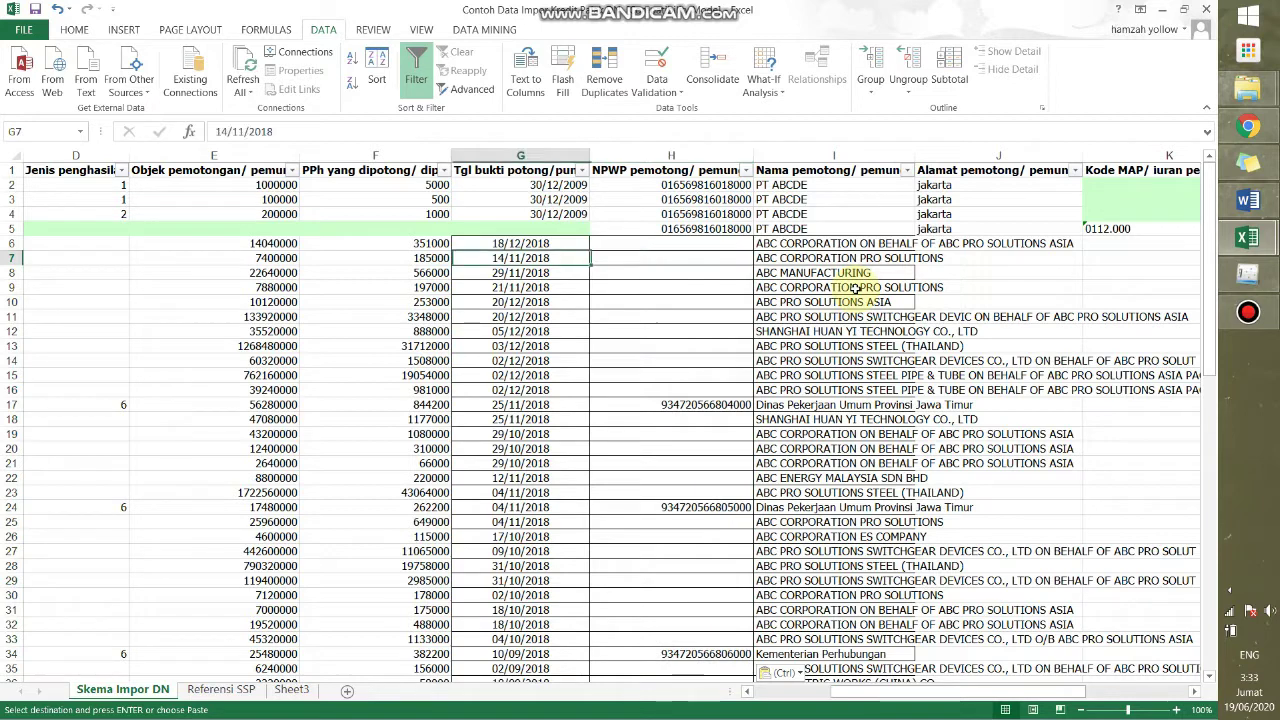
key("Right")
key("Down")
key("Down")
key("Down")
key("Down")
key("Down")
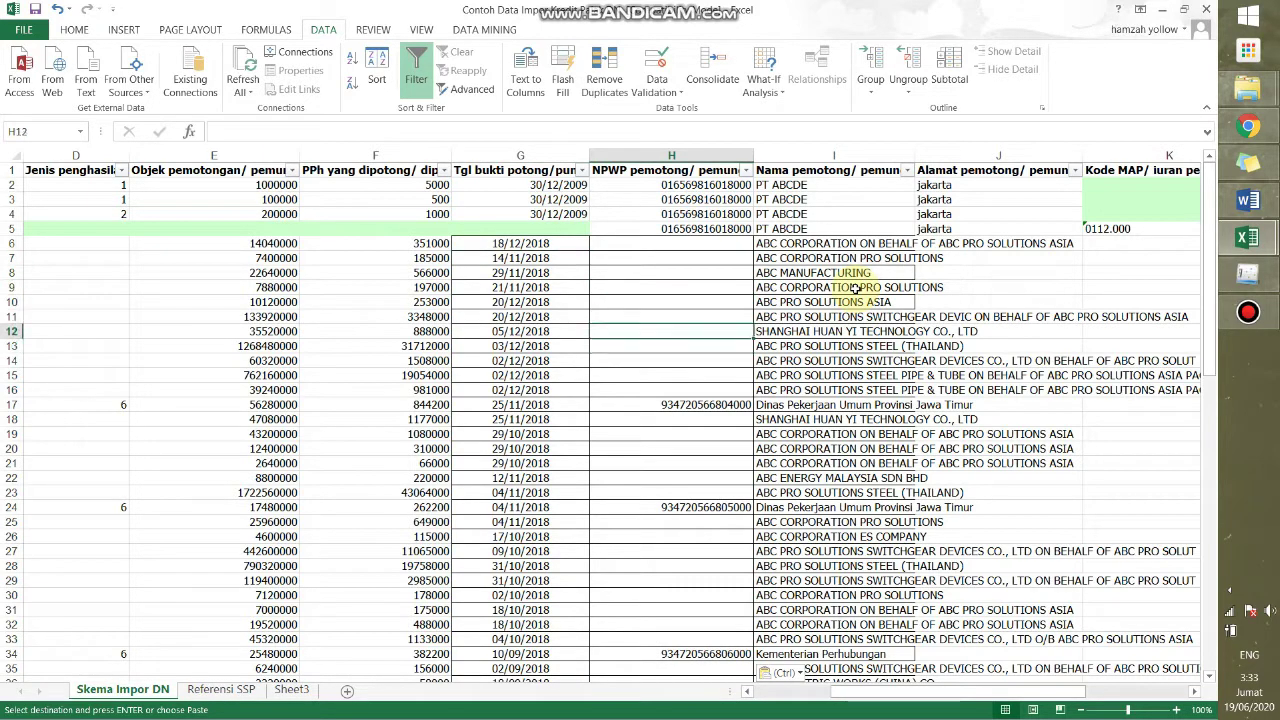
key("Up")
key("Up")
key("Up")
key("Up")
key("Up")
key("Up")
key("Up")
key("Up")
key("Up")
key("Up")
key("Up")
key("Down")
key("Down")
key("Down")
key("Down")
key("Down")
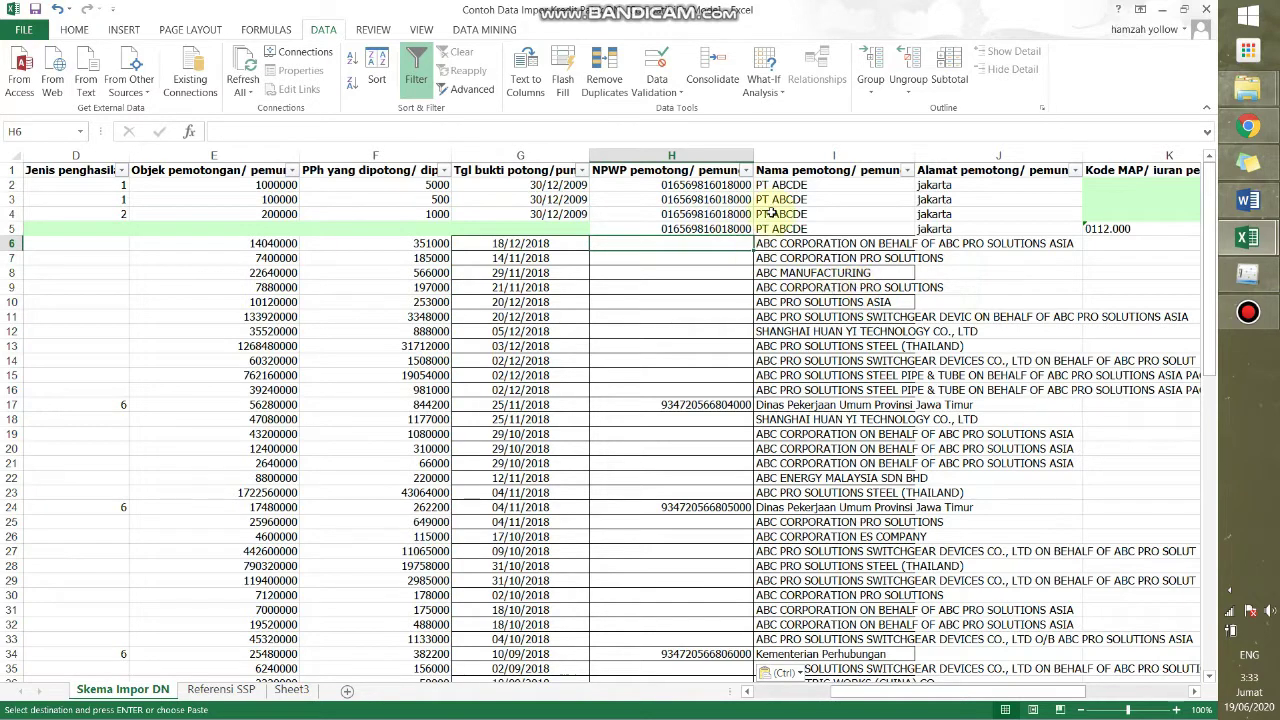
Filter the Nama pemotong/pemungut column to exclude Kementerian Perindustrian, Kementerian Perhubungan, Kementerian Pekerjaan Umum and Dinas Pekerjaan Umum Provinsi Jawa Timur.
left_click(907, 170)
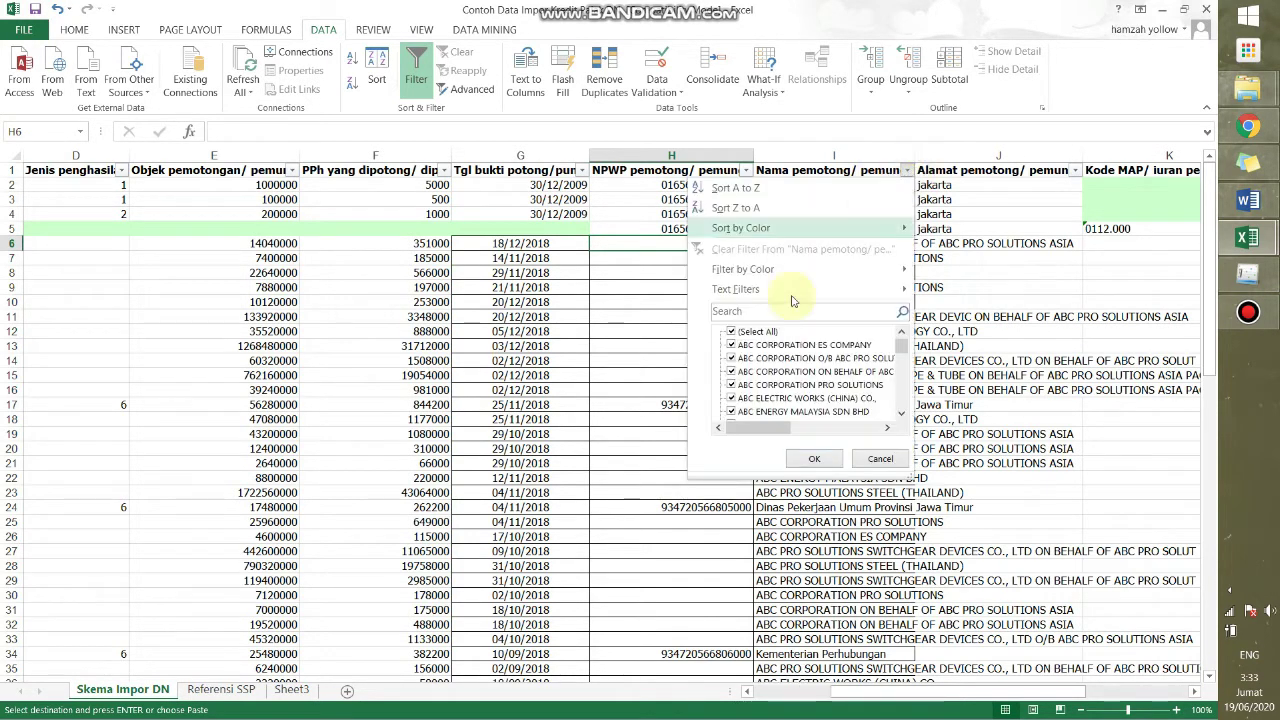
left_click(904, 416)
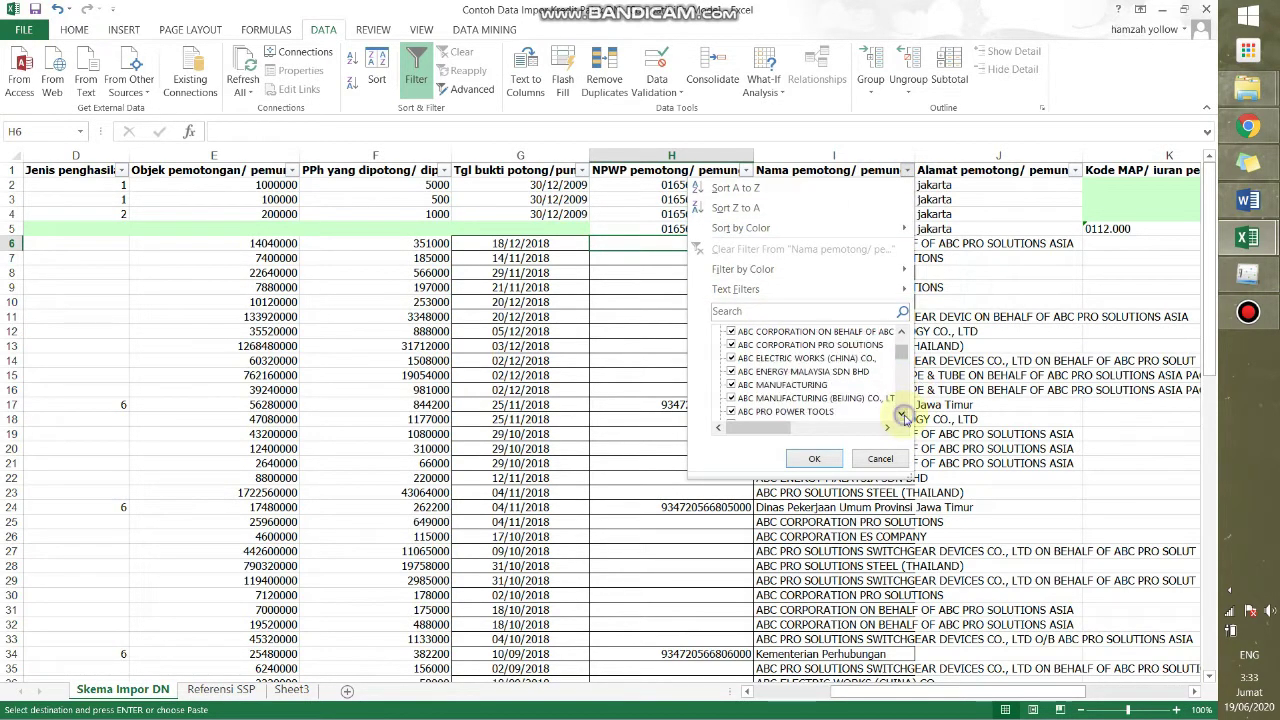
left_click(904, 416)
left_click(904, 416)
left_click(904, 416)
left_click(904, 416)
left_click(904, 416)
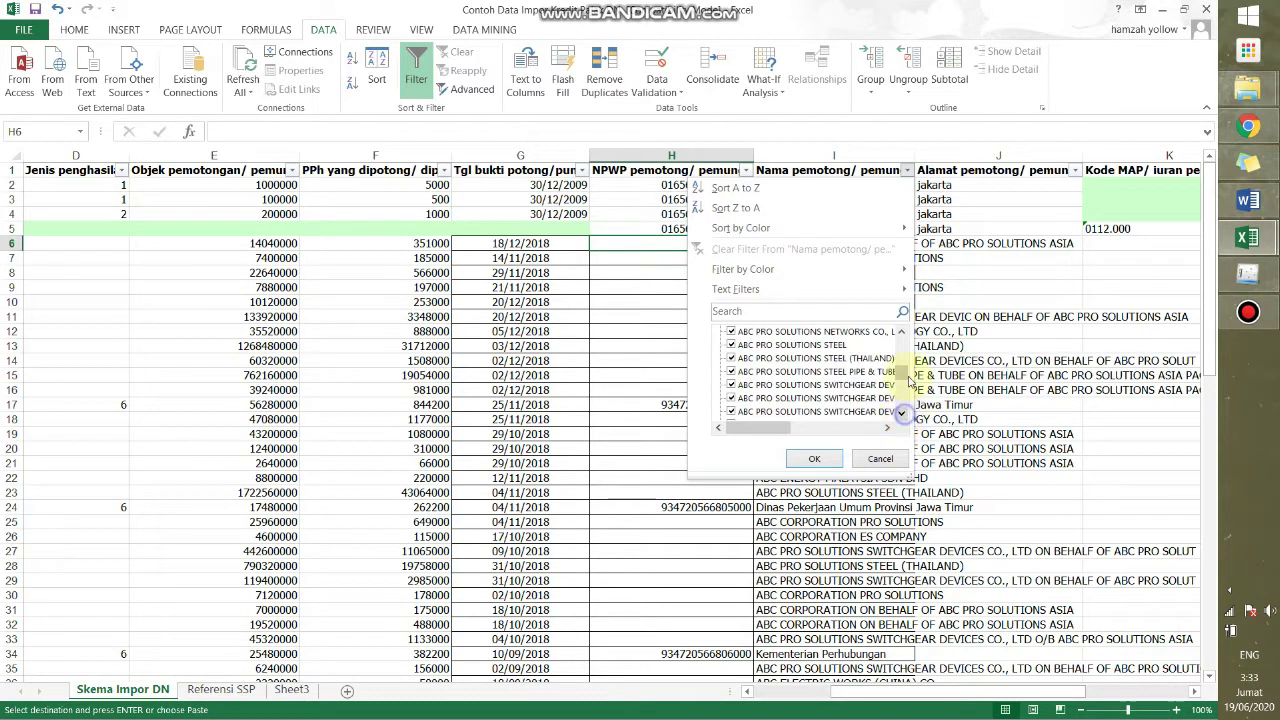
left_click_drag(903, 375, 903, 407)
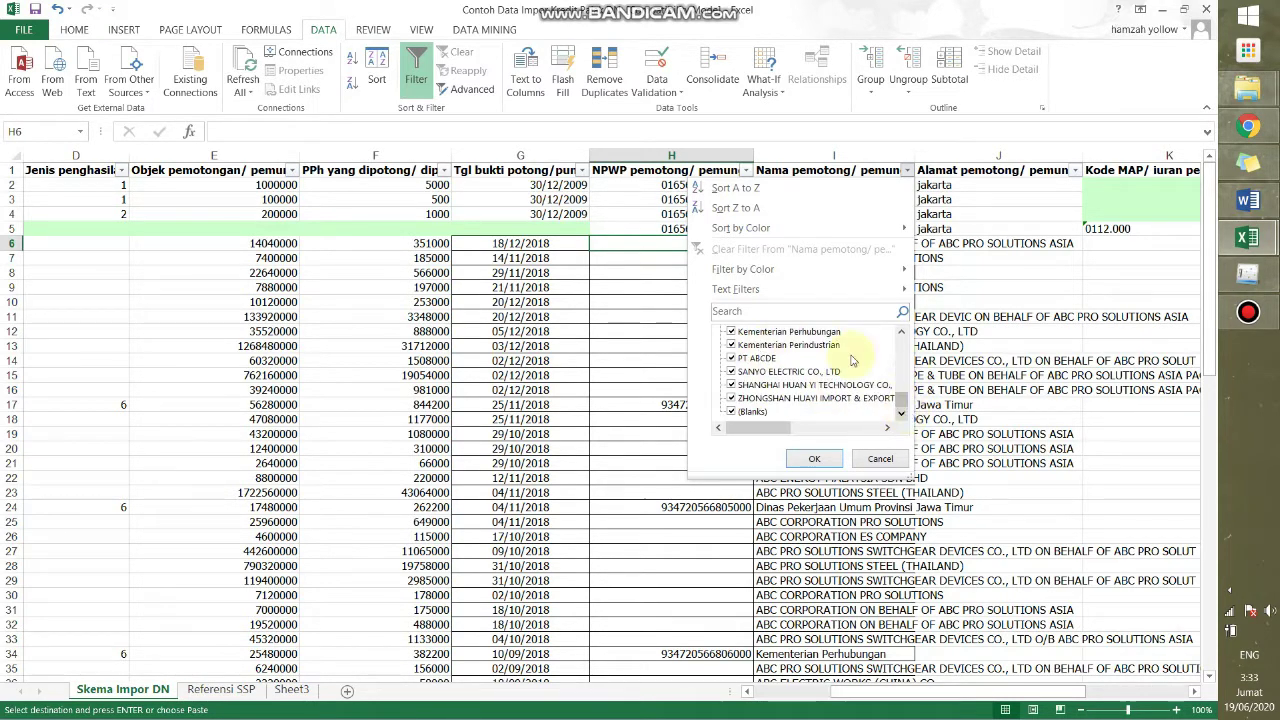
left_click(731, 345)
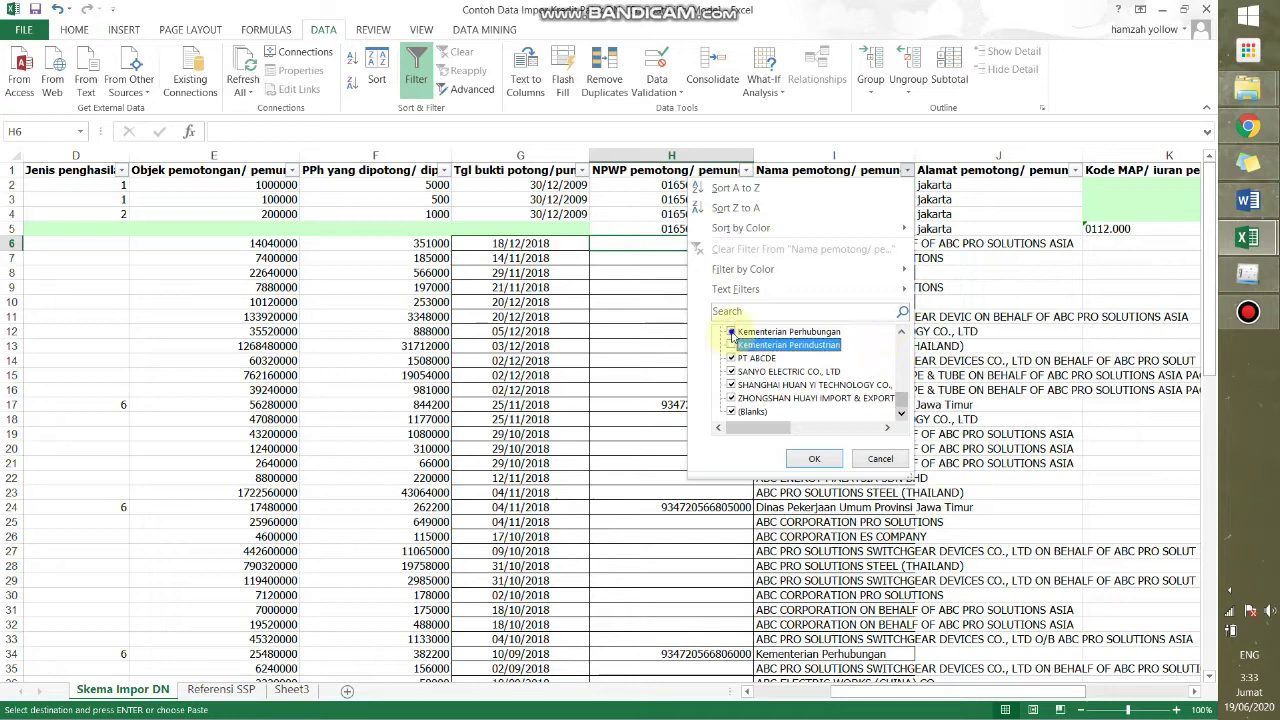
left_click(904, 334)
left_click(904, 334)
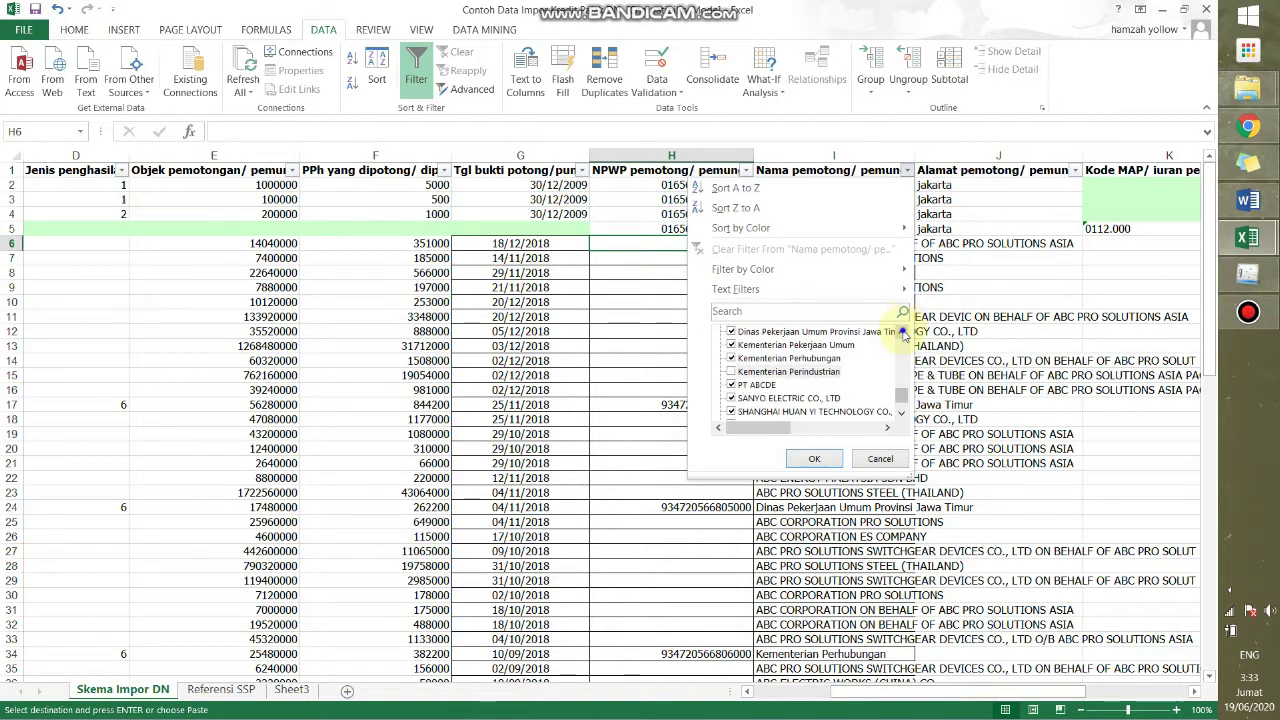
left_click(904, 334)
left_click(734, 371)
left_click(734, 358)
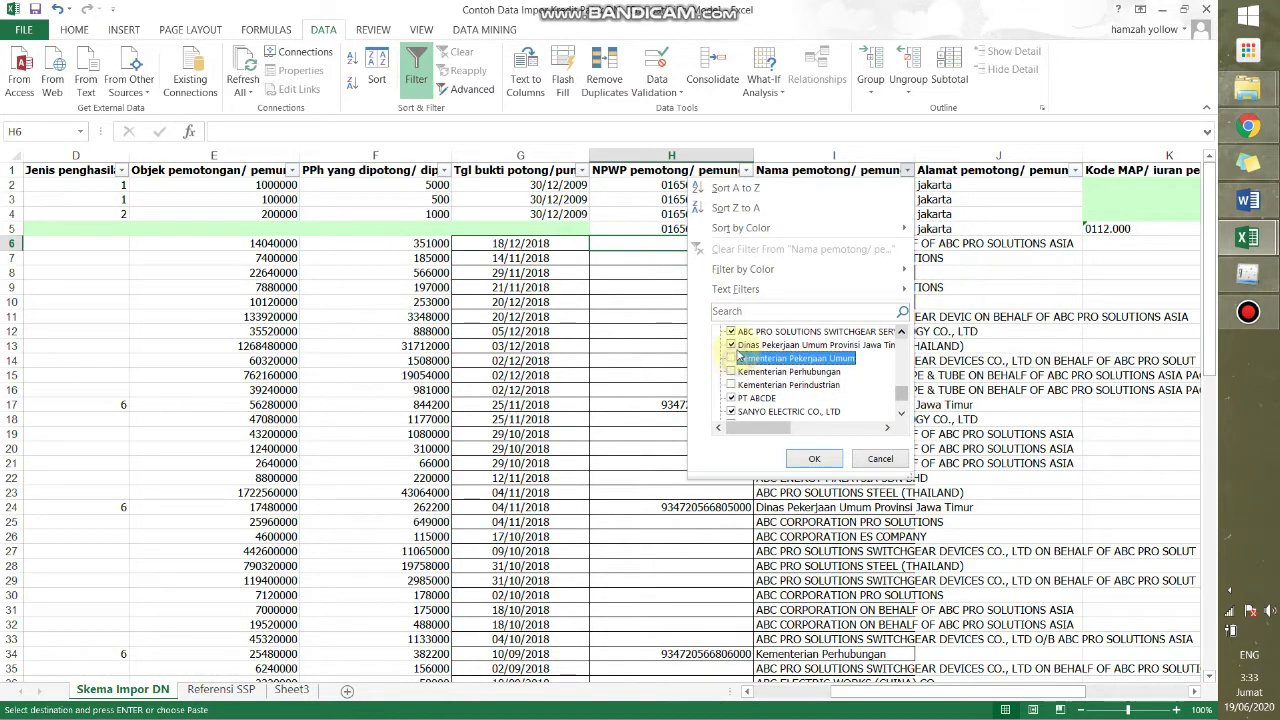
left_click(734, 345)
left_click(812, 458)
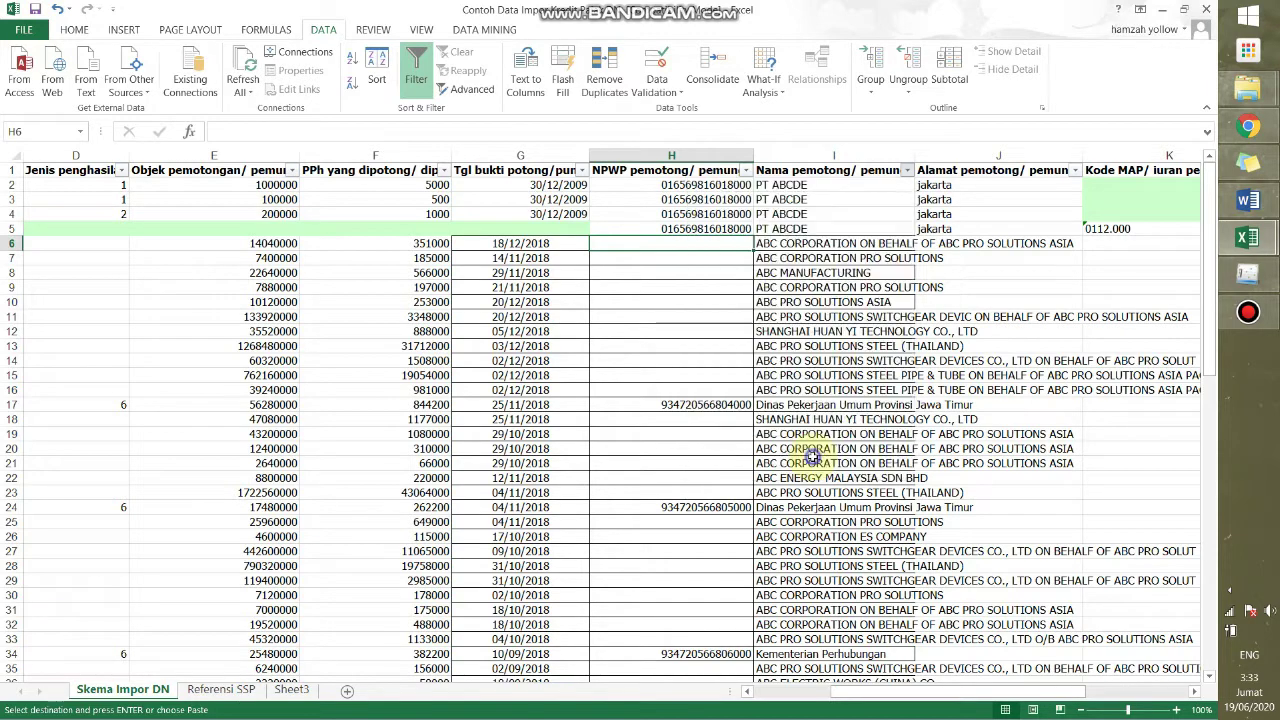
Clear the Objek pemotongan/pemungutan amounts from E6 down in the filtered rows.
left_click(258, 243)
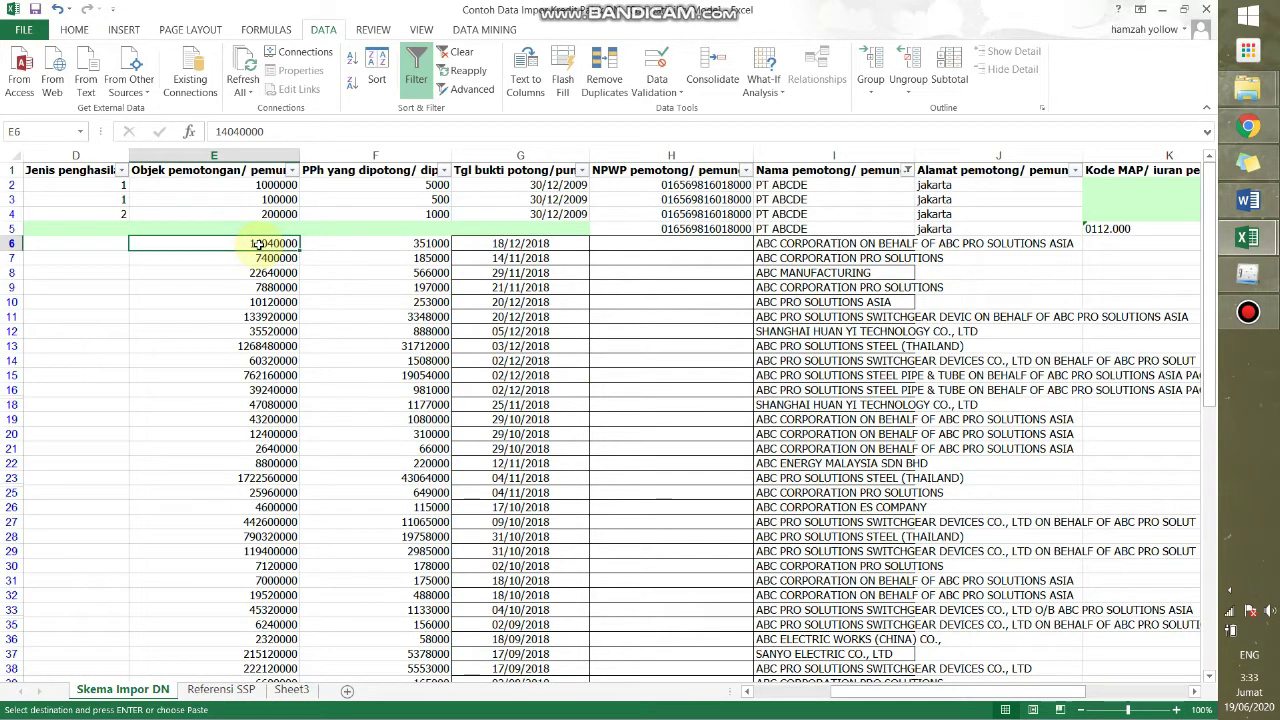
key("ctrl+shift+Down")
key("Delete")
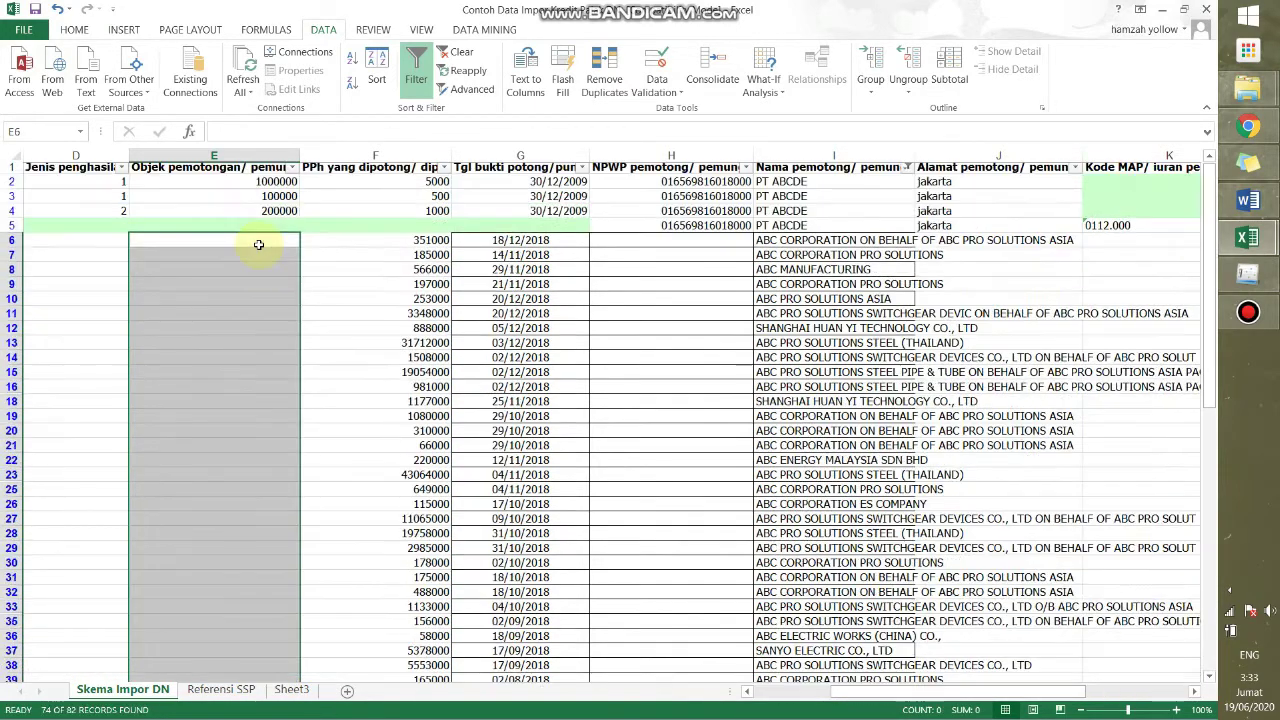
Clear the PPh yang dipotong amounts and Tgl bukti potong dates from row 6 down in the filtered rows.
key("Right")
key("ctrl+shift+Down")
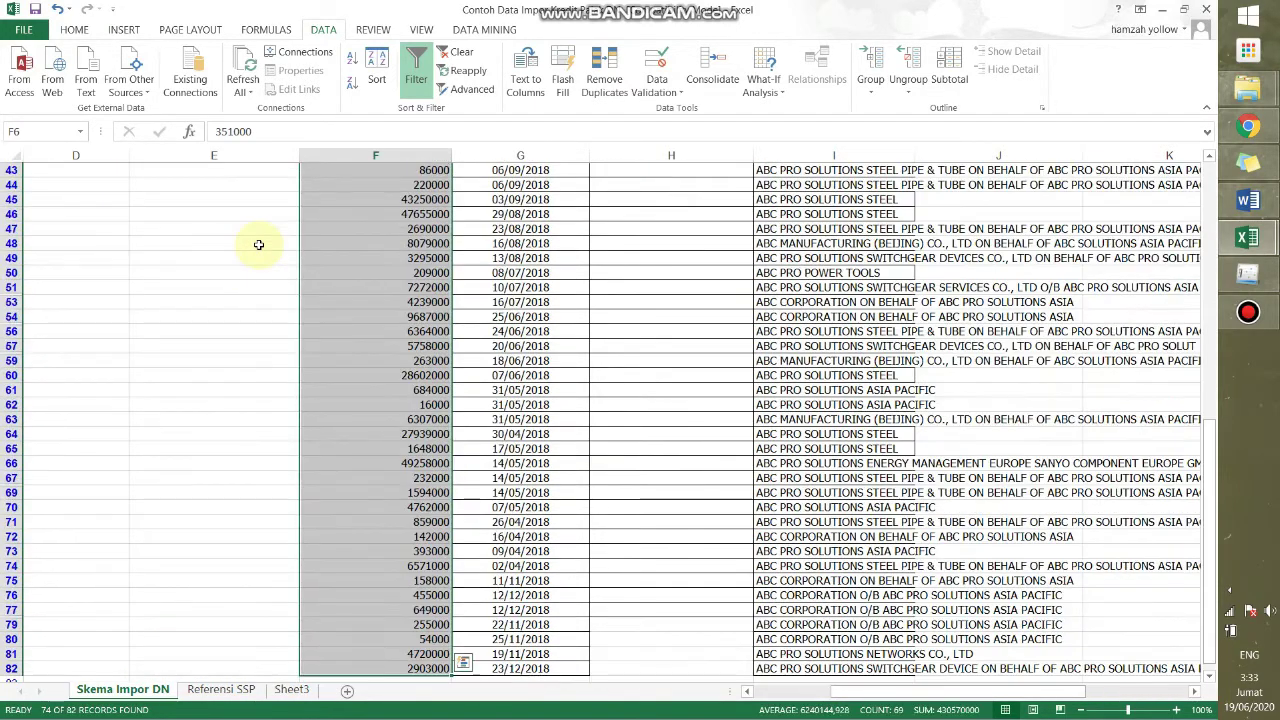
key("Delete")
key("Right")
key("ctrl+shift+Down")
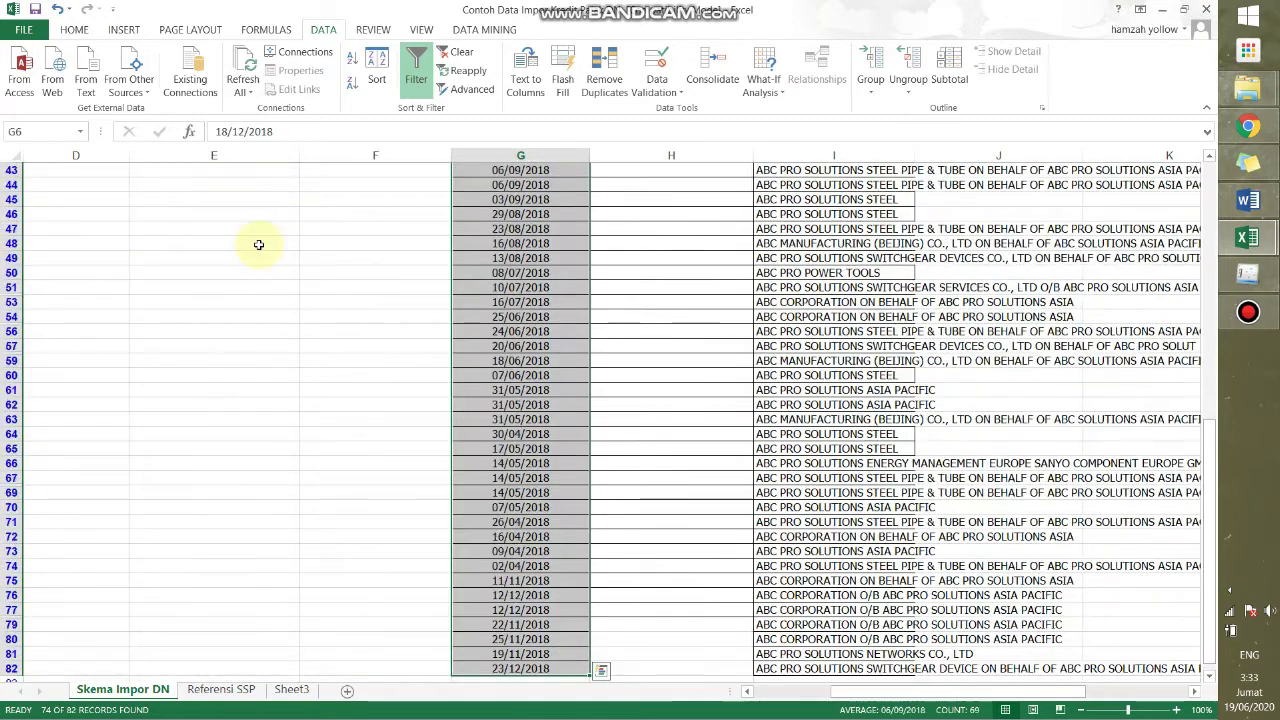
key("Delete")
key("Right")
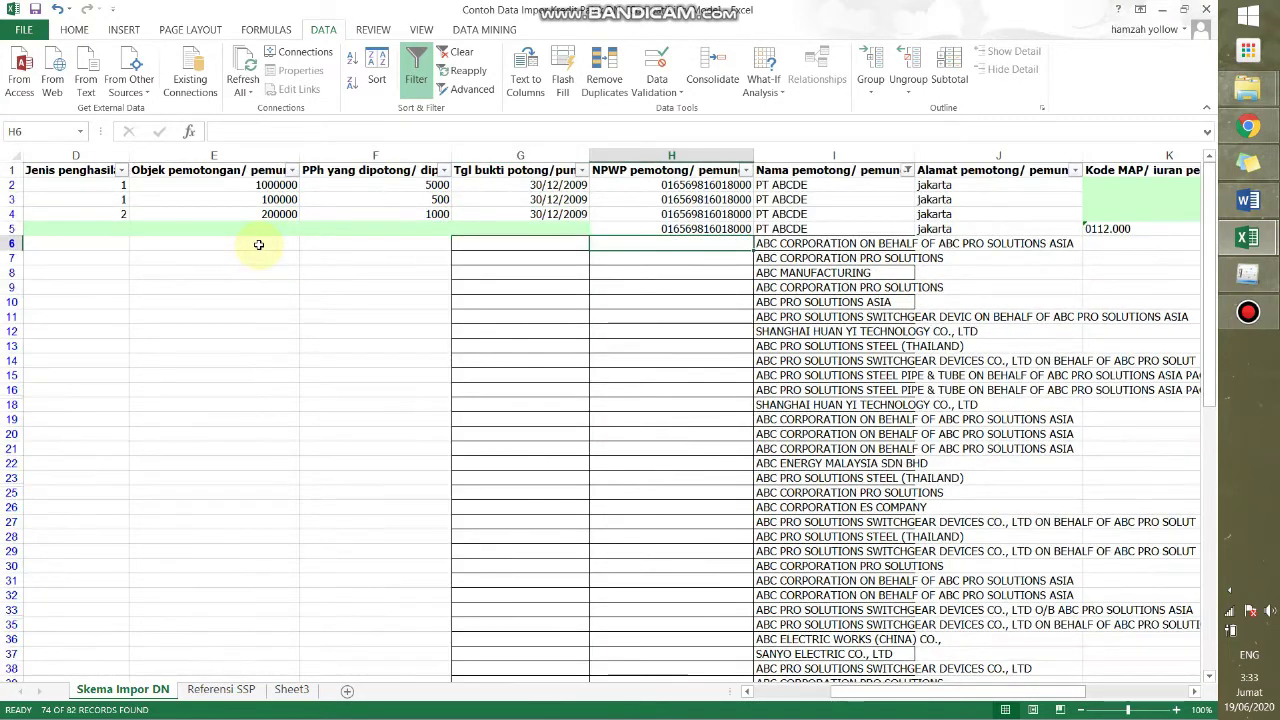
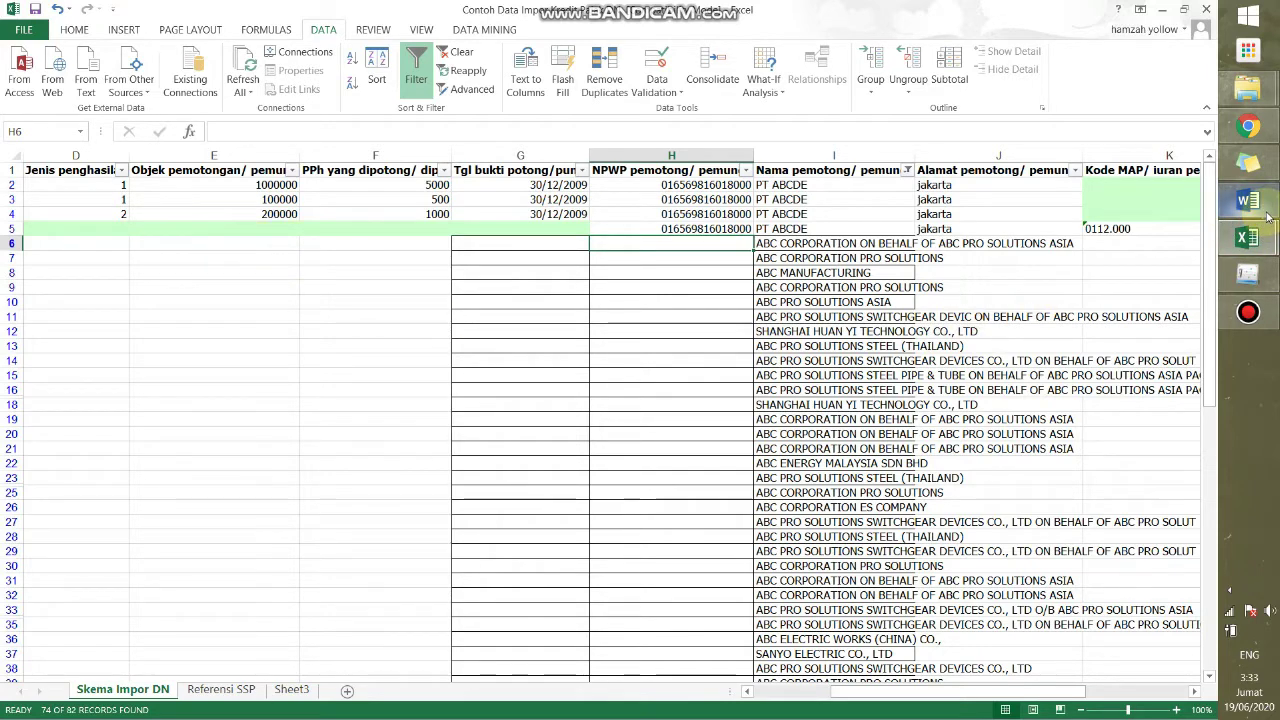
Switch to the Word document Tugas Tutorial ESPT Badan 2018 and copy the company's NPWP from the Identitas Wajib Pajak section.
mouse_move(1267, 216)
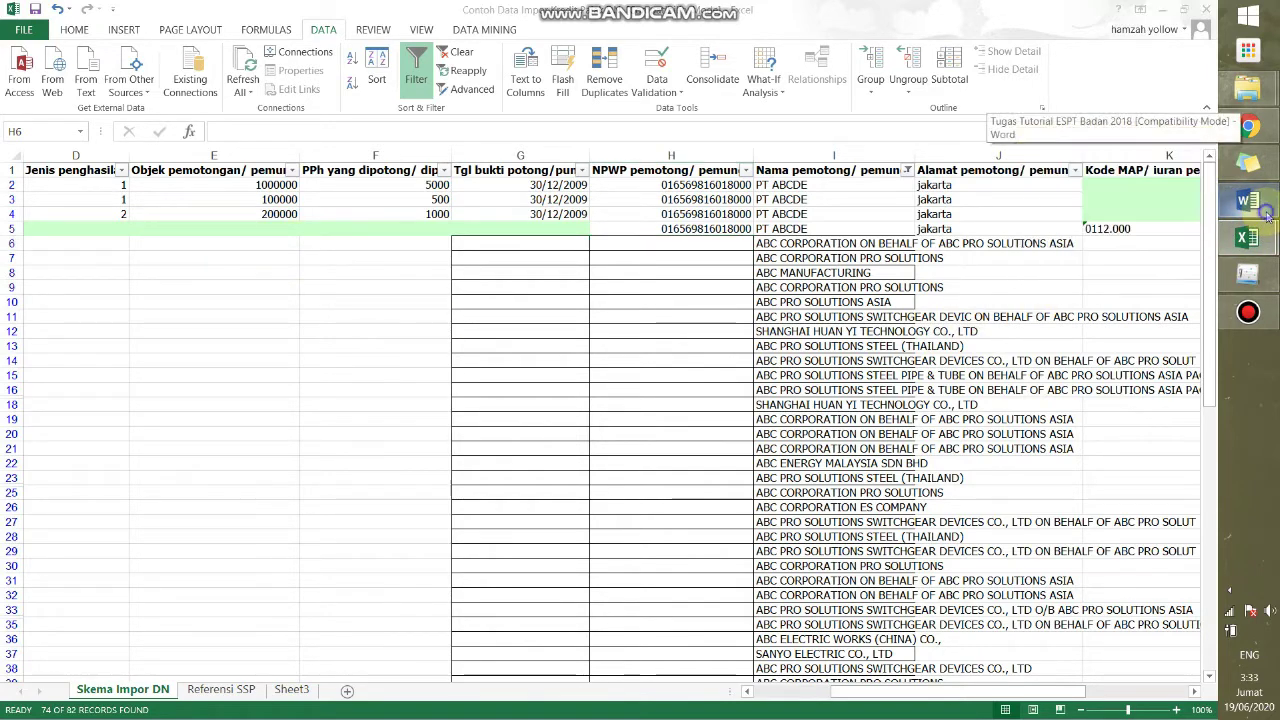
left_click(1110, 210)
scroll(985, 205, "up", 15)
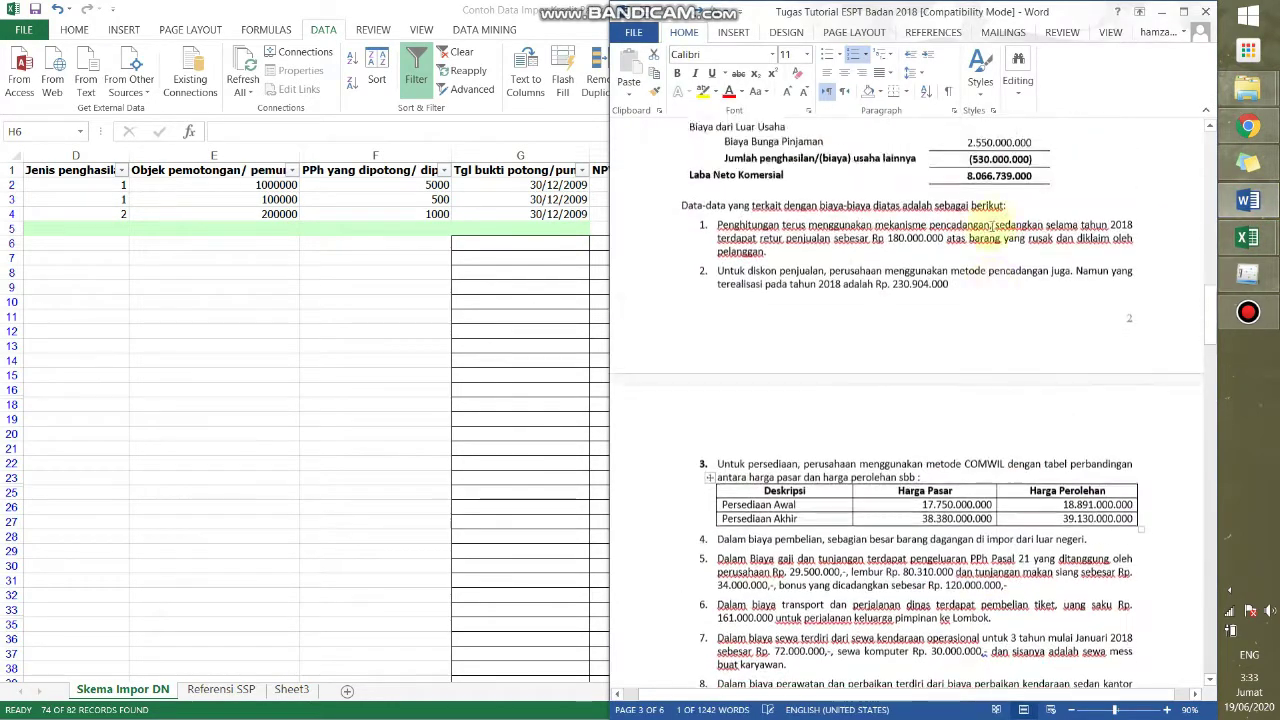
scroll(990, 218, "up", 5)
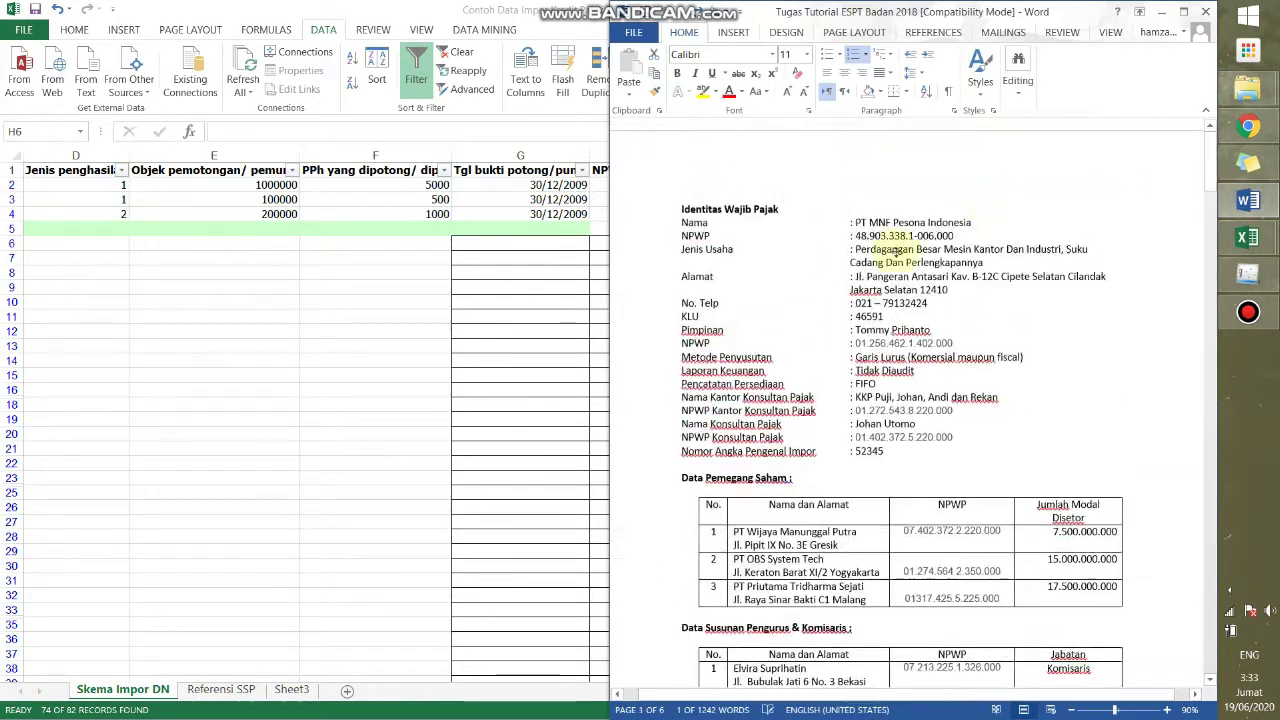
left_click_drag(855, 236, 957, 237)
key("ctrl+c")
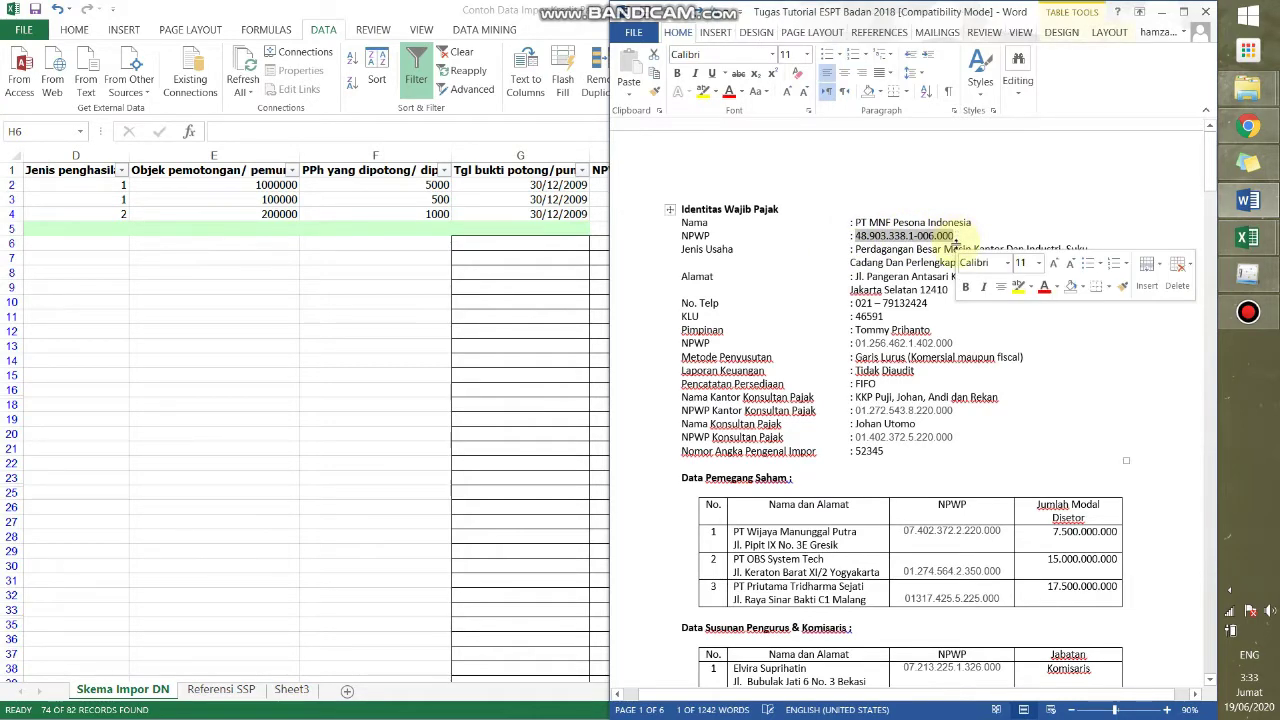
Switch back to the Excel import file and paste the copied company NPWP into H6.
key("alt+Tab")
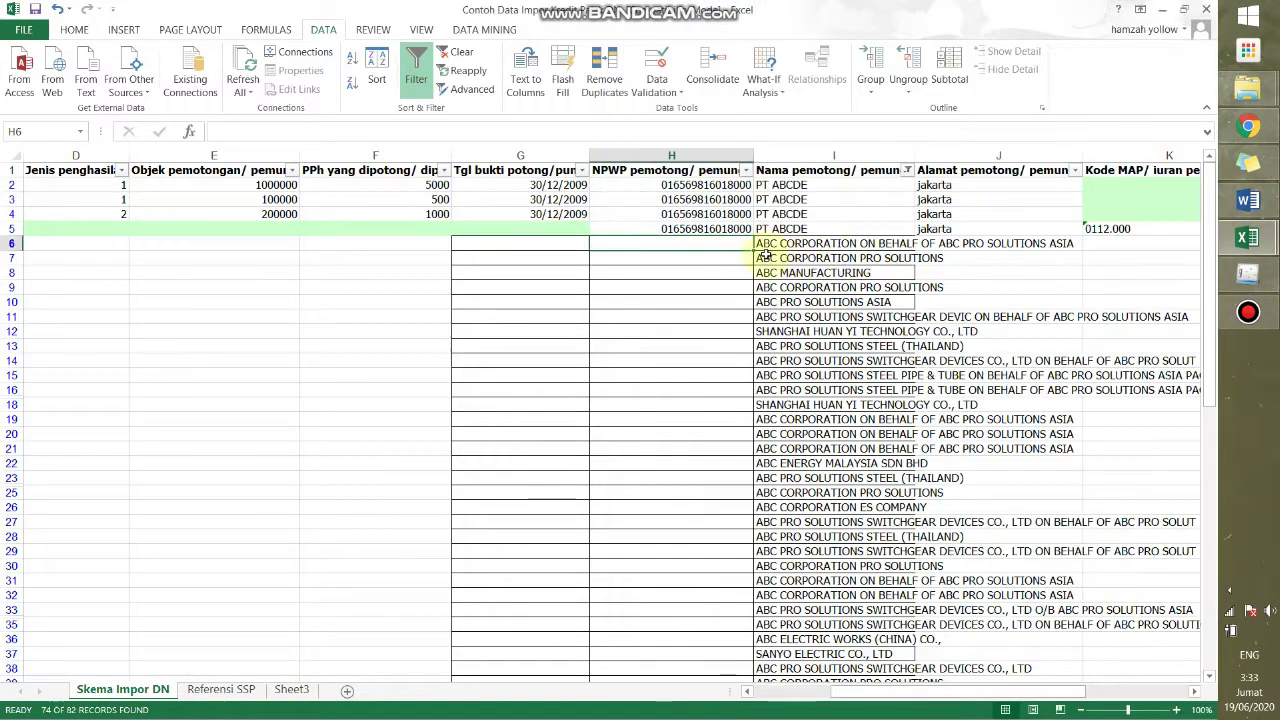
right_click(720, 244)
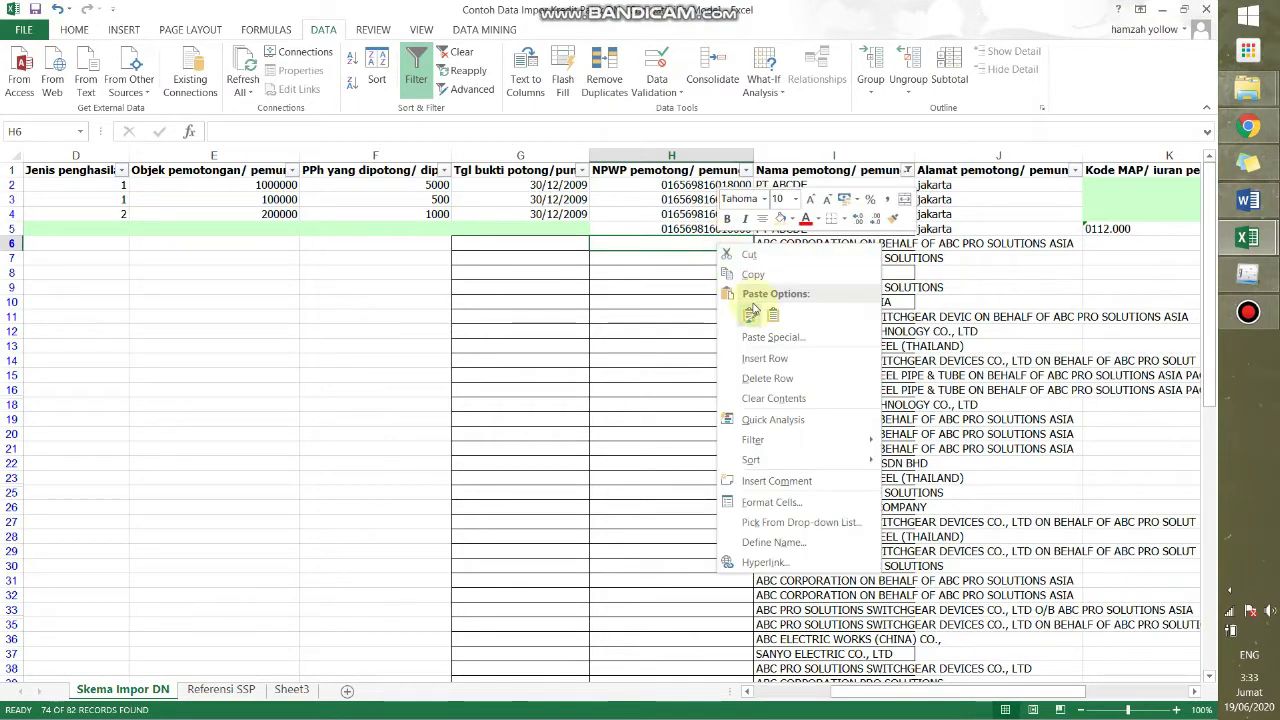
left_click(661, 245)
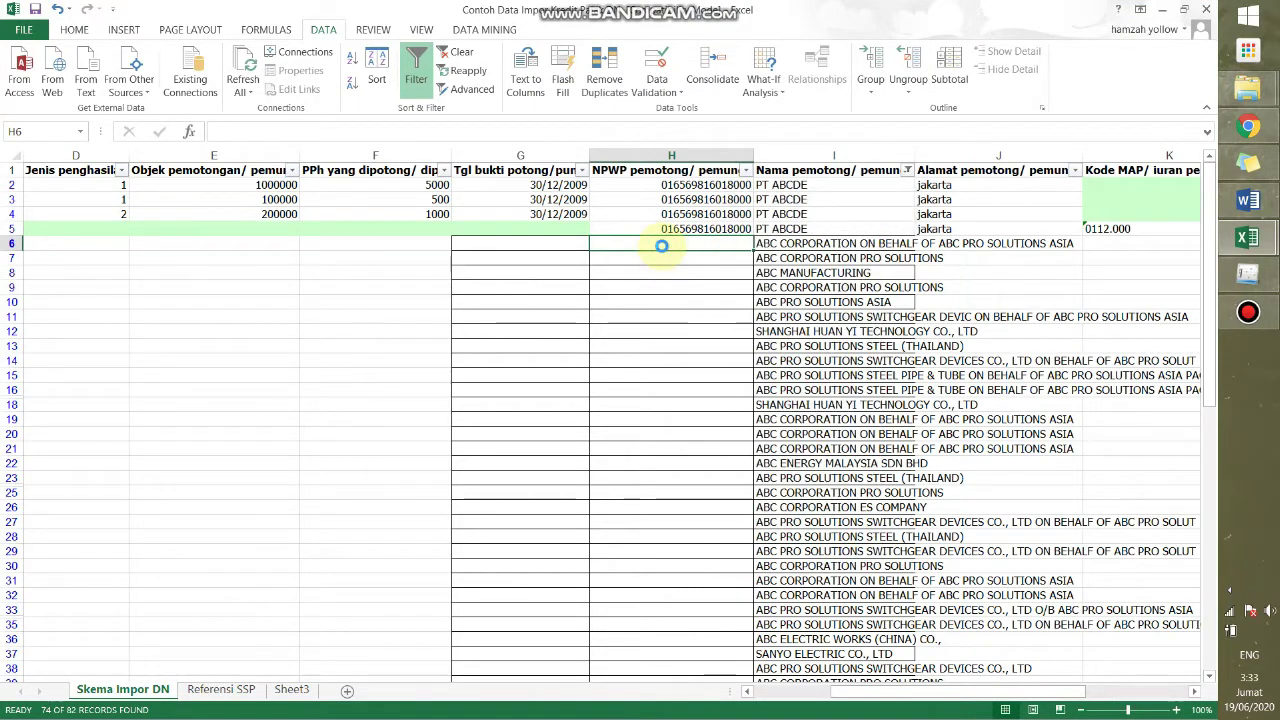
key("ctrl+v")
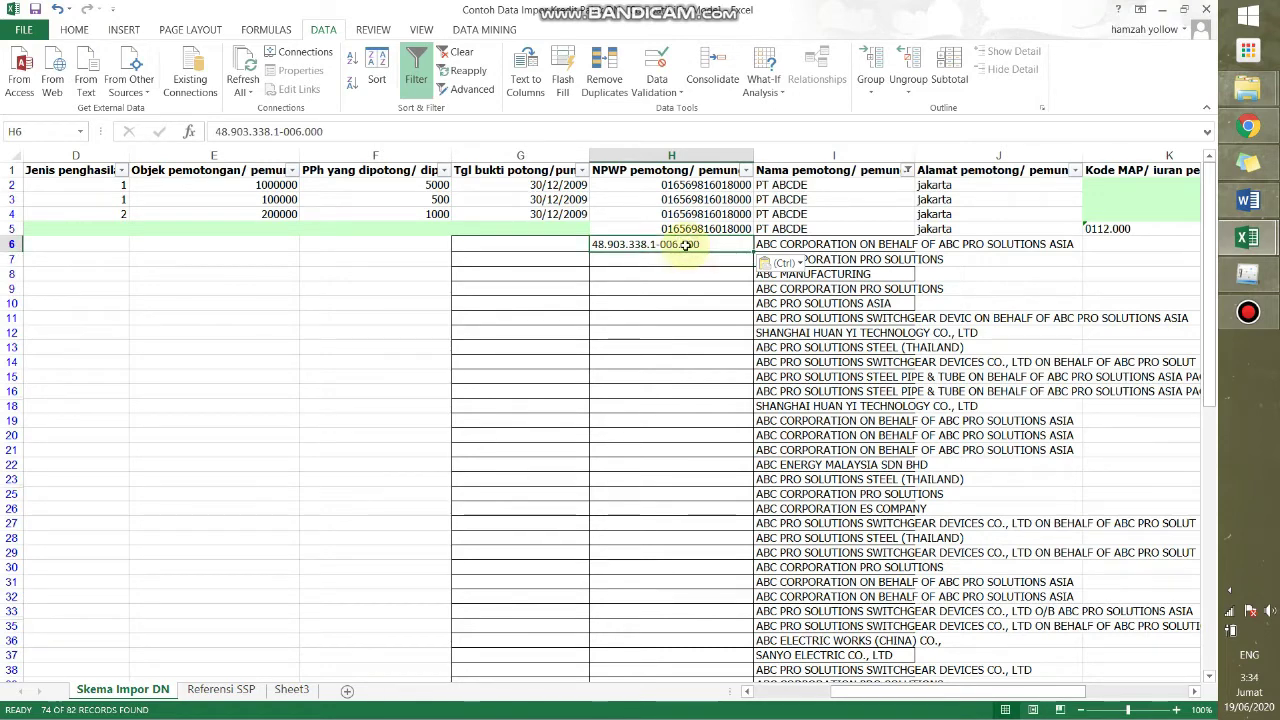
Fill the company NPWP from H6 down the NPWP pemotong/pemungut column to row 83.
double_click(751, 252)
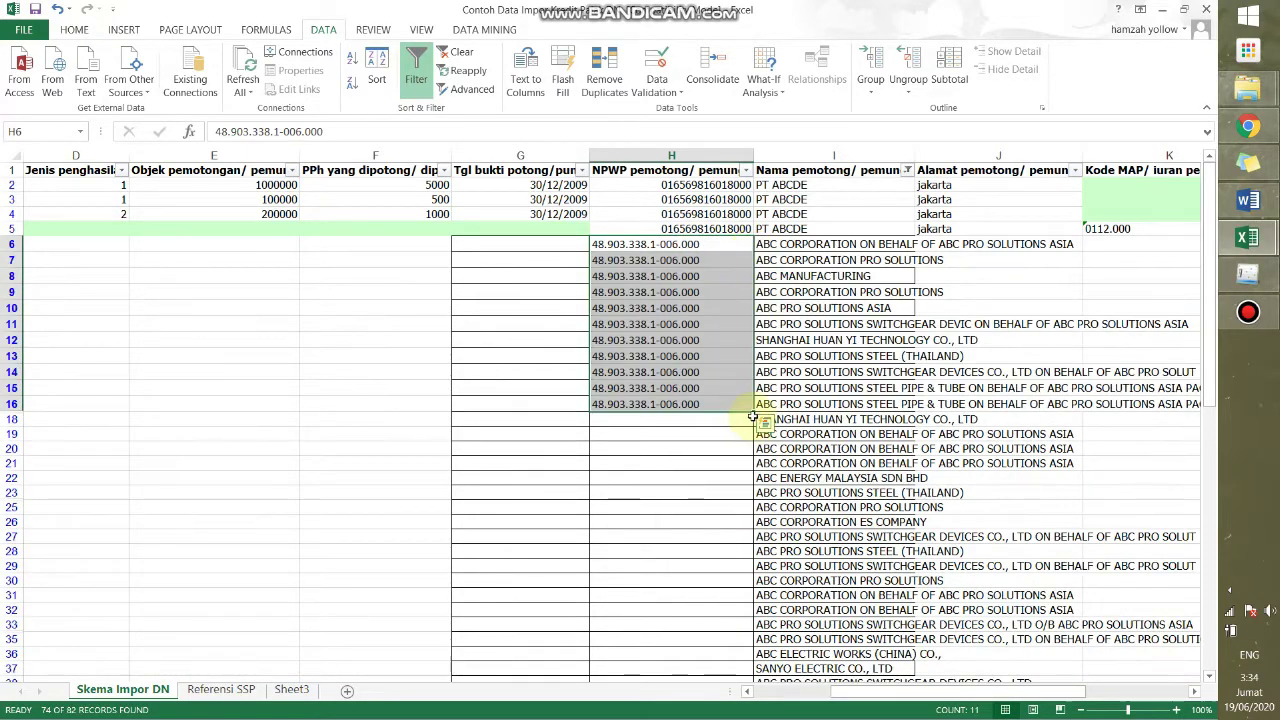
left_click_drag(752, 418, 752, 638)
scroll(748, 262, "up", 12)
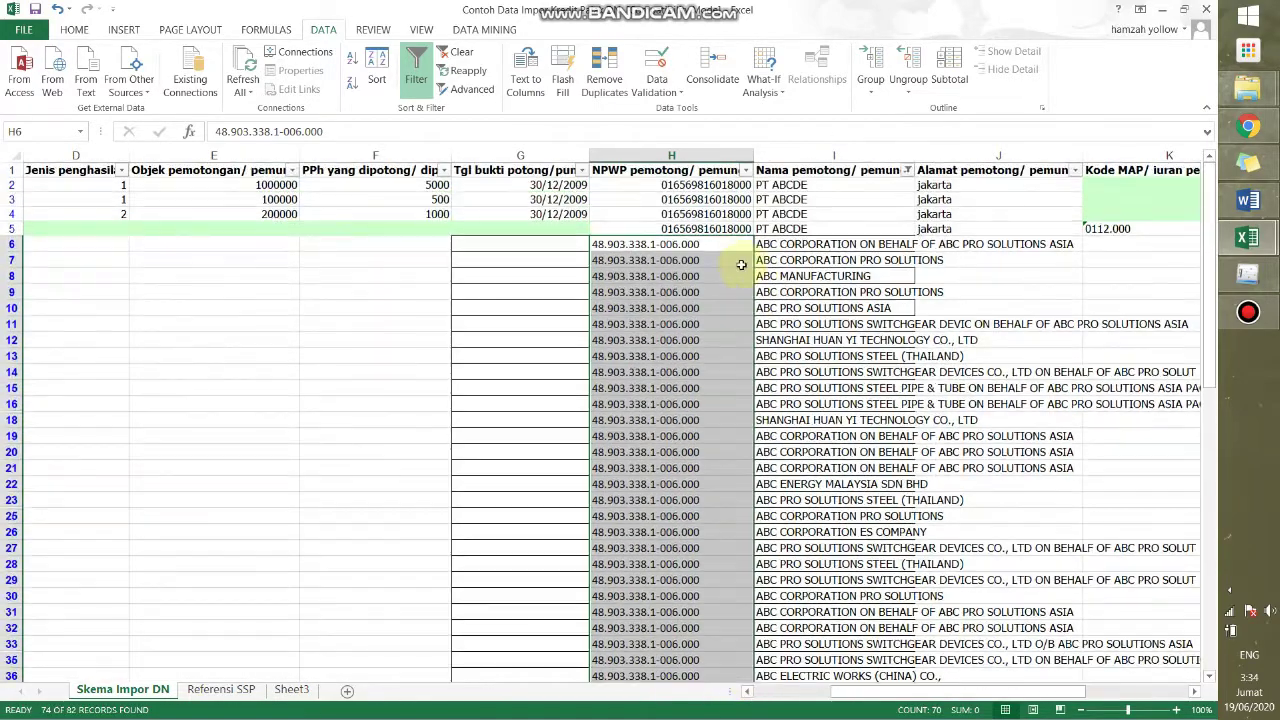
Use Find and Replace to remove the "." characters from the NPWP in H6, leaving the replacement text empty.
left_click(697, 246)
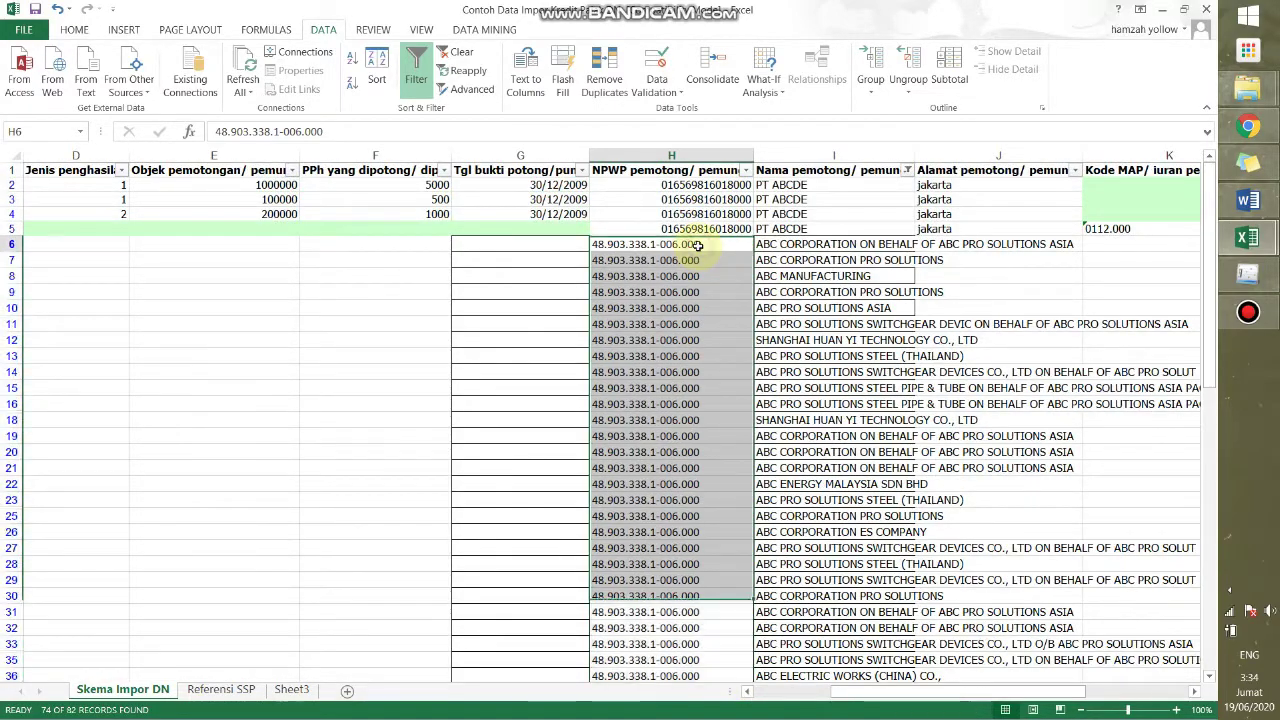
scroll(697, 246, "down", 2)
key("ctrl+f")
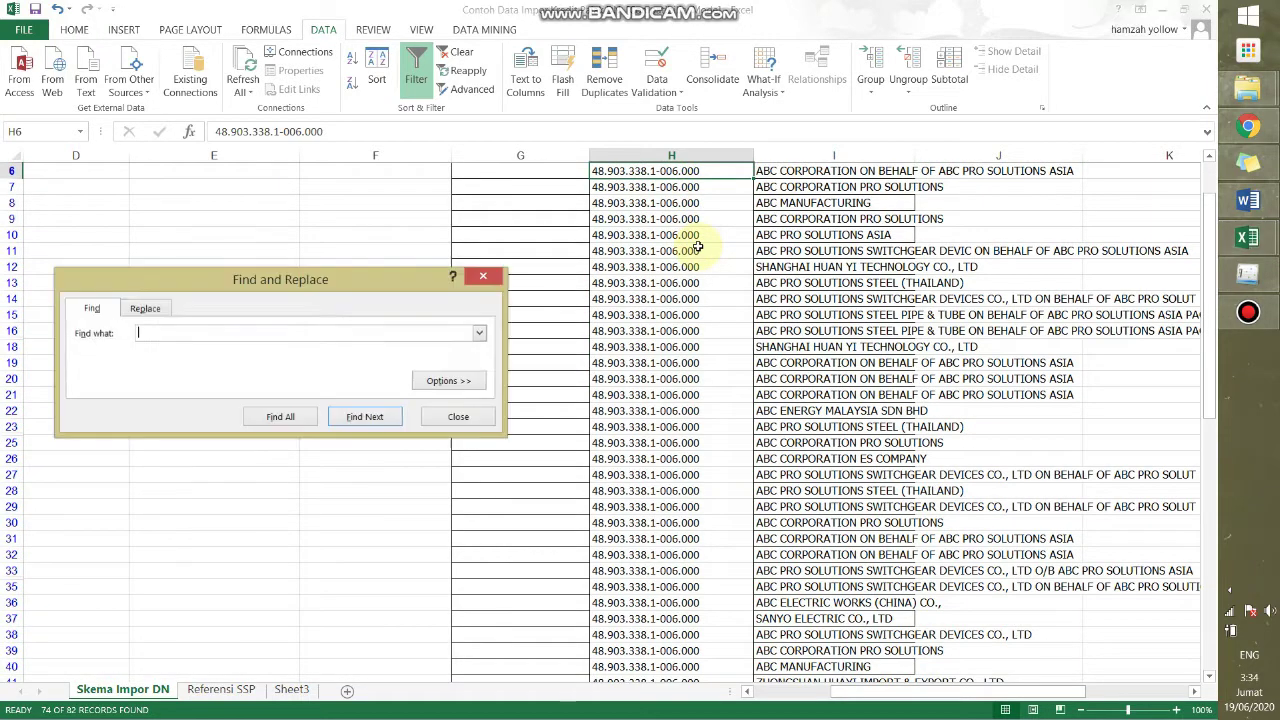
left_click(146, 309)
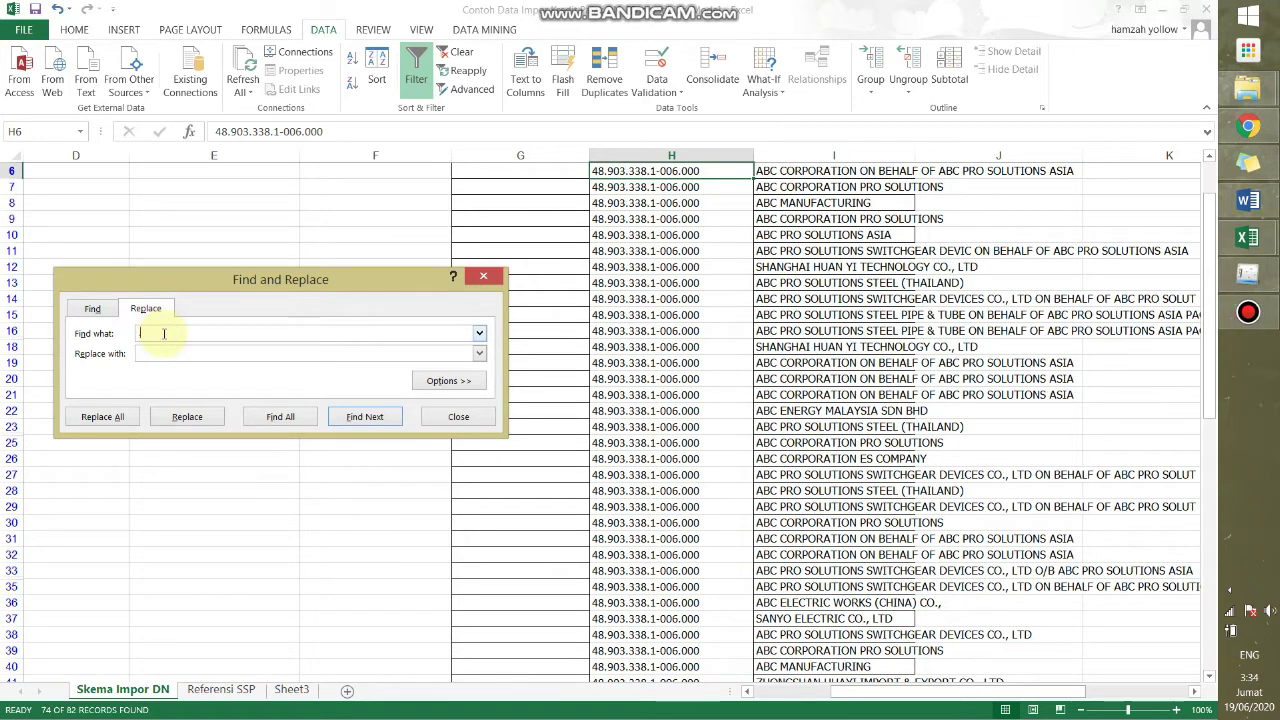
type(".")
left_click(172, 420)
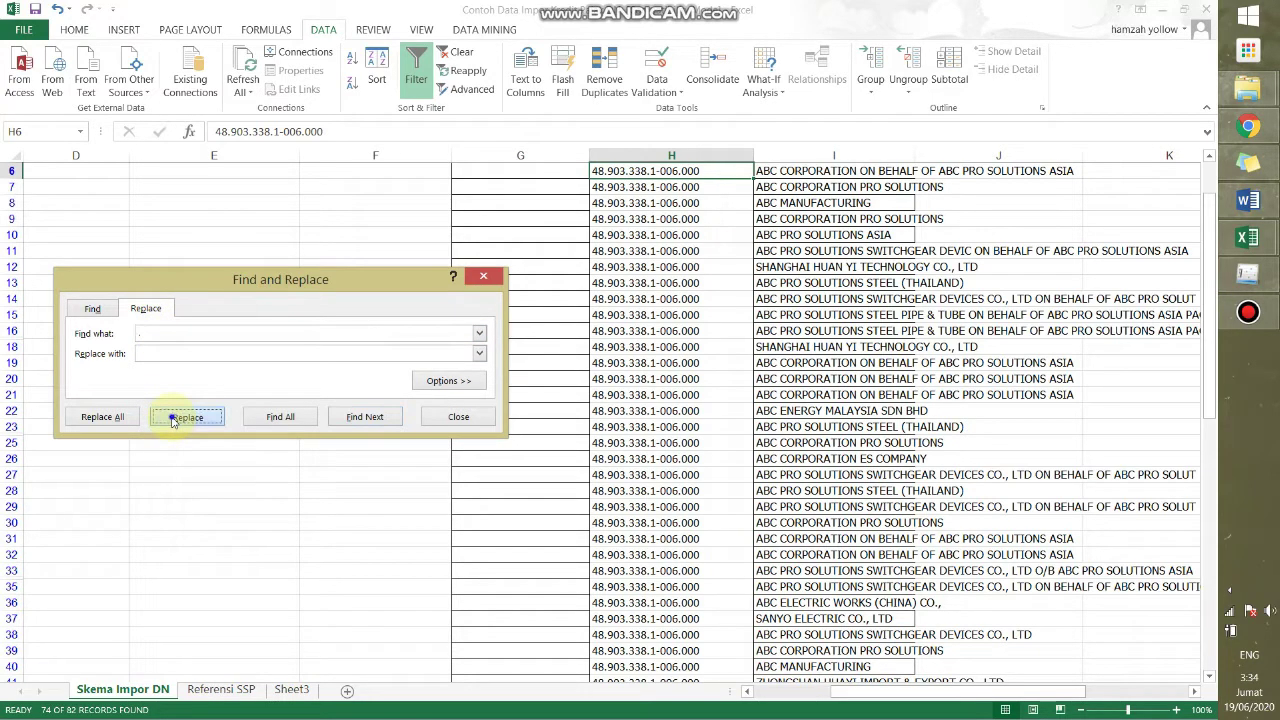
Try to replace "." with nothing across the whole NPWP pemotong/pemungut column H.
scroll(689, 150, "up", 2)
left_click(693, 155)
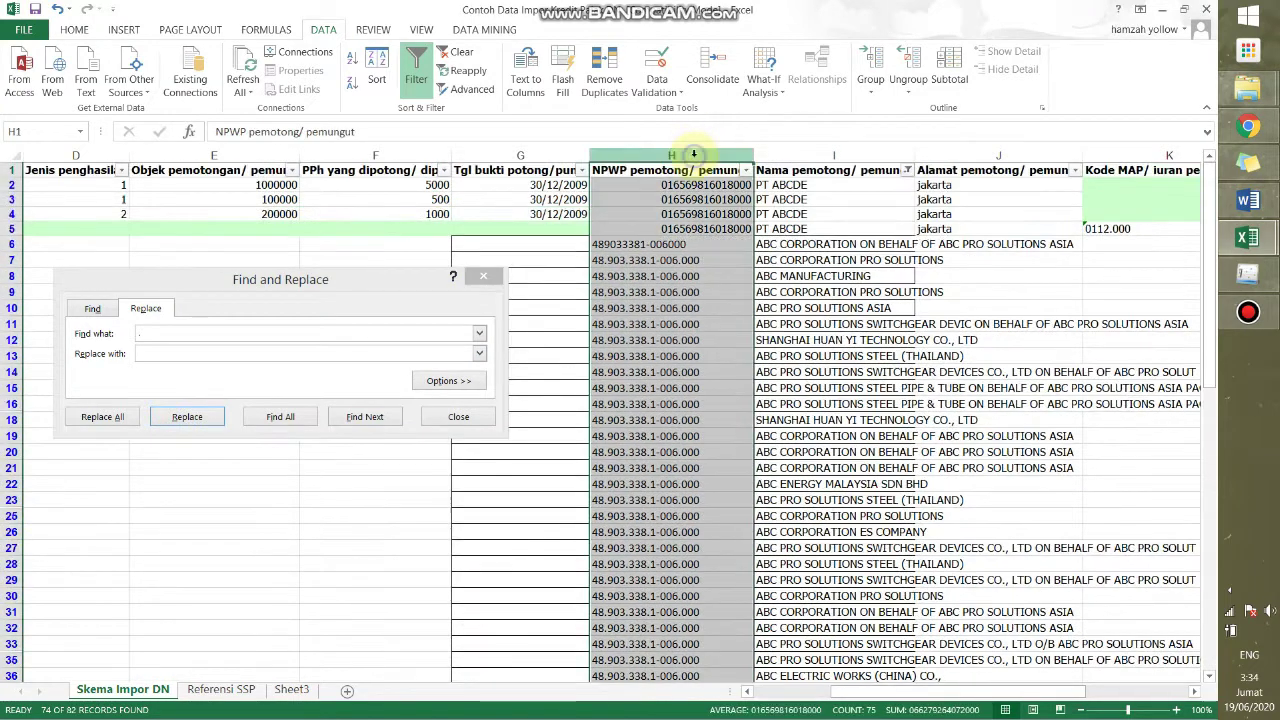
left_click(216, 331)
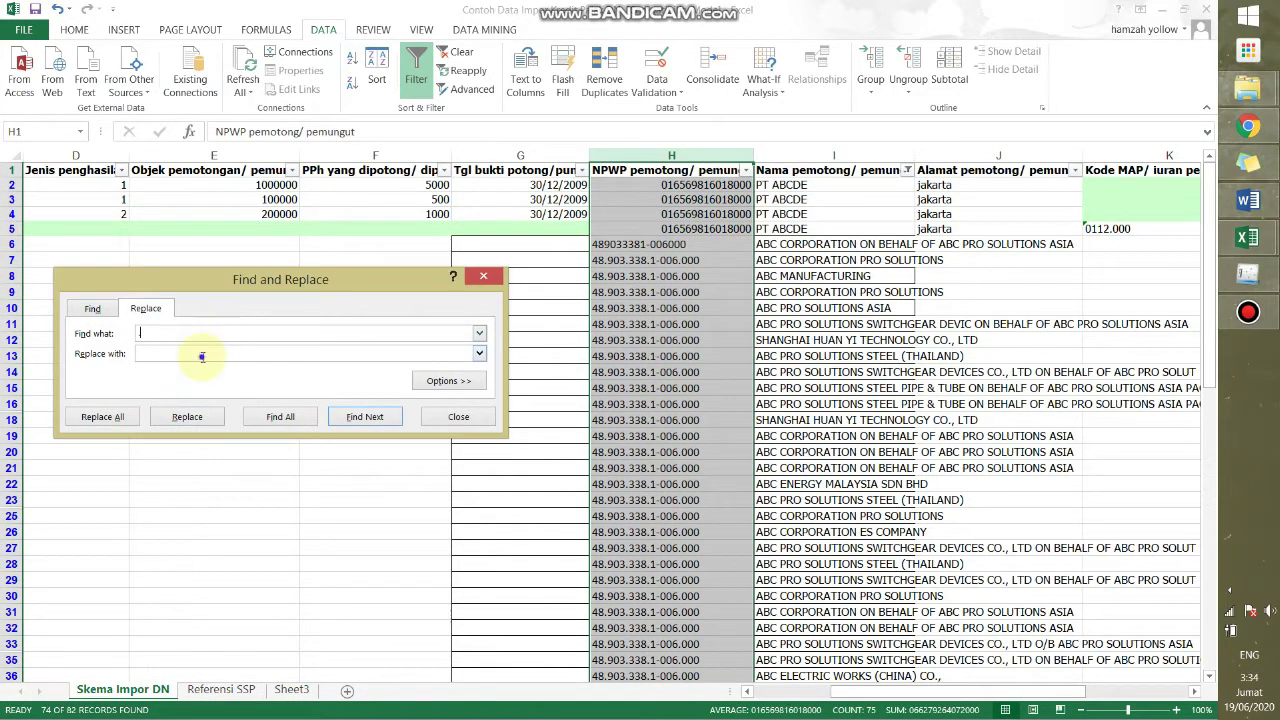
left_click(188, 418)
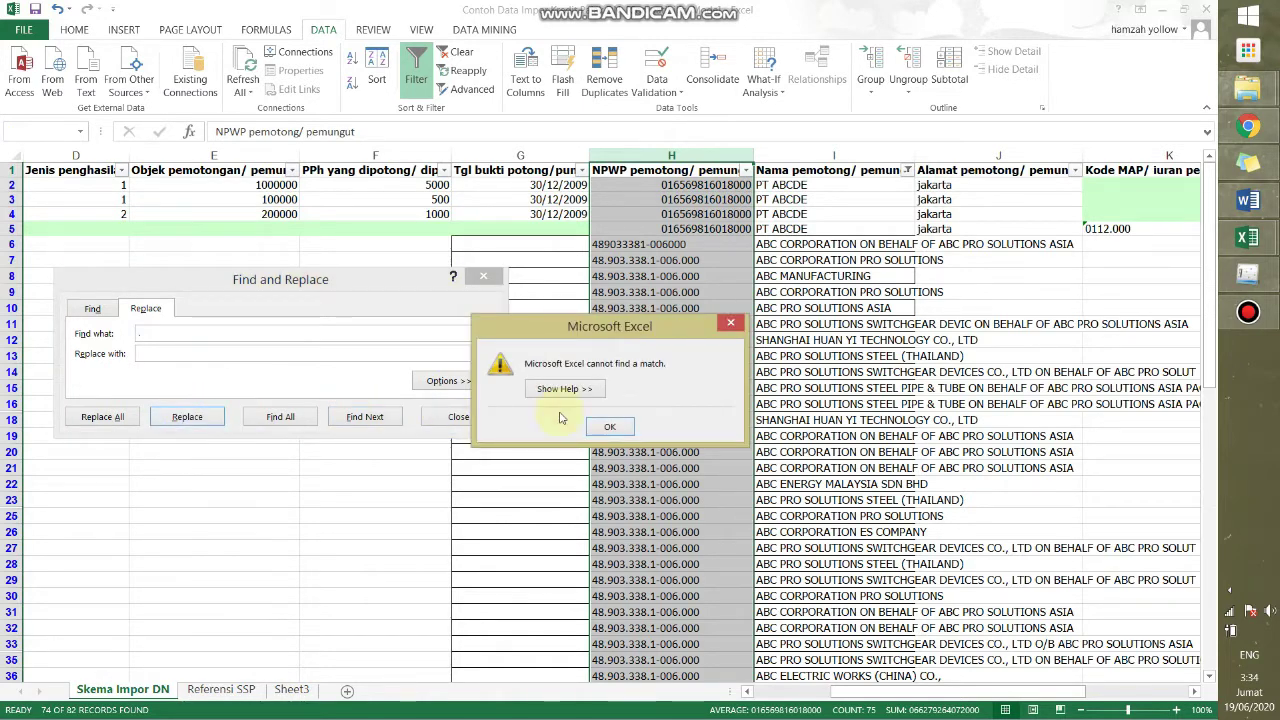
left_click(608, 428)
Remove the "." characters from the NPWP values in H7 and H8 with Find and Replace.
left_click(665, 277)
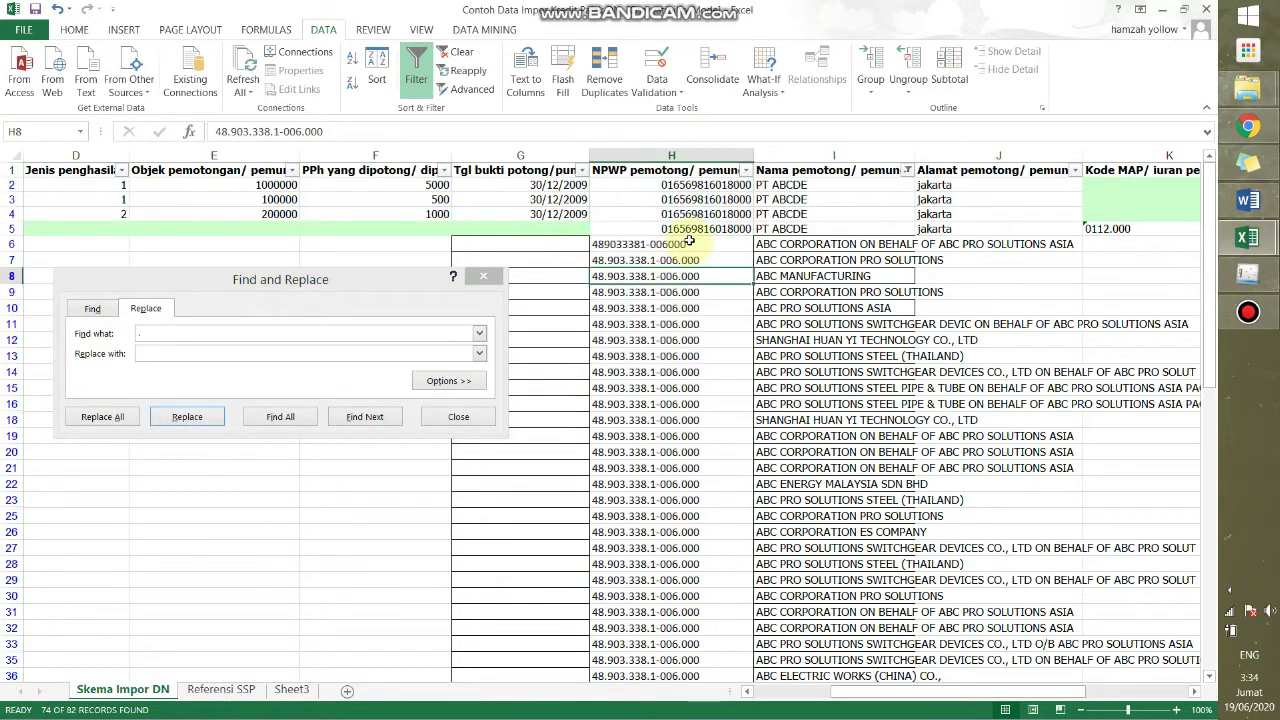
left_click(689, 246)
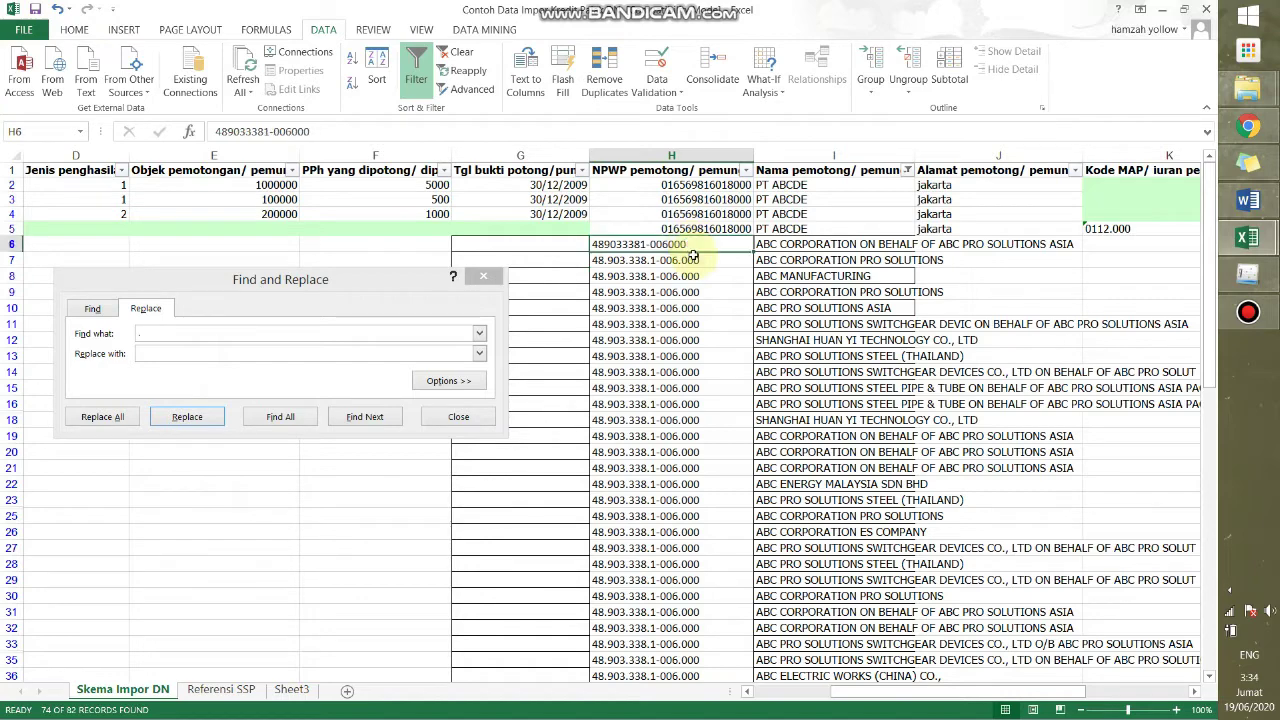
left_click(693, 258)
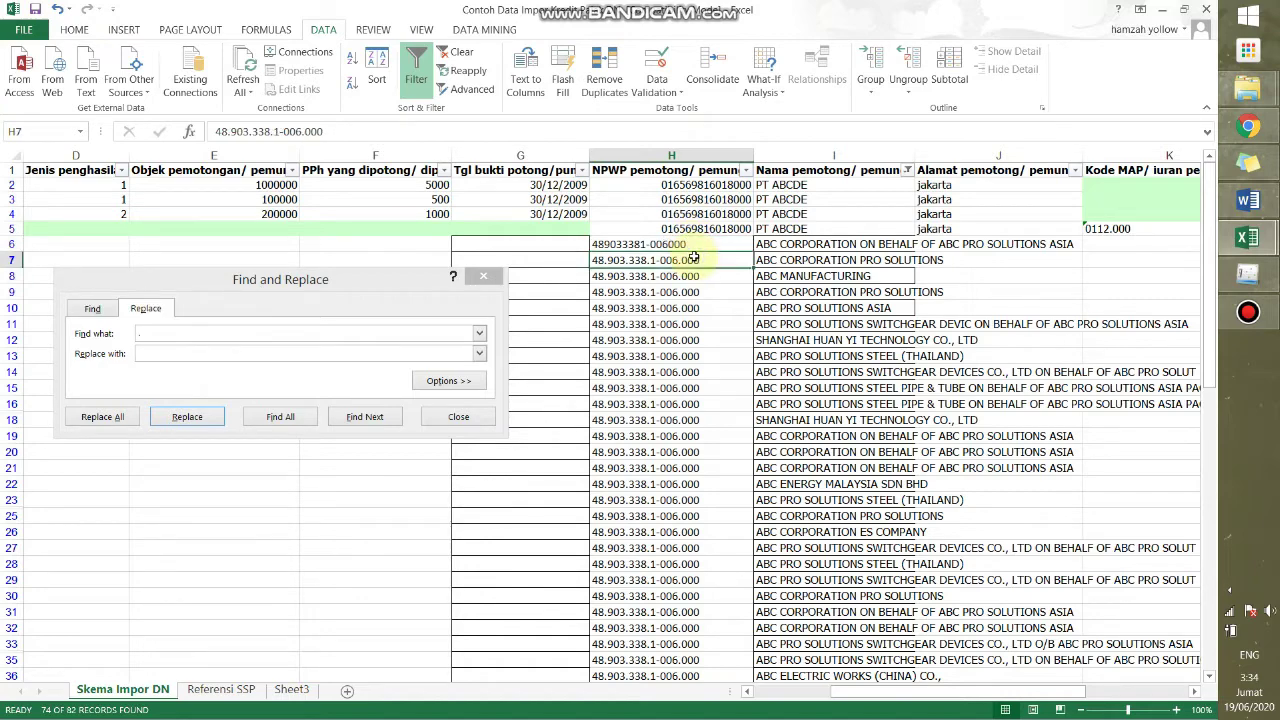
key("ctrl+shift+Down")
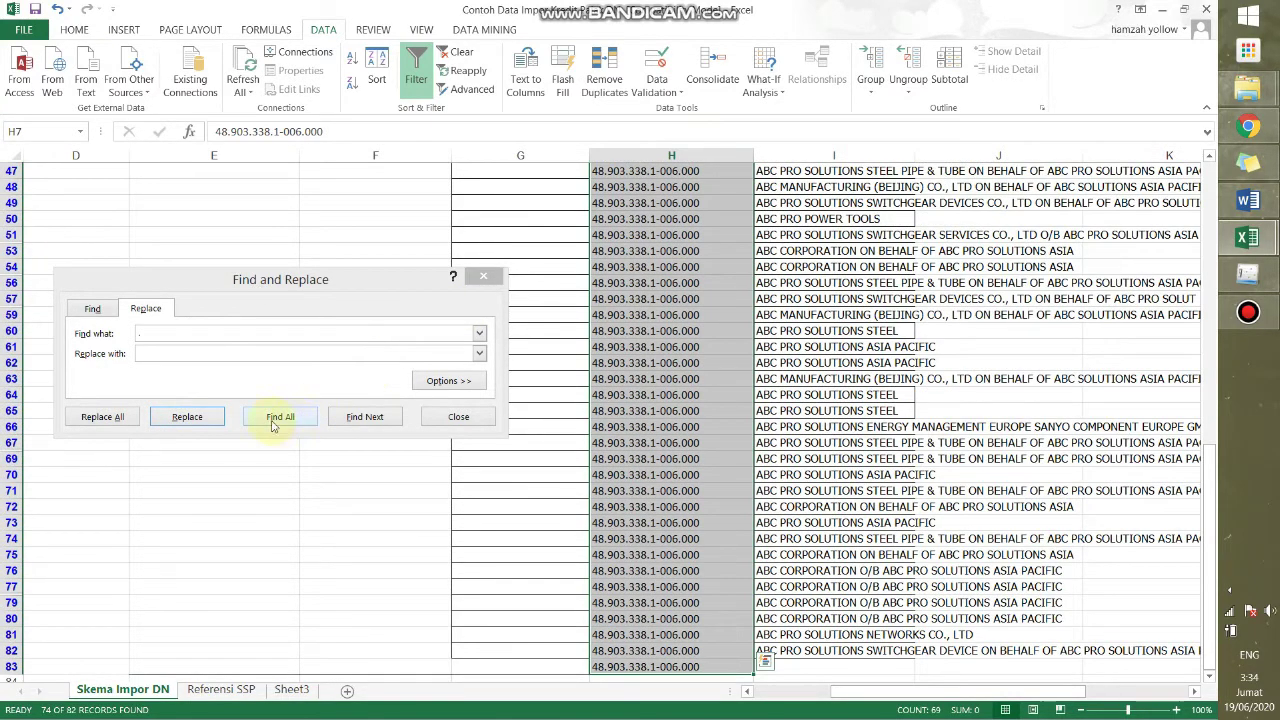
left_click(202, 416)
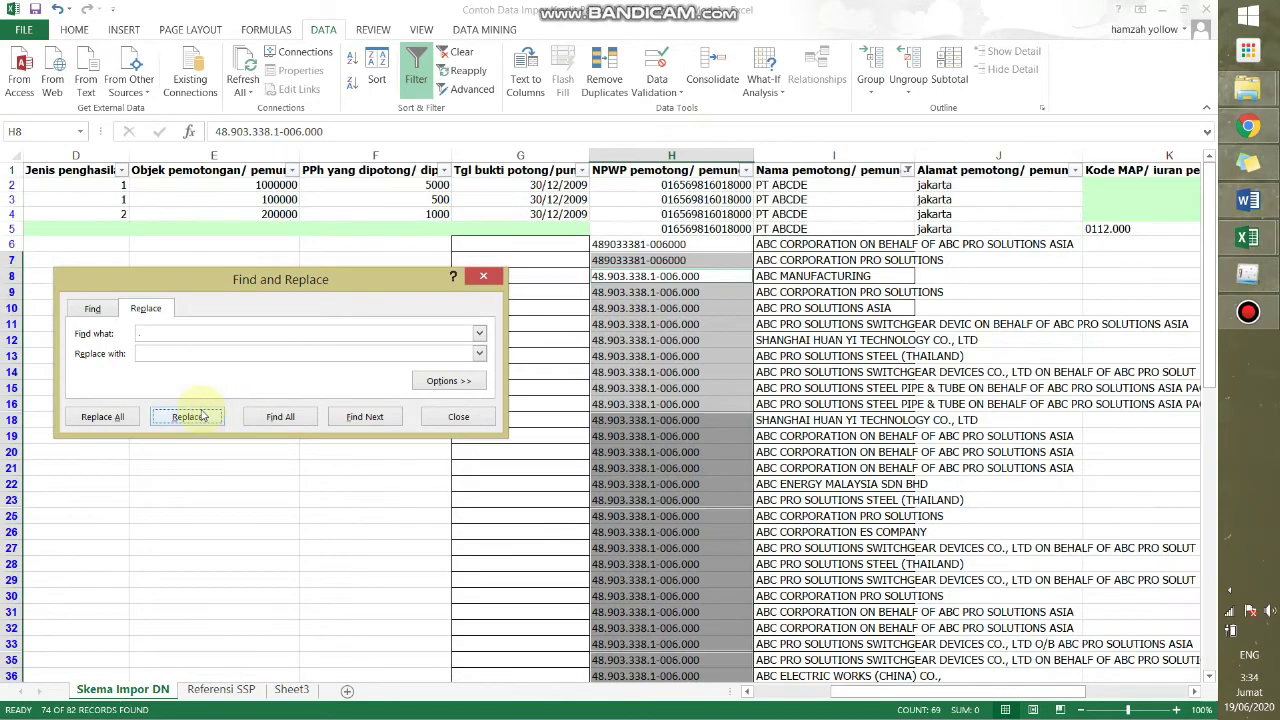
left_click(680, 275)
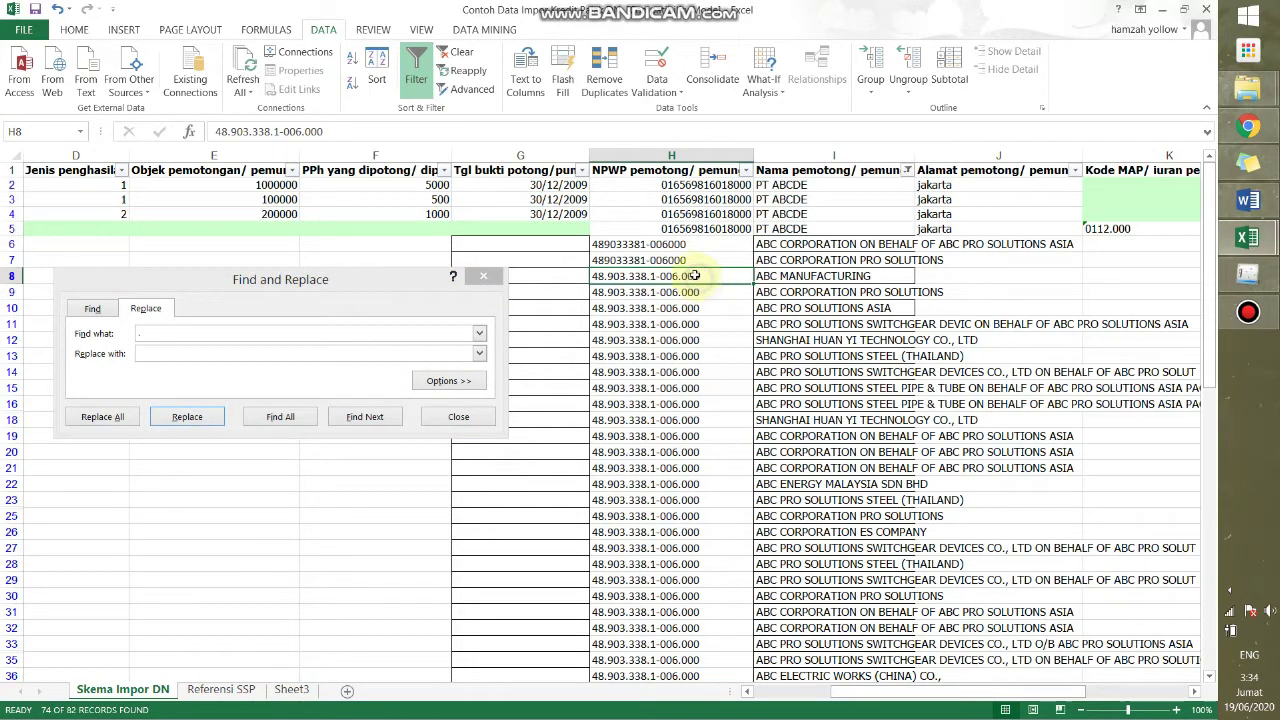
left_click(184, 420)
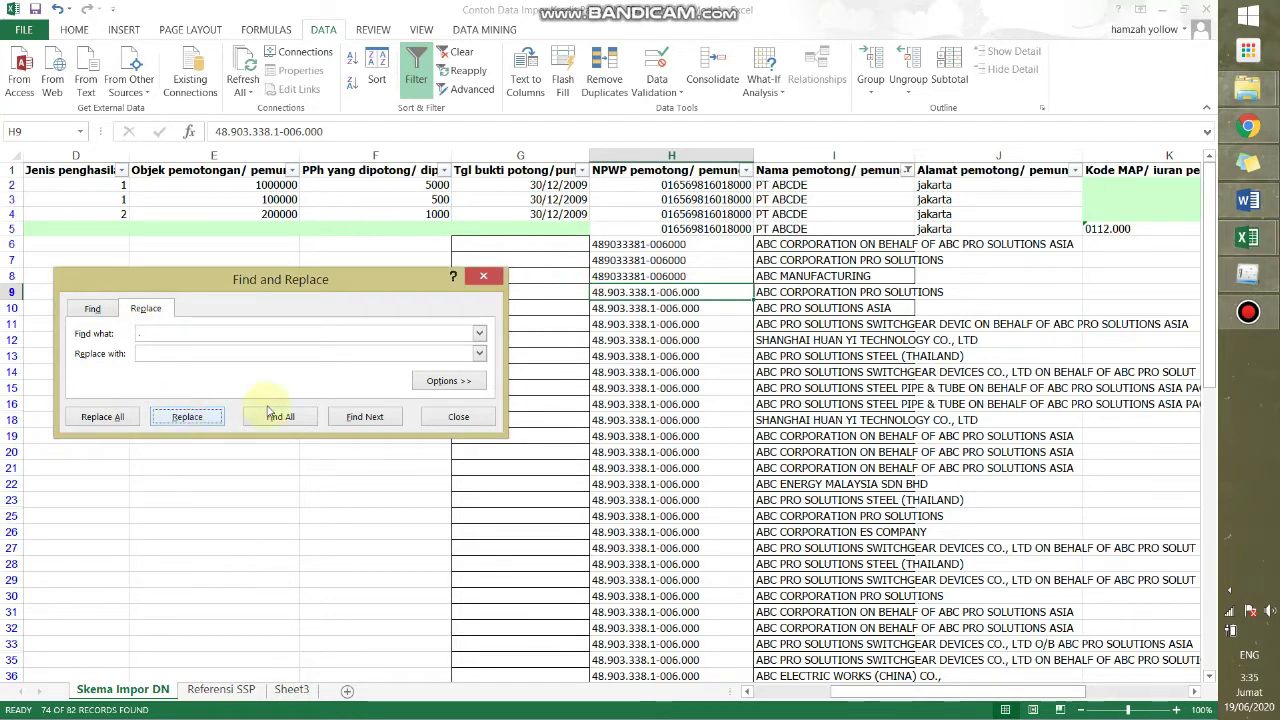
Use Find and Replace to remove the "-" from the NPWP in H9, leaving the replacement text empty.
left_click(197, 335)
key("BackSpace")
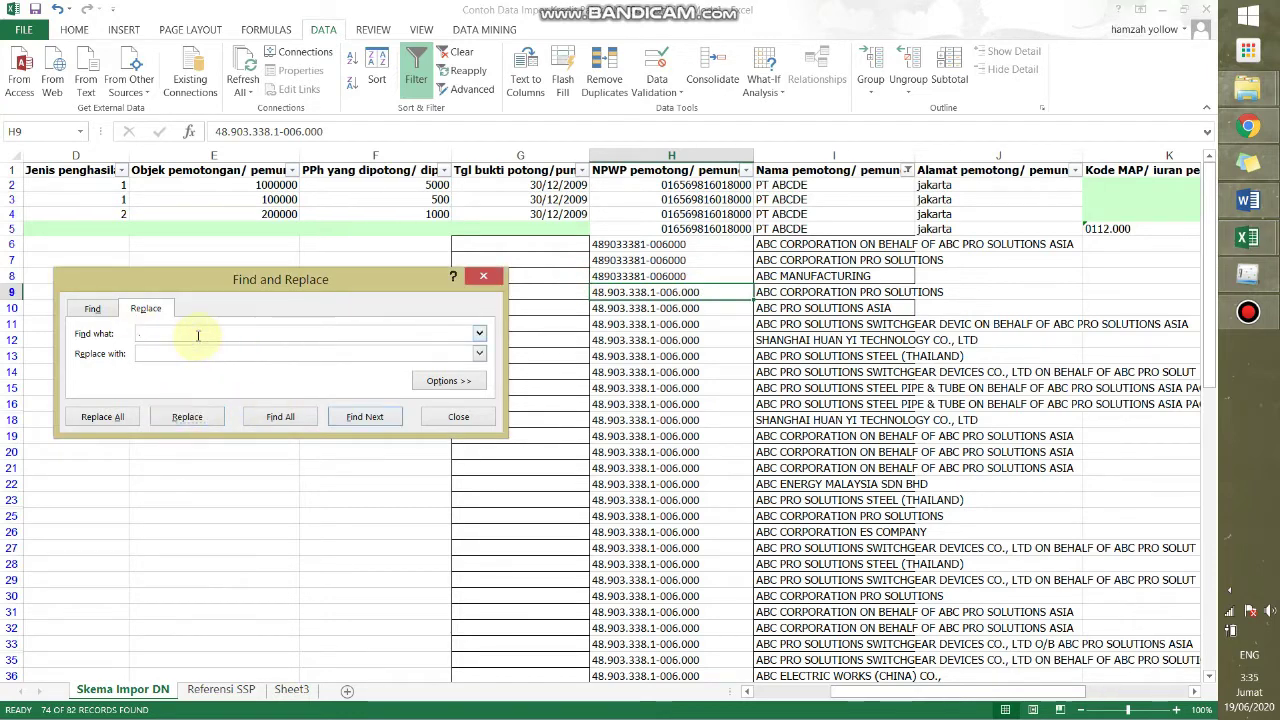
type("-")
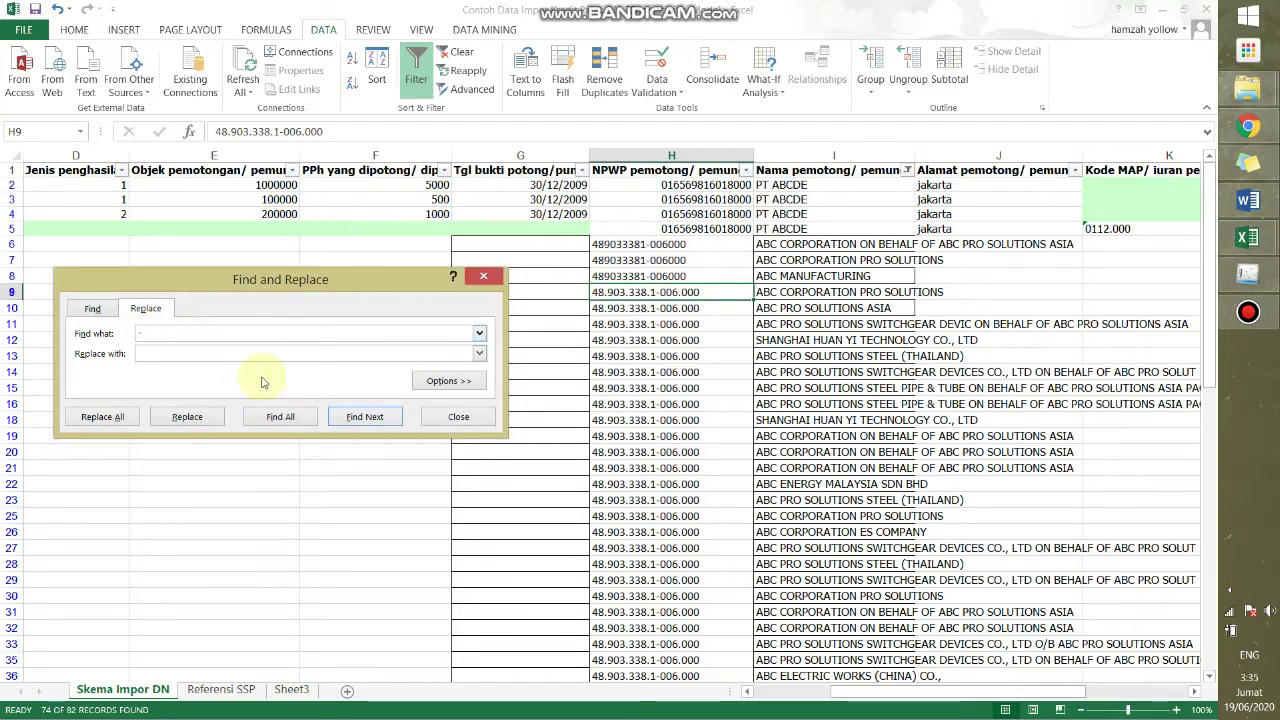
left_click(698, 291)
left_click(697, 260)
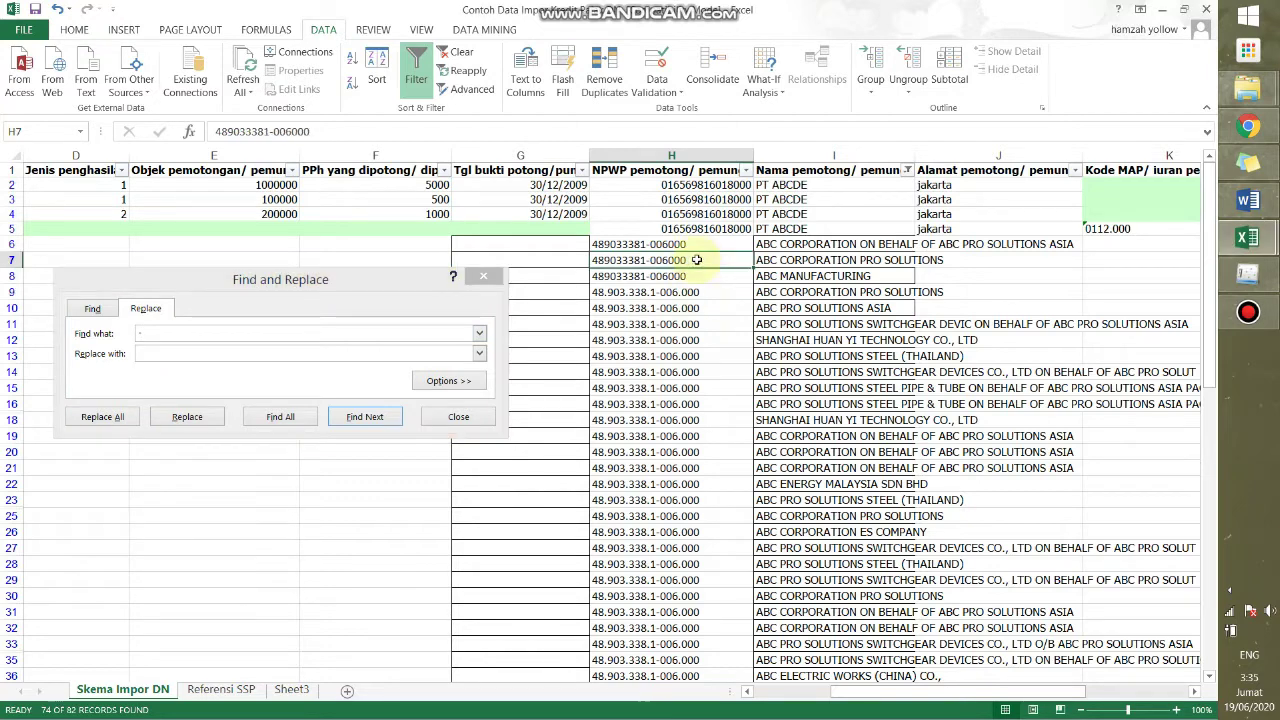
left_click(697, 245)
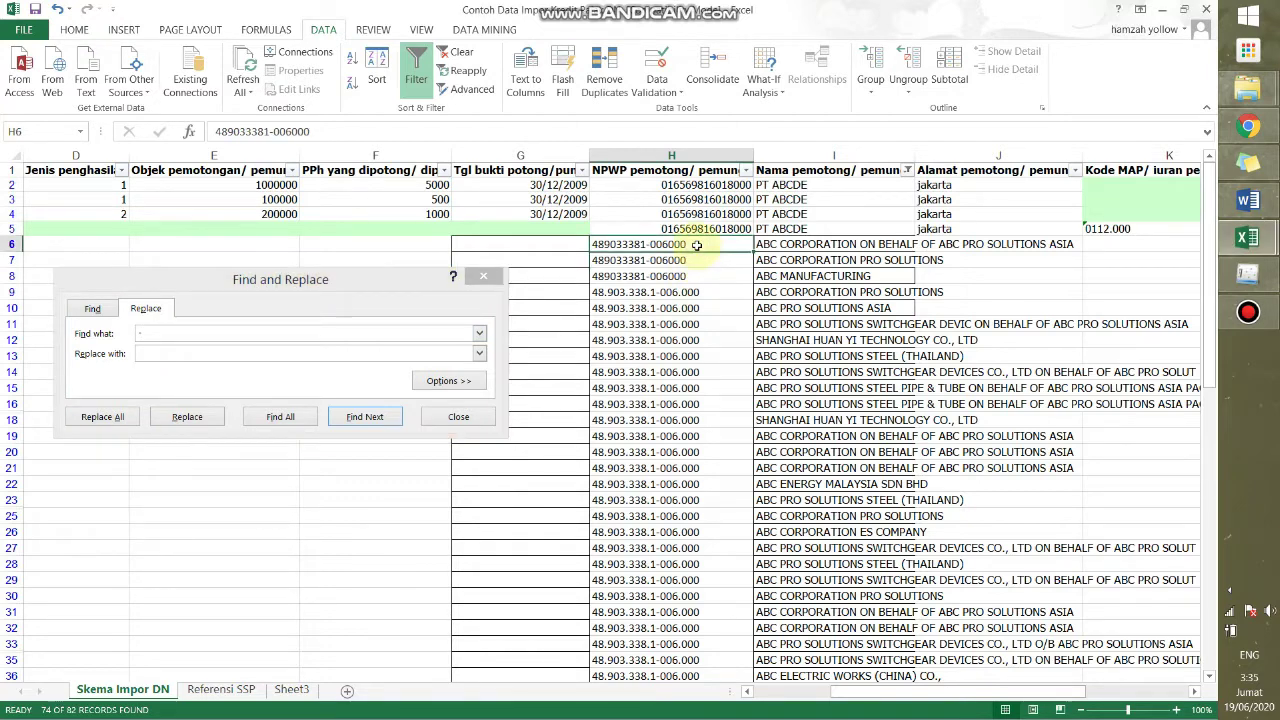
key("Return")
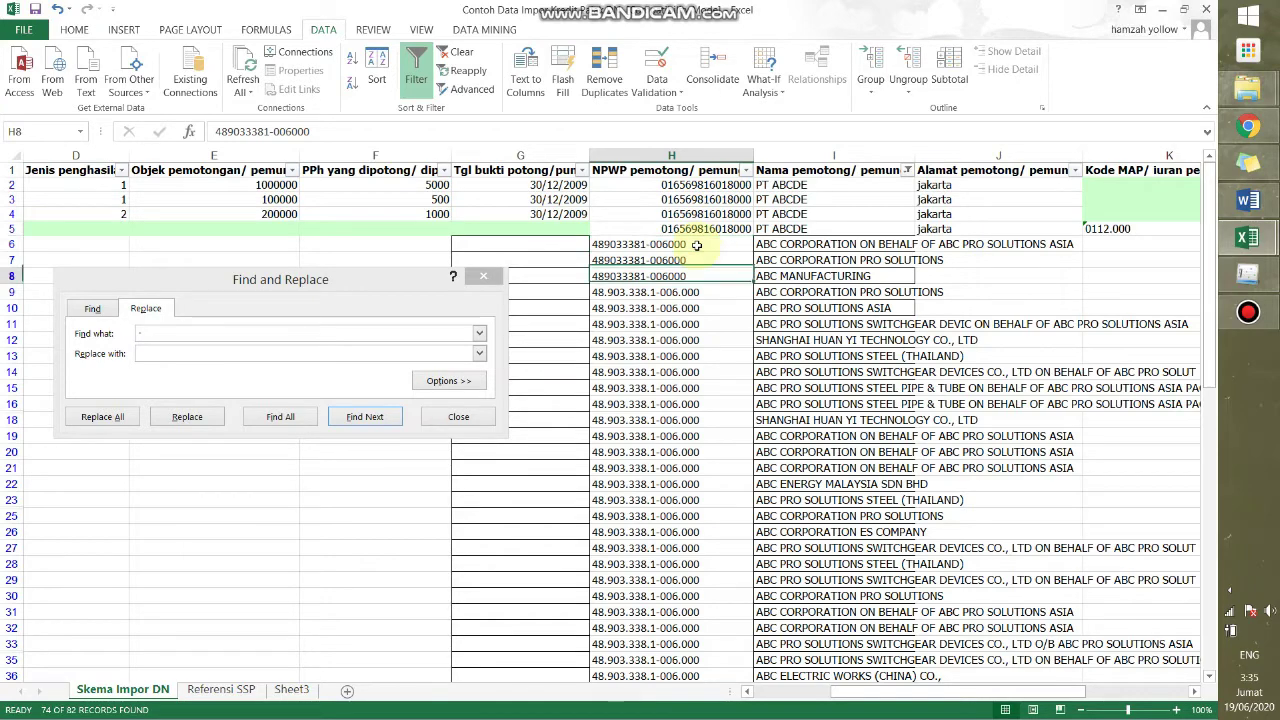
key("Return")
key("Return")
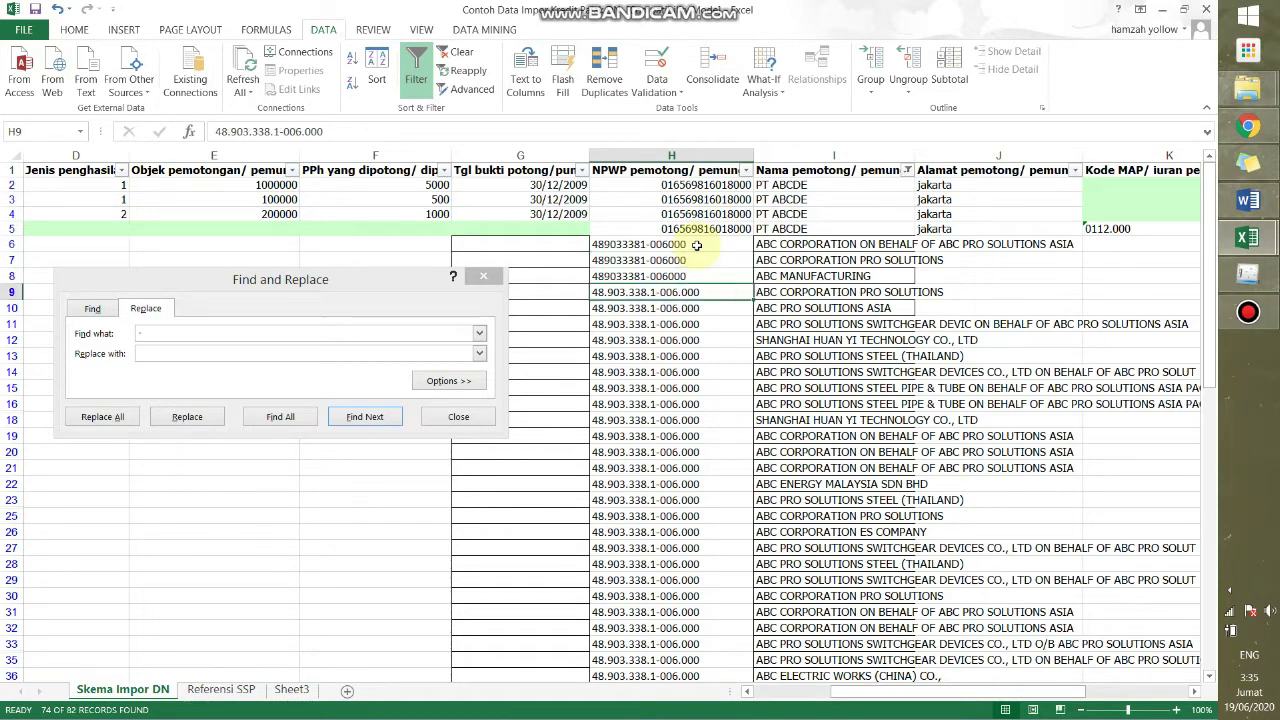
key("ctrl+shift+Down")
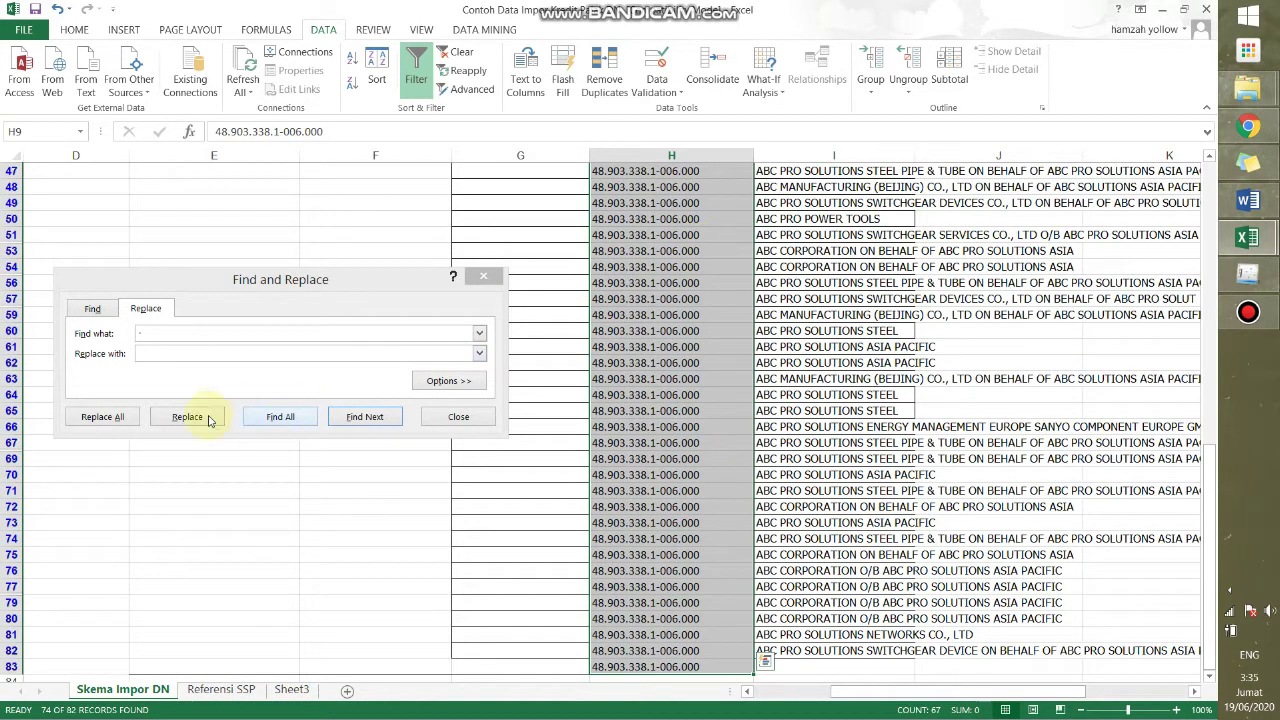
left_click(178, 352)
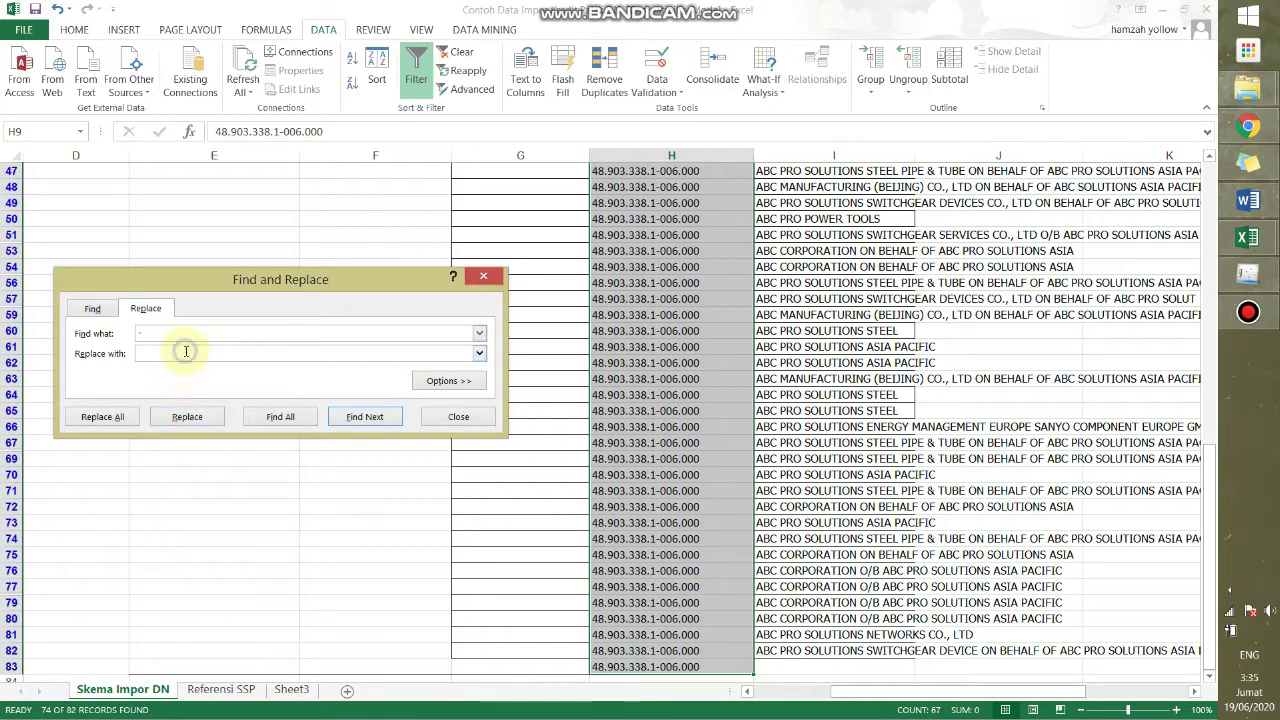
left_click(189, 420)
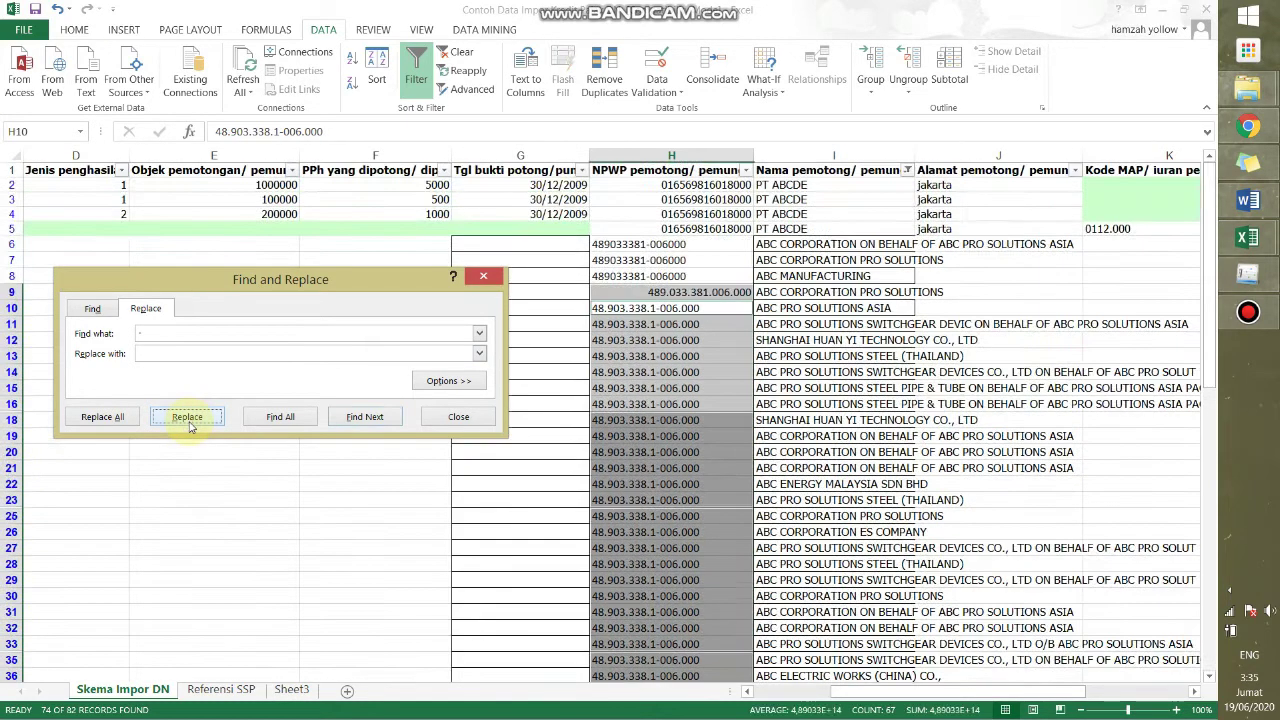
left_click(641, 404)
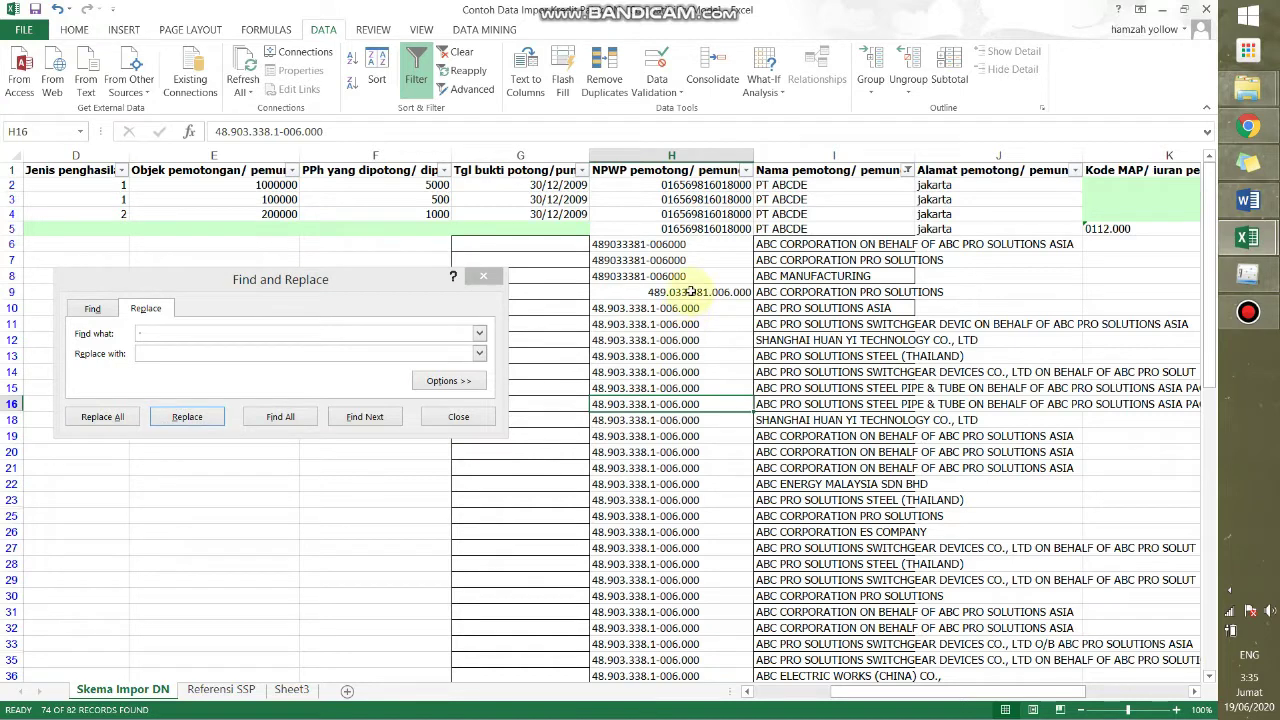
Try to replace "." with nothing in the NPWP in H9.
left_click(690, 292)
left_click(174, 337)
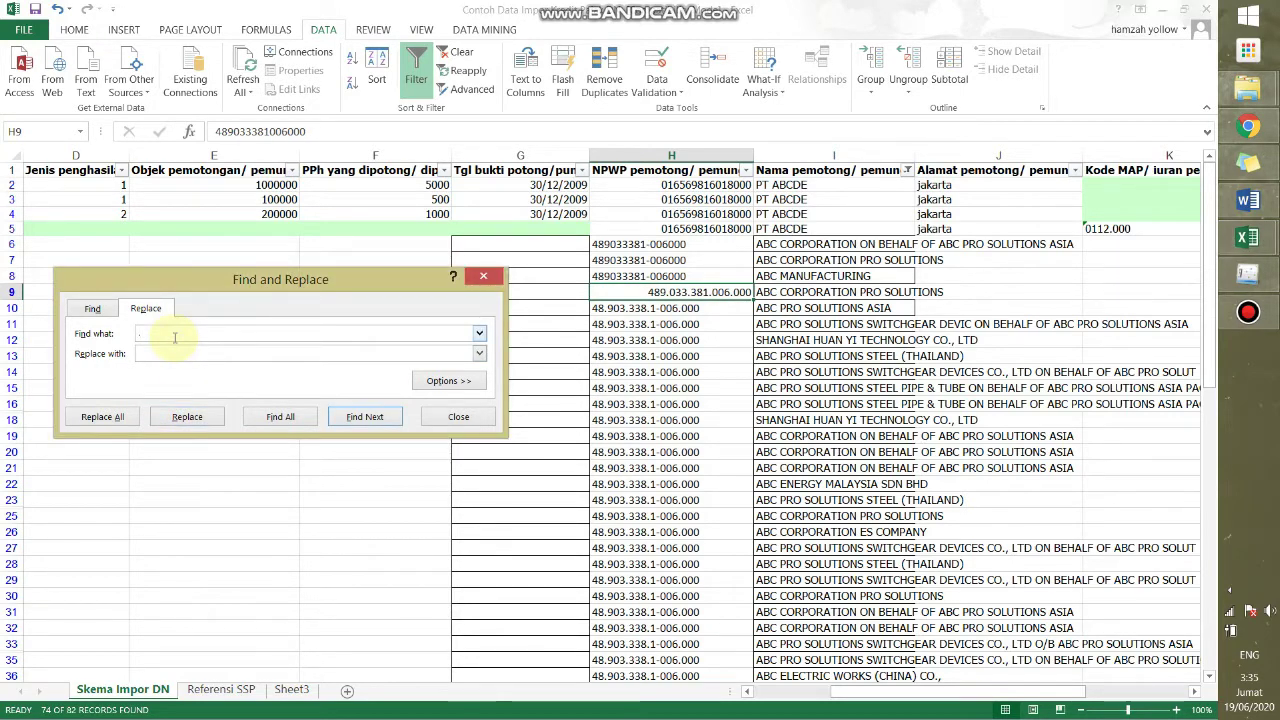
left_click(185, 416)
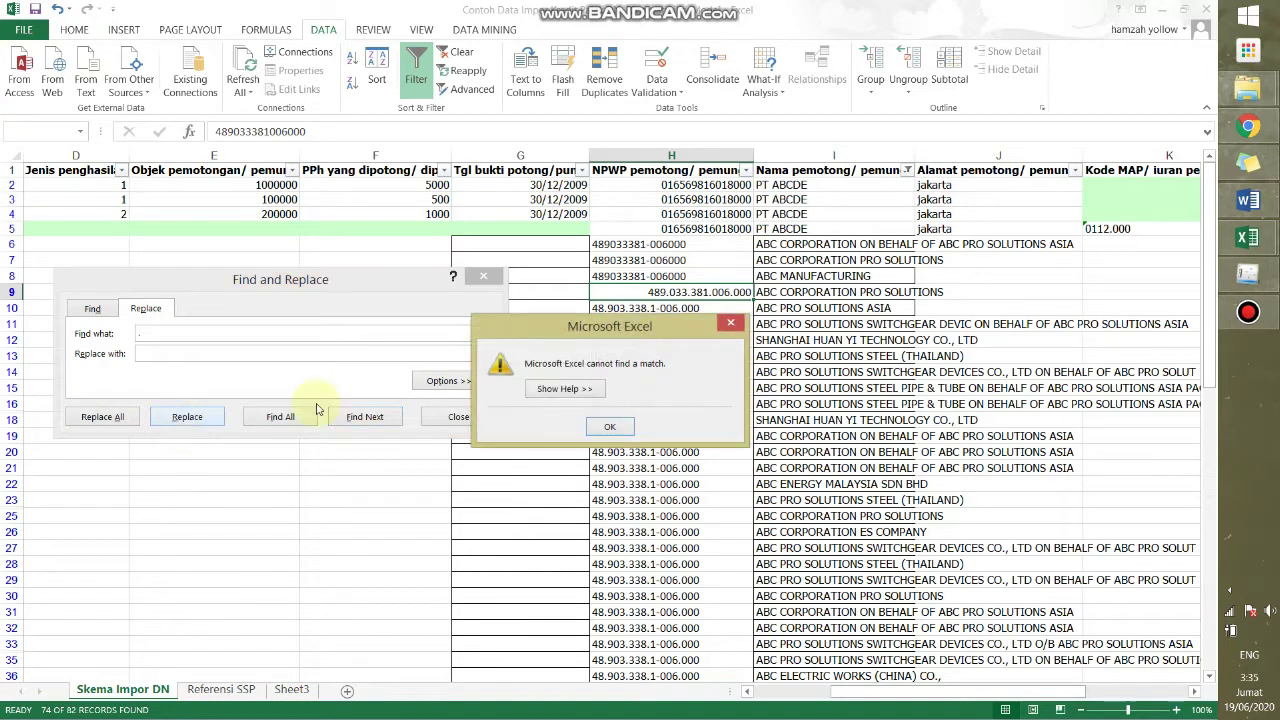
left_click(600, 430)
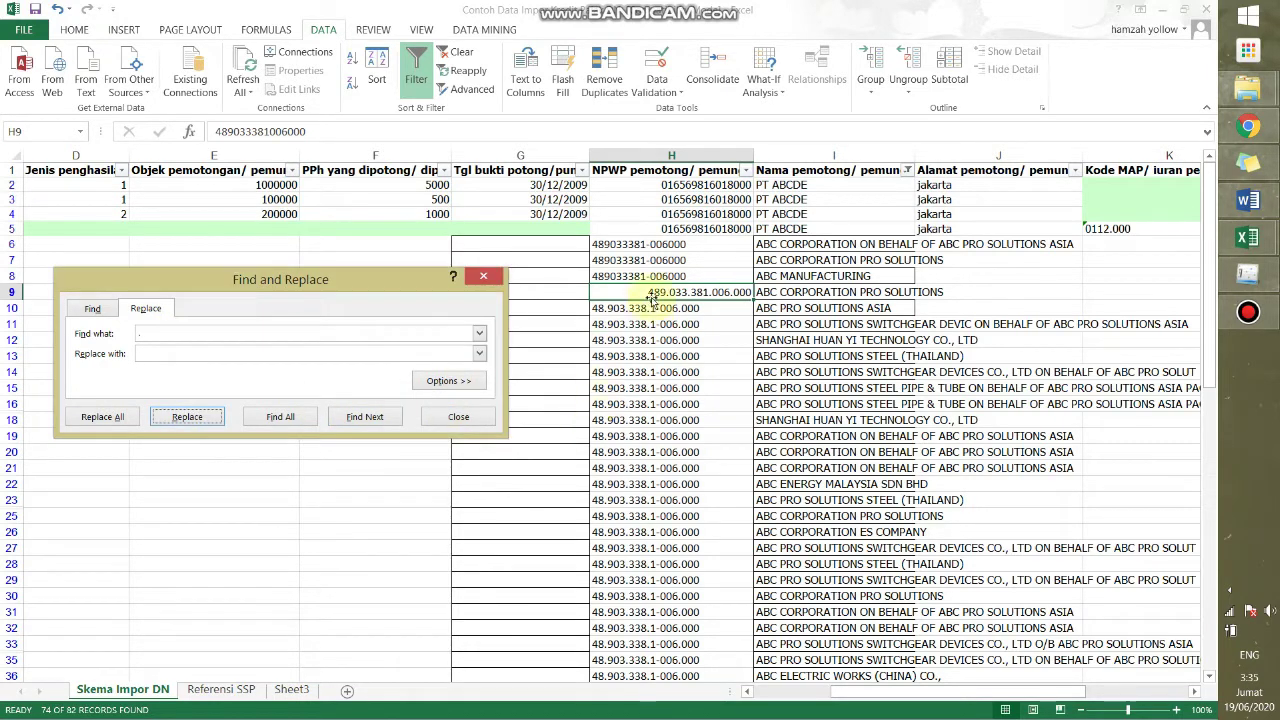
Replace all "-" characters with nothing in the NPWP cells H6 to H8.
left_click_drag(652, 245, 655, 278)
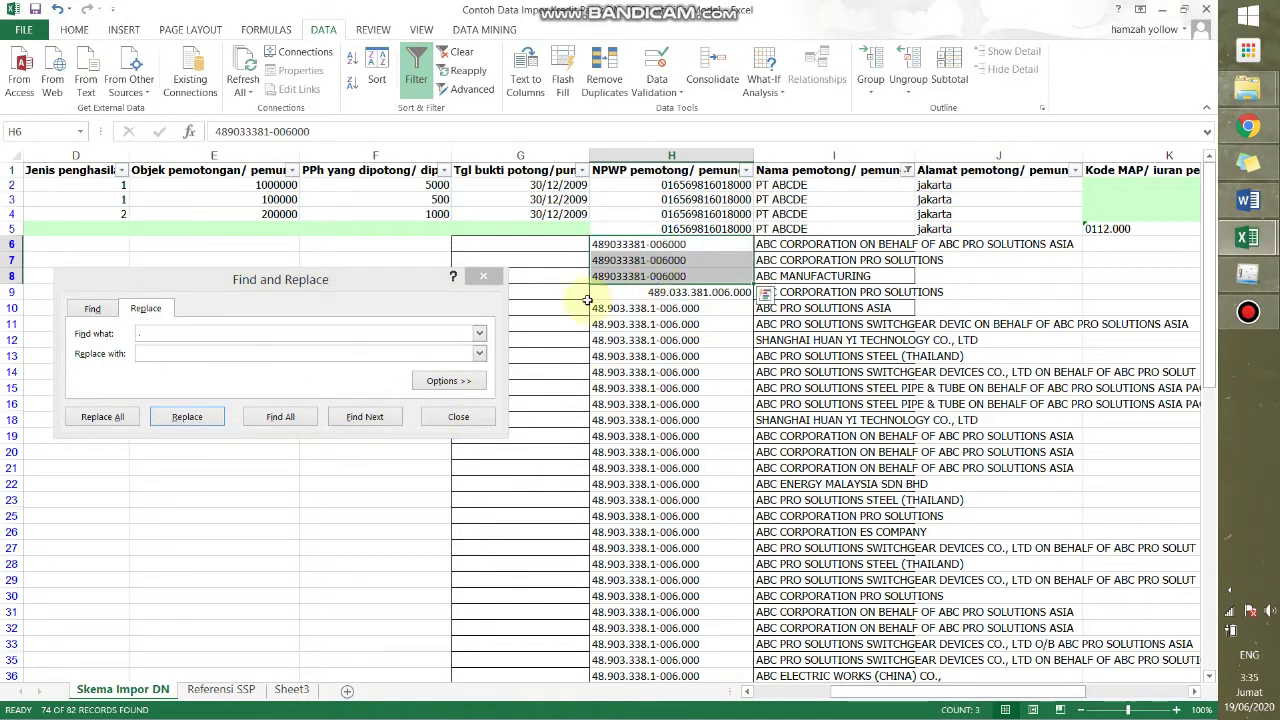
left_click(168, 333)
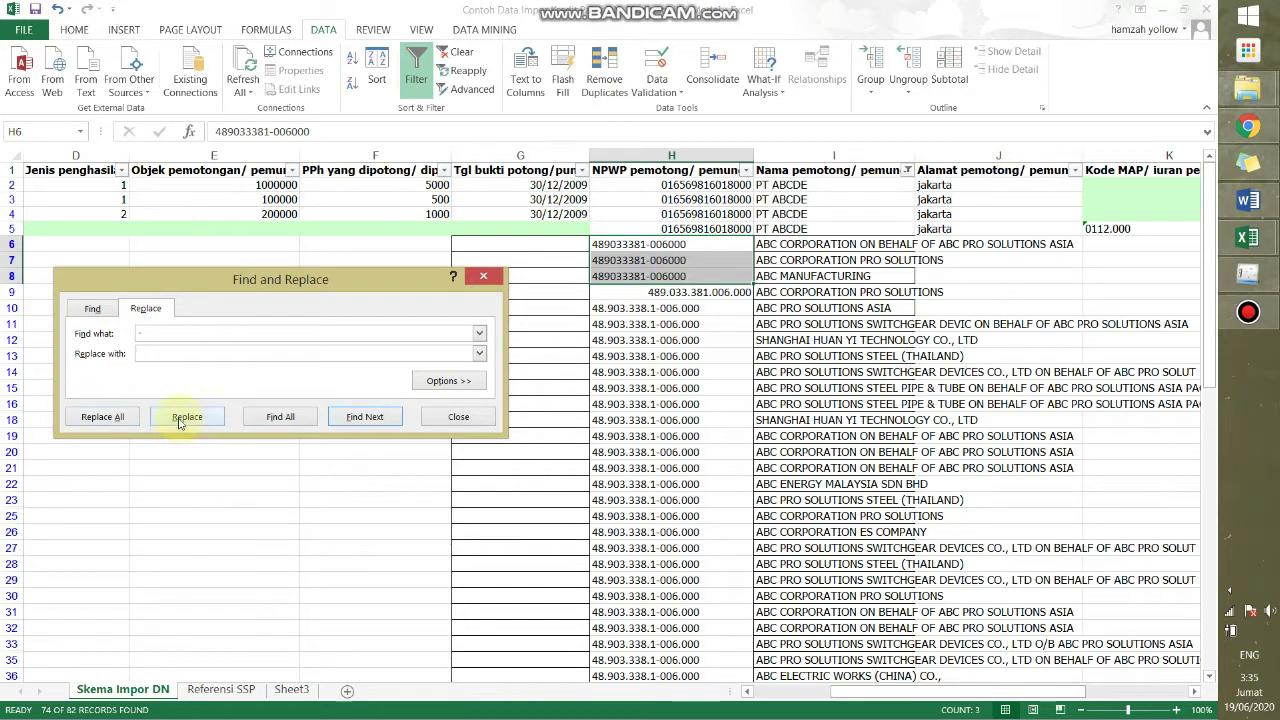
left_click(125, 416)
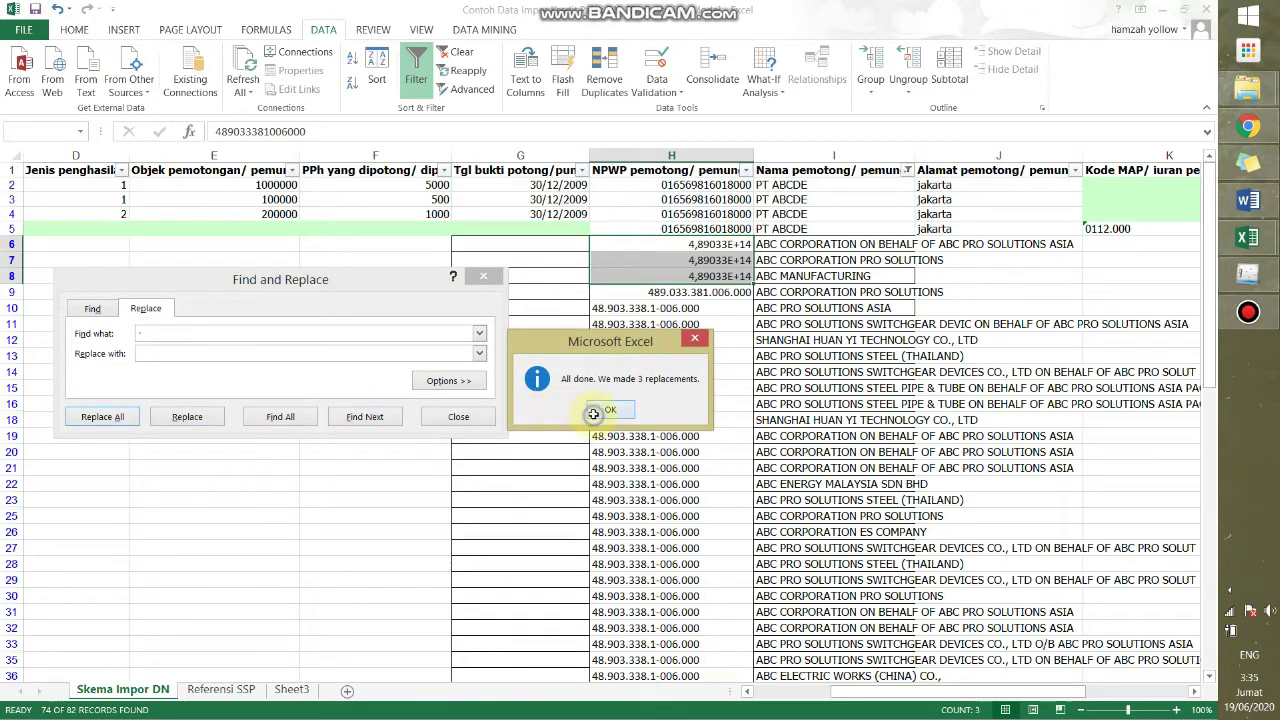
left_click(601, 410)
Replace all "." characters with nothing in the NPWP pemotong/pemungut column from H9 down to row 83.
left_click(639, 298)
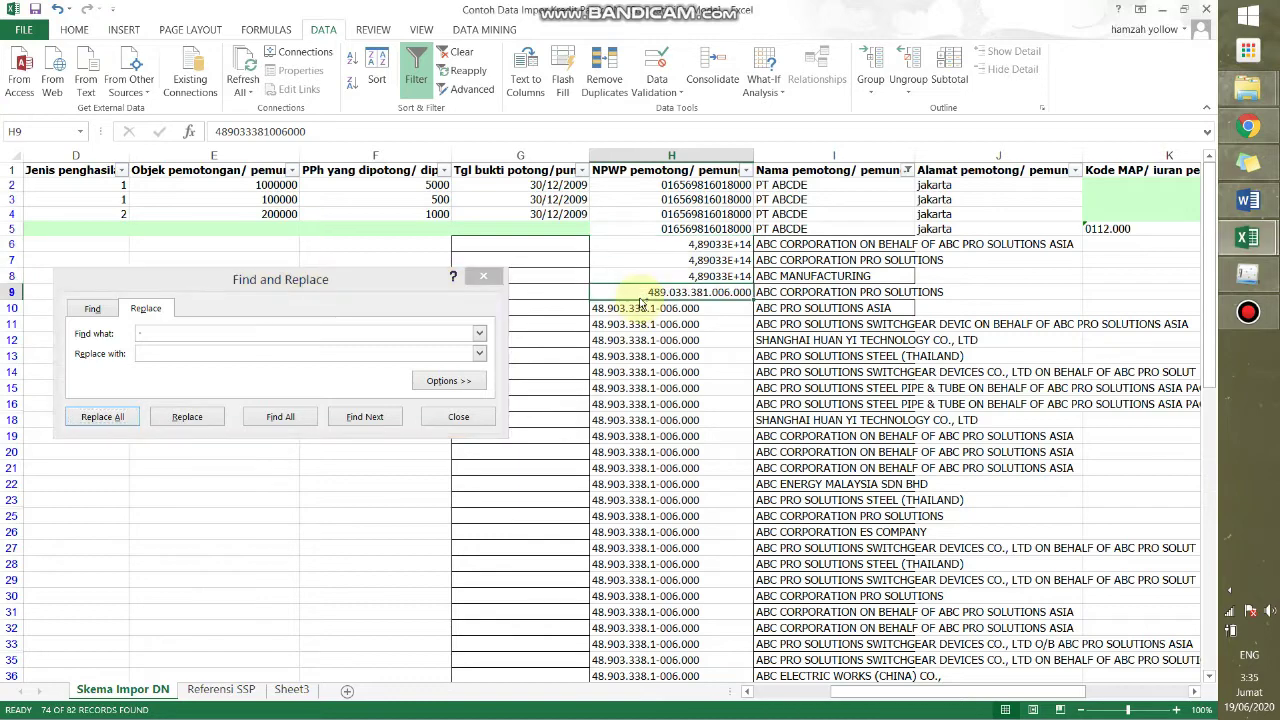
key("ctrl+shift+Down")
left_click(209, 331)
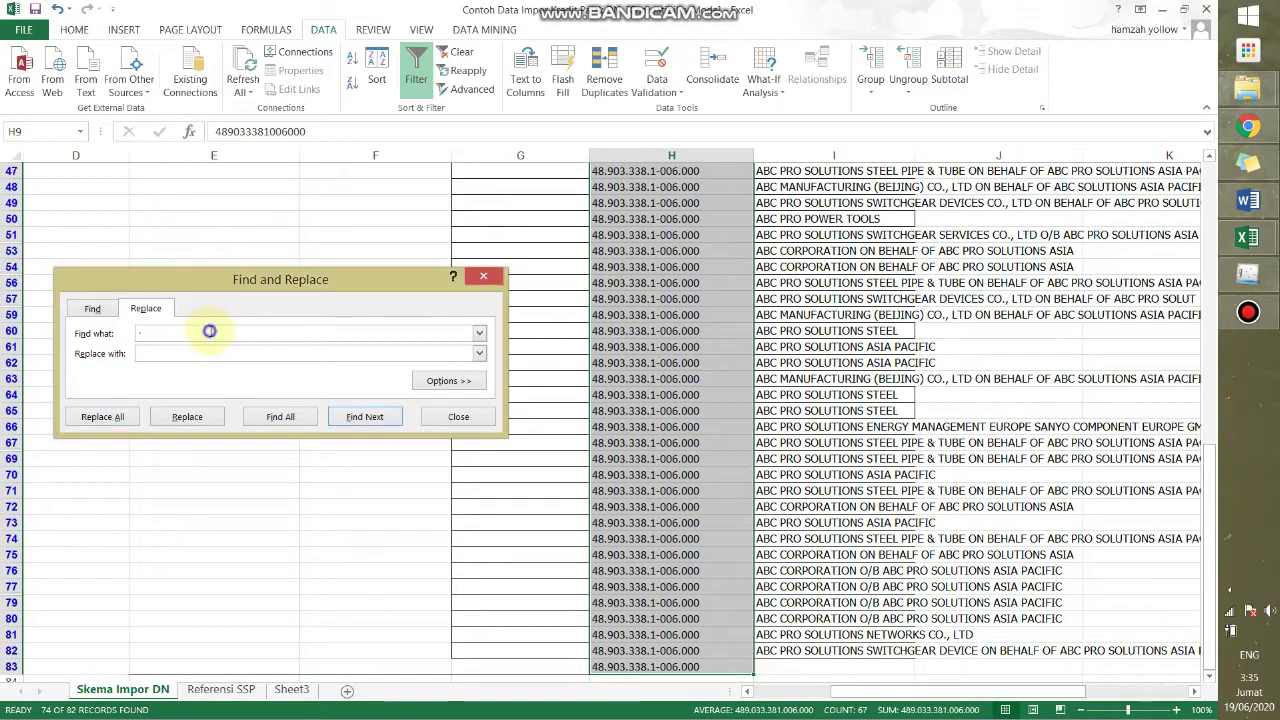
key("BackSpace")
type(".")
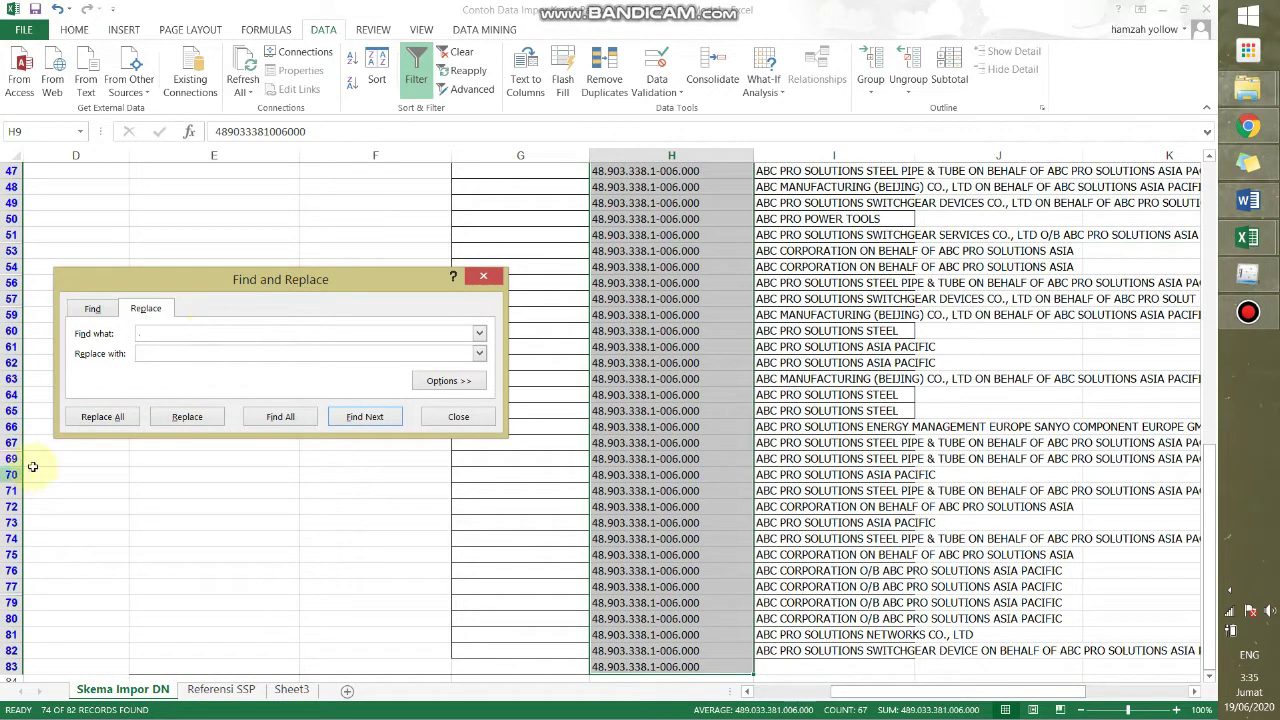
left_click(97, 420)
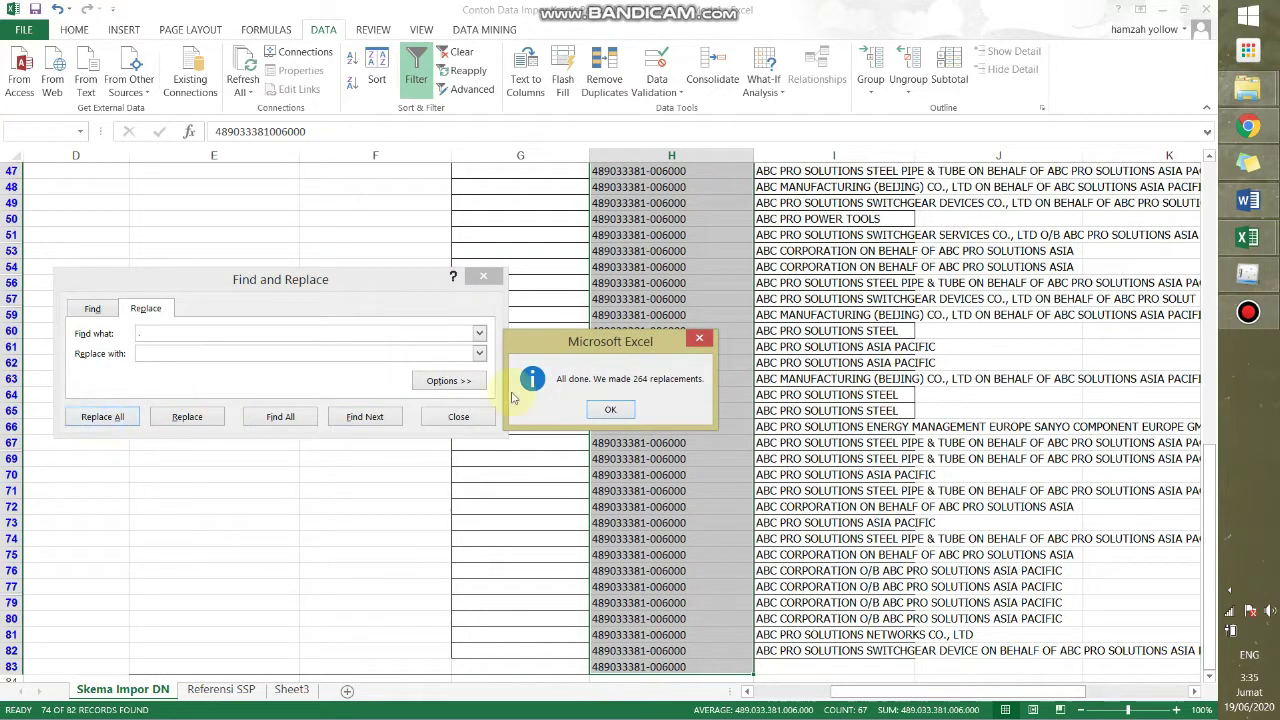
left_click(607, 409)
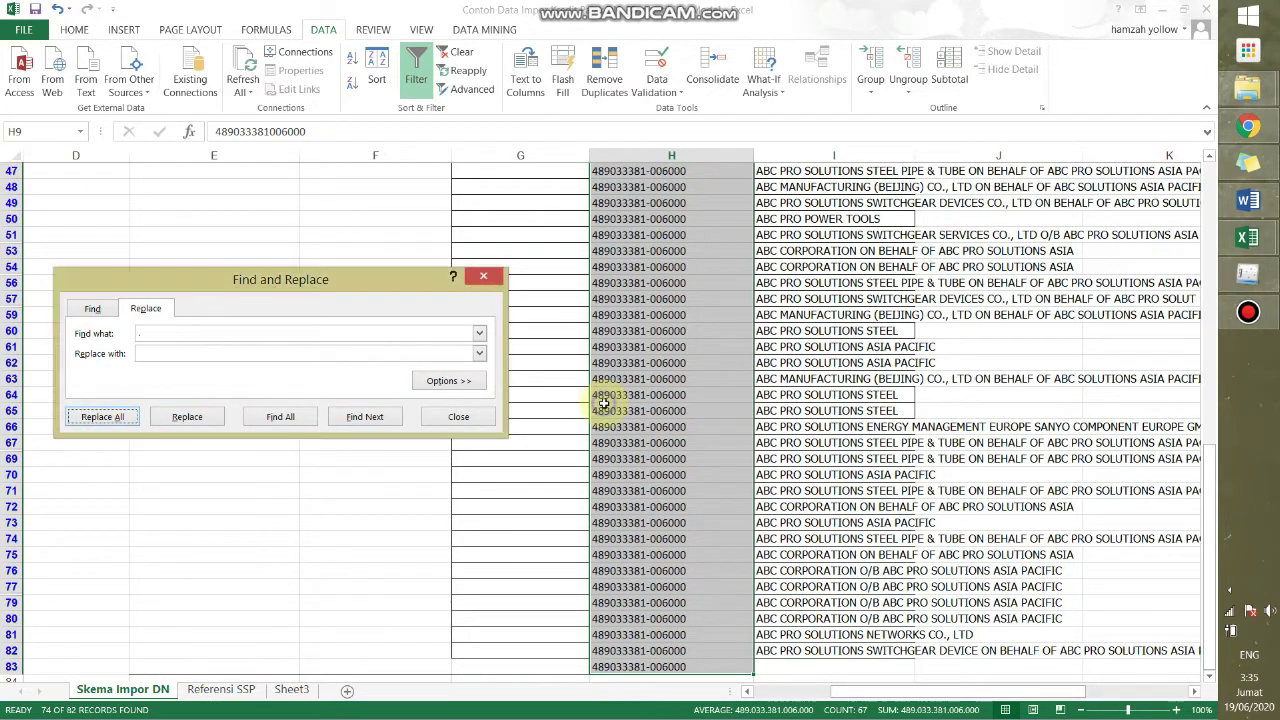
Replace all "-" characters with nothing in the NPWP values from H9 to H83, and close Find and Replace.
left_click(160, 337)
key("BackSpace")
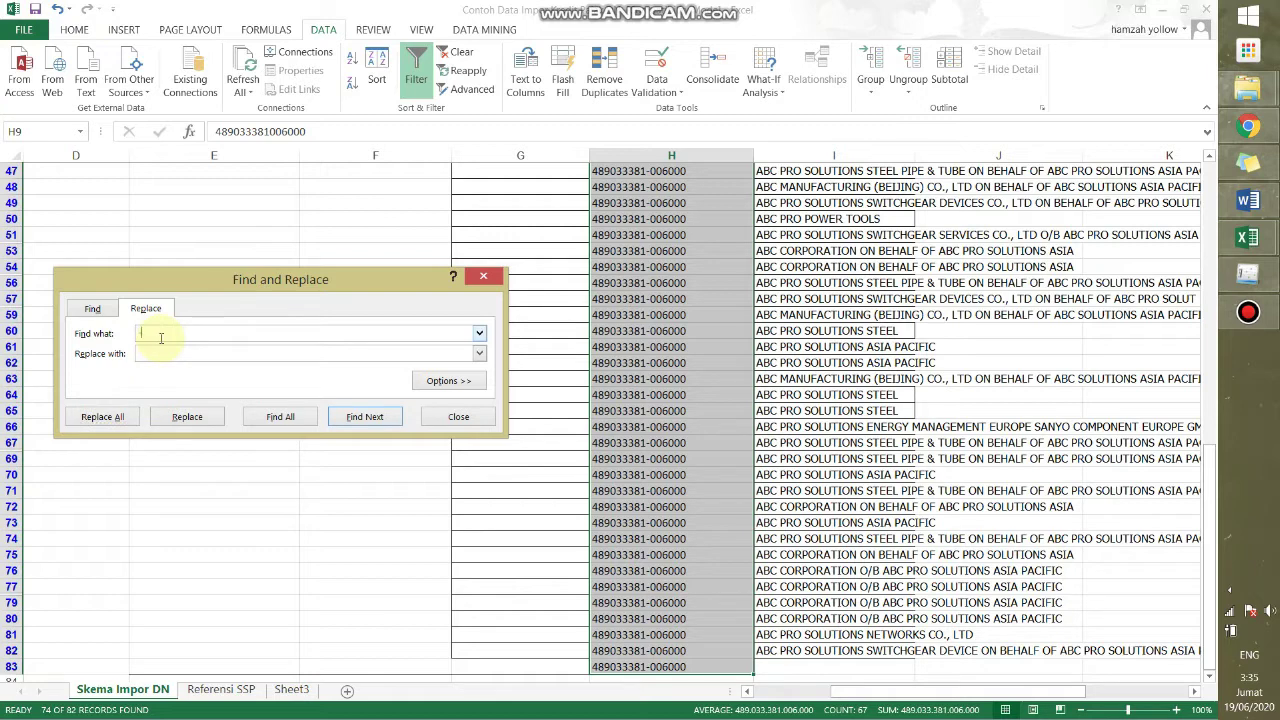
type("-")
left_click(175, 417)
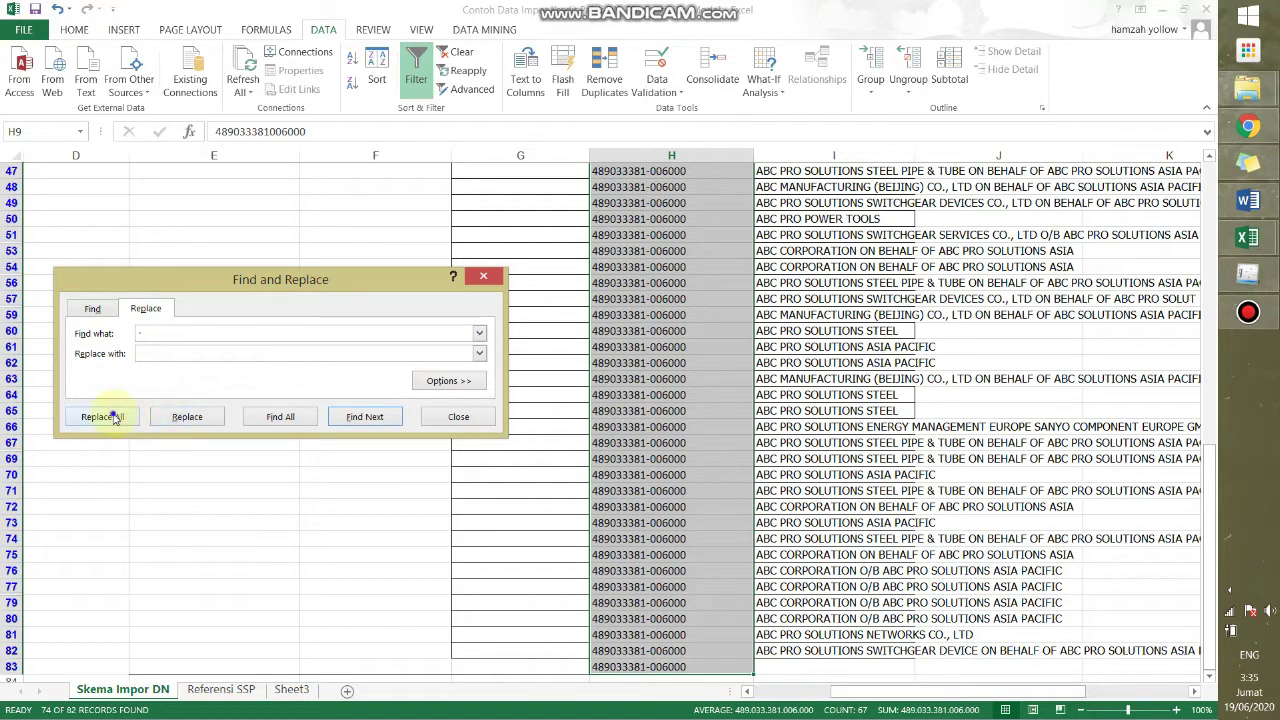
left_click(113, 417)
left_click(610, 409)
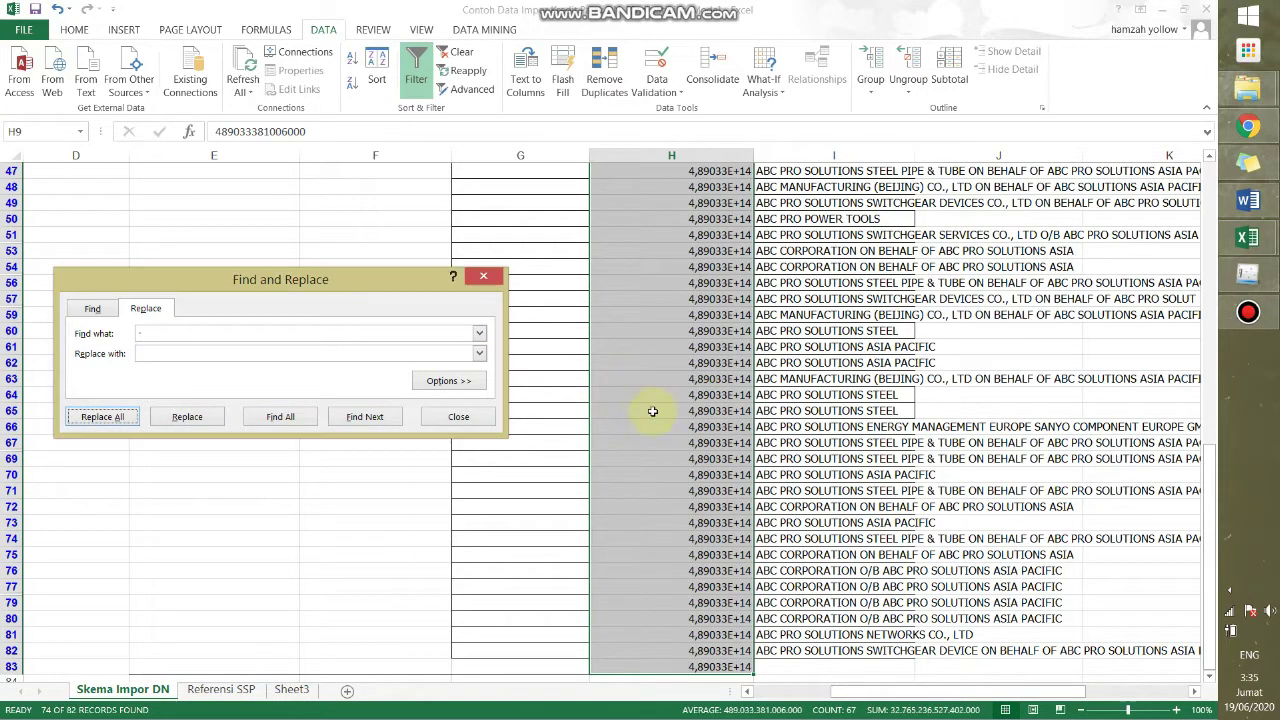
left_click(660, 424)
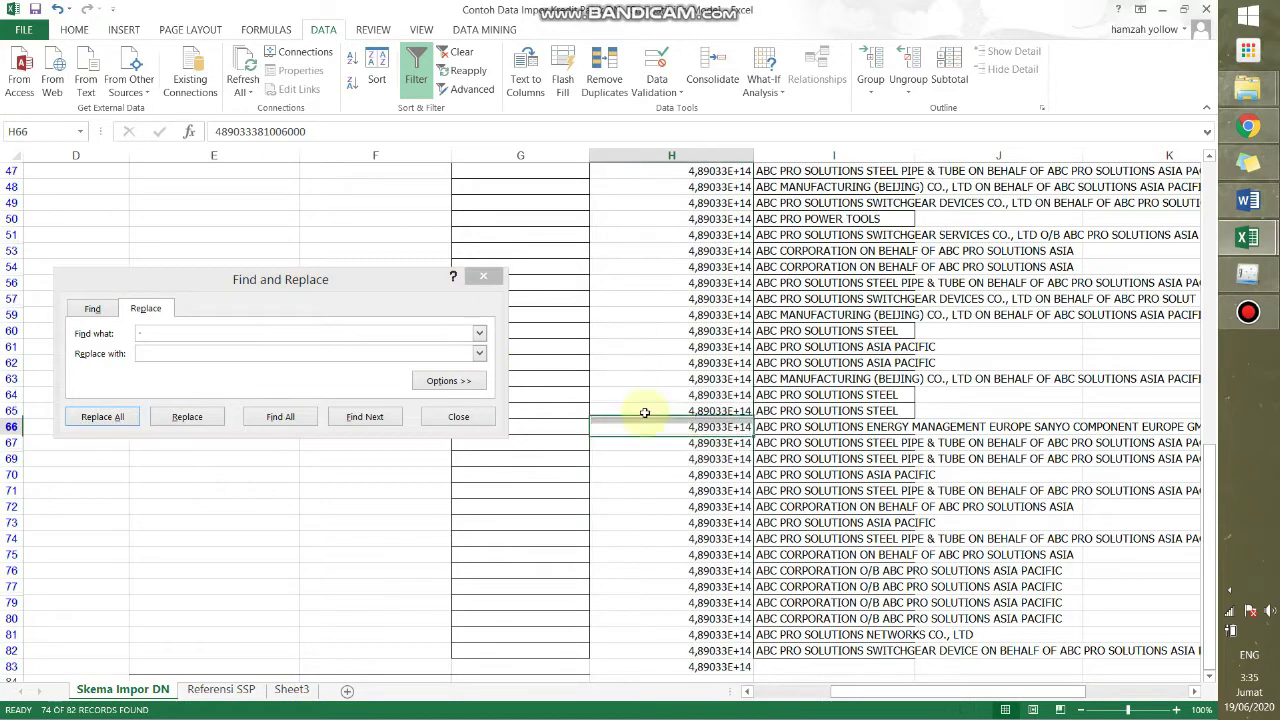
left_click(458, 416)
Reopen Find and Replace and try again to remove the "." separators from the NPWP in H9.
scroll(674, 400, "down", 12)
scroll(682, 397, "up", 6)
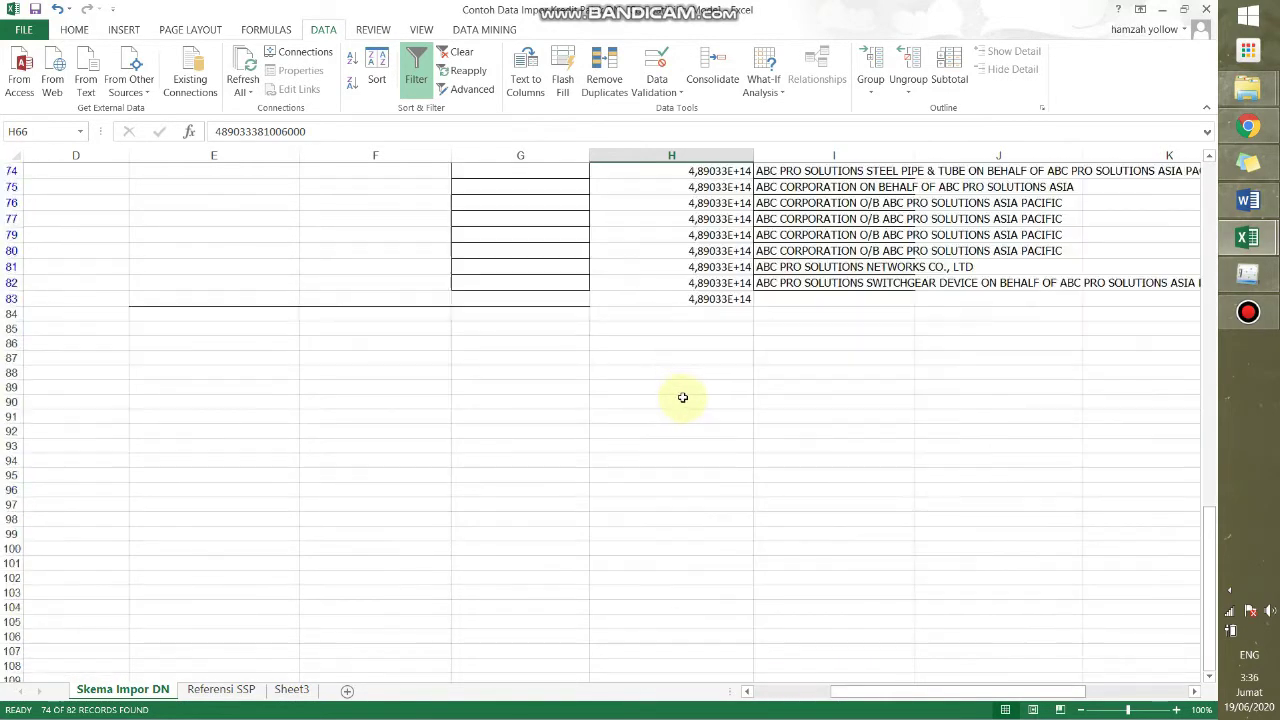
scroll(694, 376, "up", 20)
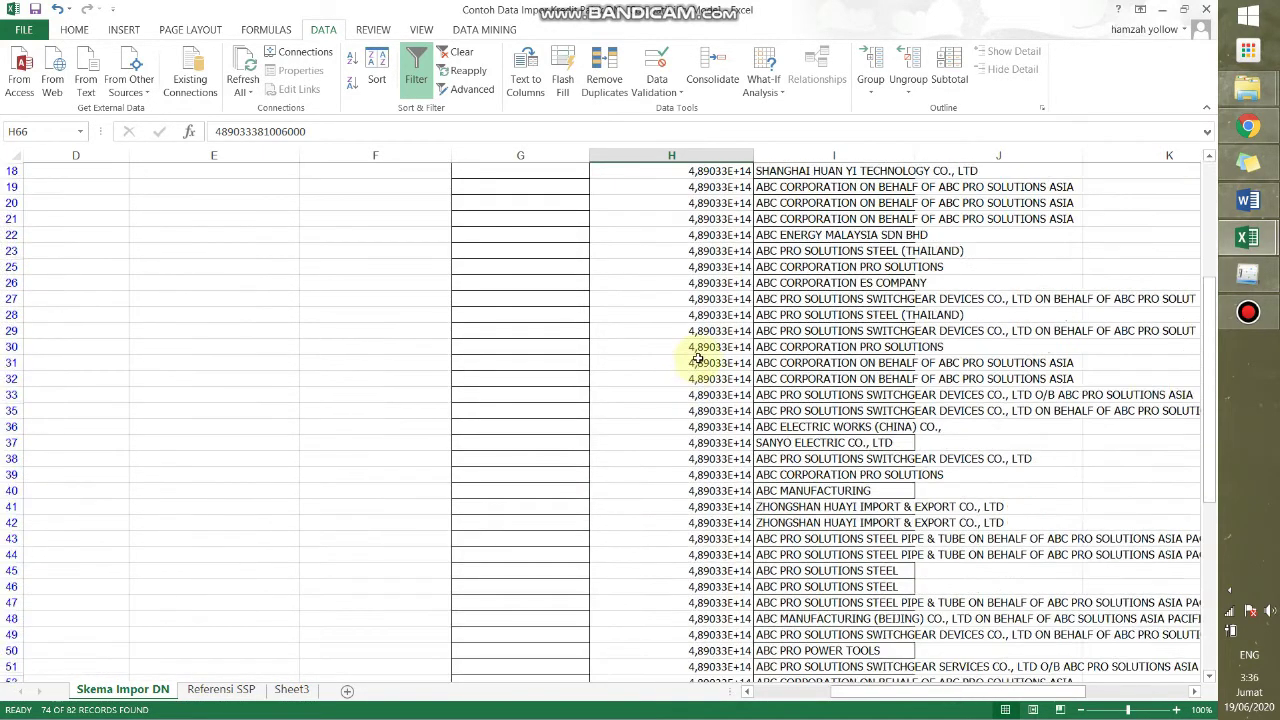
left_click(697, 294)
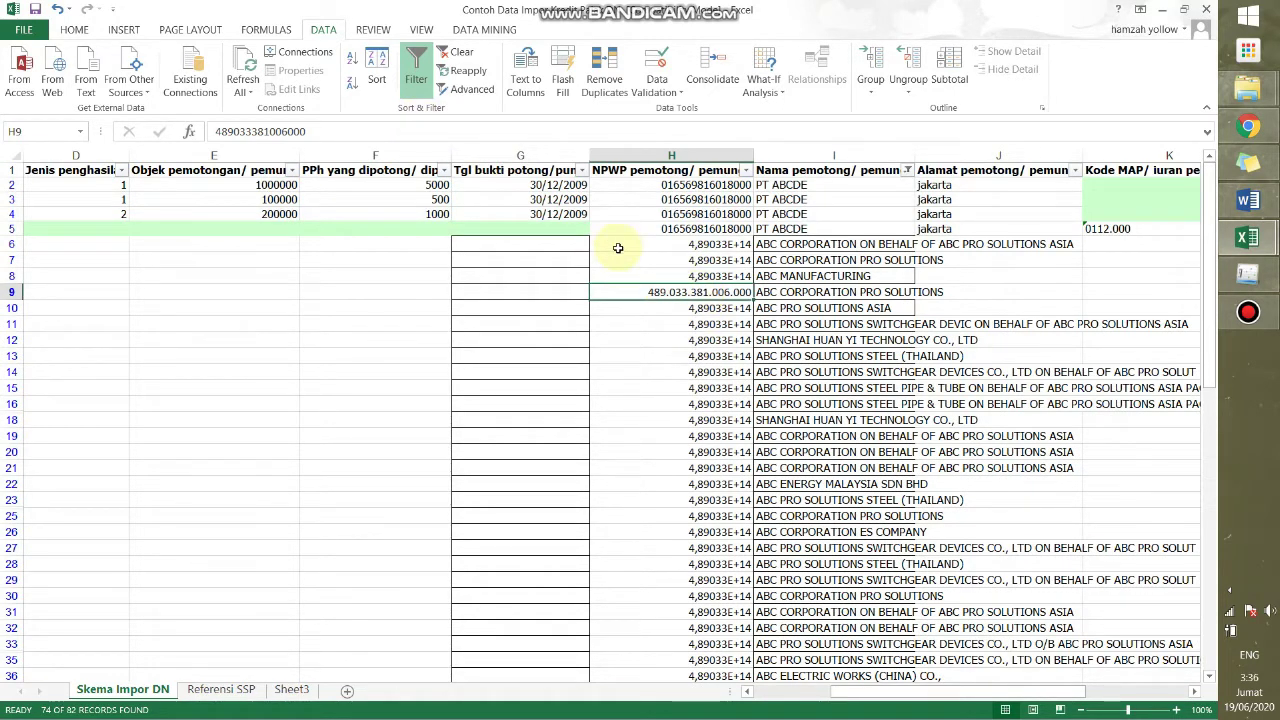
key("ctrl+f")
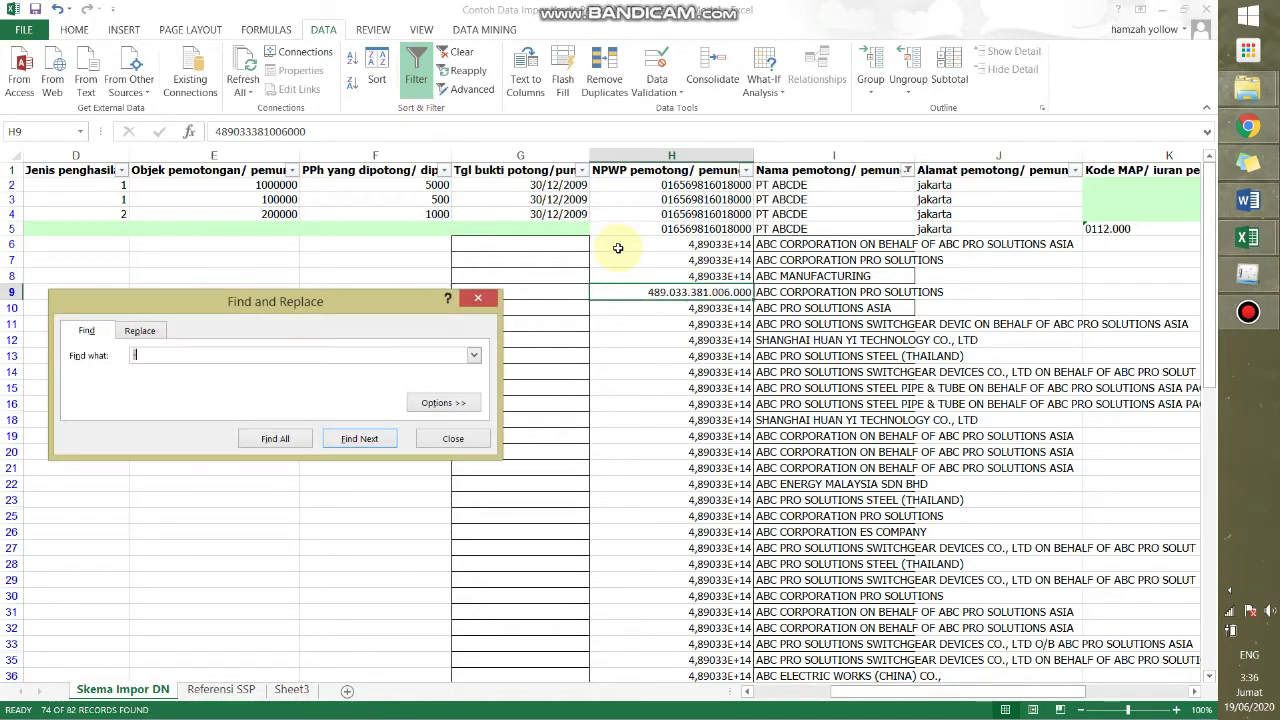
left_click(145, 331)
left_click(158, 355)
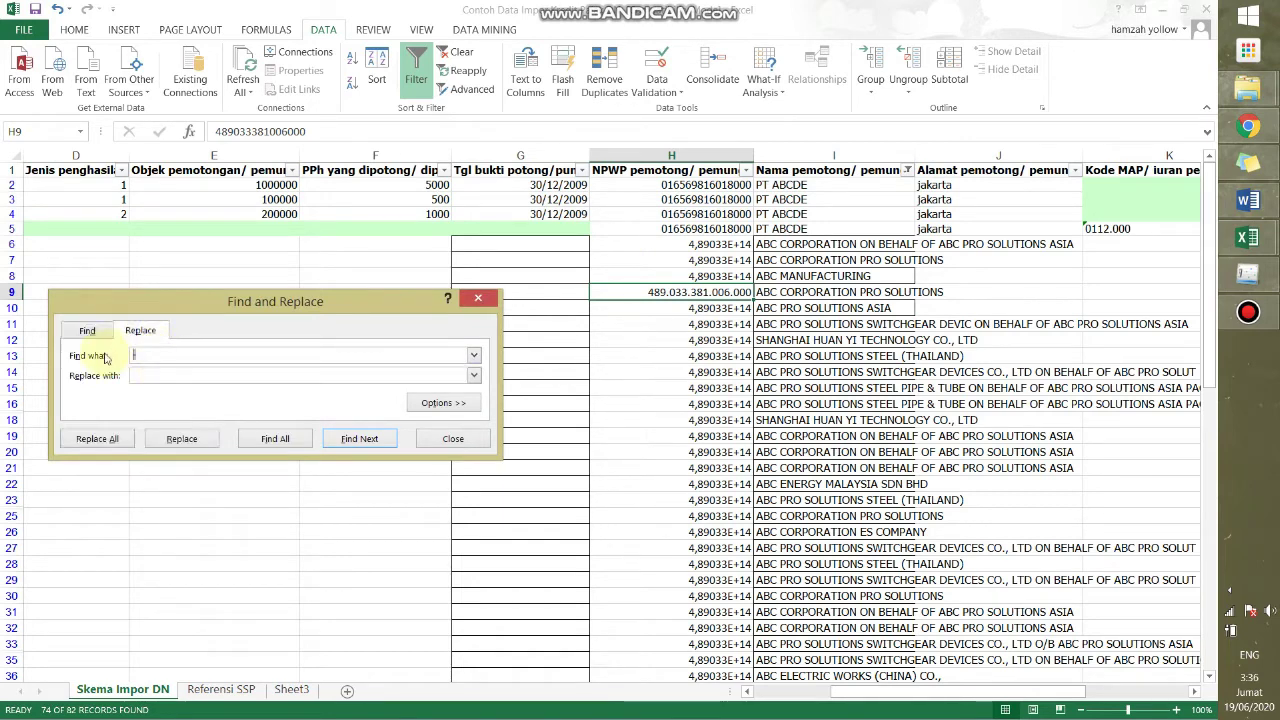
left_click(185, 440)
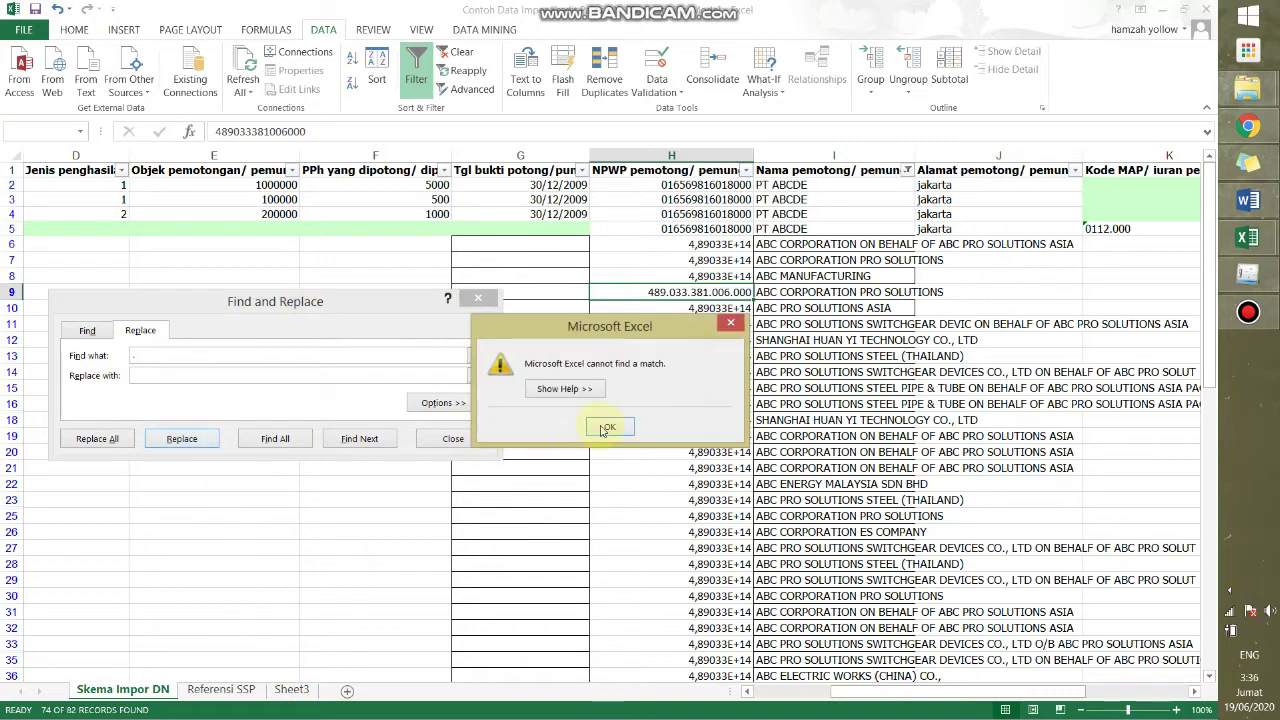
left_click(600, 430)
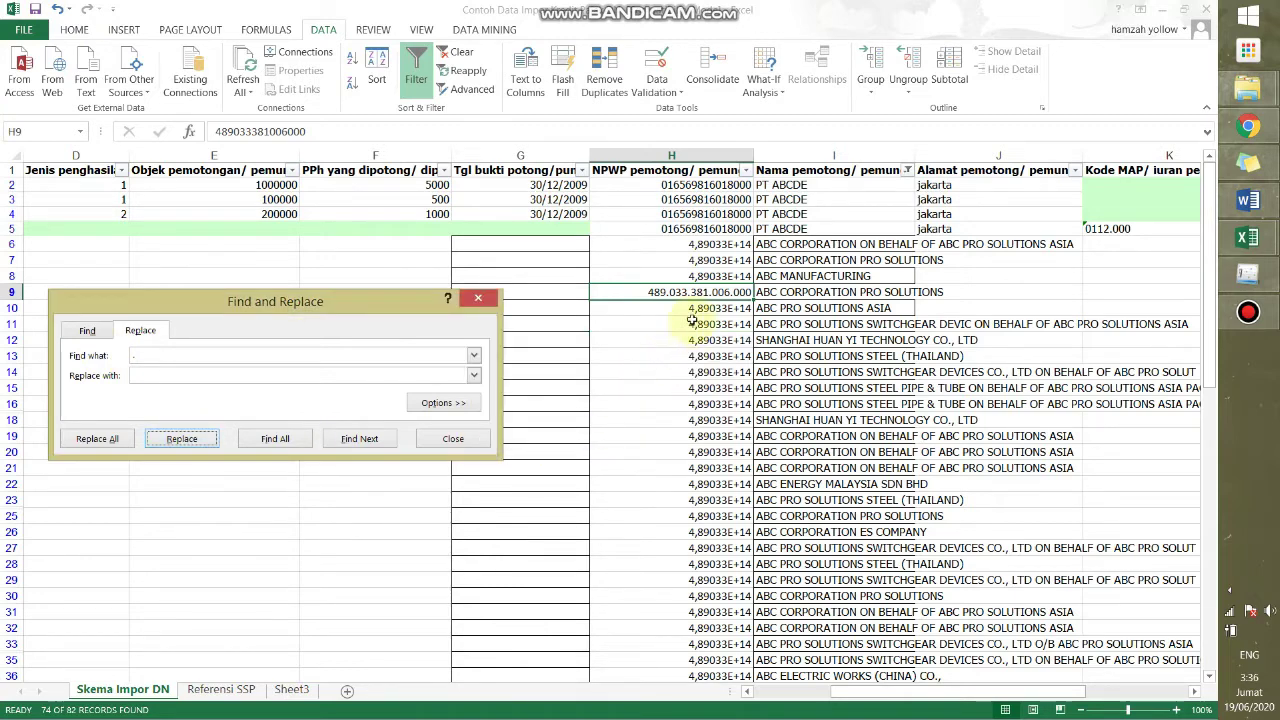
Fill the NPWP from H8 down into H9 to match the other rows.
left_click(739, 279)
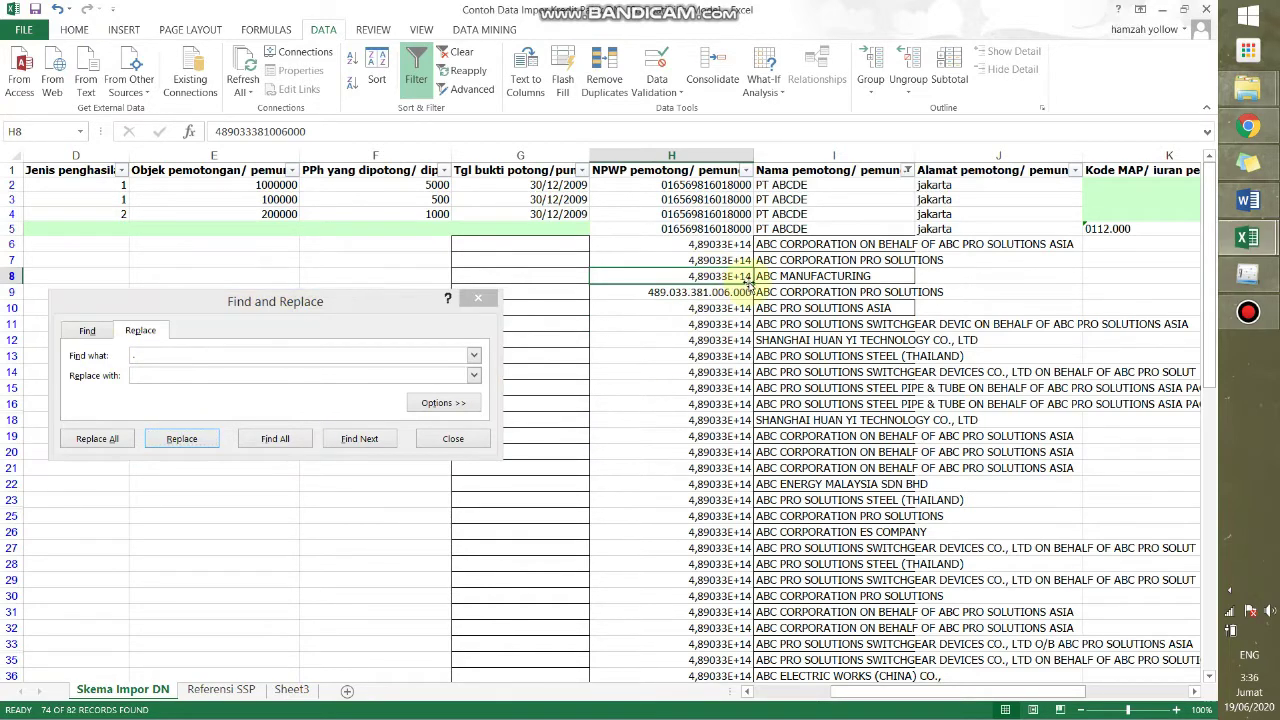
left_click_drag(748, 283, 741, 297)
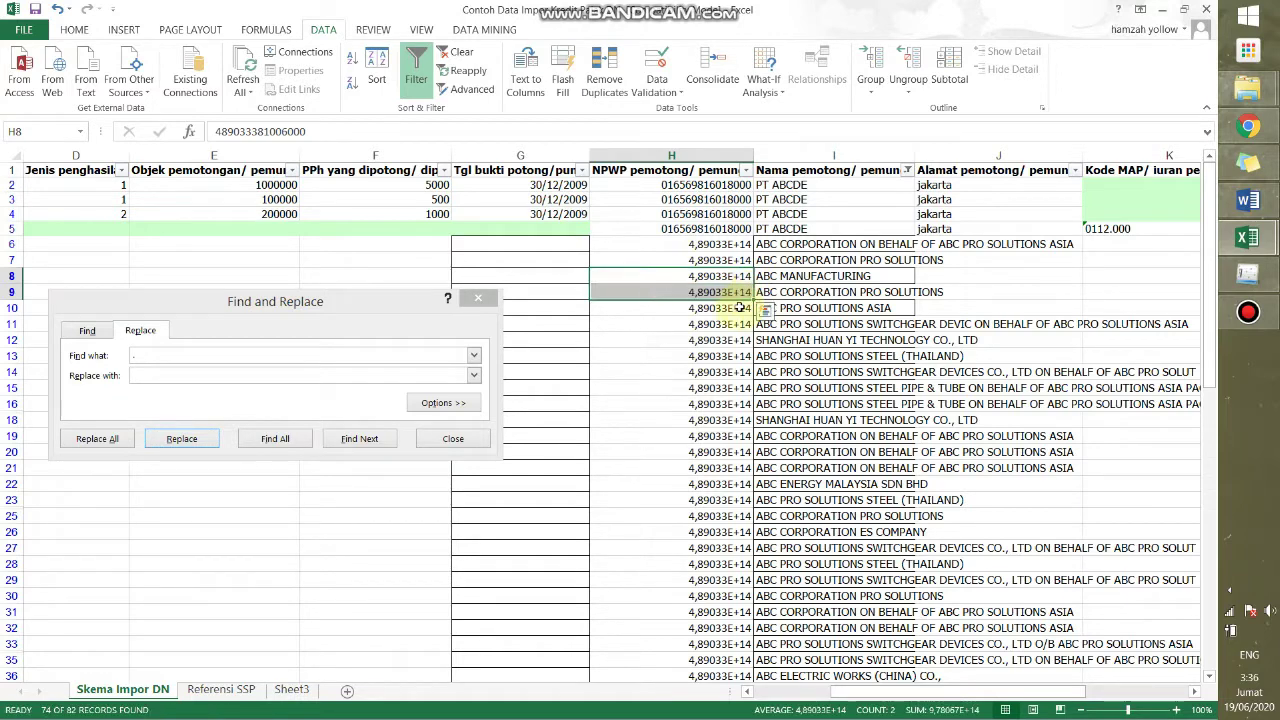
left_click(733, 324)
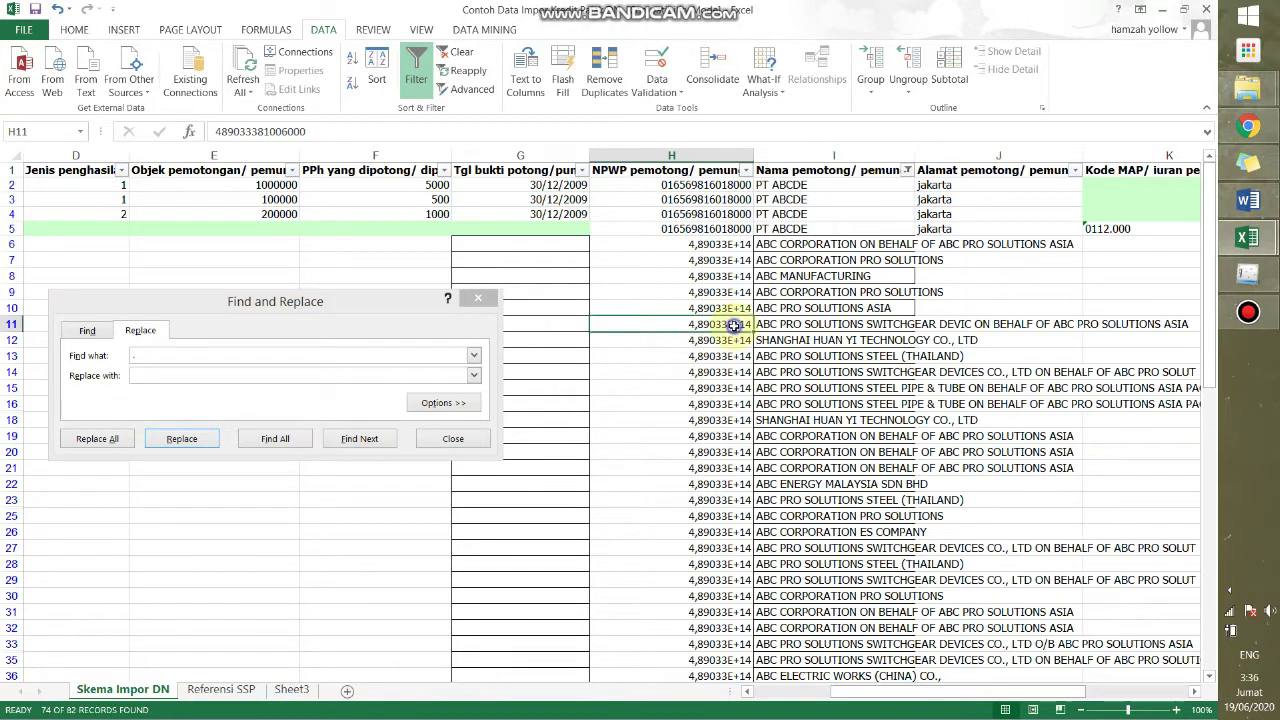
left_click(716, 229)
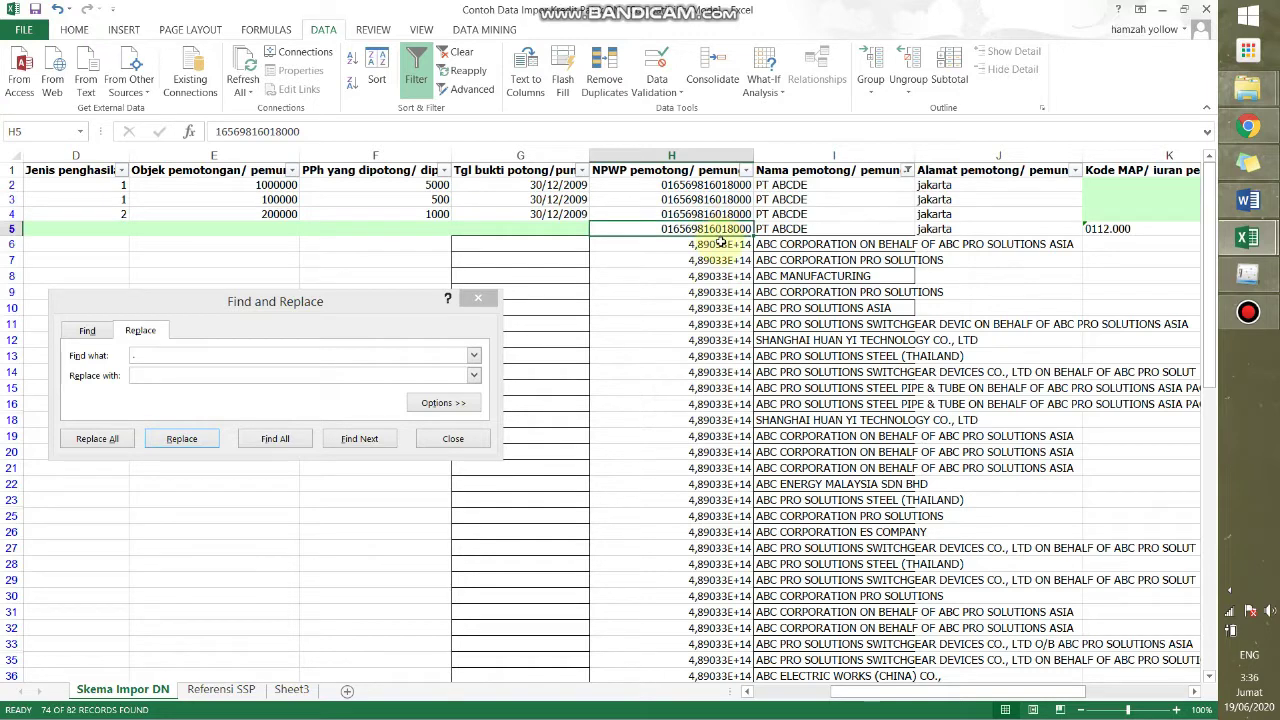
left_click(478, 298)
left_click(668, 243)
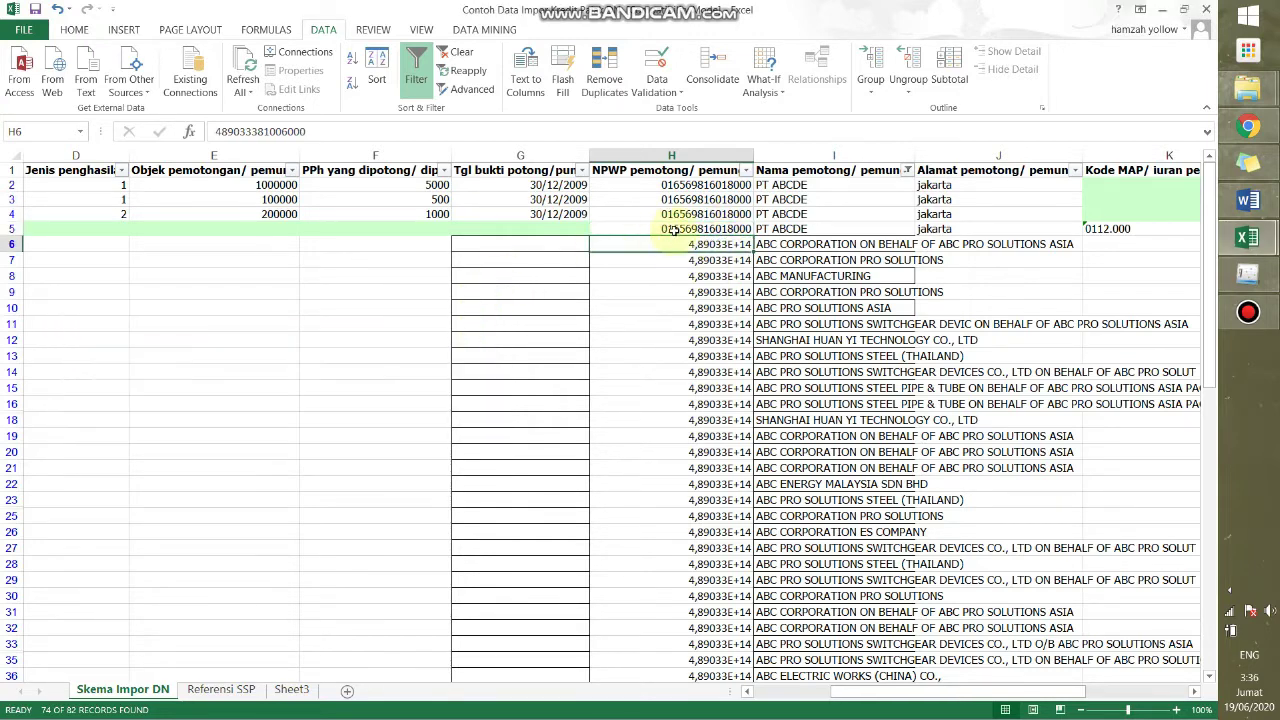
left_click(76, 30)
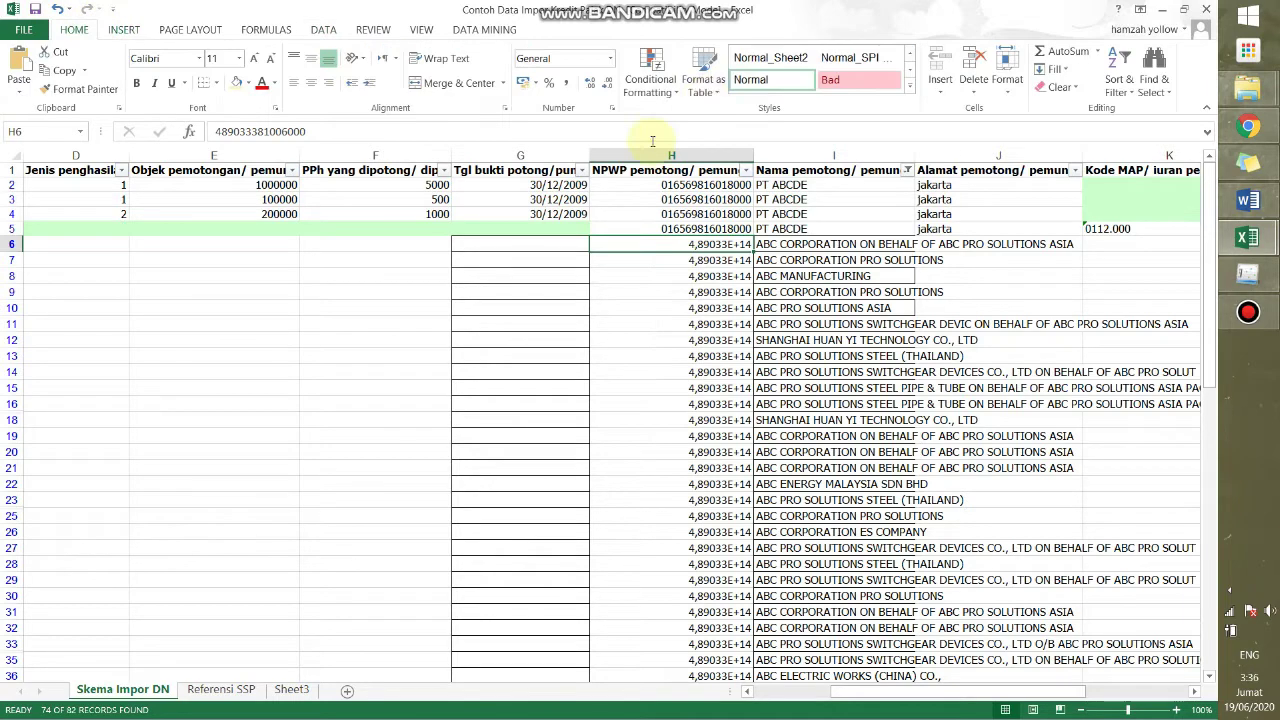
left_click(610, 60)
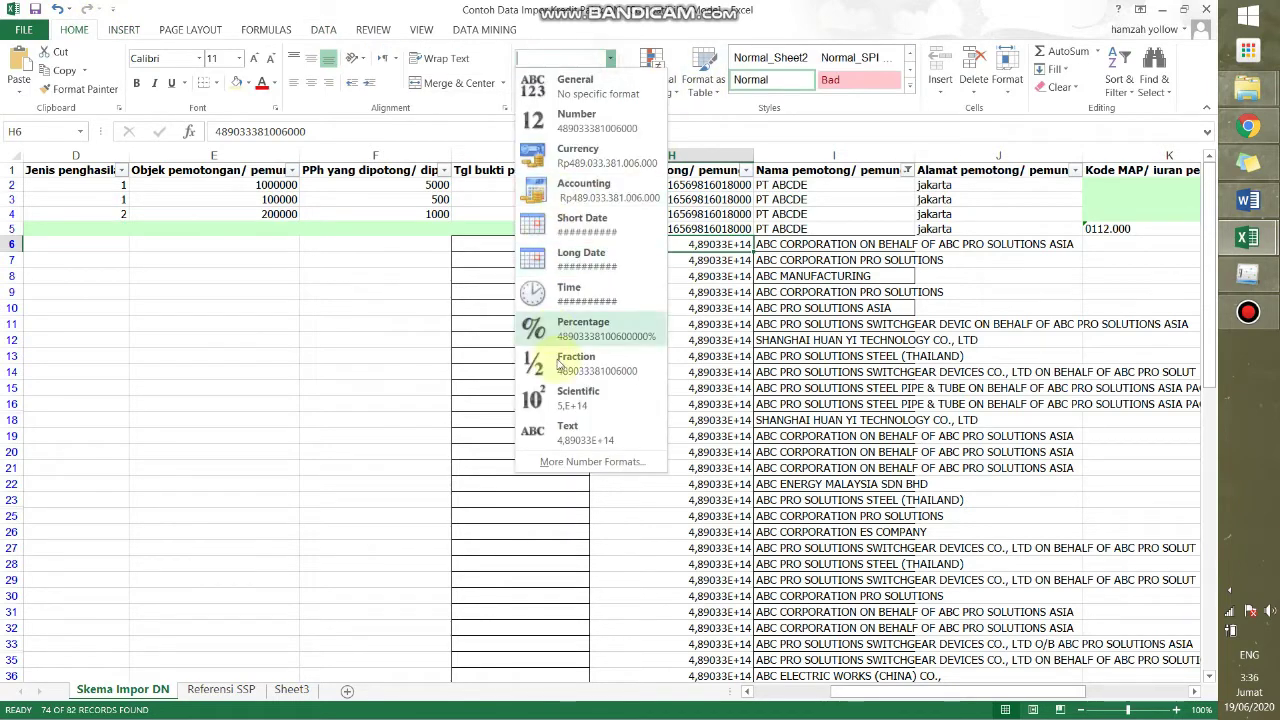
left_click(566, 462)
left_click(110, 322)
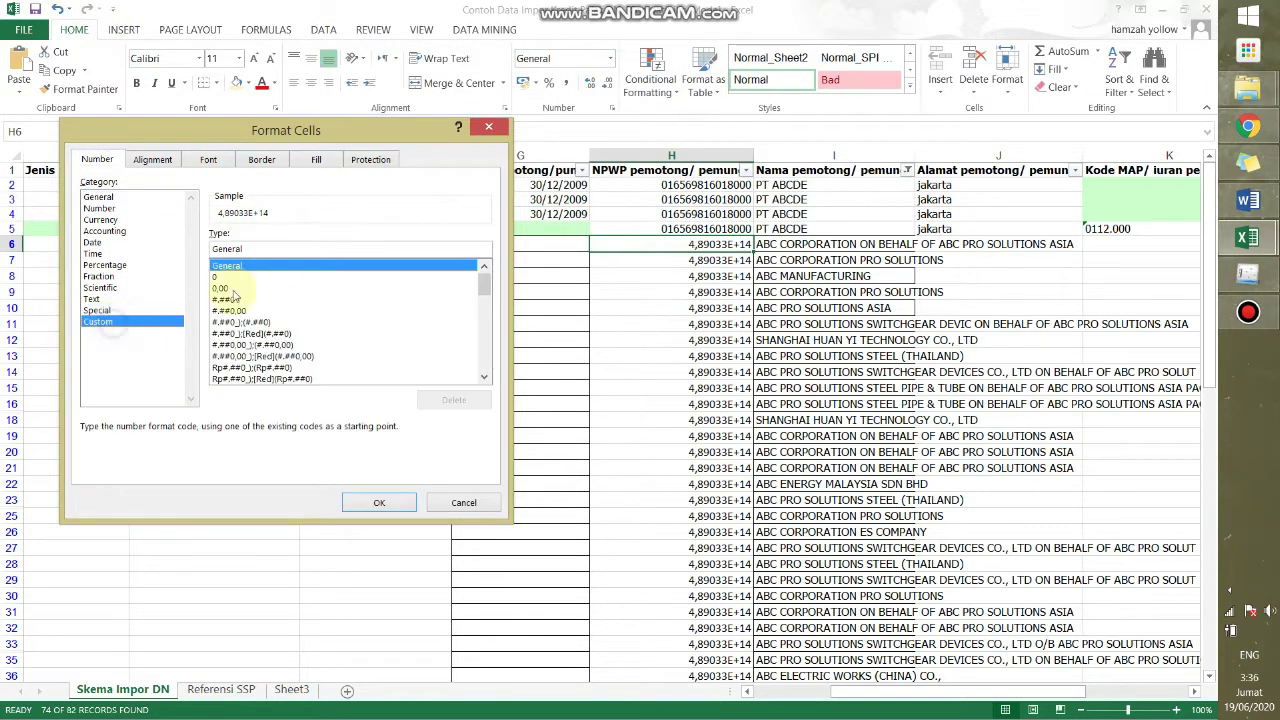
type("000000000000000")
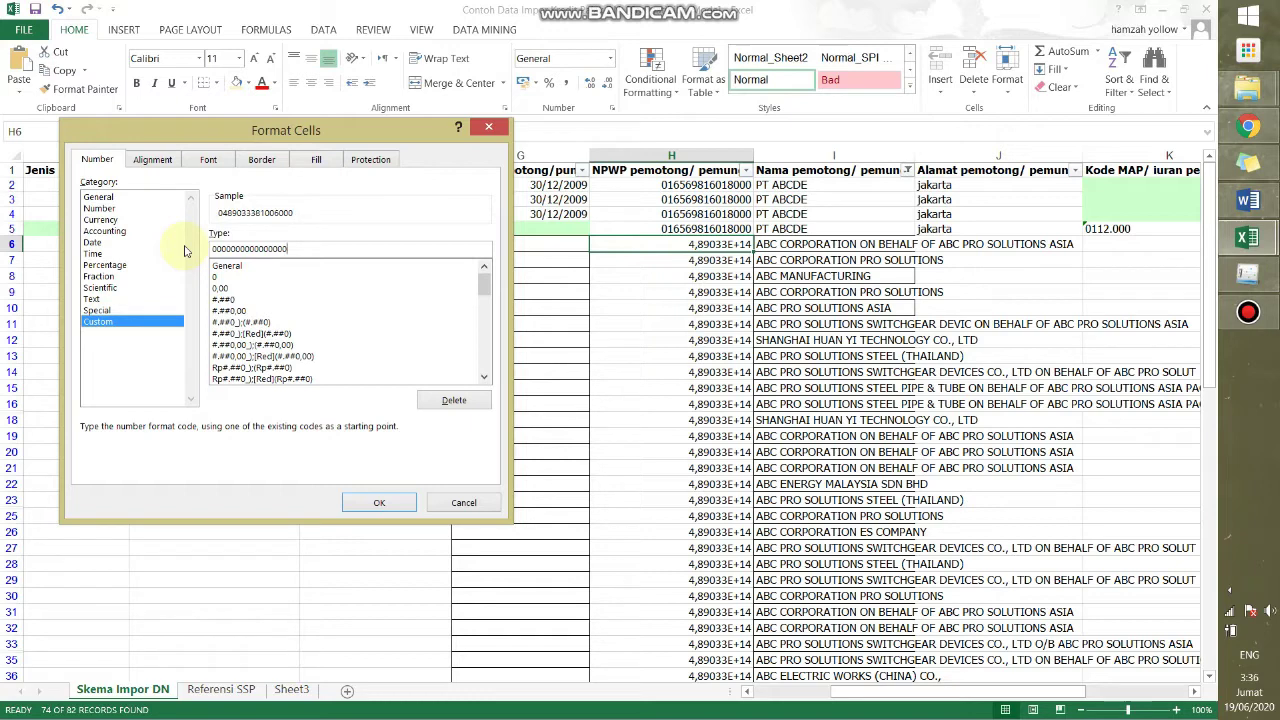
key("BackSpace")
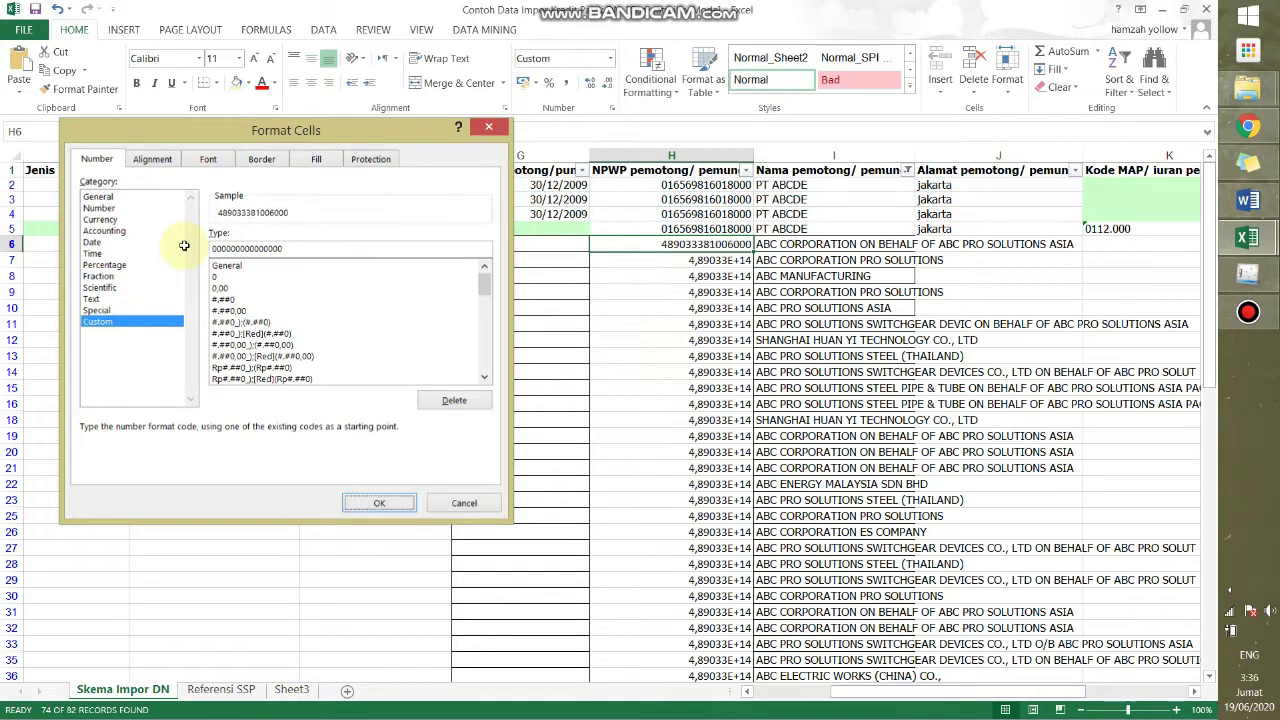
key("Return")
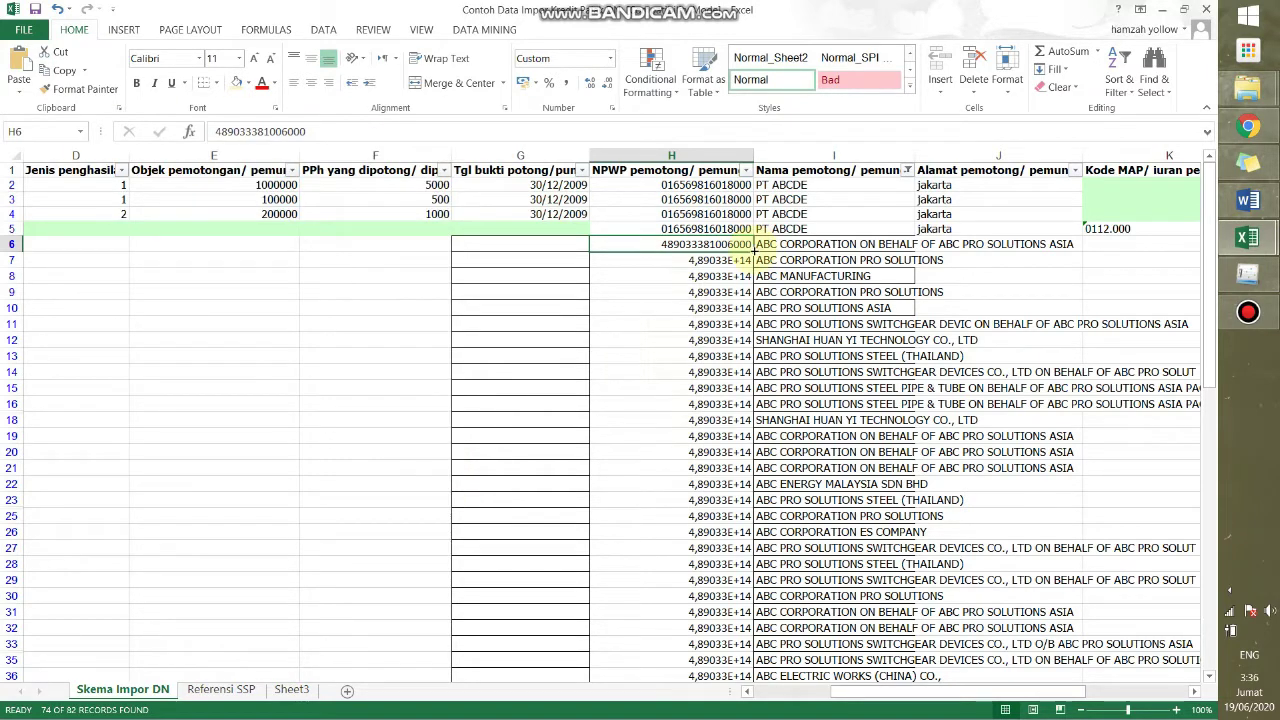
Fill the formatted NPWP from H6 down through the remaining rows of the NPWP pemotong/pemungut column.
double_click(752, 250)
scroll(752, 262, "down", 8)
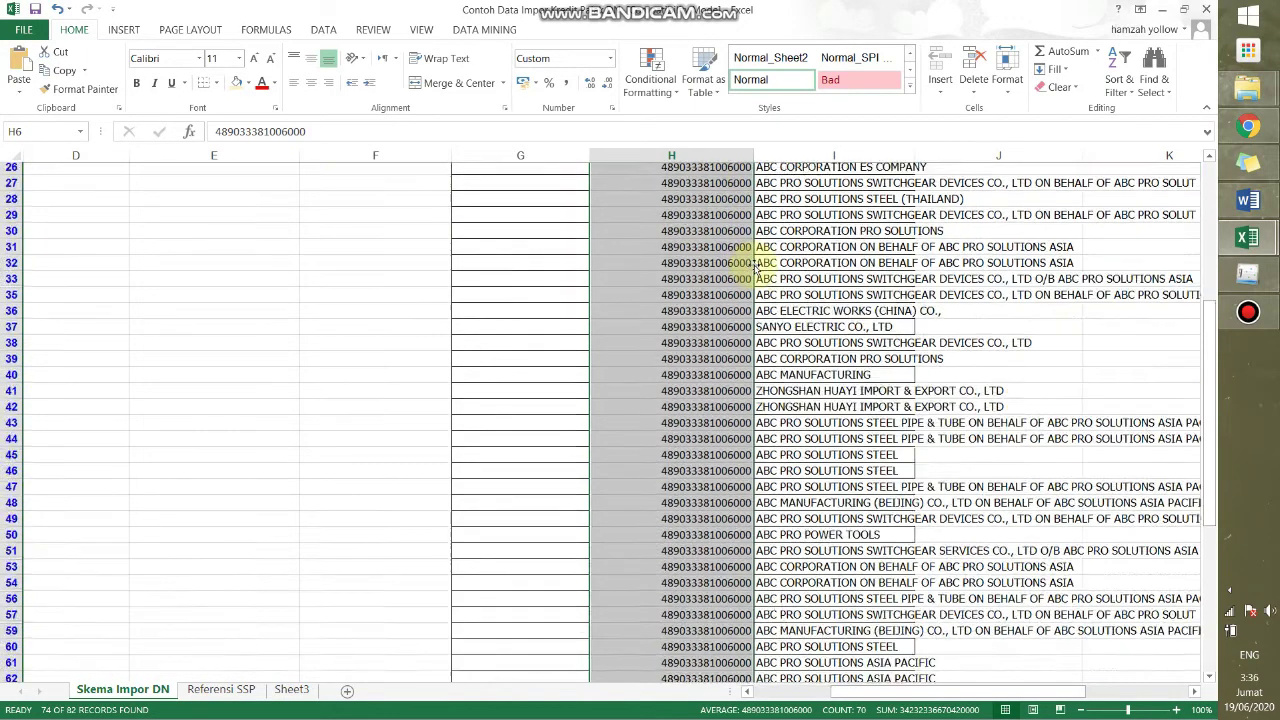
Reset the filter on the Nama pemotong/pemungut column to include all names.
scroll(752, 262, "down", 18)
scroll(805, 292, "up", 20)
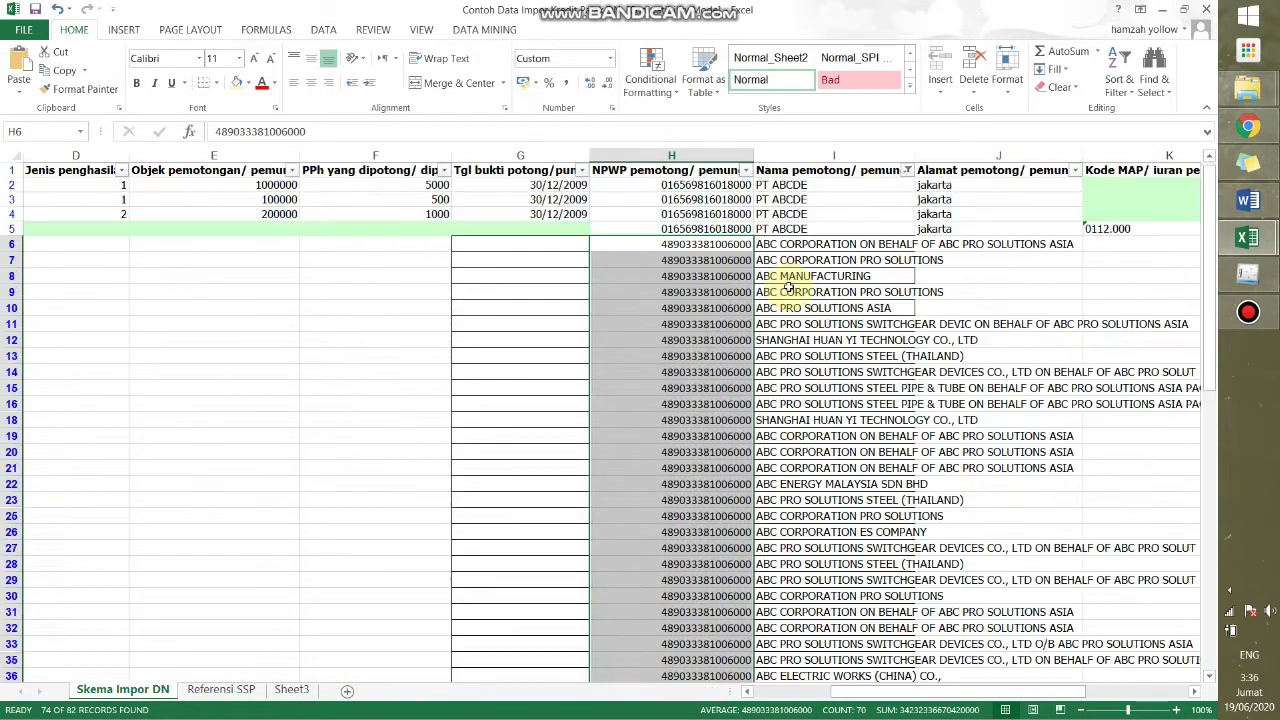
left_click(907, 171)
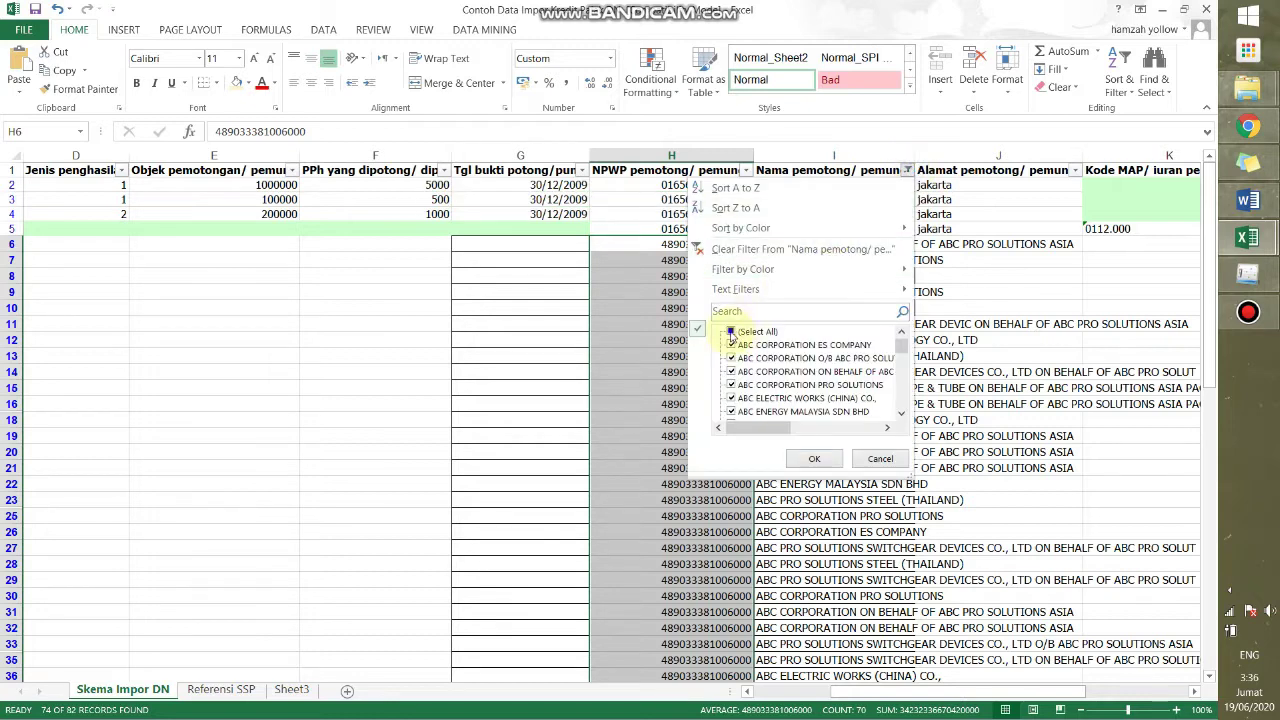
left_click(730, 332)
left_click(814, 458)
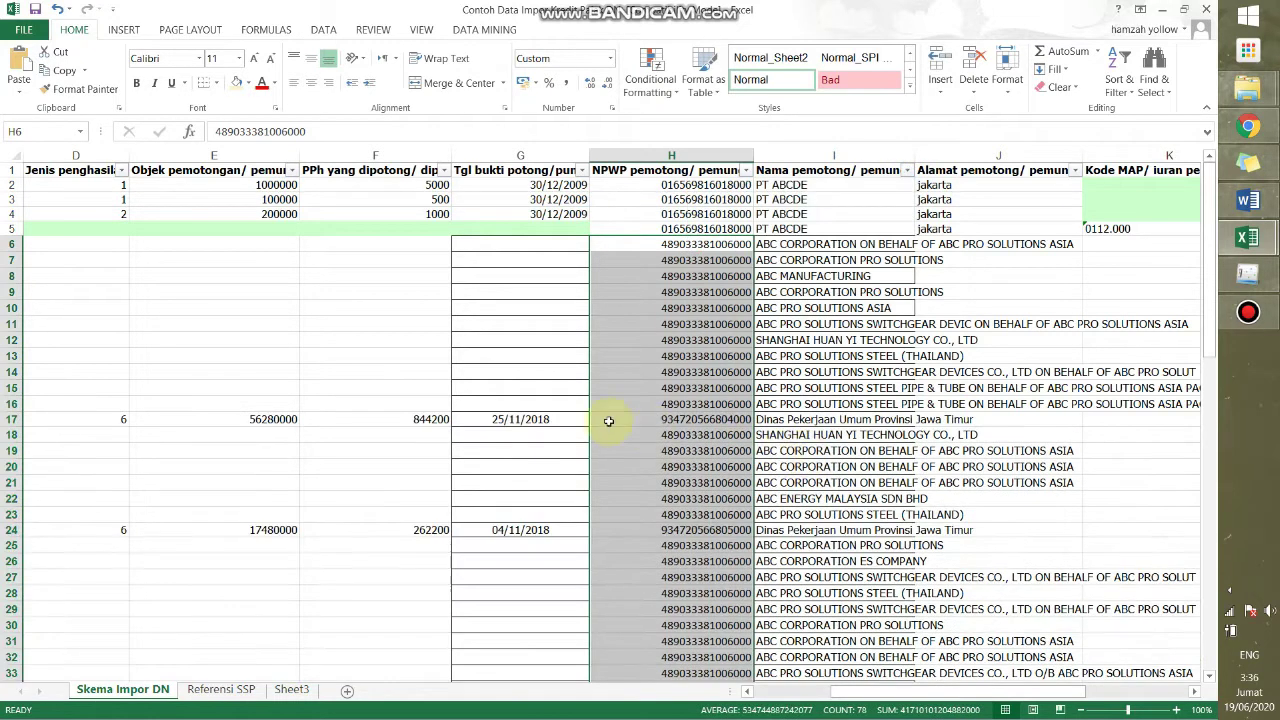
Filter the Nama pemotong/pemungut column to Dinas Pekerjaan Umum Provinsi Jawa Timur, Kementerian Pekerjaan Umum, Kementerian Perhubungan and Kementerian Perindustrian.
left_click(562, 388)
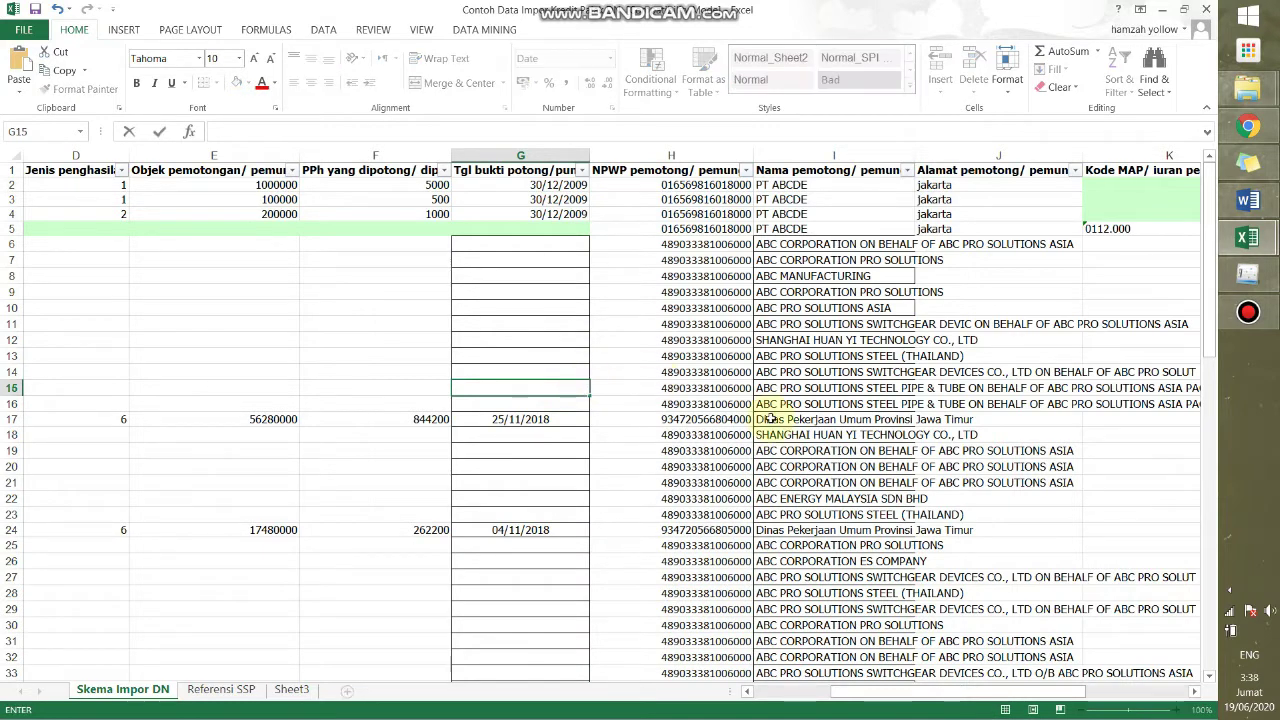
left_click(973, 257)
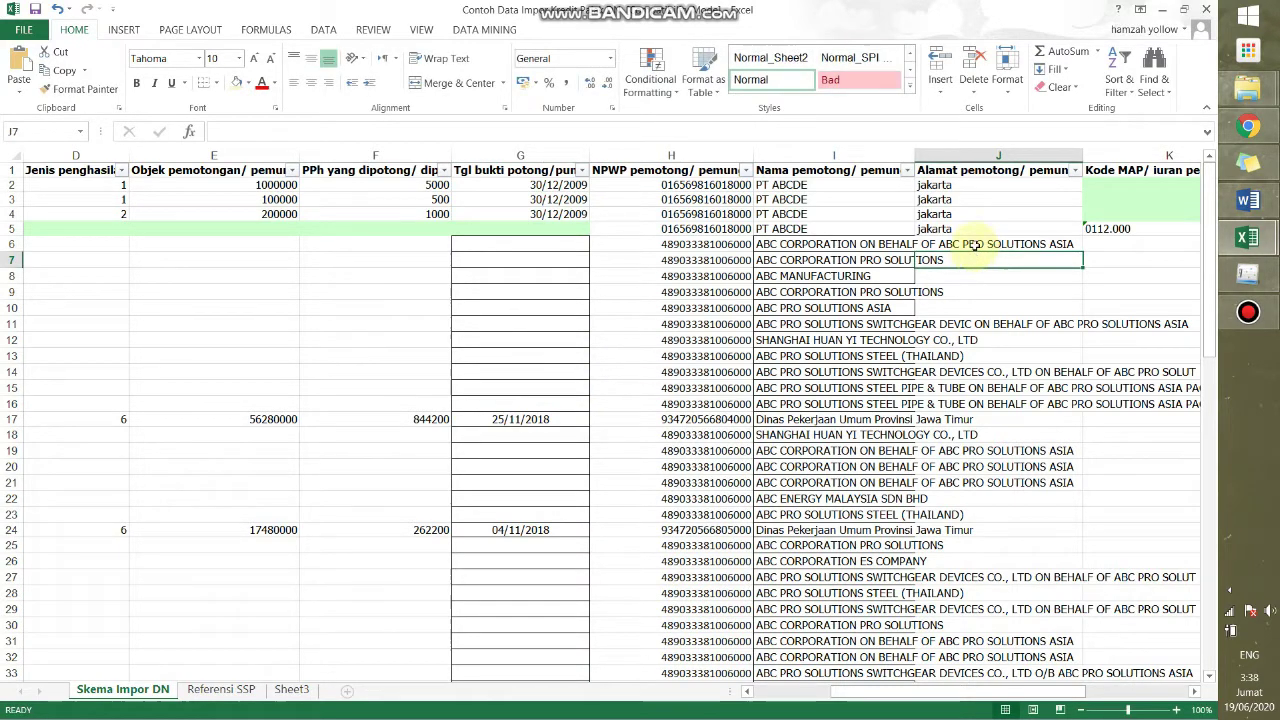
left_click(973, 245)
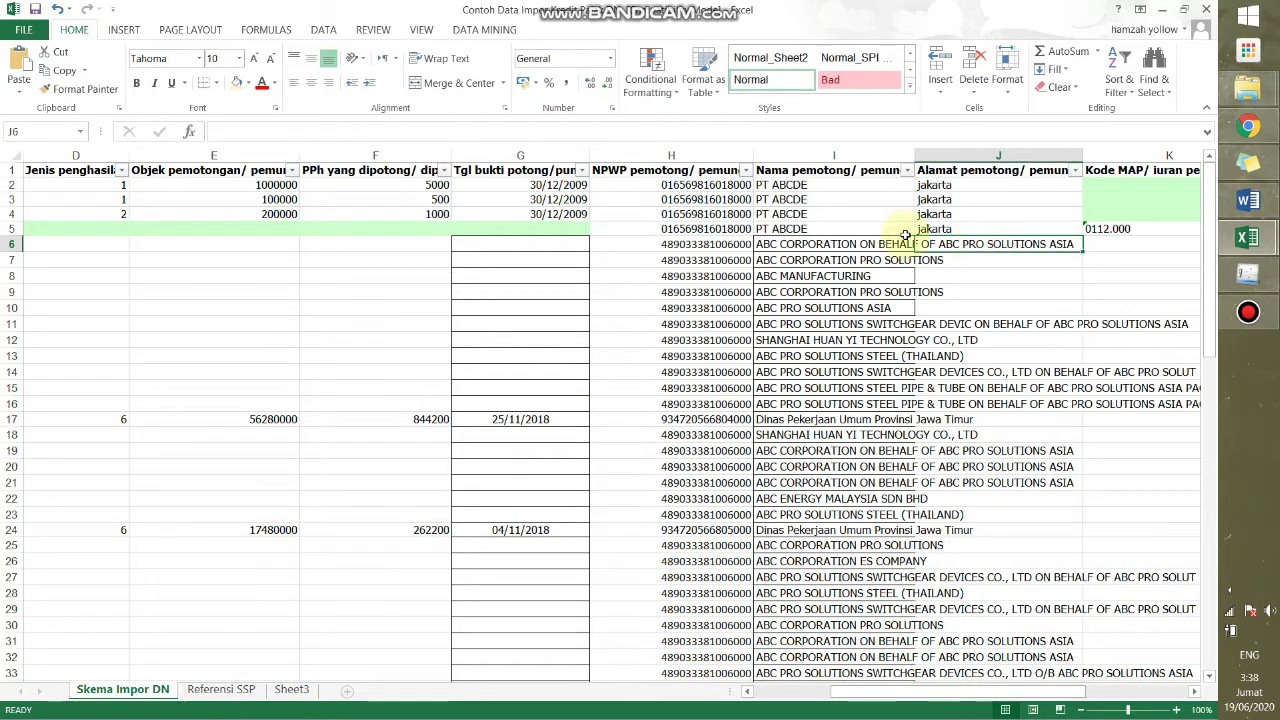
left_click(907, 171)
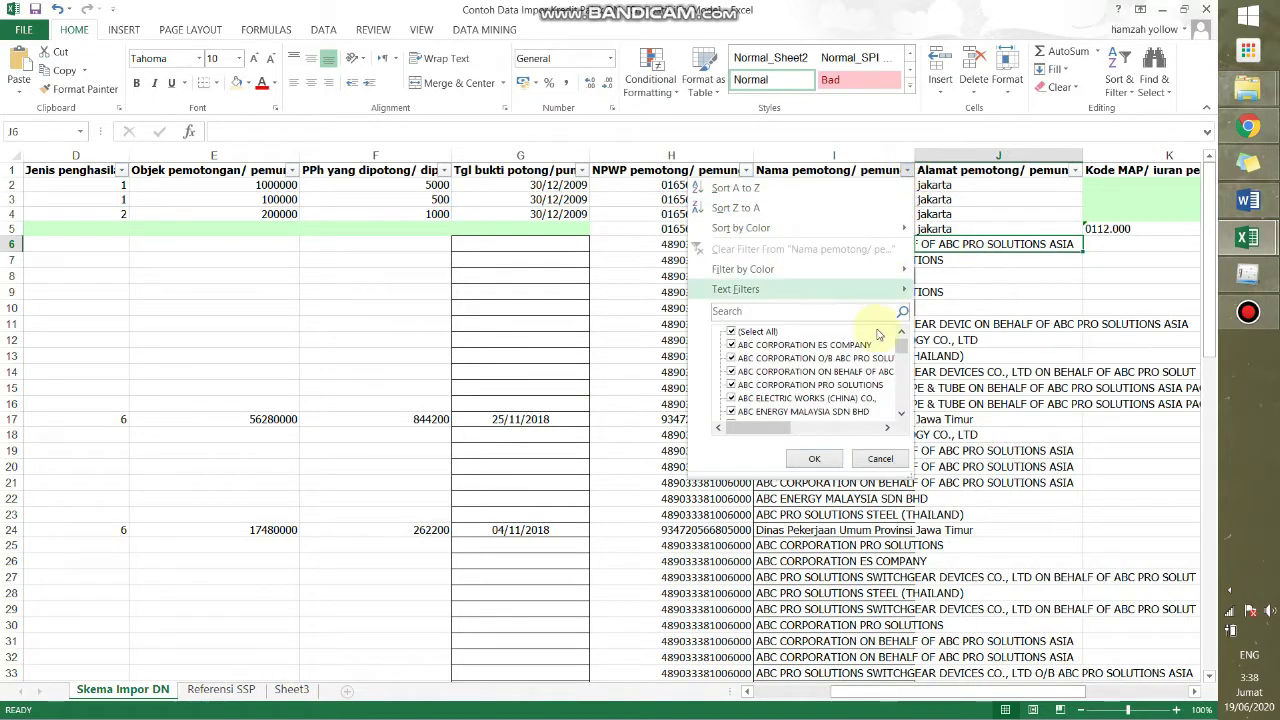
left_click(731, 332)
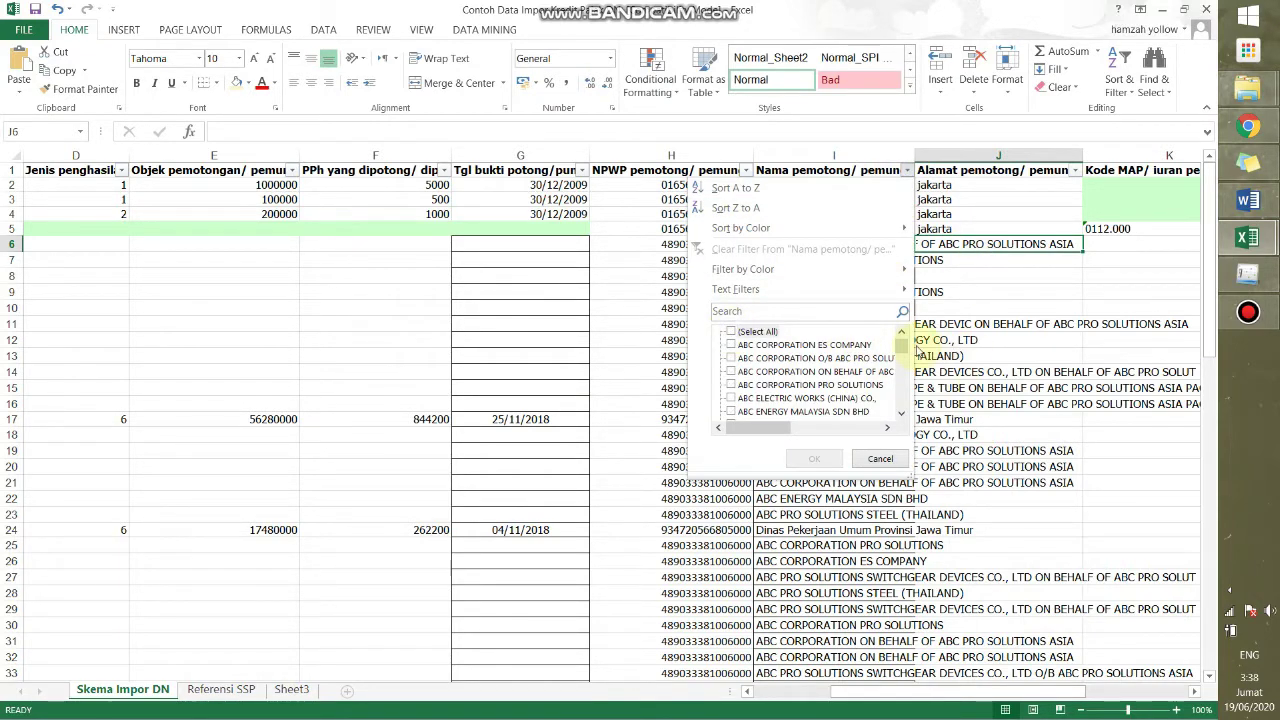
left_click_drag(901, 341, 901, 396)
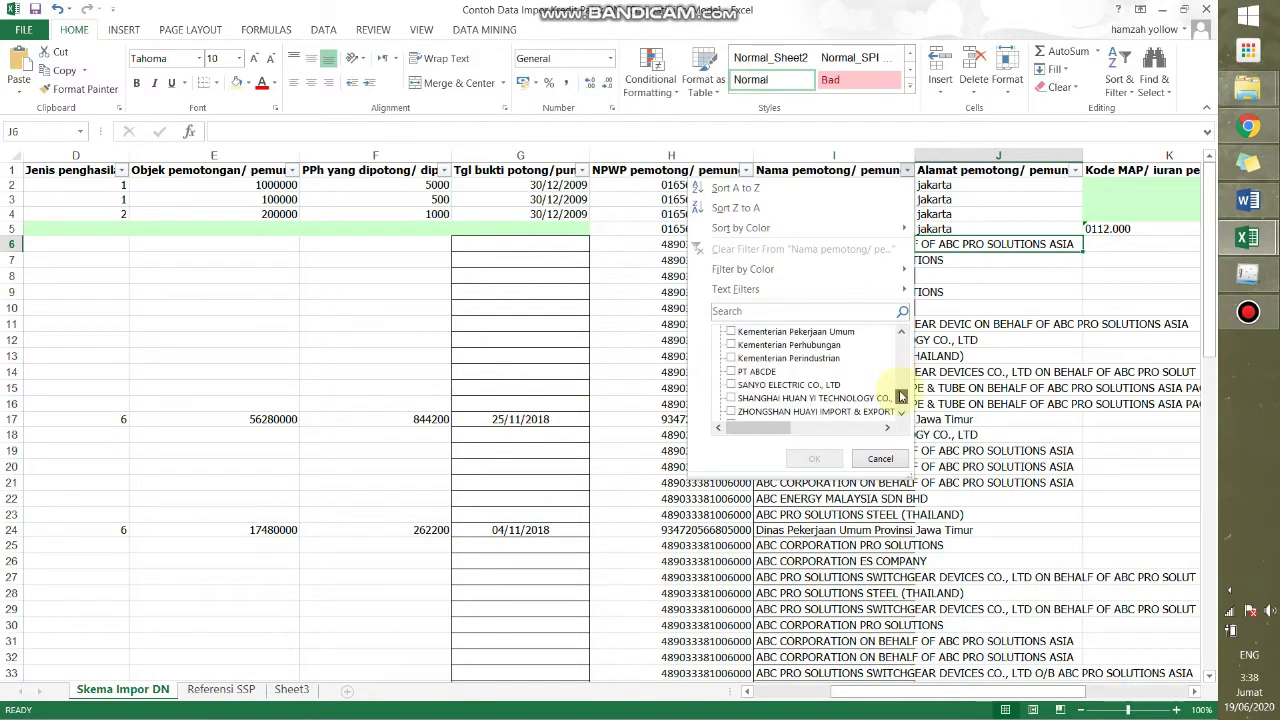
left_click(901, 332)
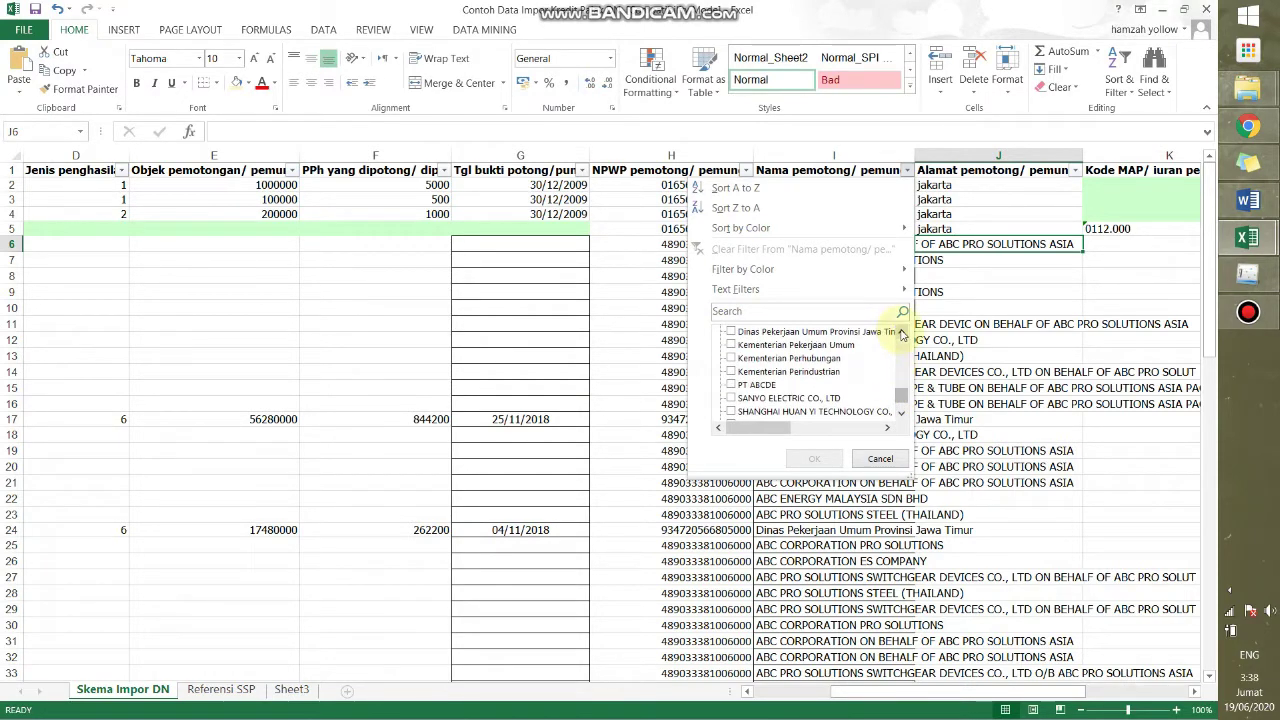
left_click(901, 332)
left_click(731, 345)
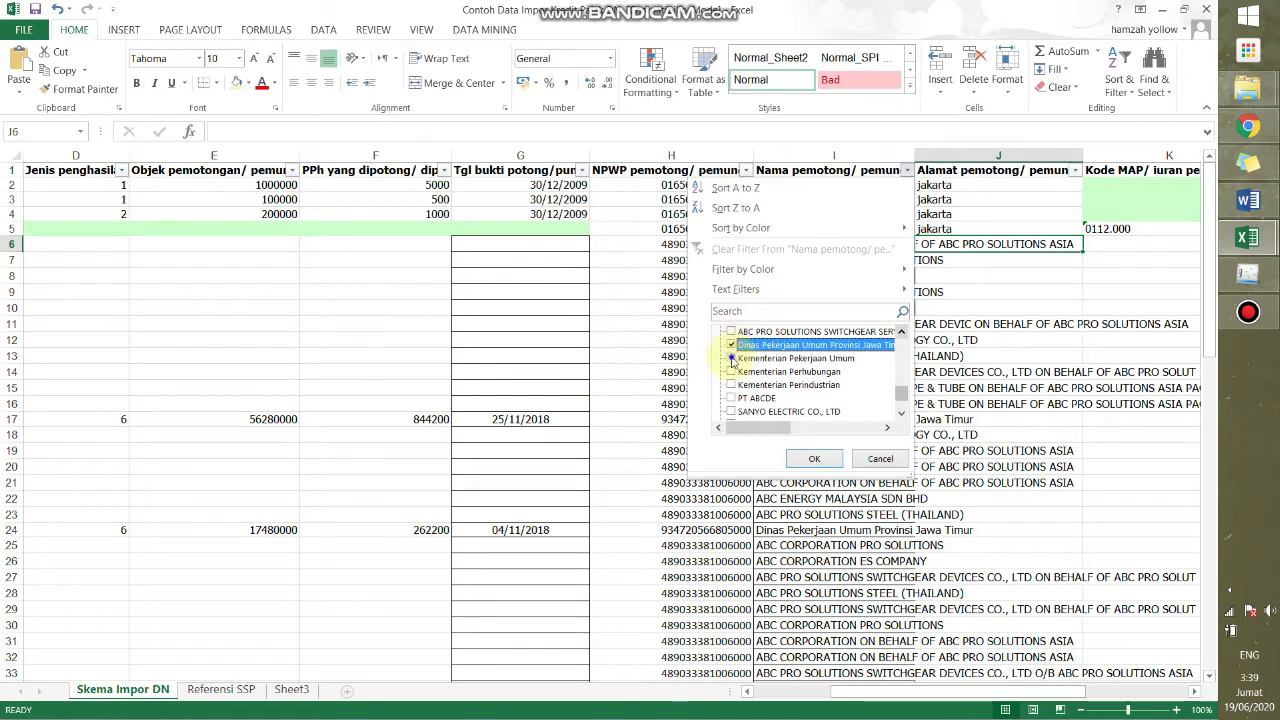
left_click(731, 358)
left_click(731, 371)
left_click(731, 385)
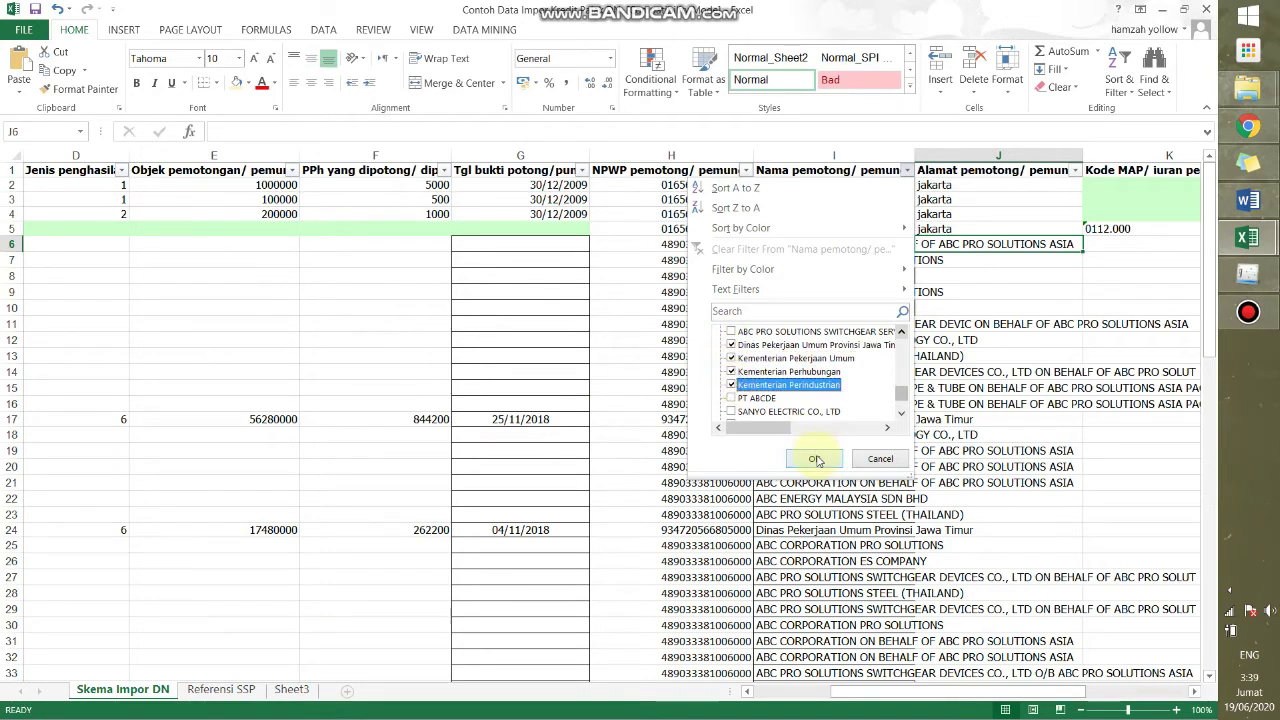
left_click(816, 459)
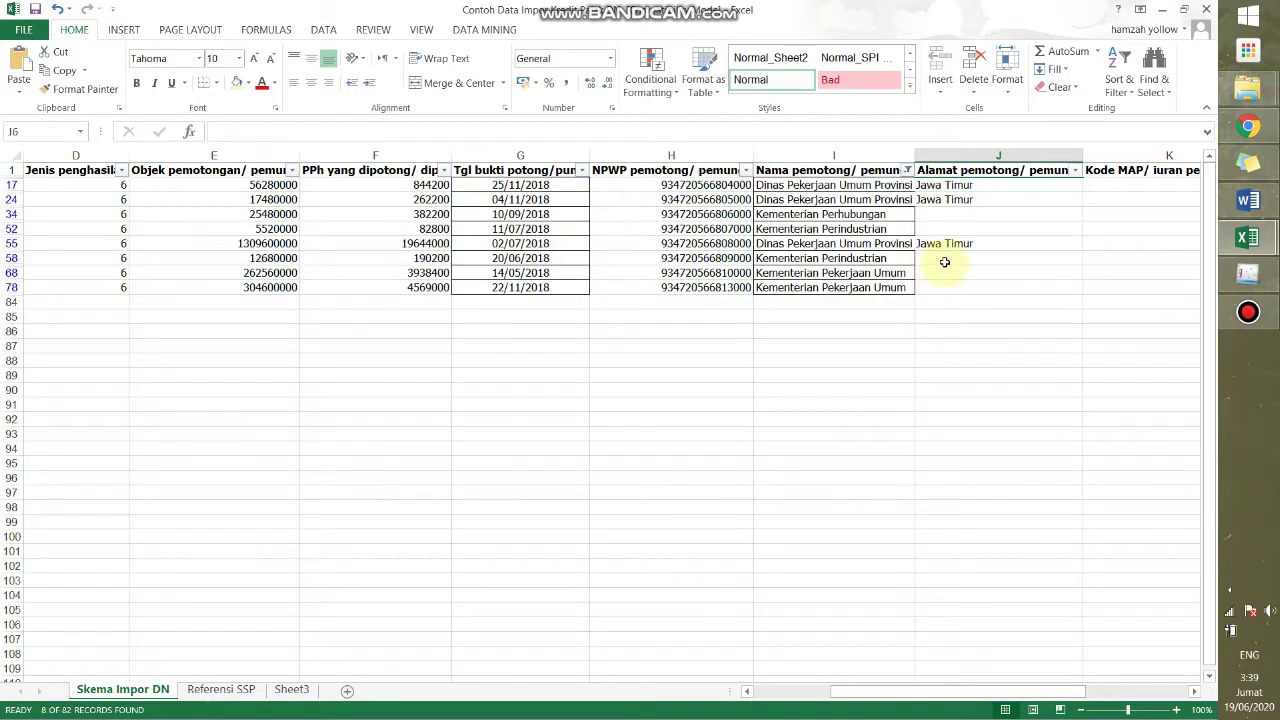
Check the address cells of the filtered rows and switch to the PPh22 sheet of the PT.MNF PESONA INDONESIA workbook.
left_click(965, 186)
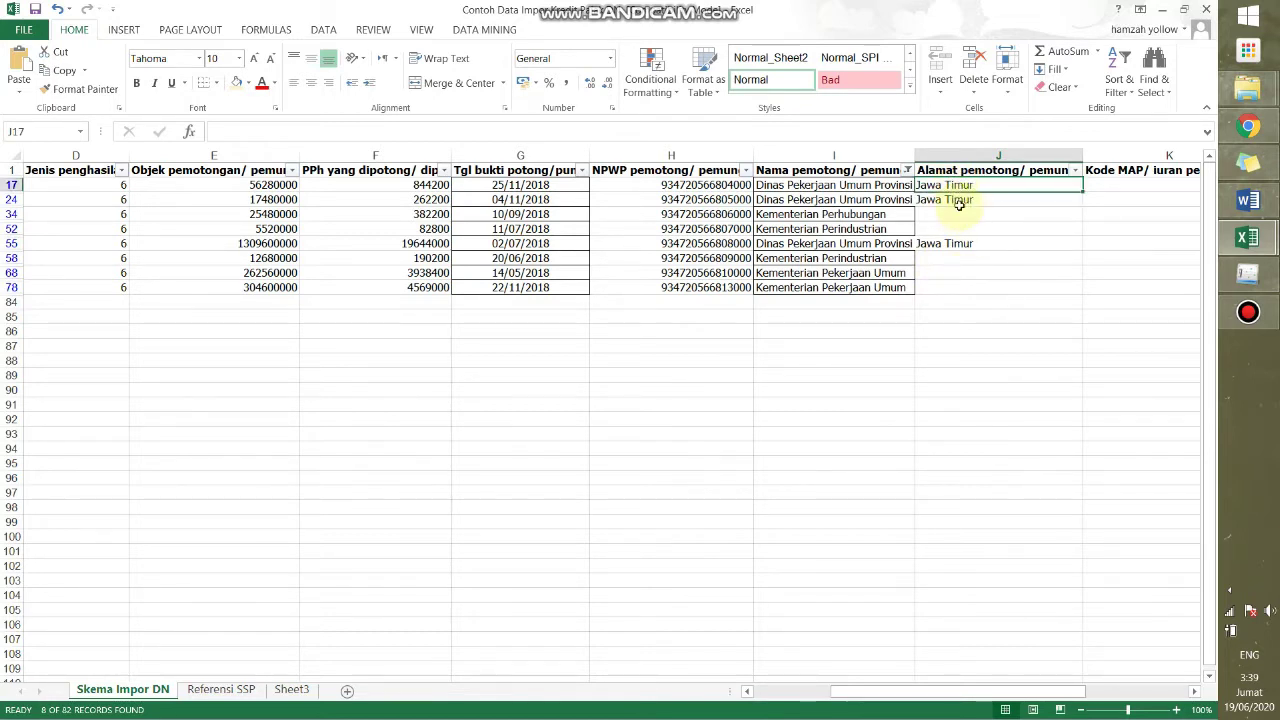
left_click(960, 212)
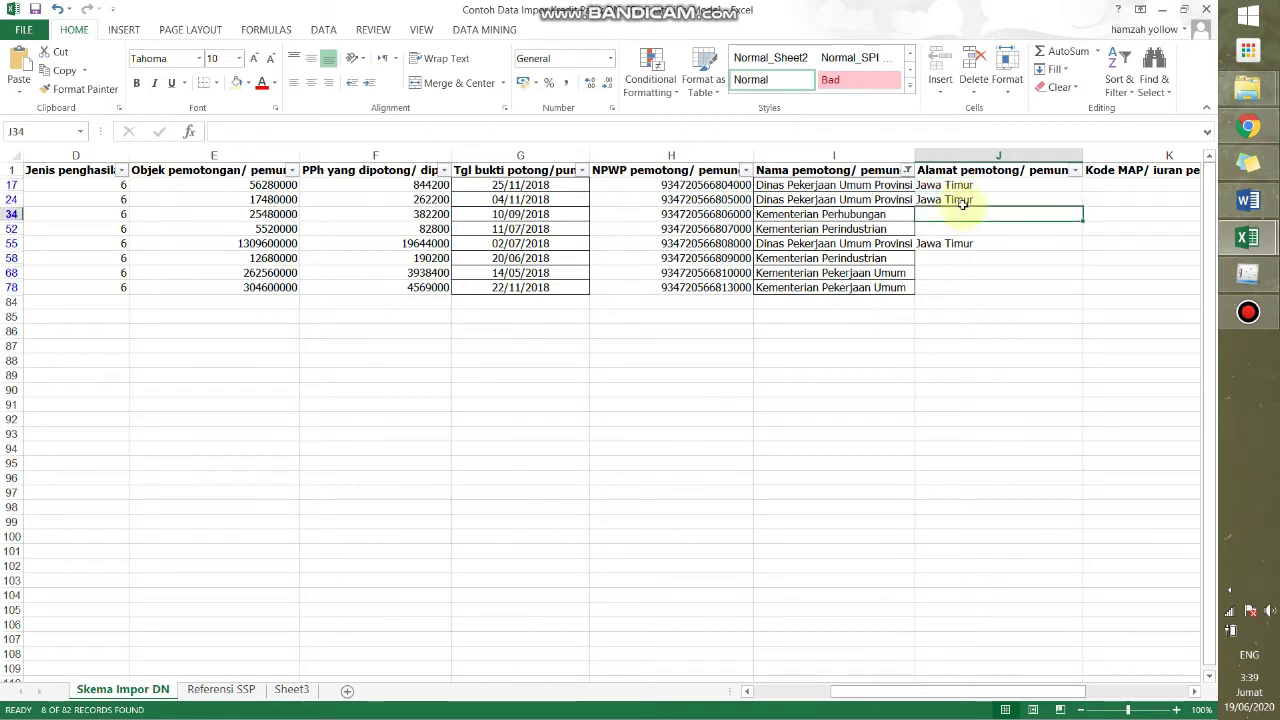
key("alt+Tab")
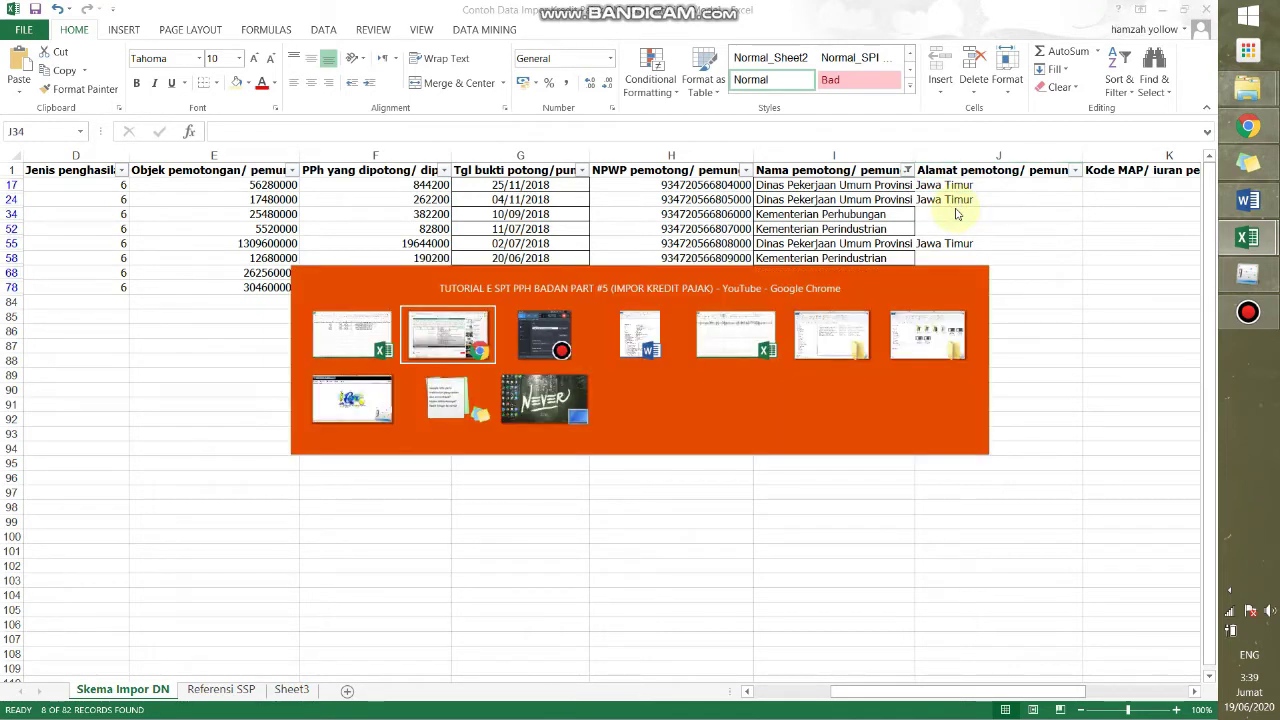
key("alt+Tab")
key("alt+Tab")
key("alt+Tab")
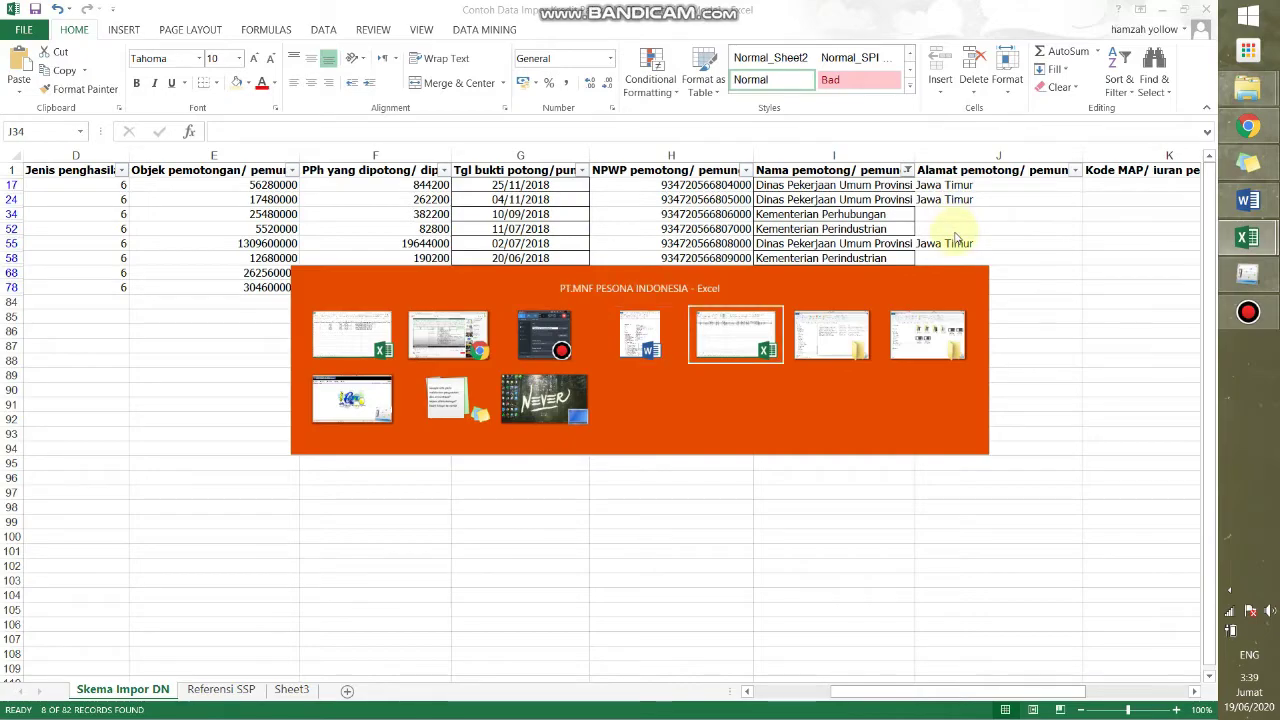
scroll(827, 201, "up", 20)
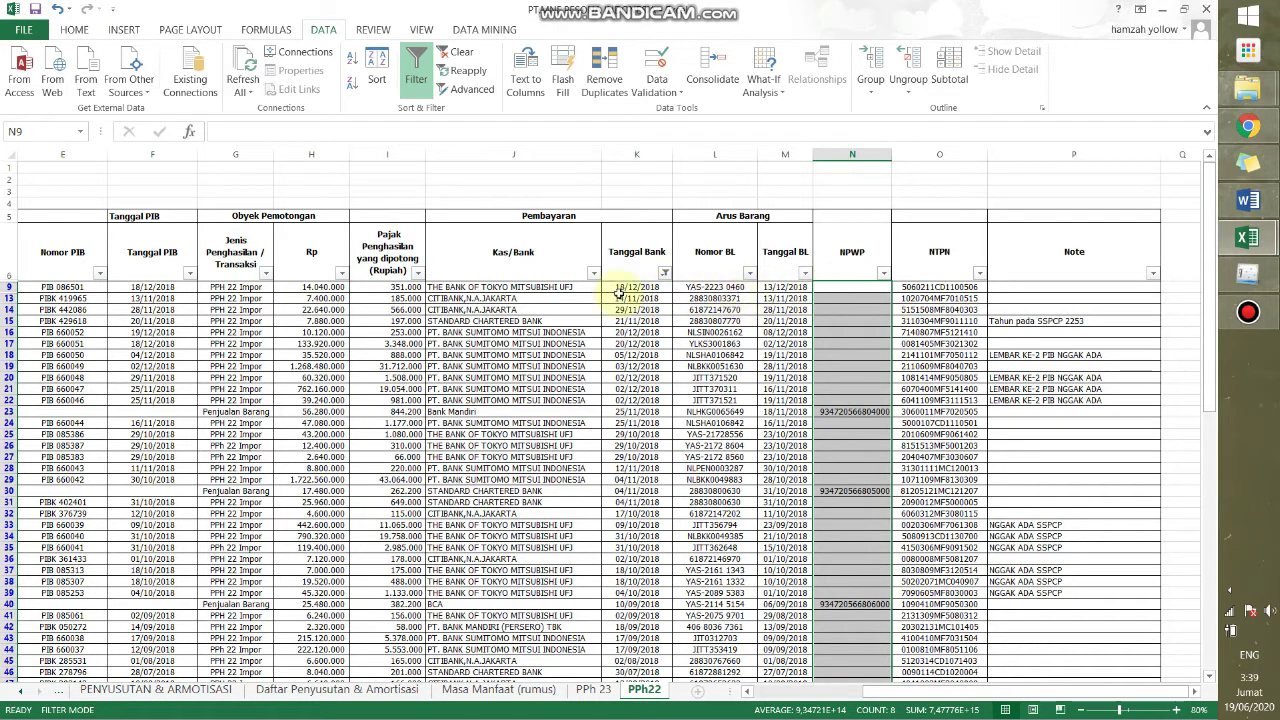
Examine row 23 of the PPh22 sheet across its columns for the Dinas Pekerjaan Umum supplier's address and payment details.
left_click(518, 410)
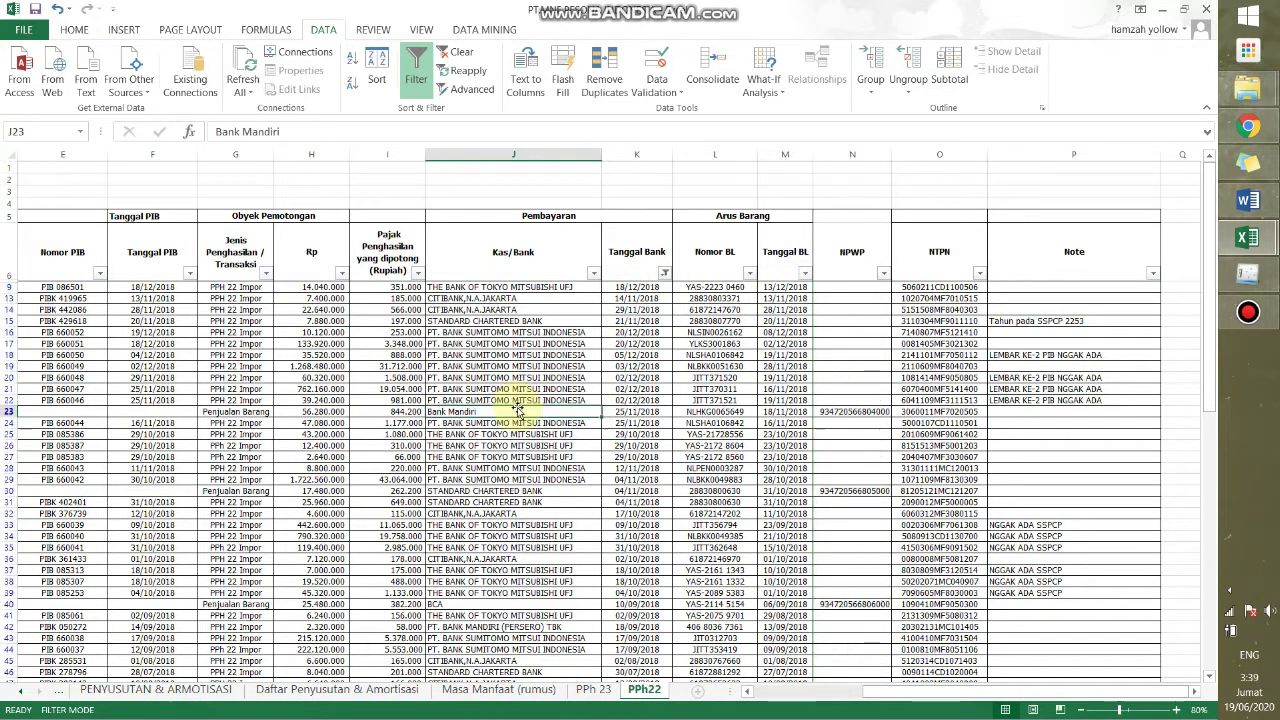
key("Left")
key("Left")
key("Left")
key("Left")
key("Left")
key("Left")
key("Left")
key("Left")
key("Left")
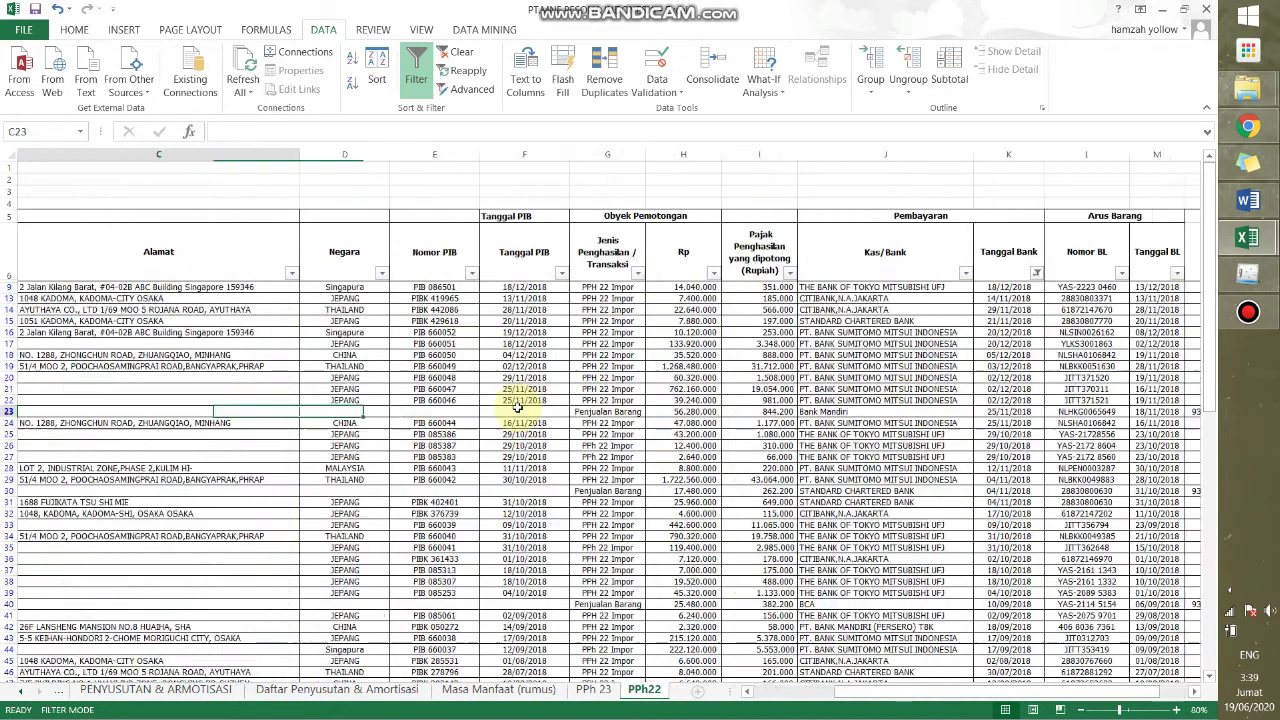
key("Right")
key("Right")
key("Left")
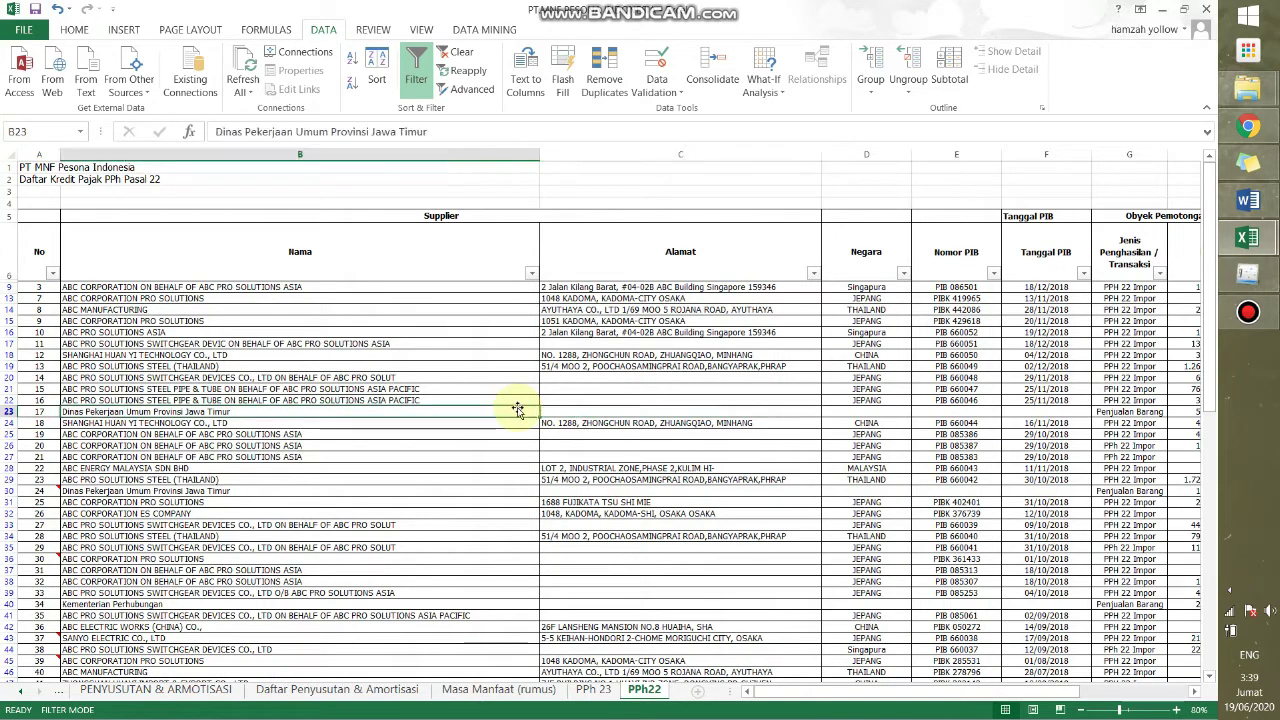
key("Right")
key("Right")
key("Right")
key("Left")
key("Right")
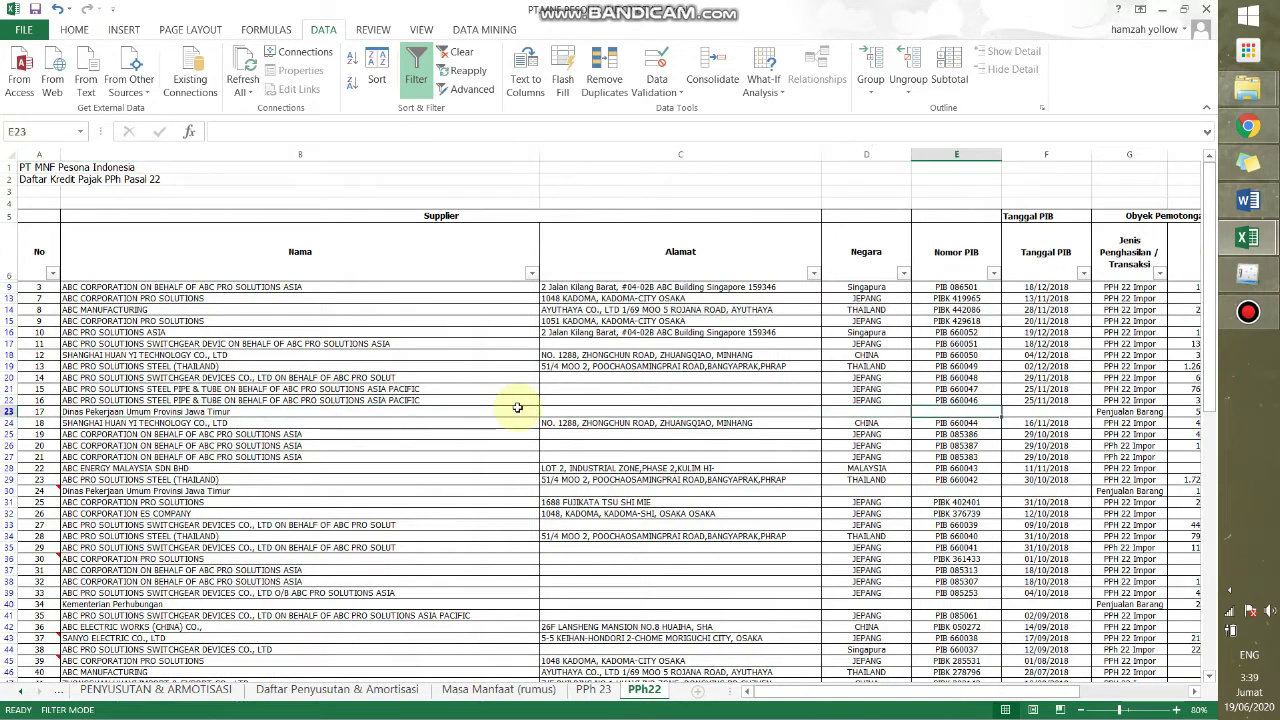
key("Left")
key("Right")
key("Right")
key("Right")
key("Right")
key("Right")
key("Right")
key("Right")
key("Right")
key("Right")
key("Right")
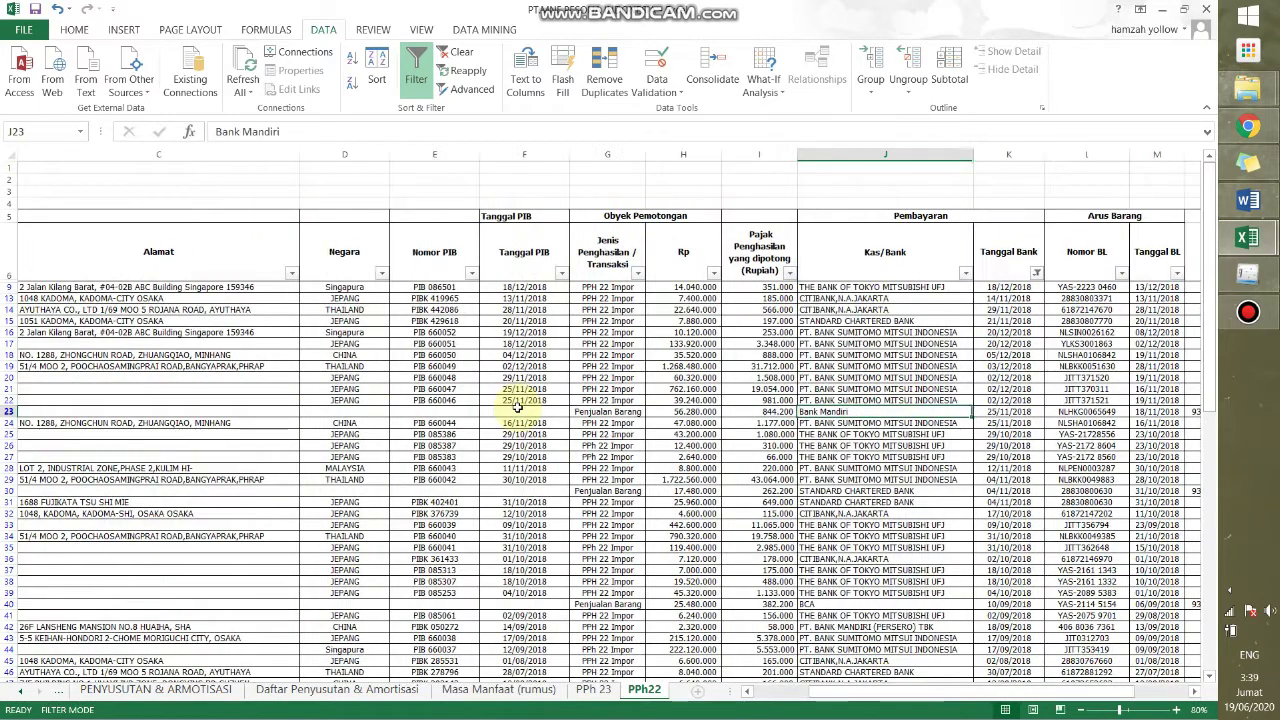
key("Right")
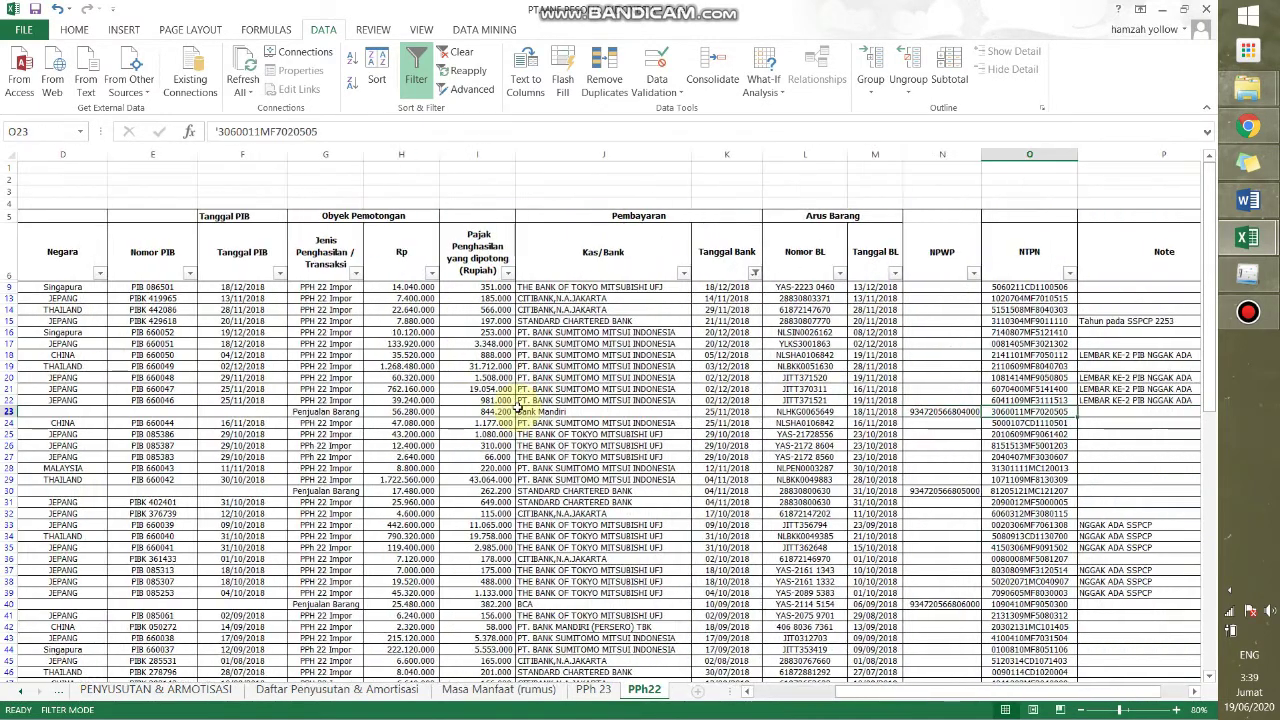
key("Right")
key("Right")
key("Left")
key("Left")
key("Left")
key("Left")
key("Left")
key("Left")
key("Left")
key("Left")
key("Left")
key("Left")
key("Left")
key("Left")
key("Left")
key("Left")
key("Left")
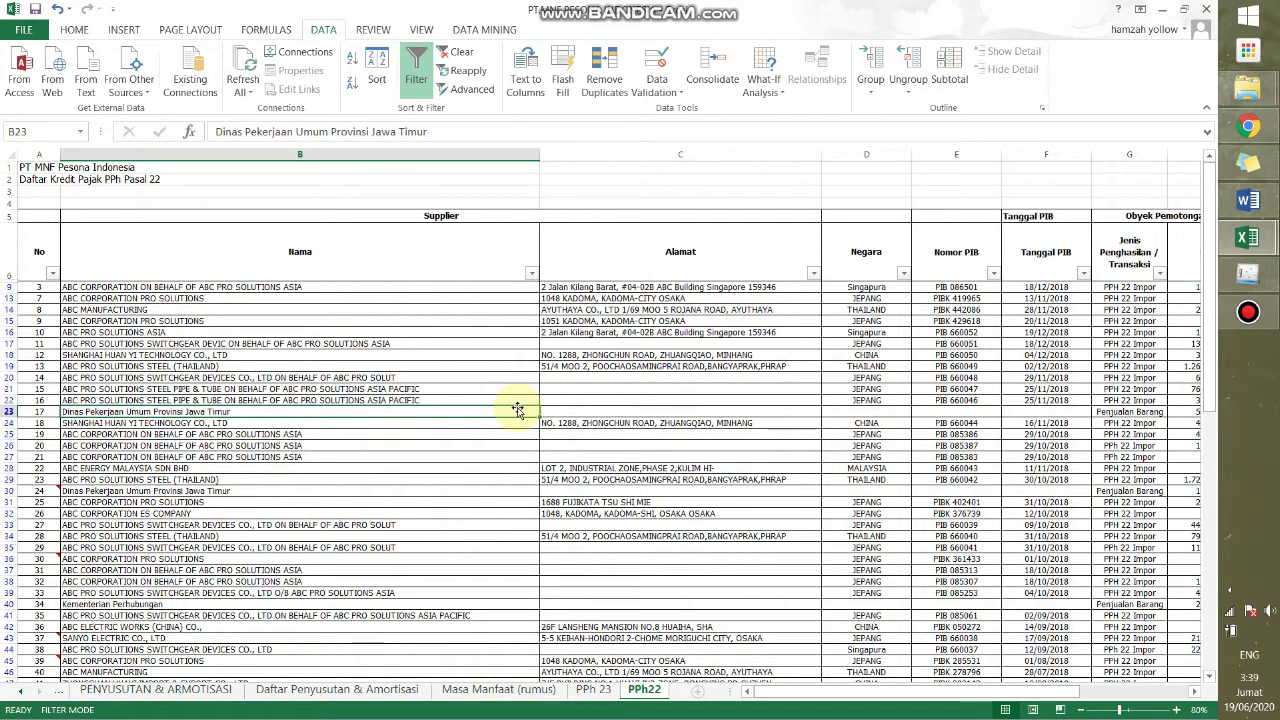
Check the second Dinas Pekerjaan Umum supplier entry in row 30 for an address.
key("Down")
key("Down")
key("Down")
key("Down")
key("Down")
key("Down")
key("Down")
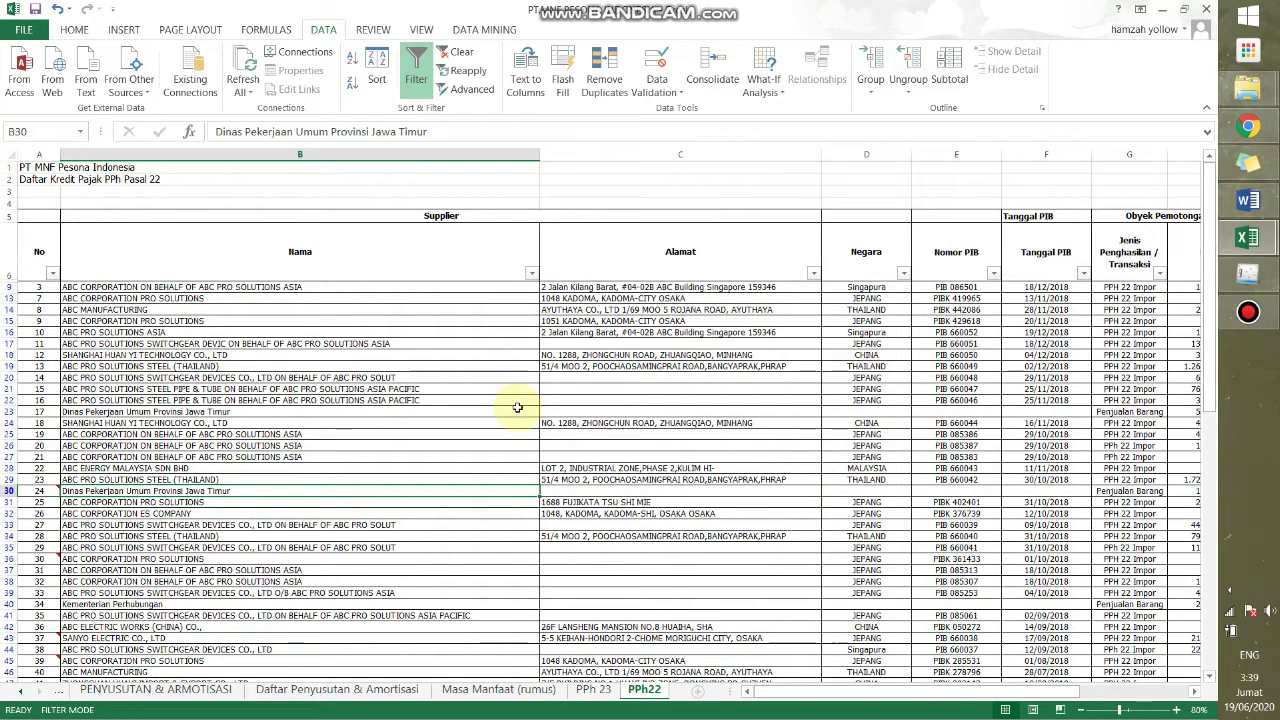
Switch back to the Contoh Data Impor workbook and enter Solo as the Alamat pemotong in cell J17.
key("alt+Tab")
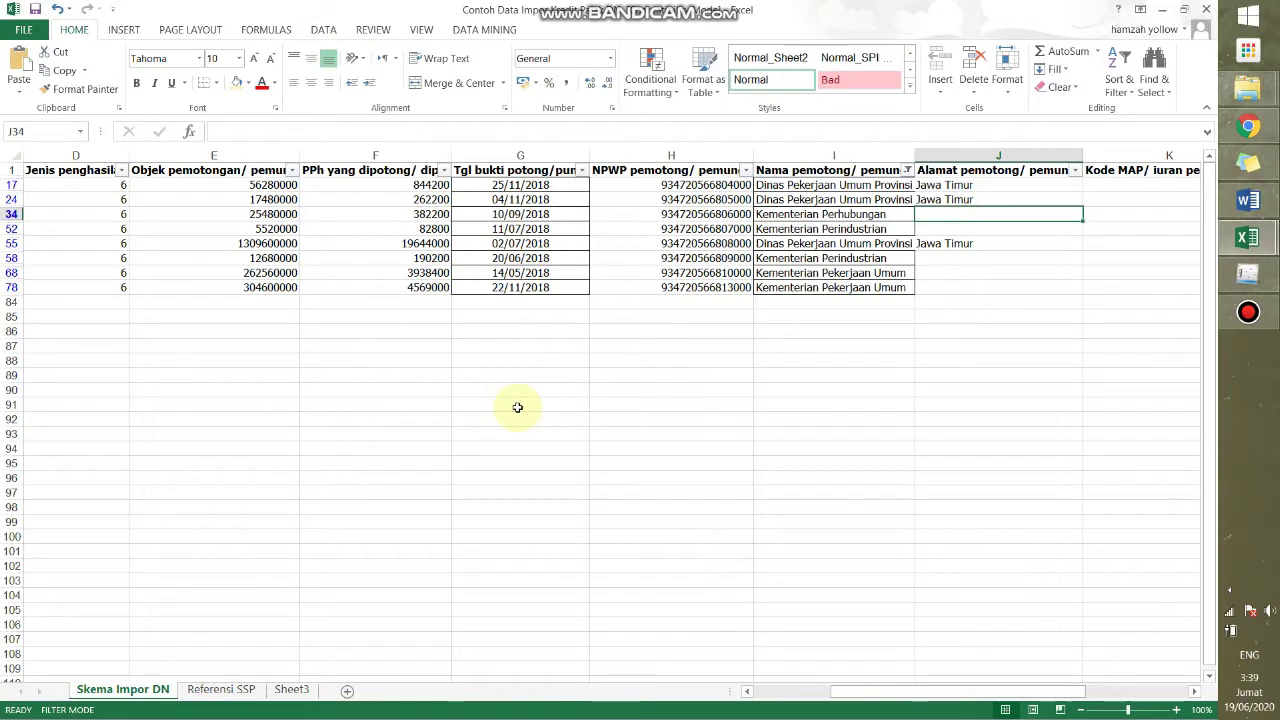
key("Up")
key("Up")
type("Jakarta")
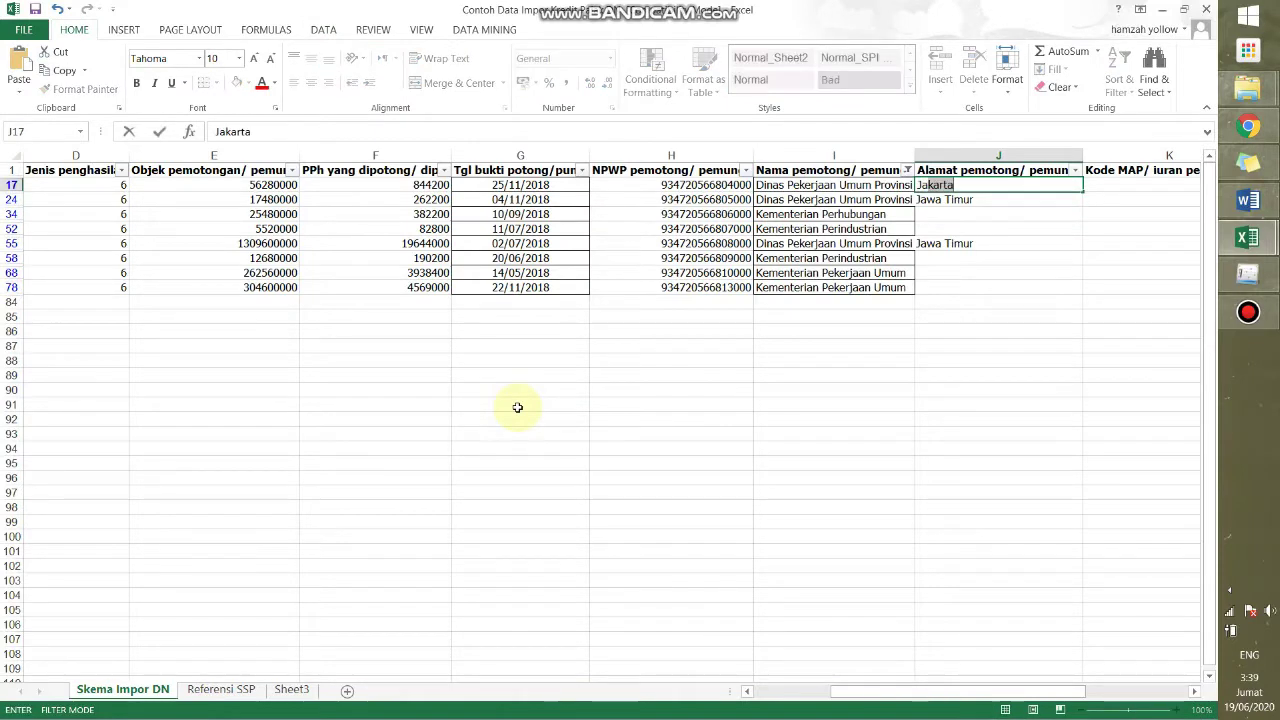
type("aw")
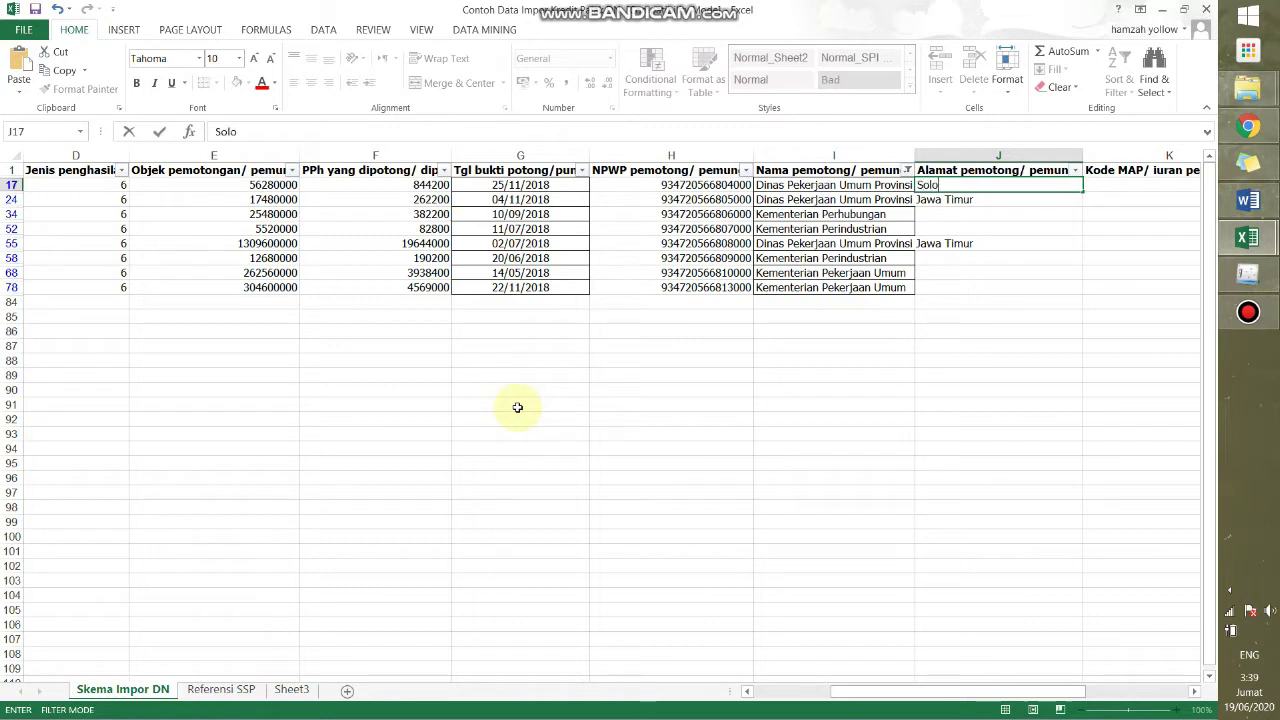
key("Return")
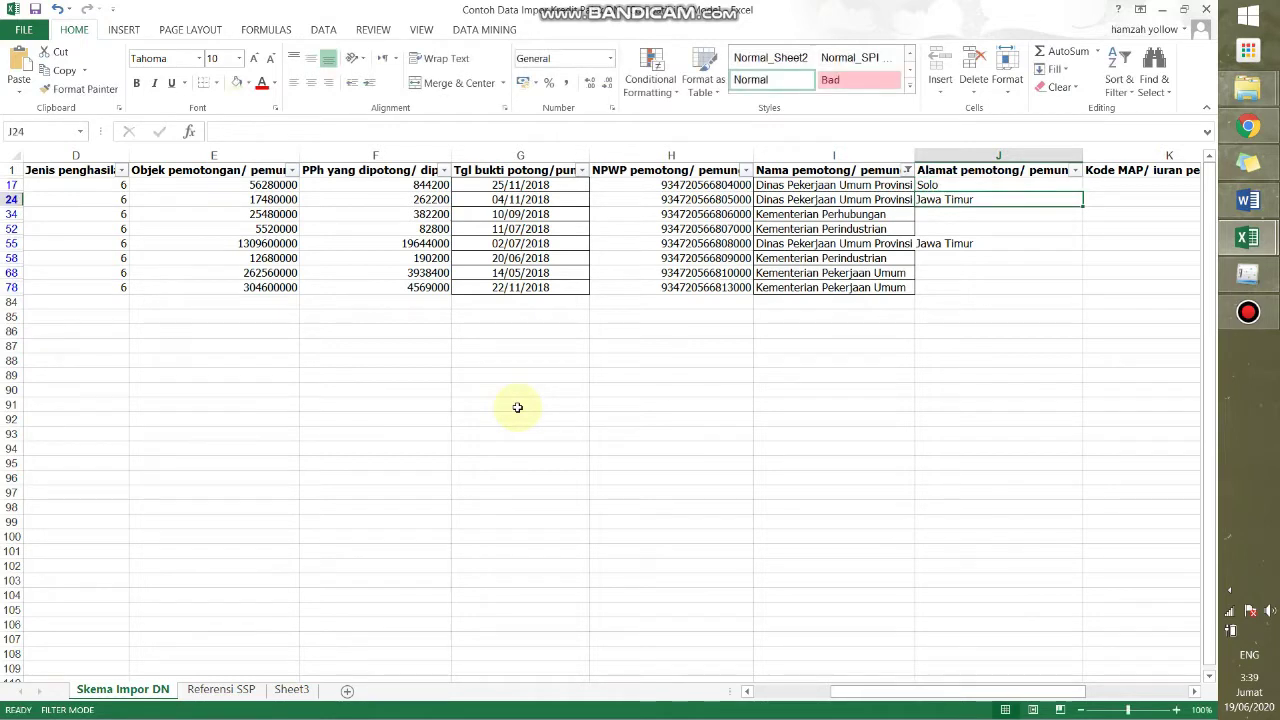
Fill the Solo address down from J17 to the remaining filtered rows through row 78.
left_click(959, 185)
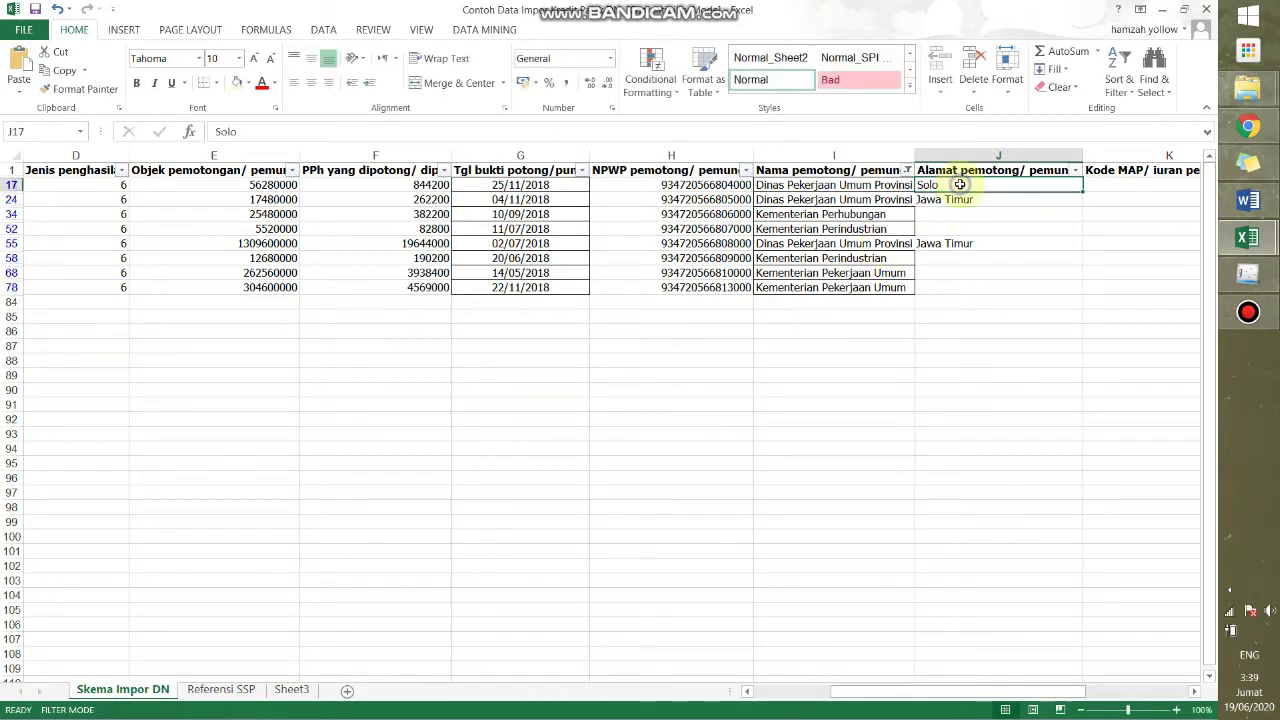
double_click(1081, 190)
left_click(983, 418)
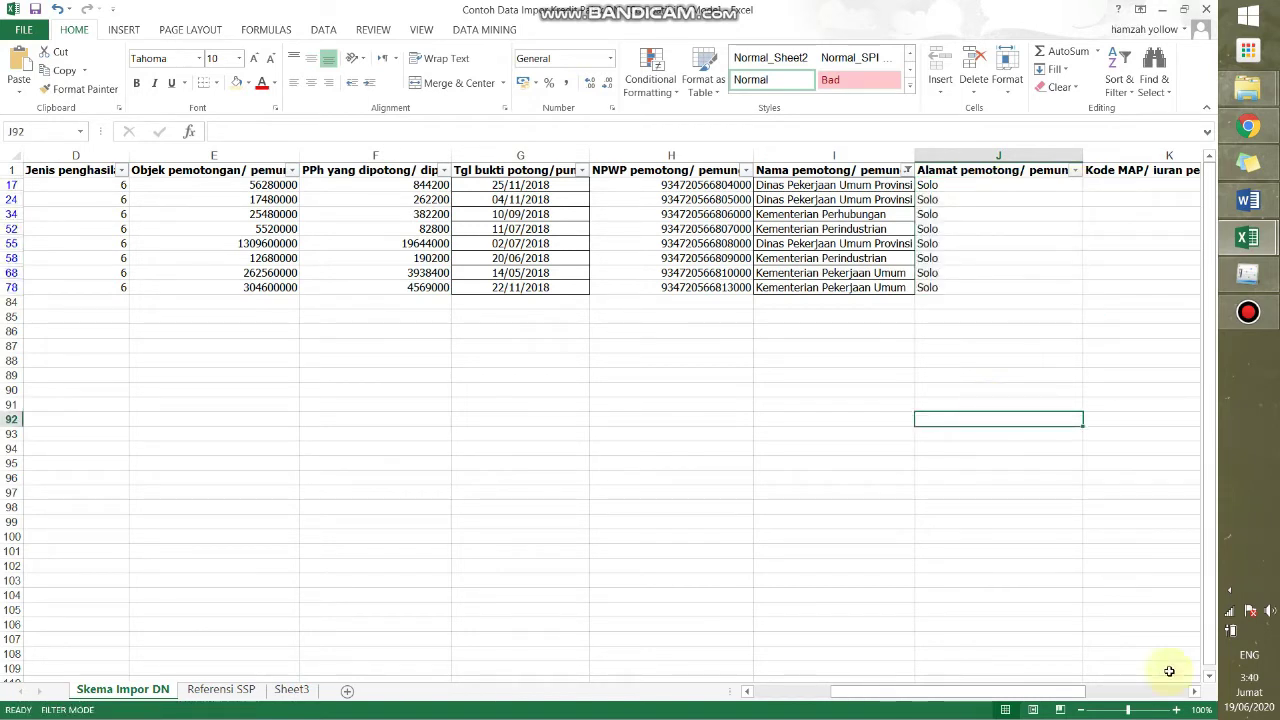
Show all rows again by reselecting every name in the Nama pemotong column's filter.
left_click(1195, 691)
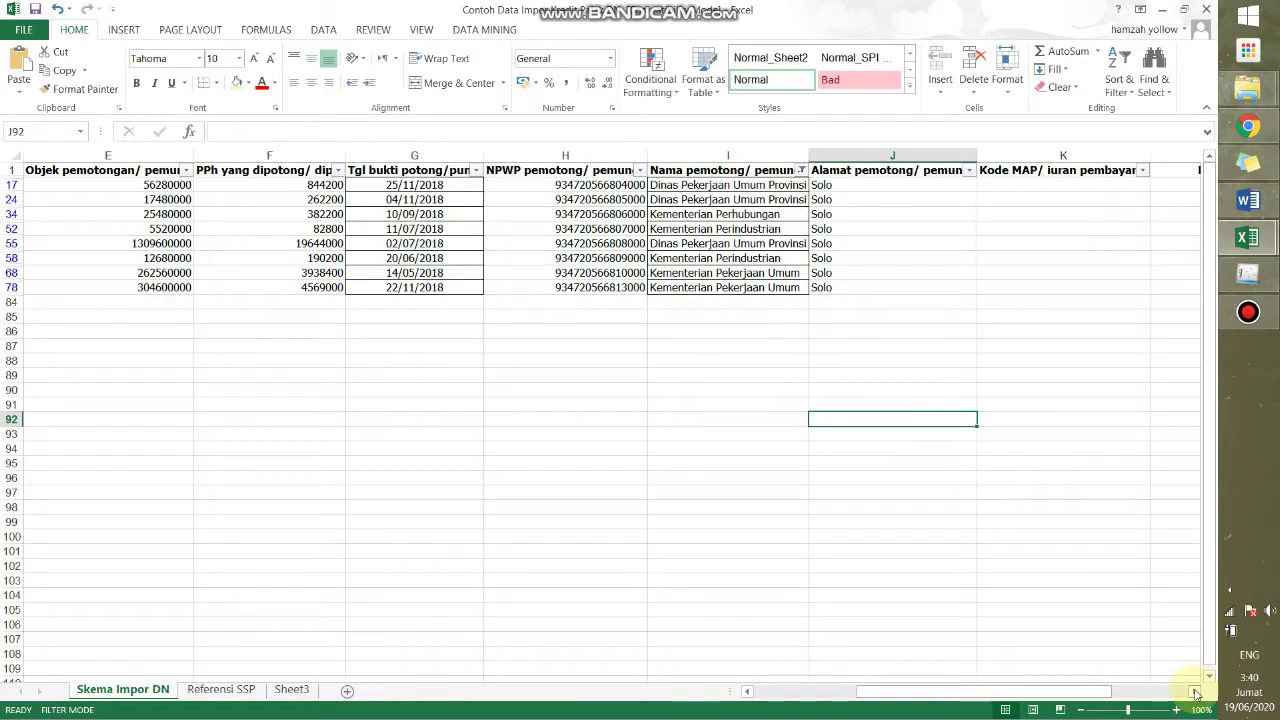
left_click(801, 170)
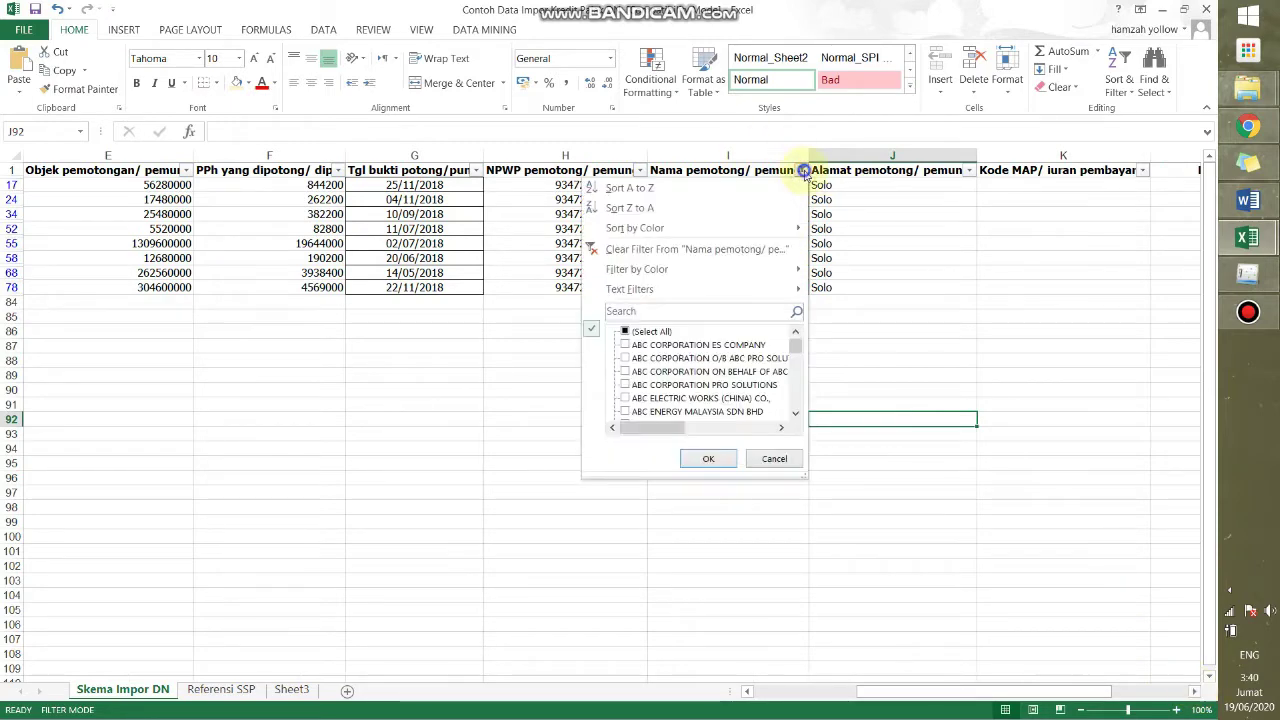
left_click(624, 333)
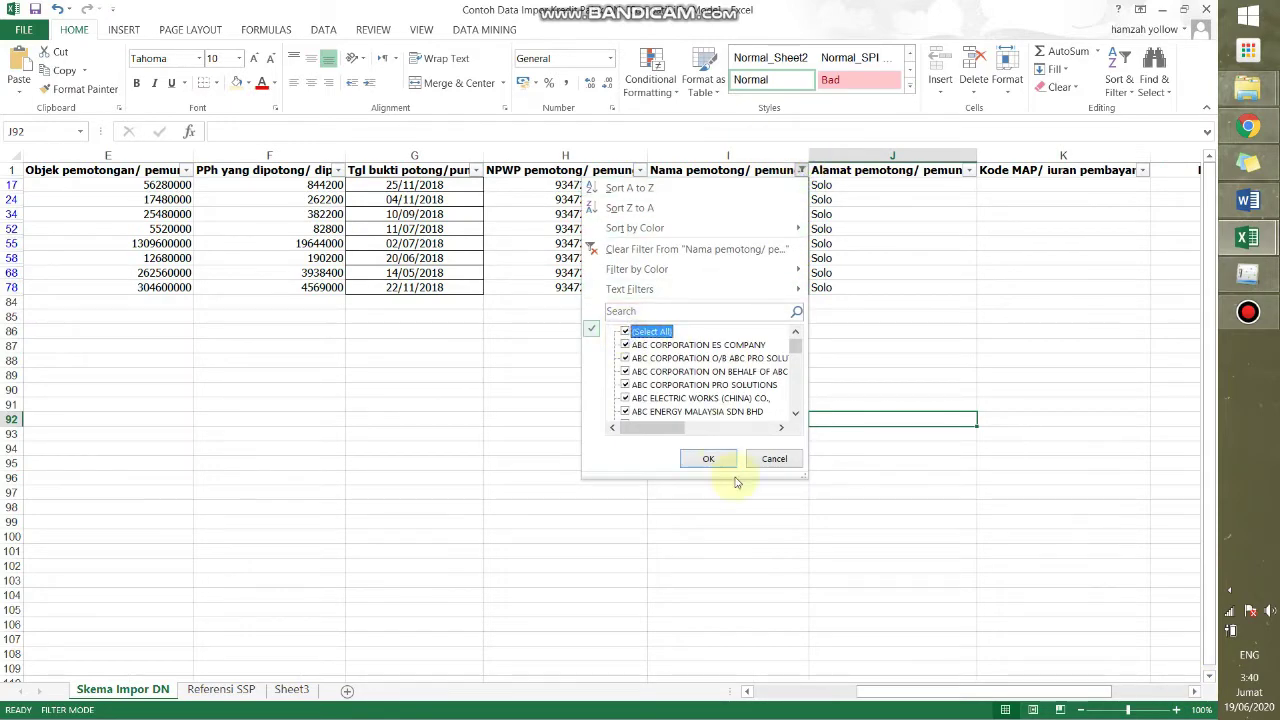
left_click(708, 458)
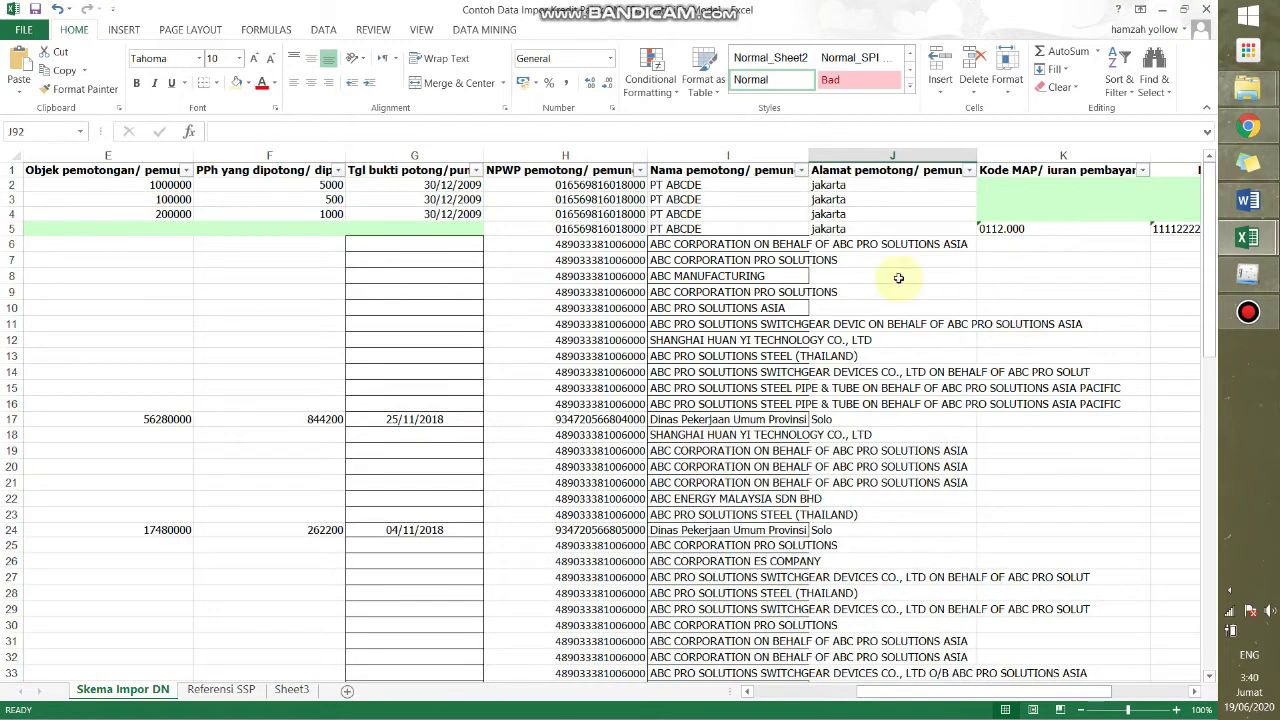
Filter the Nama pemotong column to exclude Dinas Pekerjaan Umum Provinsi, Kementerian Pekerjaan Umum, Kementerian Perhubungan and Kementerian Perindustrian.
left_click(800, 171)
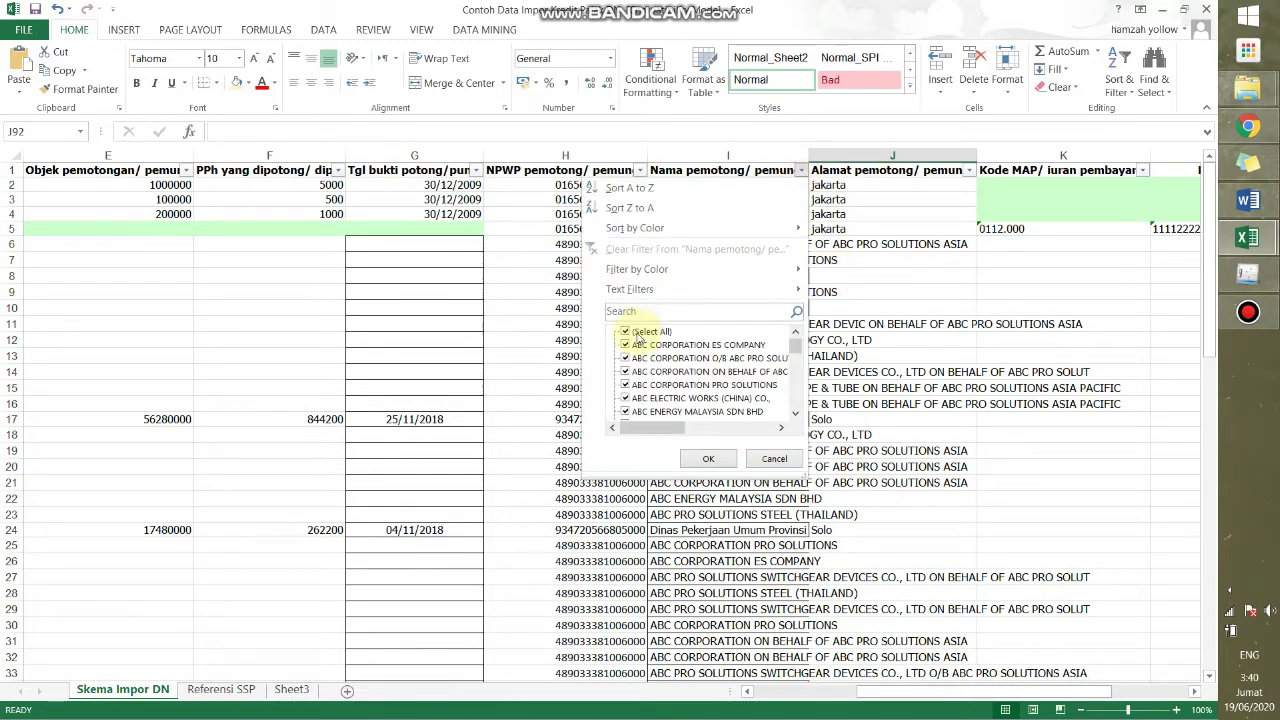
left_click_drag(795, 416, 795, 416)
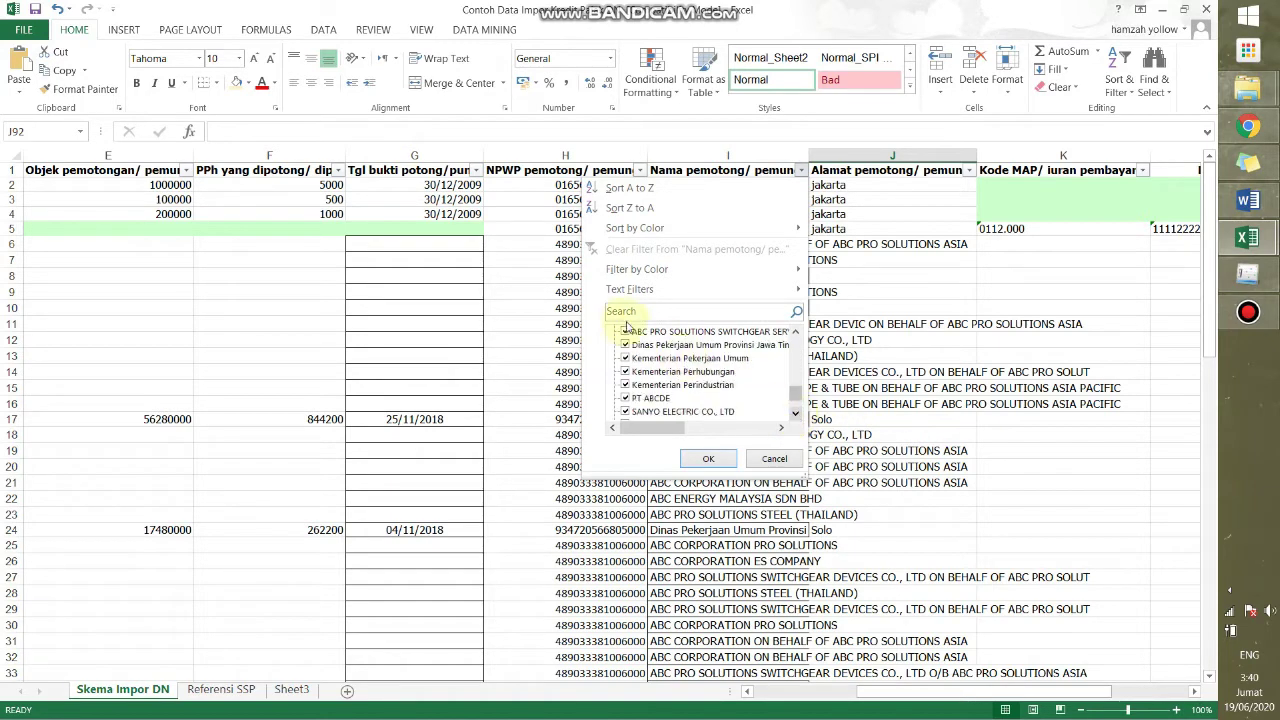
left_click(625, 345)
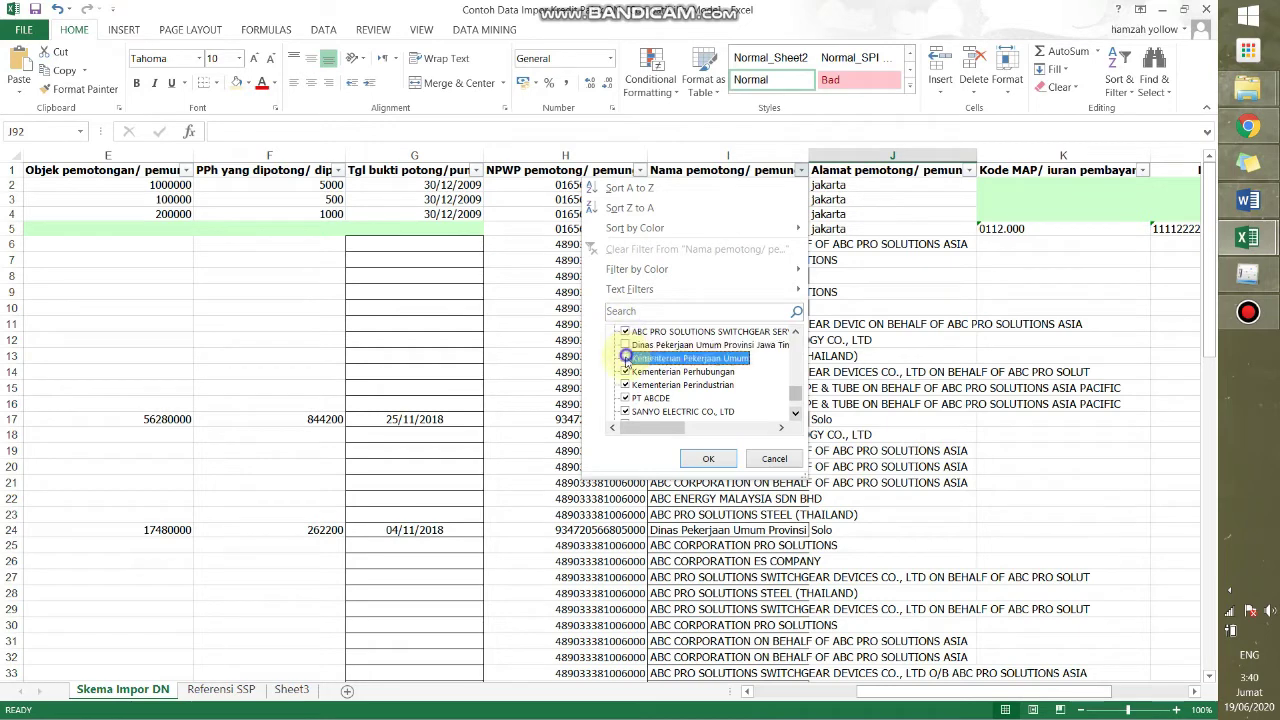
left_click(625, 358)
left_click(625, 371)
left_click(625, 384)
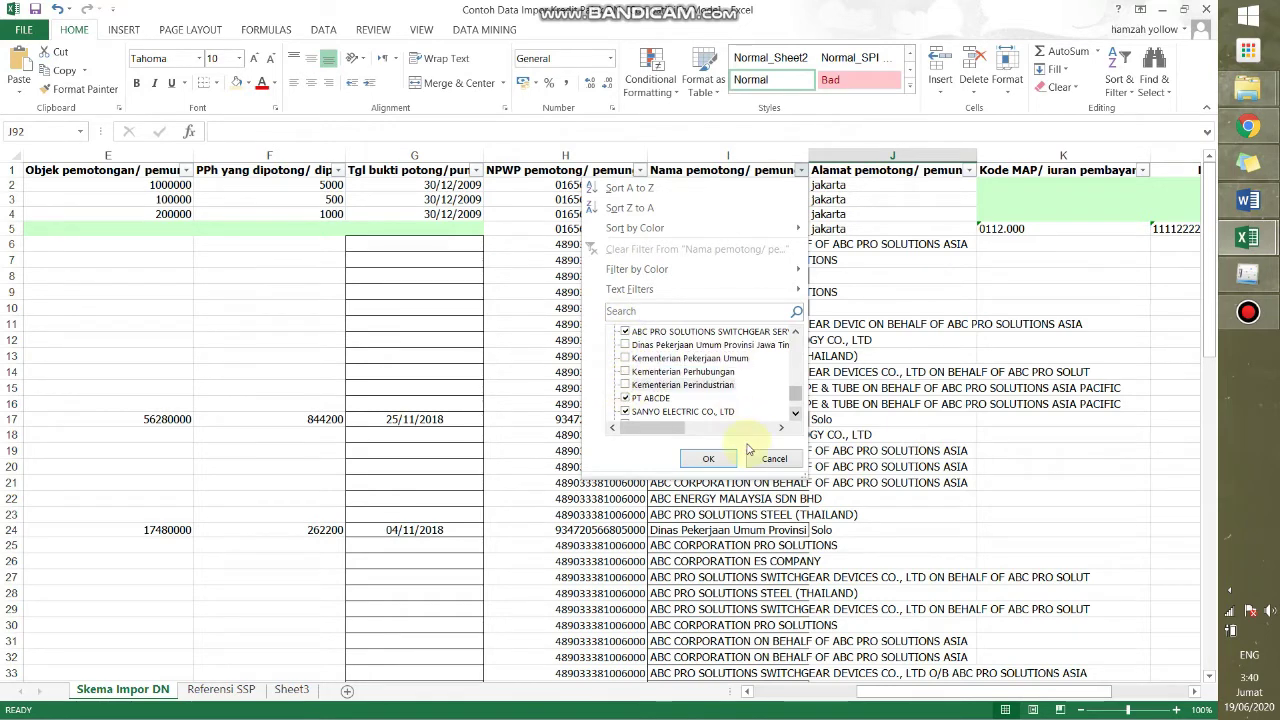
left_click(708, 458)
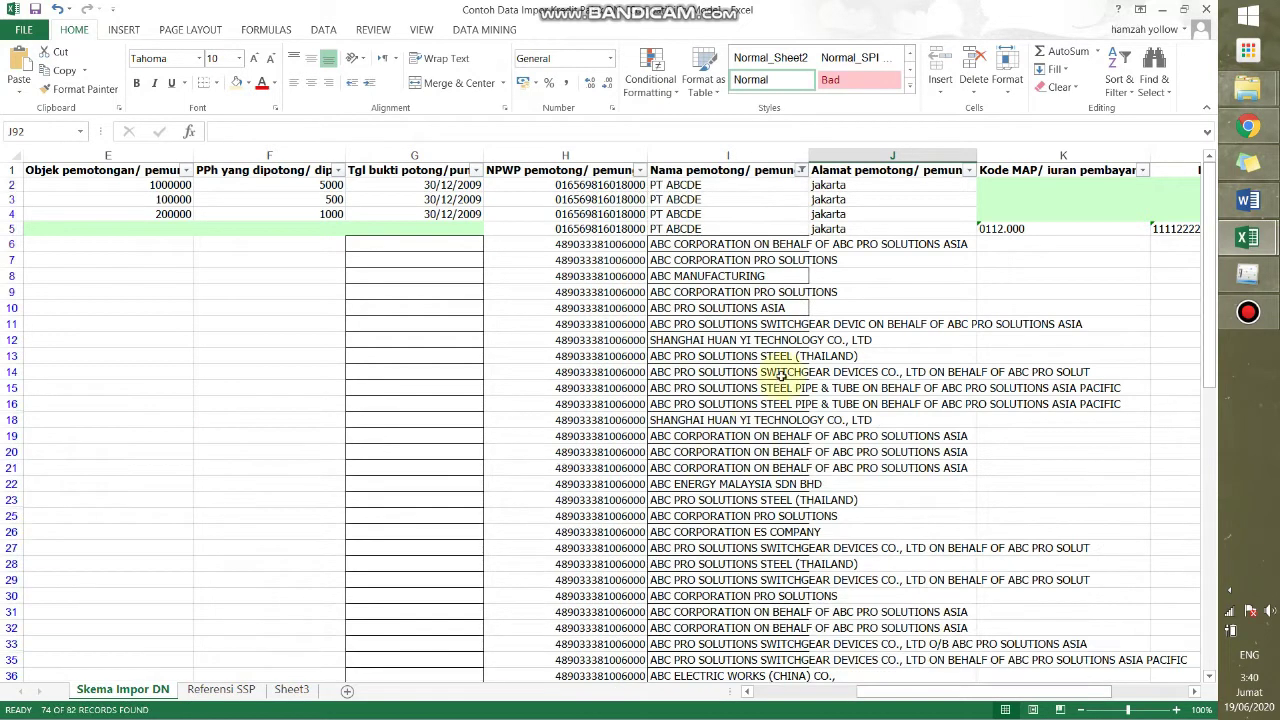
Enter jakarta as the Alamat pemotong in J6 and fill it down the filtered rows through row 83.
left_click(930, 250)
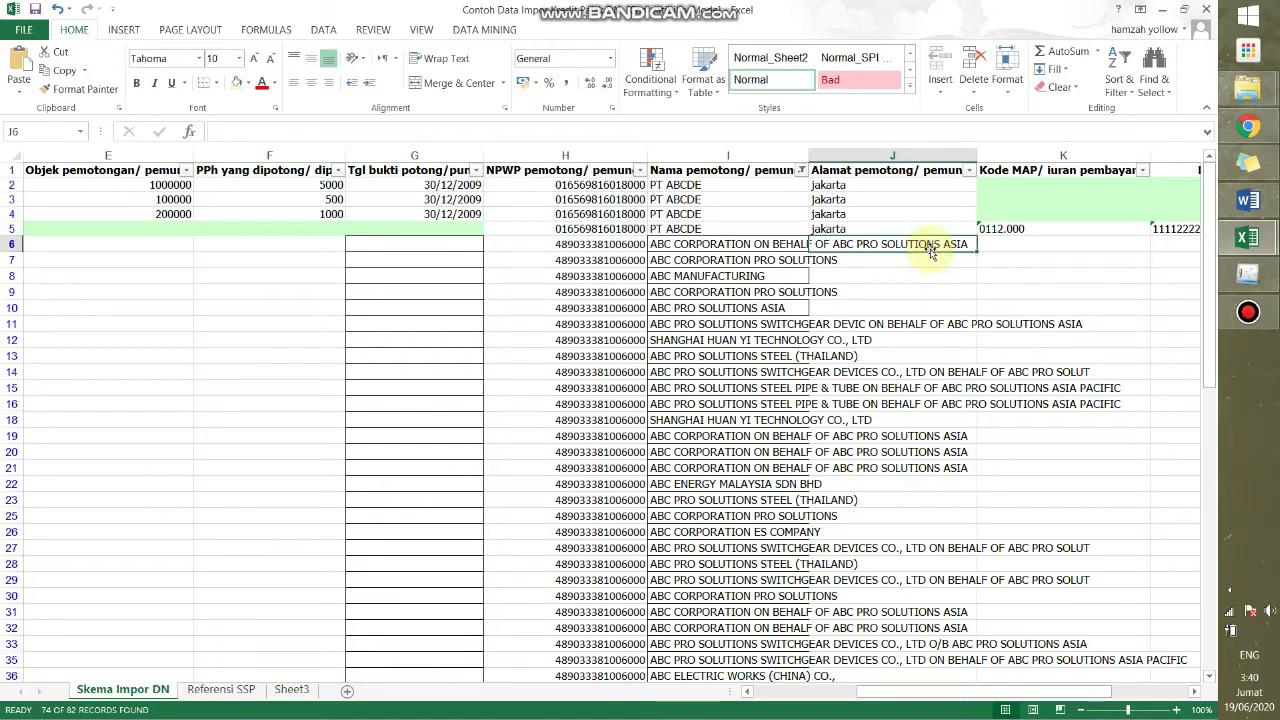
type("Jakarta")
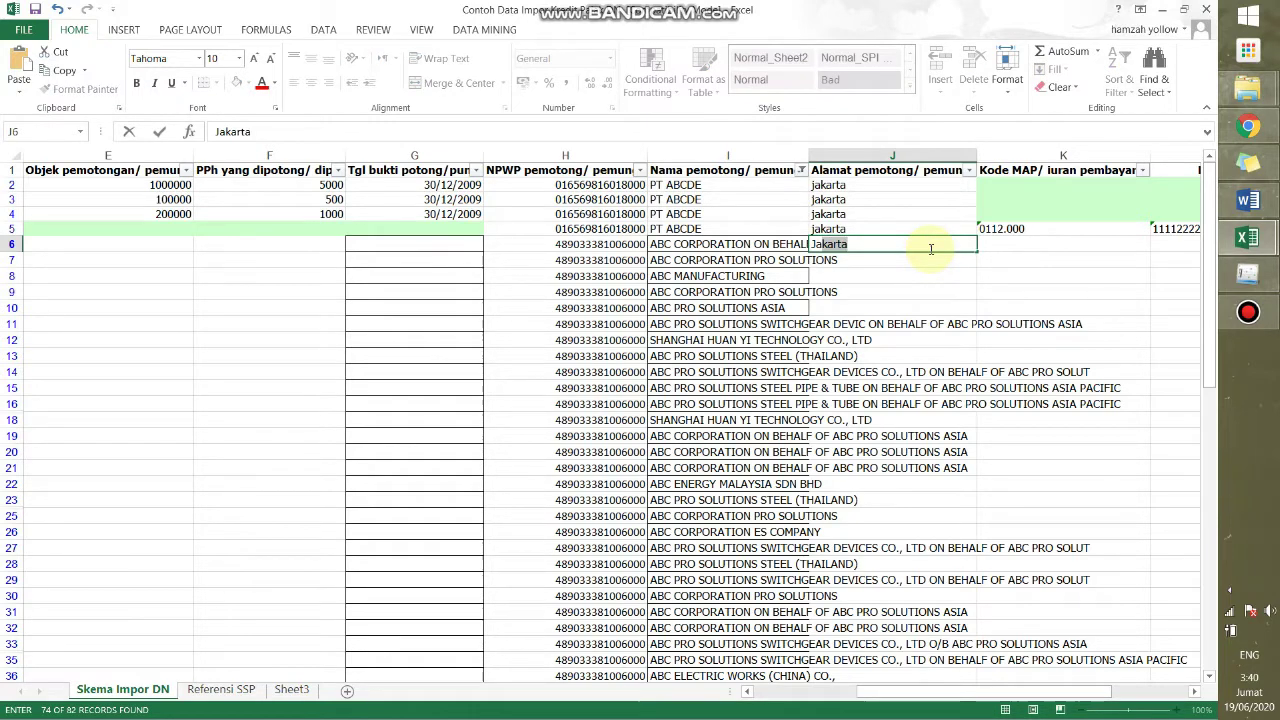
key("Return")
left_click(971, 244)
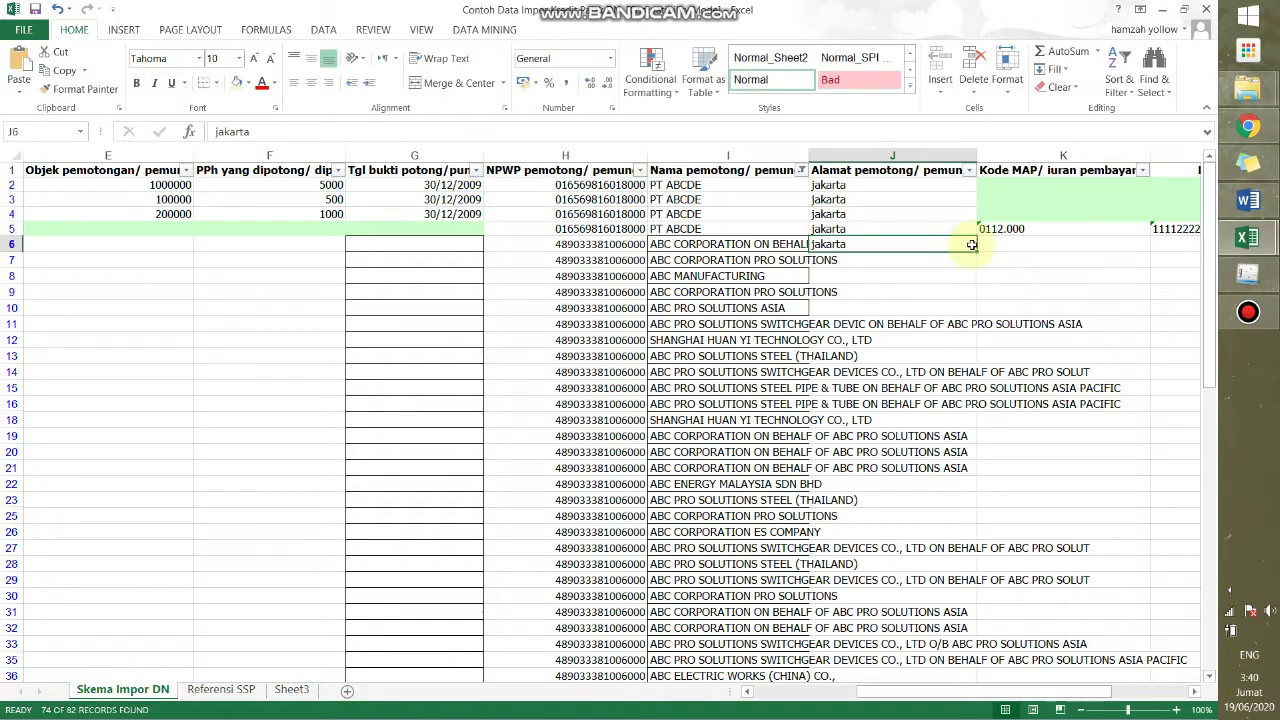
left_click_drag(976, 249, 940, 652)
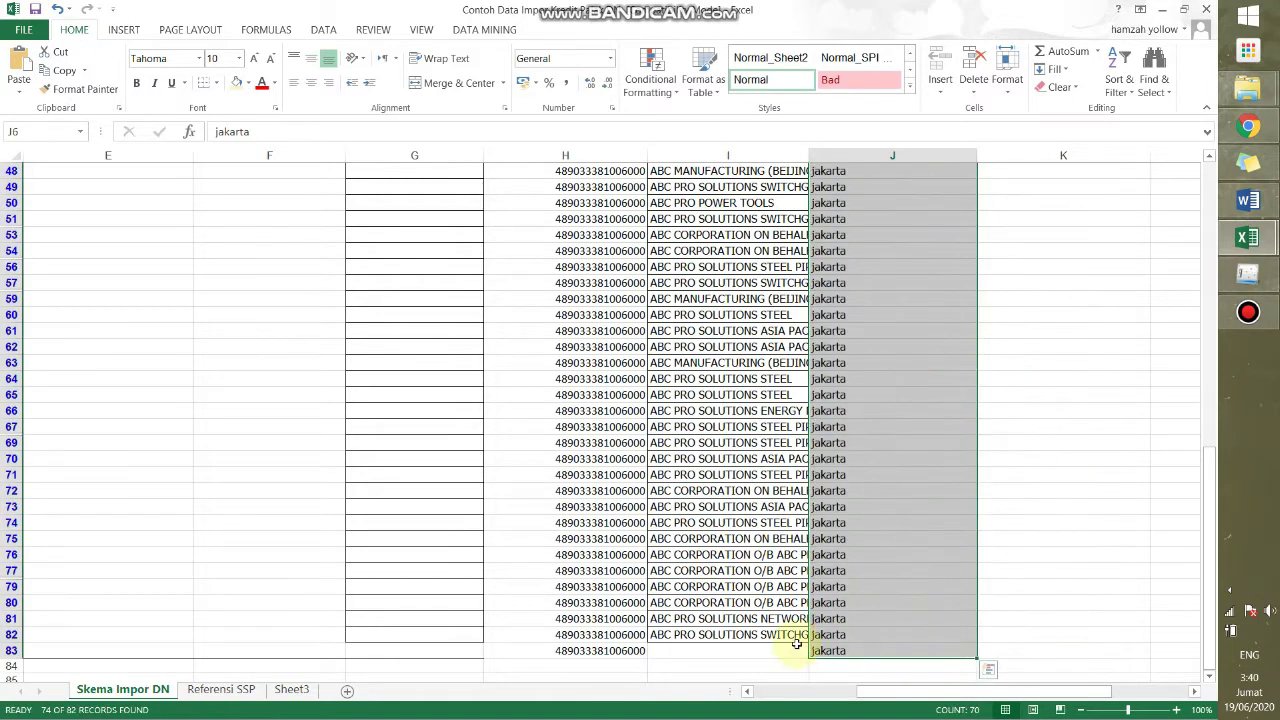
Clear the surplus entries from row 83 below the last data record, across columns A to J.
left_click(770, 651)
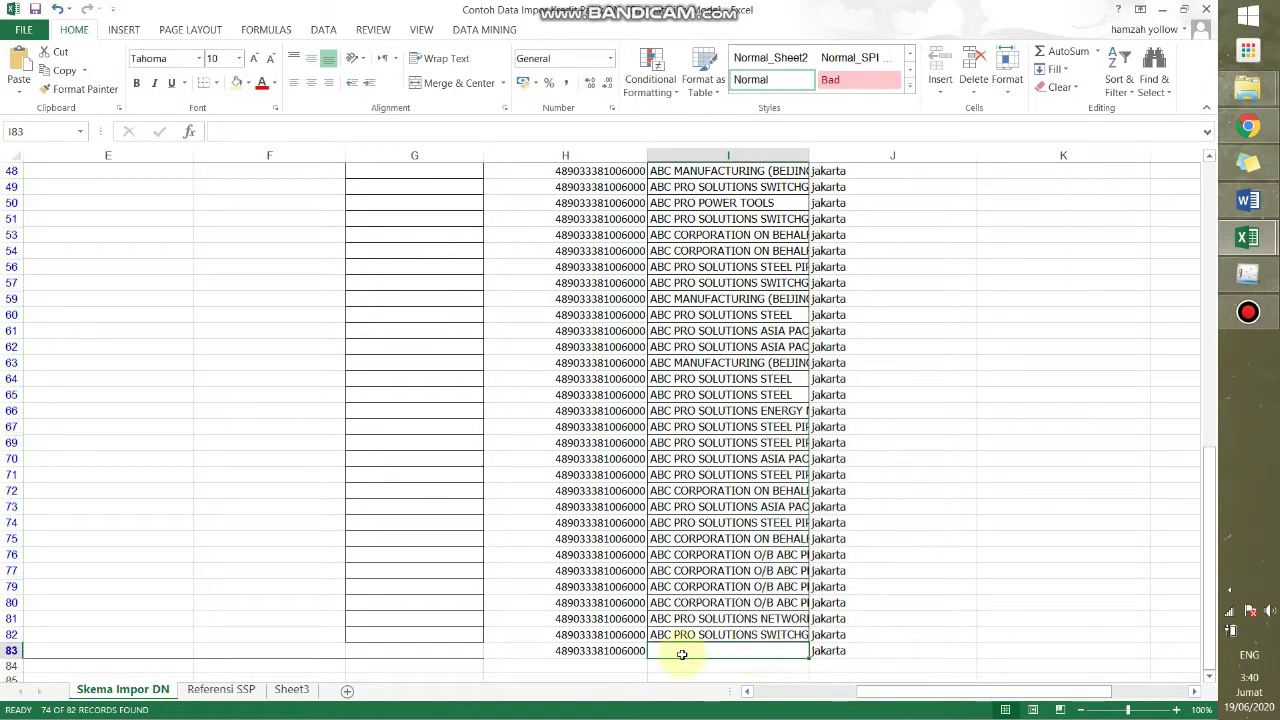
left_click(605, 651)
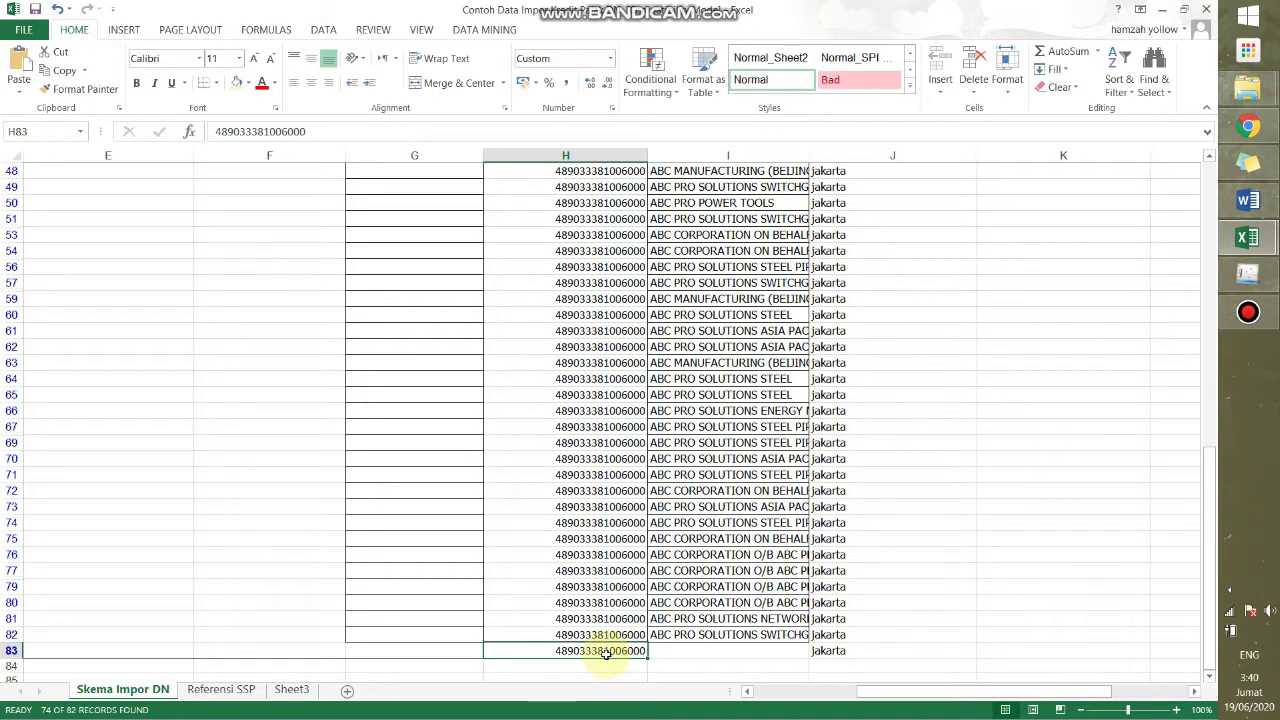
key("Delete")
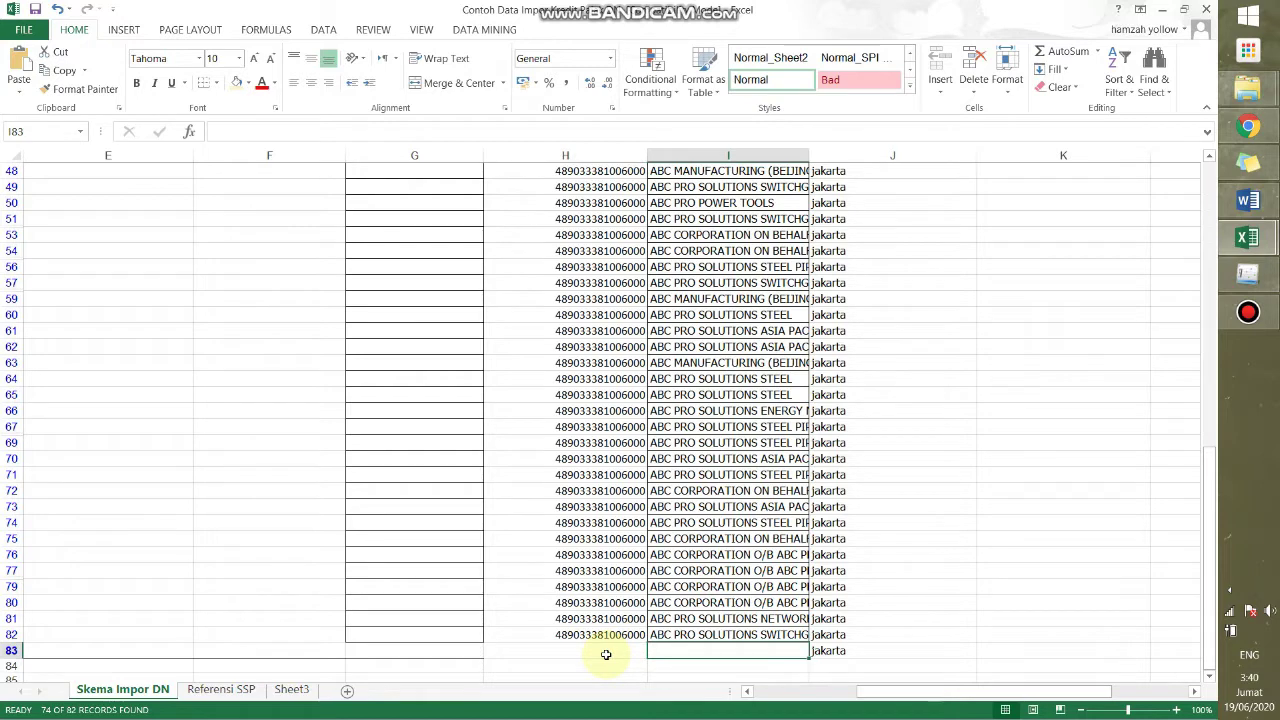
key("Right")
key("Left")
key("Left")
key("Home")
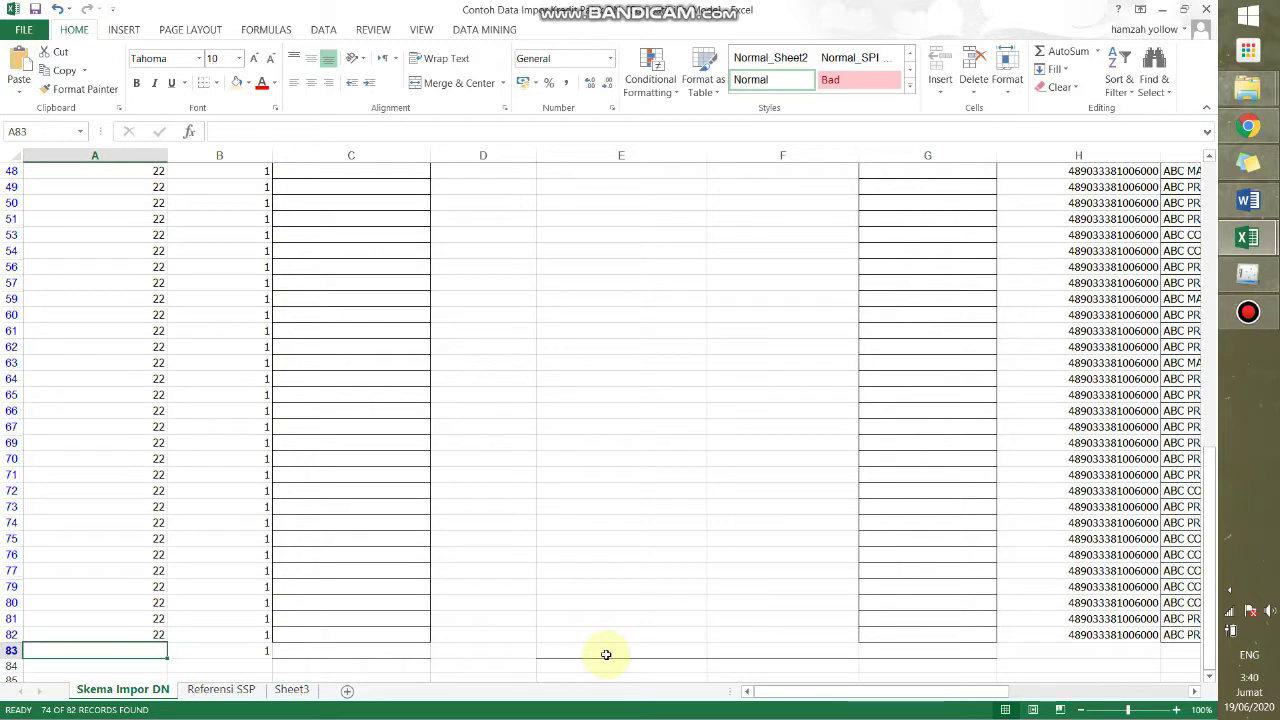
key("Right")
key("Right")
key("Right")
key("Right")
key("Right")
key("Right")
key("Right")
key("Right")
key("Right")
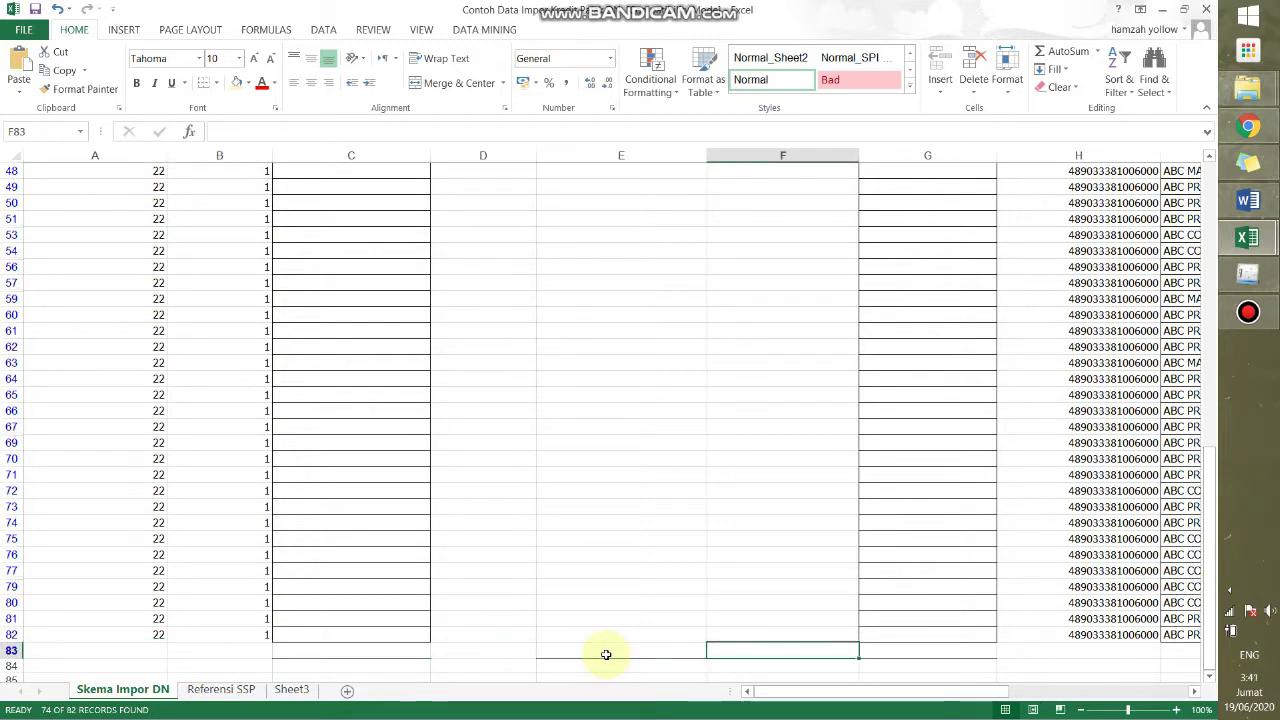
key("Right")
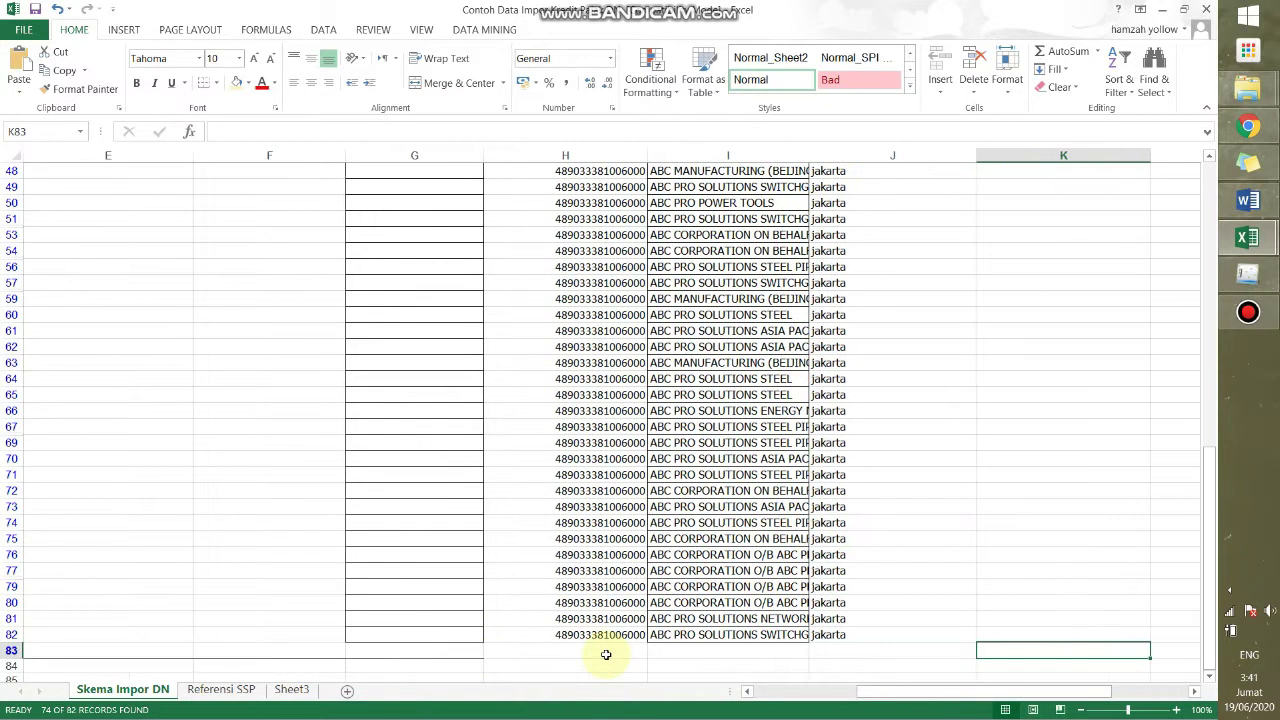
Remove the Nama pemotong exclusions so that the rows of all withholders are listed.
scroll(606, 654, "up", 16)
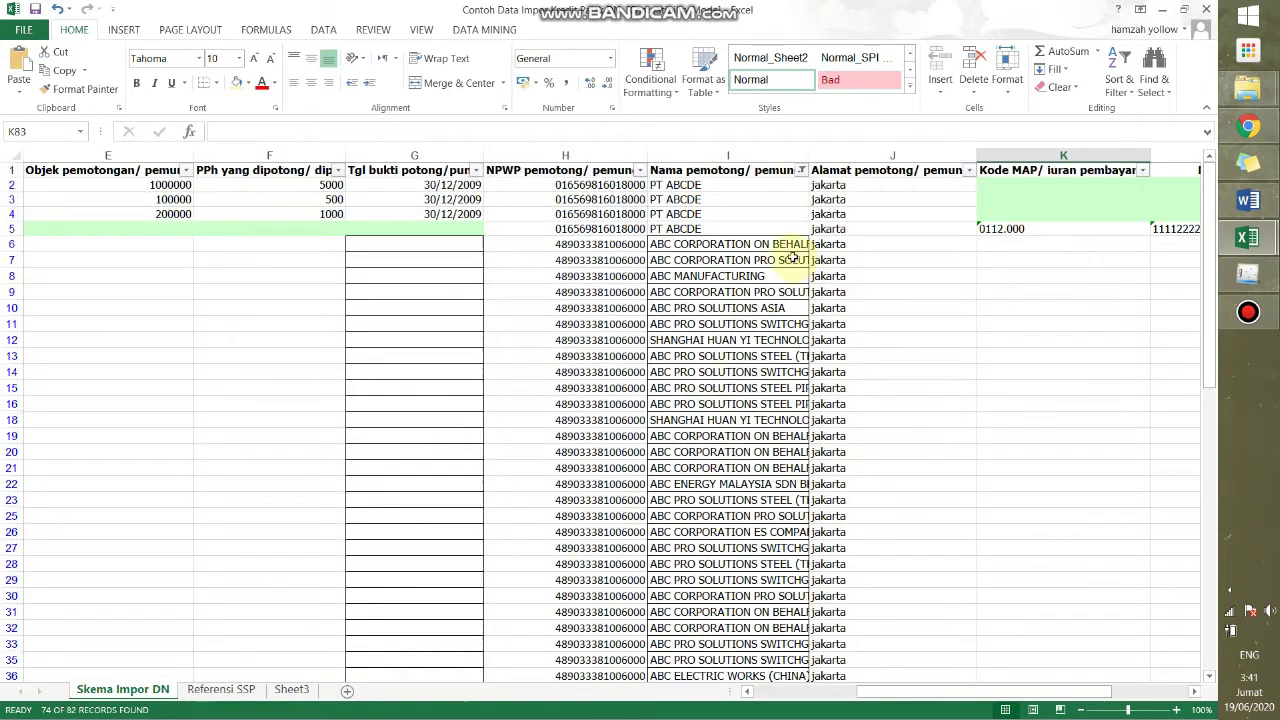
left_click(801, 171)
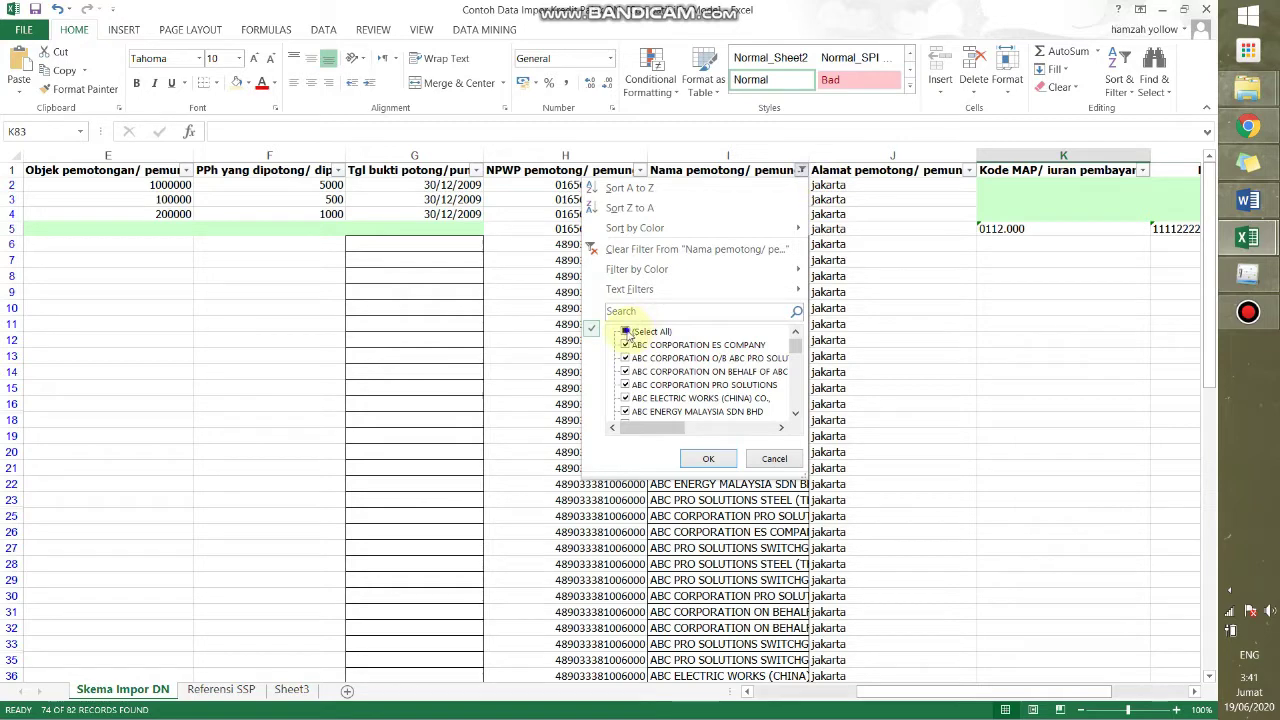
left_click(625, 331)
left_click(706, 458)
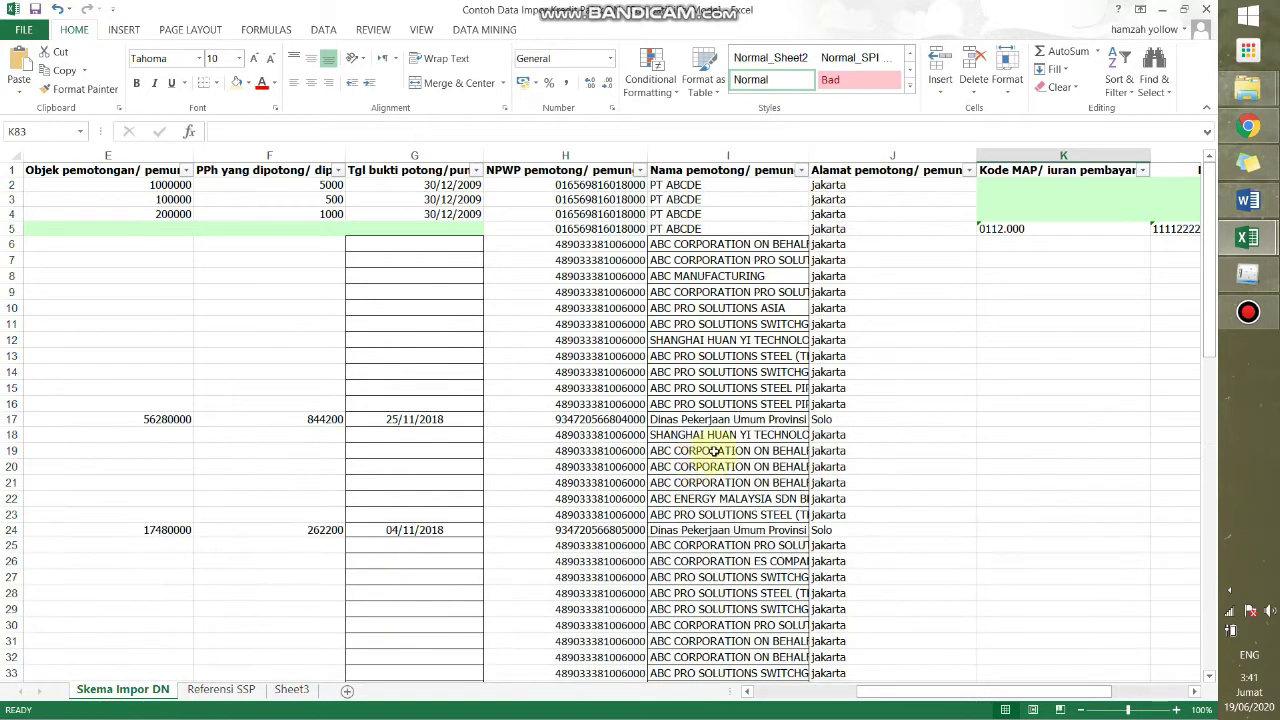
Fill the Kode MAP column down from 0112.000 in K5 as an increasing series through row 82.
left_click(993, 338)
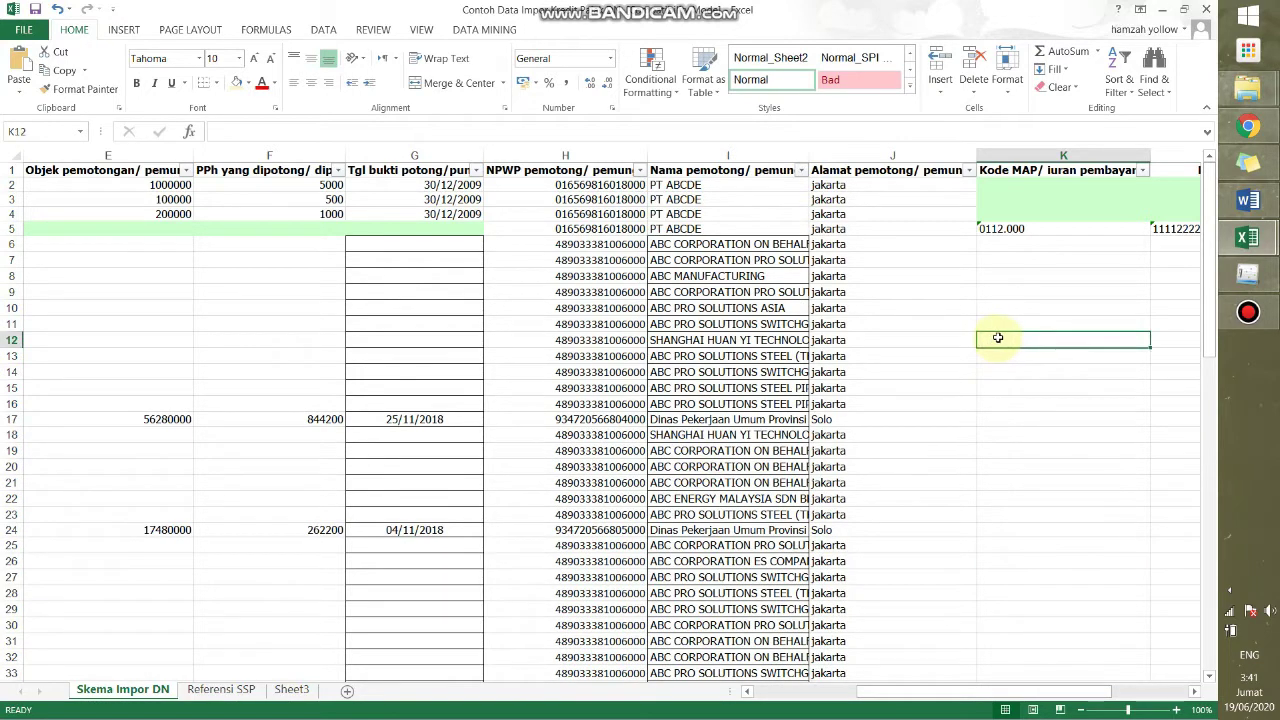
key("Up")
key("Up")
key("Up")
key("Up")
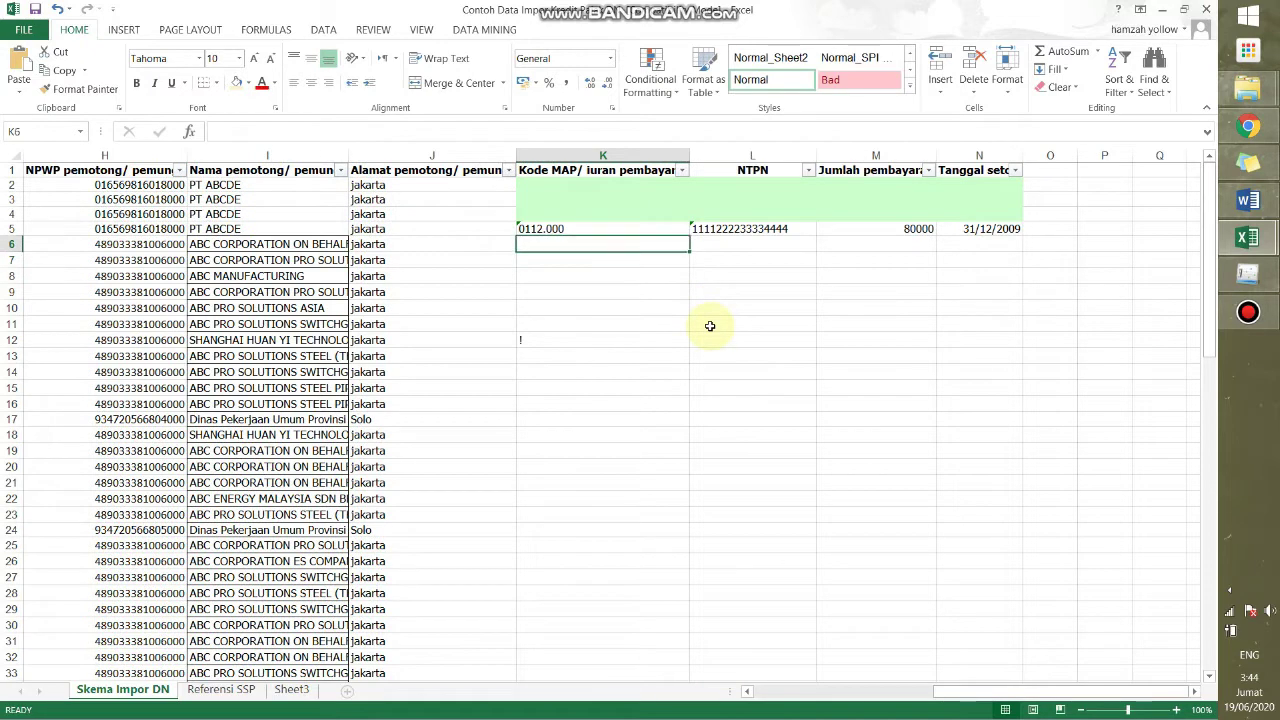
key("Left")
key("Right")
key("Up")
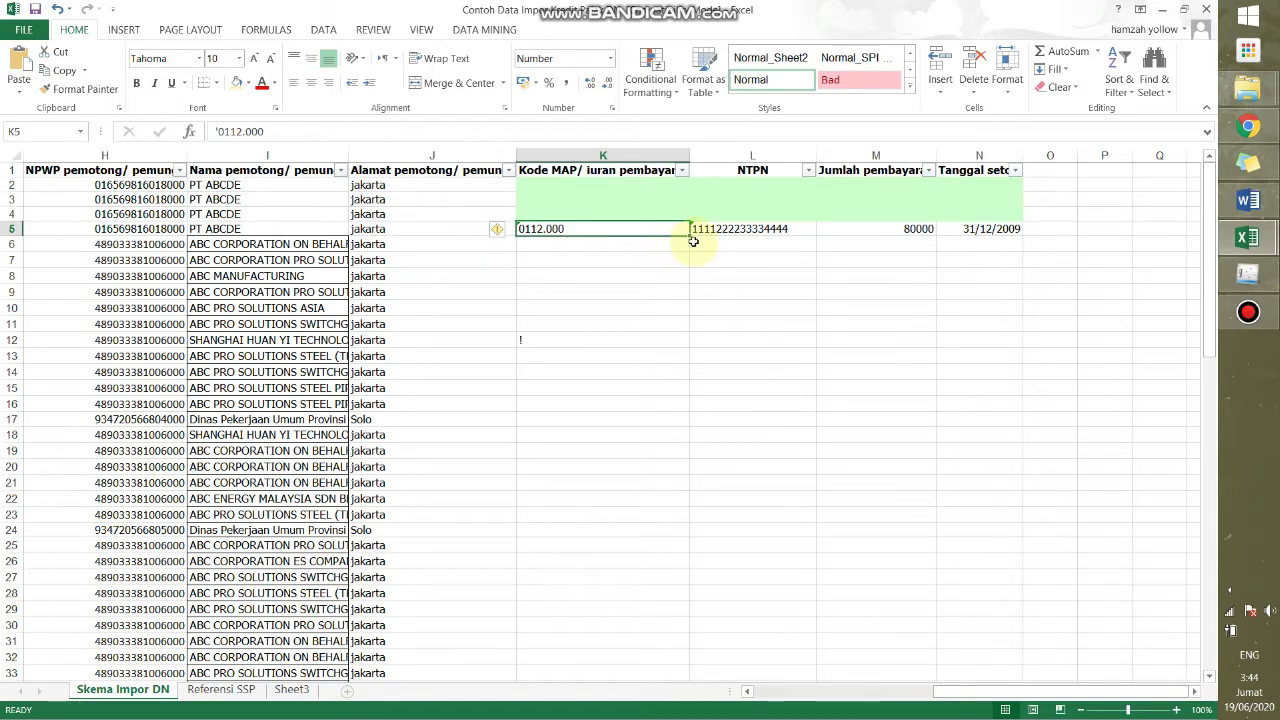
left_click_drag(690, 237, 664, 636)
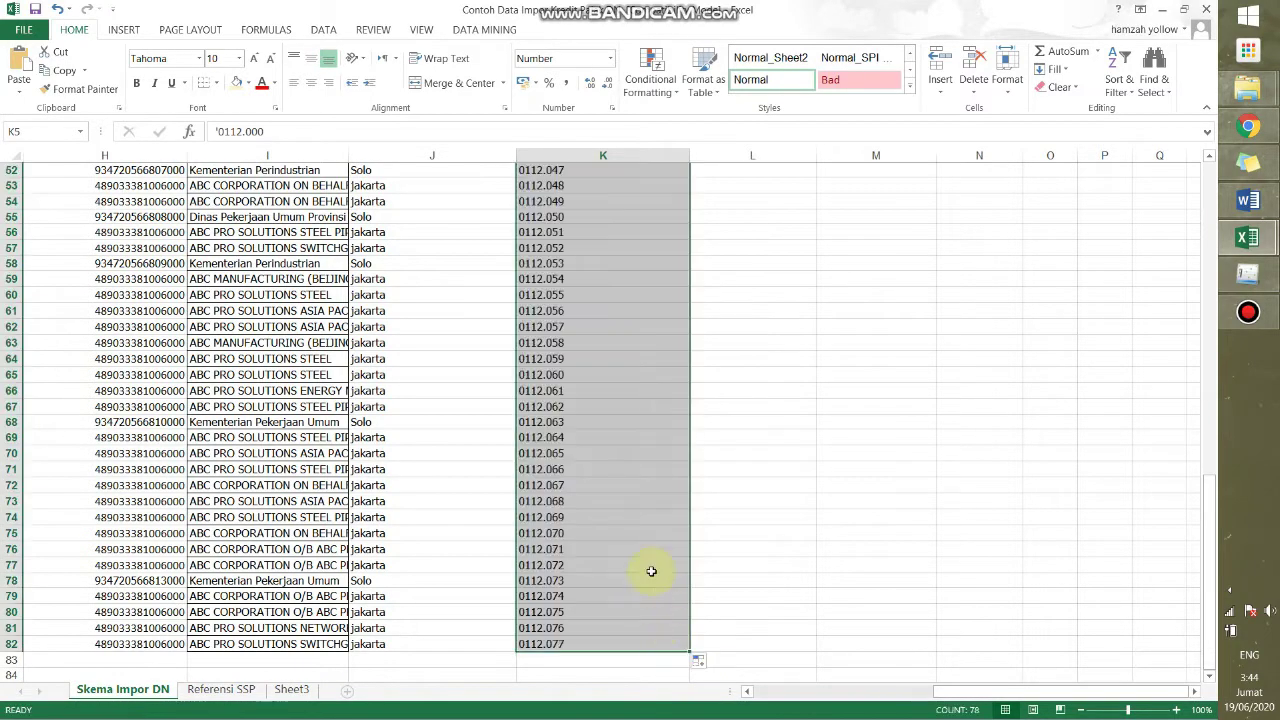
scroll(649, 568, "up", 17)
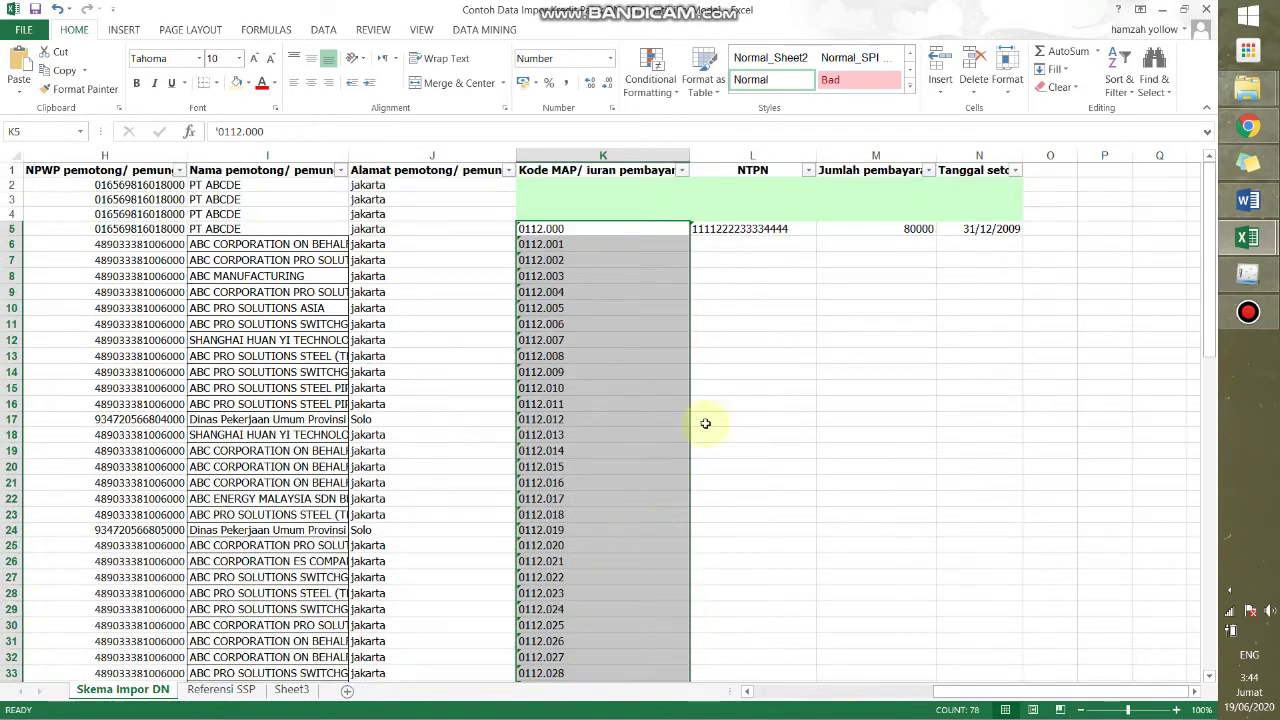
left_click(737, 390)
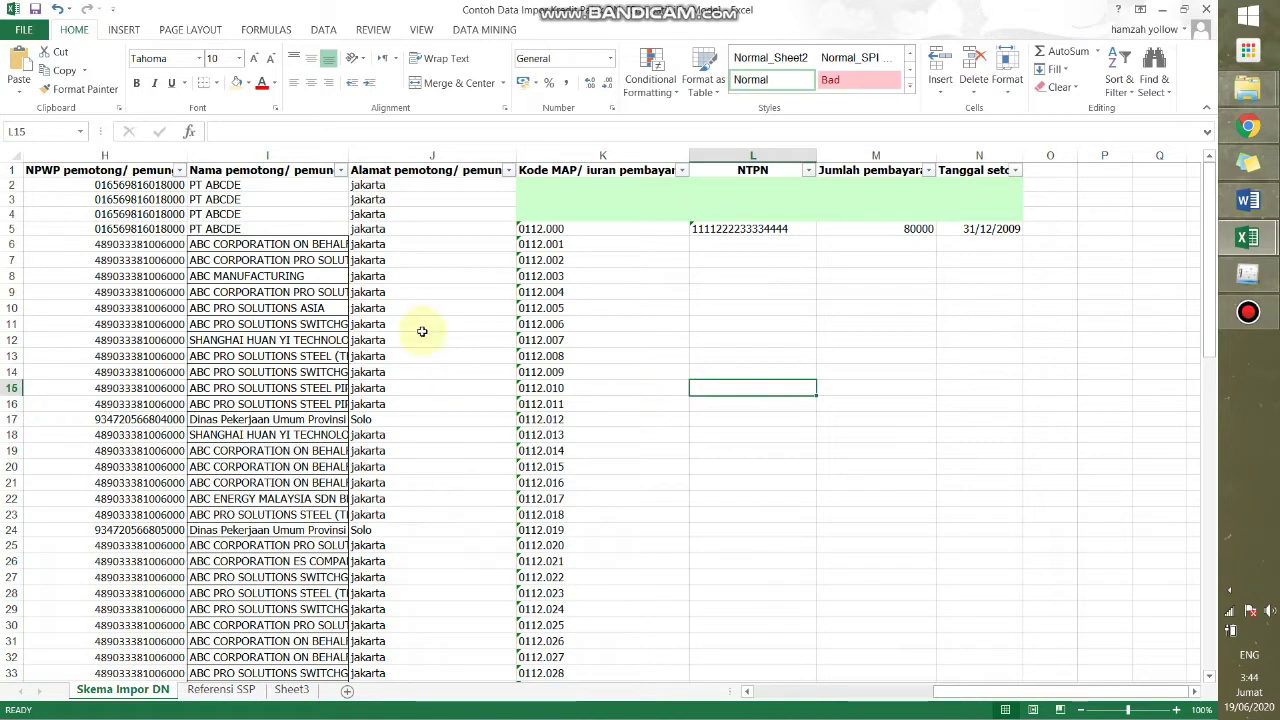
Filter out the Dinas Pekerjaan Umum Provinsi and the three Kementerian names in the Nama pemotong column.
left_click(341, 171)
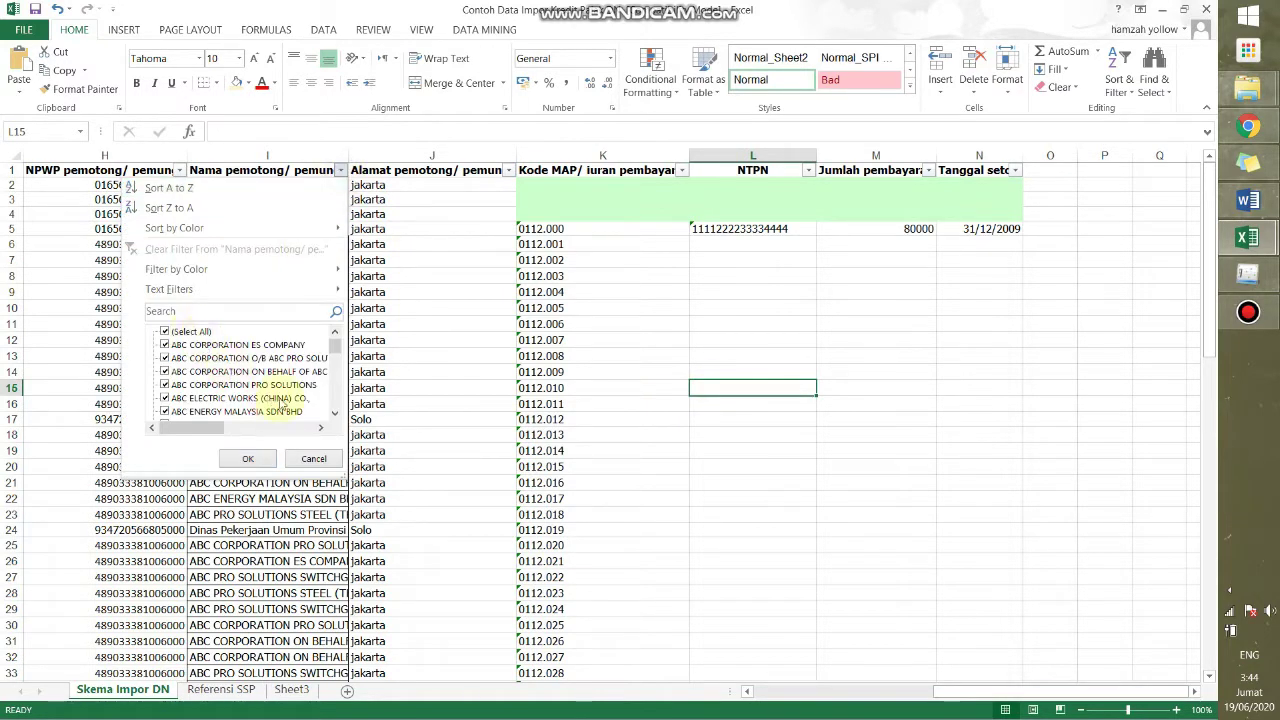
left_click(334, 413)
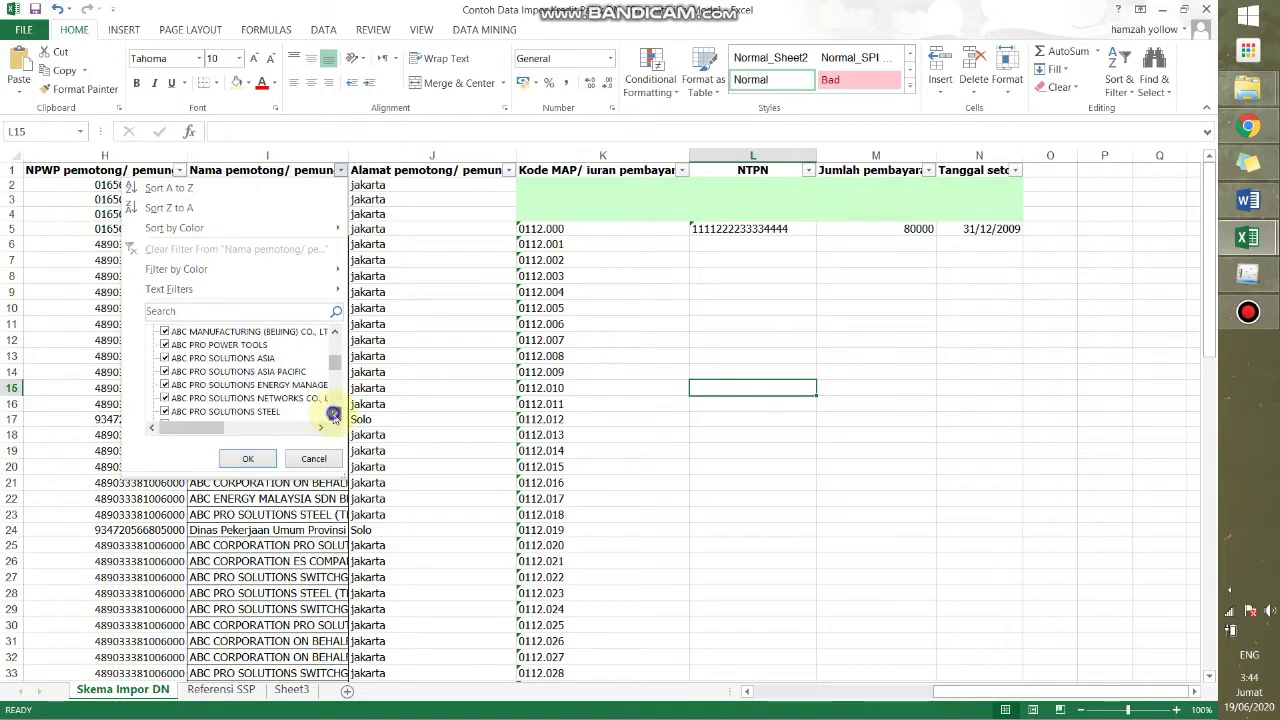
left_click_drag(334, 413, 334, 414)
left_click(166, 399)
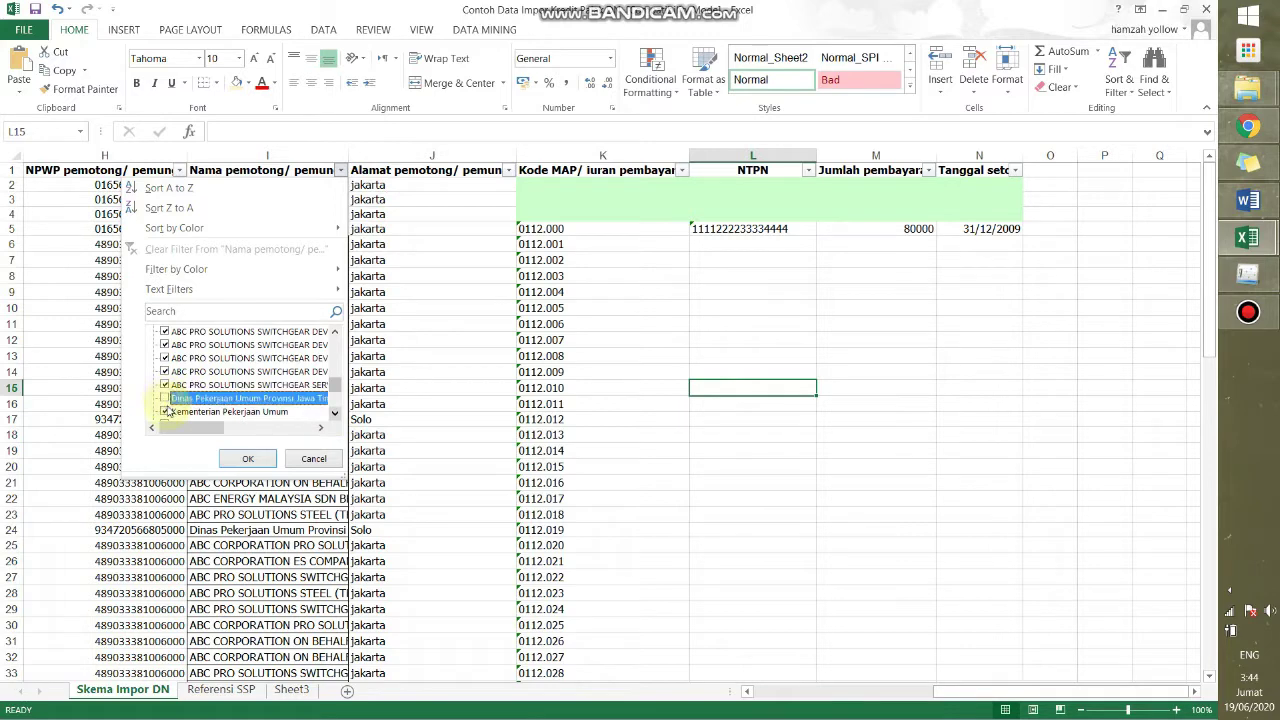
left_click(262, 413)
left_click(333, 414)
left_click(333, 414)
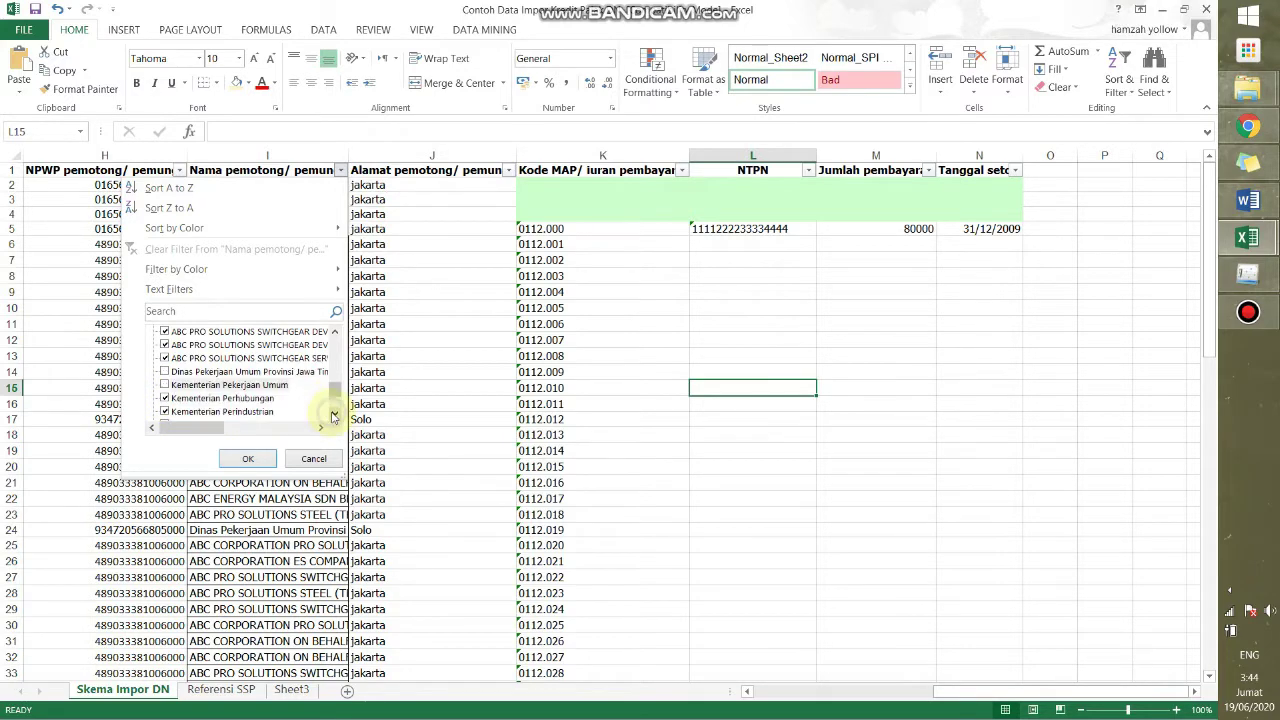
left_click(333, 414)
left_click(166, 386)
left_click(166, 398)
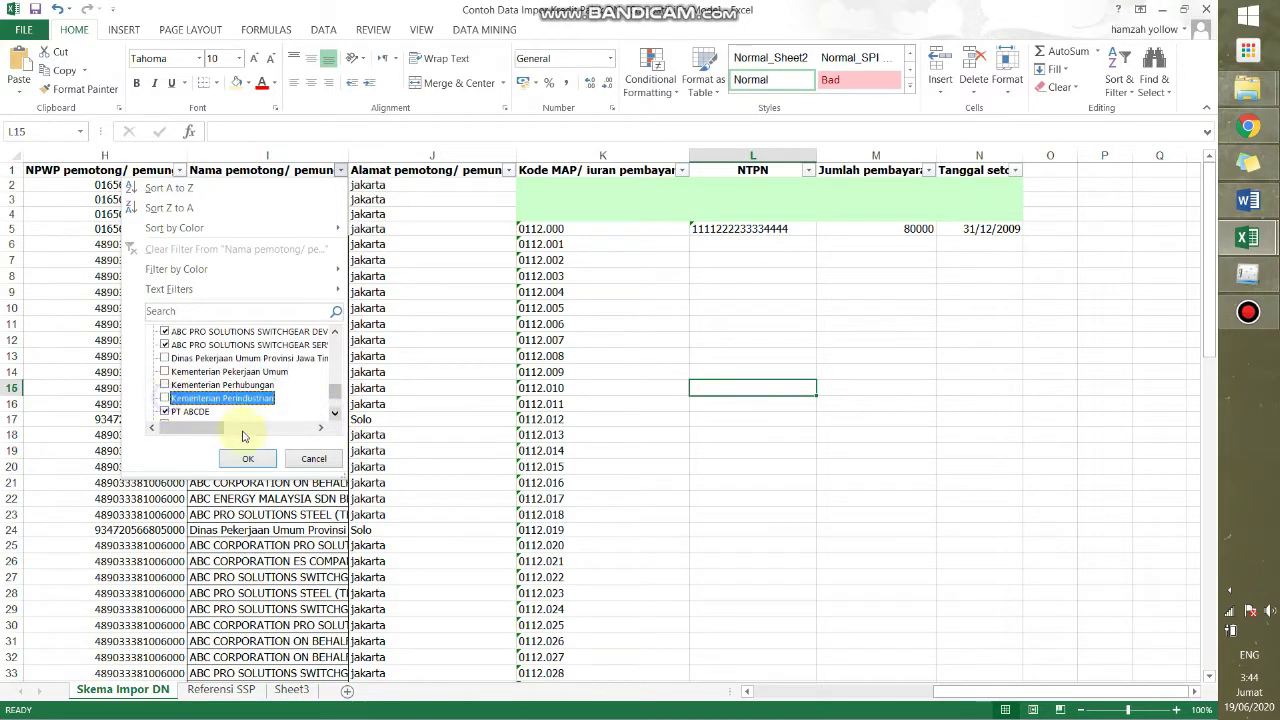
left_click(248, 459)
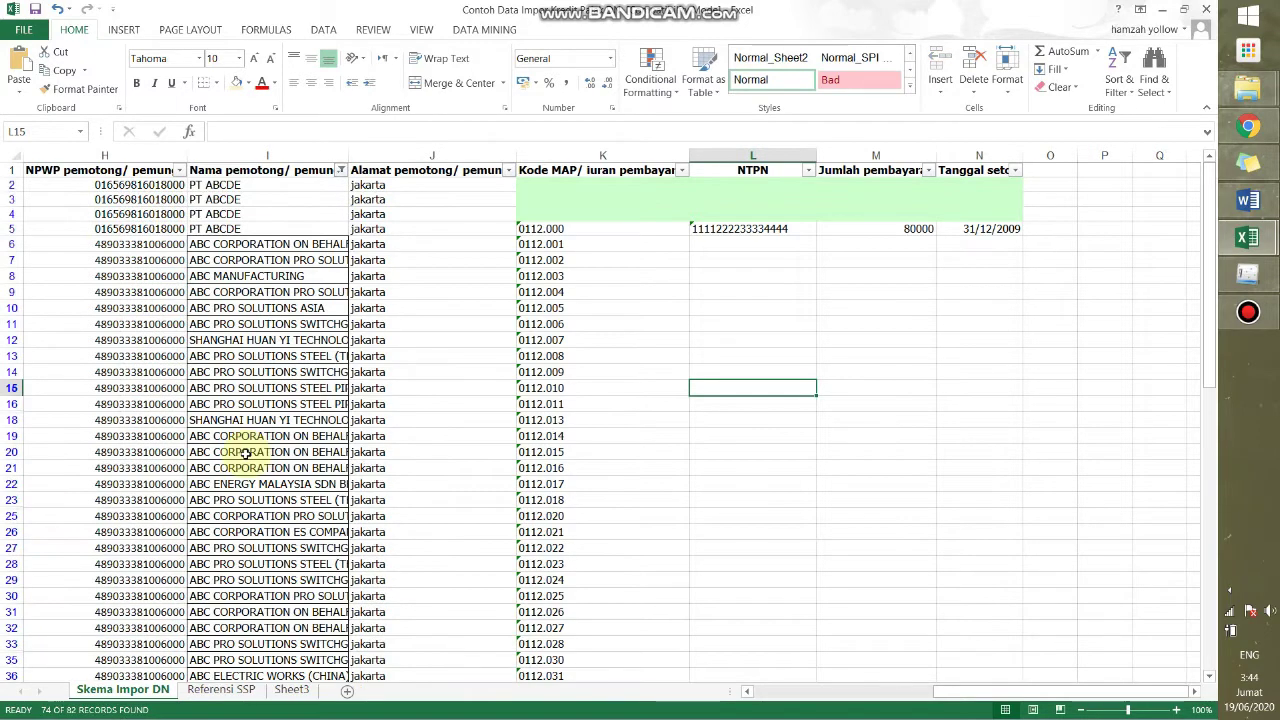
Filter the Nama pemotong column to only Dinas Pekerjaan Umum Provinsi and the three Kementerian names, and clear the Kode MAP codes of those rows.
left_click(341, 170)
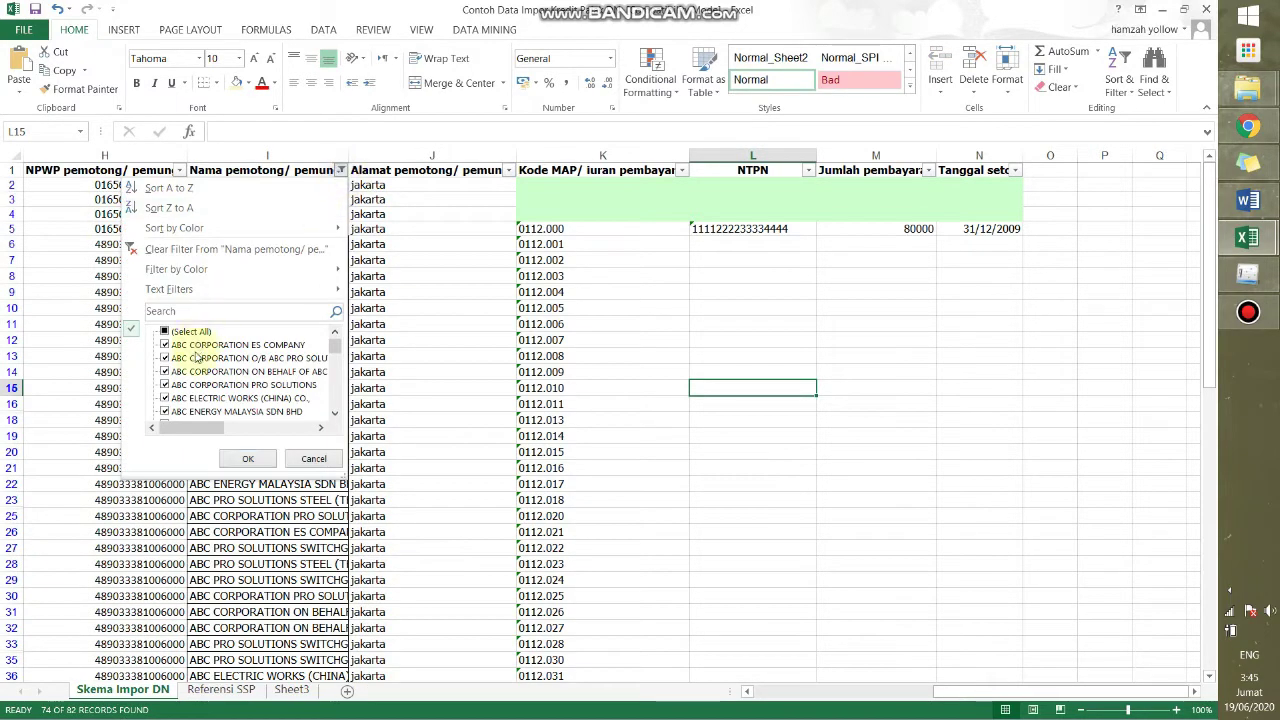
left_click(172, 332)
scroll(196, 364, "down", 3)
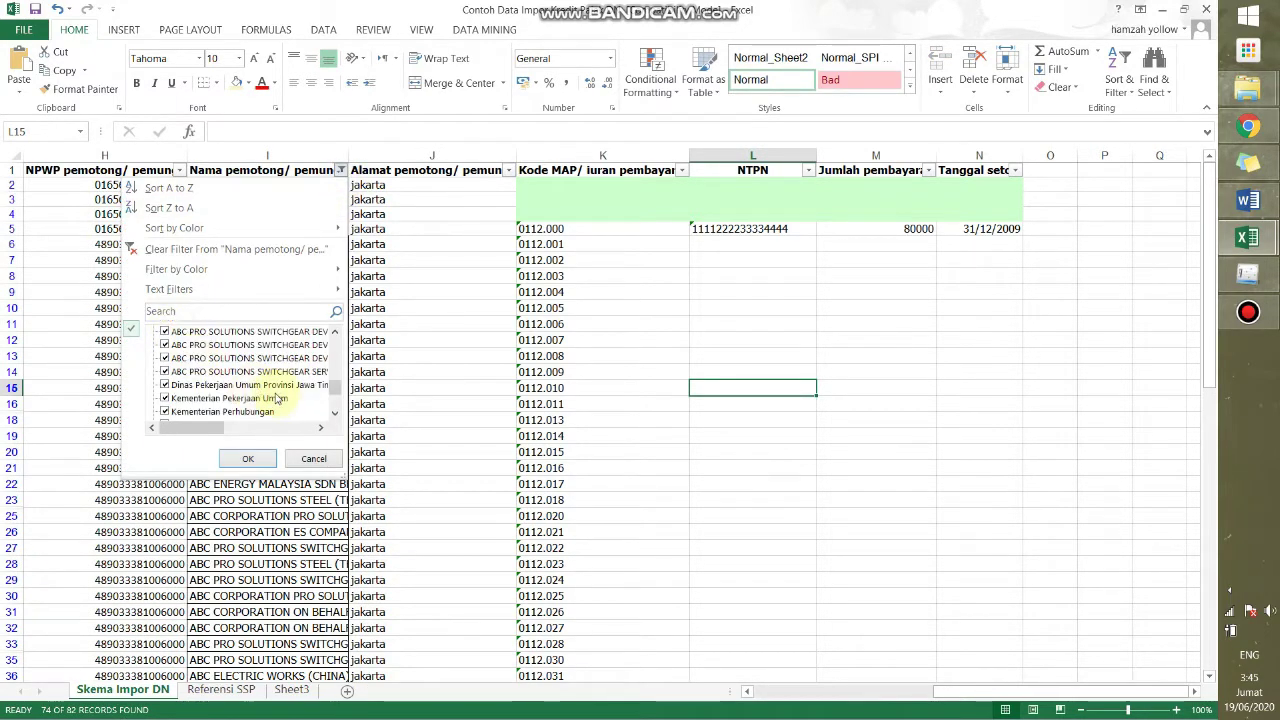
scroll(243, 371, "up", 5)
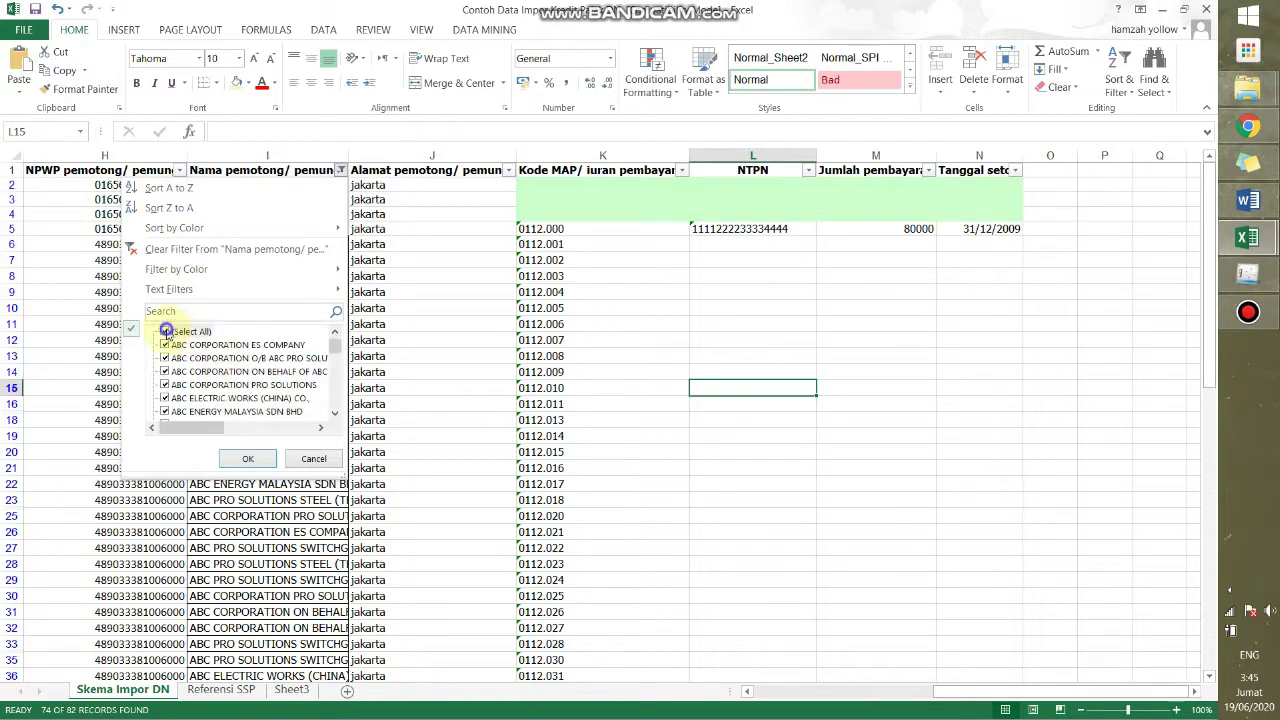
left_click(181, 333)
scroll(187, 365, "down", 10)
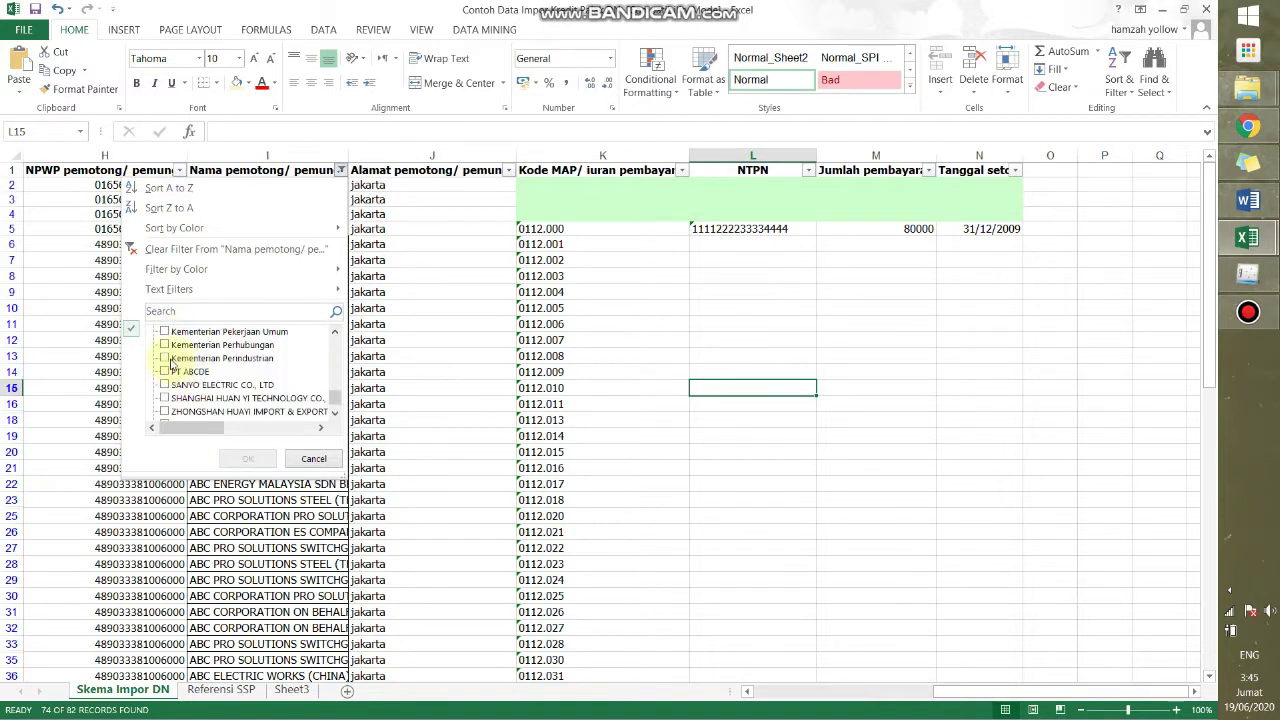
left_click(172, 358)
left_click(174, 344)
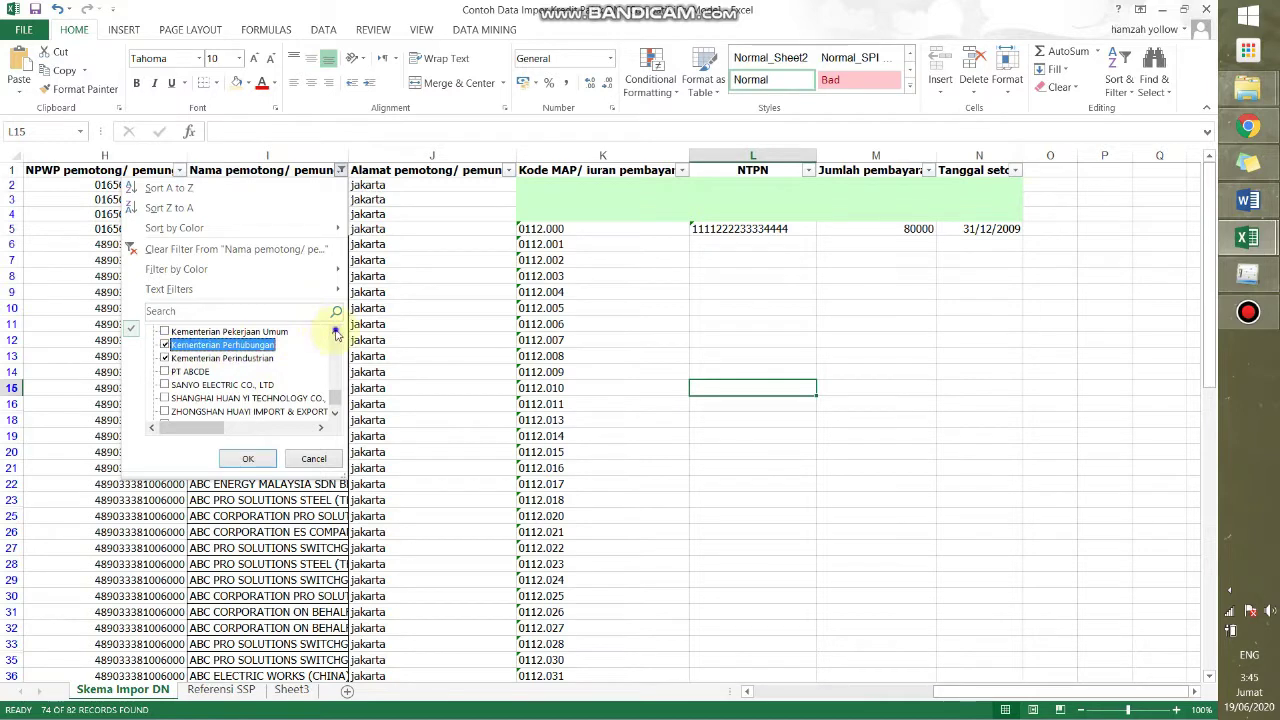
left_click(336, 332)
left_click(336, 332)
left_click(165, 344)
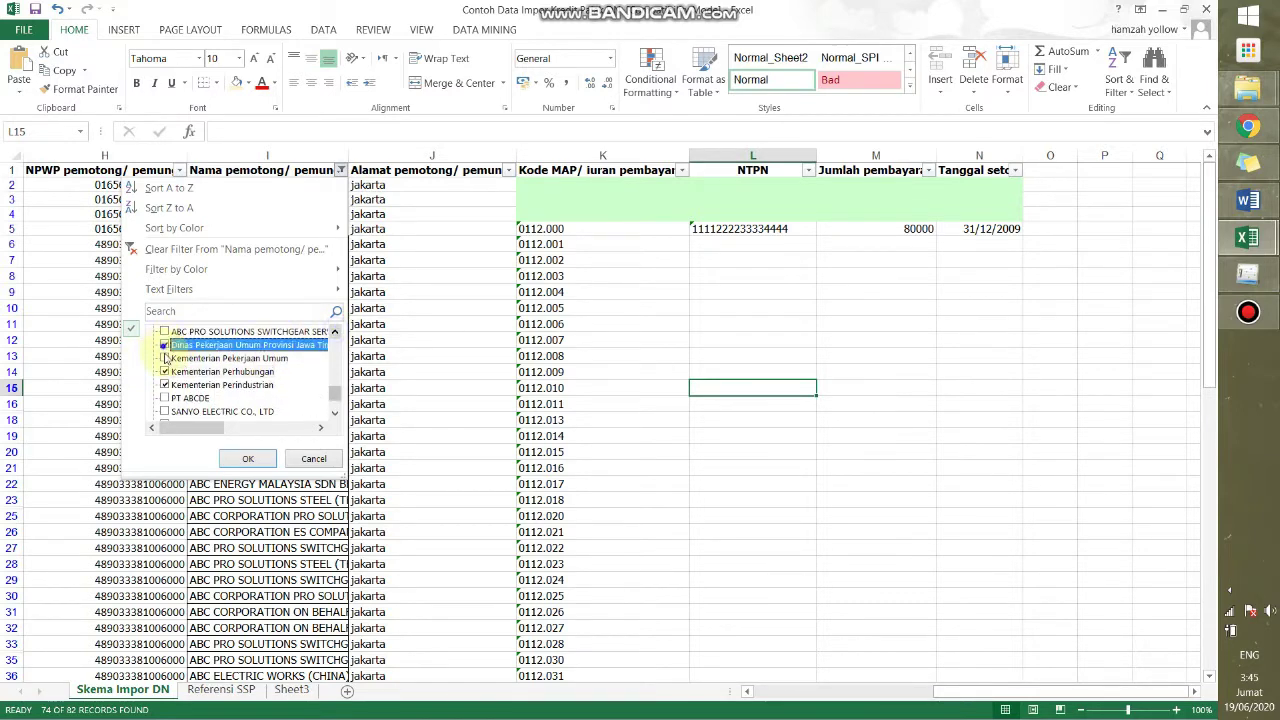
left_click(248, 458)
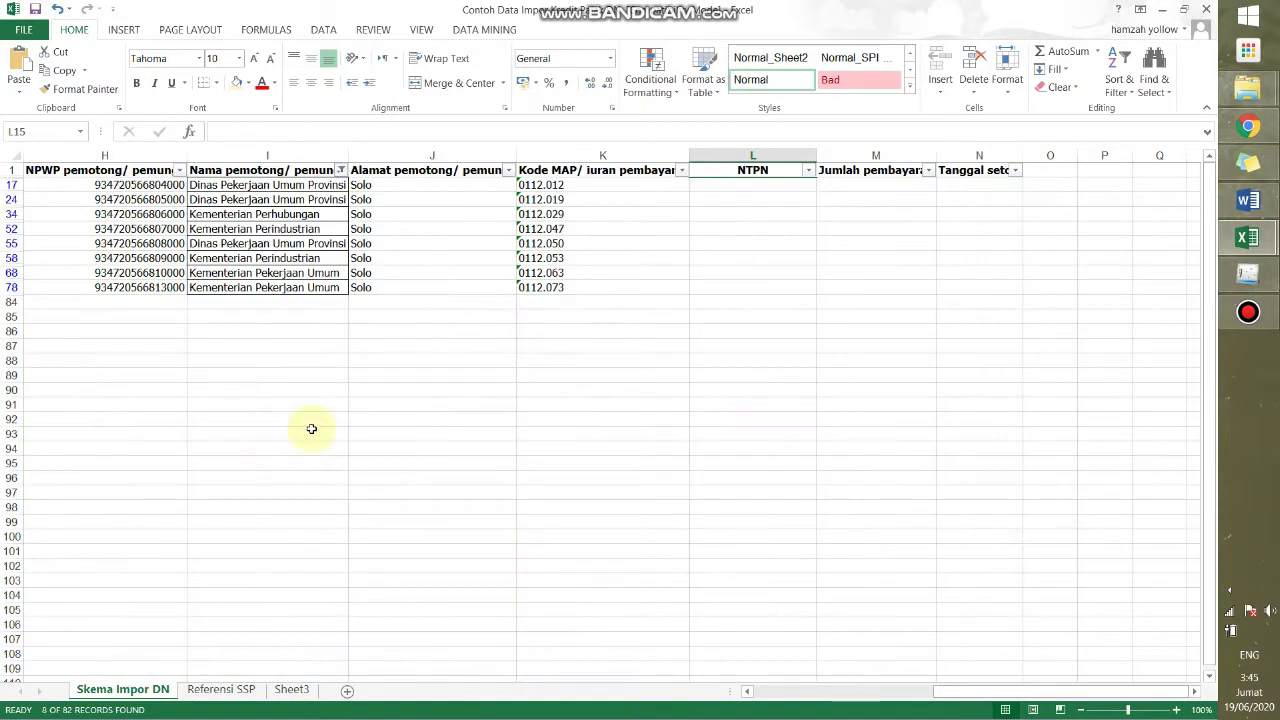
left_click_drag(549, 186, 558, 287)
key("Delete")
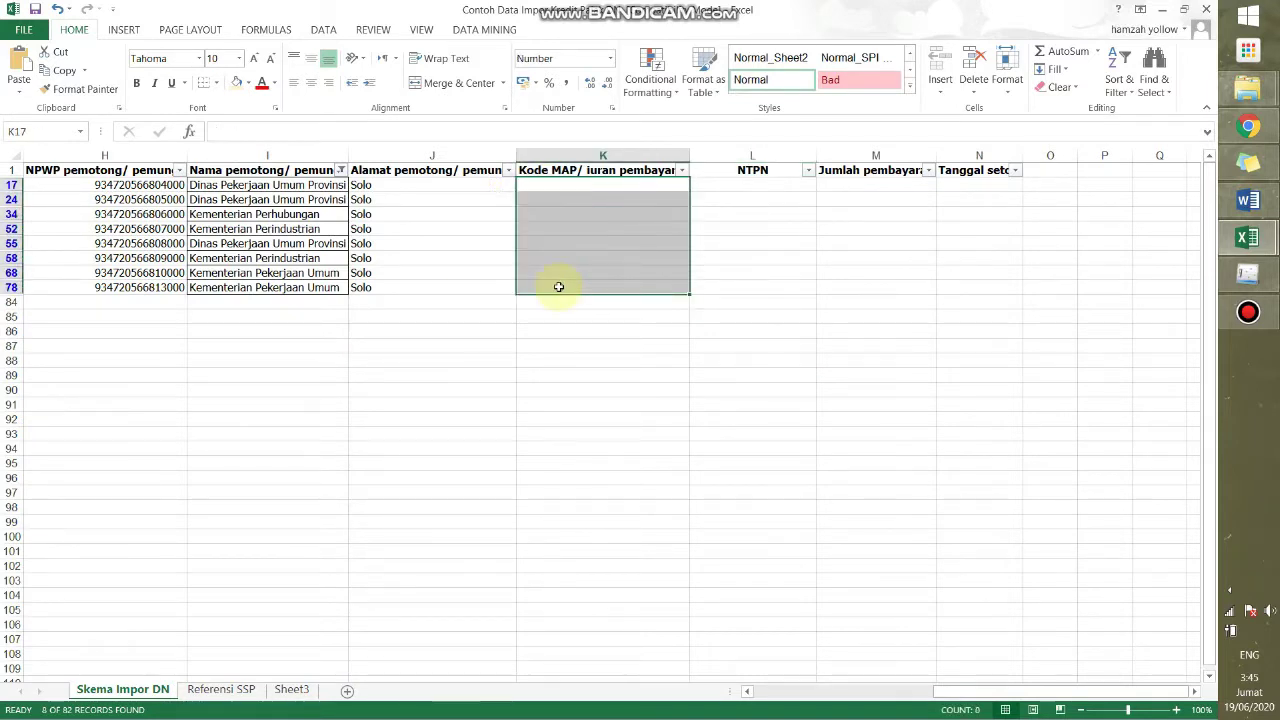
Filter out the Dinas Pekerjaan Umum Provinsi and three Kementerian names, and check the Kode MAP codes in the remaining rows.
left_click(340, 170)
left_click(166, 332)
scroll(226, 383, "down", 5)
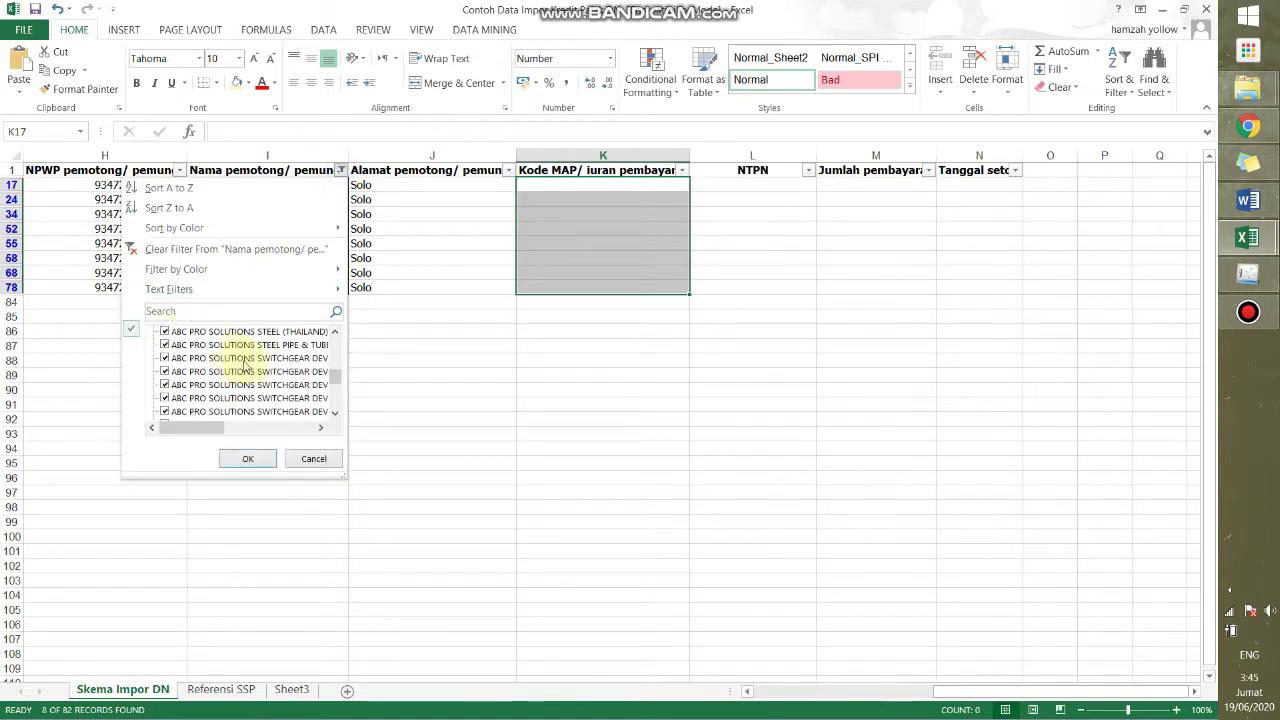
left_click(165, 385)
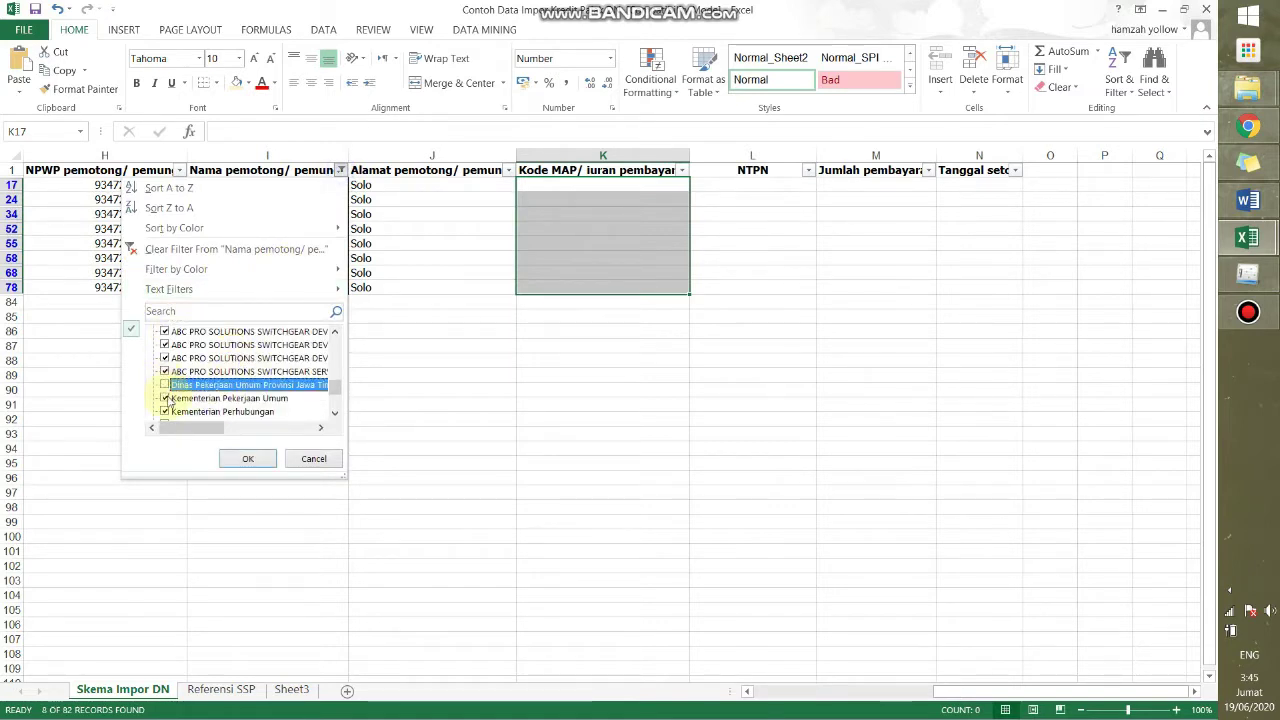
left_click(166, 398)
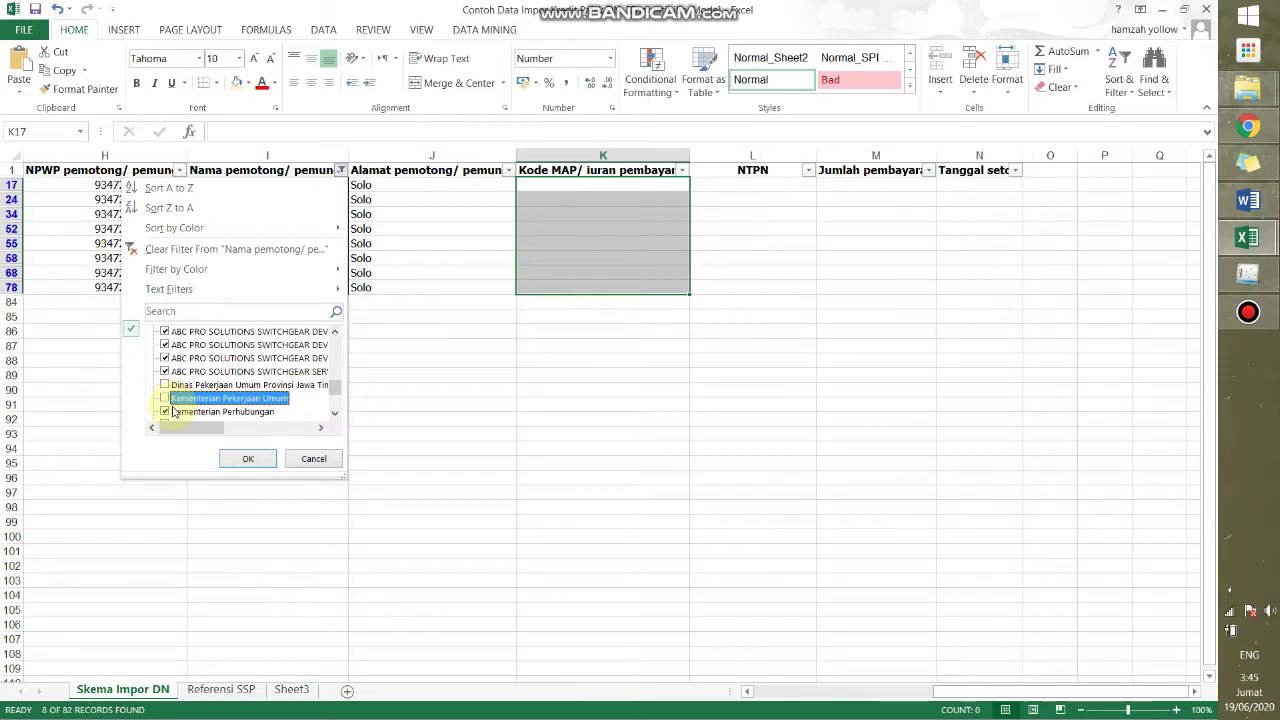
left_click(166, 411)
scroll(170, 410, "down", 2)
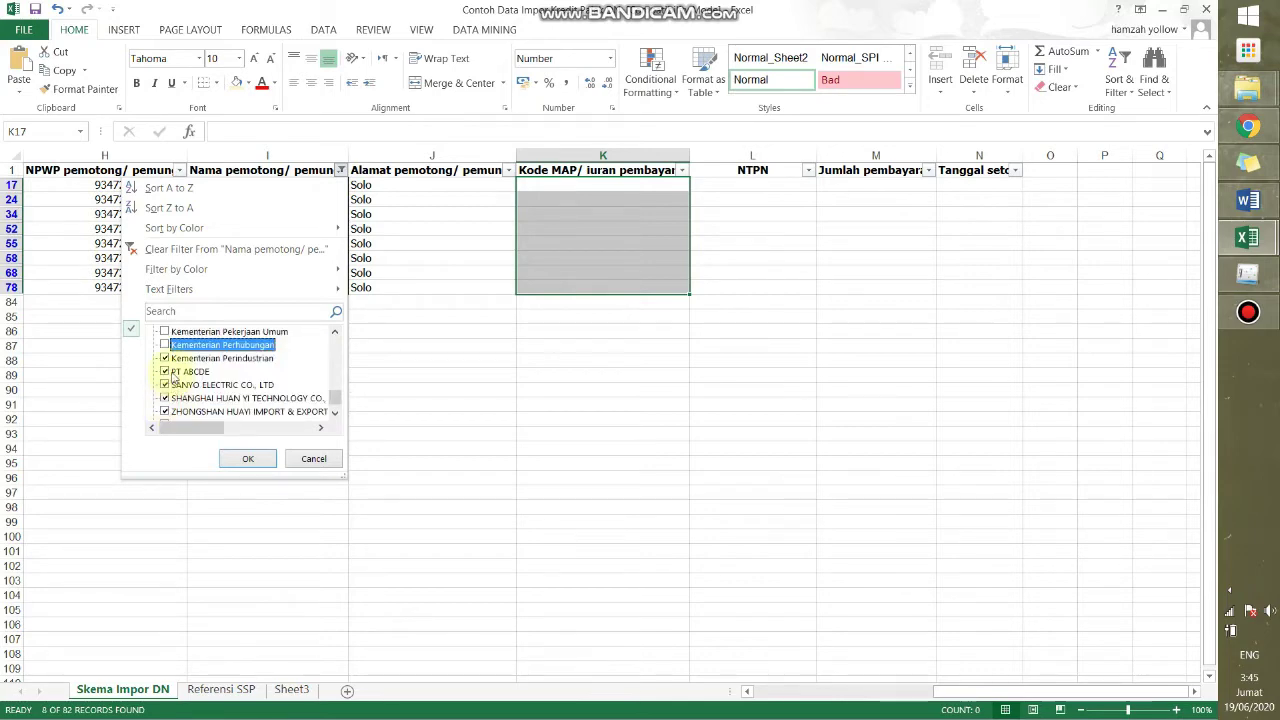
left_click(166, 359)
left_click(244, 458)
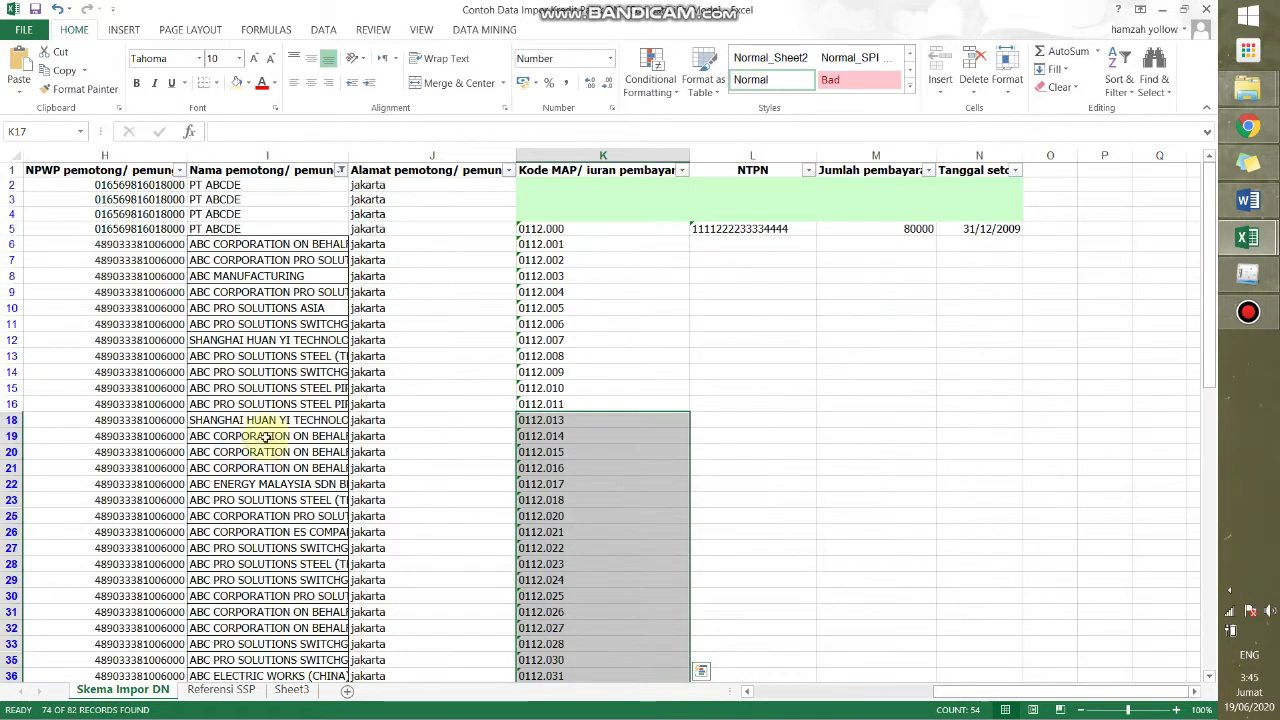
left_click(607, 325)
scroll(606, 325, "down", 6)
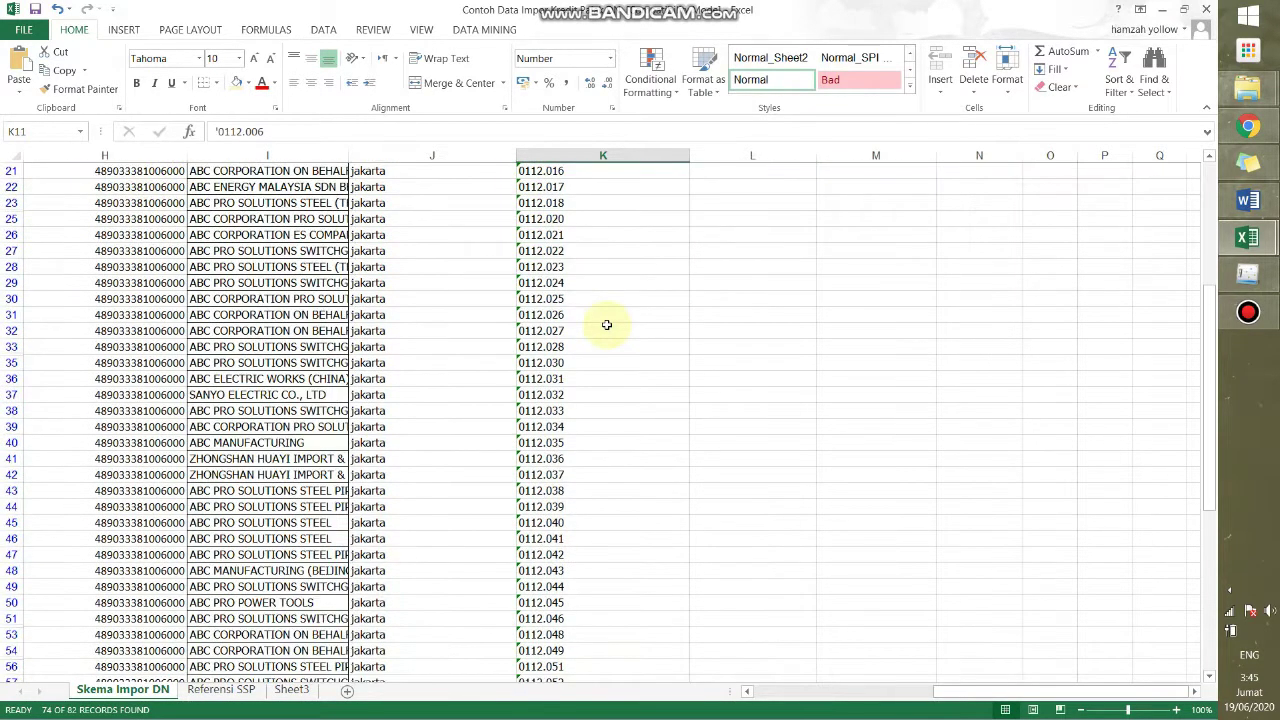
scroll(606, 325, "down", 7)
scroll(606, 300, "up", 13)
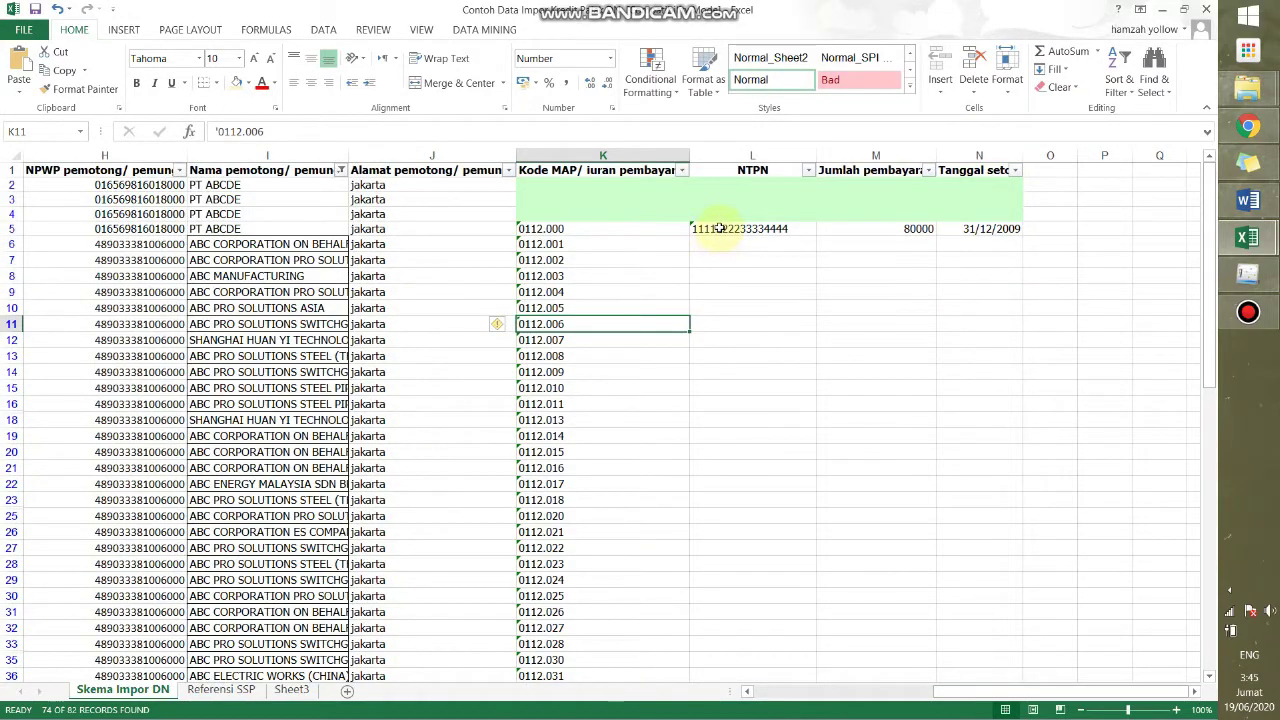
Select L6 as the start of the NTPN entries and reselect all names in the Nama pemotong filter.
left_click(719, 228)
left_click(721, 243)
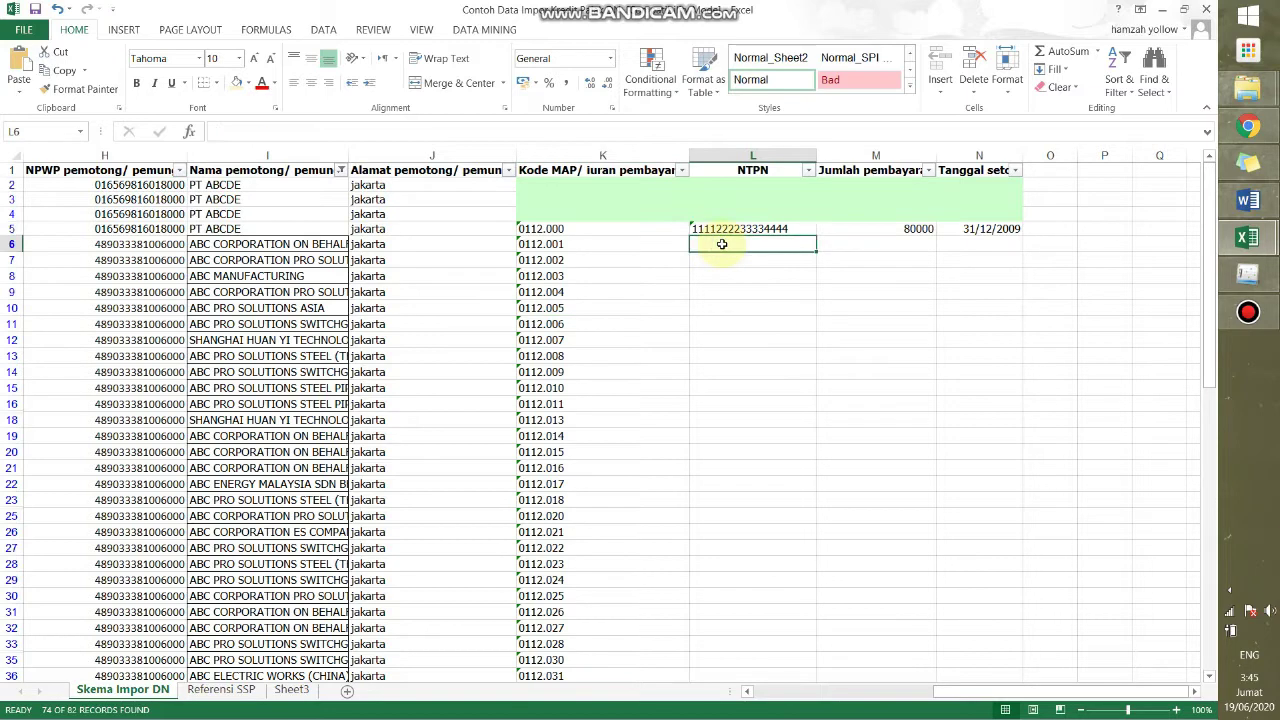
key("alt+Tab")
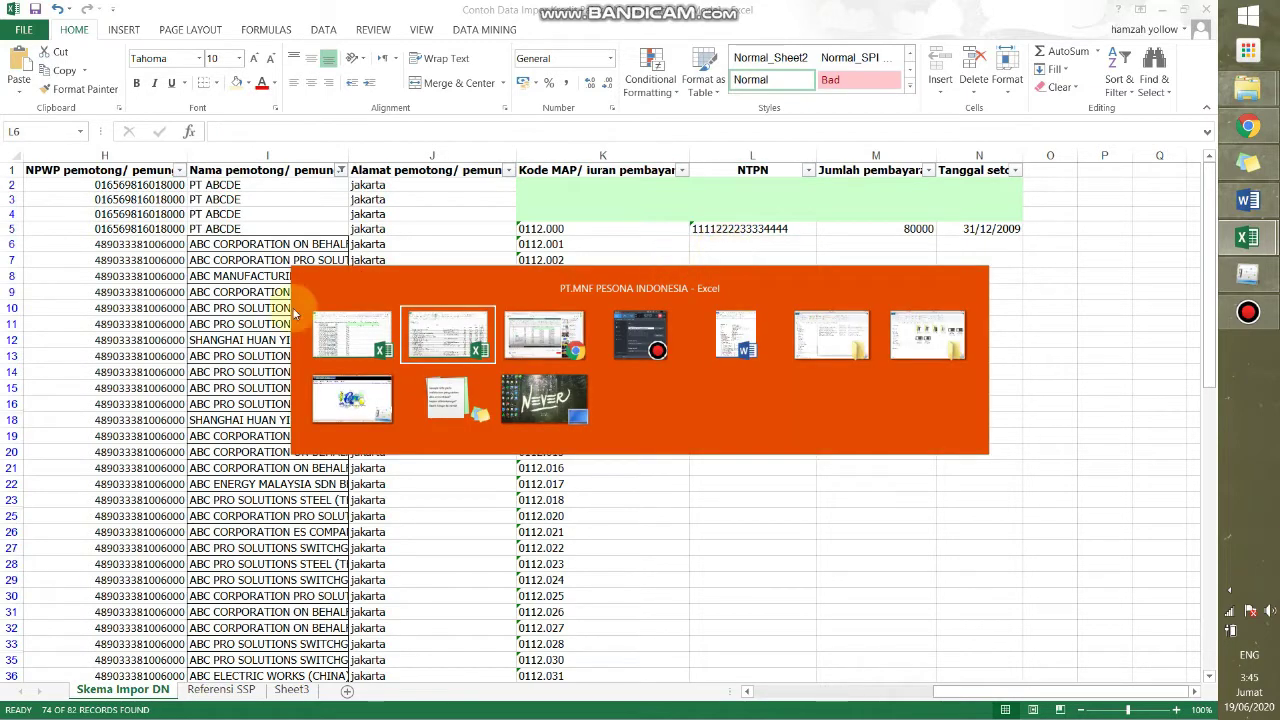
left_click(327, 314)
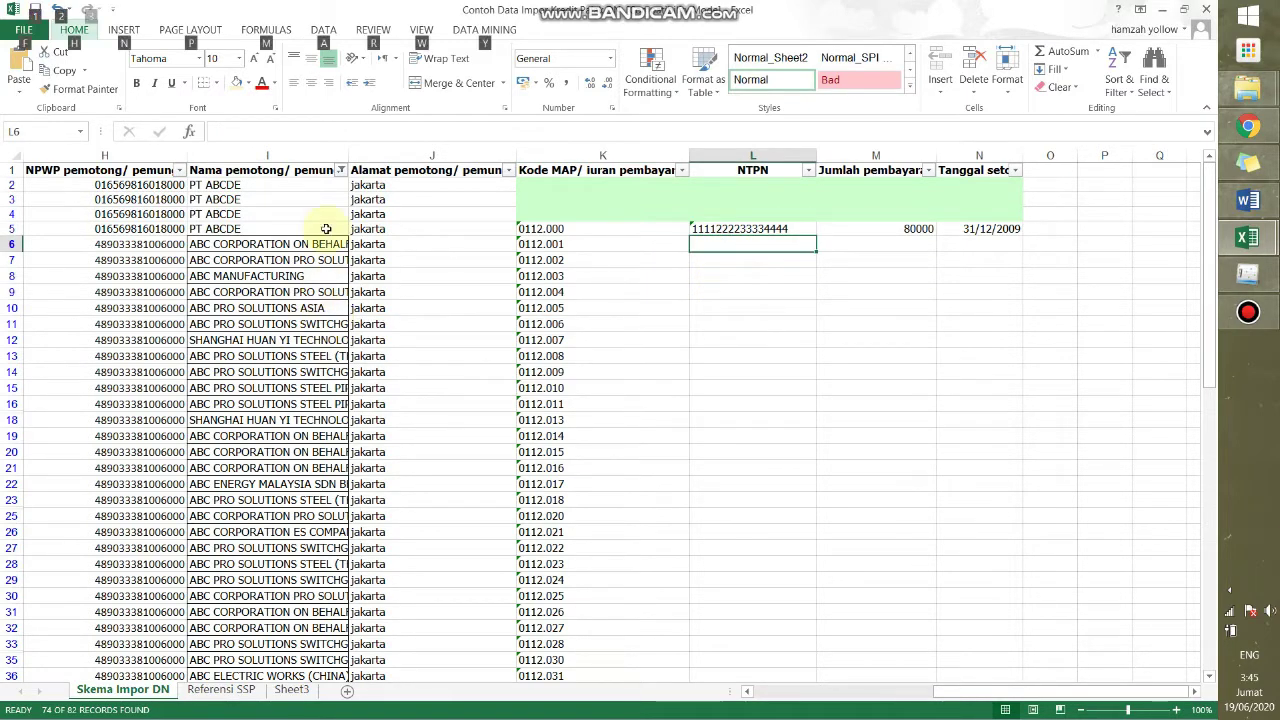
left_click(341, 170)
left_click(172, 334)
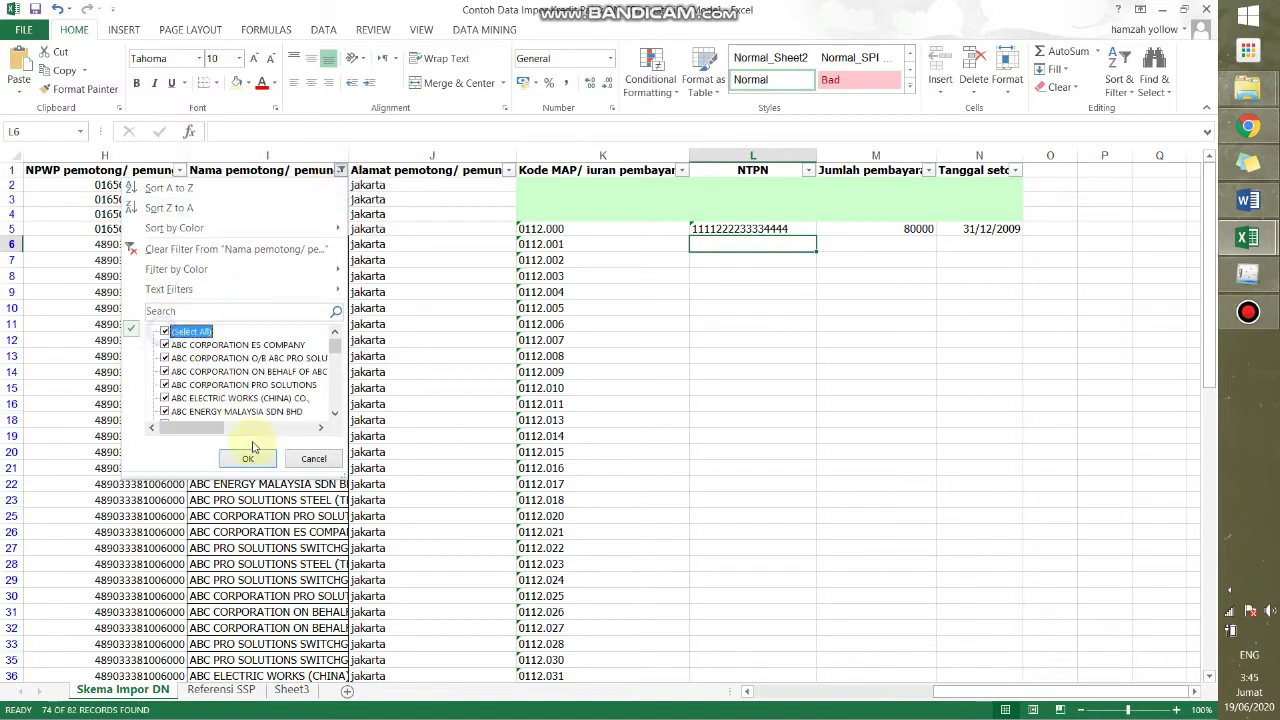
left_click(251, 458)
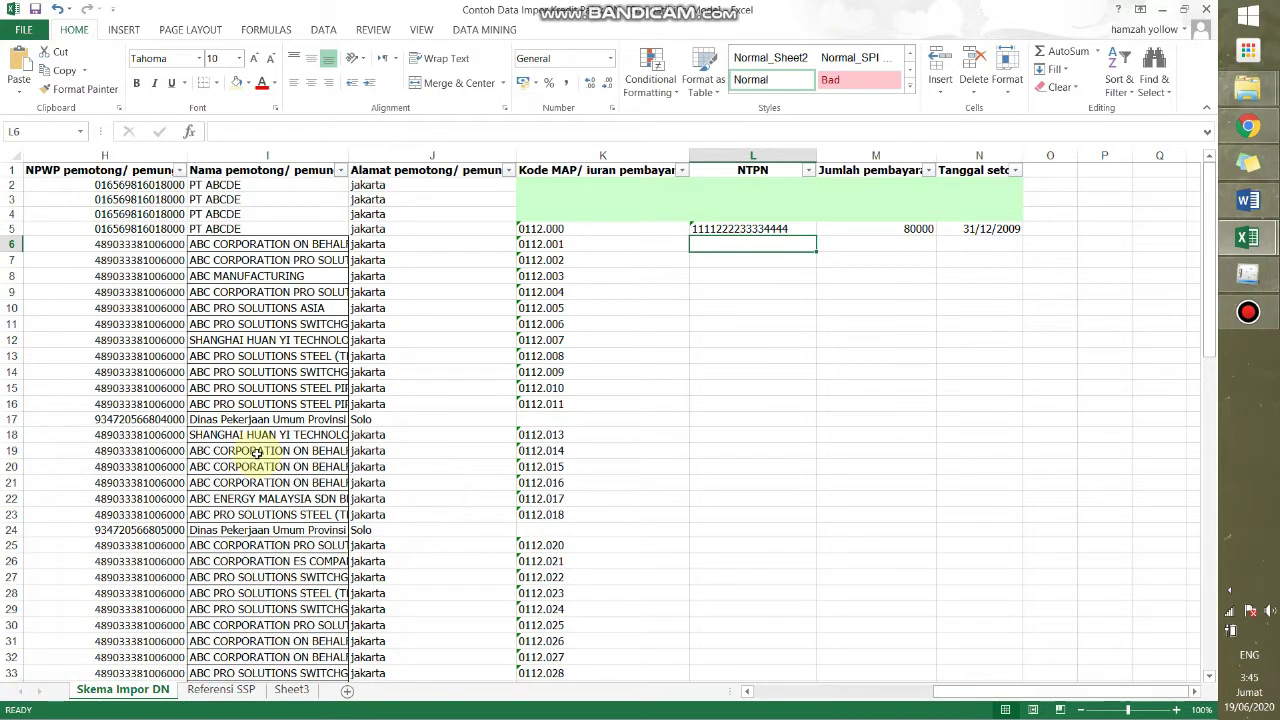
Copy the NTPN numbers from O9 down in the PPh22 sheet of the PT.MNF PESONA INDONESIA workbook, and return to the Skema Impor DN sheet.
key("alt+Tab")
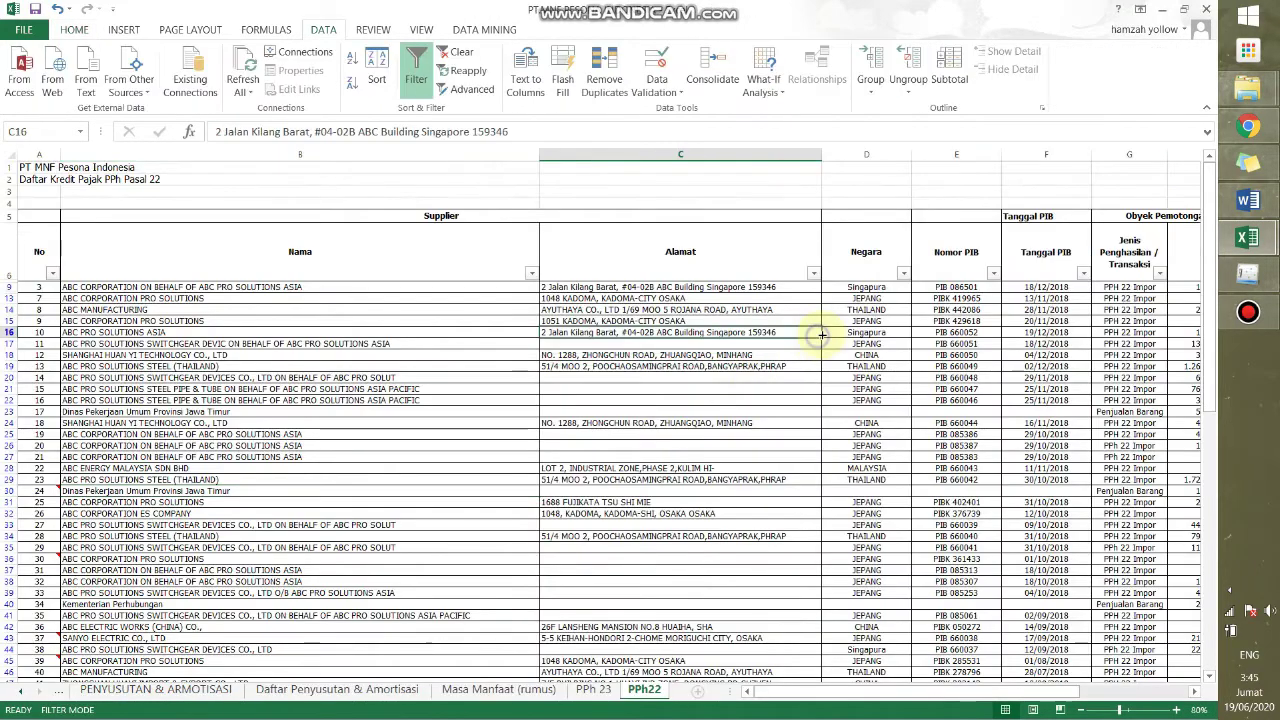
key("Right")
key("Right")
key("Right")
key("Right")
key("Right")
key("Right")
key("Right")
key("Right")
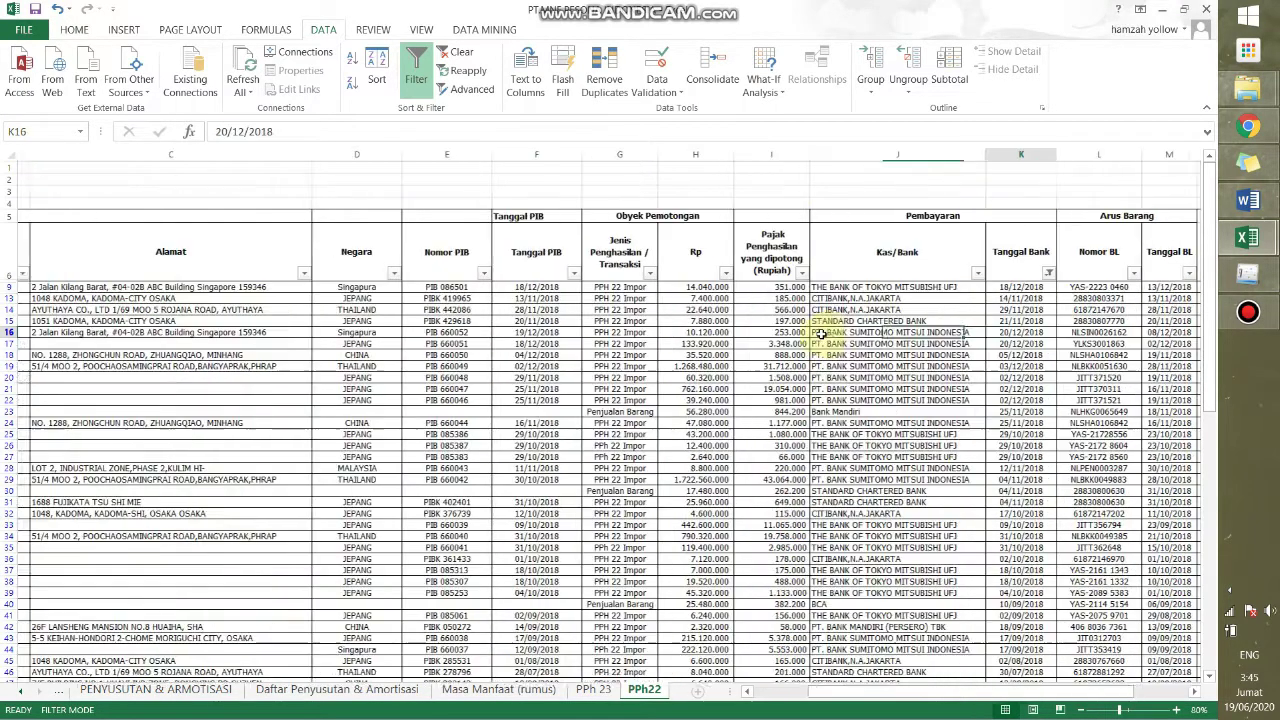
key("Right")
key("Right")
key("Right")
key("Right")
key("Right")
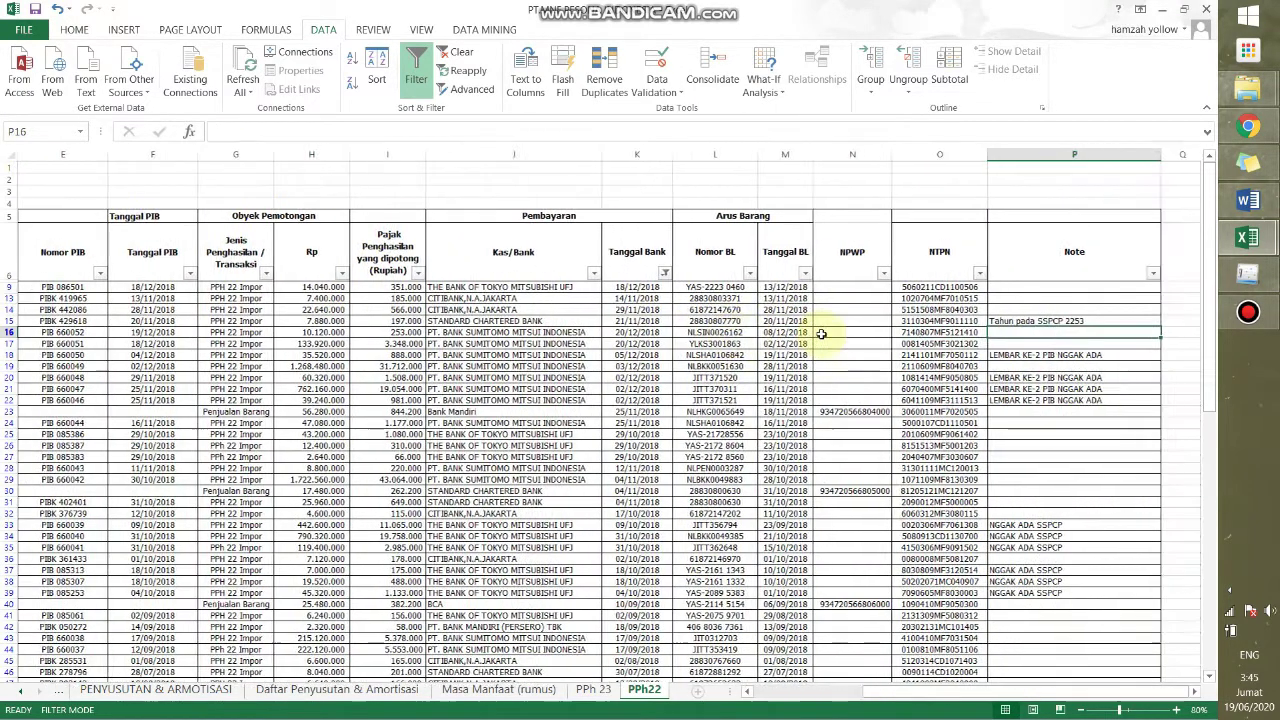
key("Left")
key("Up")
key("Up")
key("Up")
key("Up")
key("ctrl+shift+Down")
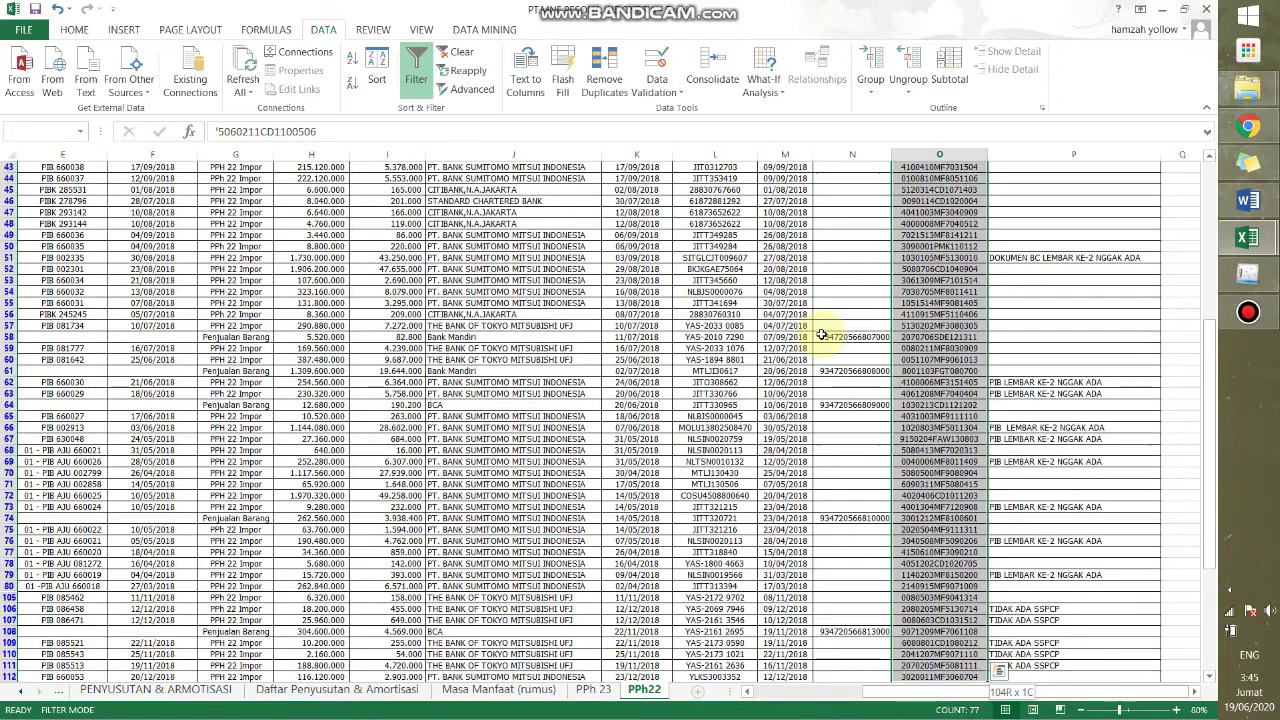
key("ctrl+c")
key("alt+Tab")
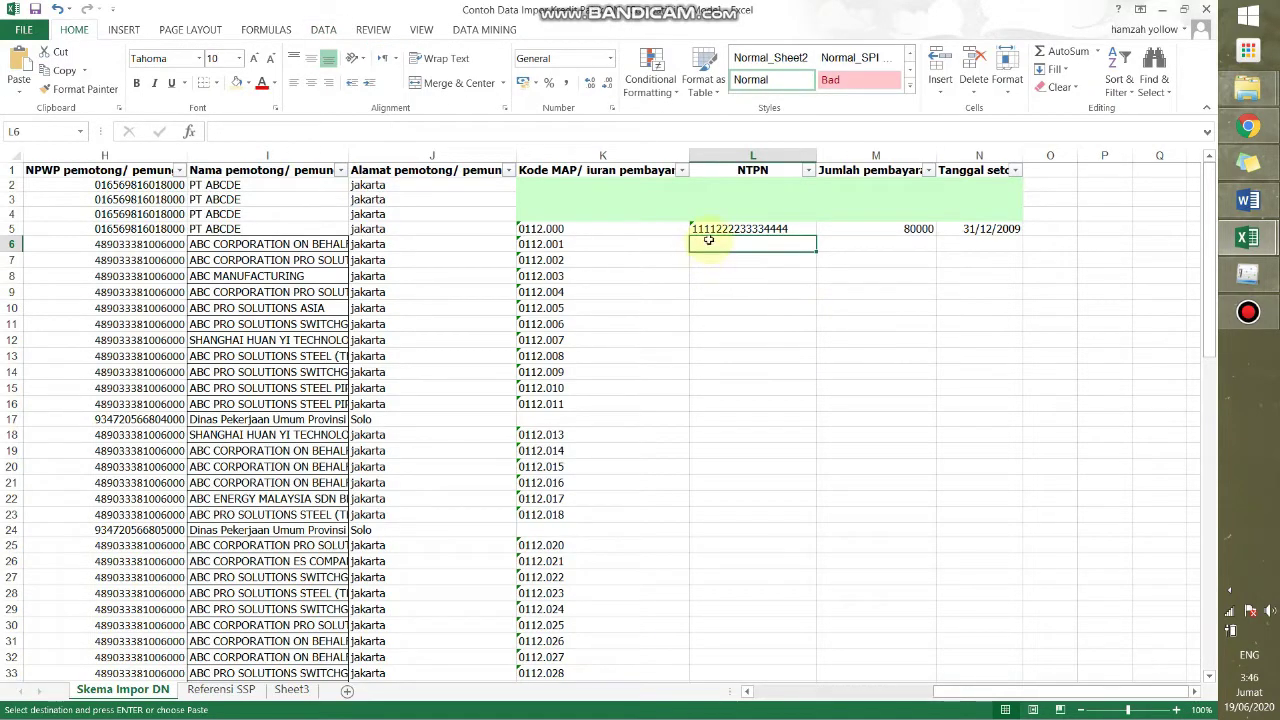
key("ctrl+v")
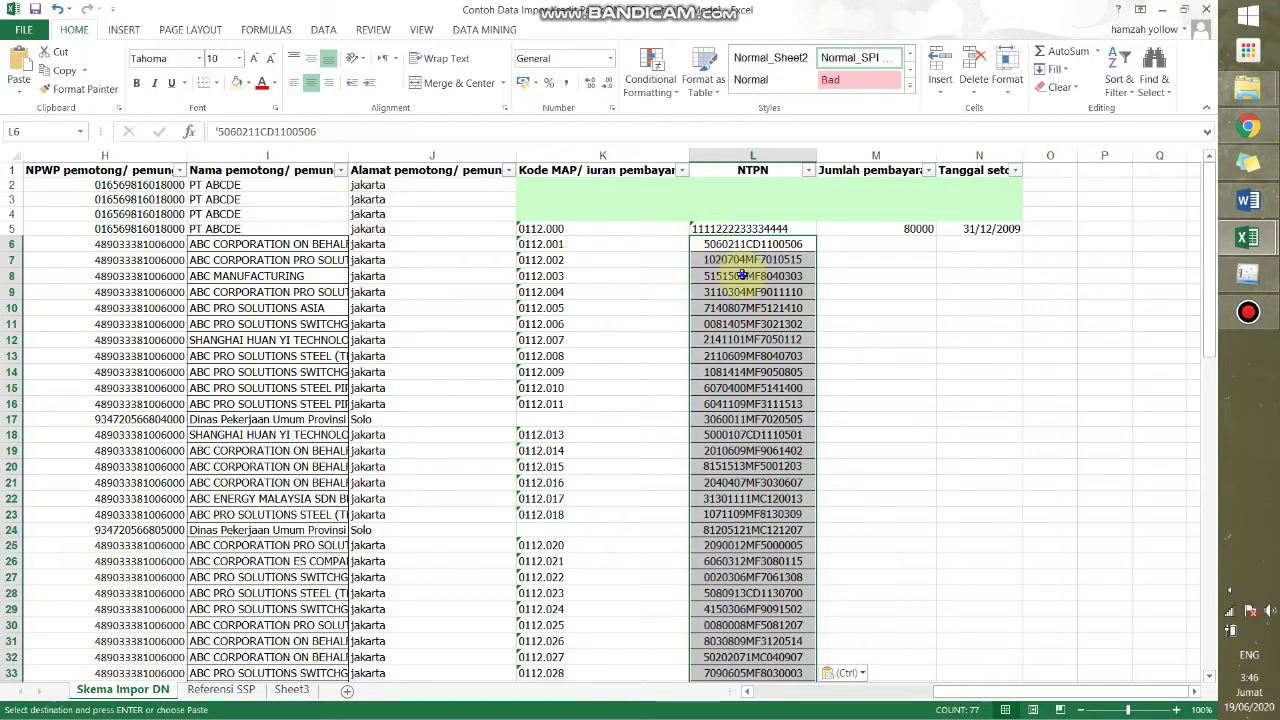
left_click(743, 275)
key("ctrl+z")
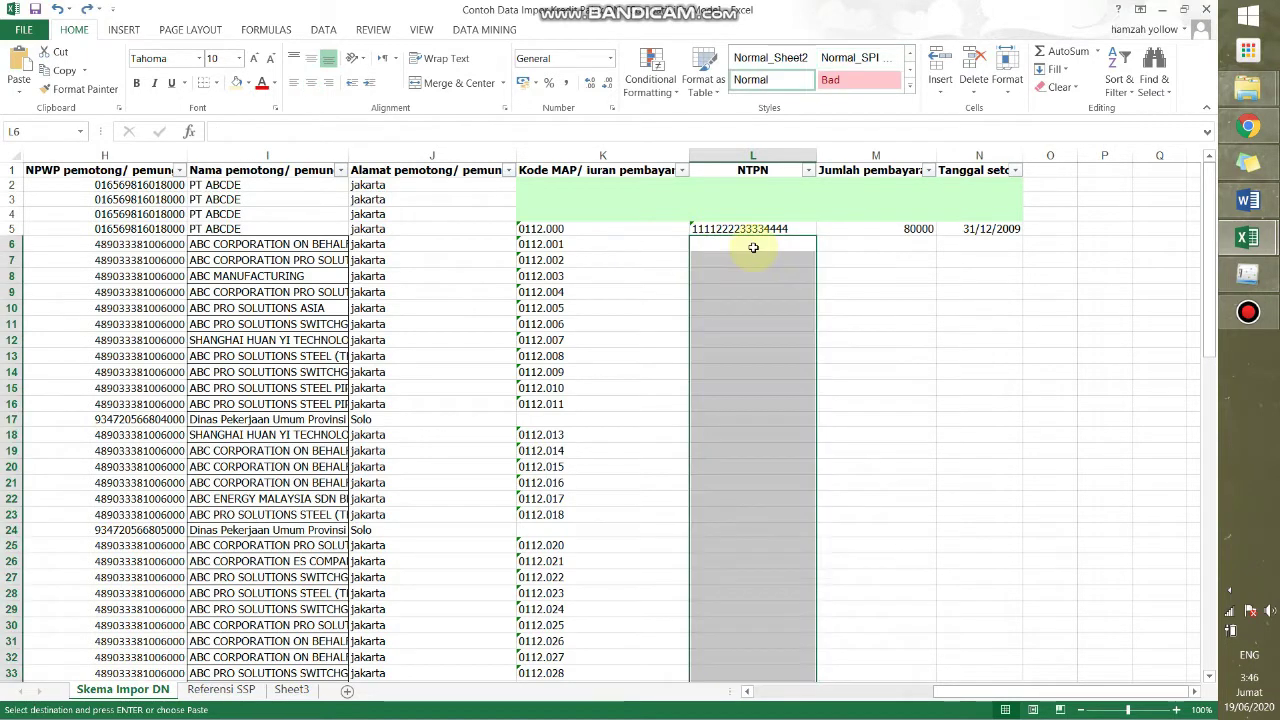
Paste the copied NTPN numbers as values only into the NTPN column starting at L6.
right_click(752, 247)
left_click(809, 319)
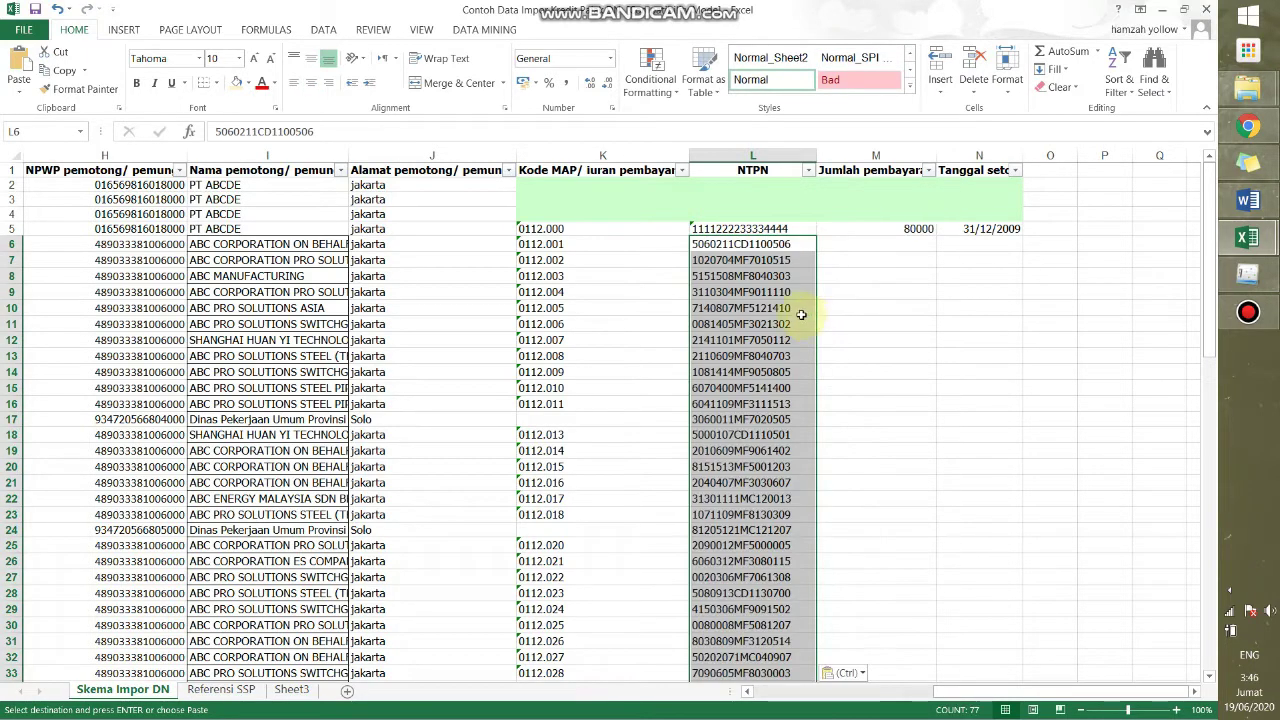
left_click(810, 308)
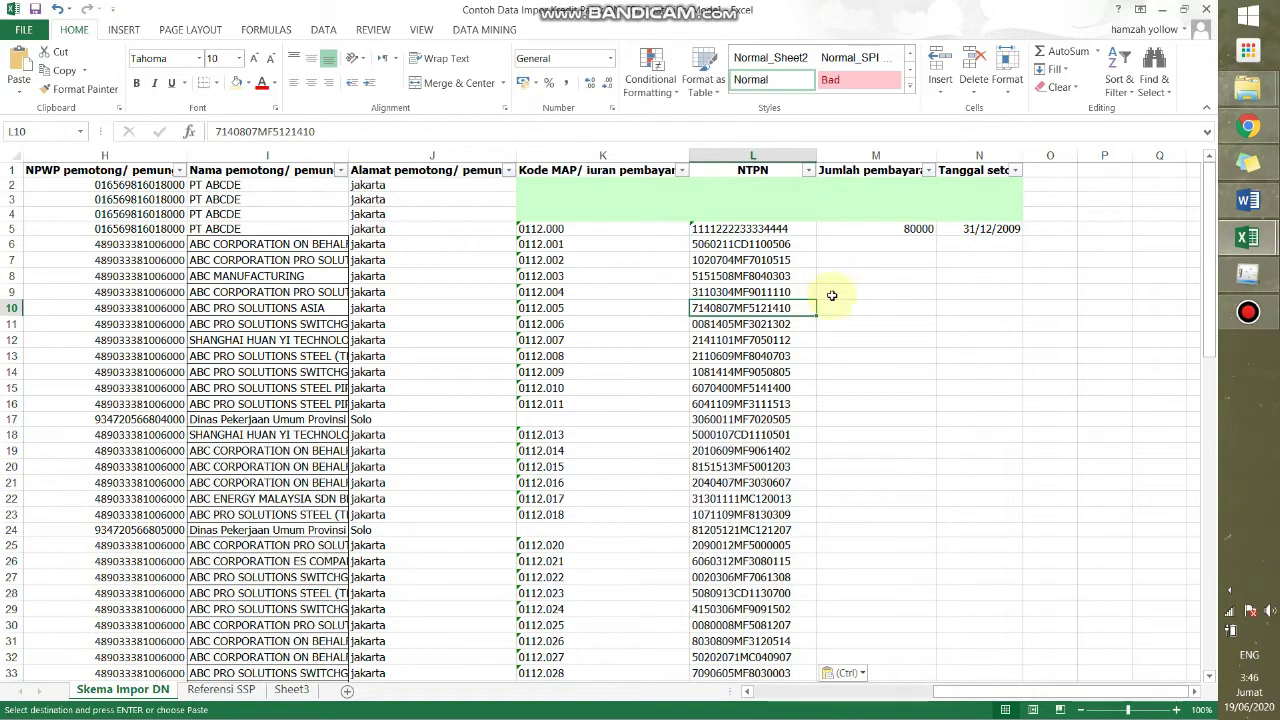
Copy the Pajak Penghasilan yang dipotong amounts from I9 down in the PPh22 sheet of the PT.MNF PESONA INDONESIA workbook.
left_click(875, 244)
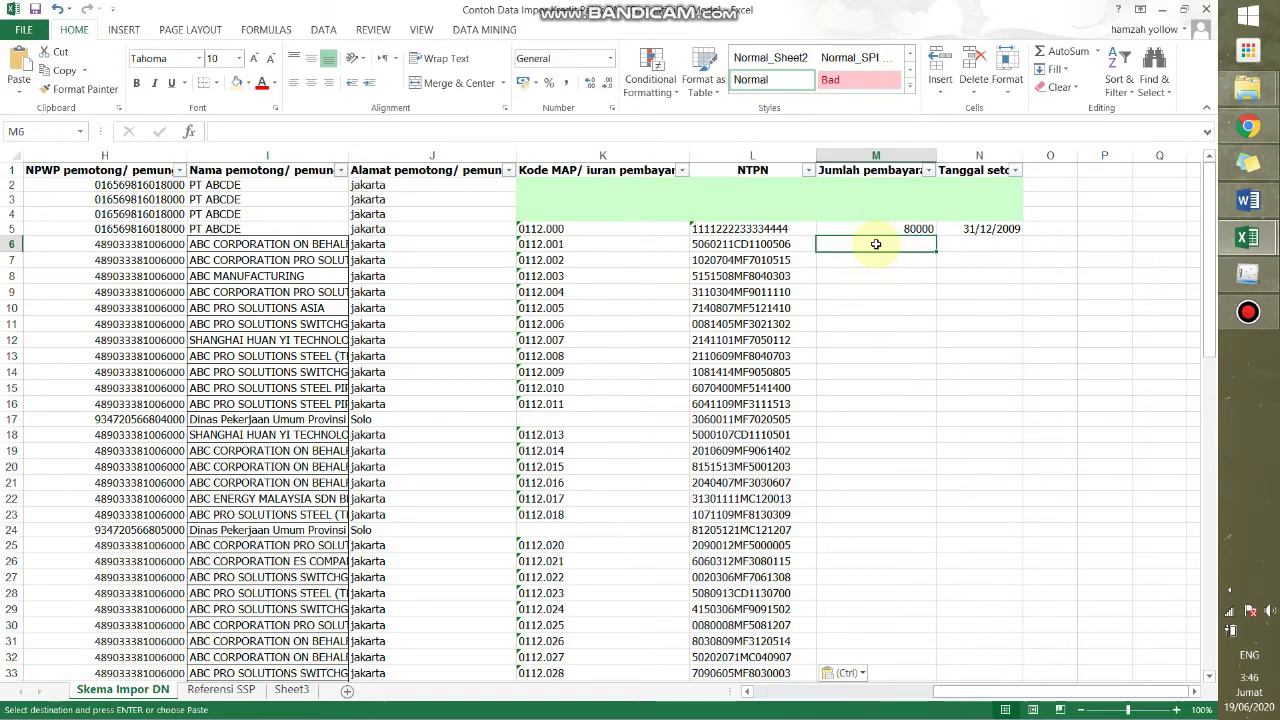
key("alt+Tab")
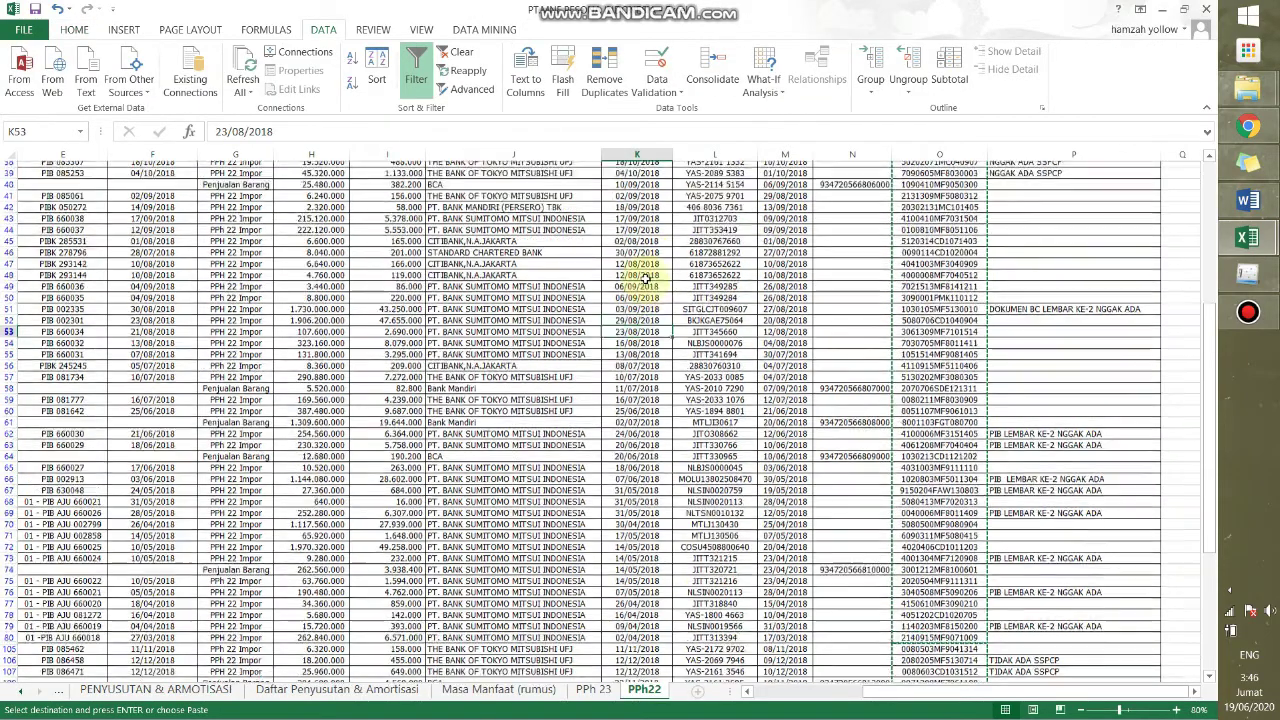
scroll(645, 280, "up", 12)
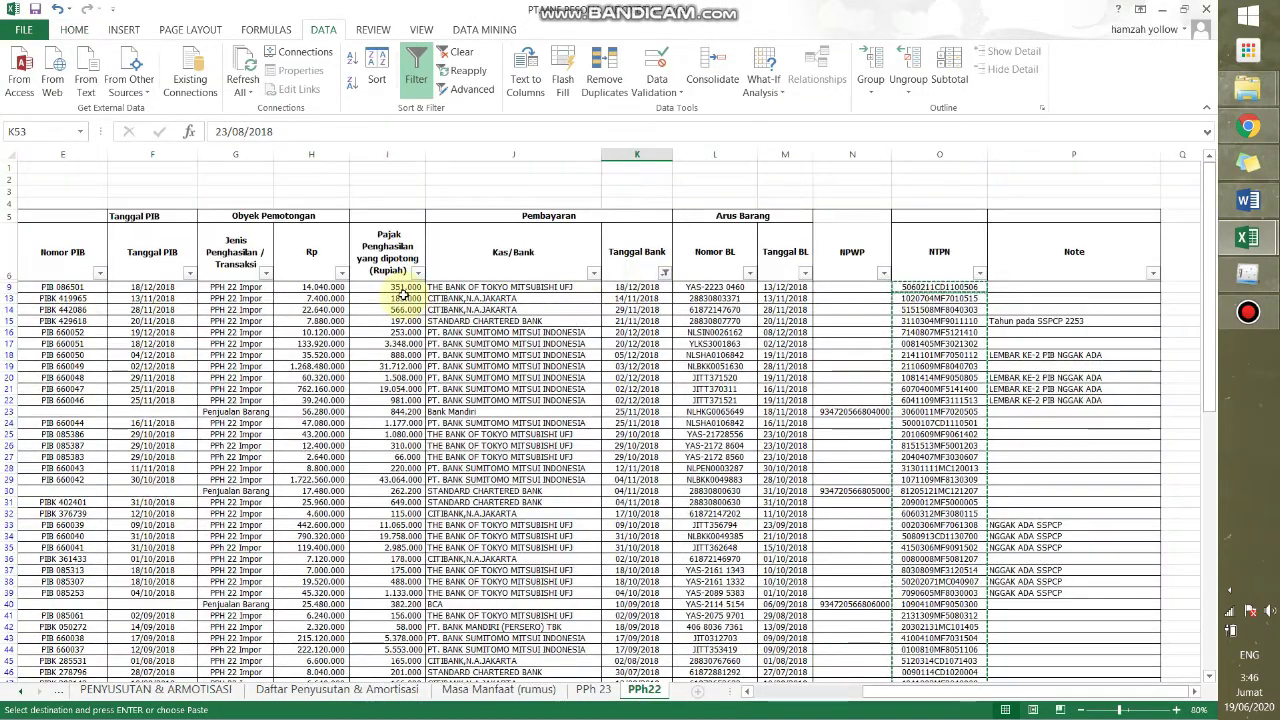
left_click(552, 188)
key("Escape")
left_click(550, 333)
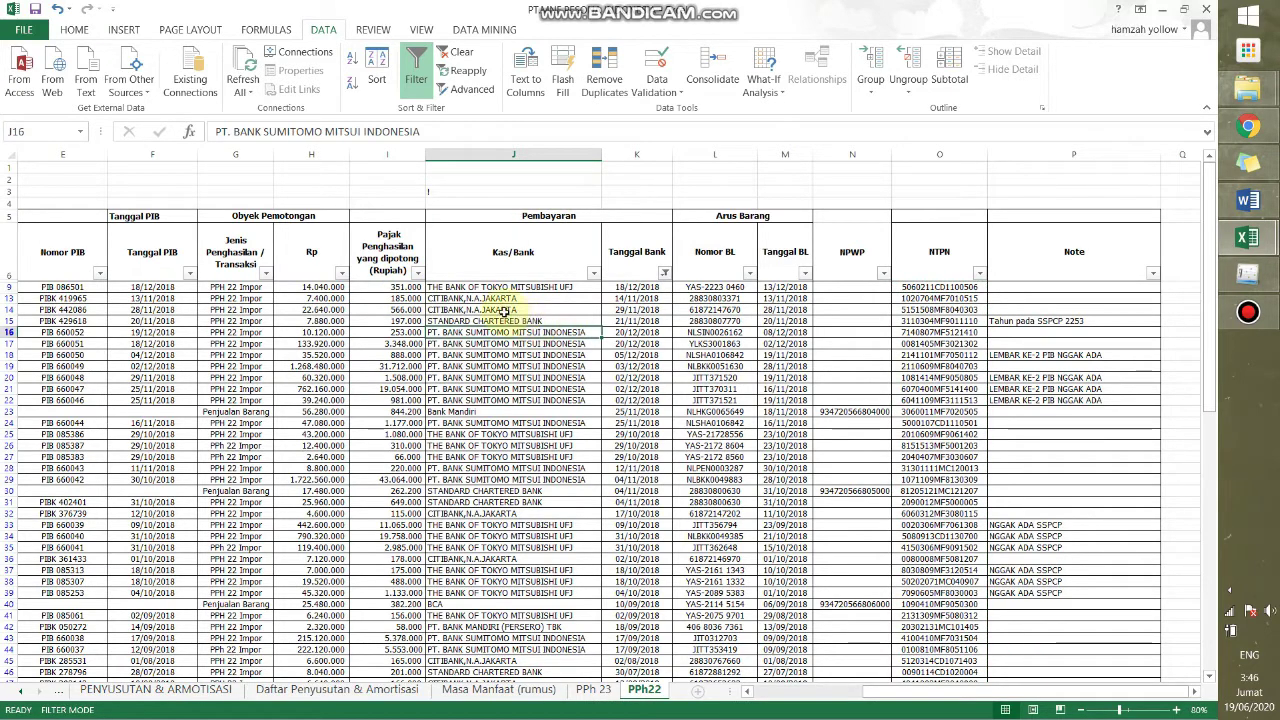
left_click(505, 311)
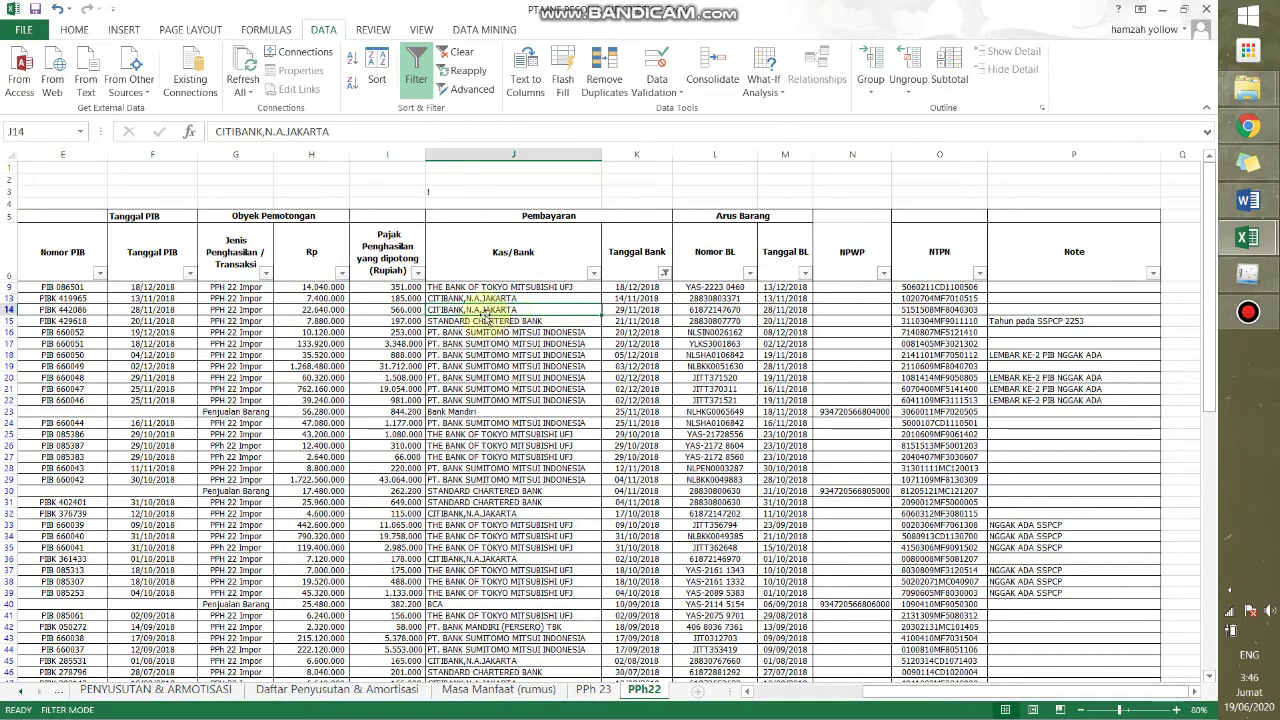
left_click(383, 288)
key("ctrl+shift+Down")
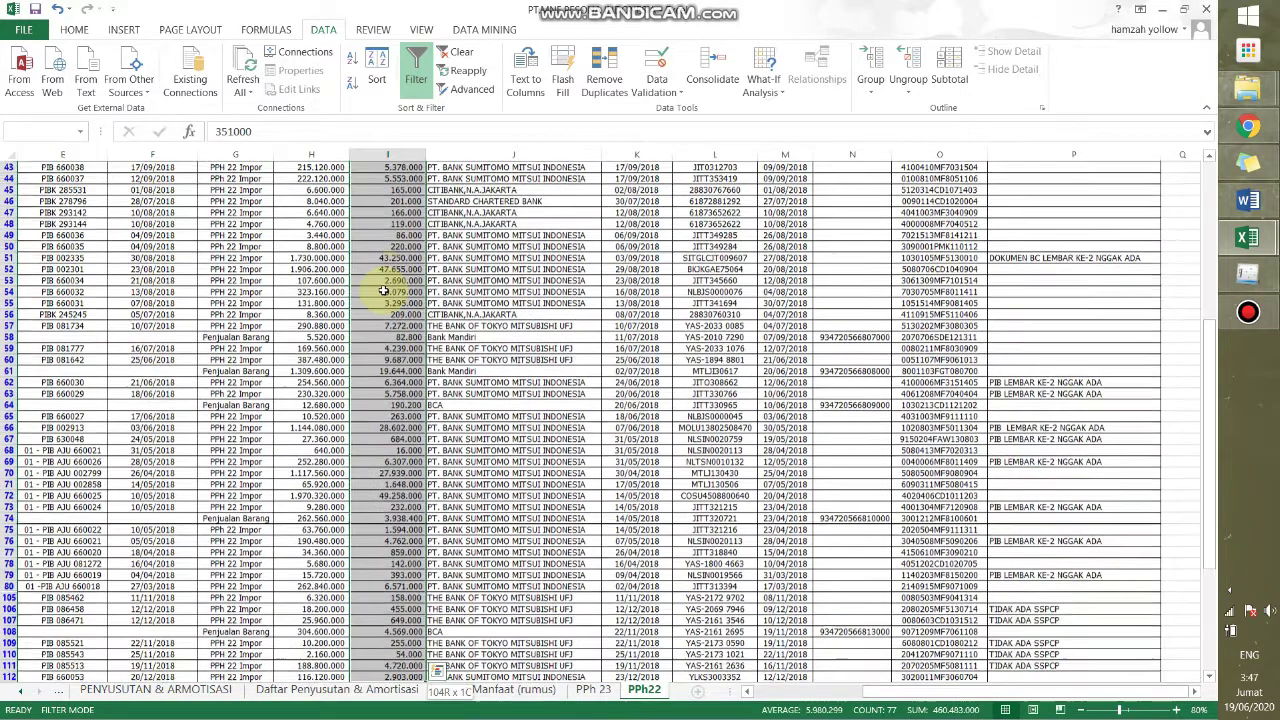
key("ctrl+c")
Return to the Skema Impor DN sheet and paste the copied amounts as values only into Jumlah pembayaran starting at M6.
key("alt+Tab")
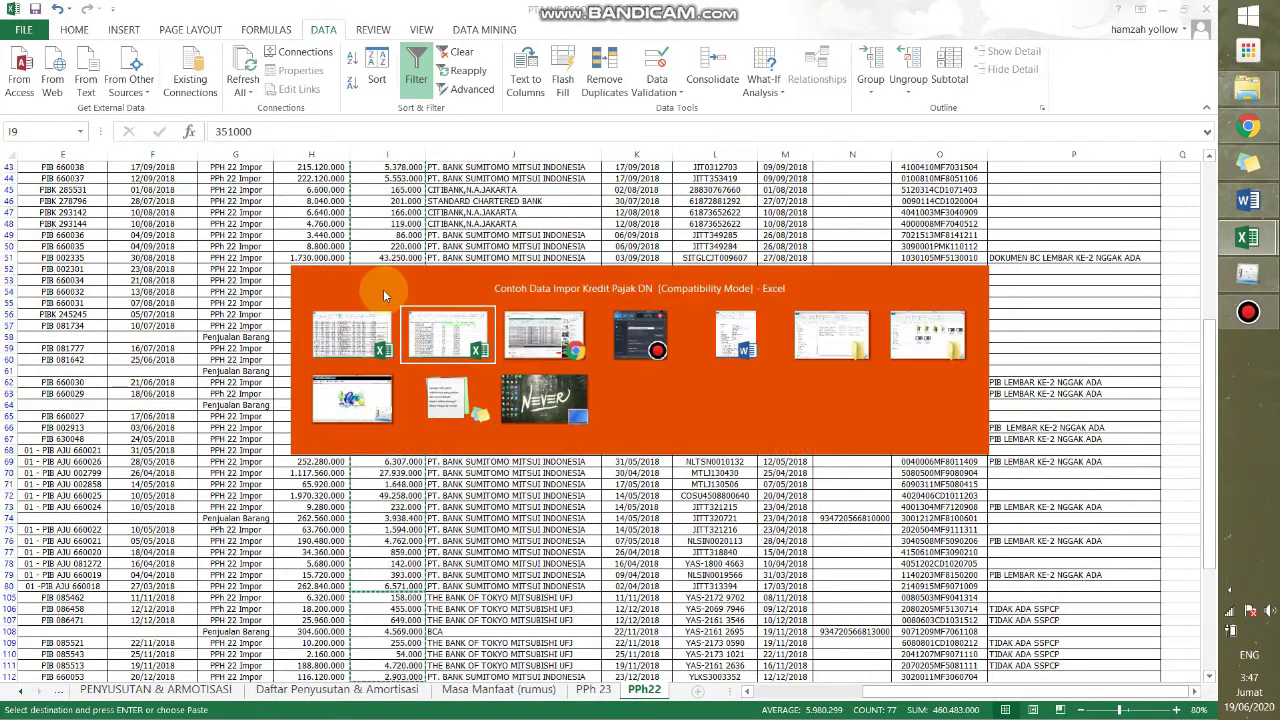
left_click(862, 242)
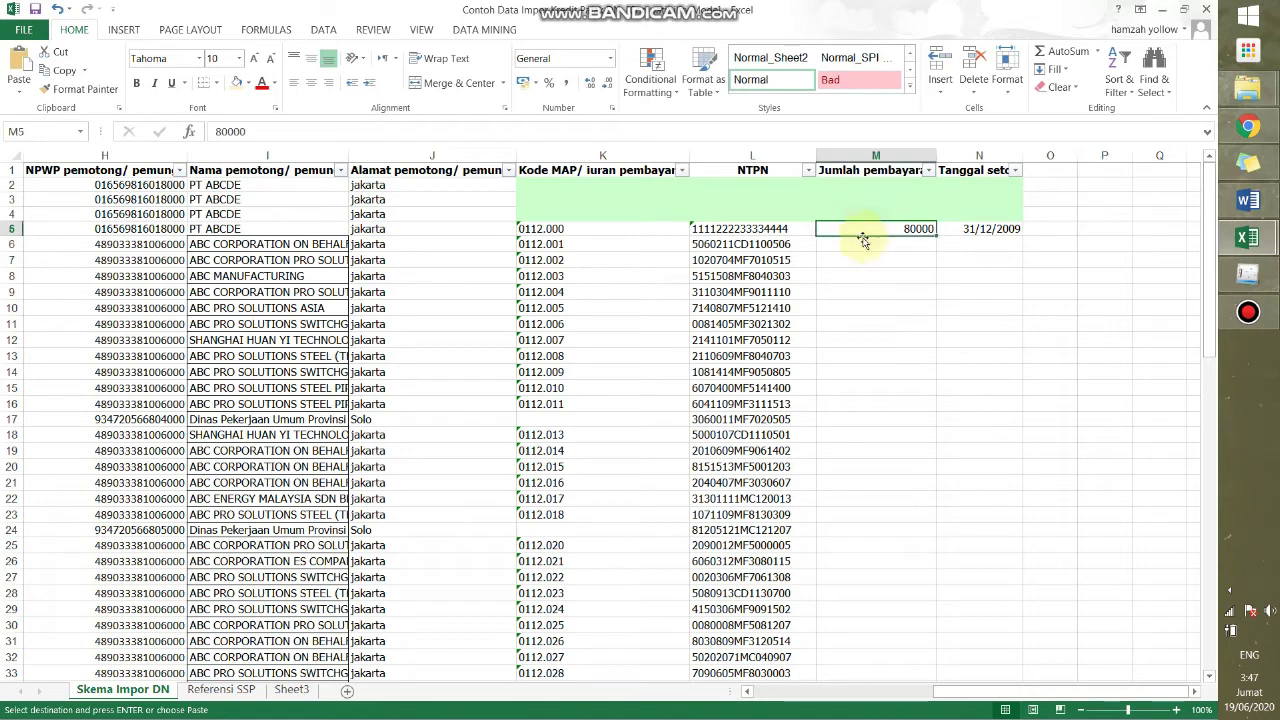
right_click(867, 248)
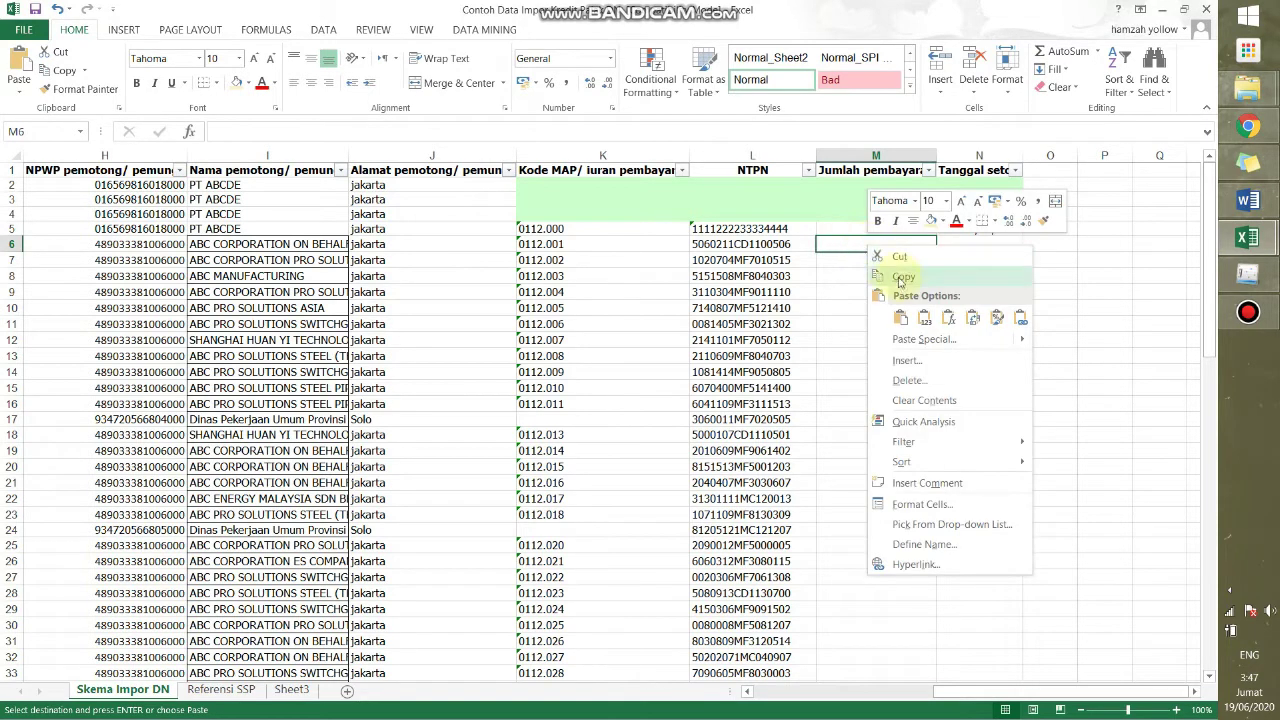
left_click(925, 319)
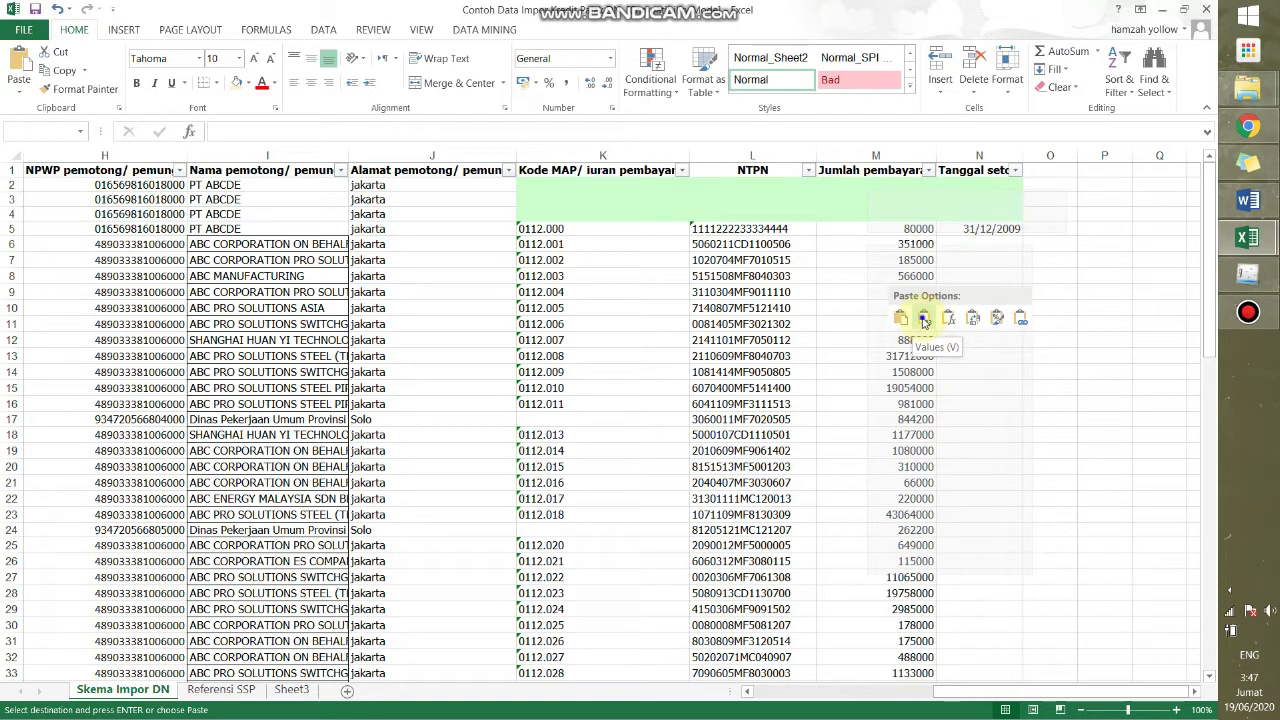
Copy the Tanggal Bank dates from K9 down in the PPh22 sheet for the deposit date column starting at N6.
left_click(968, 250)
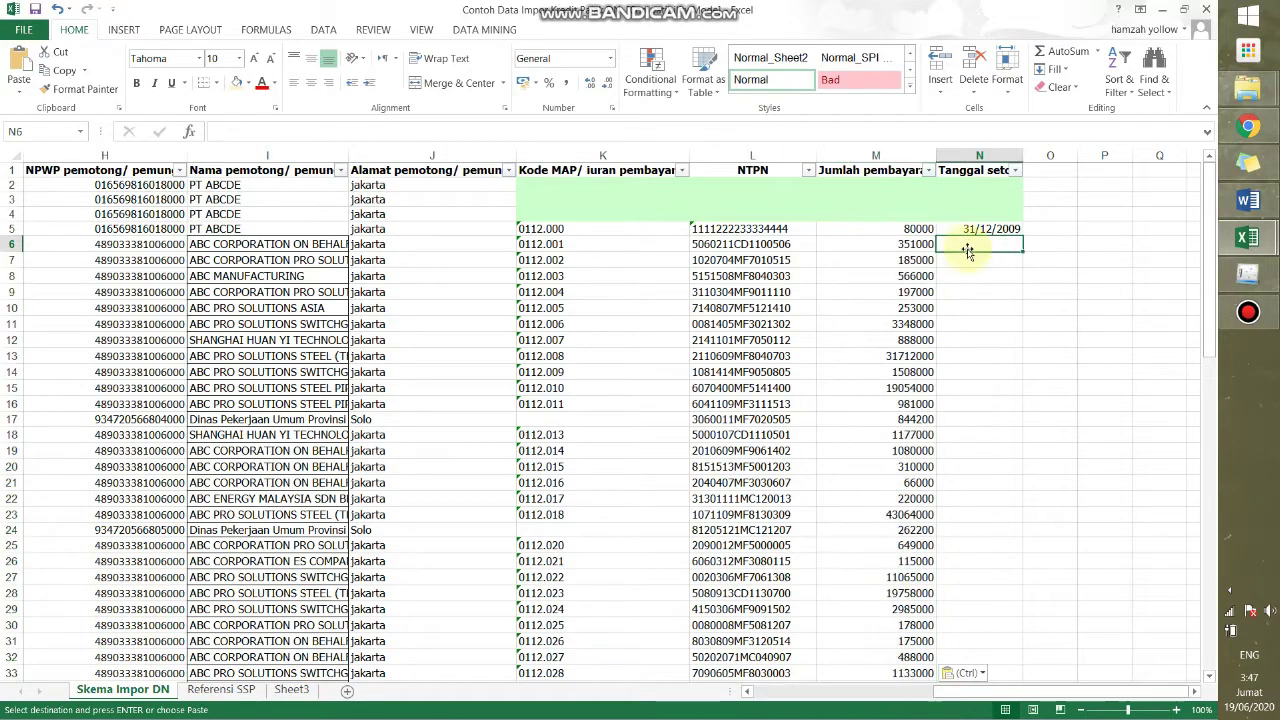
key("alt+Tab")
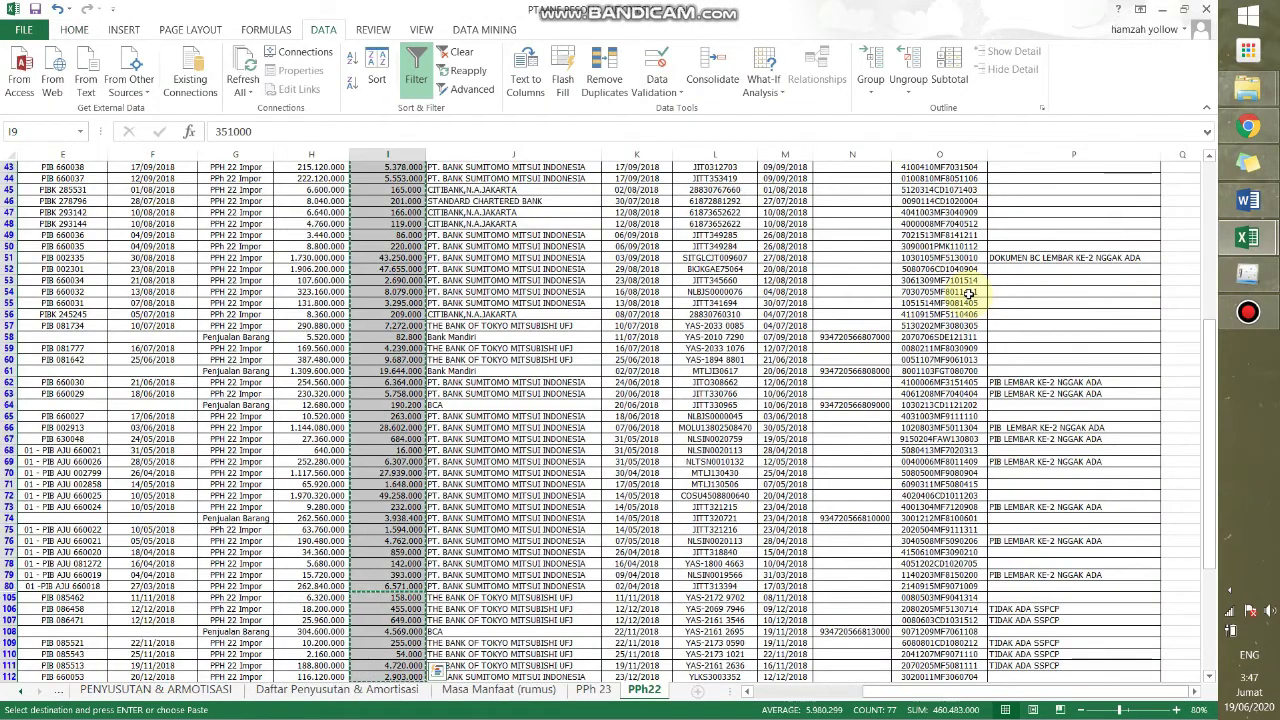
scroll(968, 300, "up", 10)
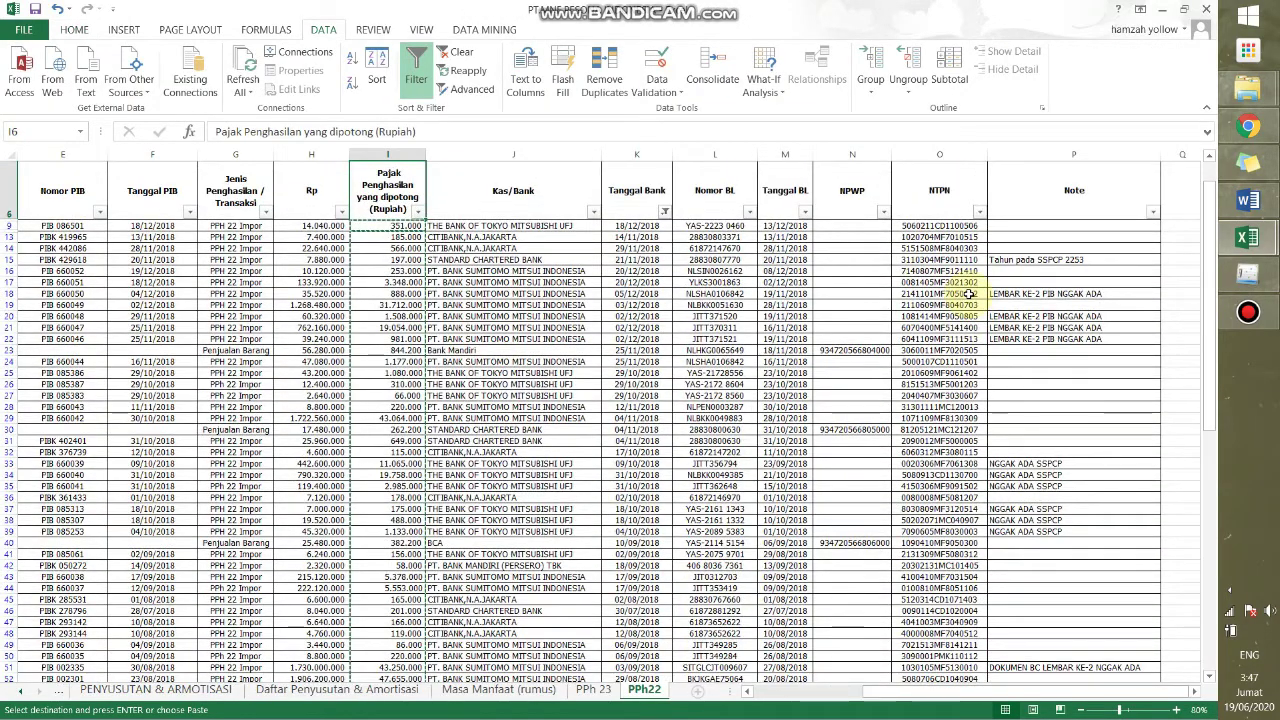
key("Right")
key("Right")
key("Down")
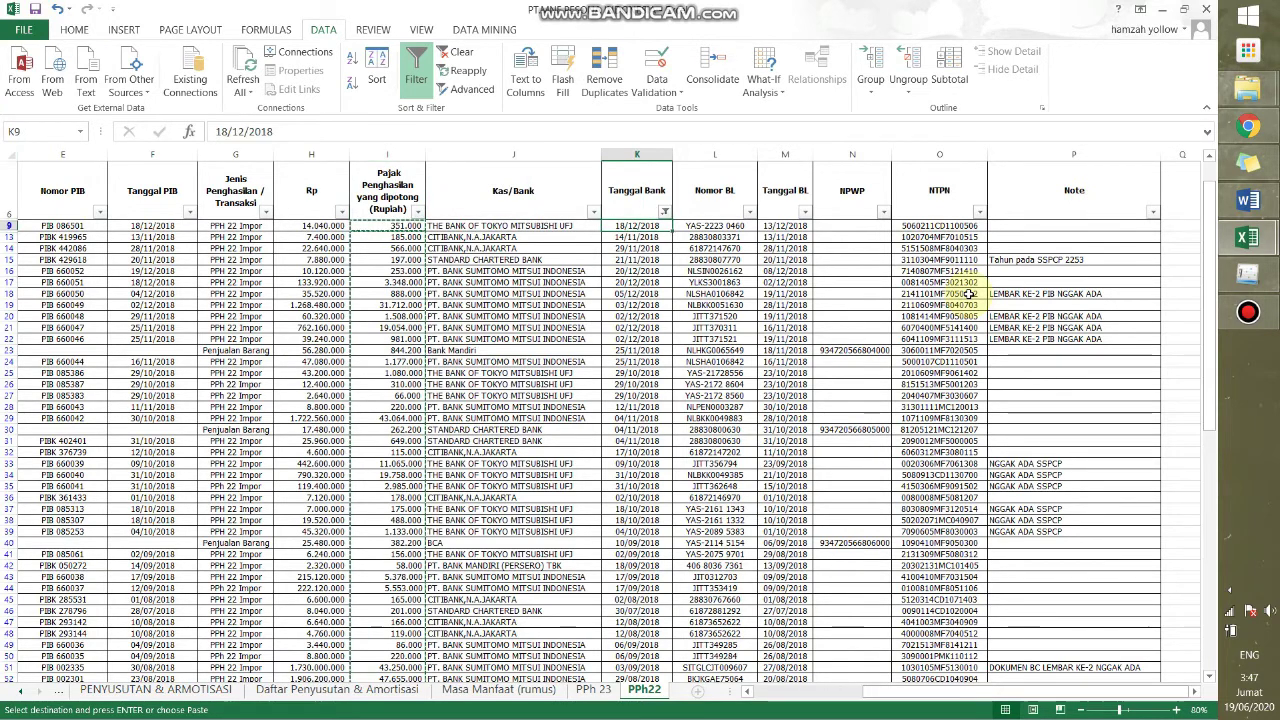
key("ctrl+shift+Down")
key("ctrl+c")
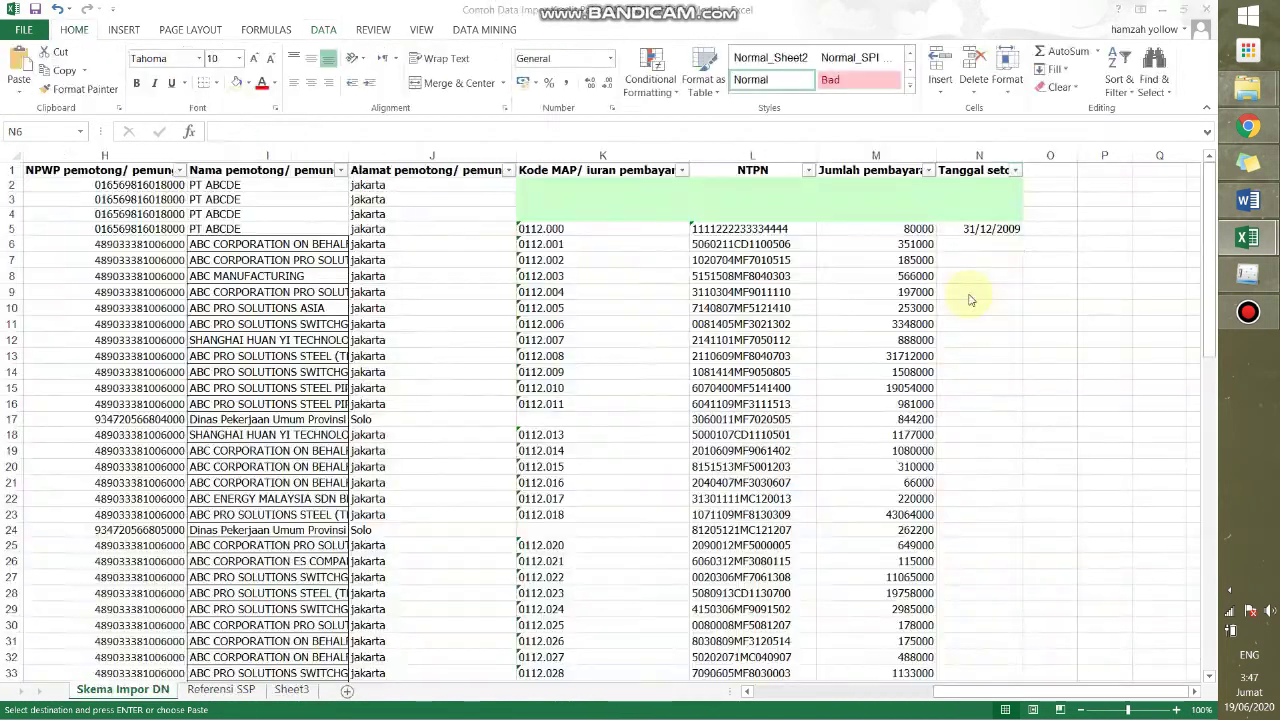
Return to the Skema Impor DN sheet and paste the copied dates into the Tanggal setor column starting at N6.
key("alt+Tab")
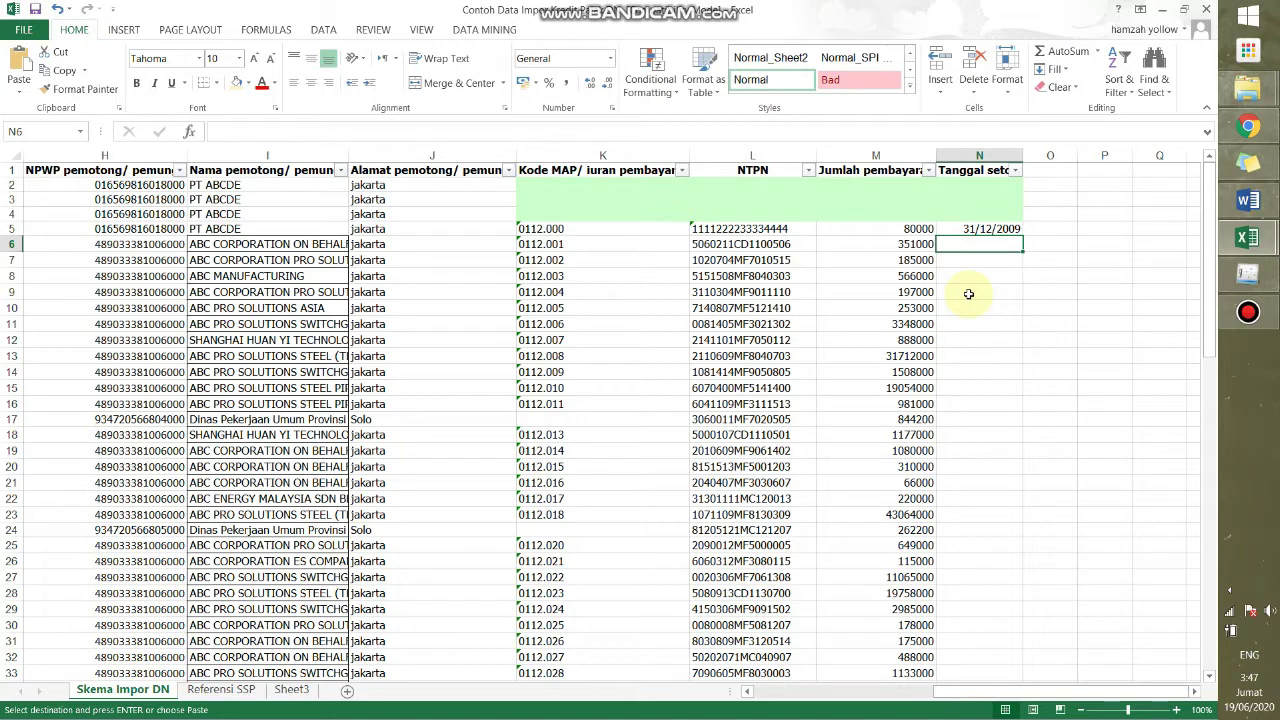
key("ctrl+v")
key("Left")
key("Left")
key("Left")
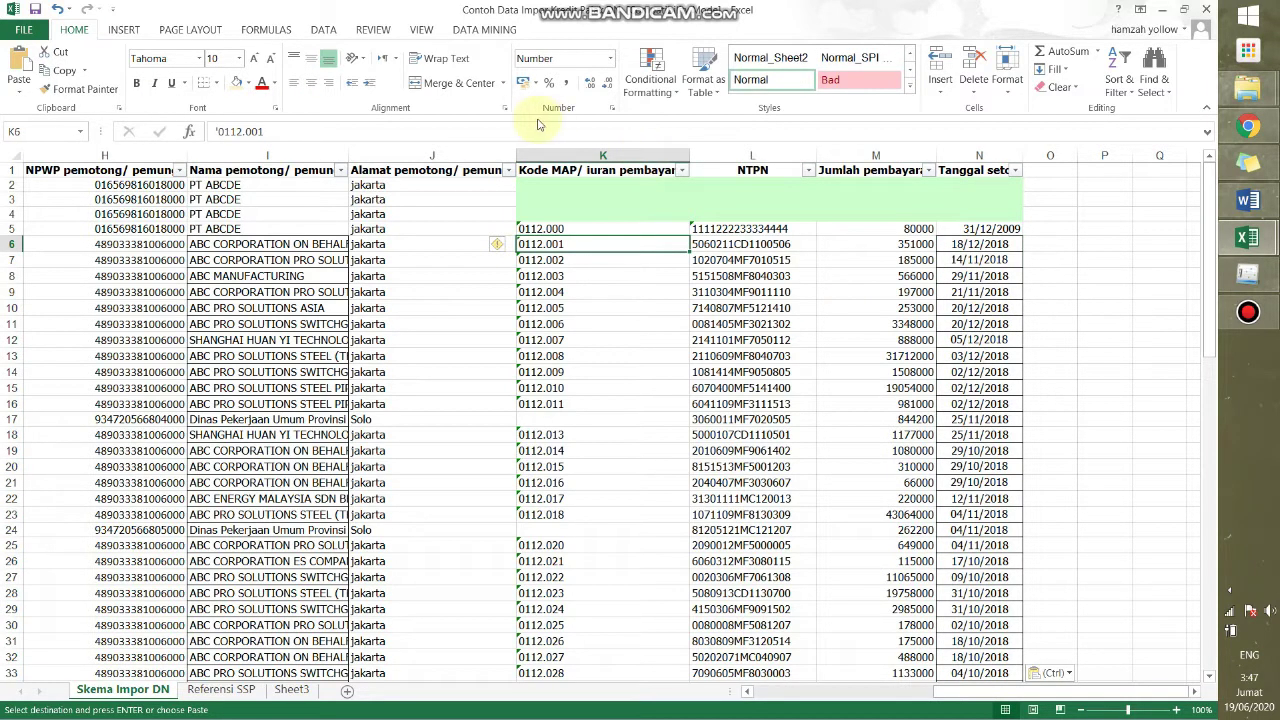
Filter Nama pemotong to only Dinas Pekerjaan Umum Provinsi, Kementerian Pekerjaan Umum, Kementerian Perhubungan and Kementerian Perindustrian.
left_click(344, 177)
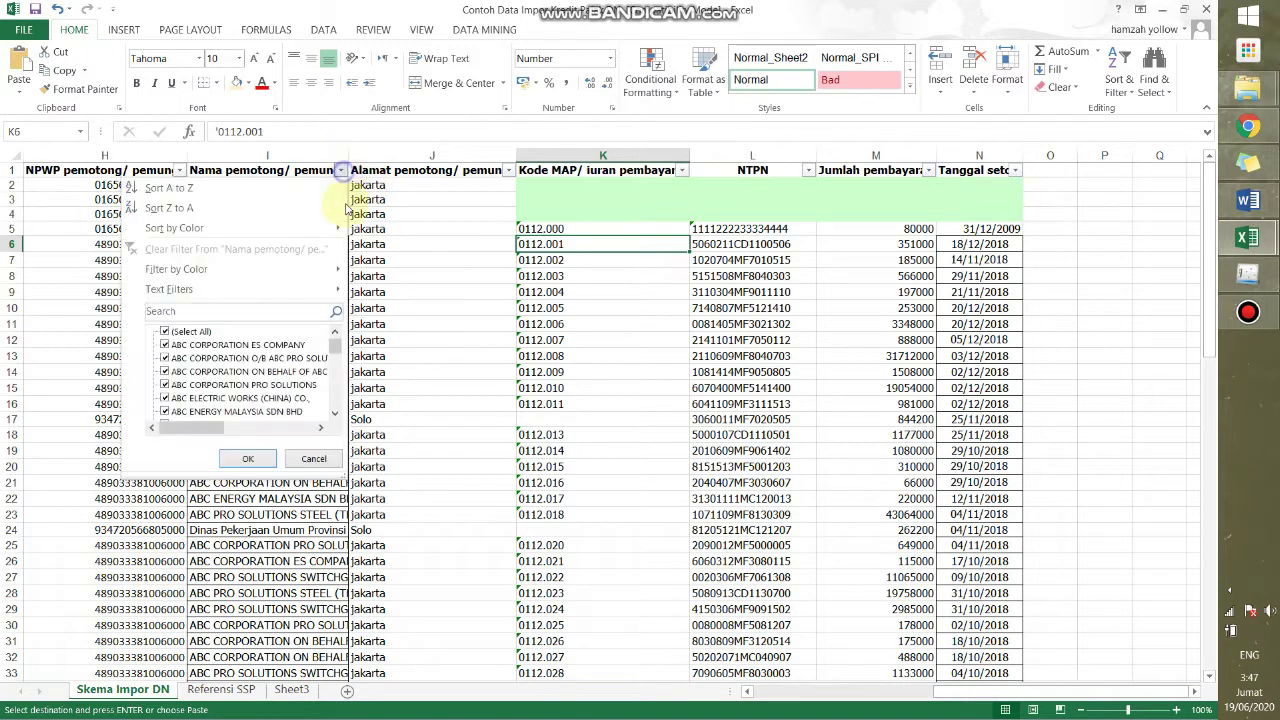
scroll(336, 413, "down", 2)
scroll(336, 413, "down", 4)
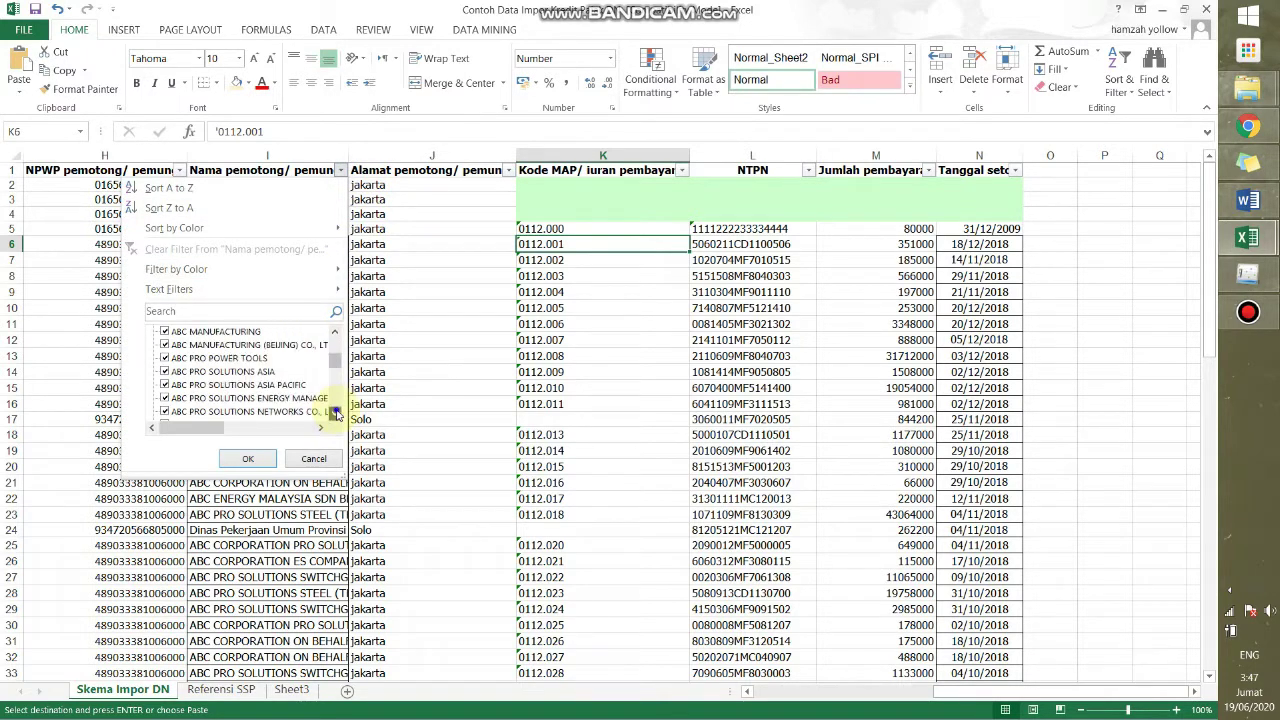
scroll(336, 413, "down", 2)
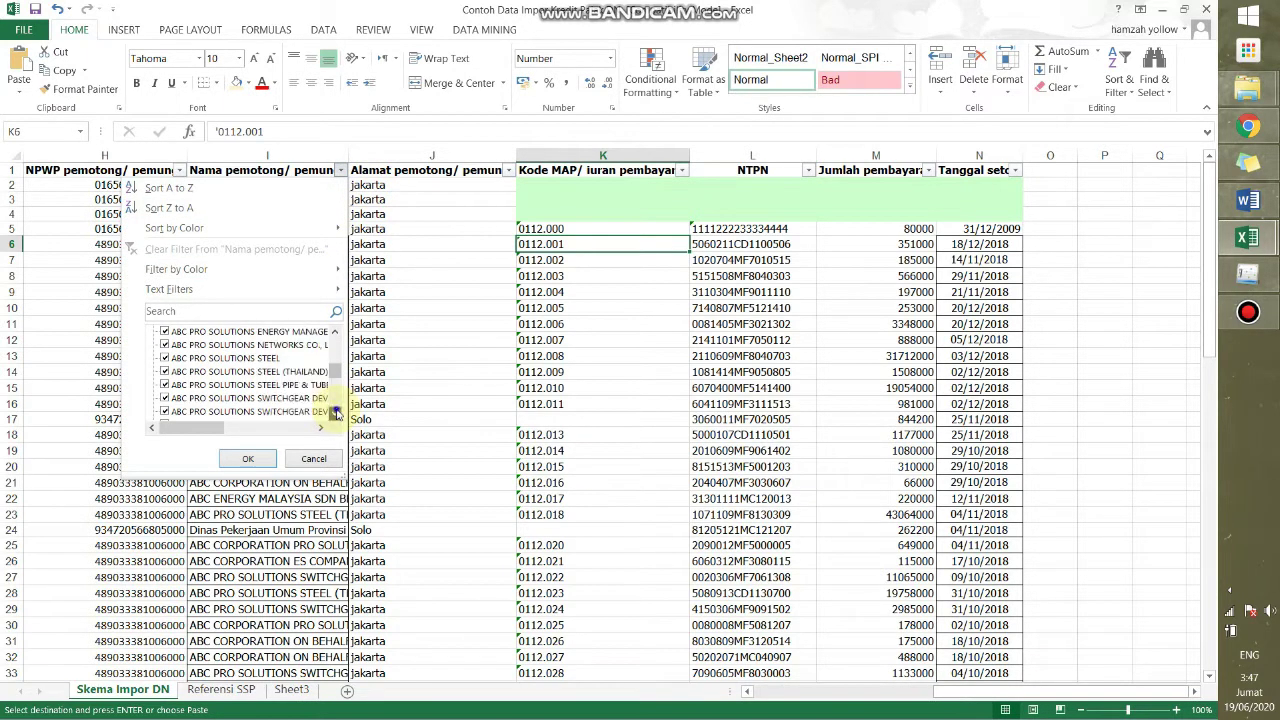
scroll(336, 413, "down", 1)
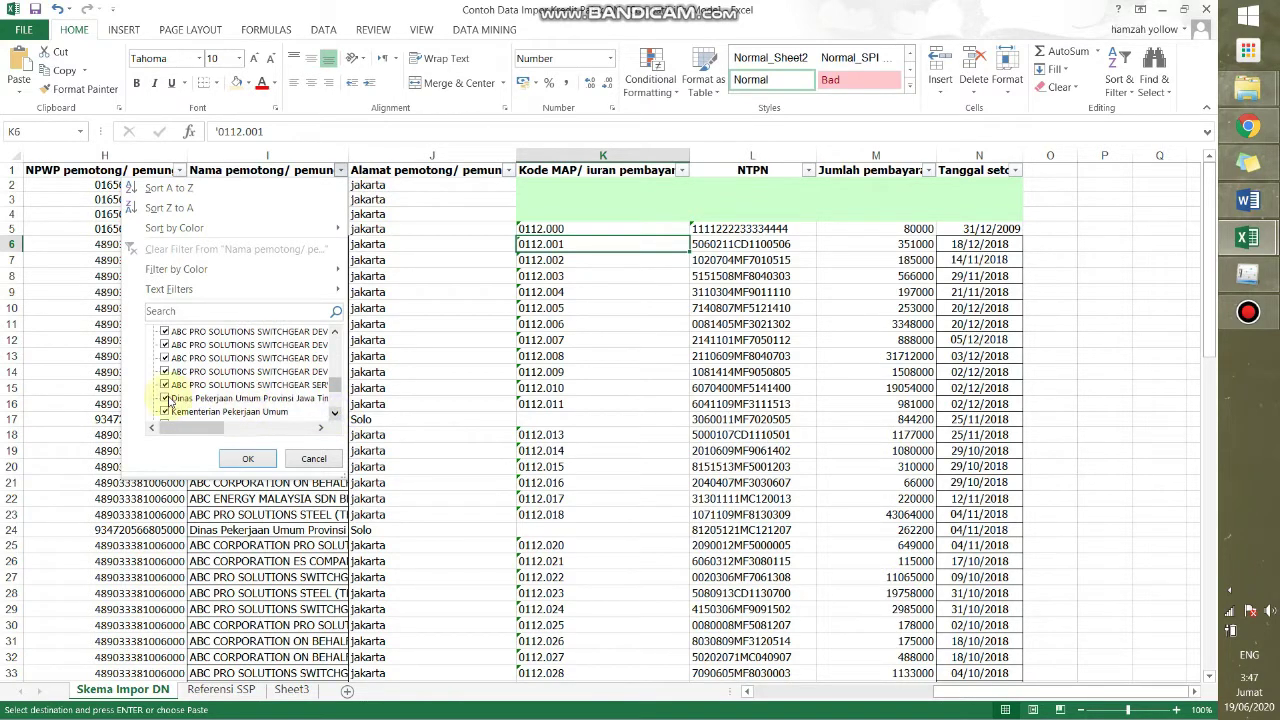
scroll(333, 334, "up", 10)
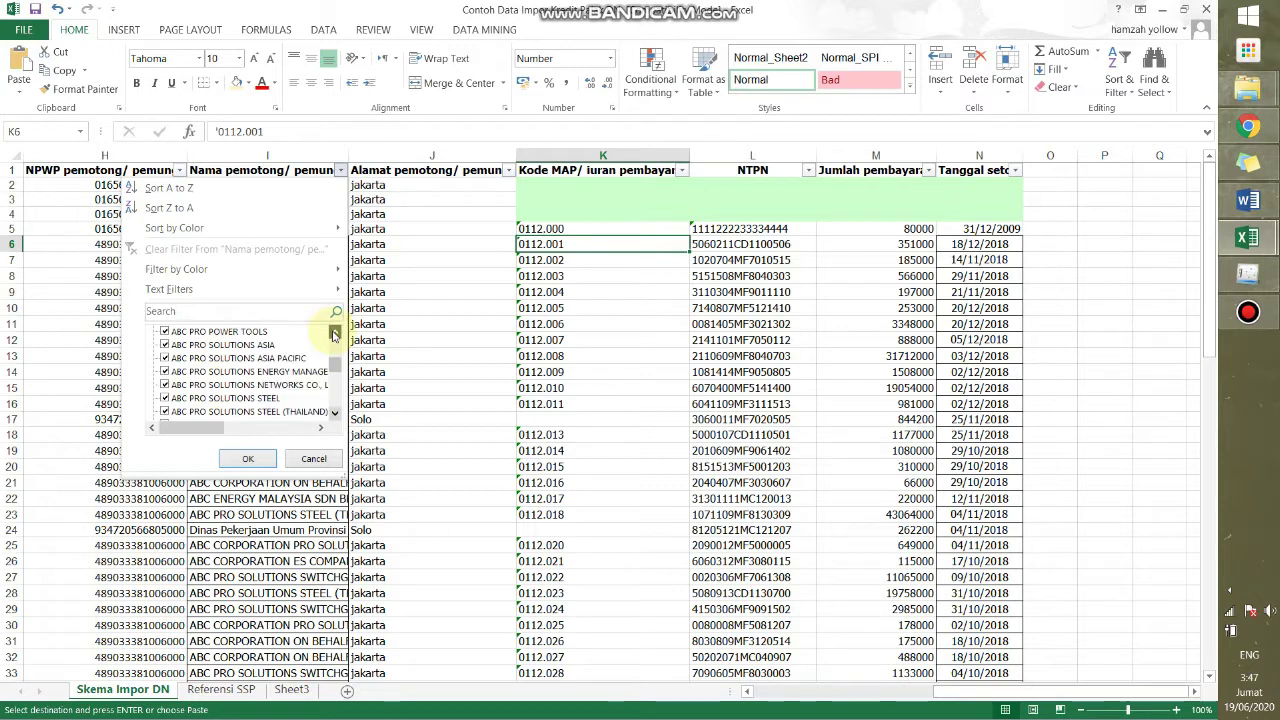
left_click(164, 331)
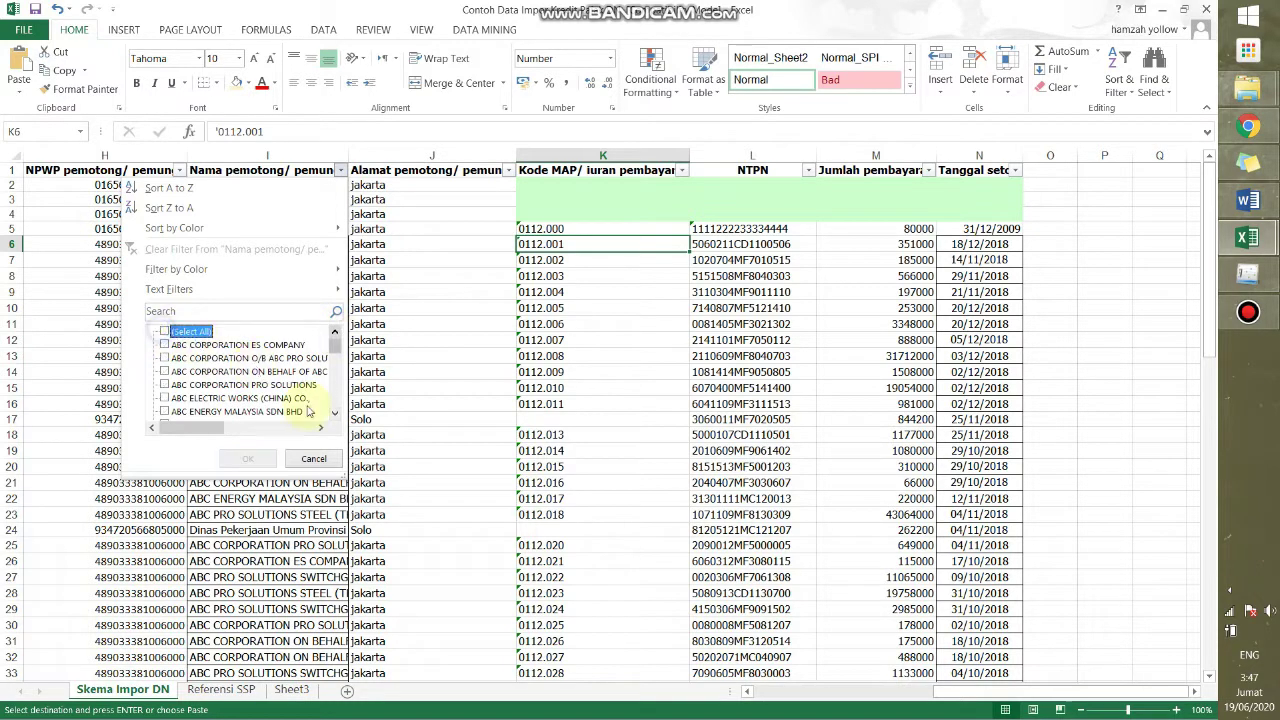
left_click_drag(334, 341, 334, 392)
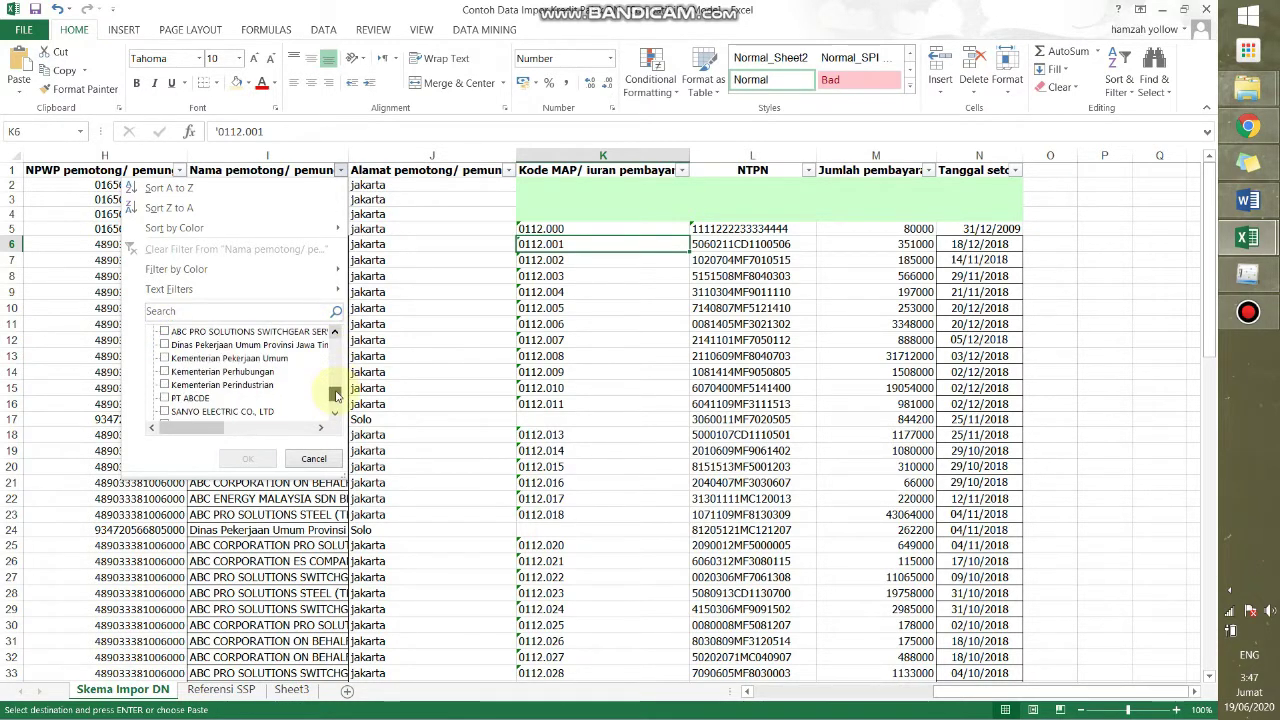
left_click(164, 344)
left_click(164, 358)
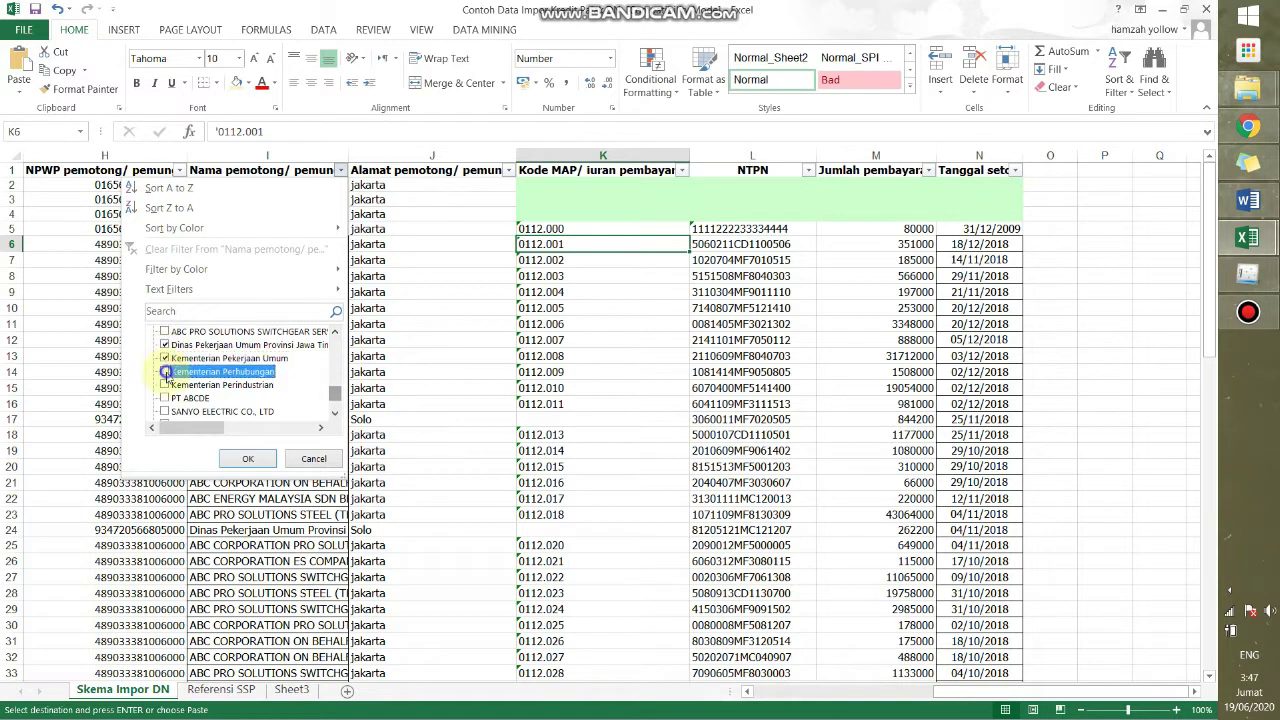
left_click(164, 371)
left_click(164, 384)
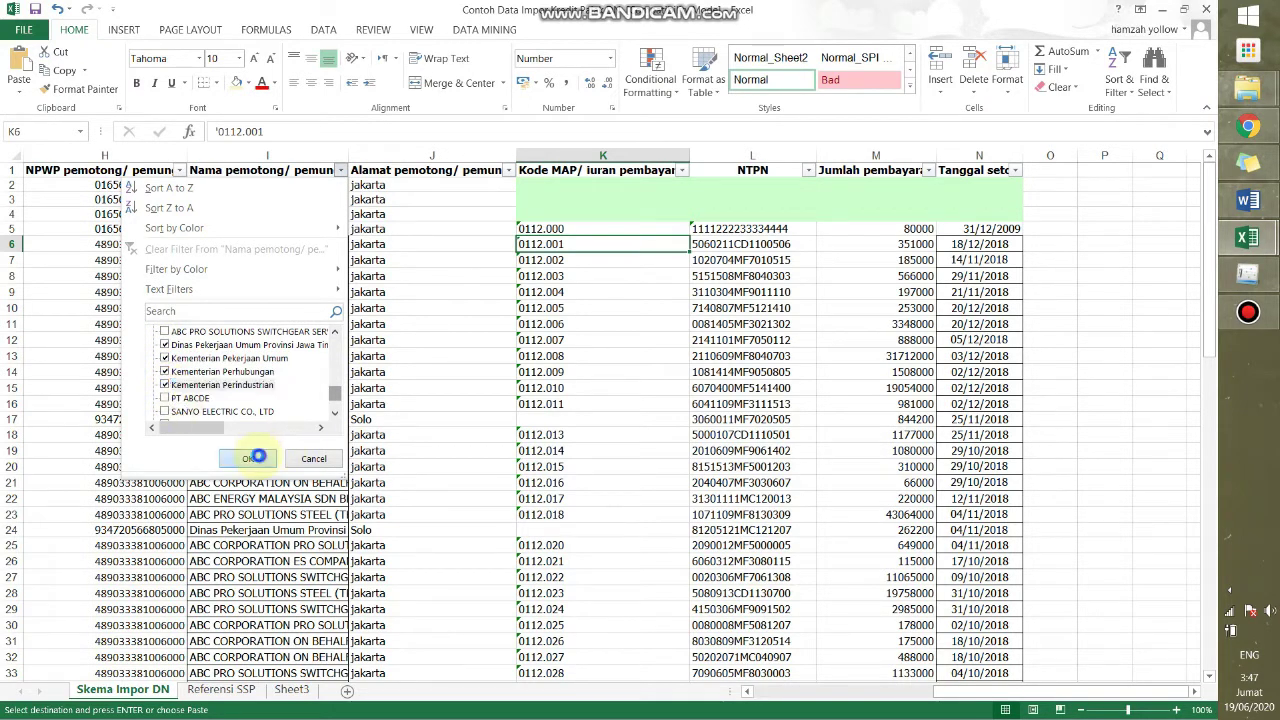
left_click(256, 457)
Clear the NTPN, Jumlah pembayaran and Tanggal setor entries of the filtered Dinas and Kementerian rows.
left_click_drag(731, 186, 745, 287)
key("Delete")
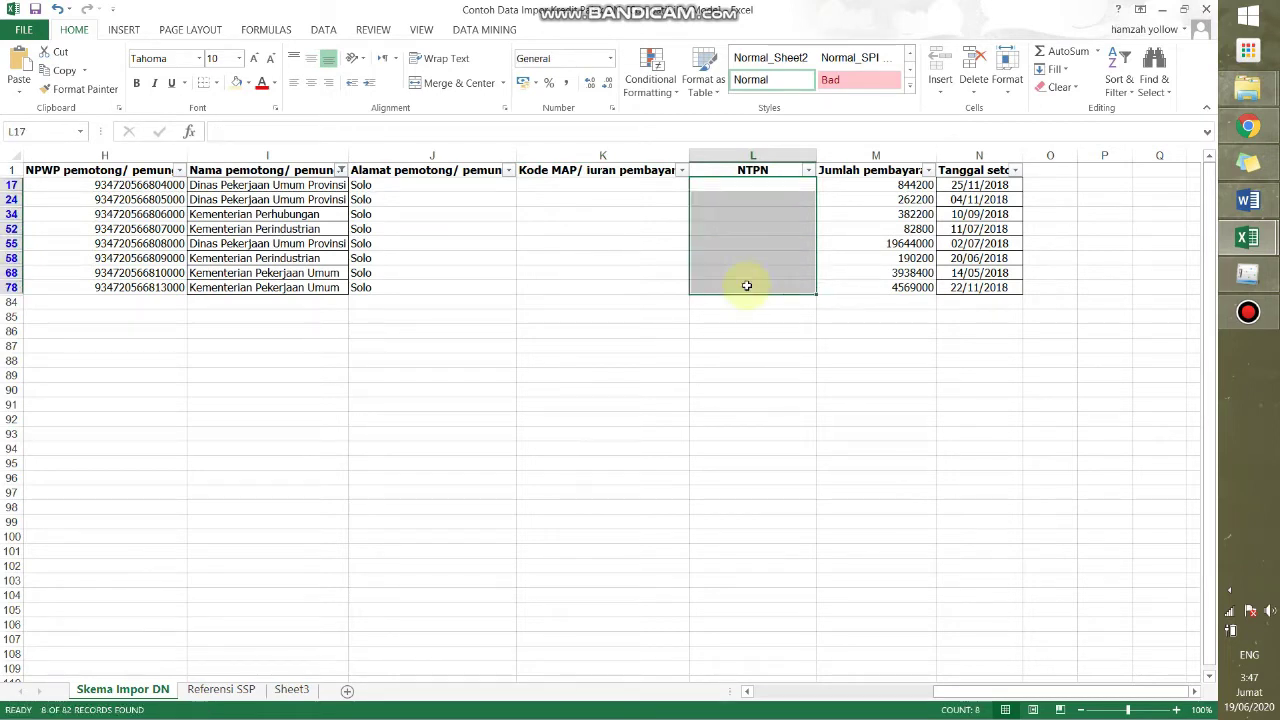
key("Right")
key("ctrl+shift+Down")
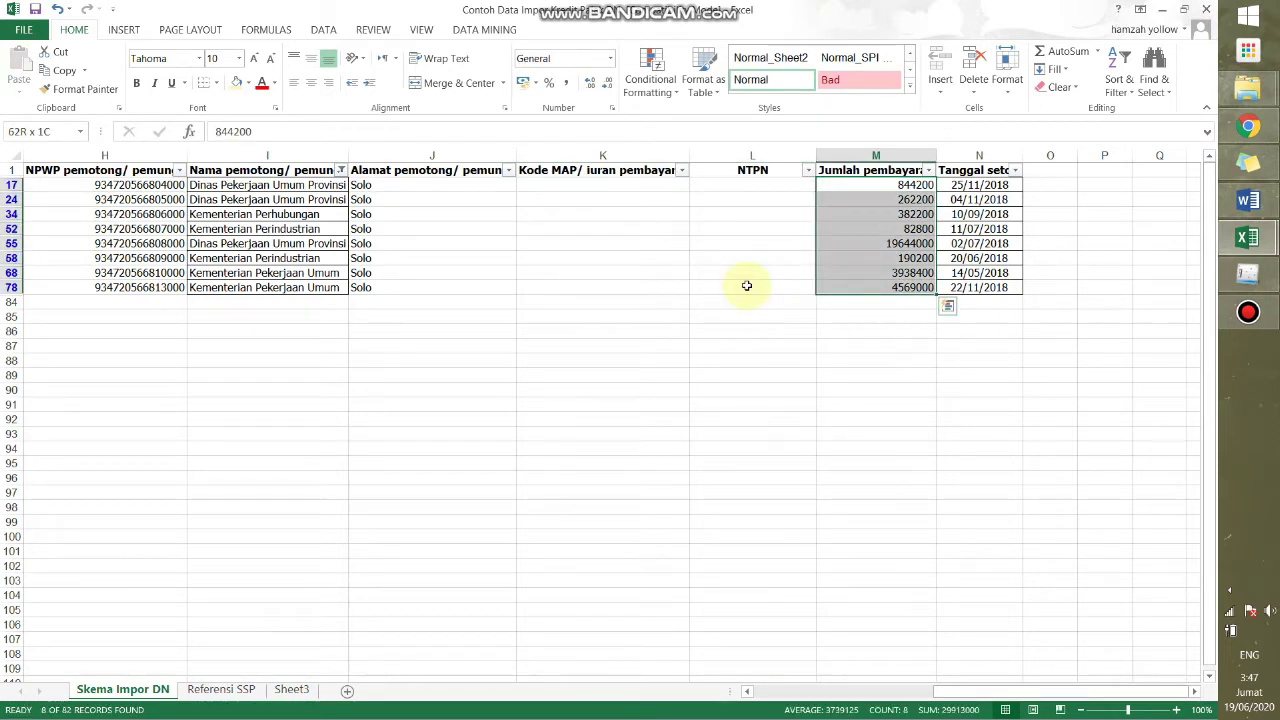
key("Delete")
key("Right")
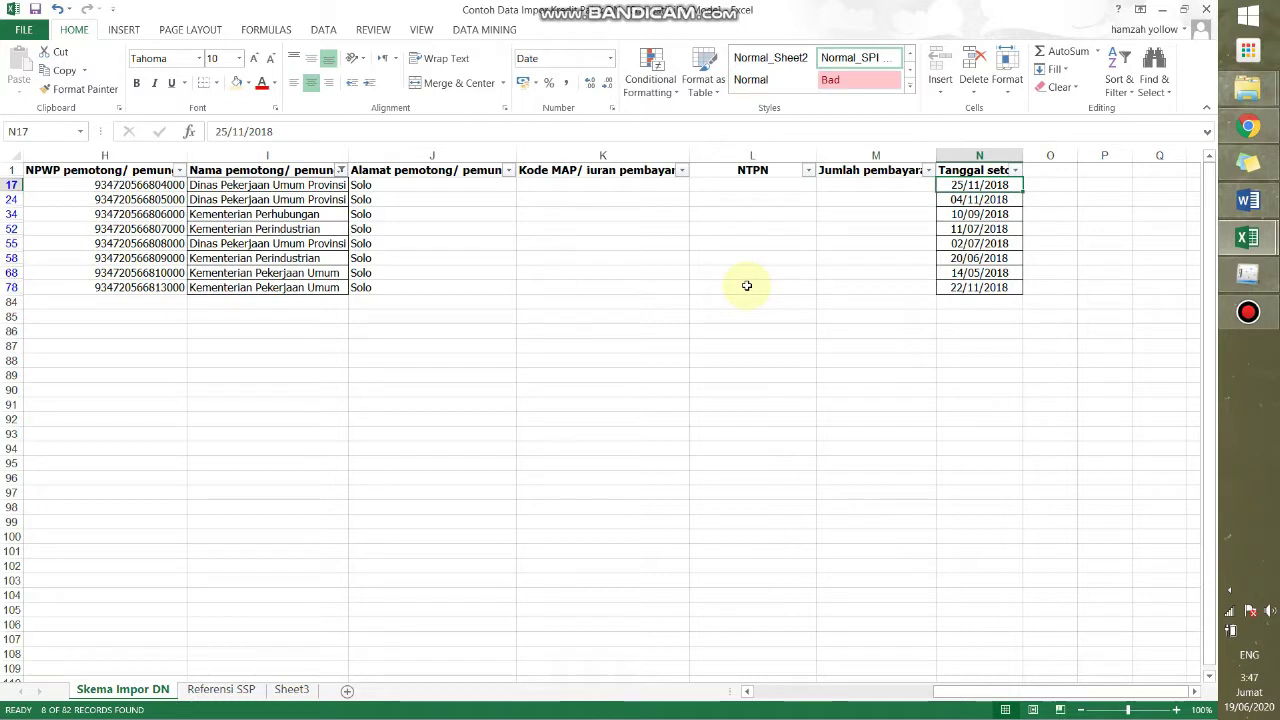
key("ctrl+shift+Down")
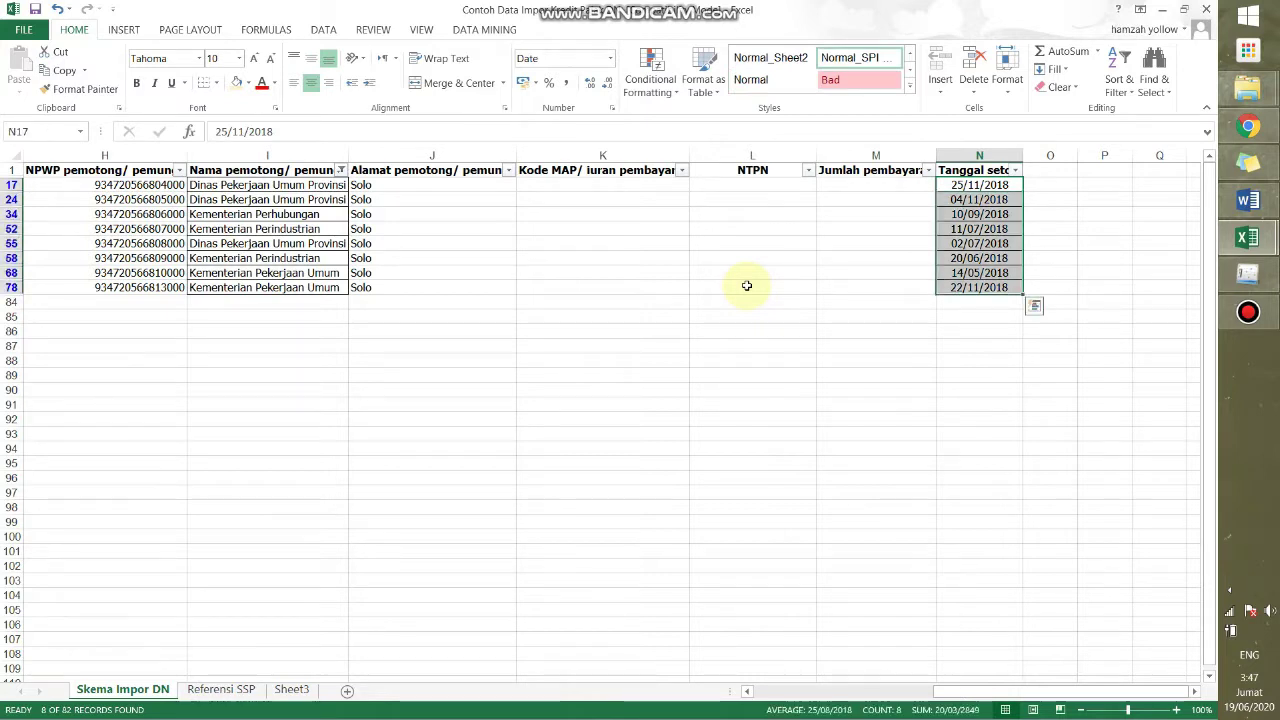
key("Delete")
key("Down")
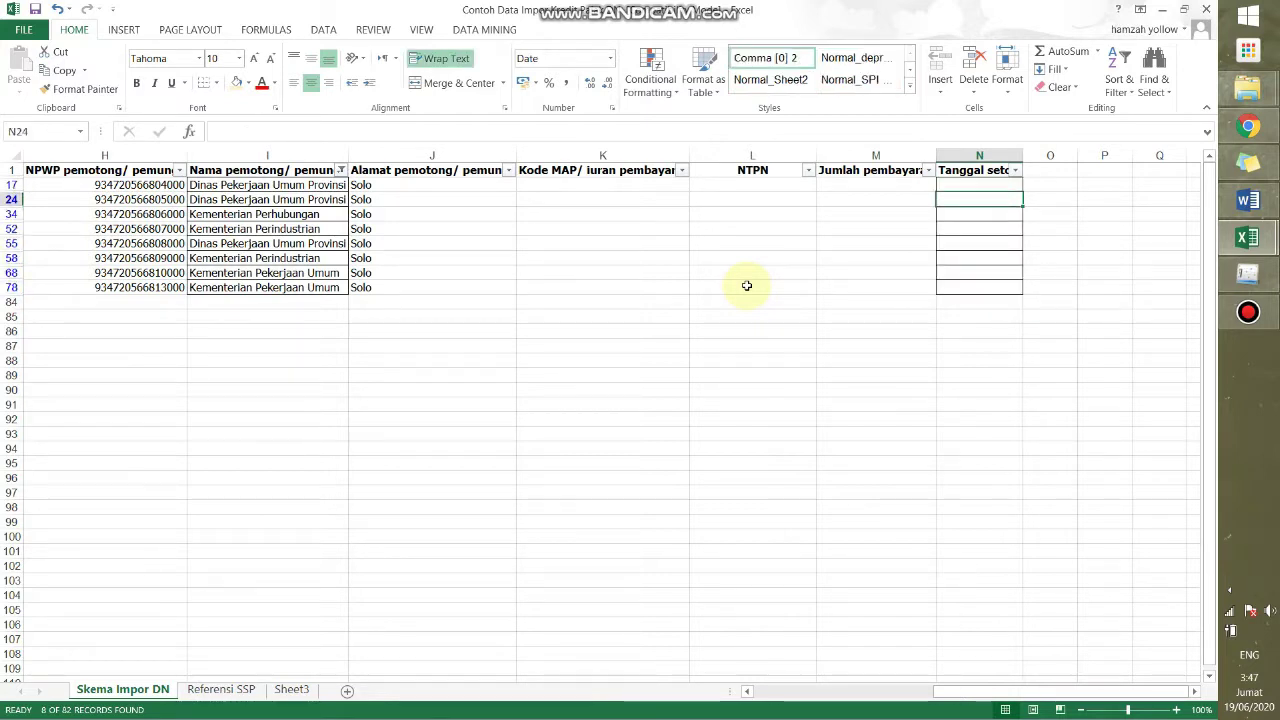
double_click(955, 204)
key("Left")
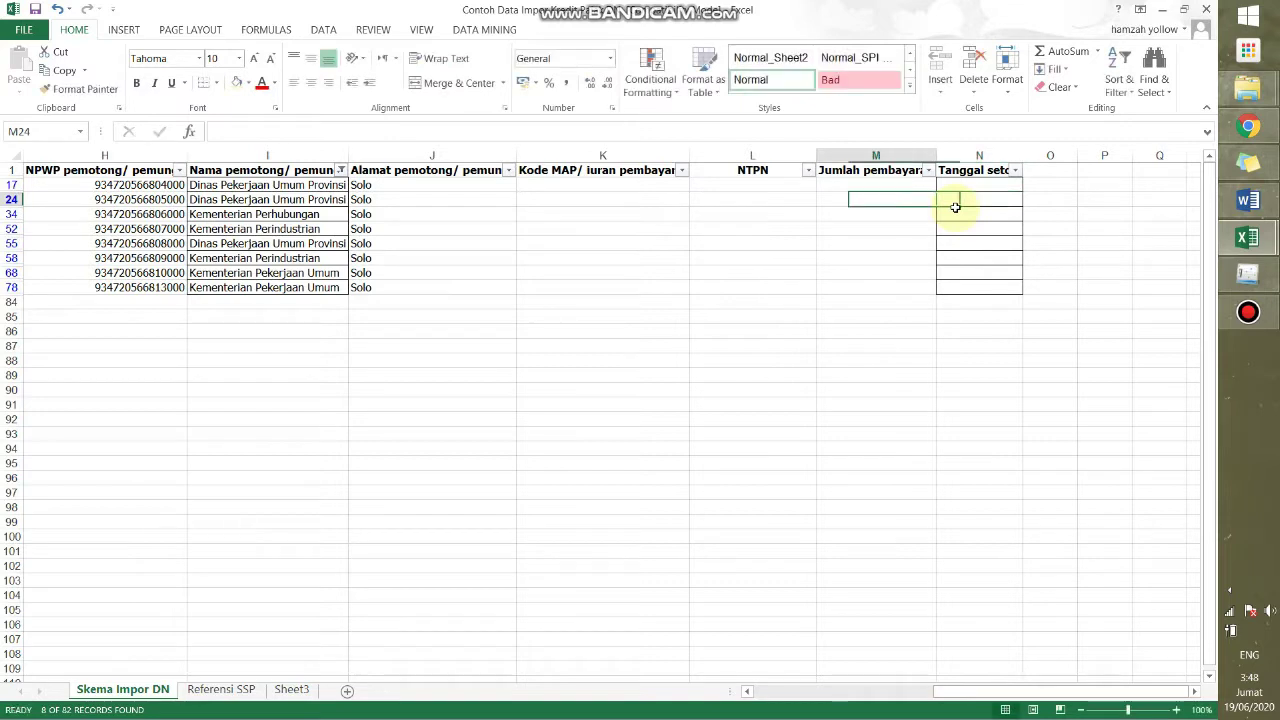
Reselect all names in the Nama pemotong filter to show every row again.
left_click(390, 198)
left_click(340, 172)
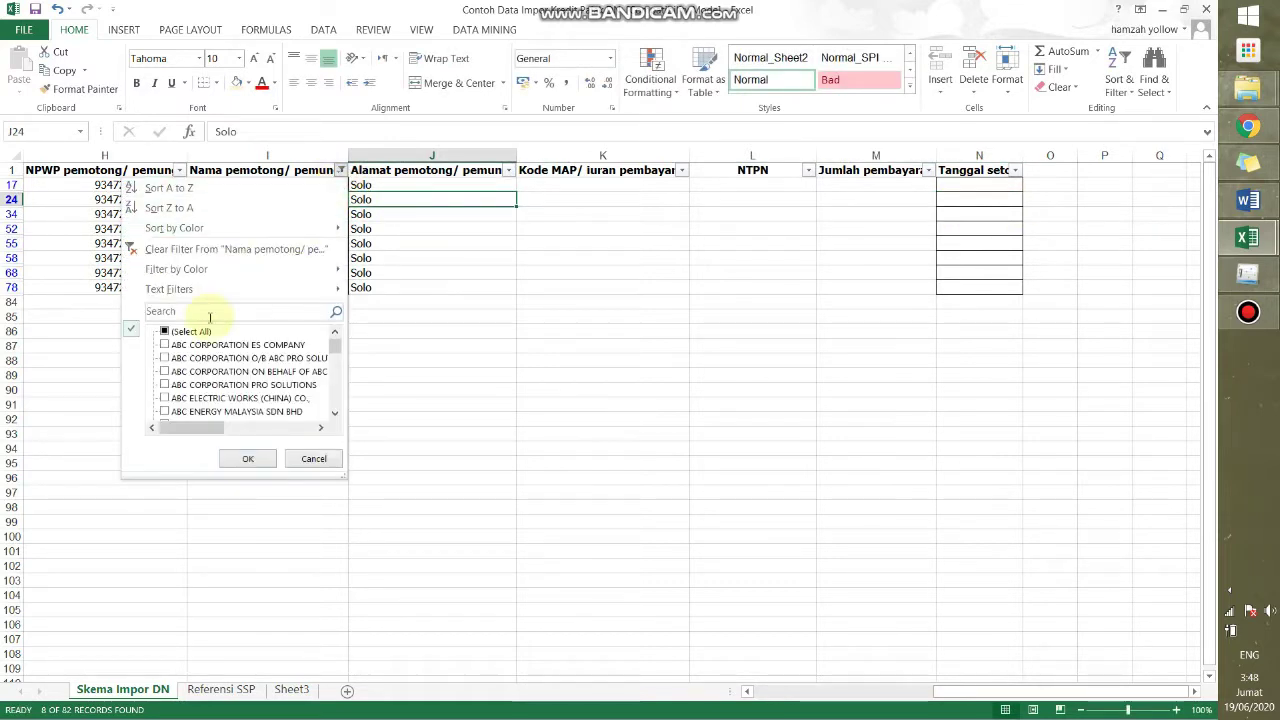
left_click(166, 333)
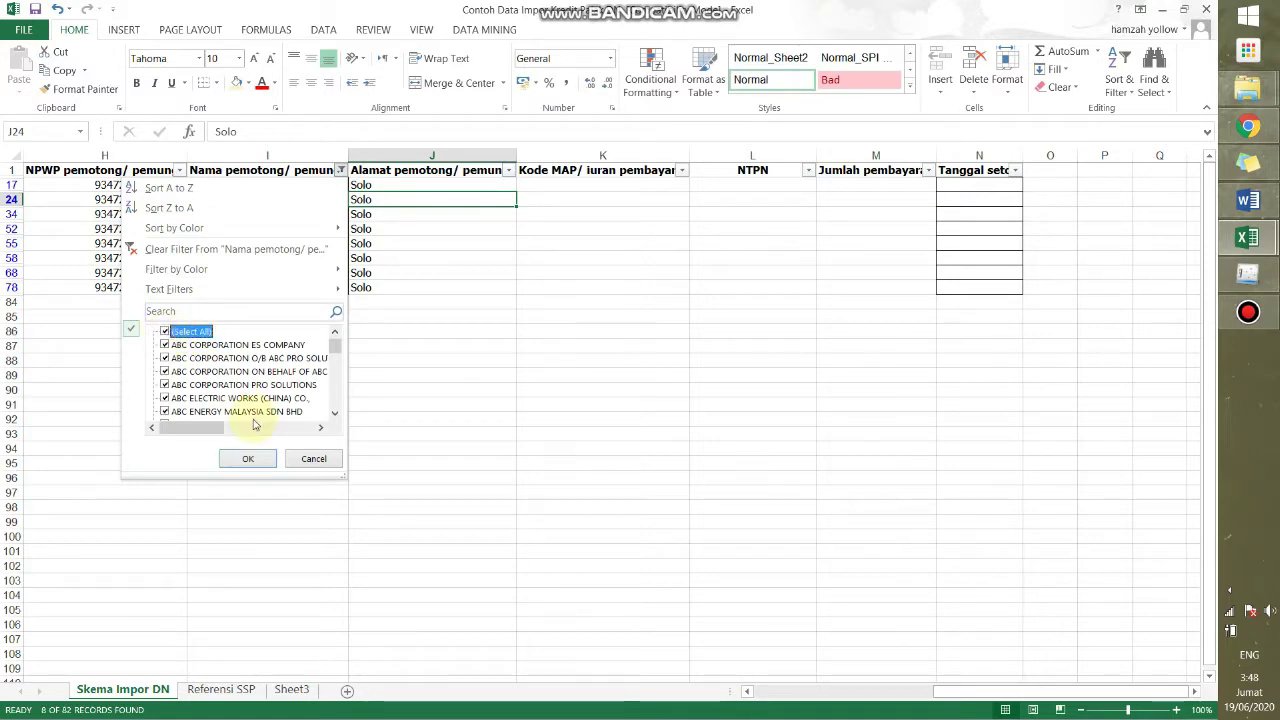
left_click(249, 460)
left_click(256, 290)
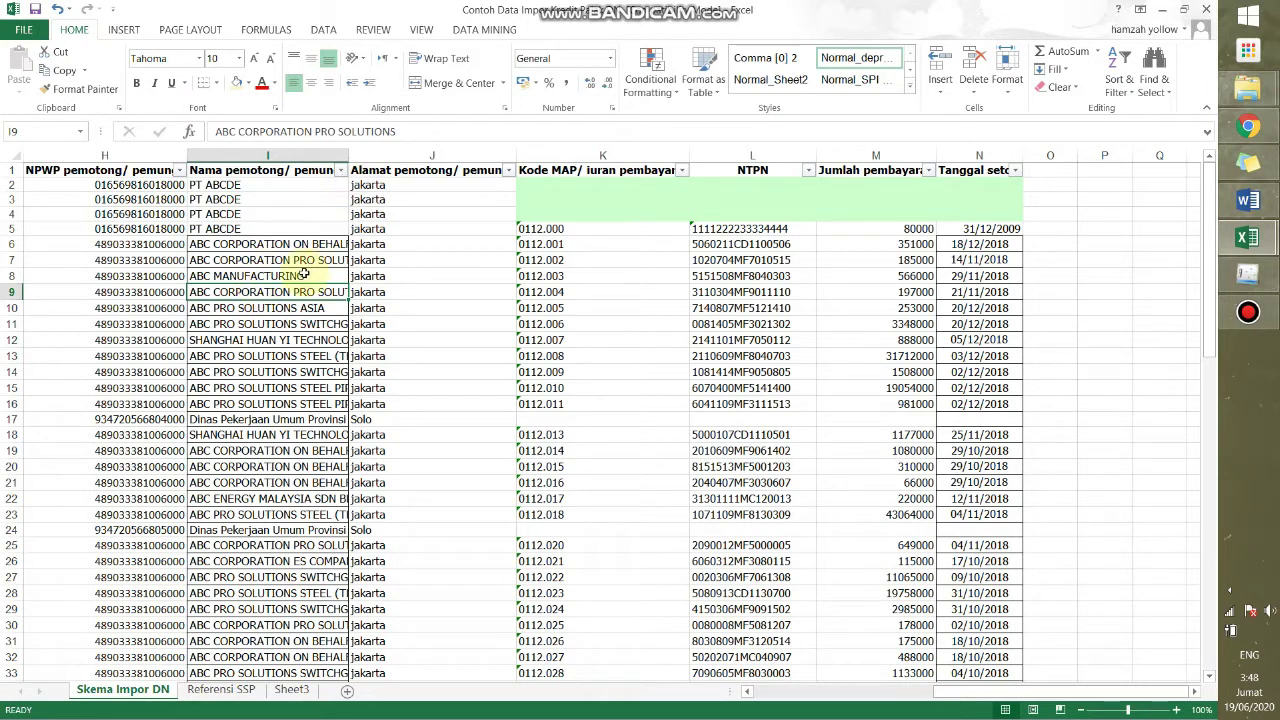
Filter the Alamat pemotong column to show only the jakarta rows.
left_click(344, 246)
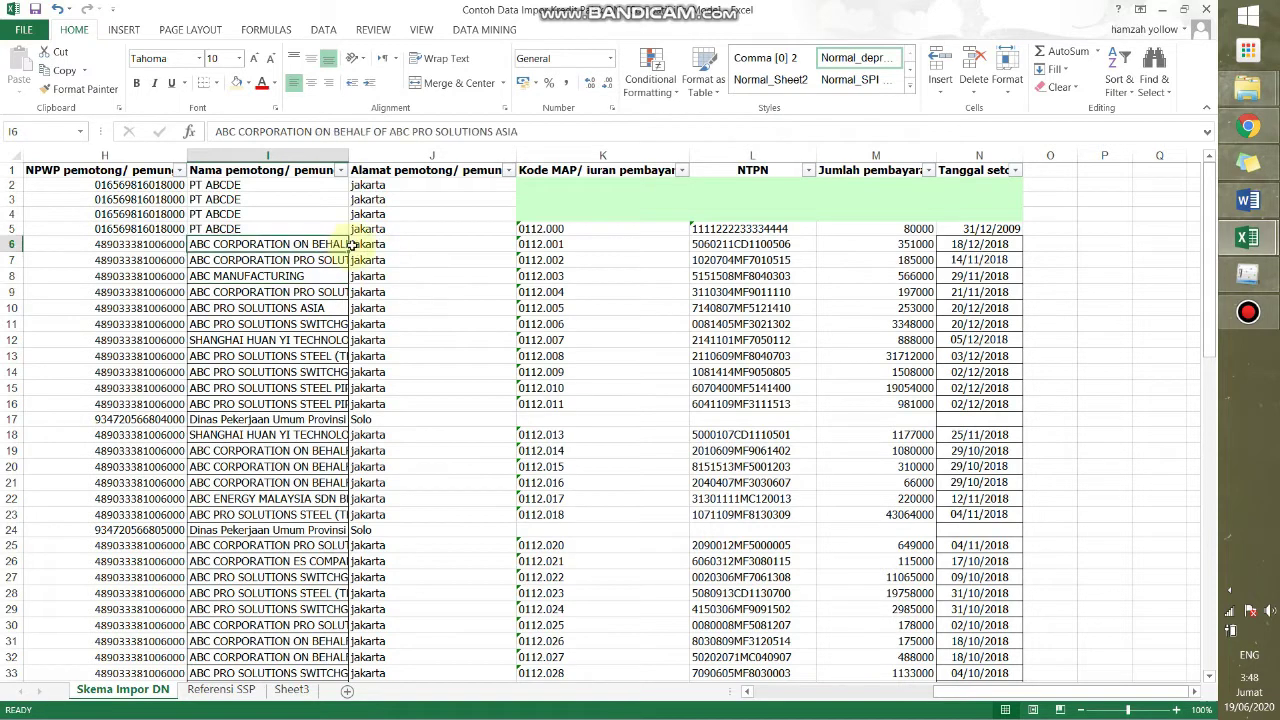
left_click(401, 246)
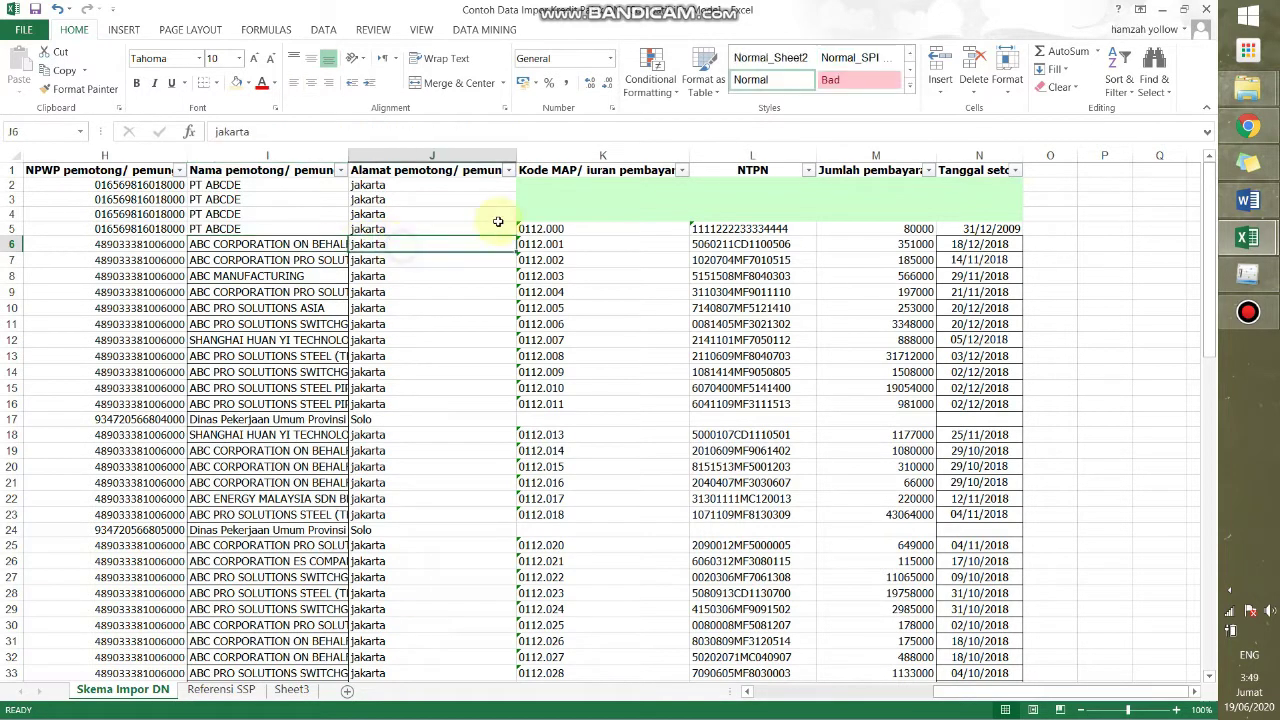
left_click(509, 170)
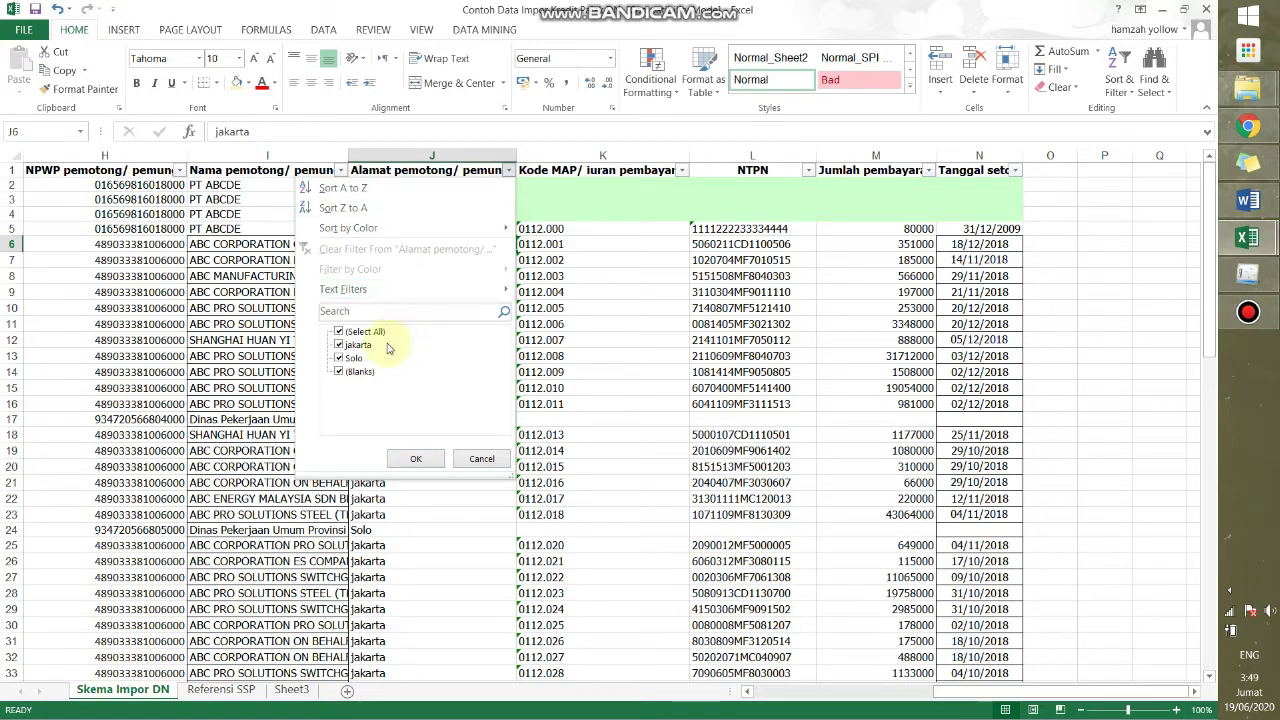
left_click(337, 332)
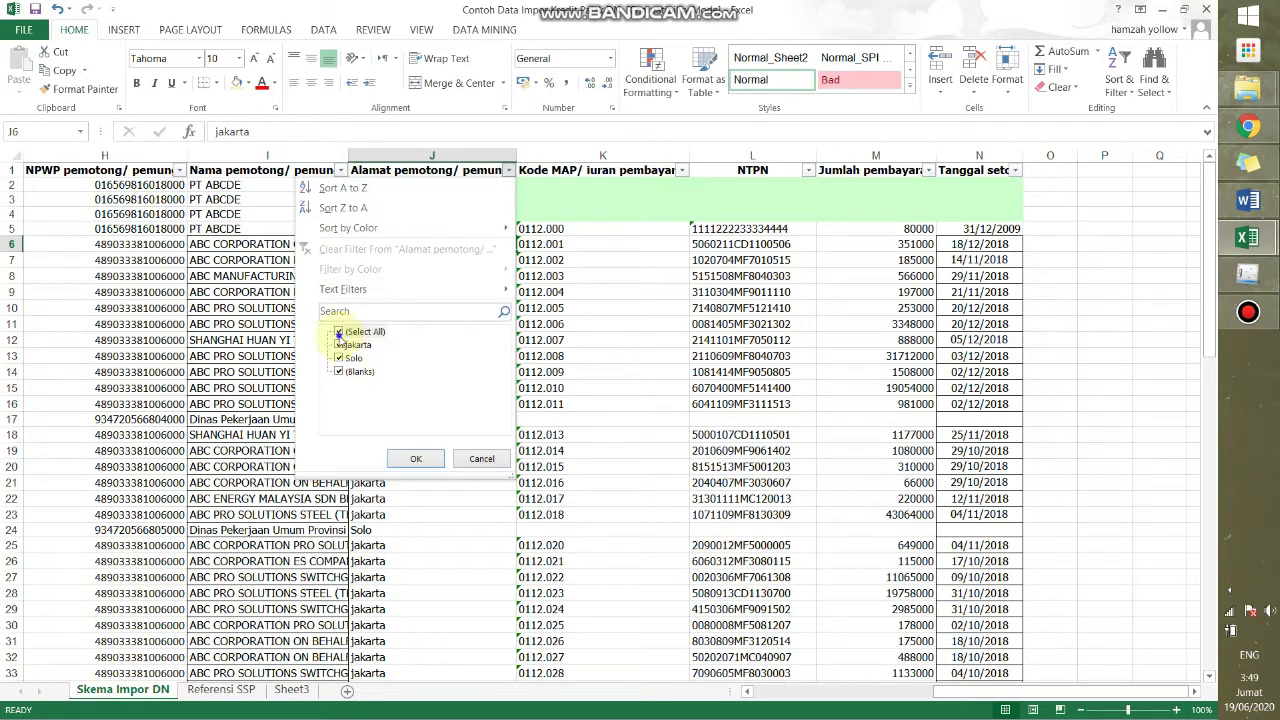
left_click(338, 332)
left_click(339, 344)
left_click(418, 458)
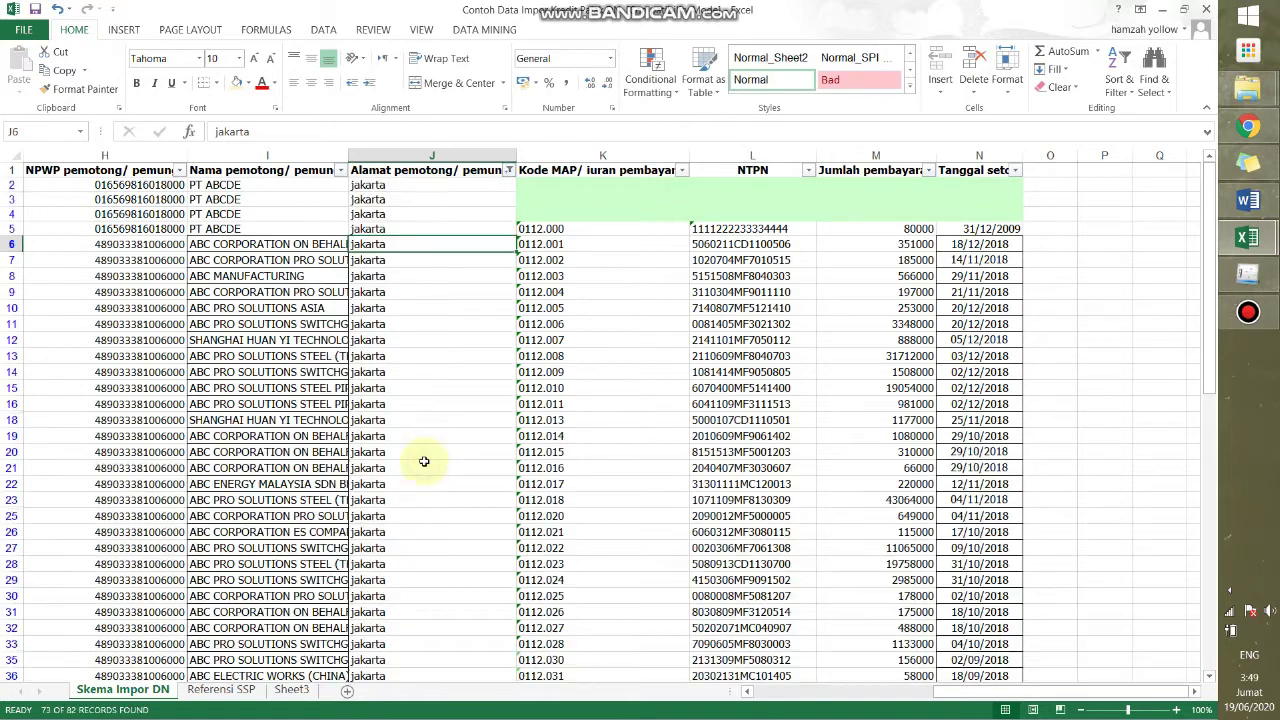
Copy the company name PT MNF Pesona Indonesia from the Word document into I6 and fill it down the filtered Nama pemotong column.
left_click(283, 244)
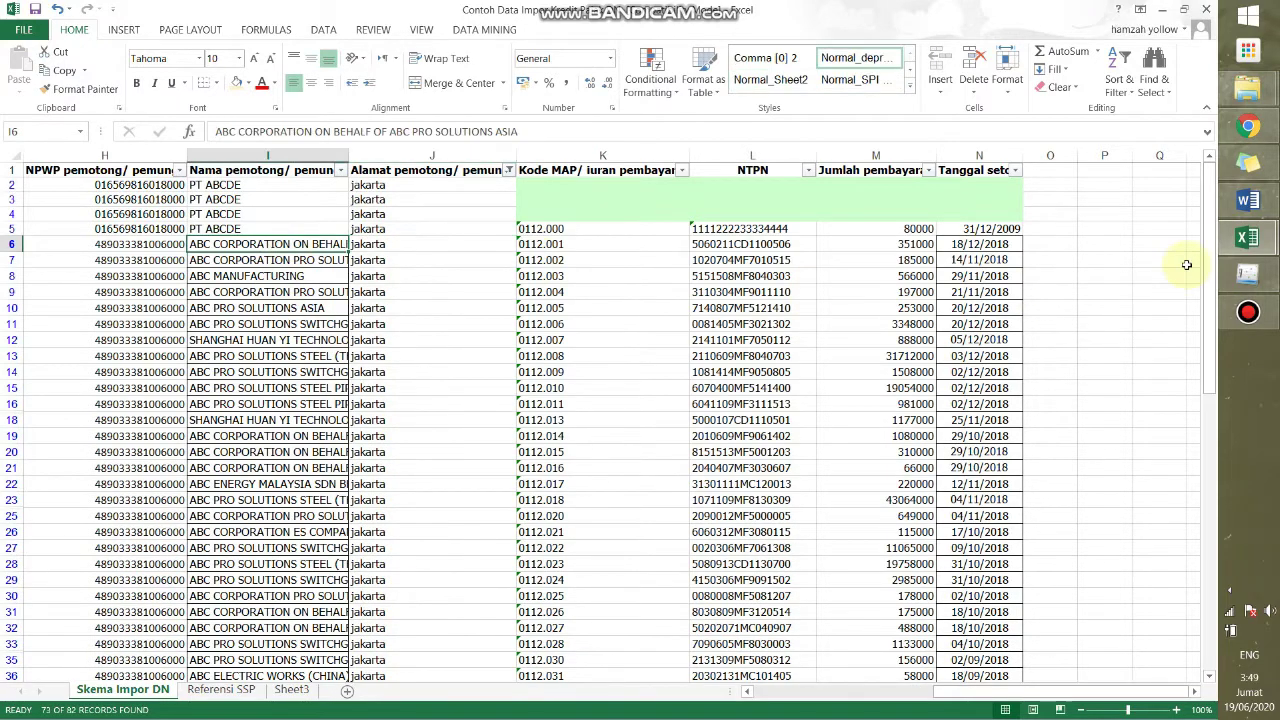
left_click(1248, 201)
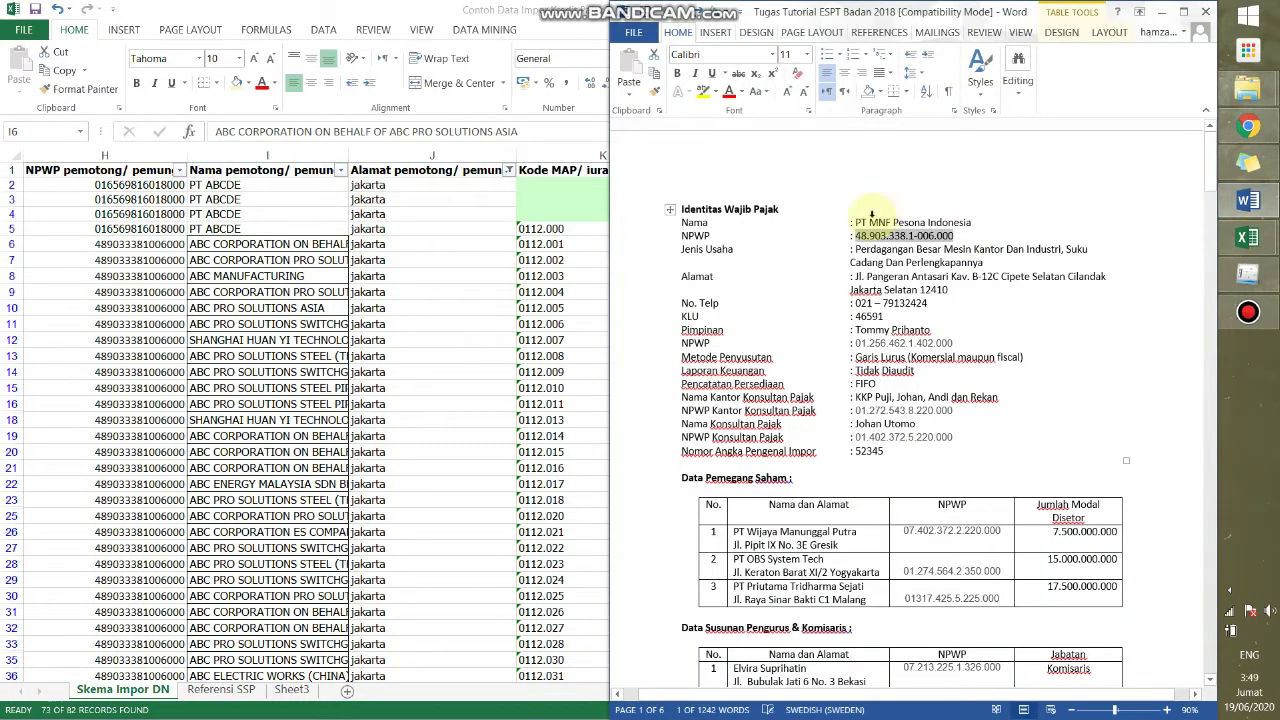
left_click_drag(857, 222, 968, 222)
key("ctrl+c")
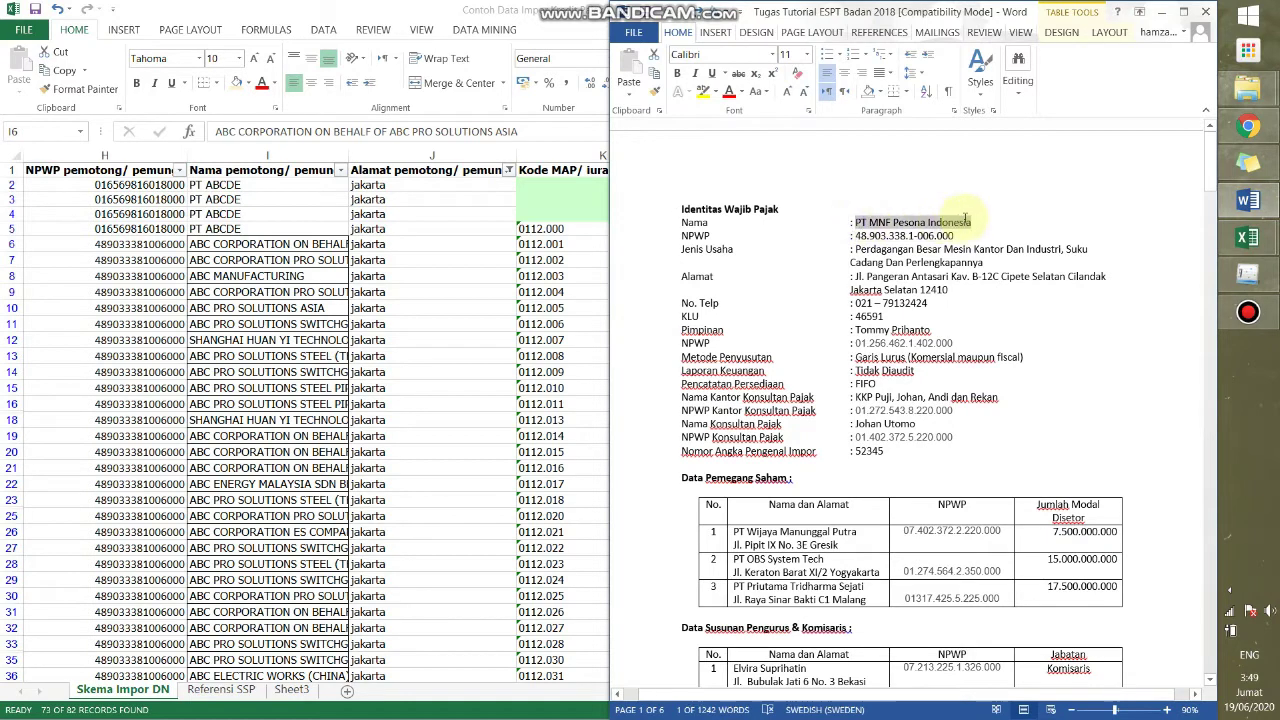
left_click(230, 242)
key("ctrl+v")
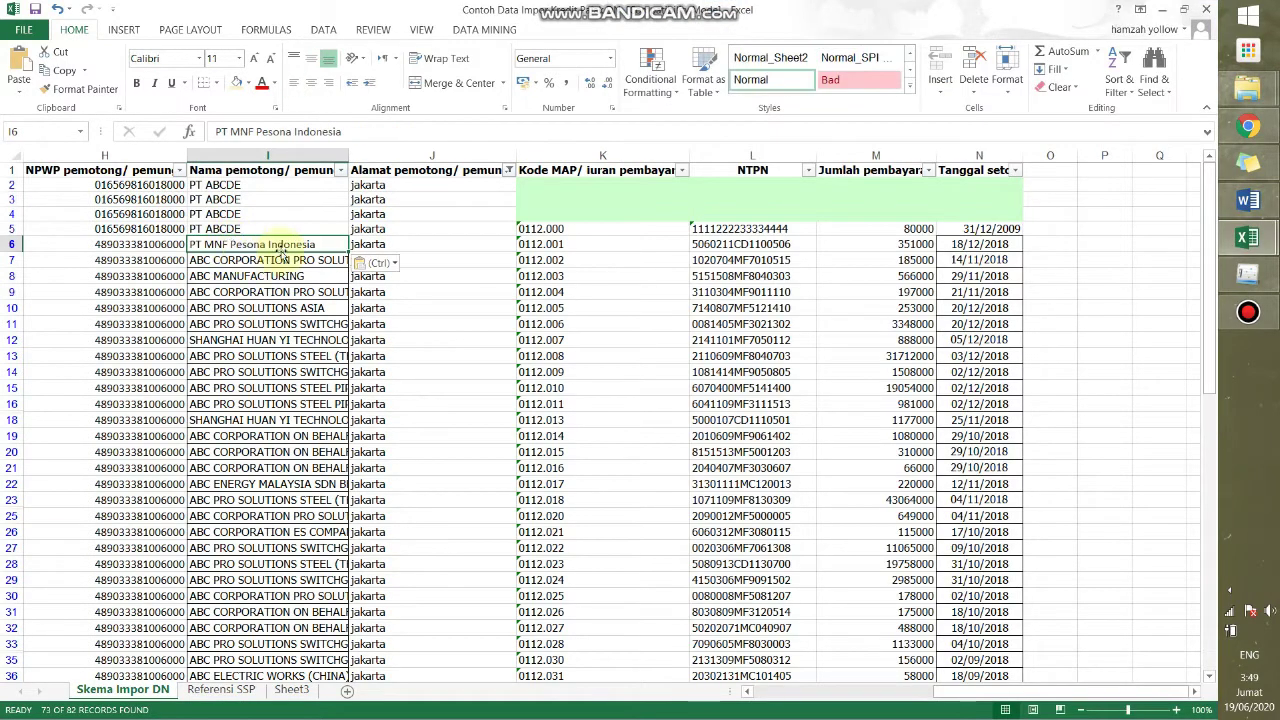
double_click(348, 251)
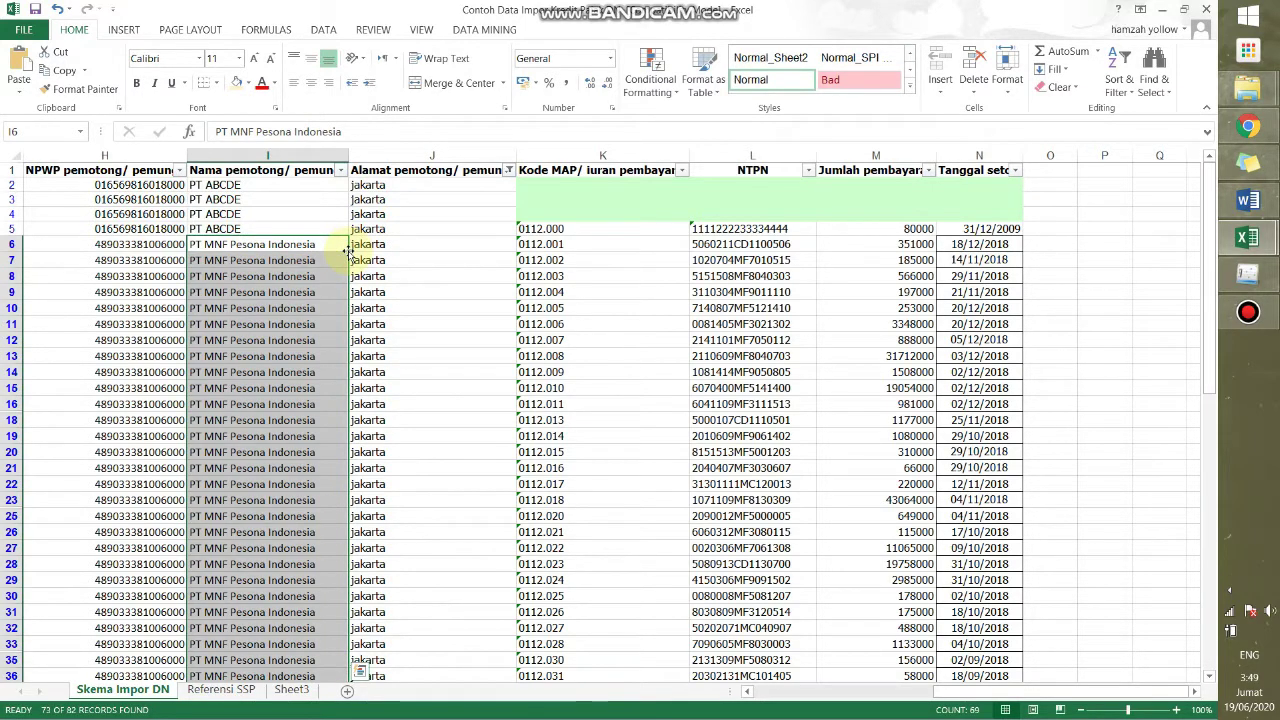
Reselect all addresses in the Alamat pemotong filter to show every row again.
left_click(342, 171)
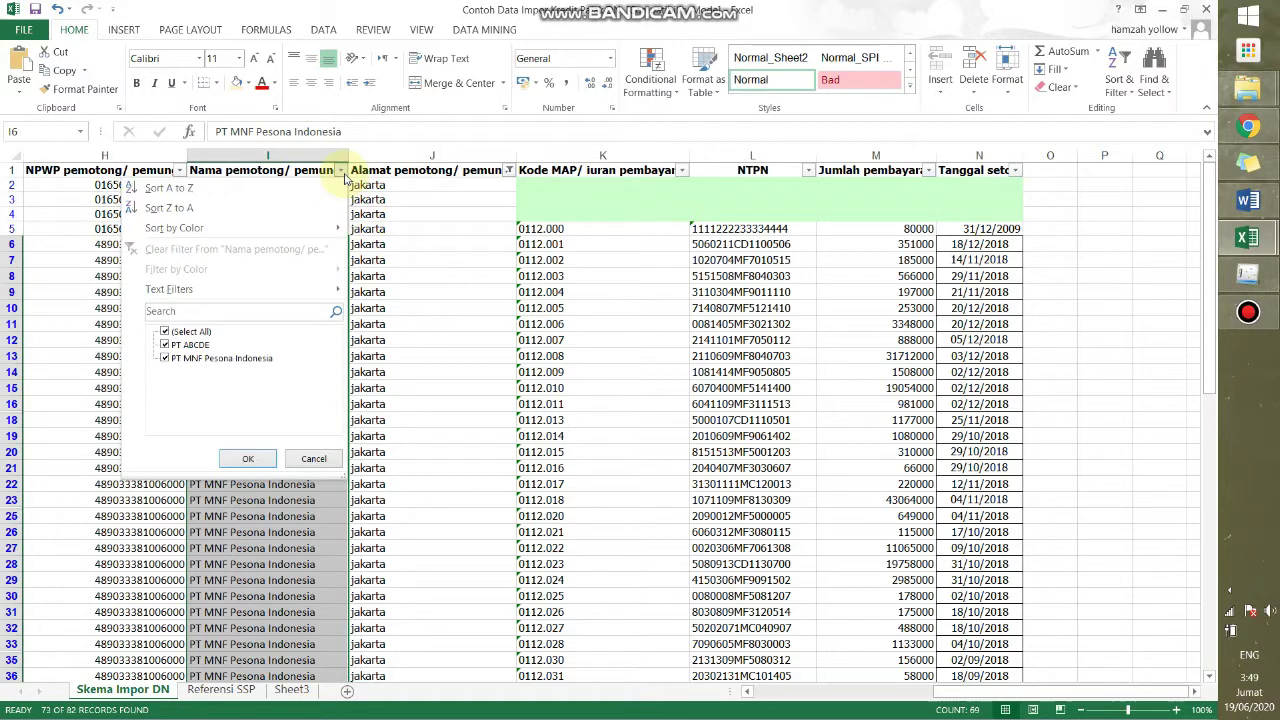
left_click(344, 174)
left_click(509, 172)
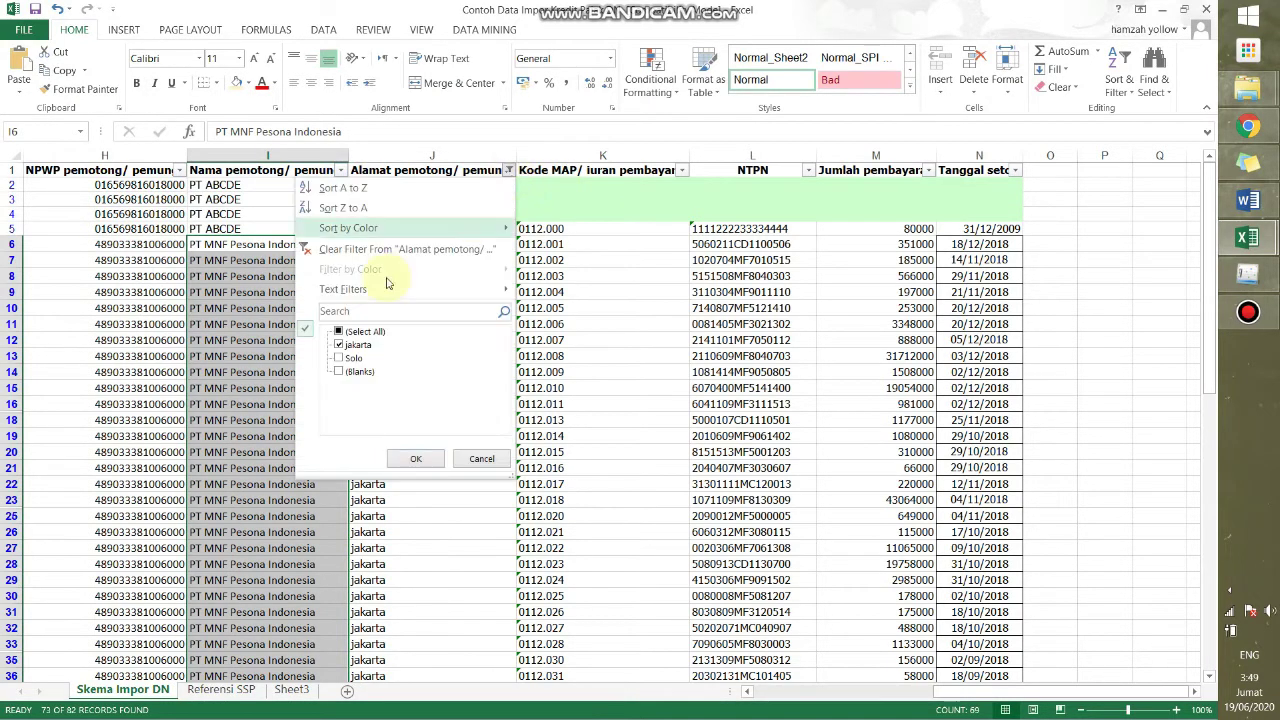
left_click(339, 331)
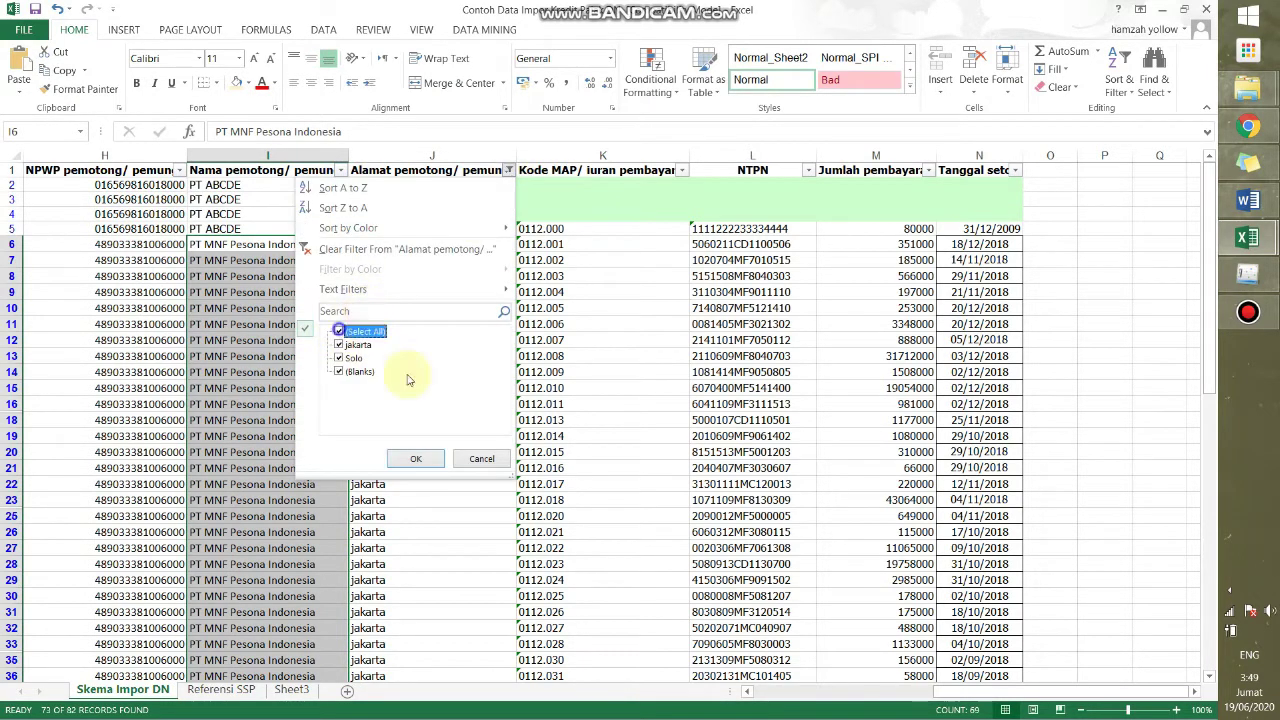
left_click(415, 458)
Zoom the sheet out to 80% and review the PPh 22 entries from the first columns down to row 82.
scroll(395, 433, "down", 2)
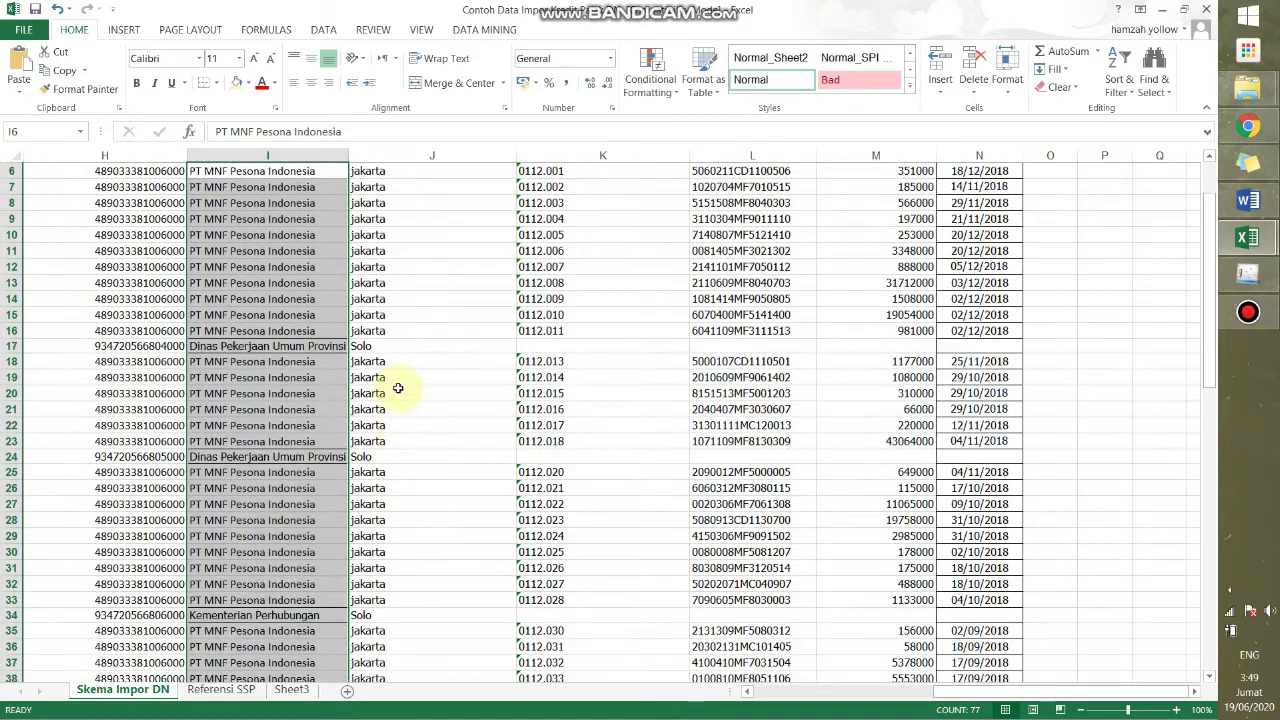
left_click(1080, 317)
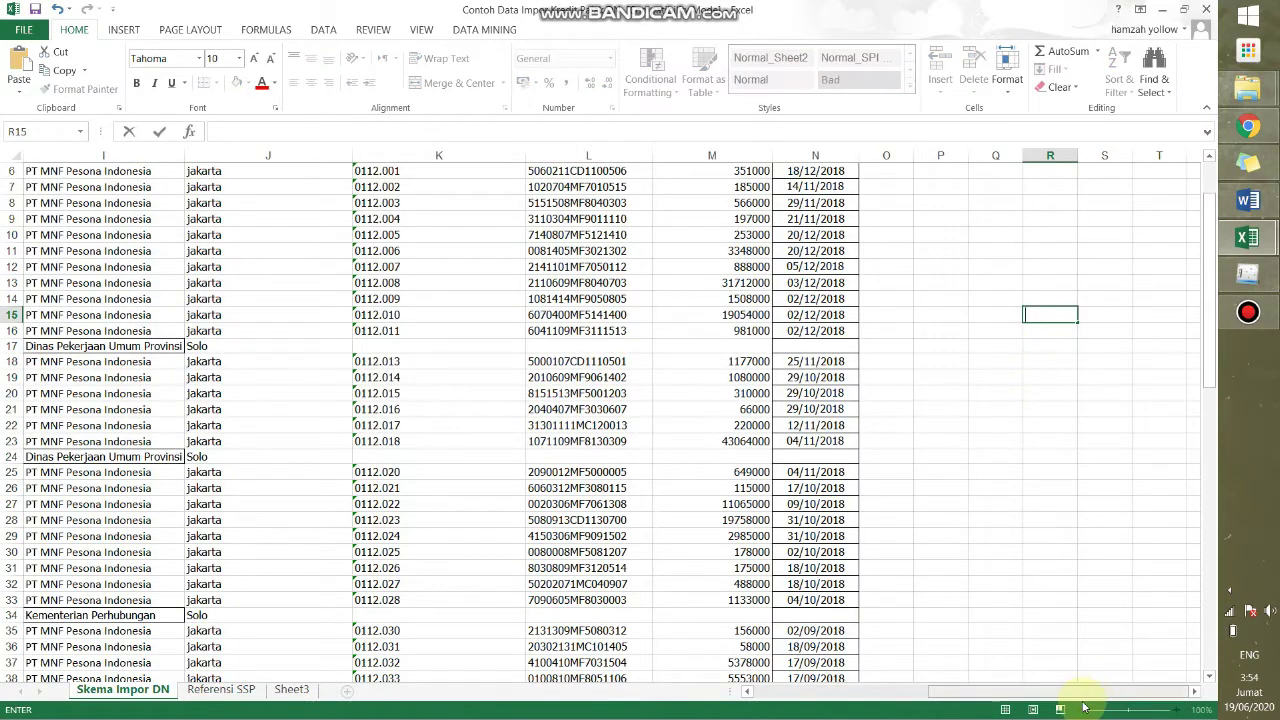
left_click(1063, 612)
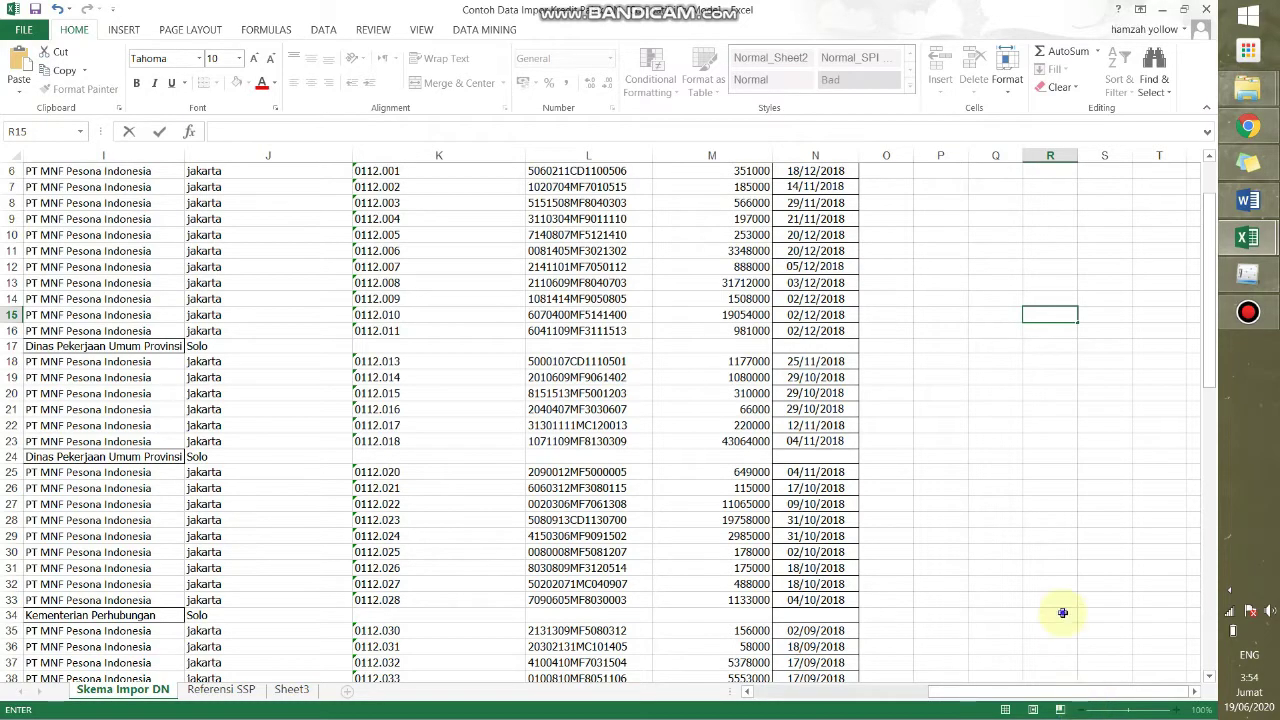
left_click(1085, 710)
left_click(1085, 711)
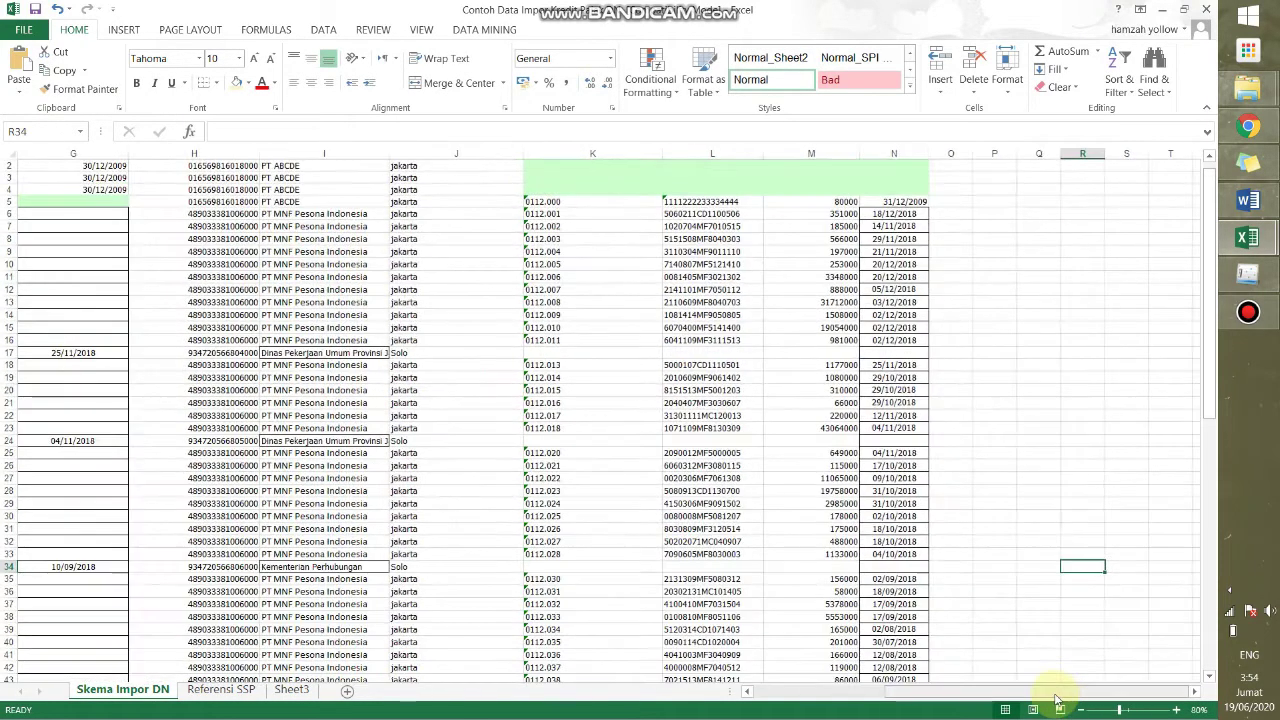
left_click_drag(1050, 693, 773, 706)
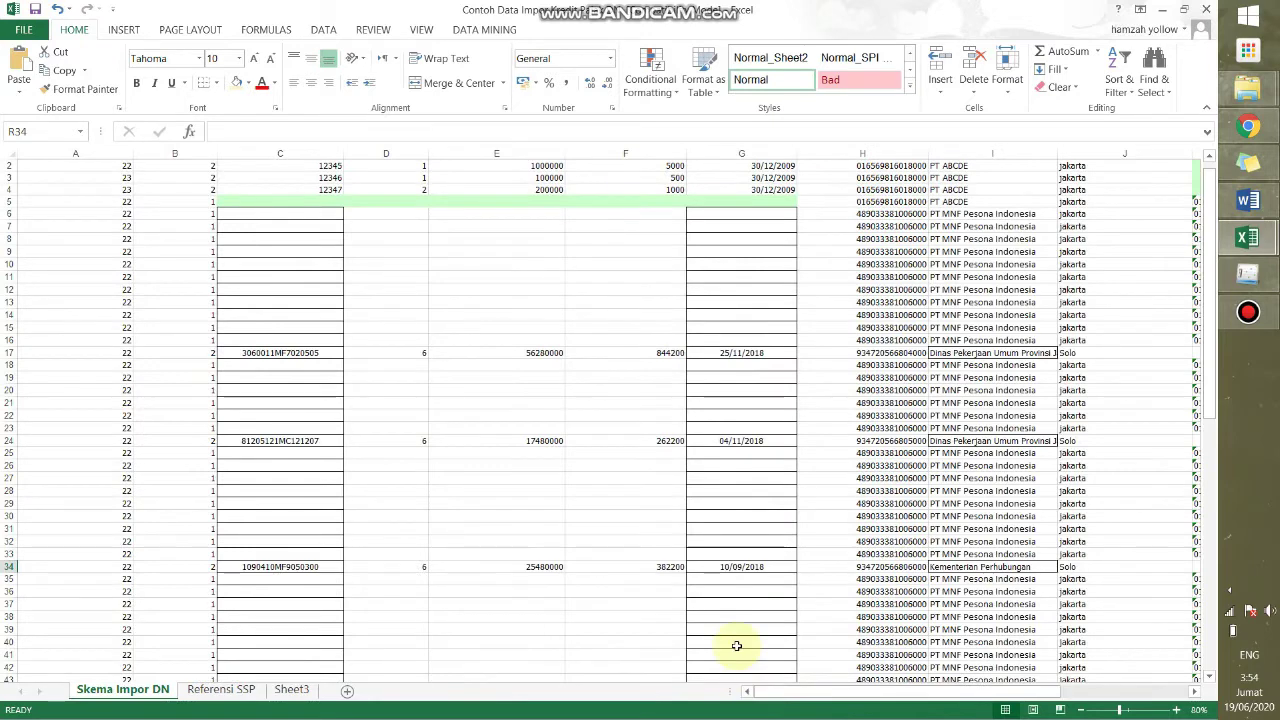
scroll(344, 600, "down", 12)
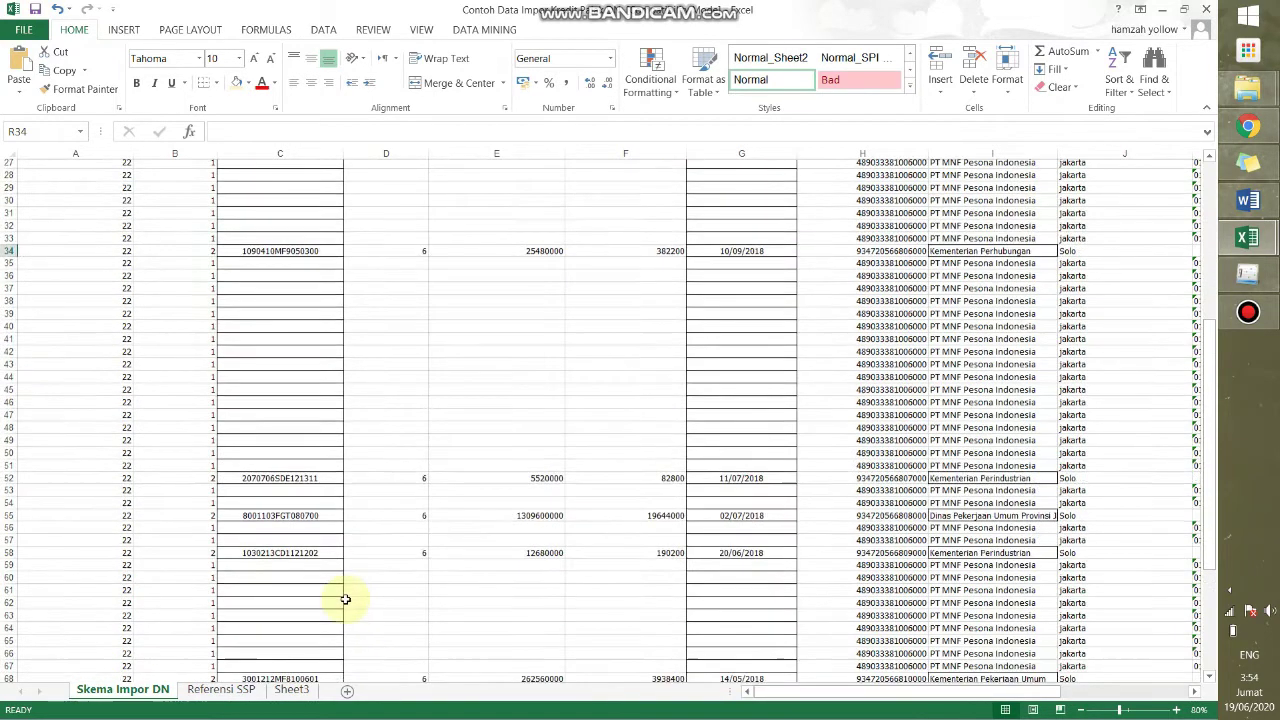
scroll(344, 600, "down", 7)
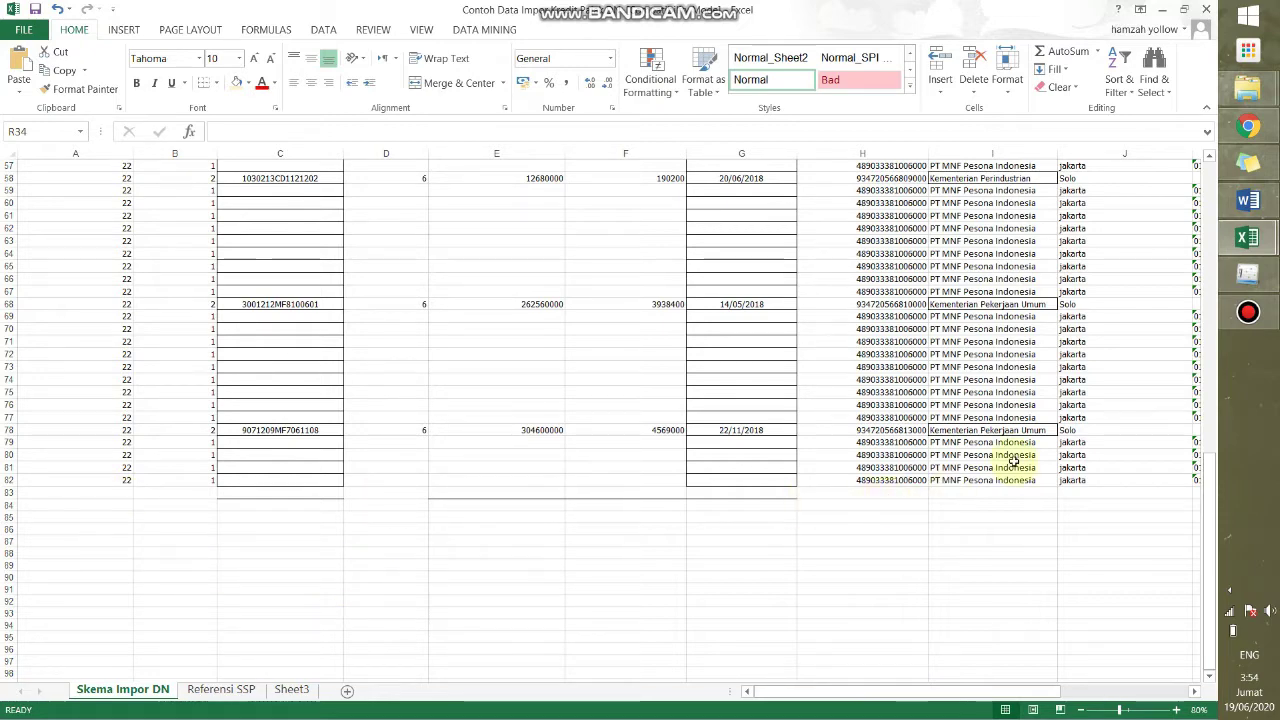
Switch to the PT.MNF PESONA INDONESIA workbook and look through the tax credit list on its PPh 23 sheet.
left_click(1246, 238)
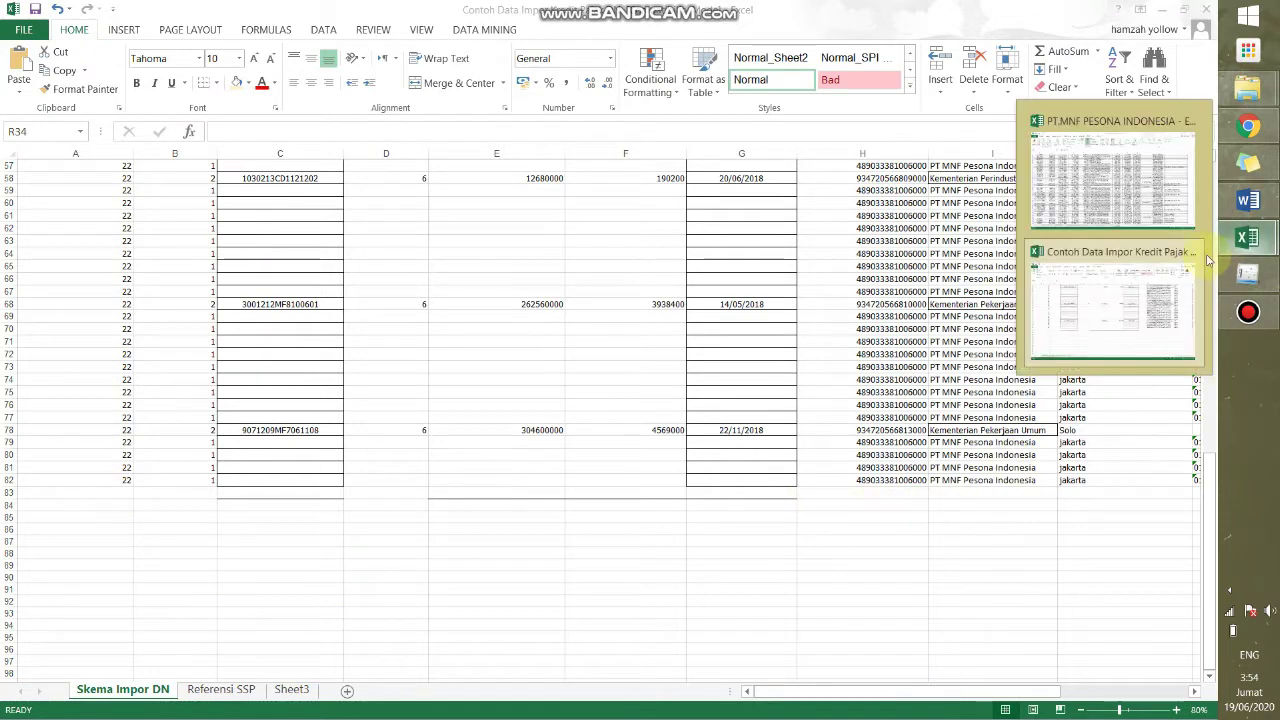
left_click(1118, 218)
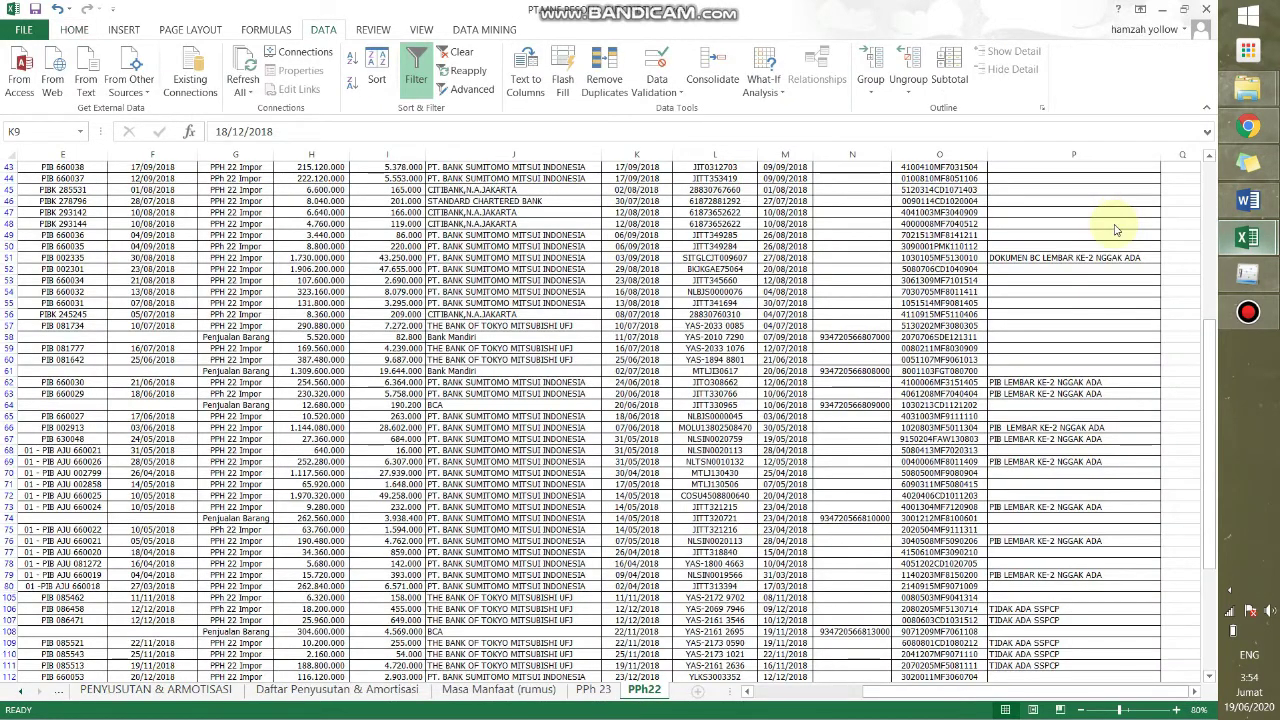
left_click(601, 696)
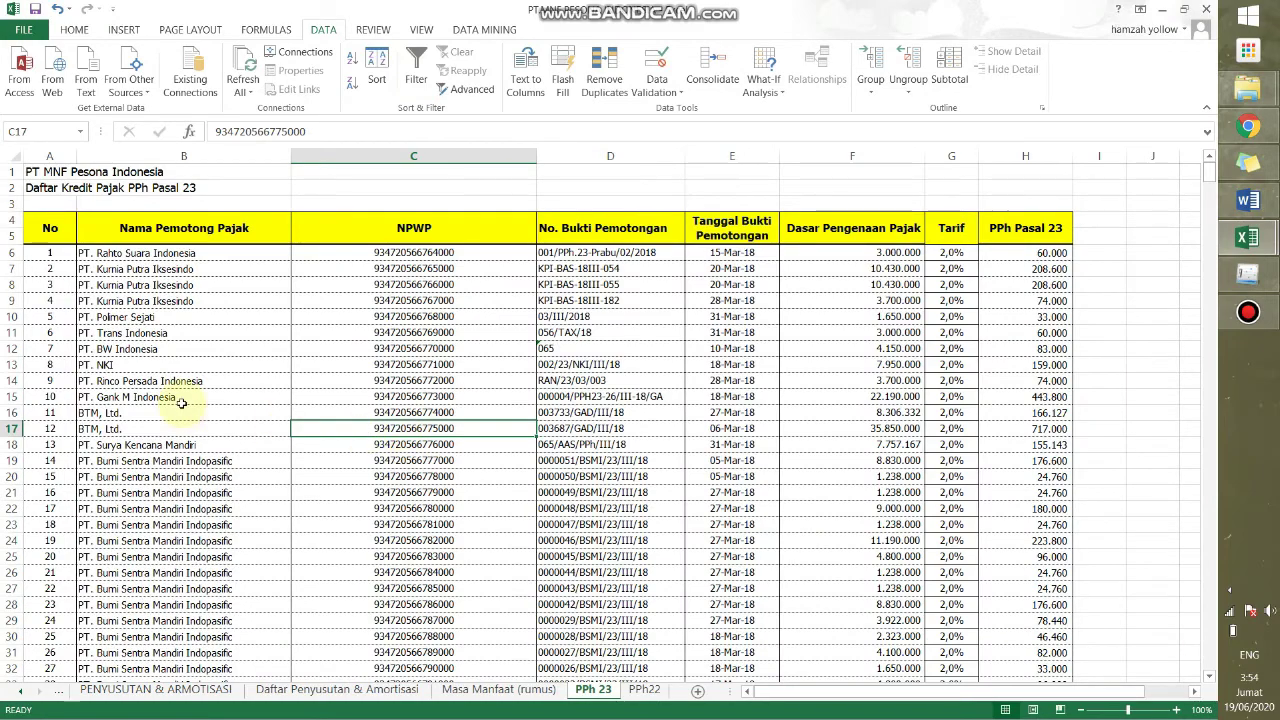
scroll(190, 400, "down", 6)
scroll(190, 401, "down", 20)
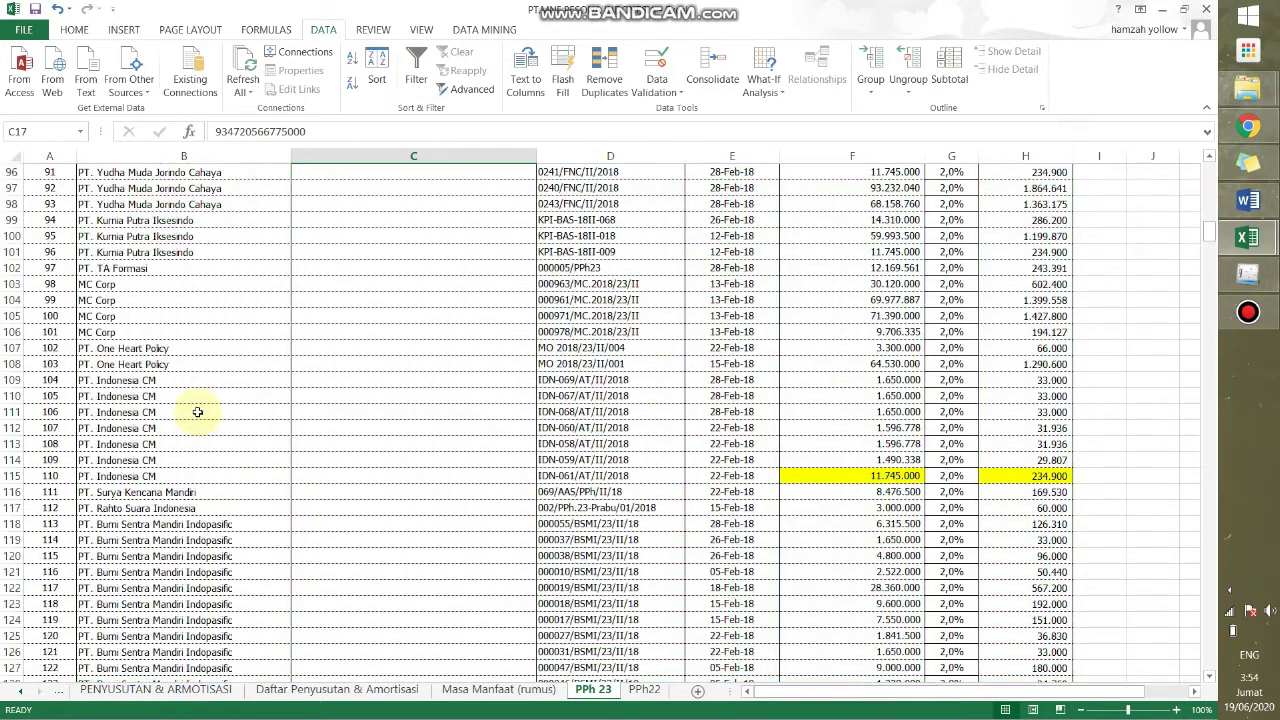
scroll(200, 414, "down", 20)
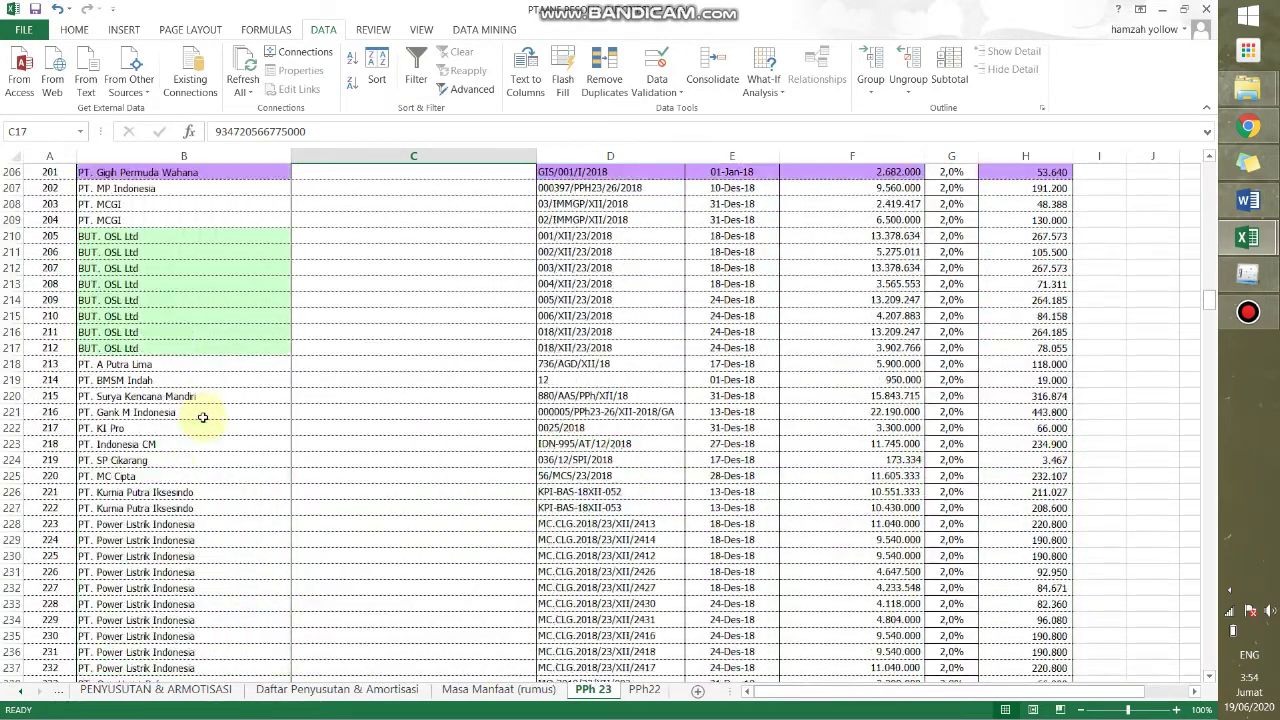
scroll(224, 467, "down", 5)
left_click_drag(1209, 312, 1211, 172)
Copy the Nama Pemotong Pajak names from B6 to B808 and paste them into the Skema Impor DN sheet starting at I83.
left_click(123, 255)
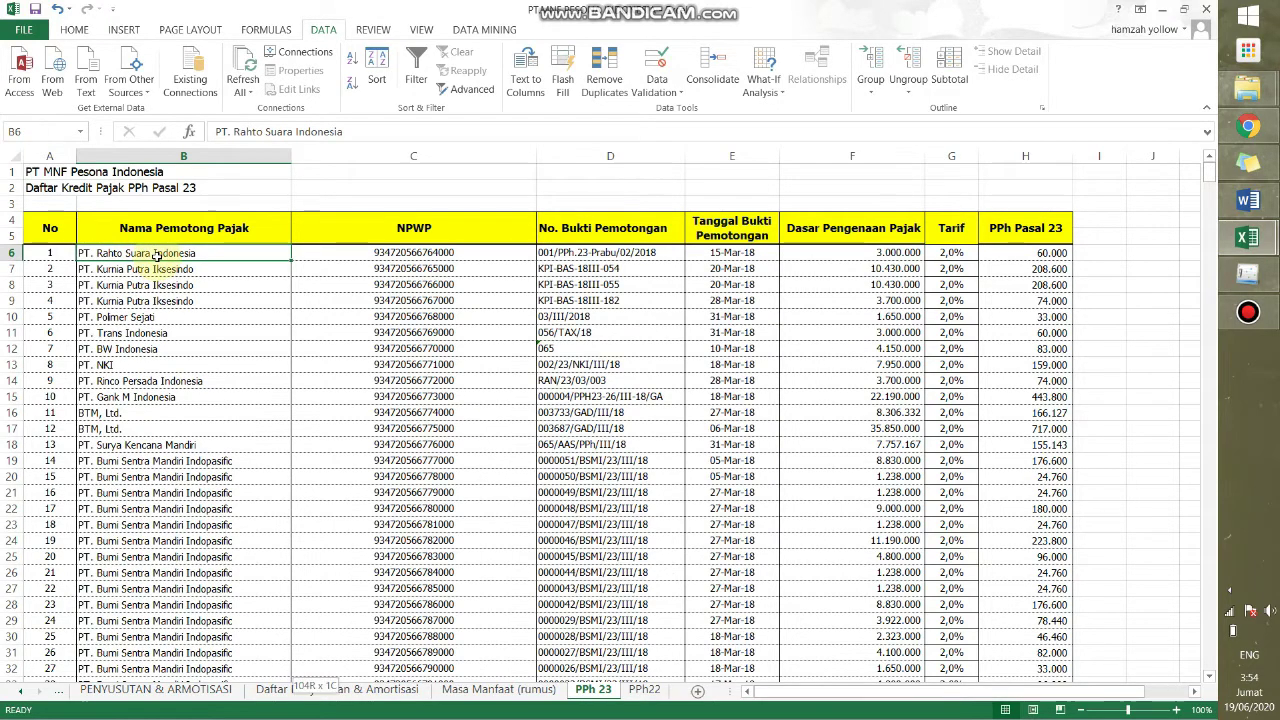
key("ctrl+shift+Down")
key("ctrl+c")
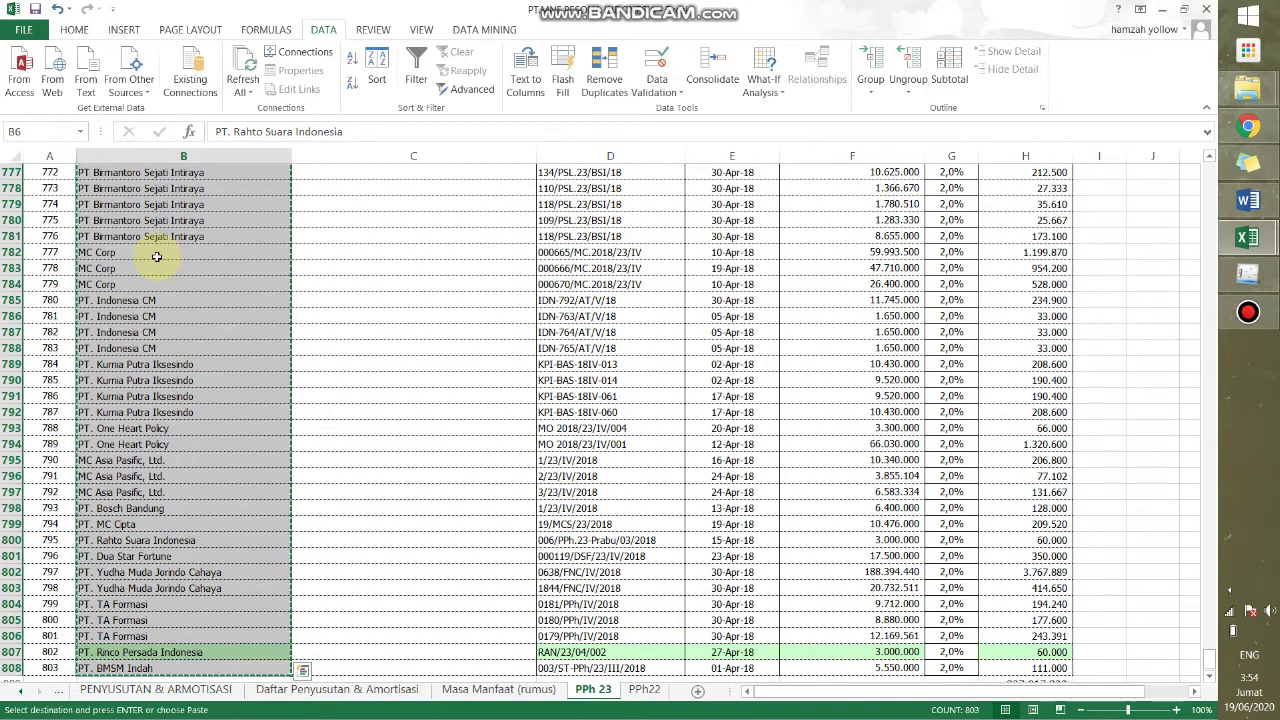
mouse_move(1240, 240)
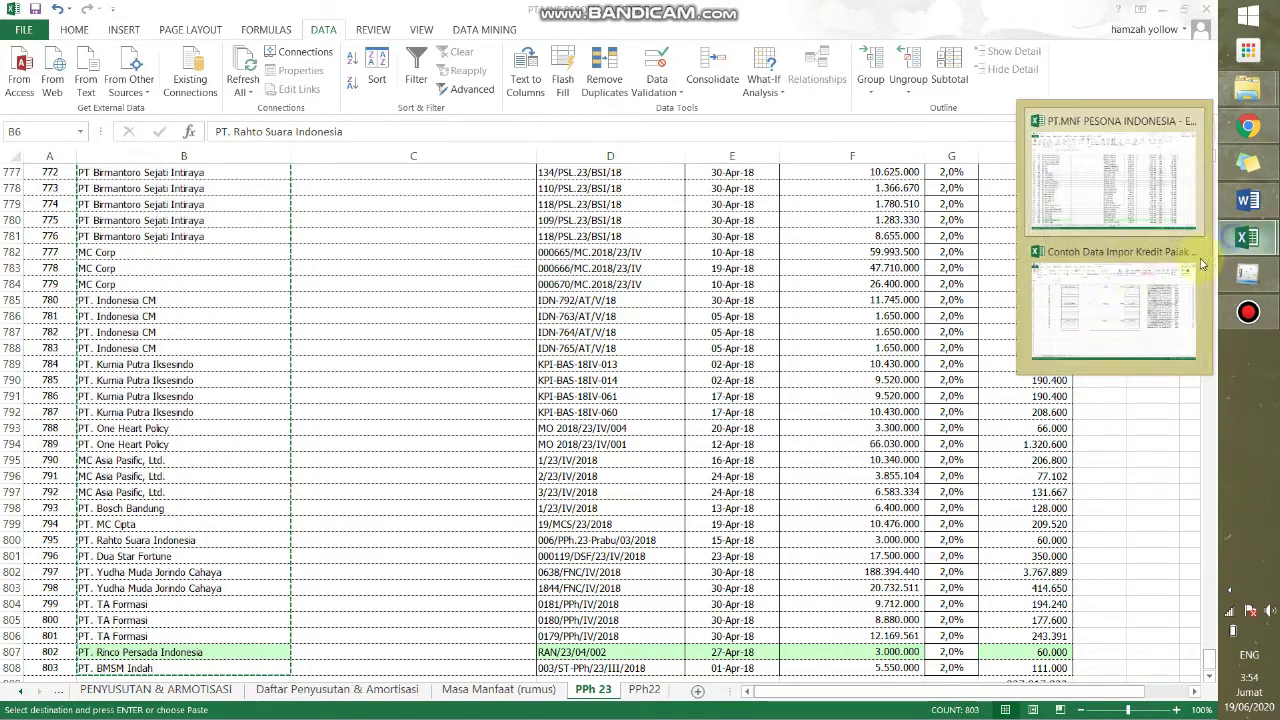
left_click(1110, 292)
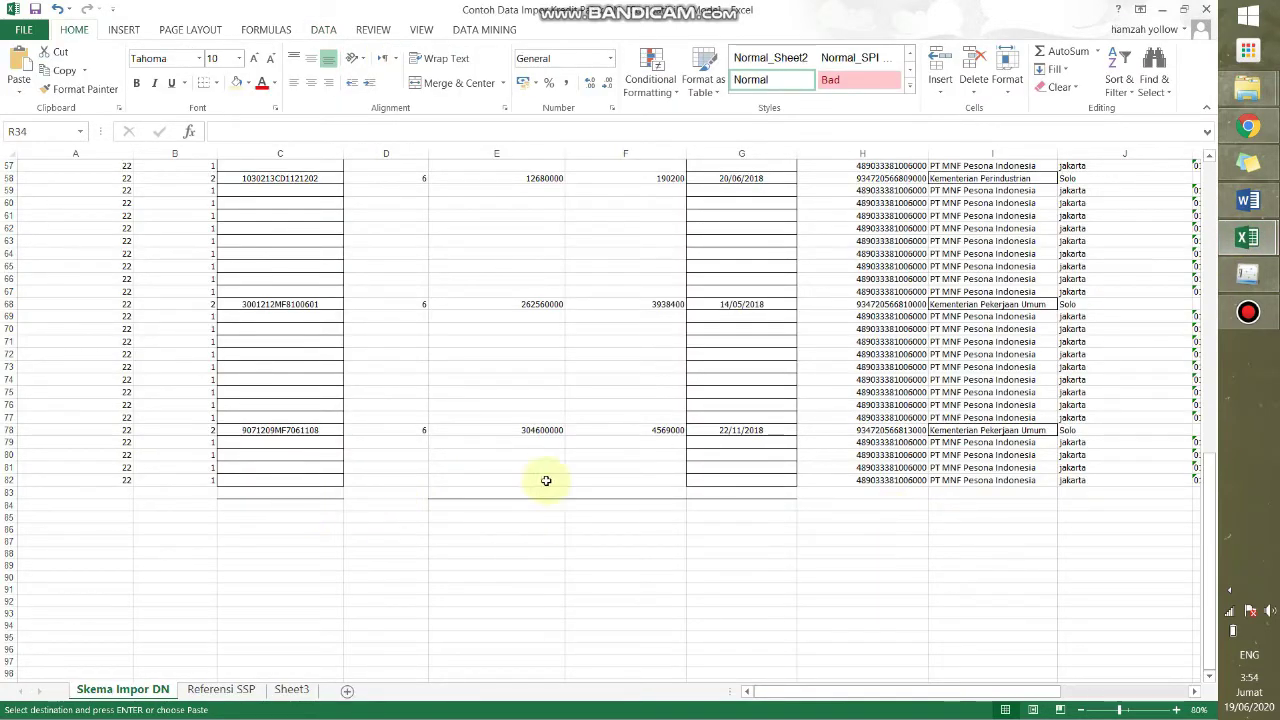
left_click(956, 489)
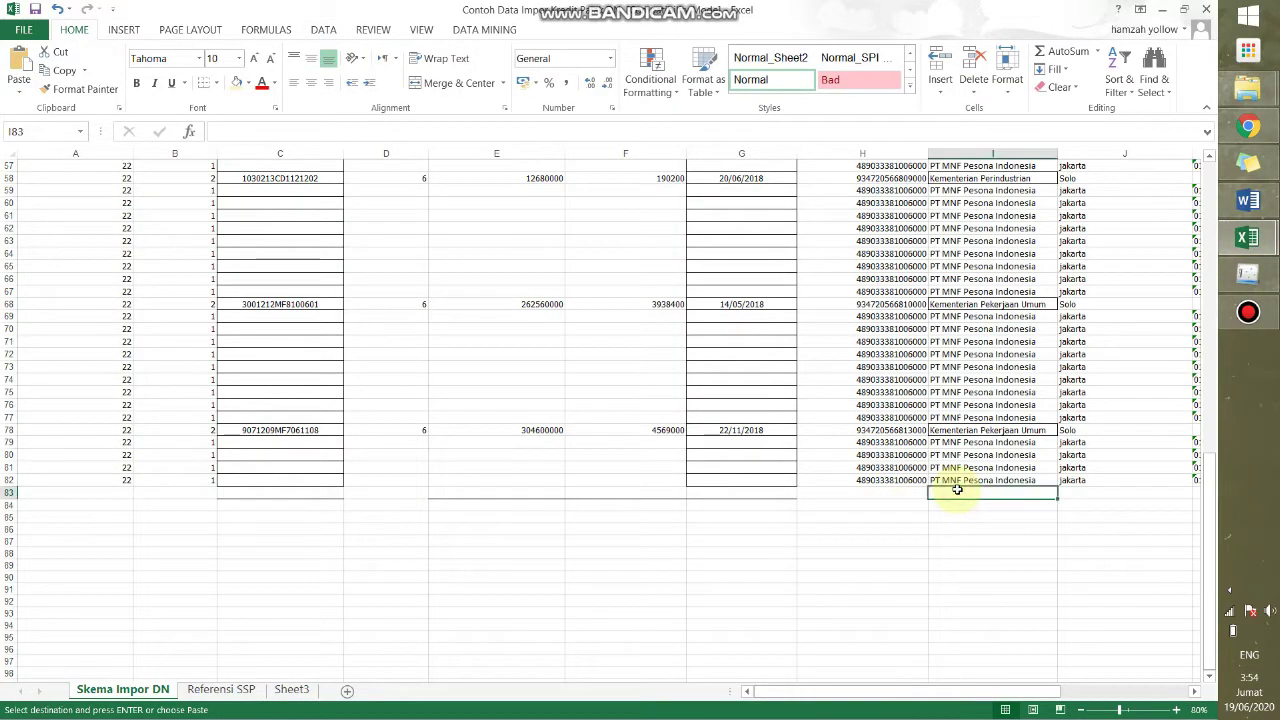
key("ctrl+v")
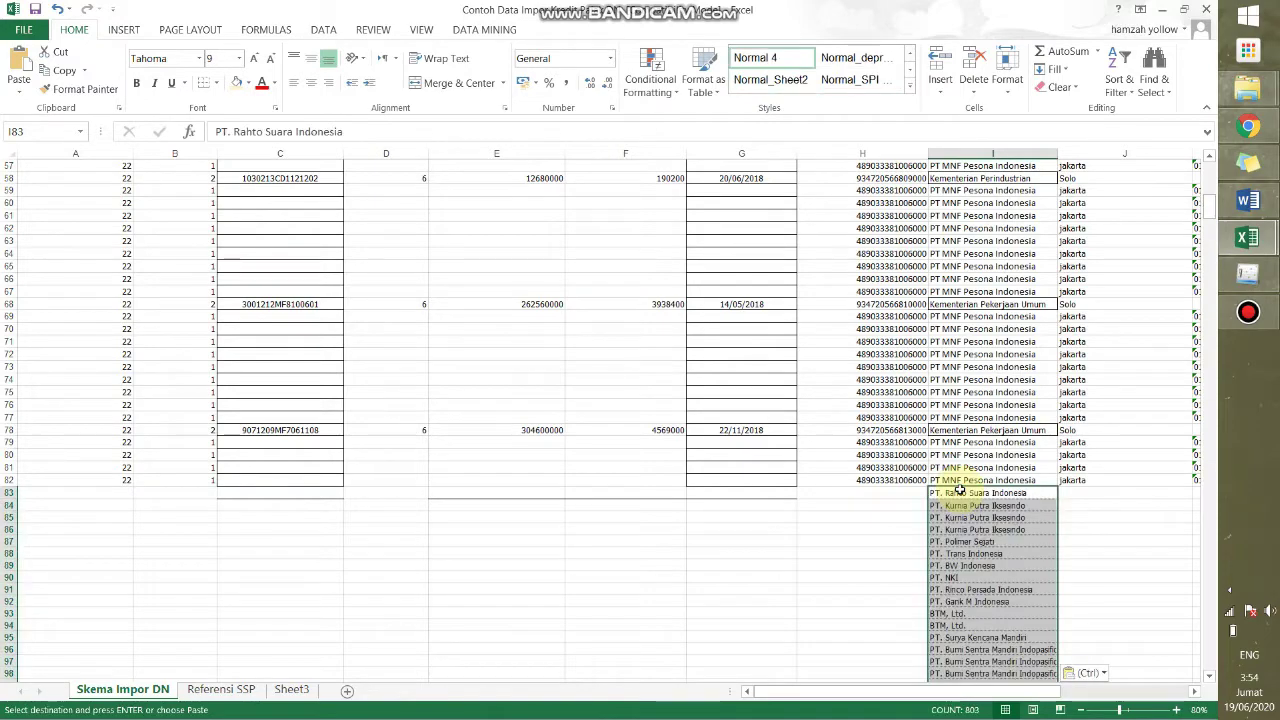
Check the pasted withholder names in column I down to the last entry in I885.
scroll(985, 535, "down", 20)
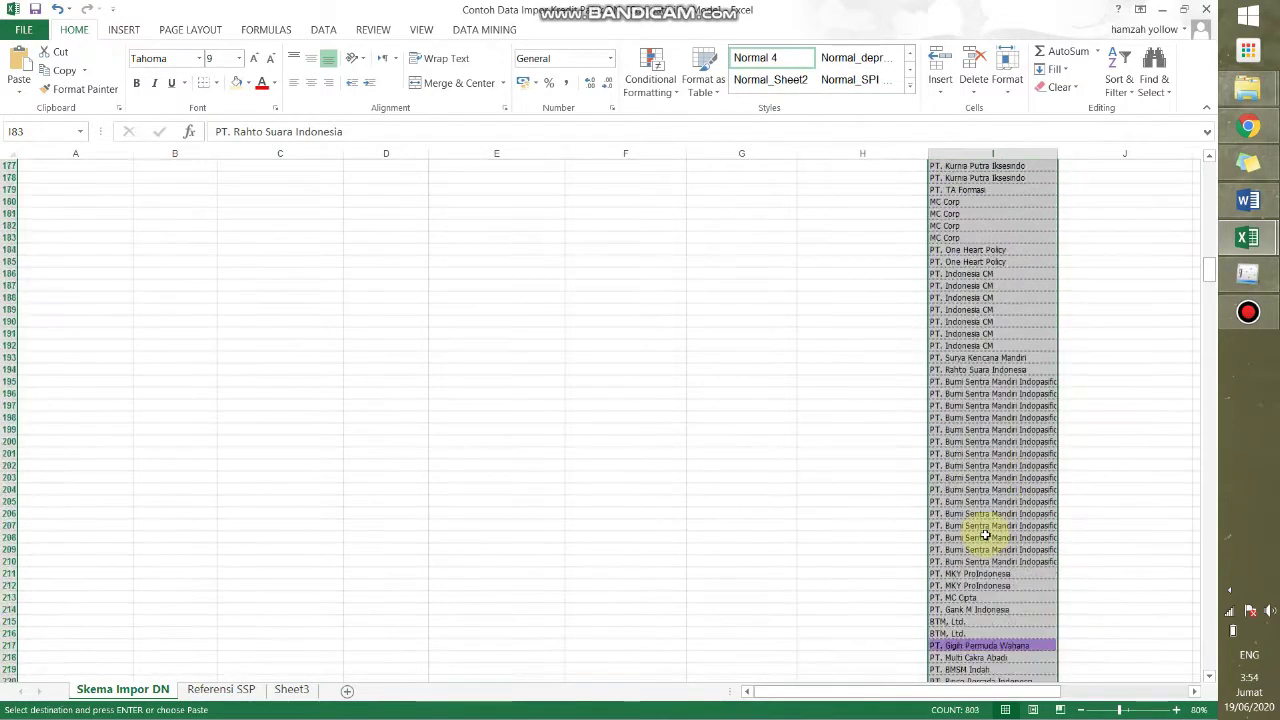
scroll(985, 535, "down", 8)
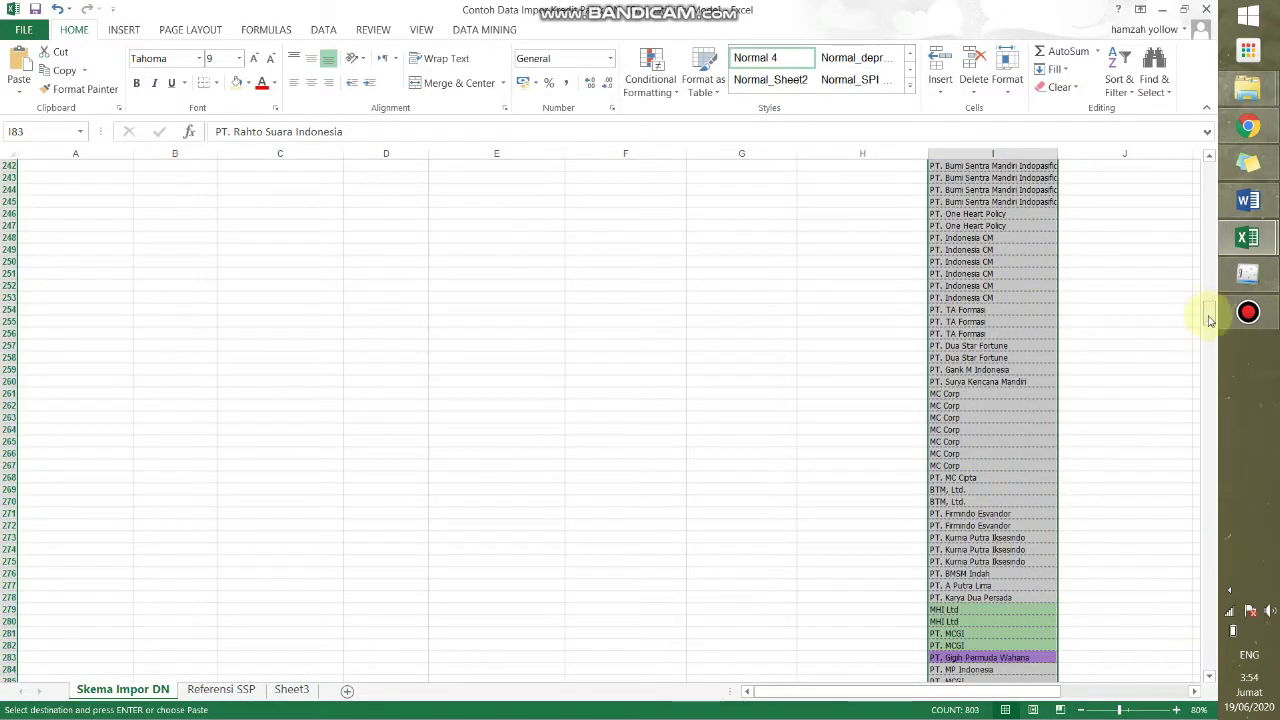
key("ctrl+Down")
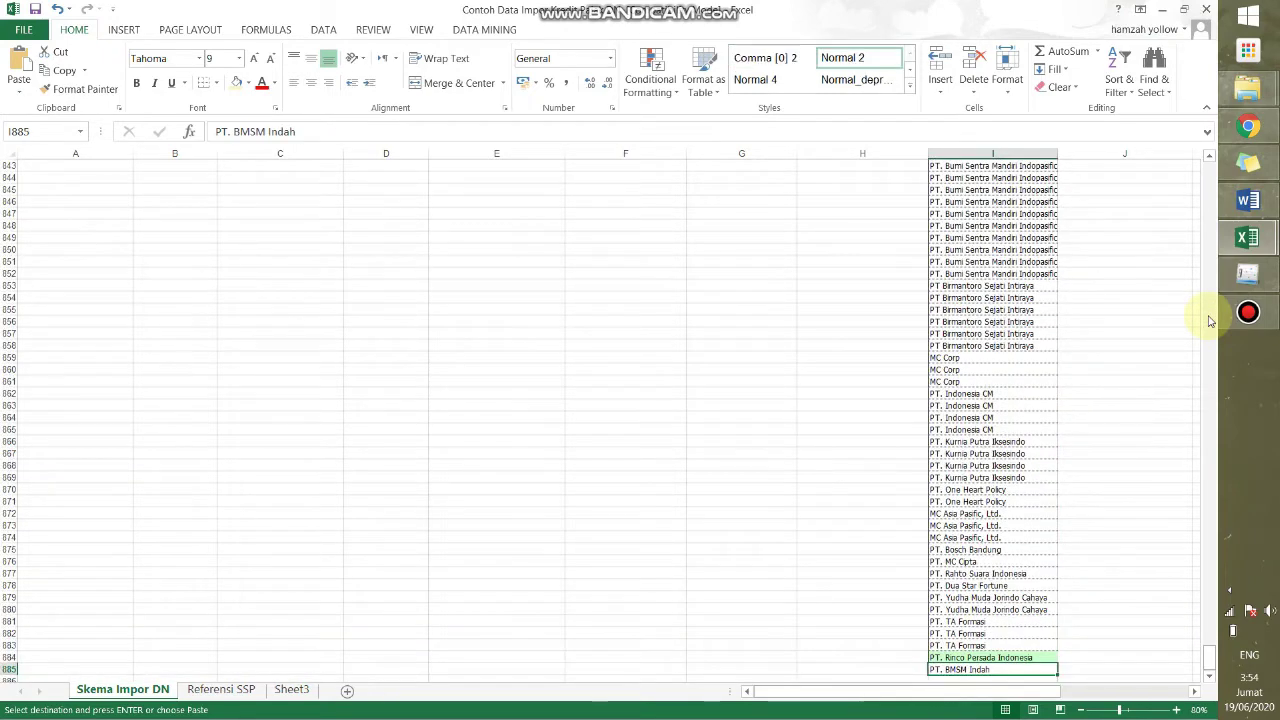
key("Down")
key("Up")
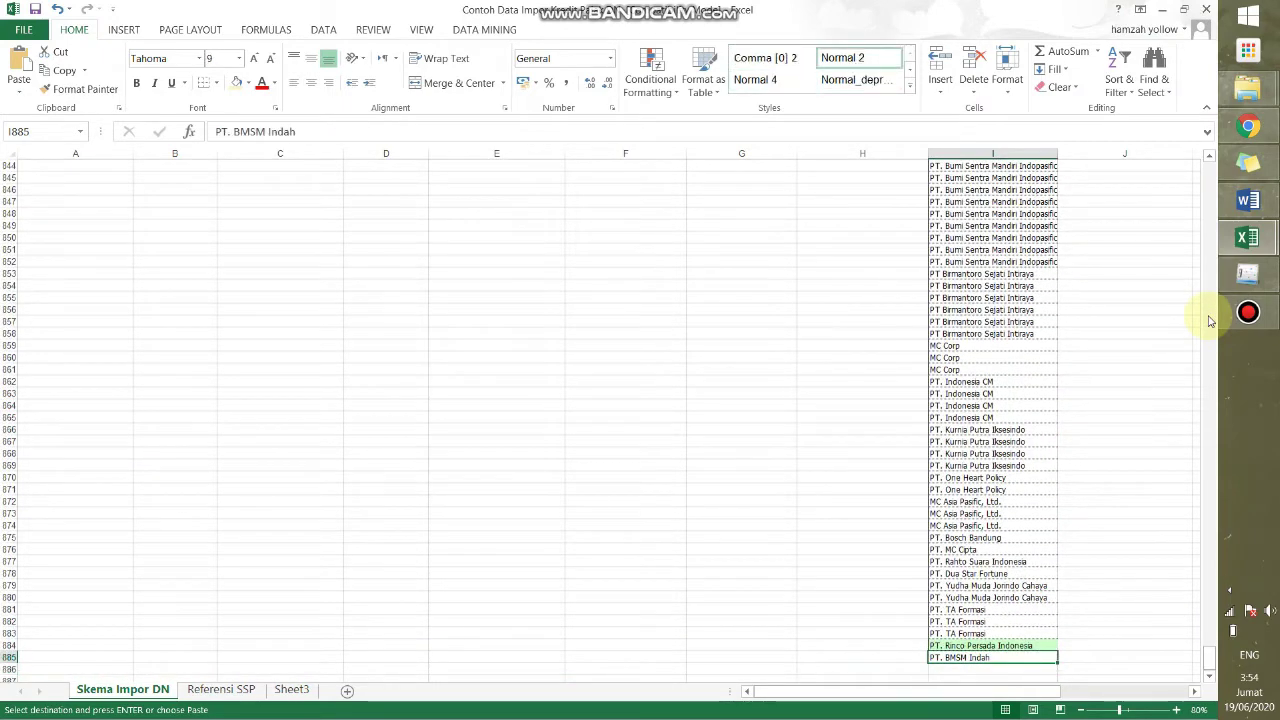
Add a bottom border along row 885 from A885 to I885 to mark the end of the pasted records.
key("Left")
key("Left")
key("Left")
key("Left")
key("Left")
key("Left")
key("Left")
key("Left")
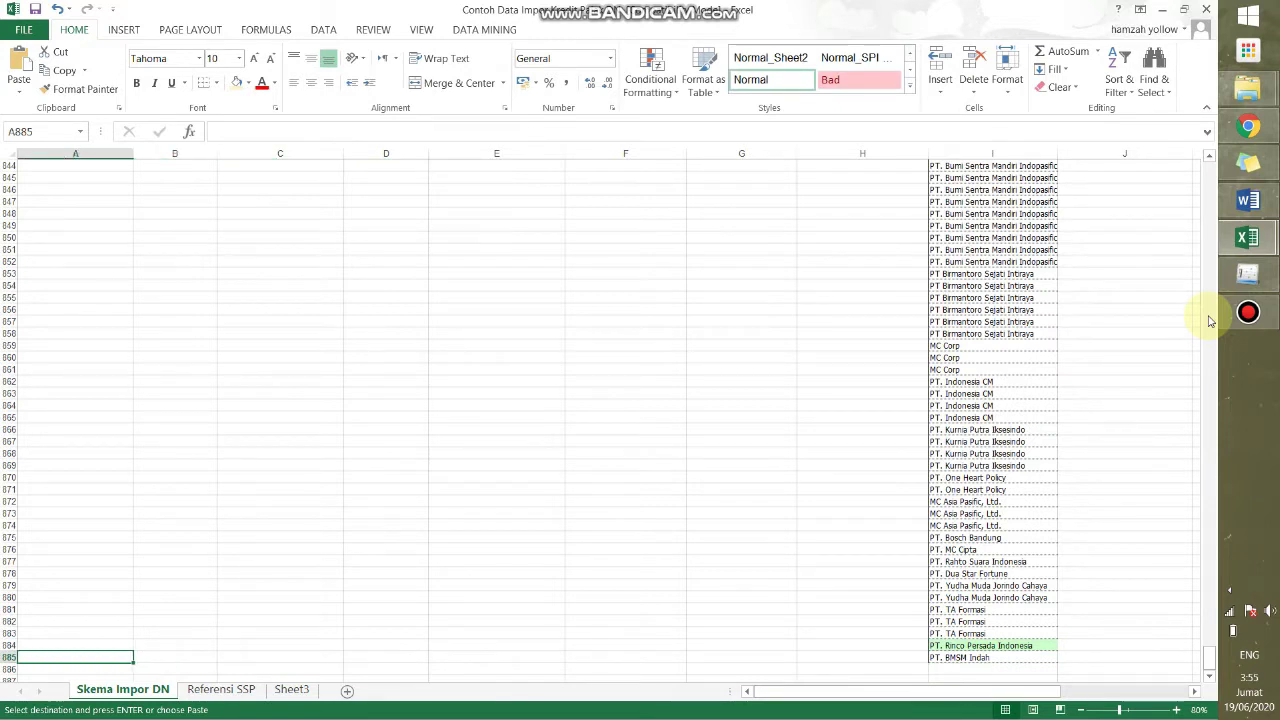
key("shift+Right")
key("shift+Right")
key("shift+Right")
key("shift+Right")
key("shift+Right")
key("shift+Right")
key("shift+Right")
key("shift+Right")
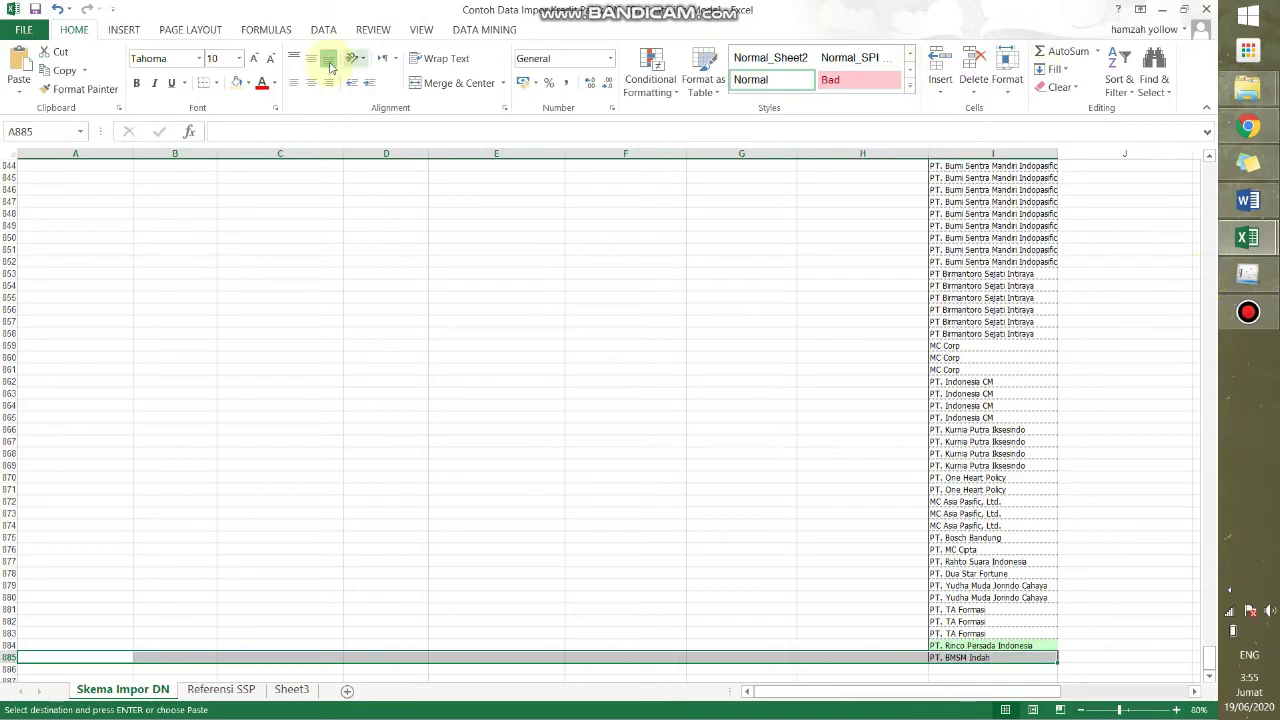
key("Escape")
left_click(350, 357)
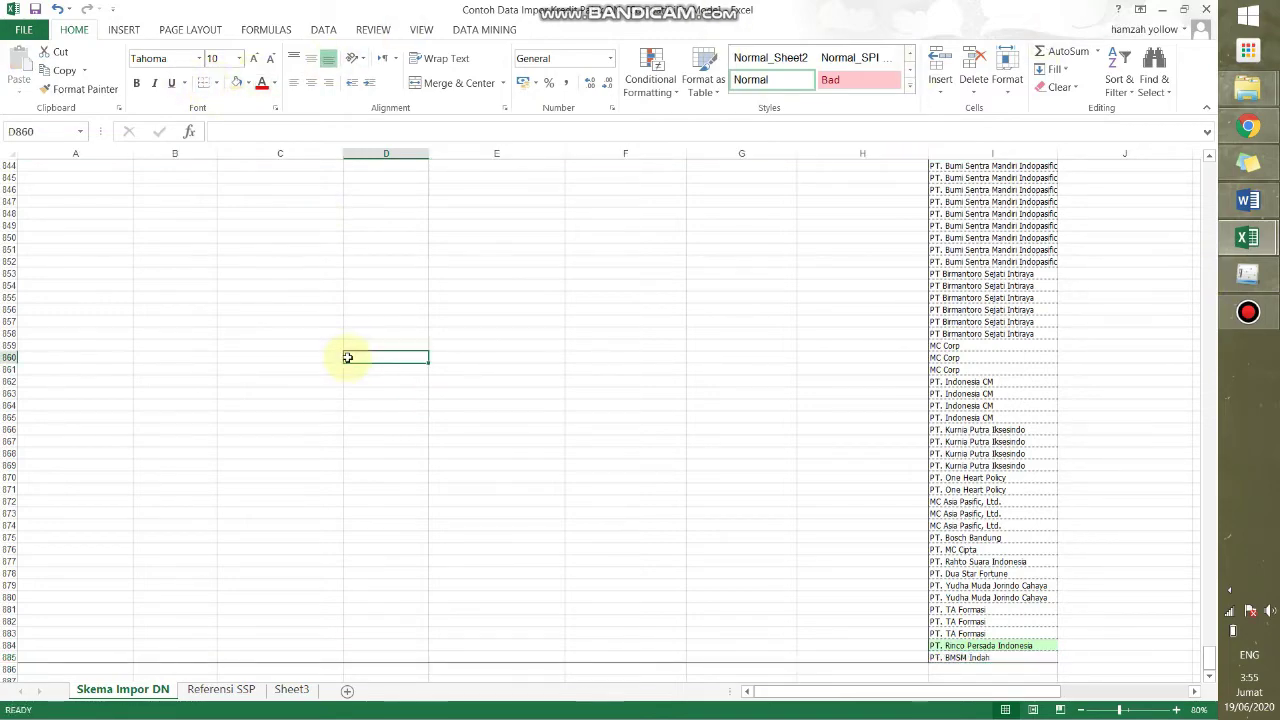
Enter 23 as the Jenis PPh code in A83 and fill it down to A885 beside the pasted names.
scroll(331, 314, "up", 6)
scroll(300, 262, "up", 20)
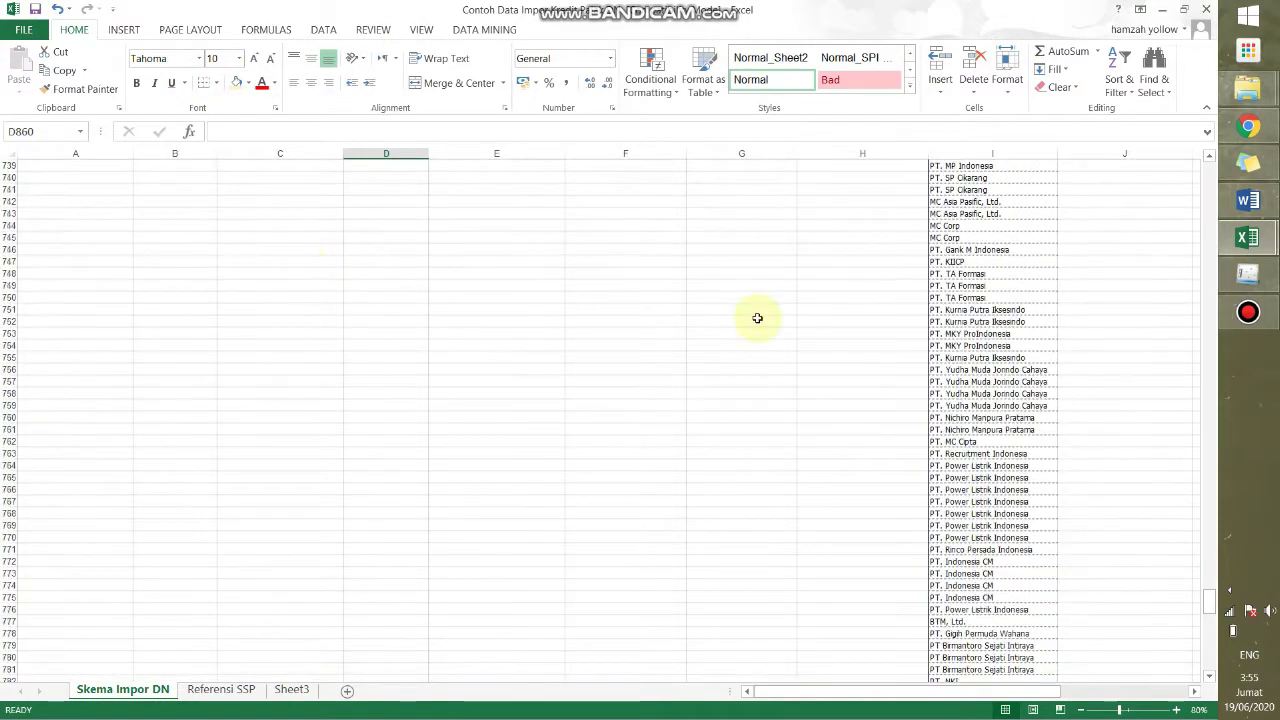
left_click_drag(1213, 578, 1201, 214)
double_click(943, 493)
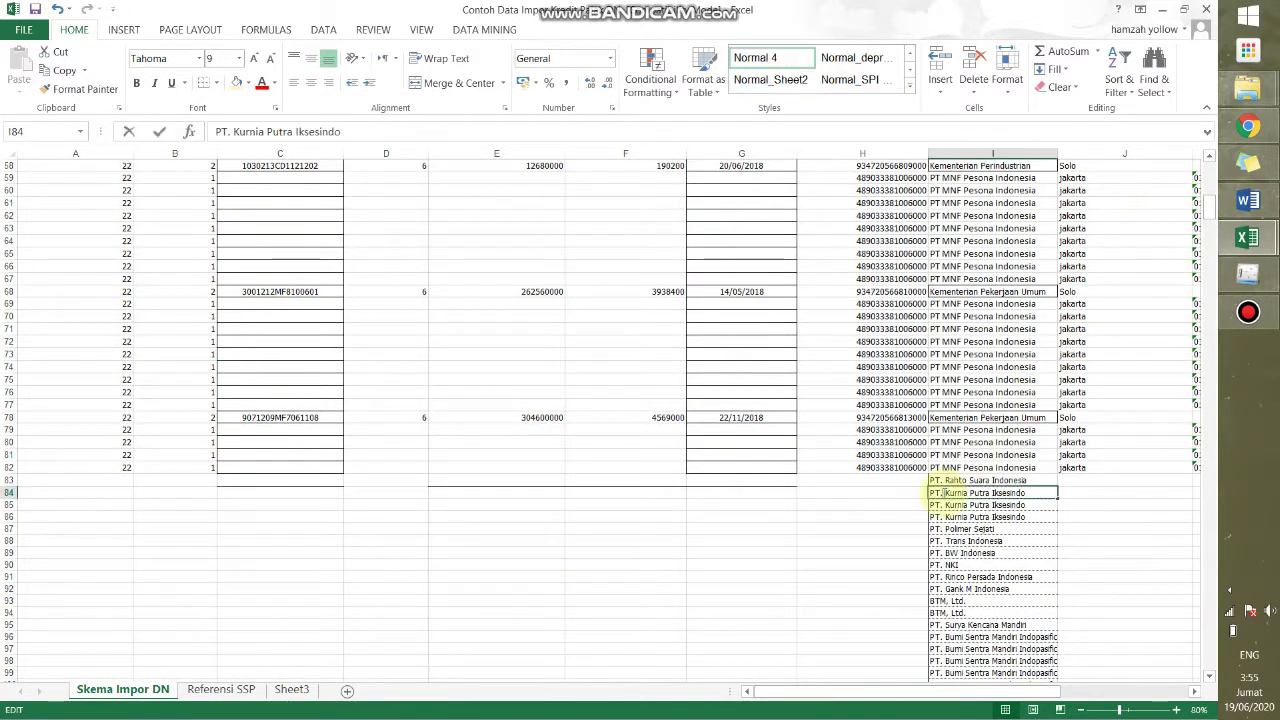
left_click(910, 479)
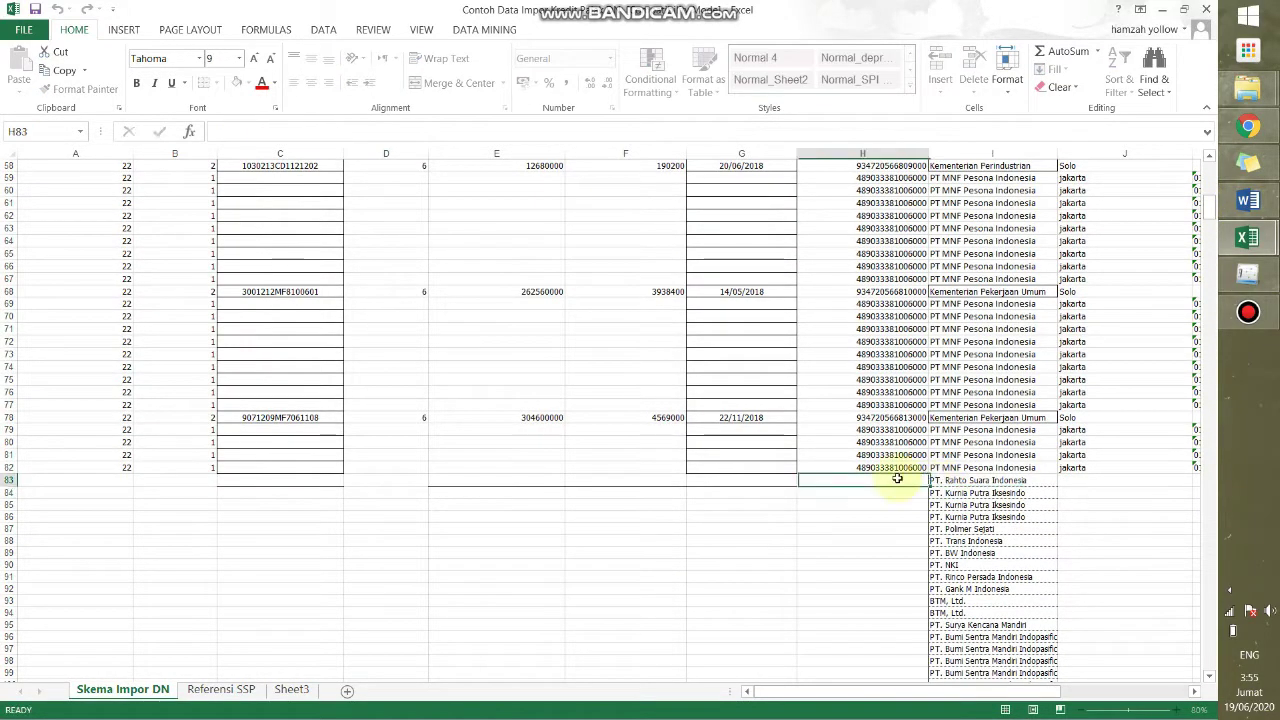
left_click(114, 483)
type("23")
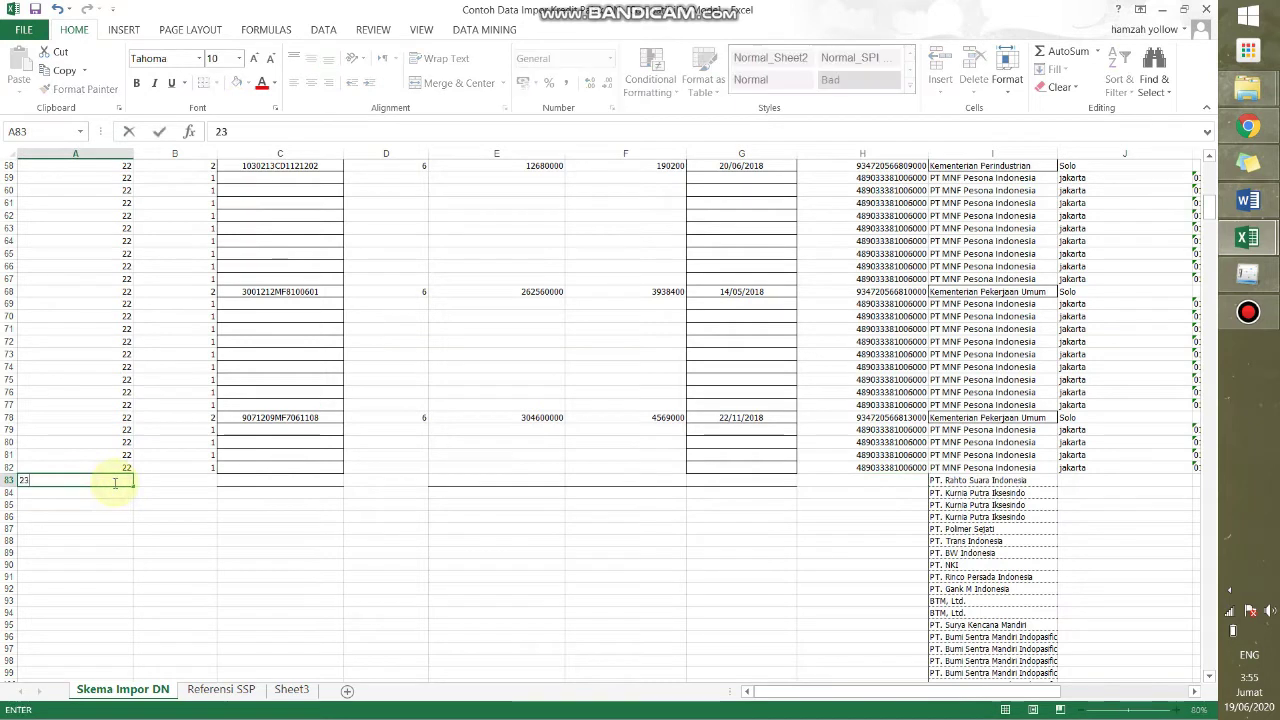
left_click(114, 483)
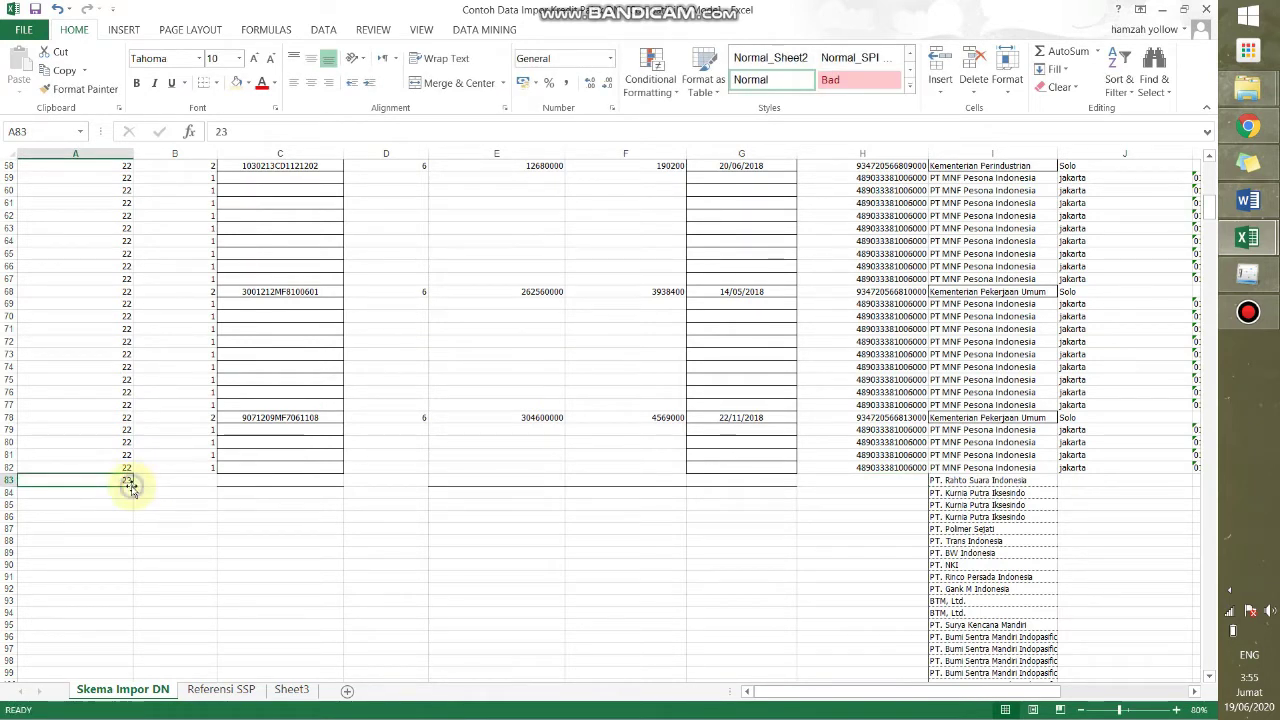
double_click(130, 485)
Check the filled tax type codes in column A down to row 885 and return to the sheet's header row.
scroll(220, 534, "down", 20)
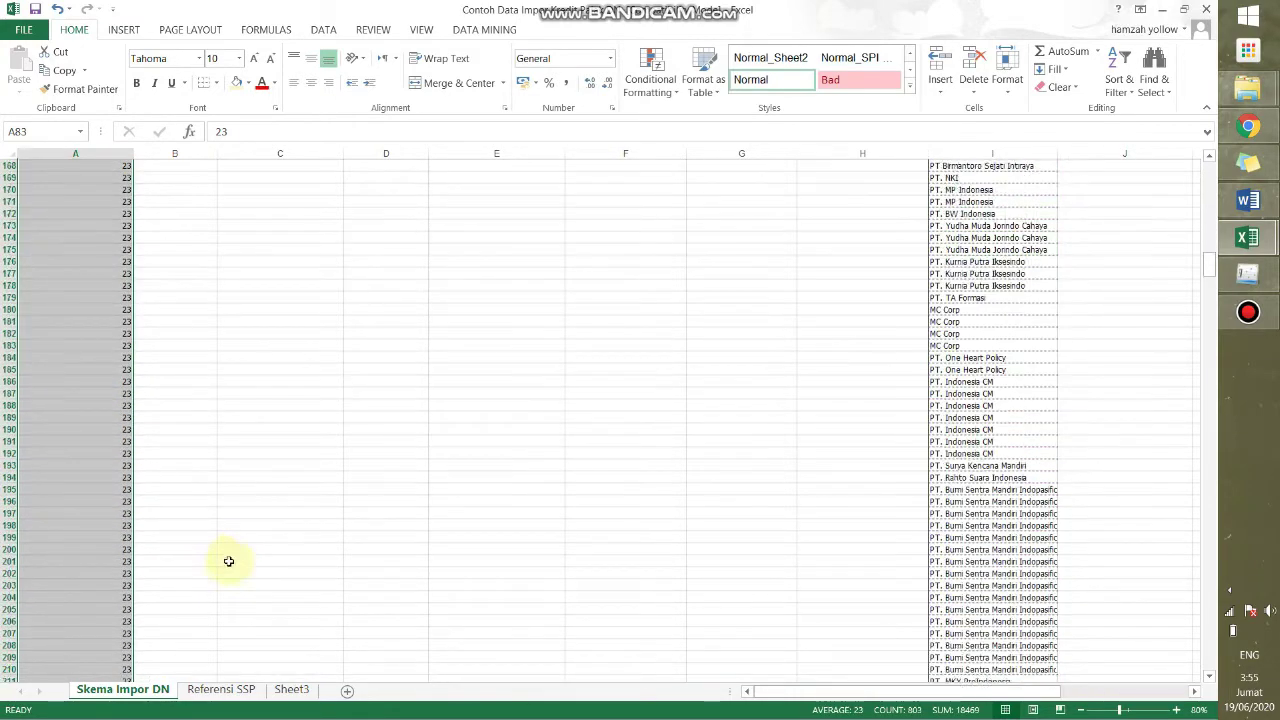
scroll(228, 561, "down", 20)
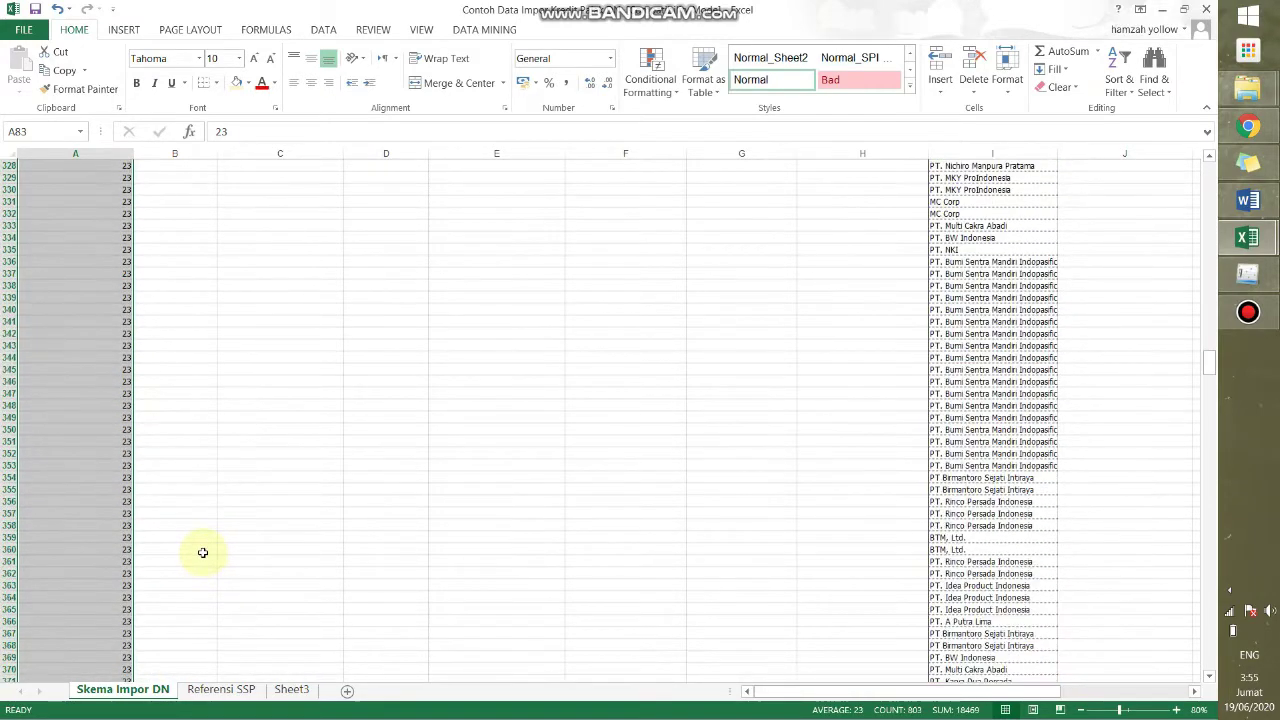
scroll(202, 553, "down", 20)
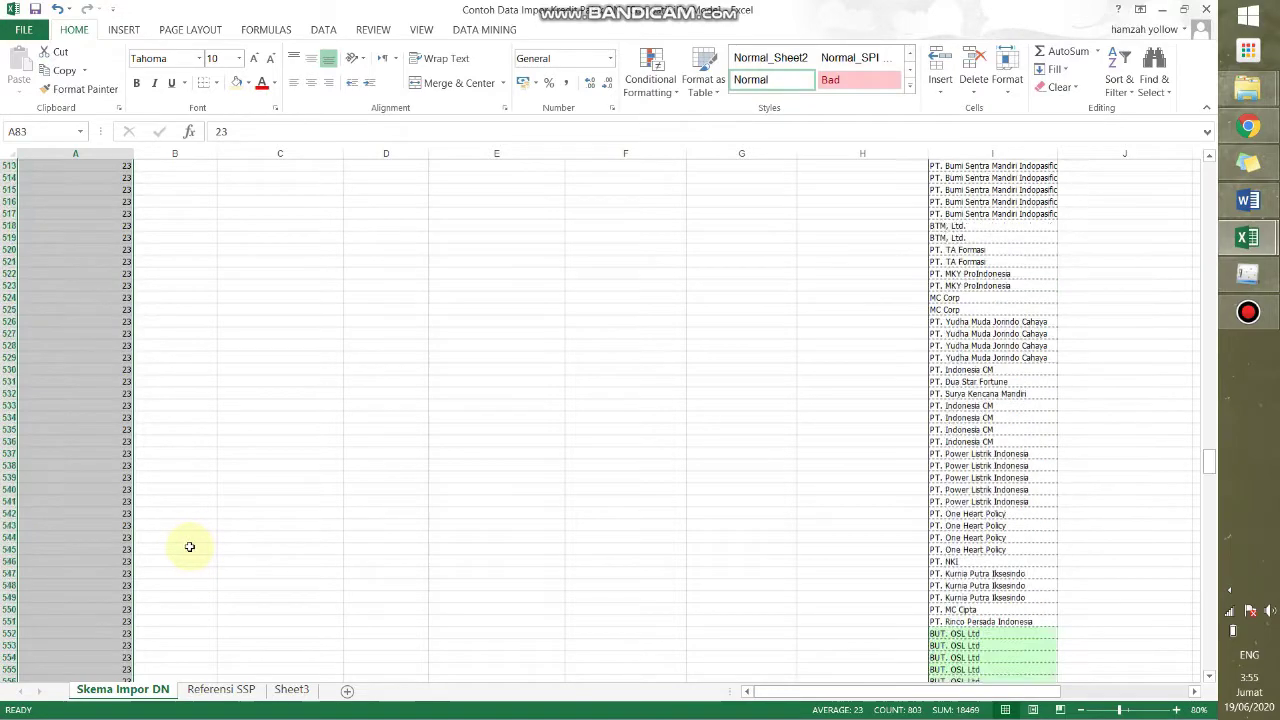
scroll(189, 547, "down", 20)
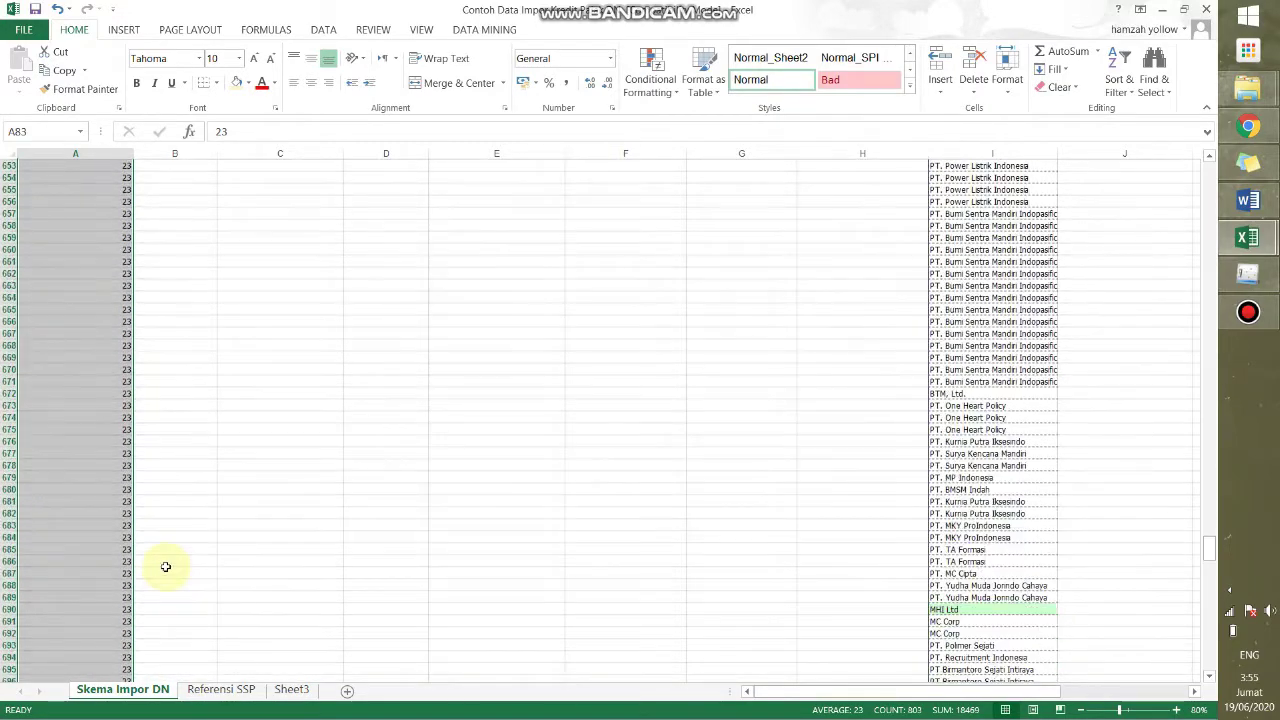
key("ctrl+Down")
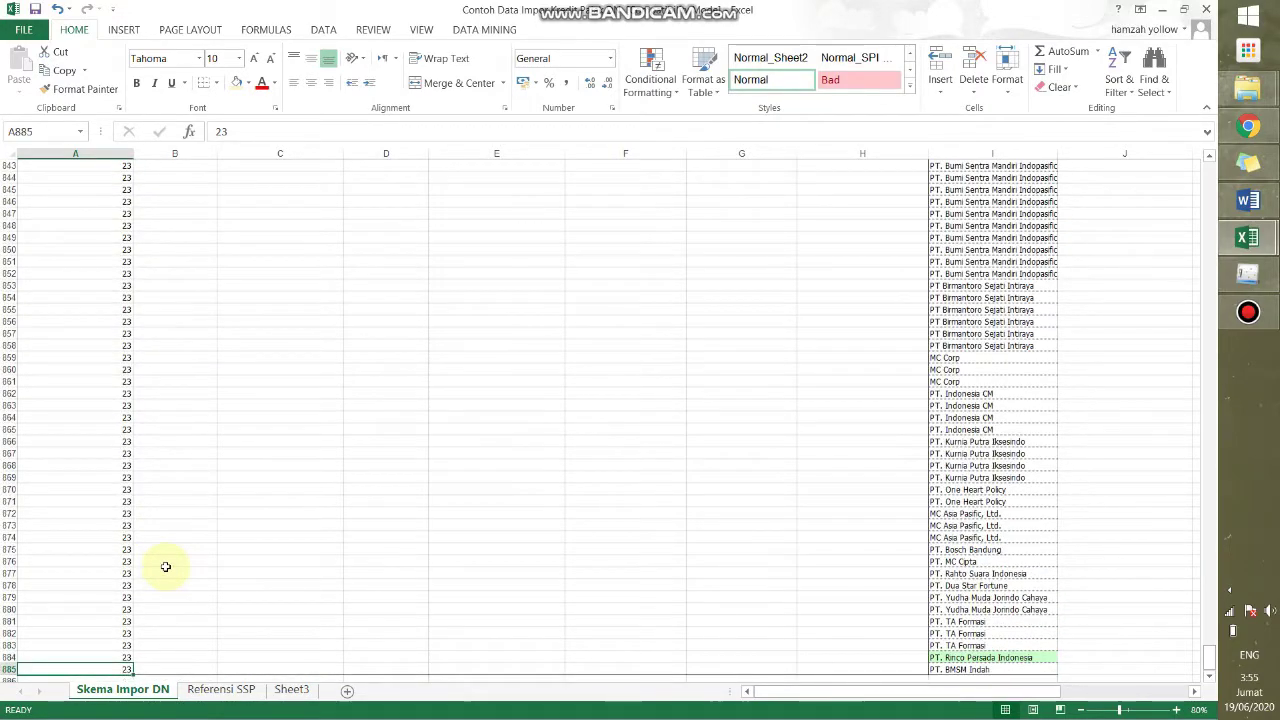
key("Up")
key("Up")
key("Up")
key("Up")
key("Up")
key("Up")
key("Up")
key("Up")
key("Up")
key("Up")
key("Up")
key("Up")
key("Up")
key("Up")
key("Up")
key("Up")
key("Up")
key("Up")
key("Up")
key("Up")
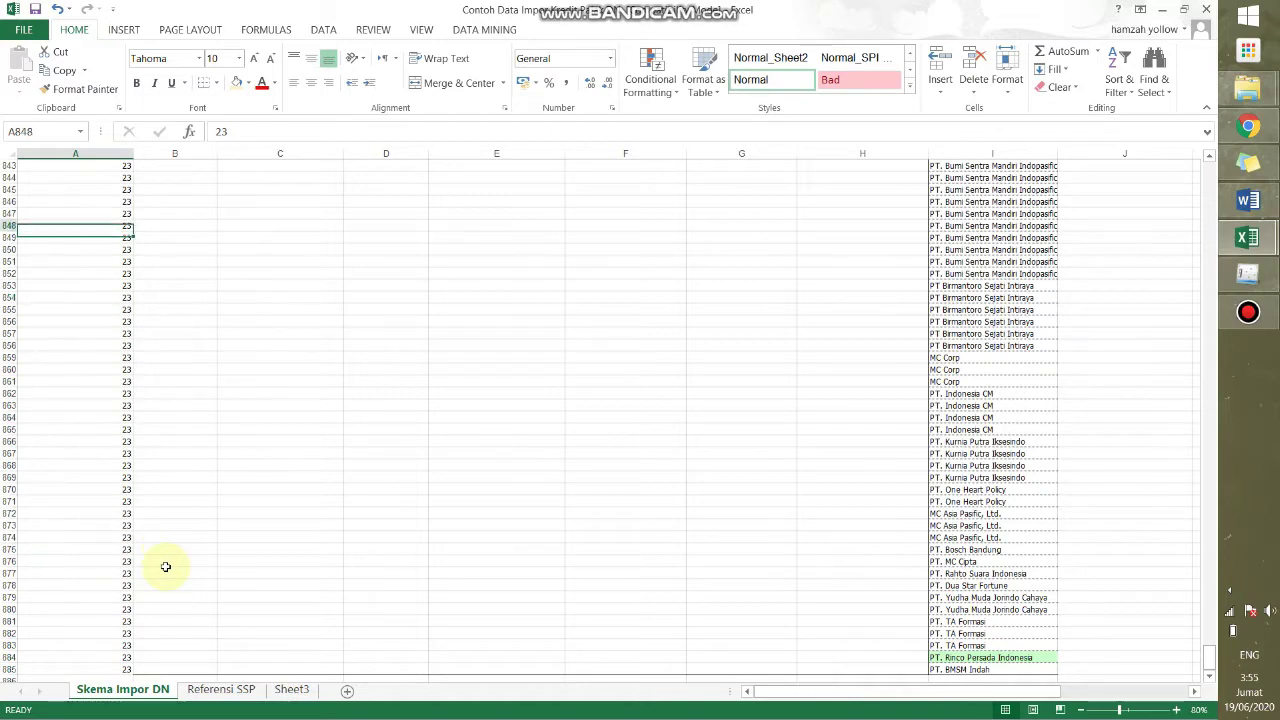
key("ctrl+Up")
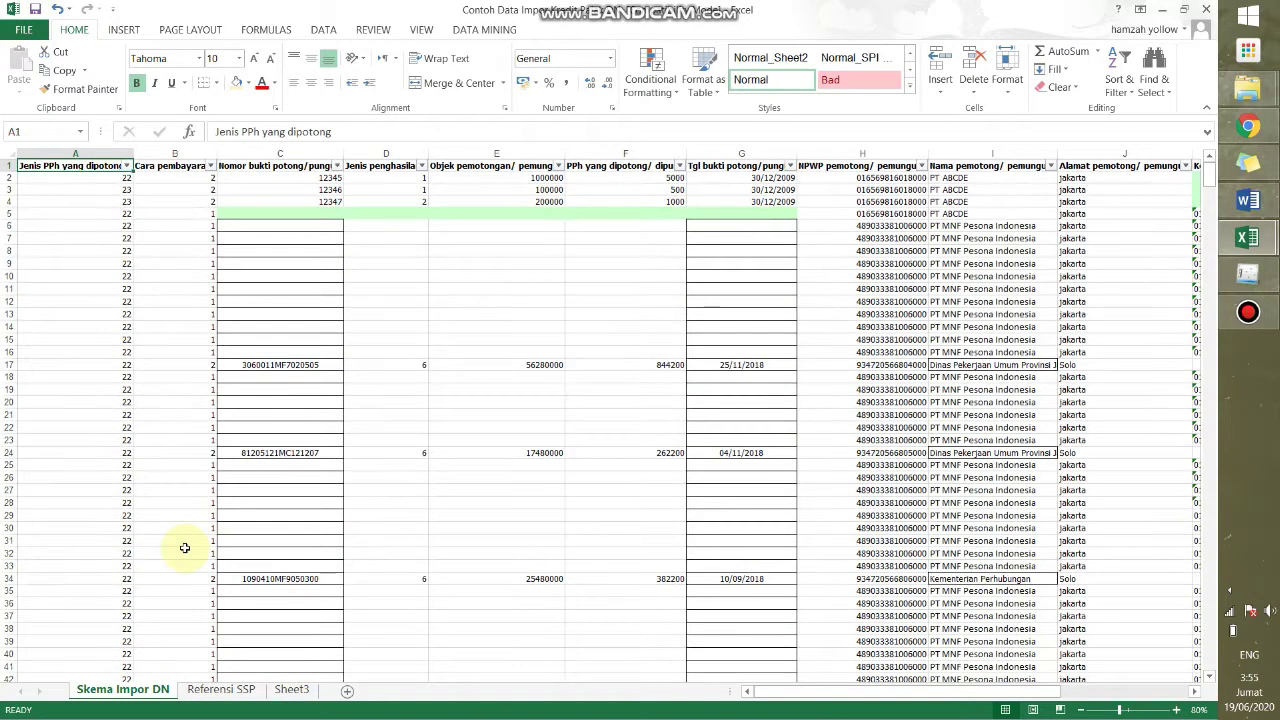
Enter 2 as the Cara pembayaran code in B83 and fill it down the PPh 23 rows.
key("Down")
key("Down")
key("Down")
key("Down")
key("Down")
key("Down")
key("Down")
key("Down")
key("Down")
key("Down")
key("Down")
key("Down")
key("Down")
key("Down")
key("Down")
key("Down")
key("Down")
key("Down")
key("Down")
key("Down")
key("Down")
key("Down")
key("Down")
key("Down")
key("Down")
key("Down")
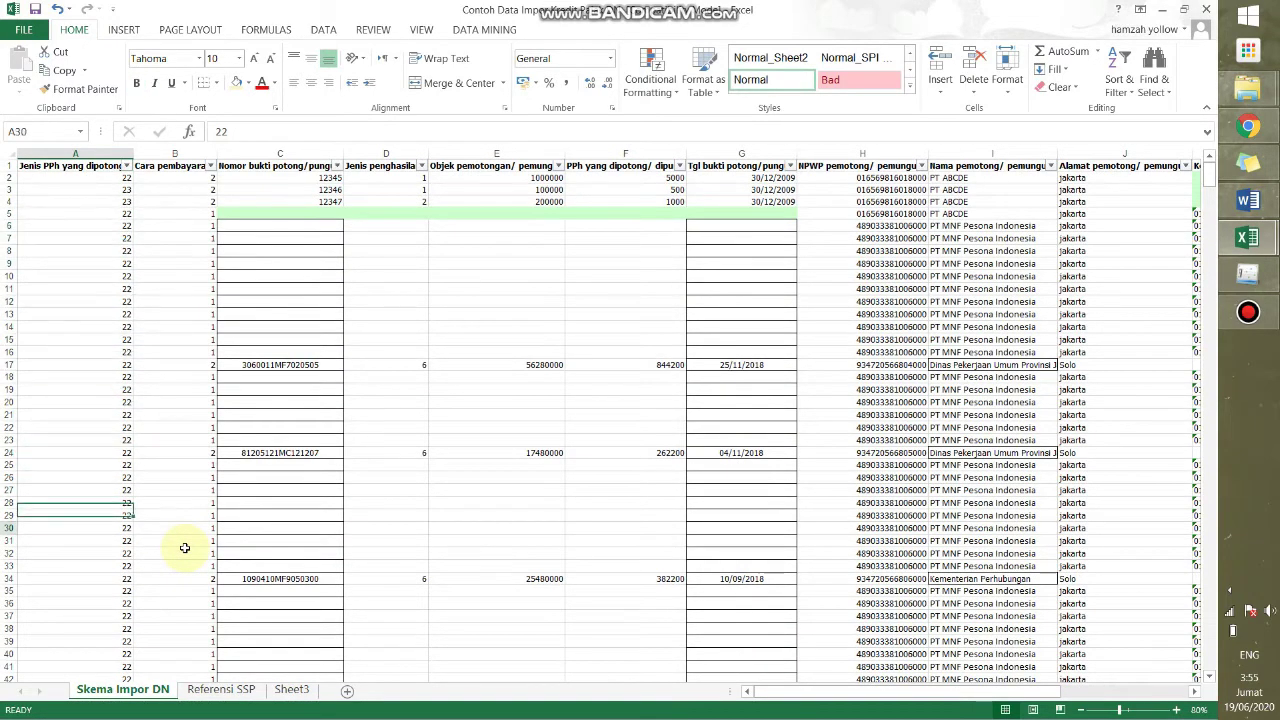
key("Down")
key("Down")
key("Down")
key("Down")
key("Down")
key("Down")
key("Down")
key("Down")
key("Down")
key("Down")
key("Down")
key("Down")
key("Down")
key("Down")
key("Down")
key("Down")
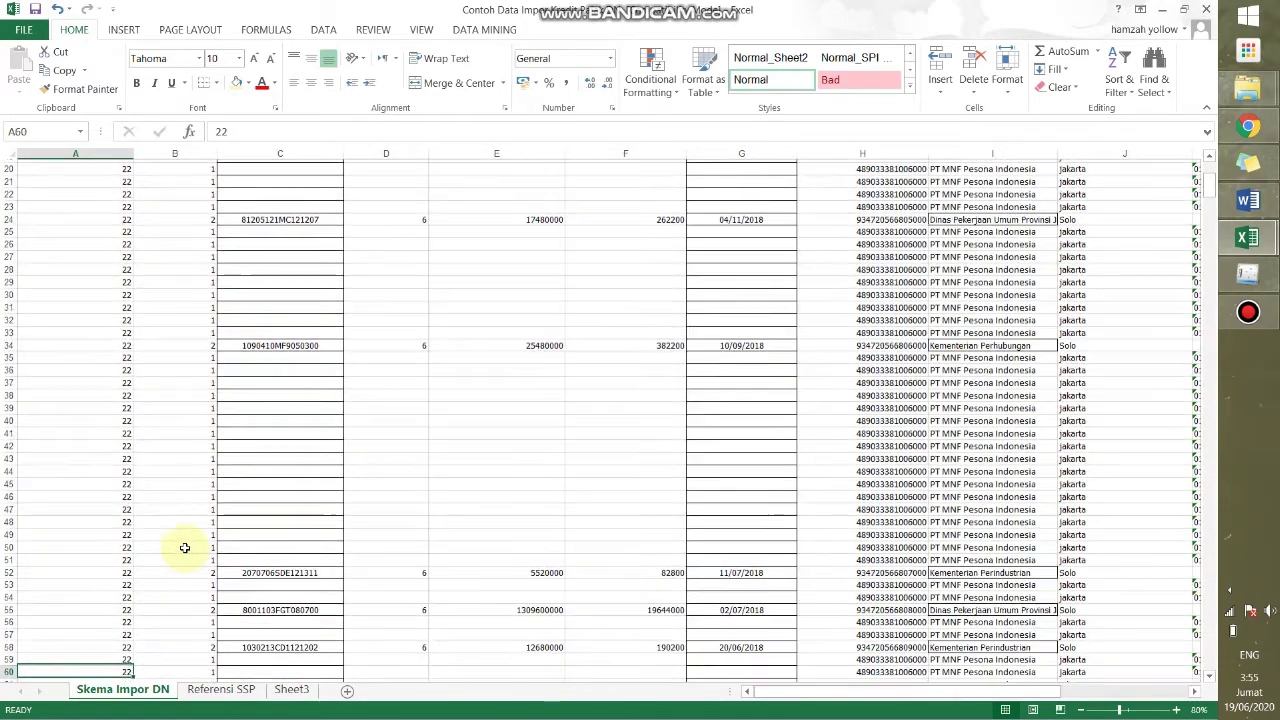
key("Down")
key("Down")
key("Down")
key("Down")
key("Down")
key("Down")
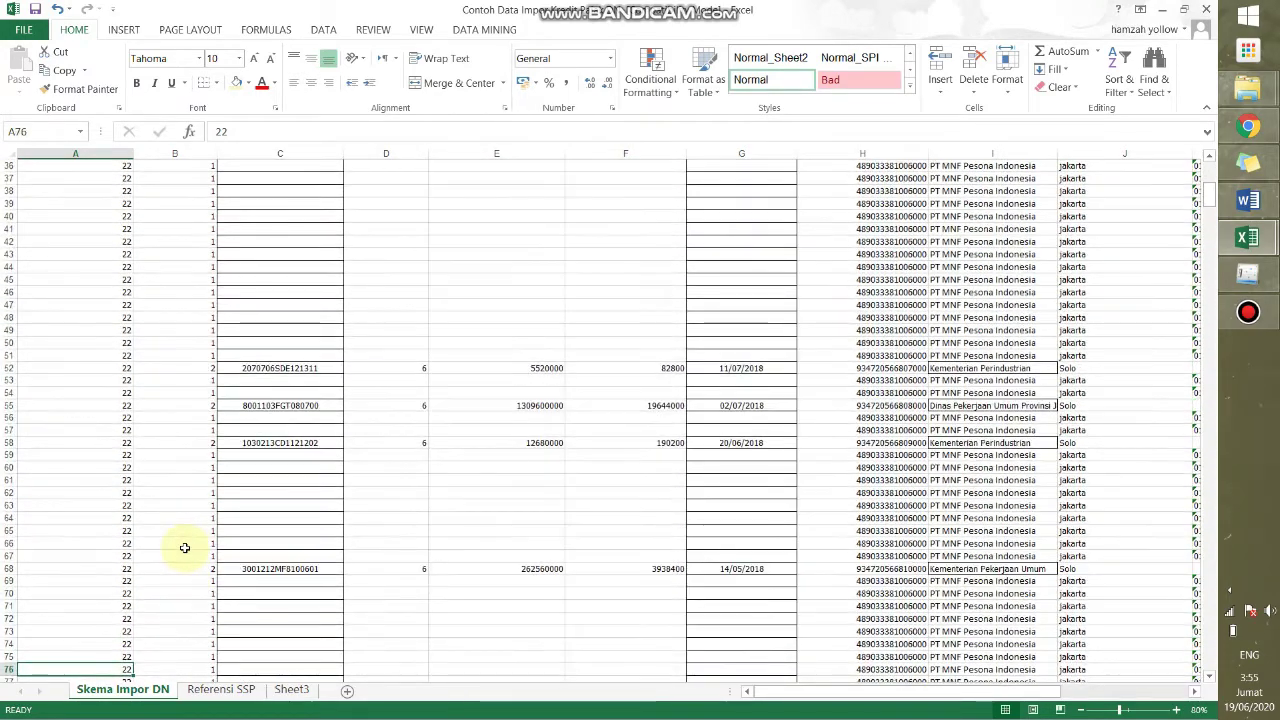
key("Right")
key("Down")
key("Down")
key("Down")
key("Down")
key("Down")
key("Down")
key("Down")
key("Down")
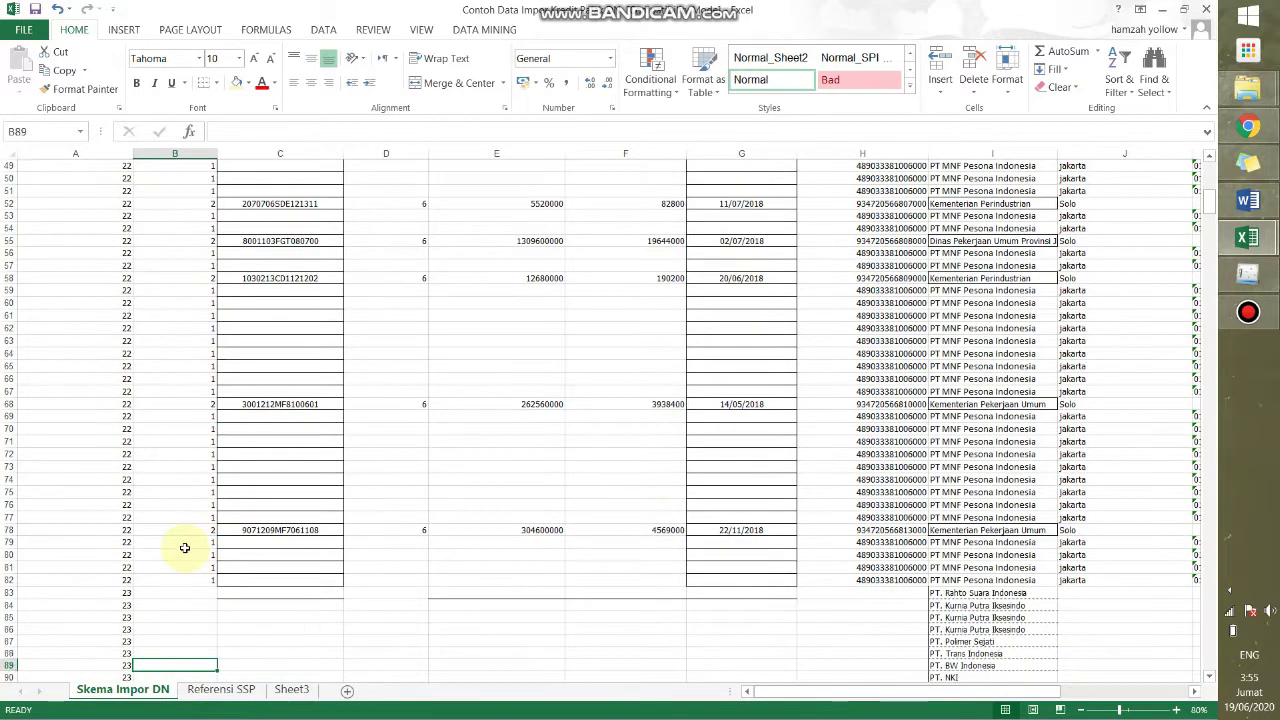
key("Up")
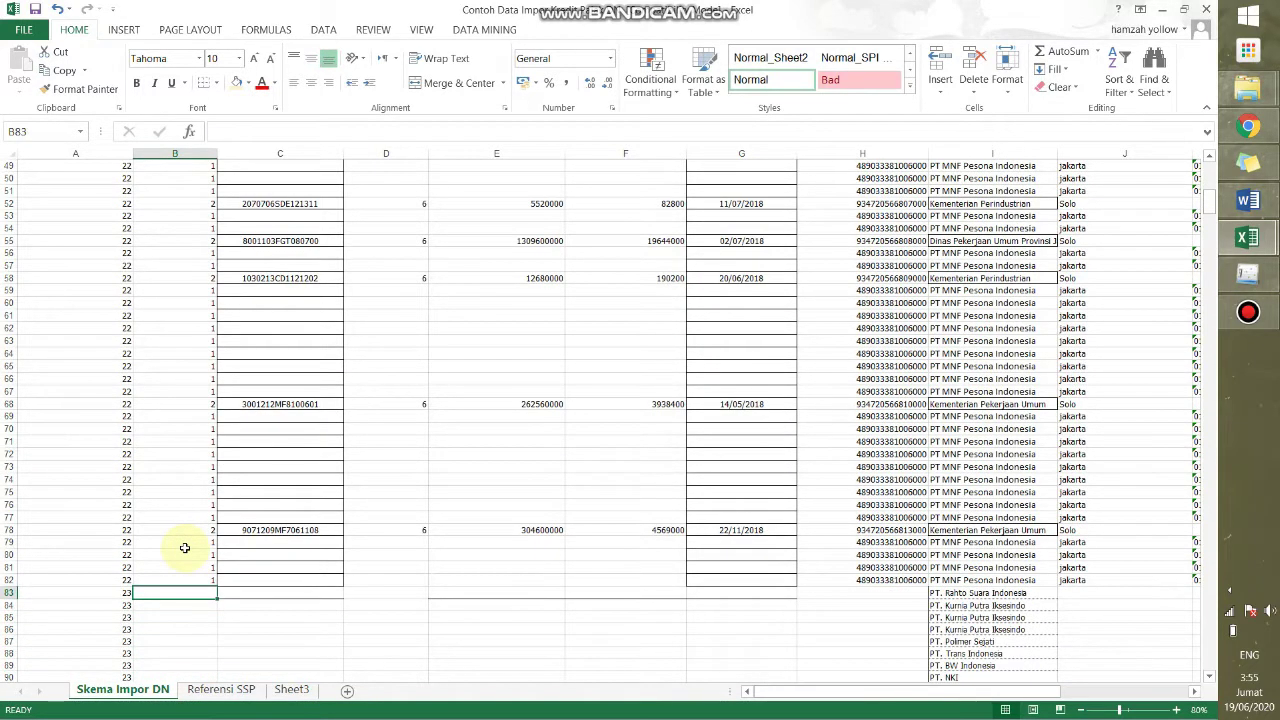
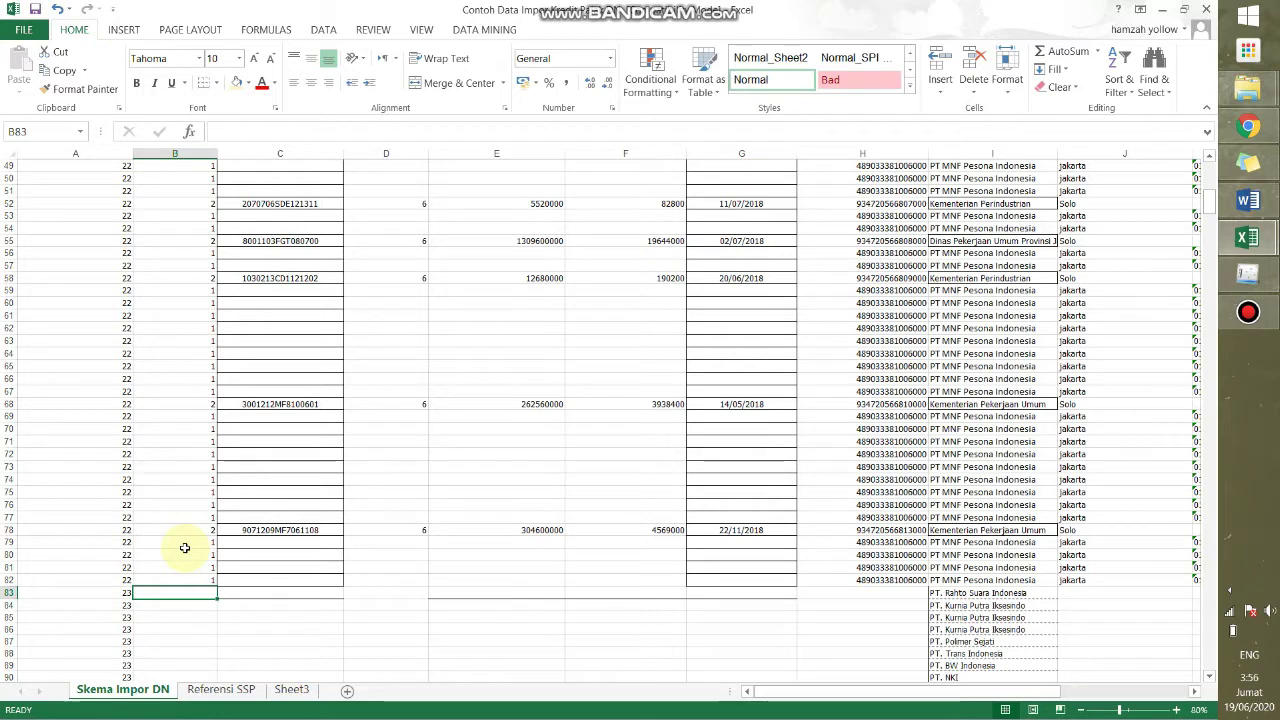
type("2")
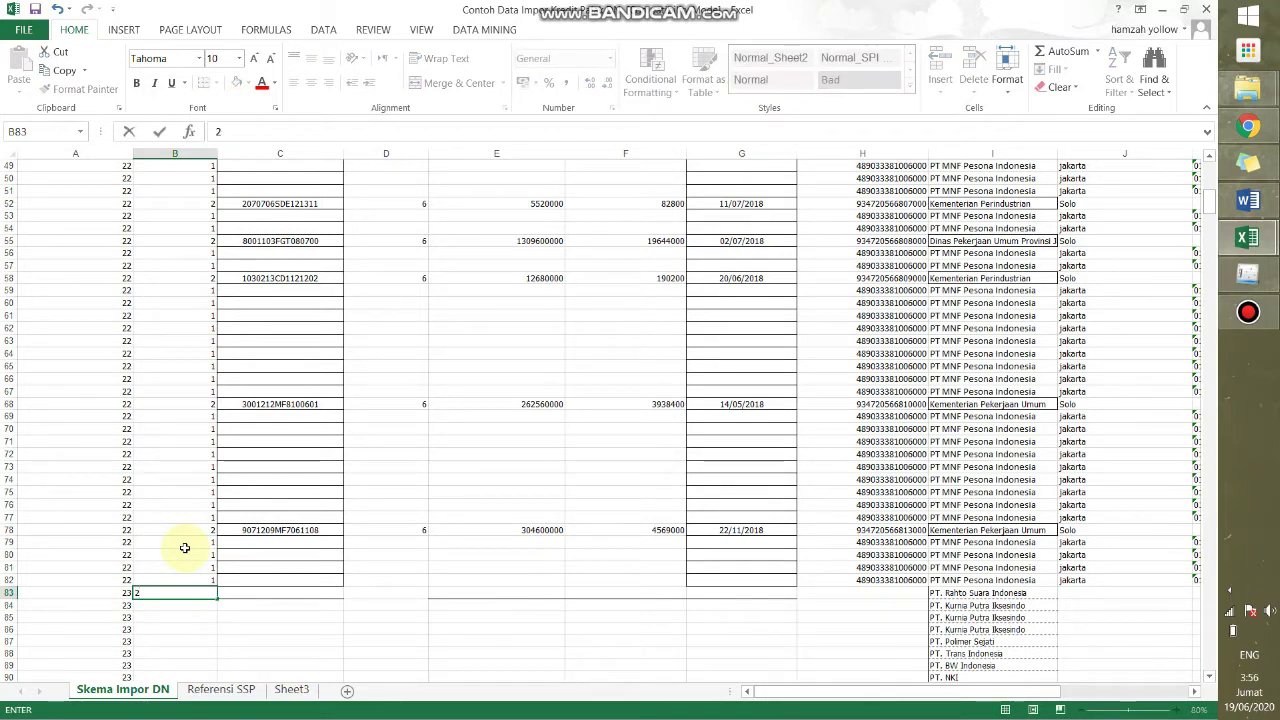
key("Return")
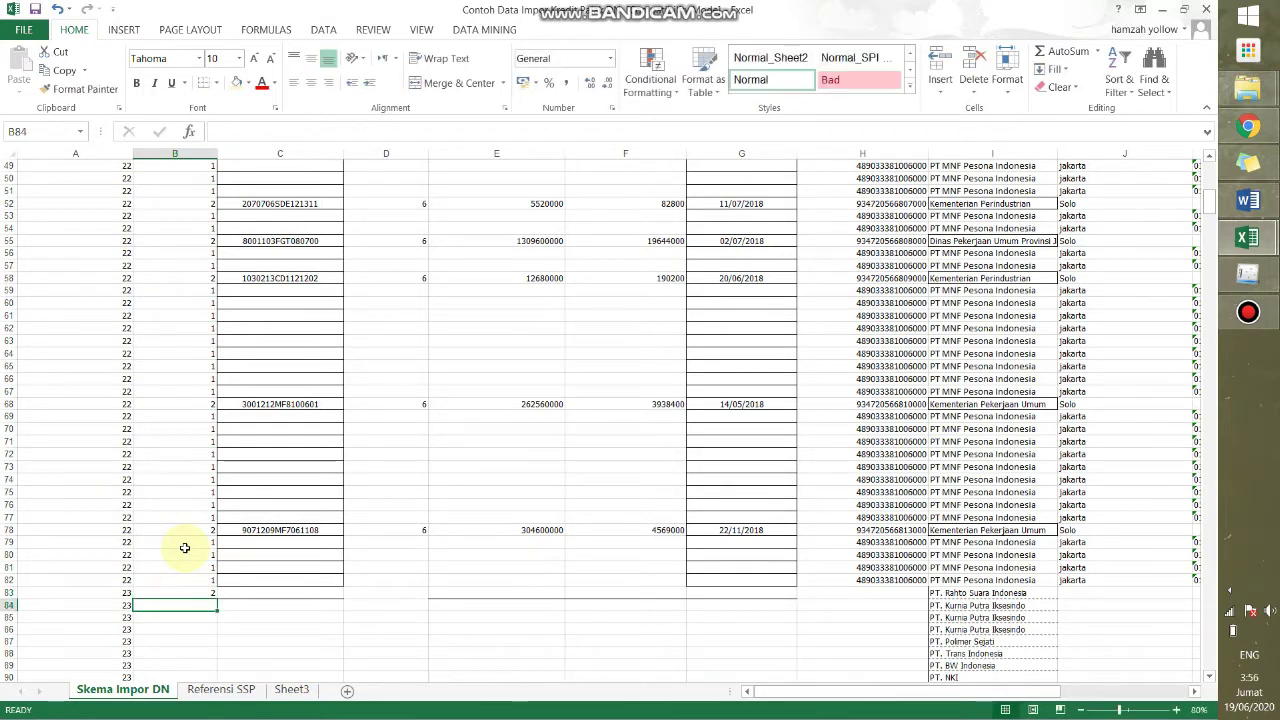
left_click(210, 593)
double_click(216, 601)
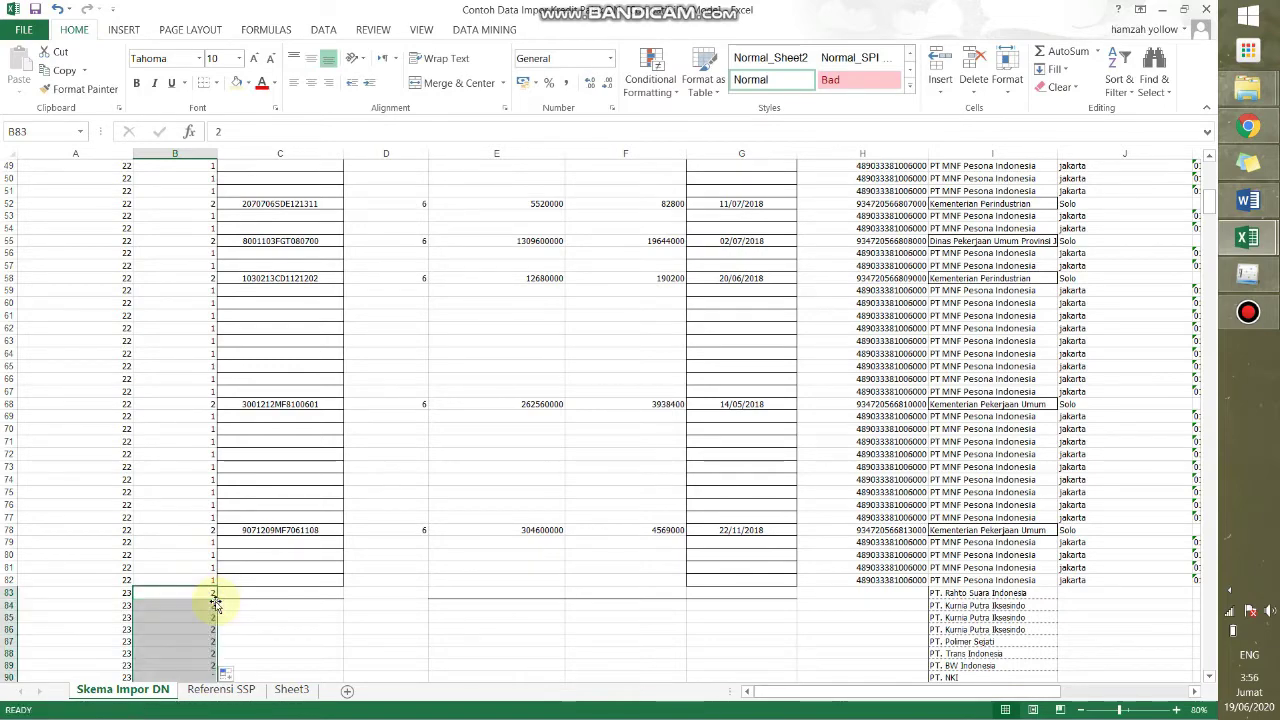
Check the filled codes in column B and compare the column headers and PPh 22 entries with the empty cells from C83.
left_click(293, 597)
scroll(292, 597, "down", 3)
scroll(293, 597, "down", 10)
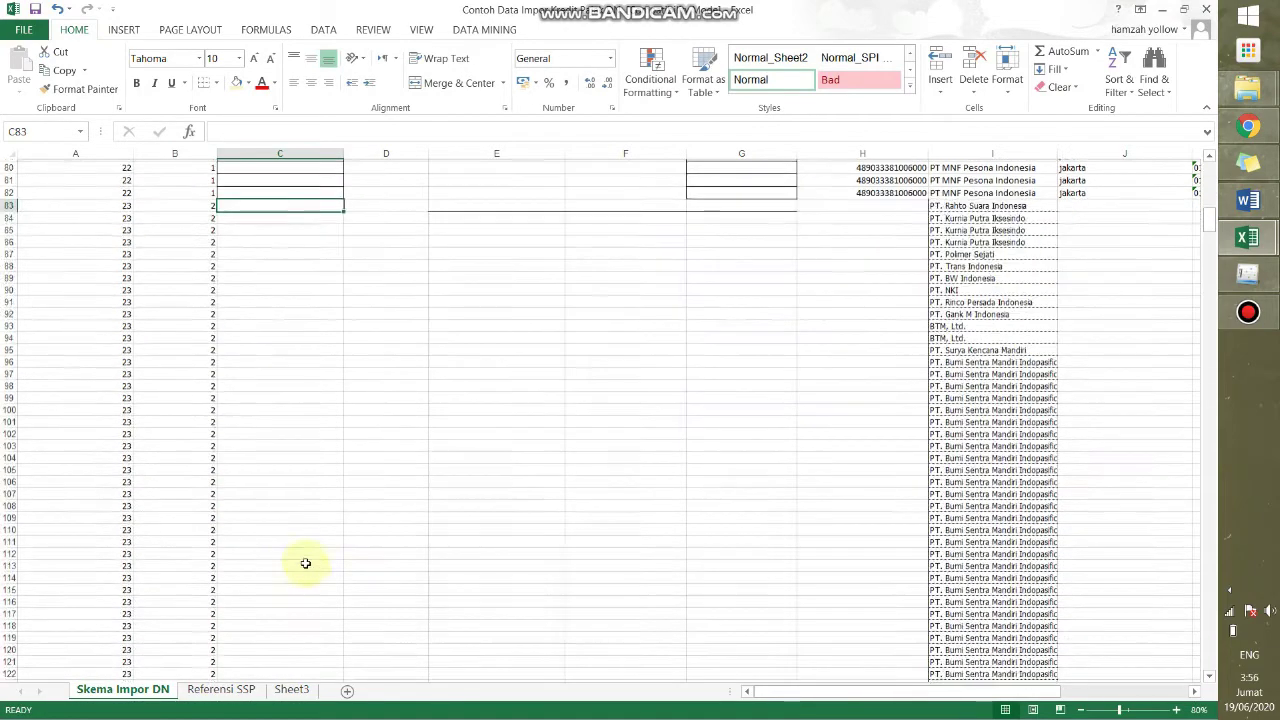
scroll(306, 543, "up", 20)
scroll(310, 523, "up", 11)
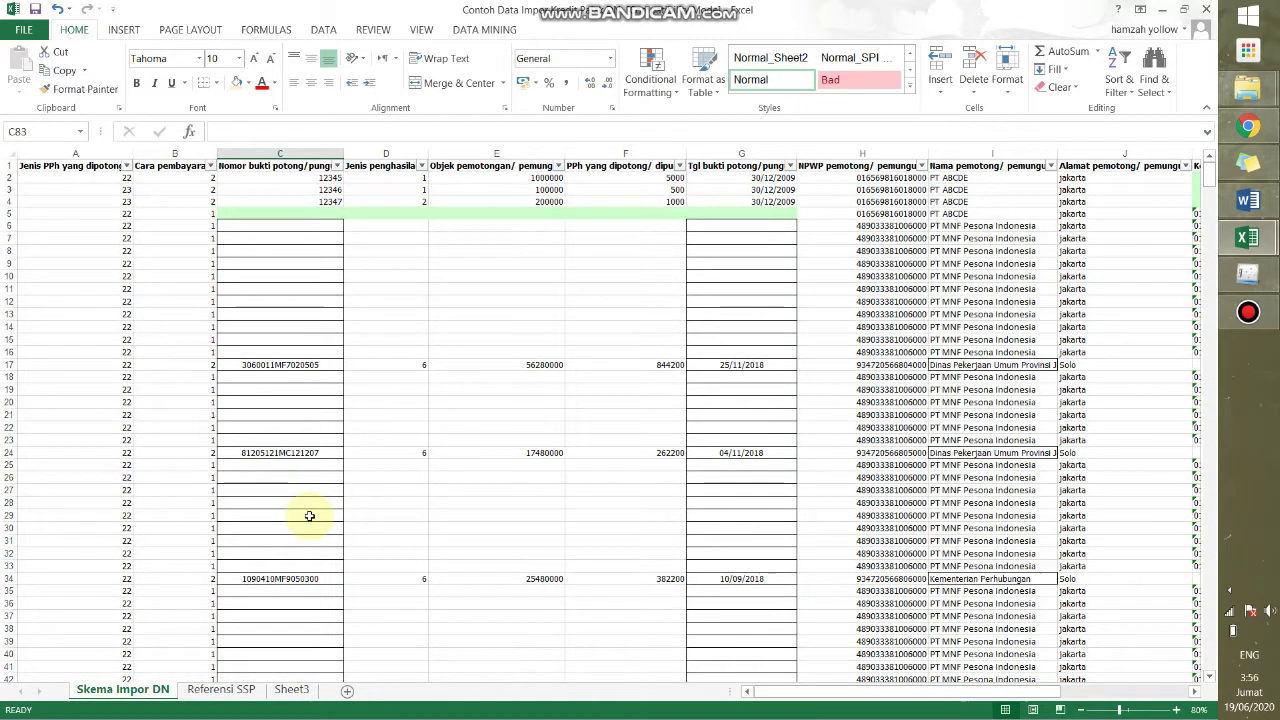
scroll(310, 516, "down", 20)
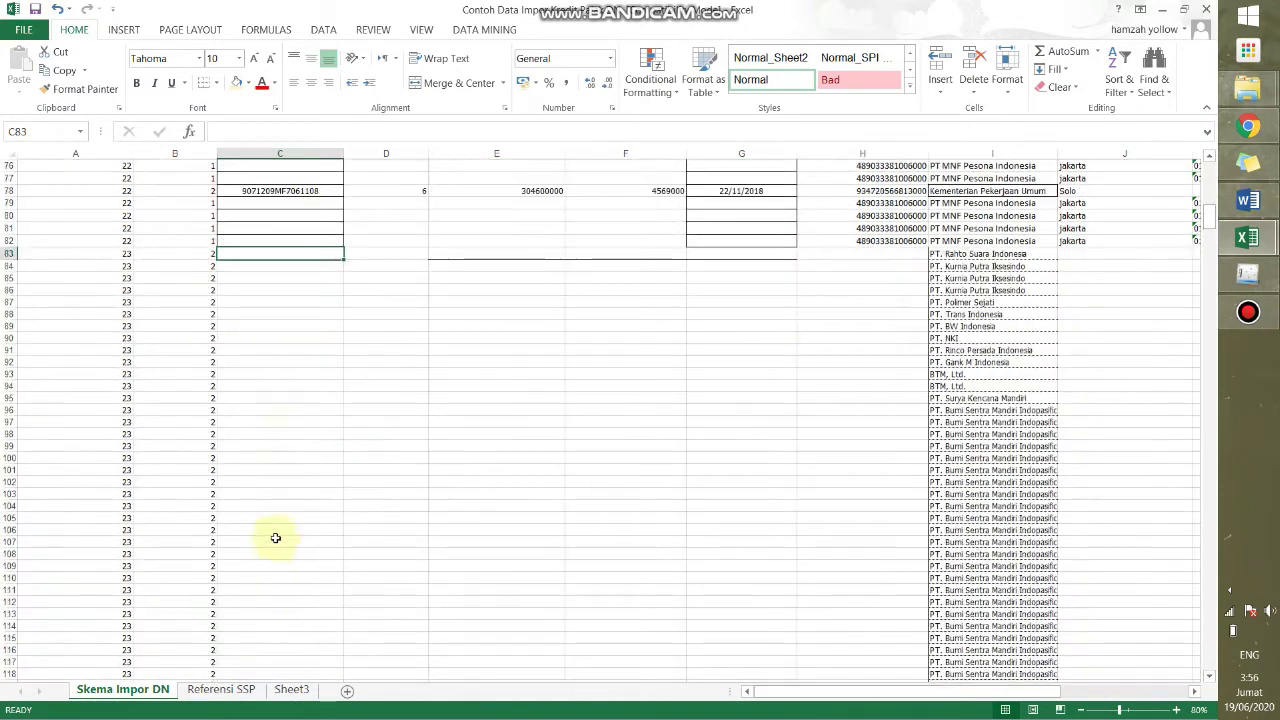
scroll(265, 462, "up", 7)
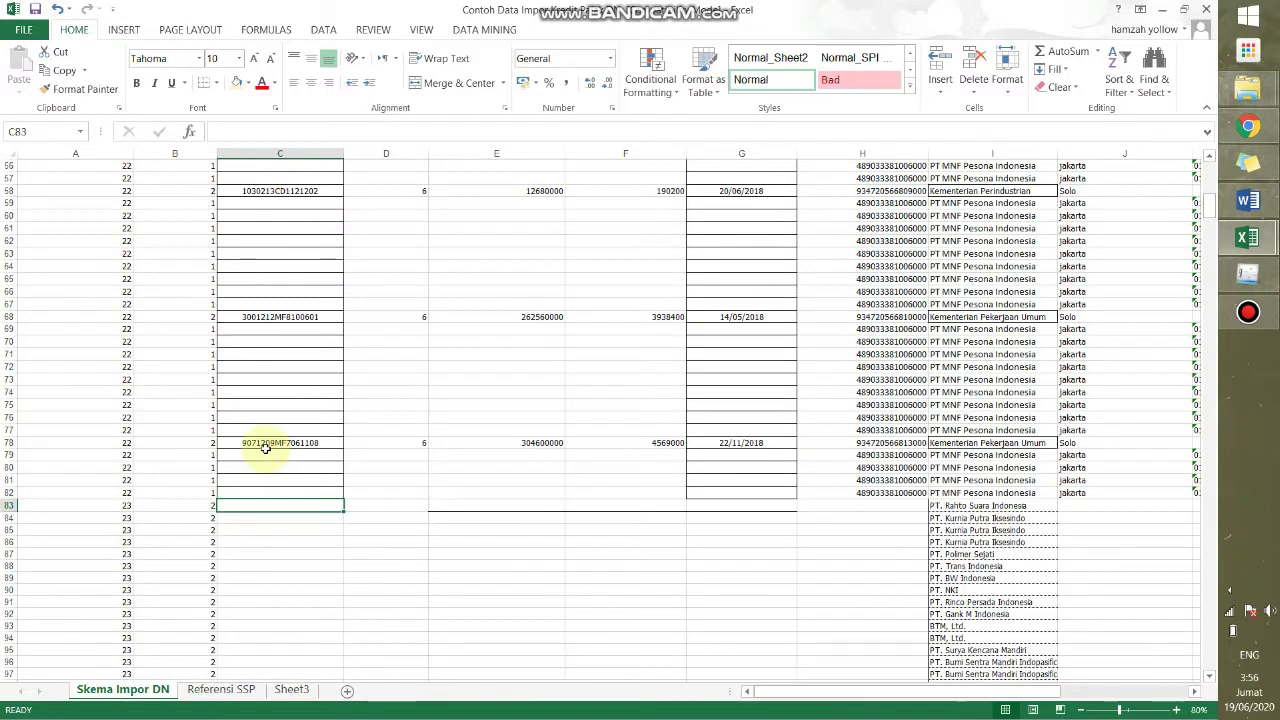
left_click(251, 518)
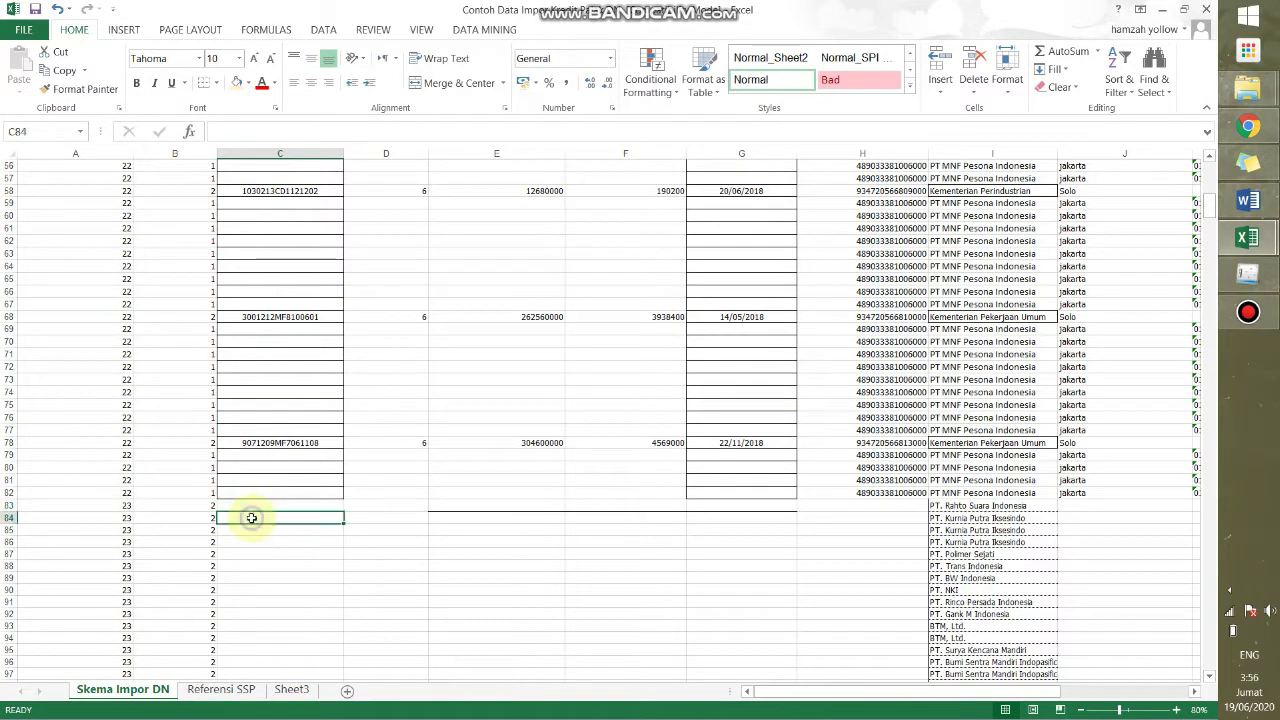
left_click(899, 506)
left_click(219, 503)
Switch to the PT.MNF PESONA INDONESIA workbook and copy the No. Bukti Pemotongan entries D6:D808 from the PPh 23 sheet.
key("alt+Tab")
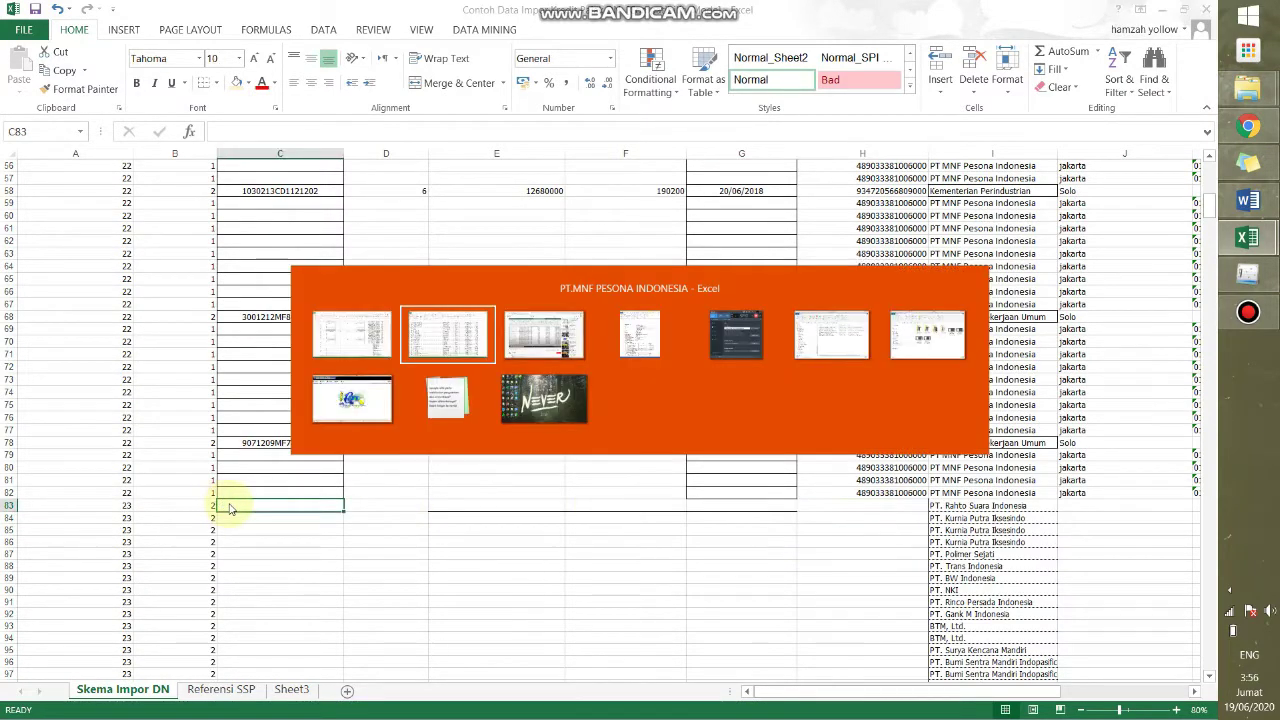
left_click(563, 450)
scroll(571, 365, "up", 20)
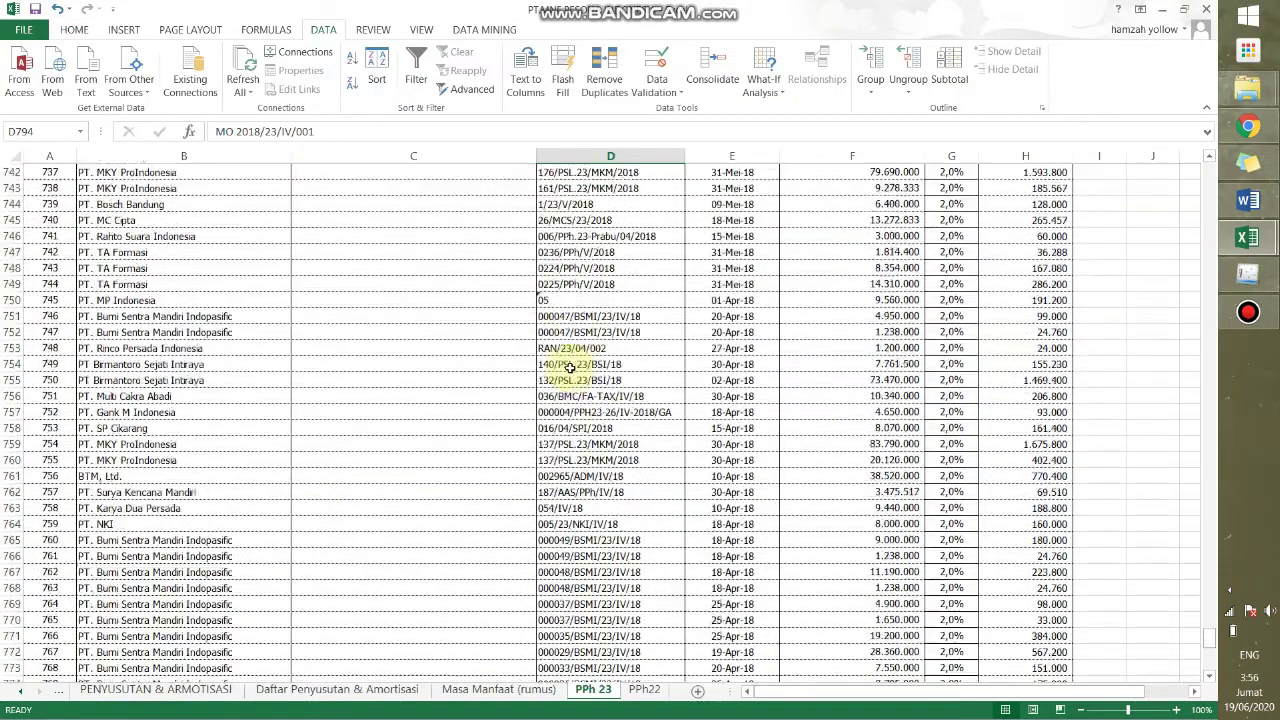
scroll(572, 364, "up", 20)
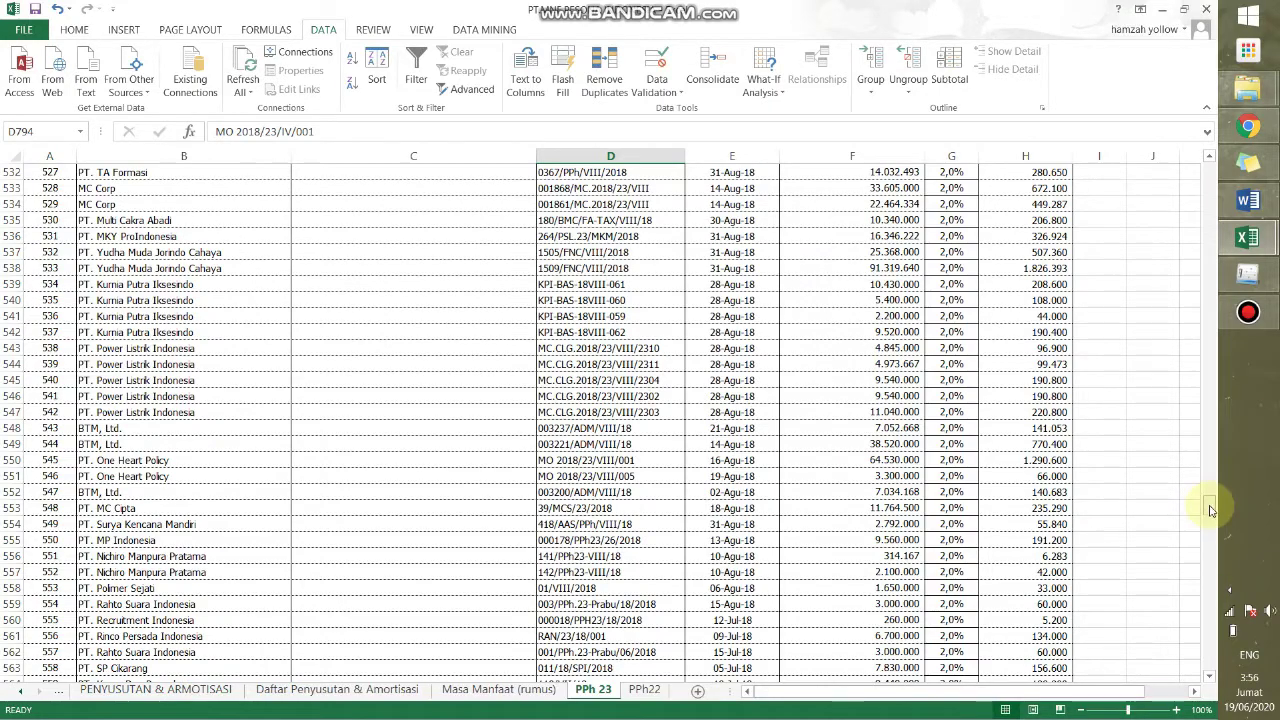
left_click(619, 378)
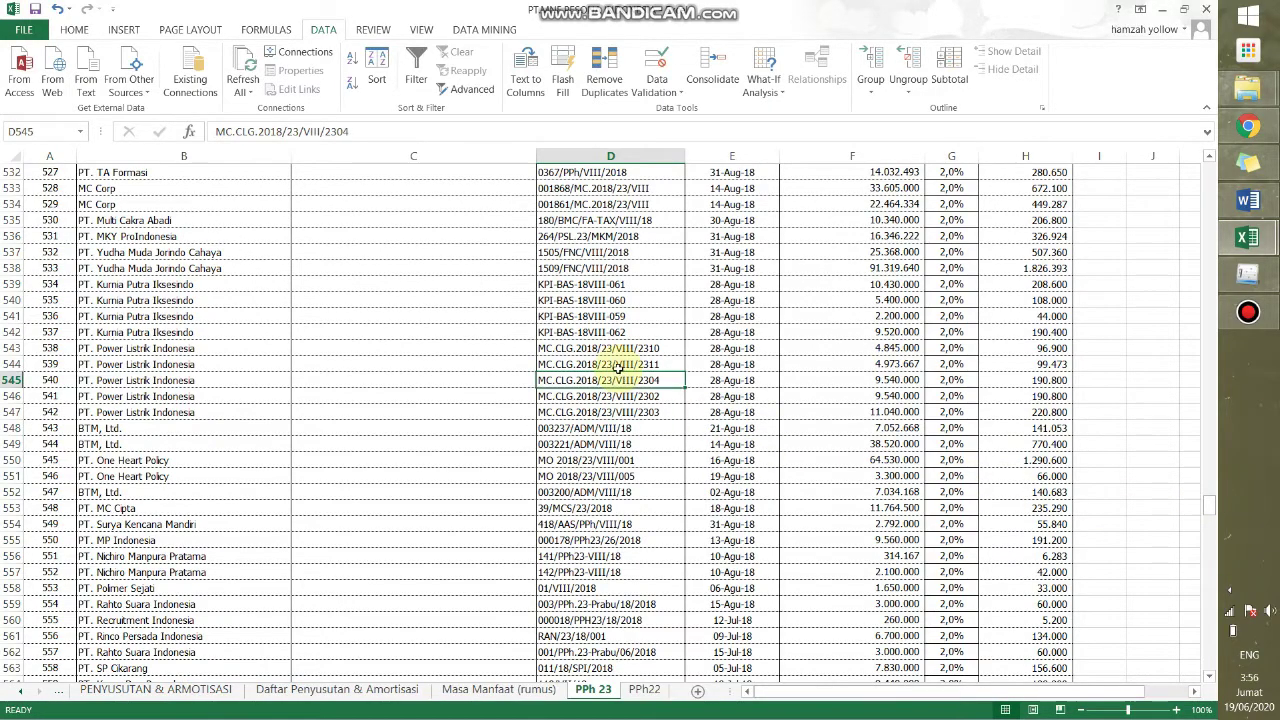
key("ctrl+Up")
scroll(619, 368, "up", 2)
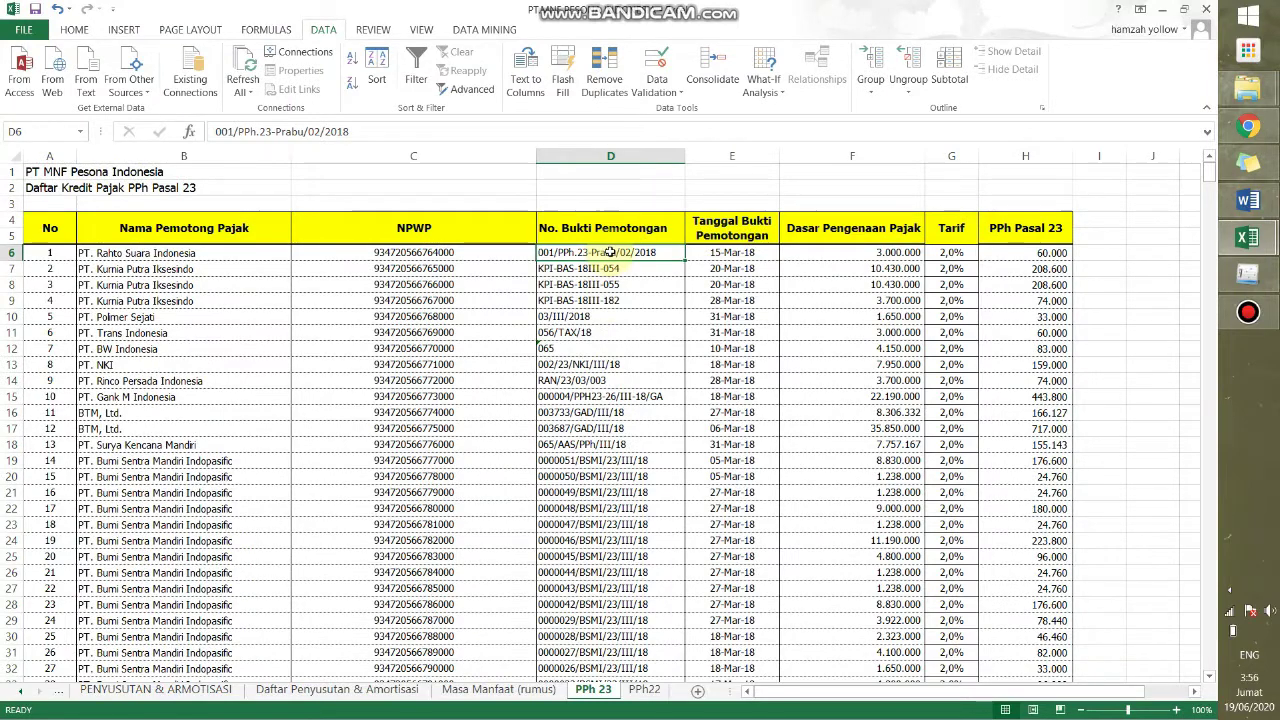
key("ctrl+shift+Down")
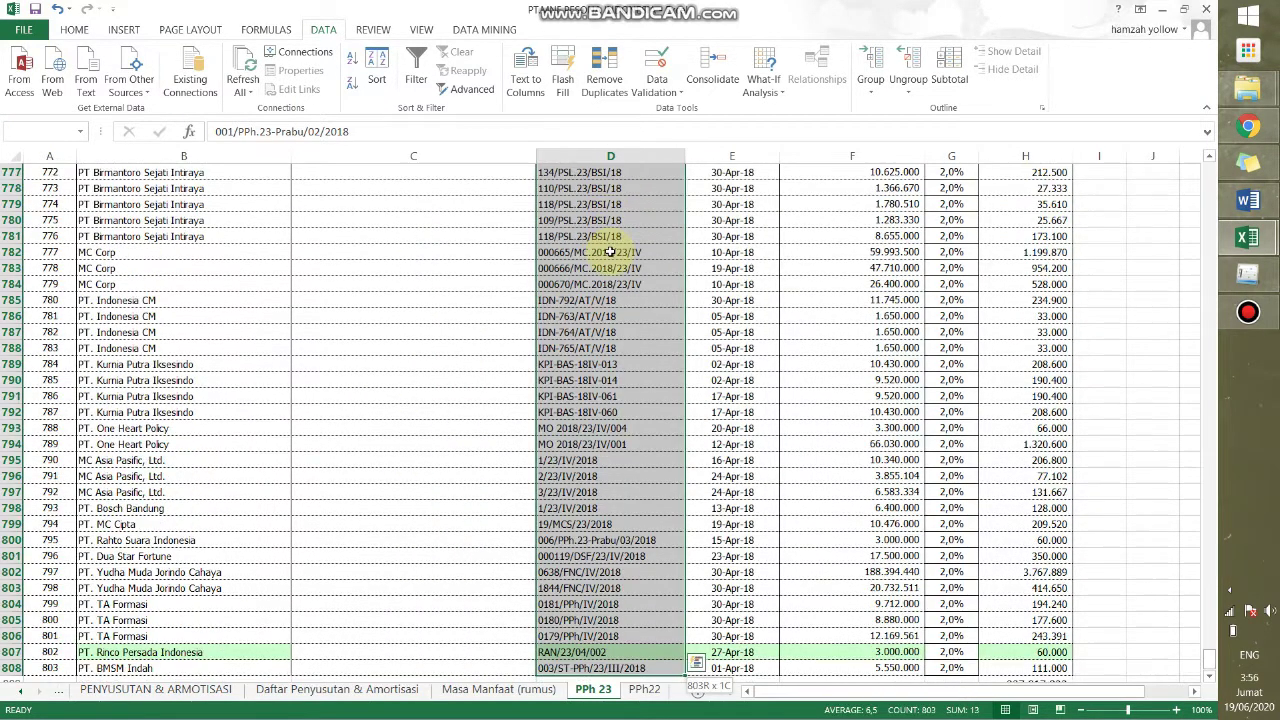
key("ctrl+c")
Paste the copied withholding slip numbers into the Nomor bukti potong column of the Skema Impor DN sheet, starting at C83.
key("alt+Tab")
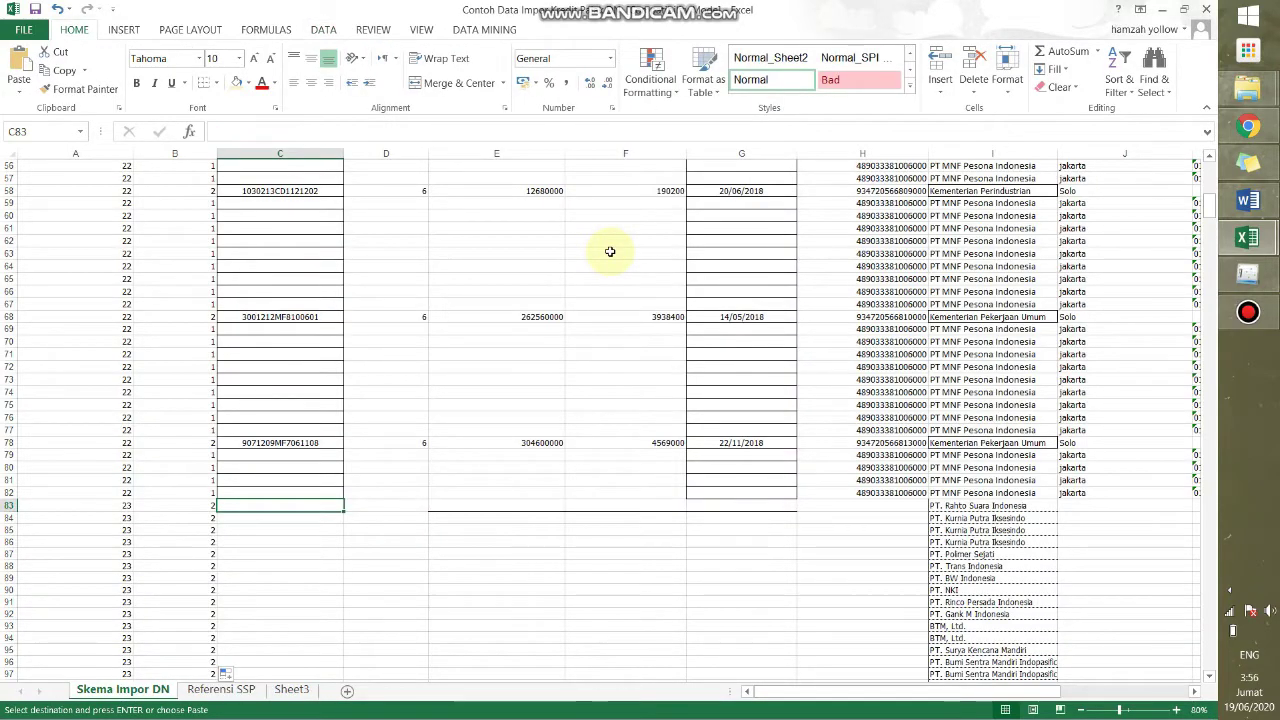
key("ctrl+v")
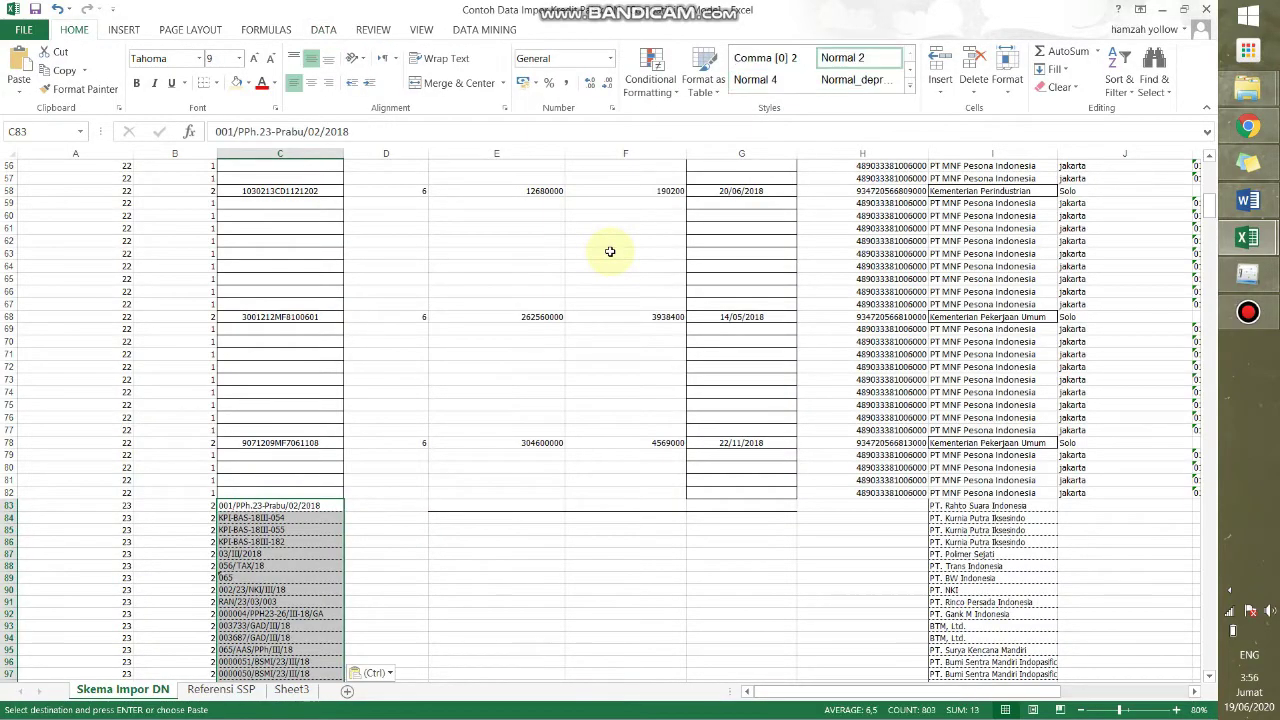
key("Right")
key("Left")
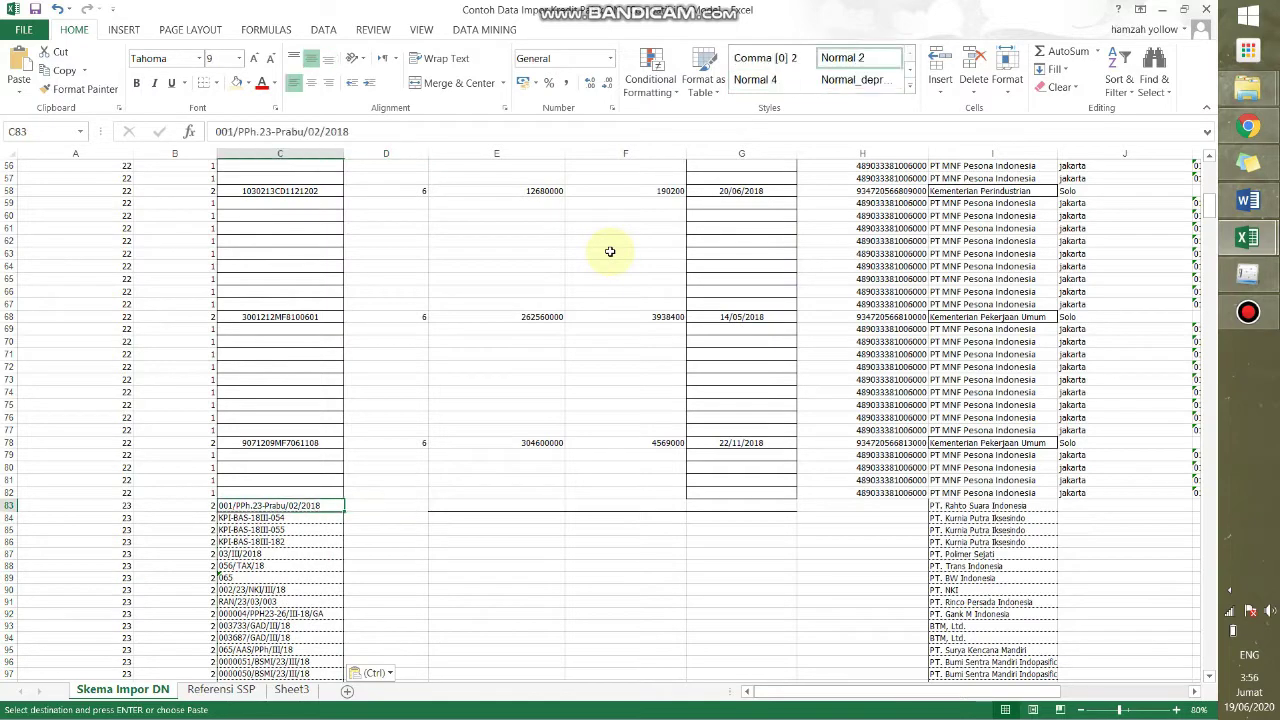
Review the PPh 22 entries in column D and read the Jenis penghasilan header comment for the PPh 23 income codes.
key("Right")
key("F2")
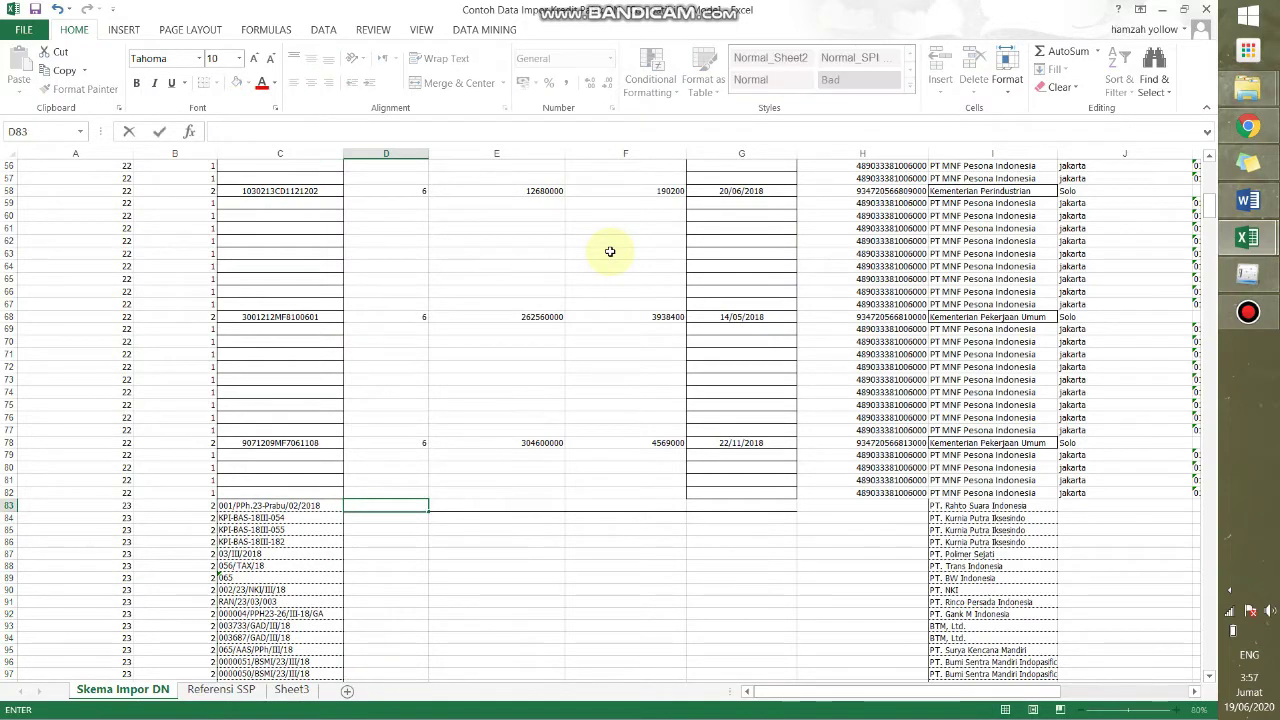
left_click(397, 530)
scroll(390, 490, "up", 18)
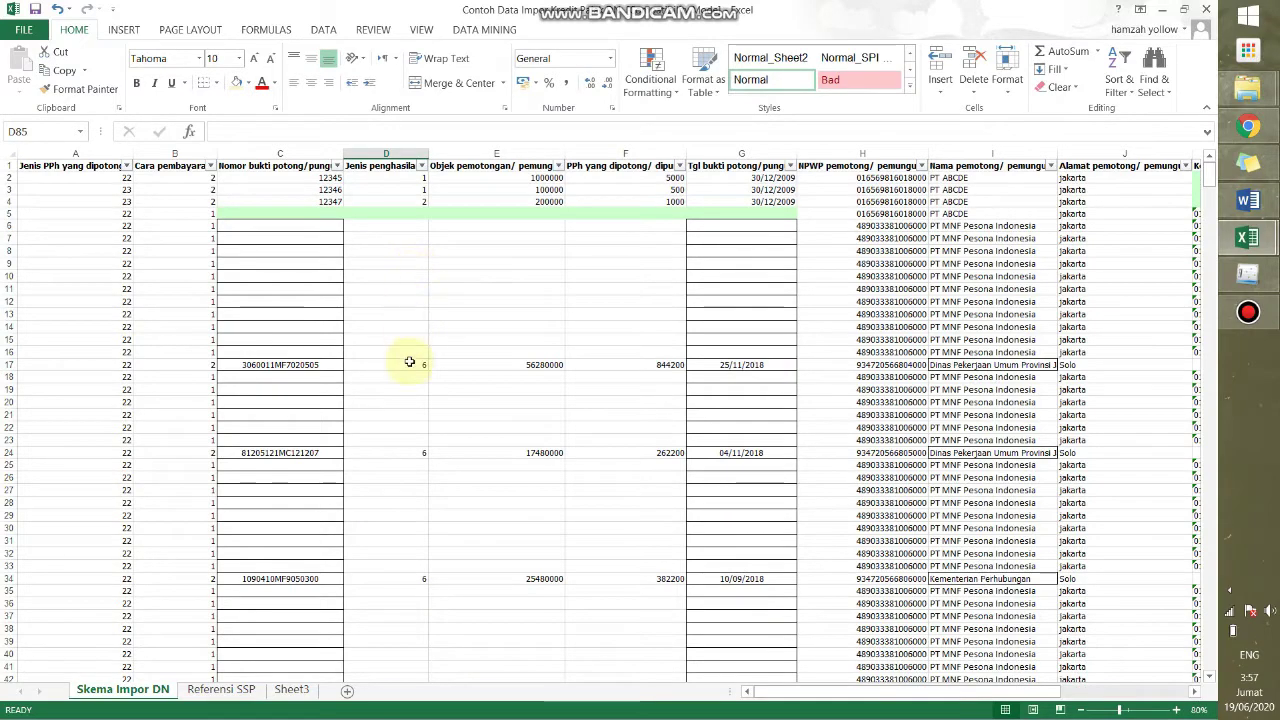
left_click(390, 587)
scroll(391, 586, "down", 8)
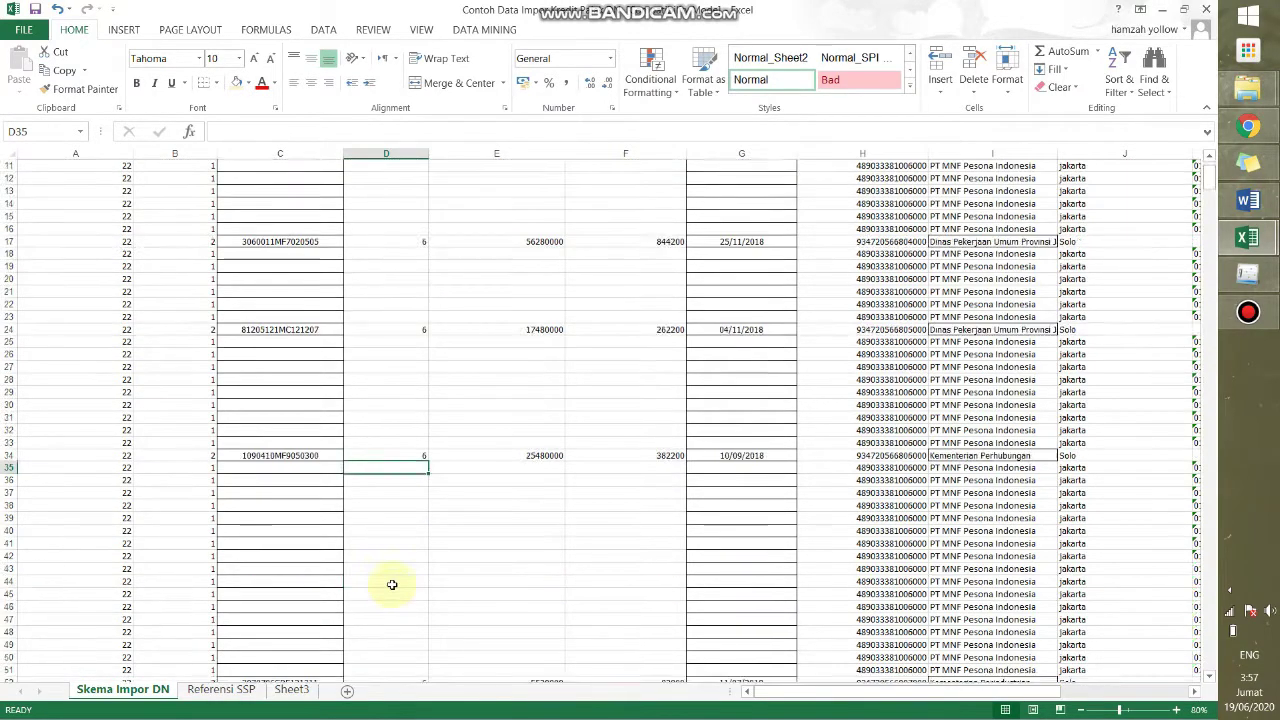
scroll(409, 554, "up", 7)
scroll(410, 500, "up", 2)
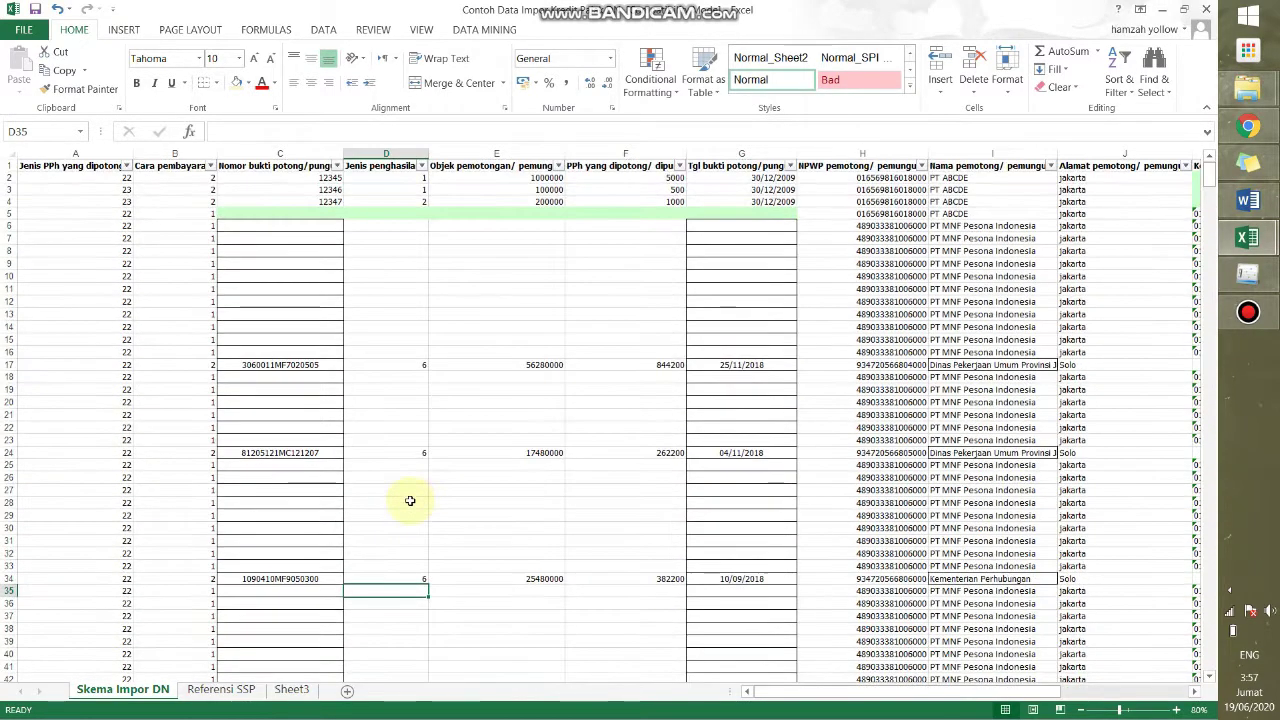
left_click(402, 165)
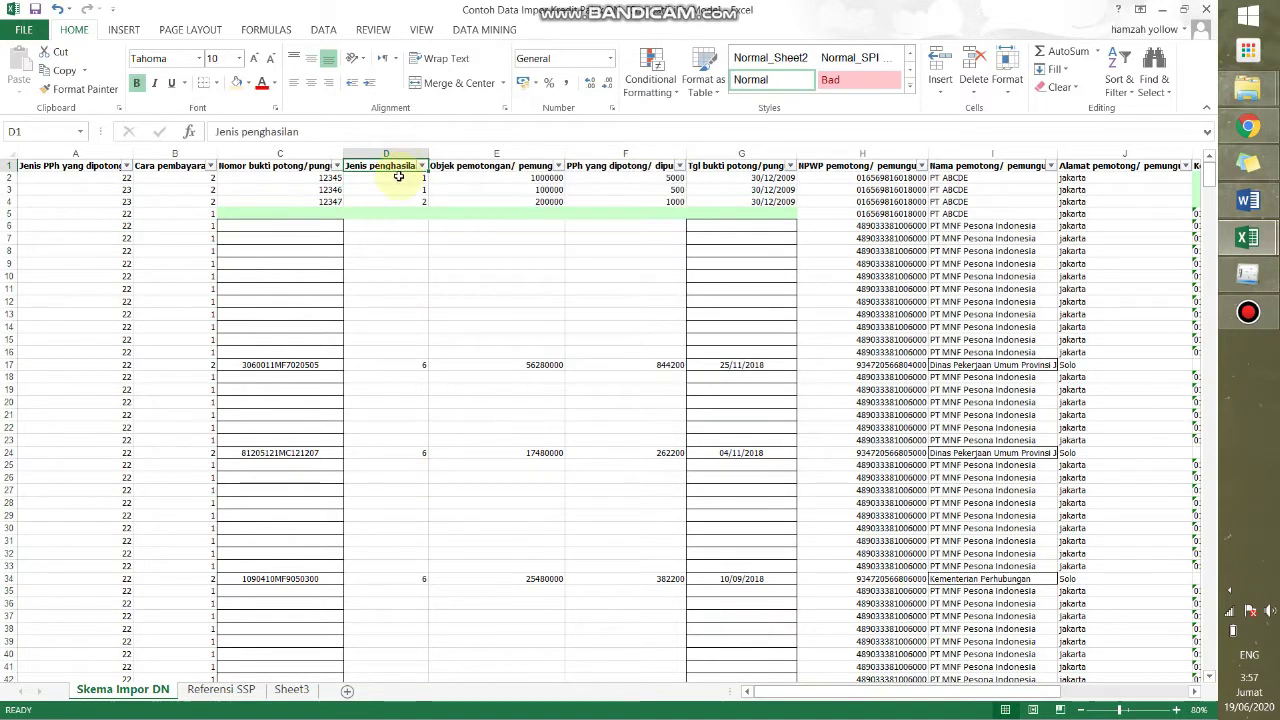
mouse_move(416, 166)
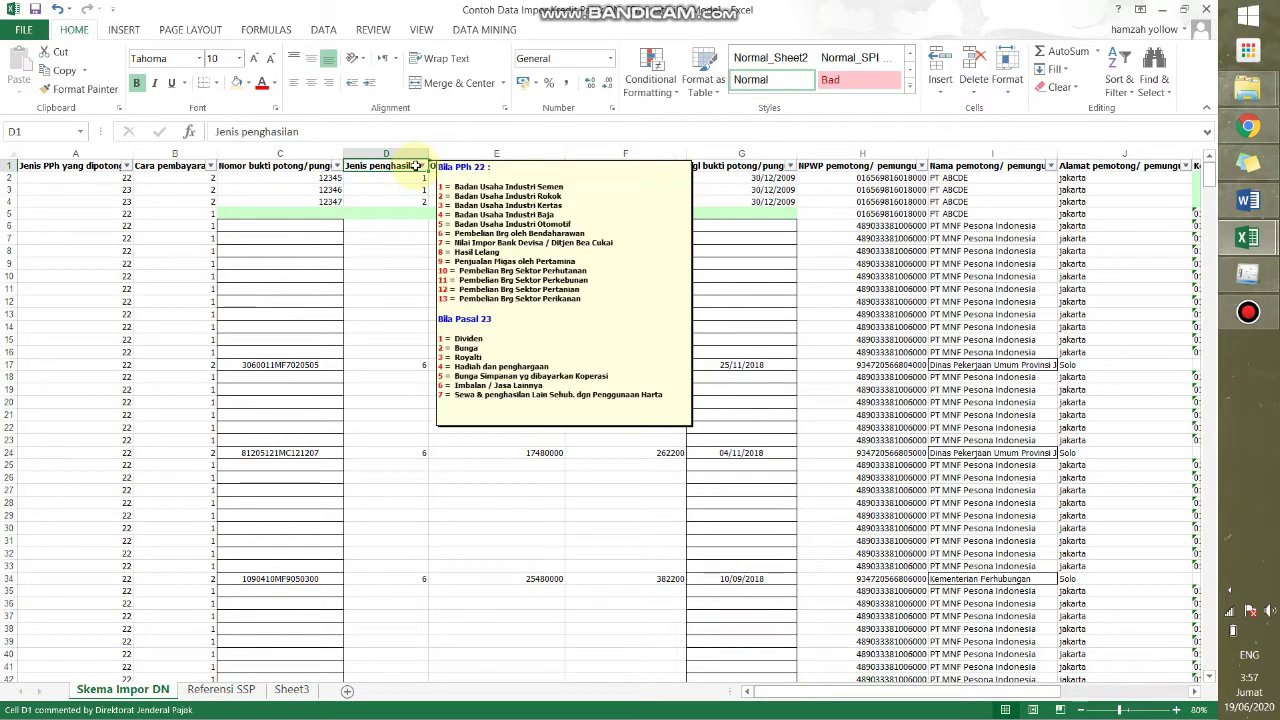
Check the rates in the Tarif column of the PPh 23 sheet and return to the Skema Impor DN sheet.
key("alt+Tab")
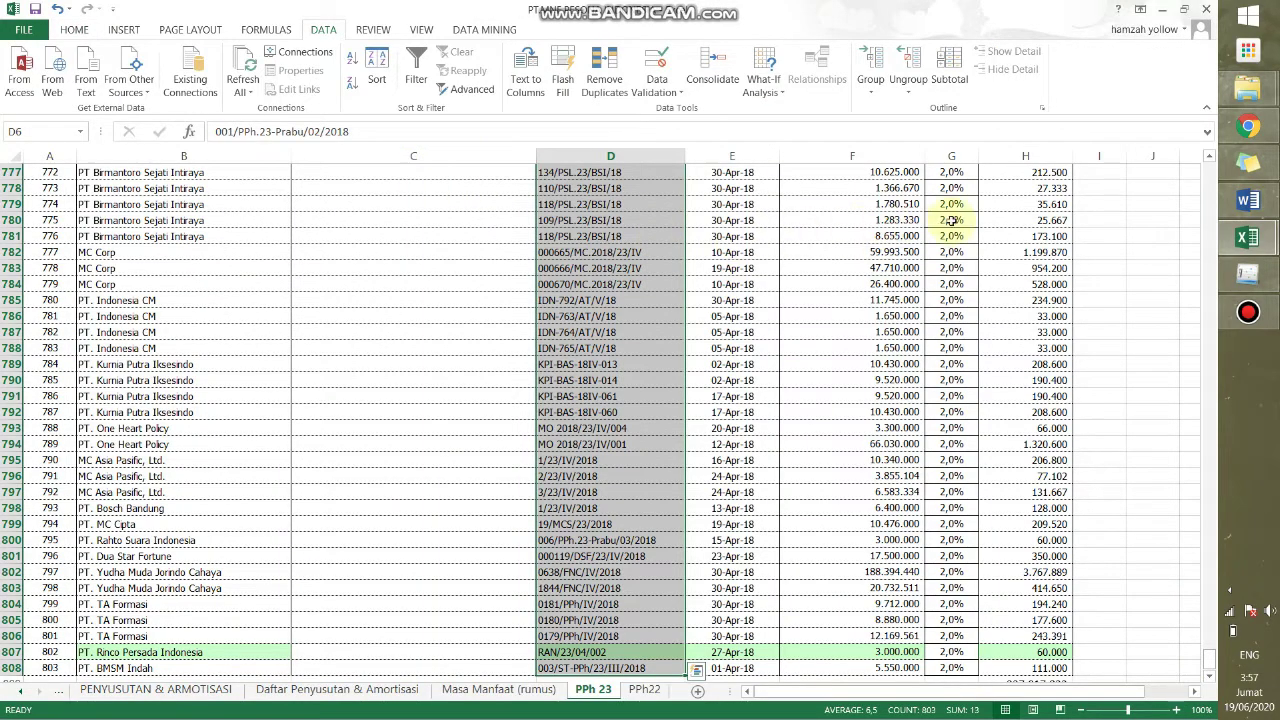
left_click(951, 220)
scroll(951, 218, "up", 20)
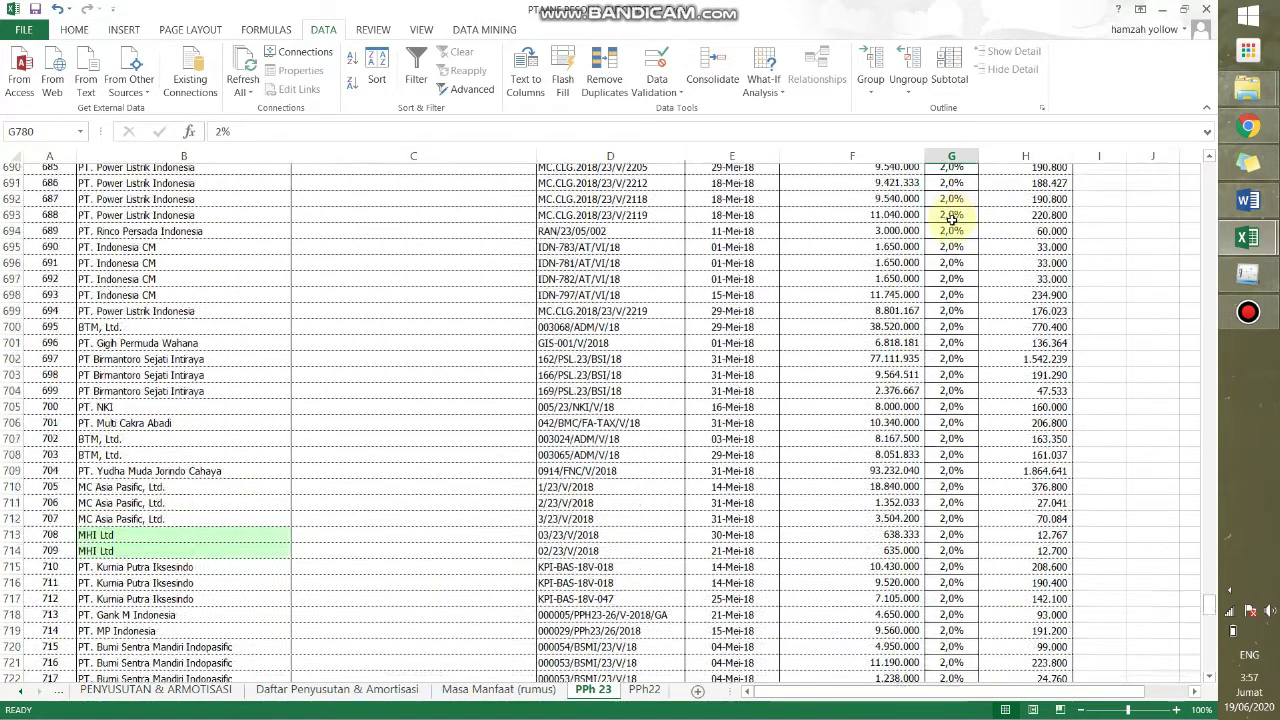
scroll(951, 218, "up", 20)
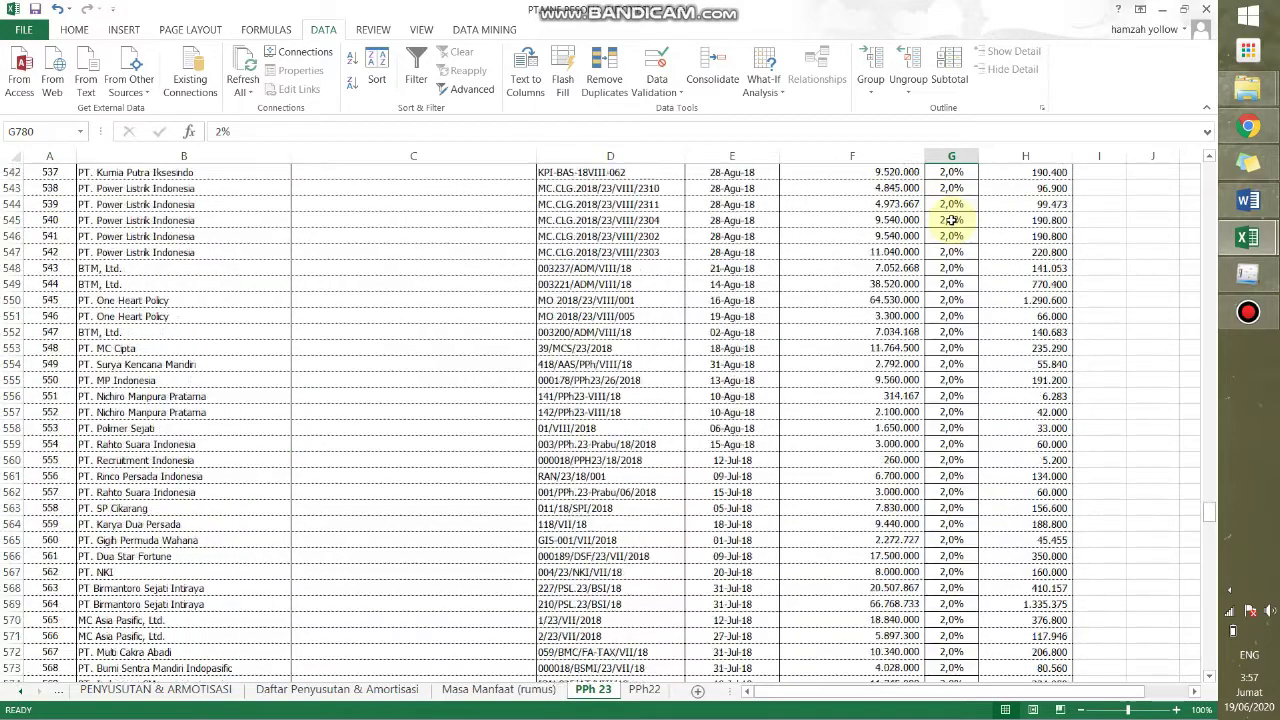
scroll(951, 220, "up", 10)
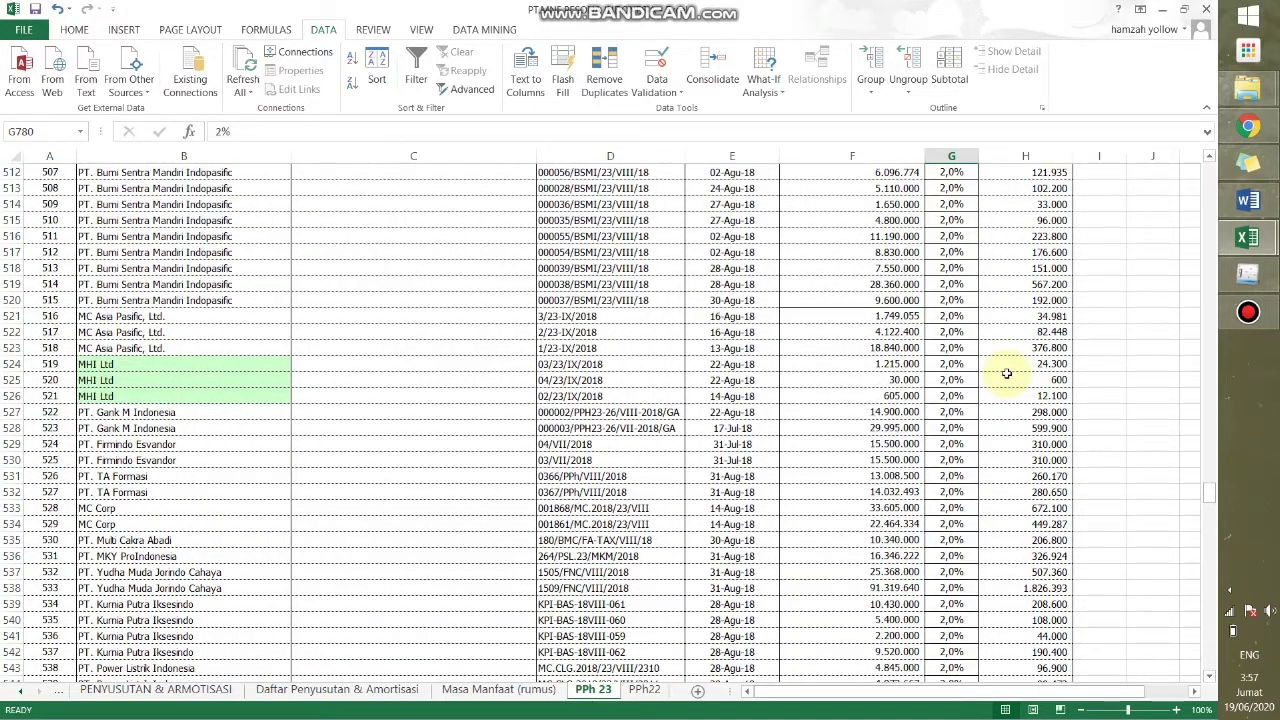
key("ctrl+Up")
key("alt+Tab")
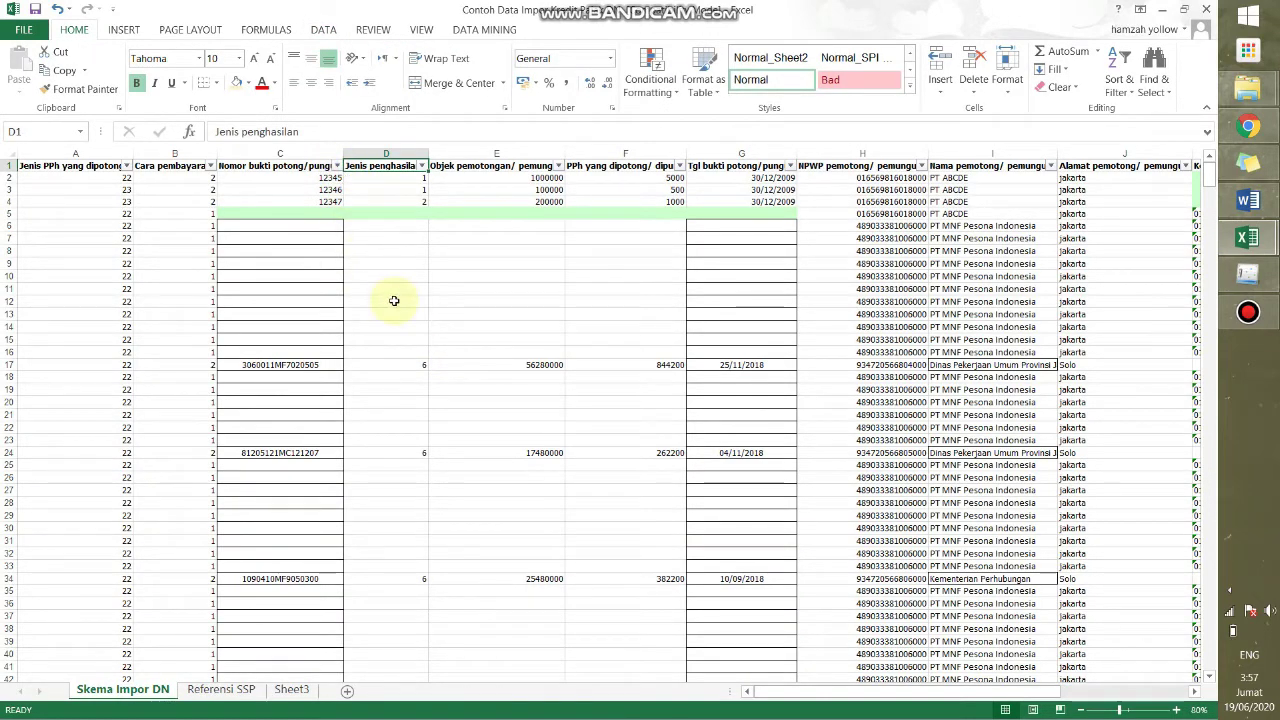
Enter 6 as the Jenis penghasilan code in D83, matching the header comment, and fill it down the PPh 23 rows.
mouse_move(402, 165)
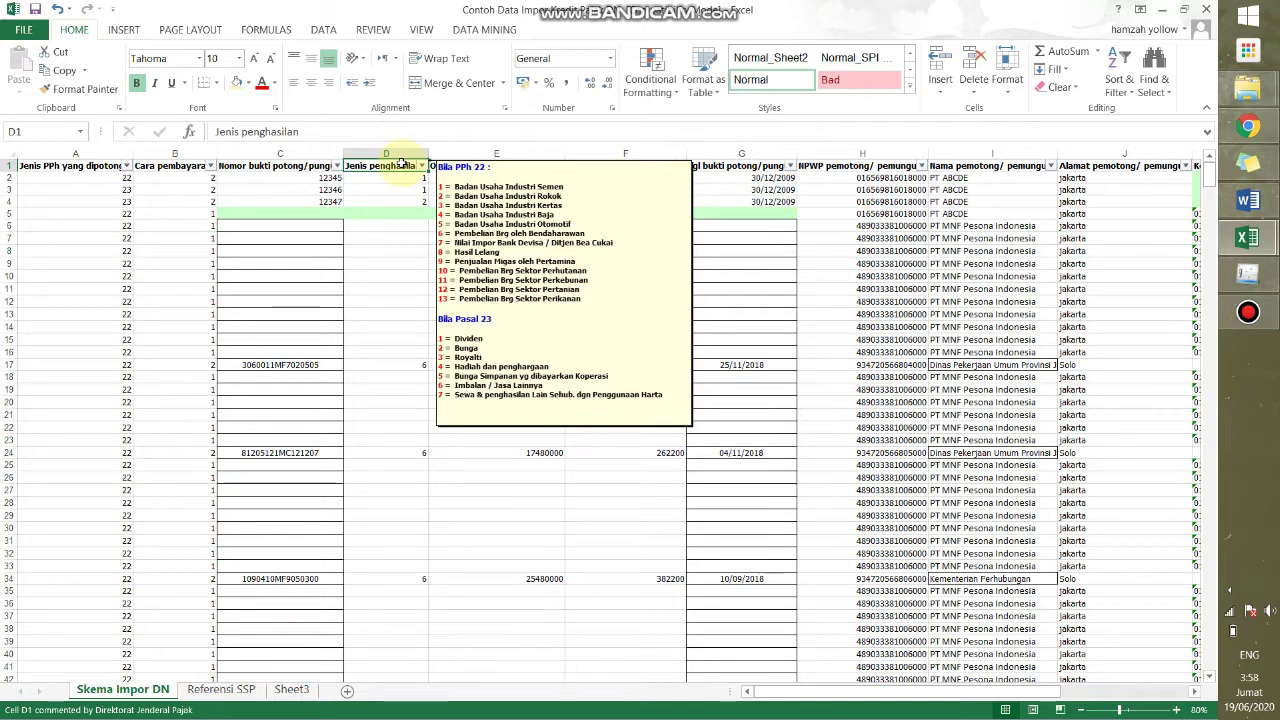
left_click(409, 515)
scroll(412, 509, "down", 20)
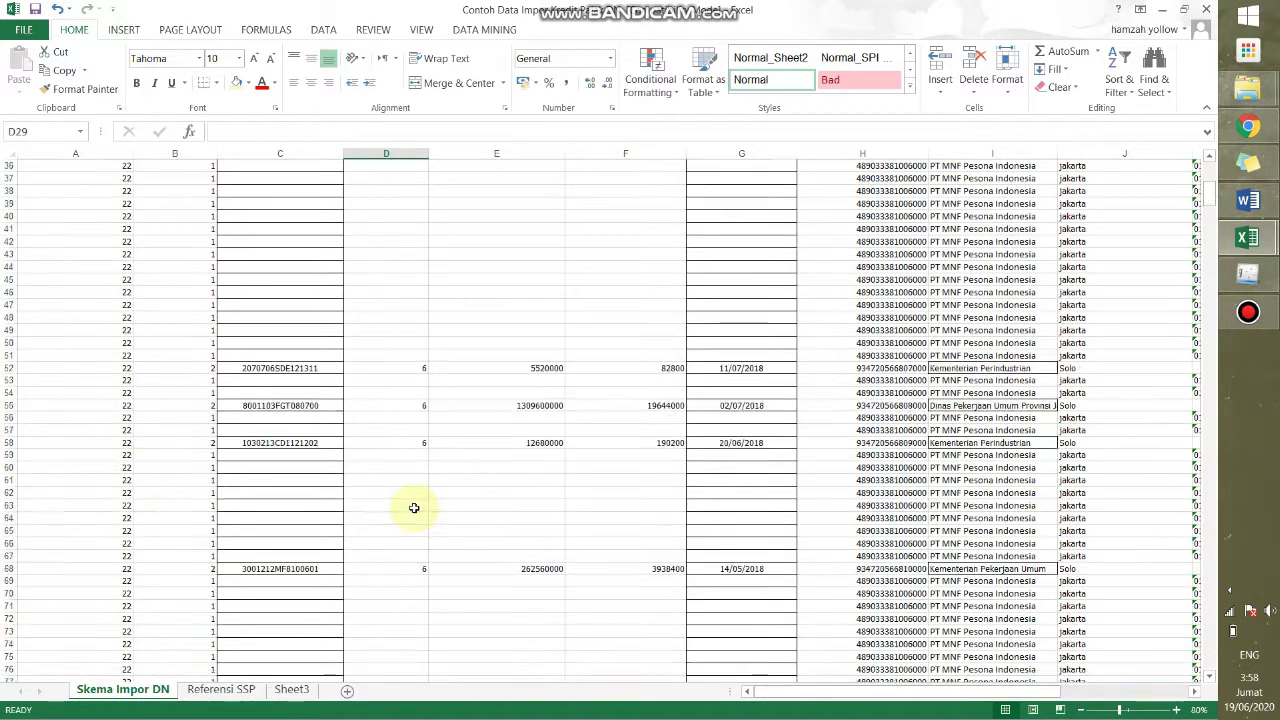
scroll(412, 509, "down", 10)
scroll(380, 374, "up", 13)
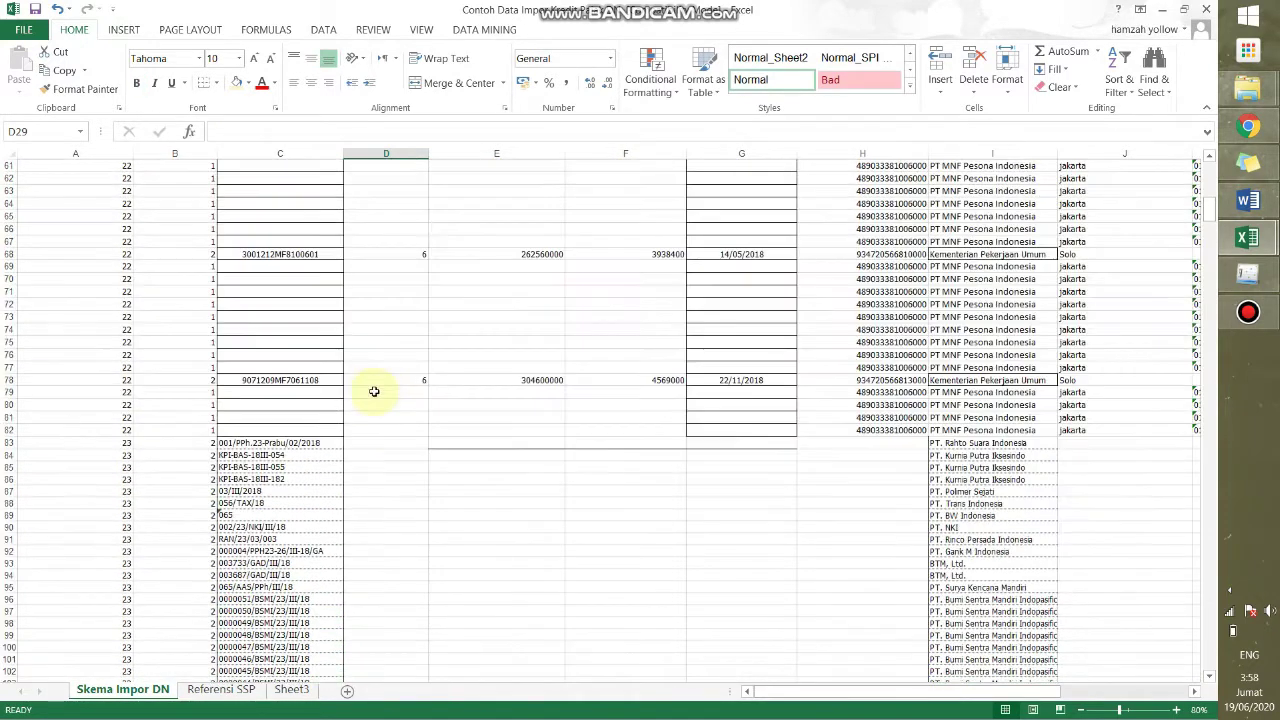
left_click(371, 442)
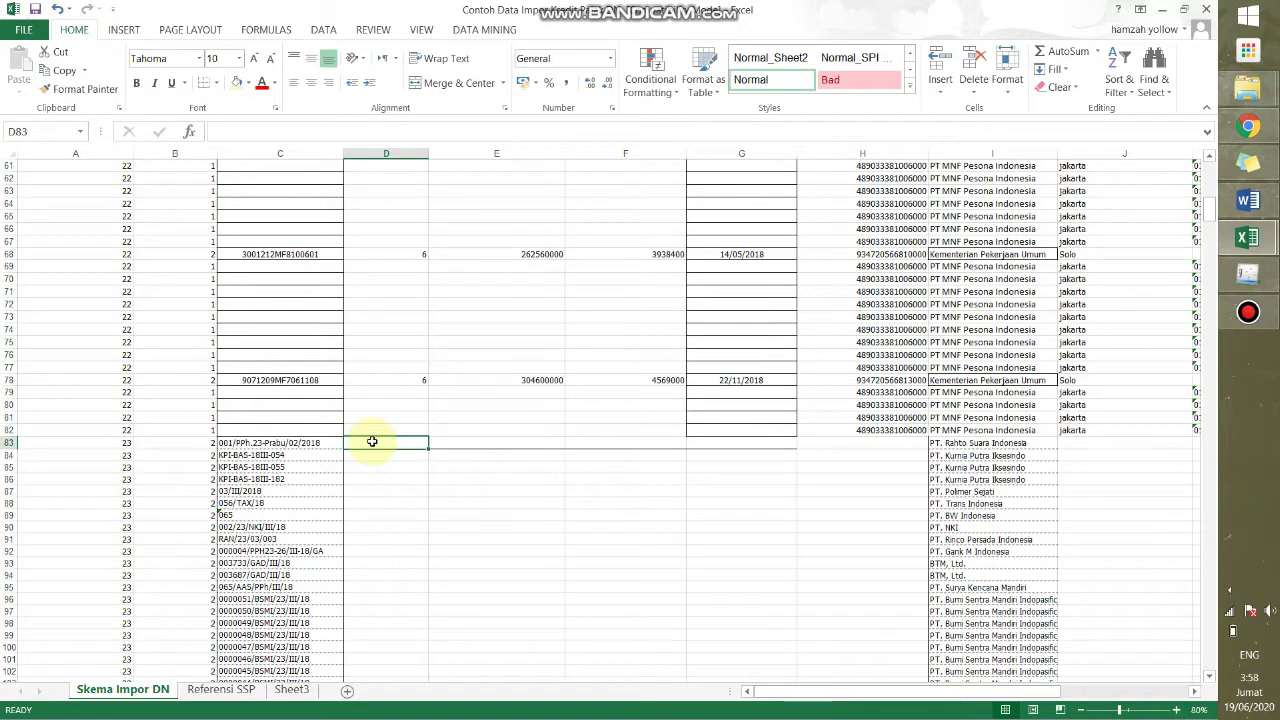
type("6")
key("Return")
left_click(414, 445)
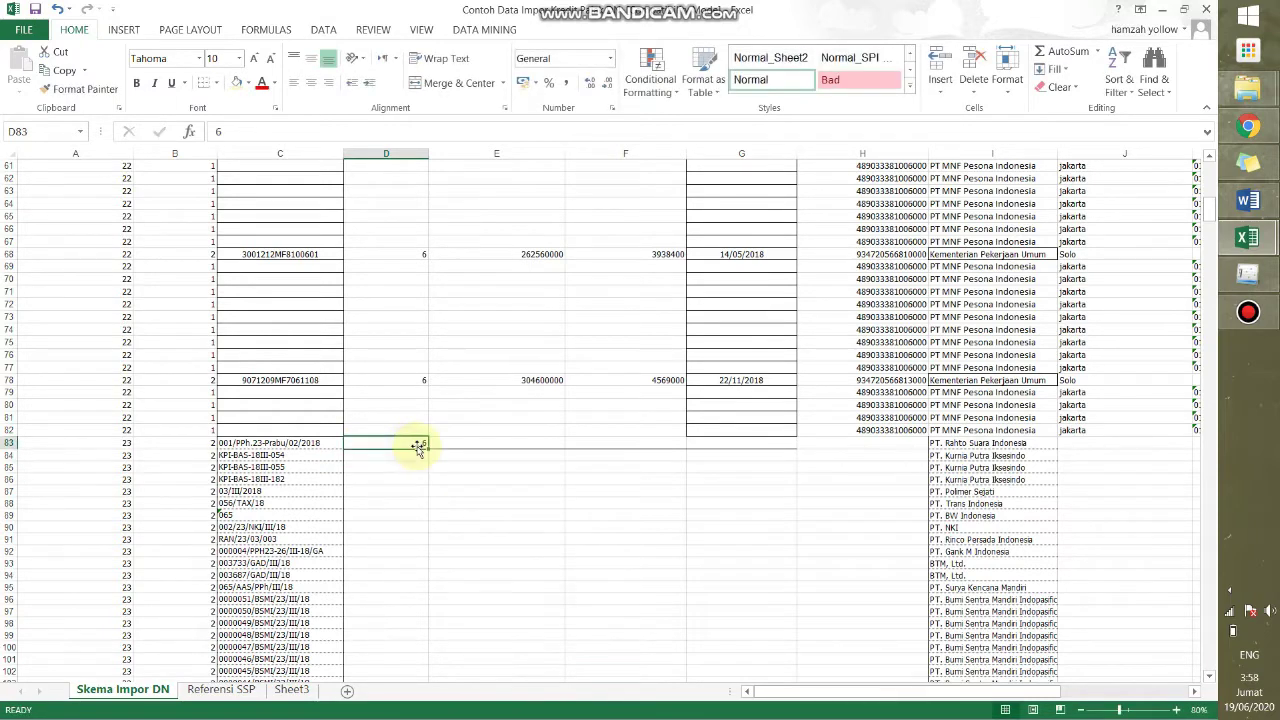
double_click(429, 450)
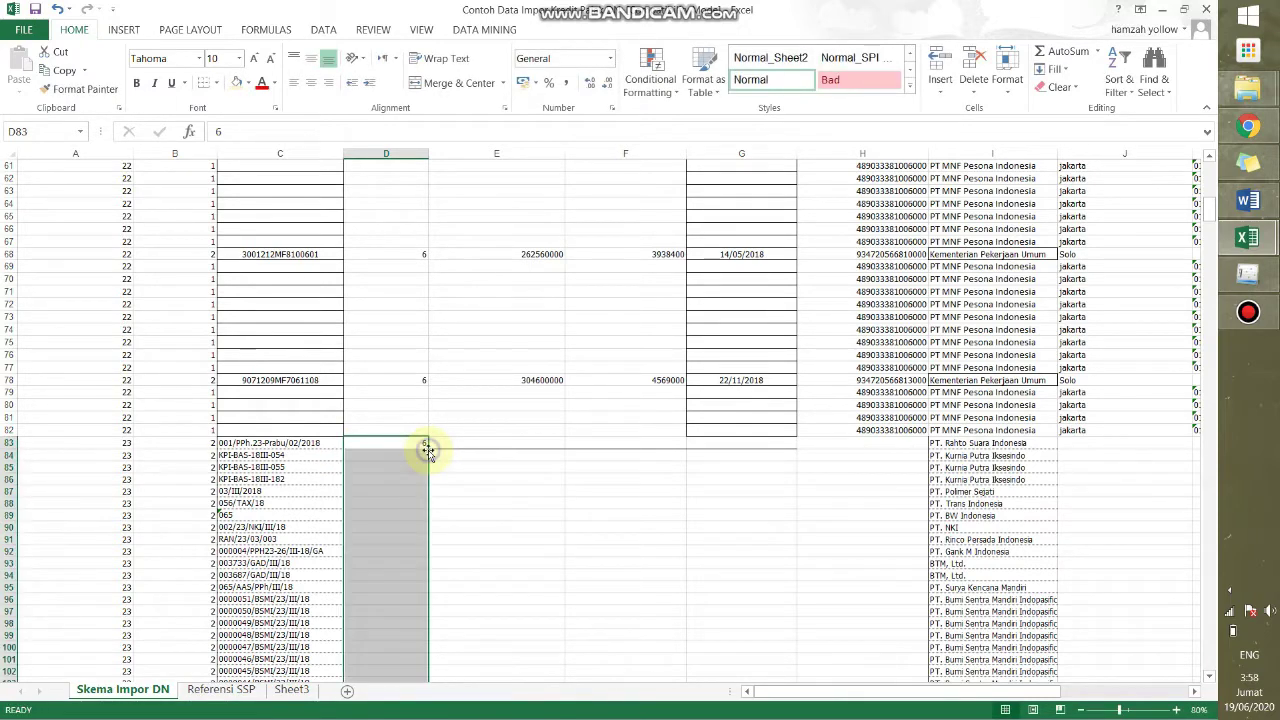
Select E83 as the destination and check the Objek pemotongan header and the PPh 22 amounts in column E.
left_click(482, 445)
scroll(493, 364, "up", 20)
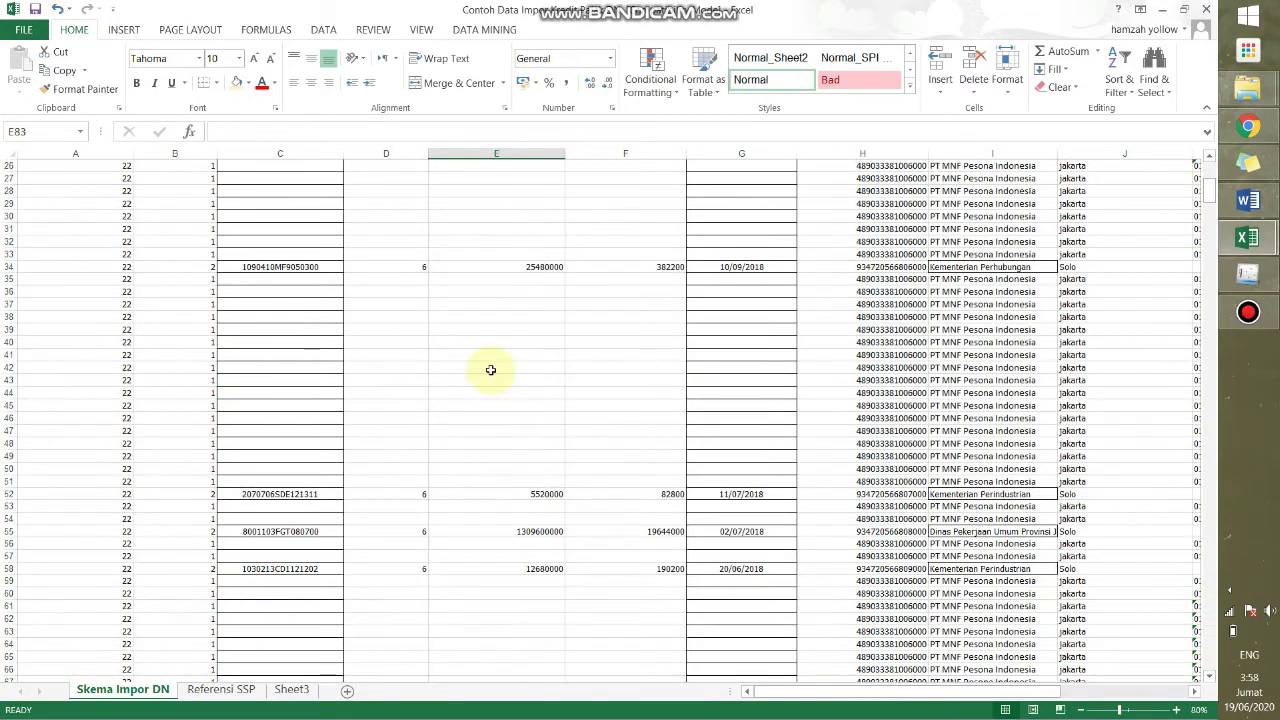
scroll(495, 364, "down", 2)
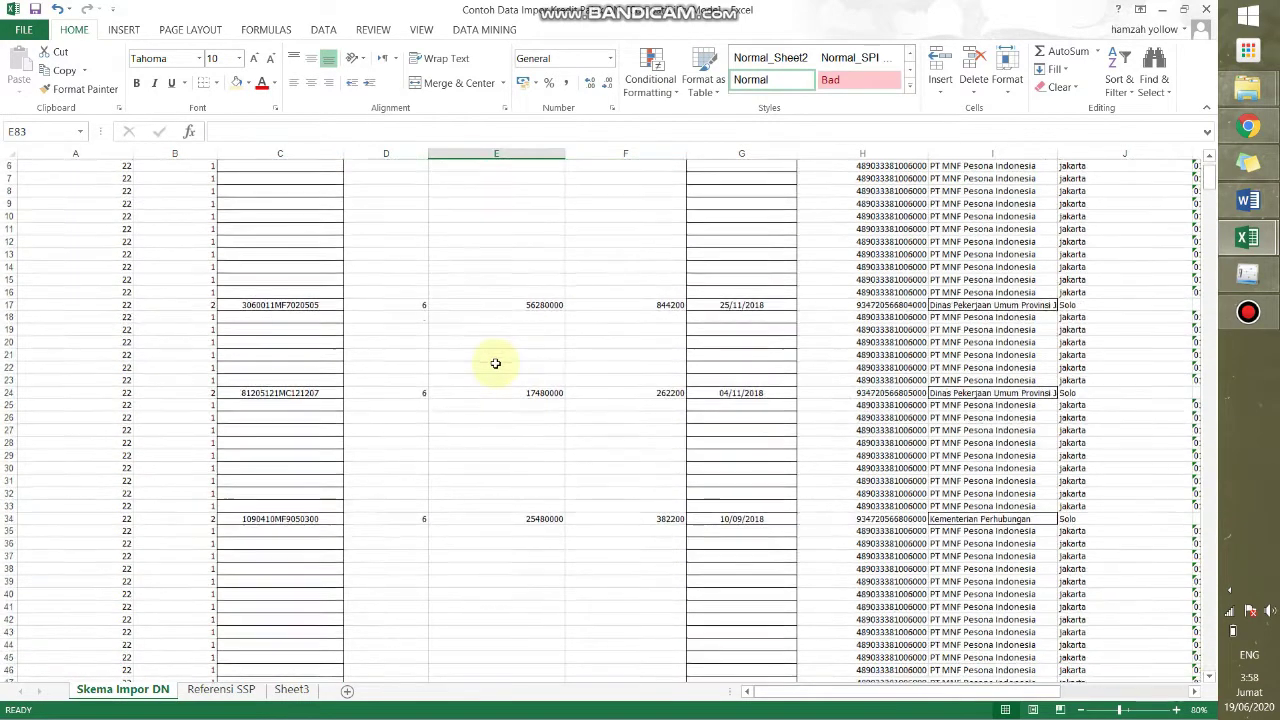
scroll(495, 364, "up", 2)
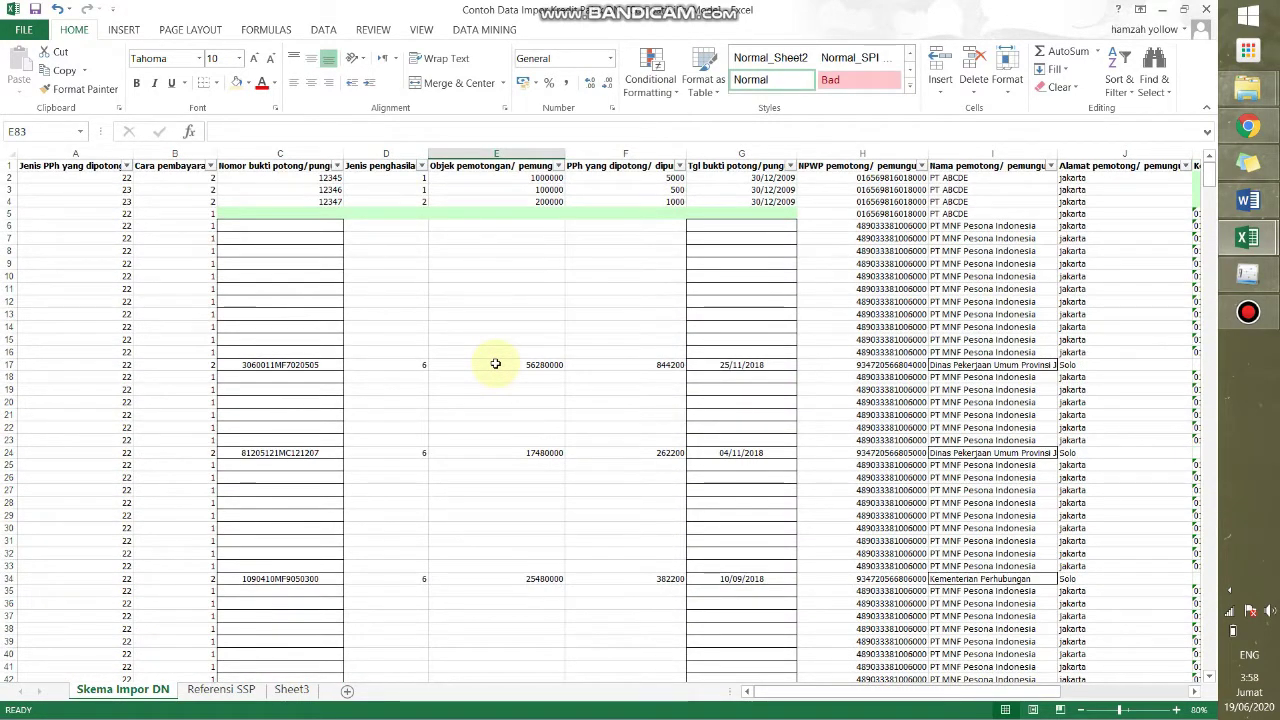
scroll(495, 364, "down", 17)
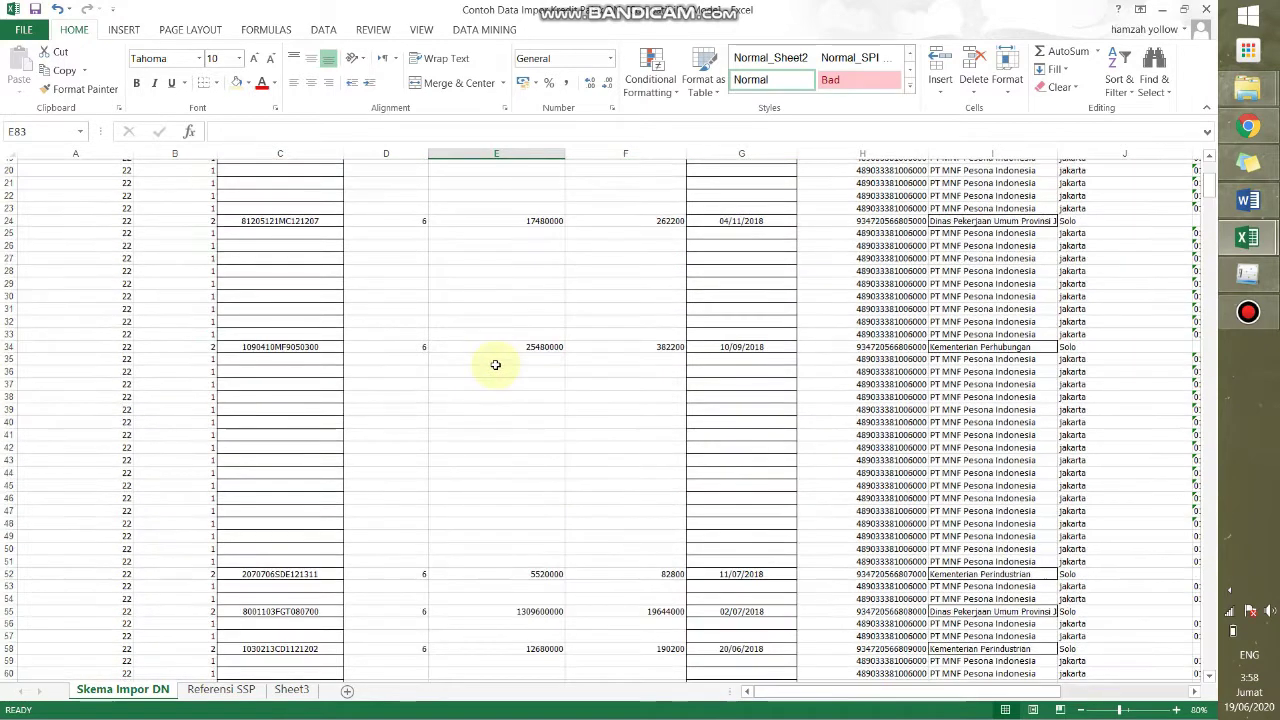
scroll(494, 441, "down", 2)
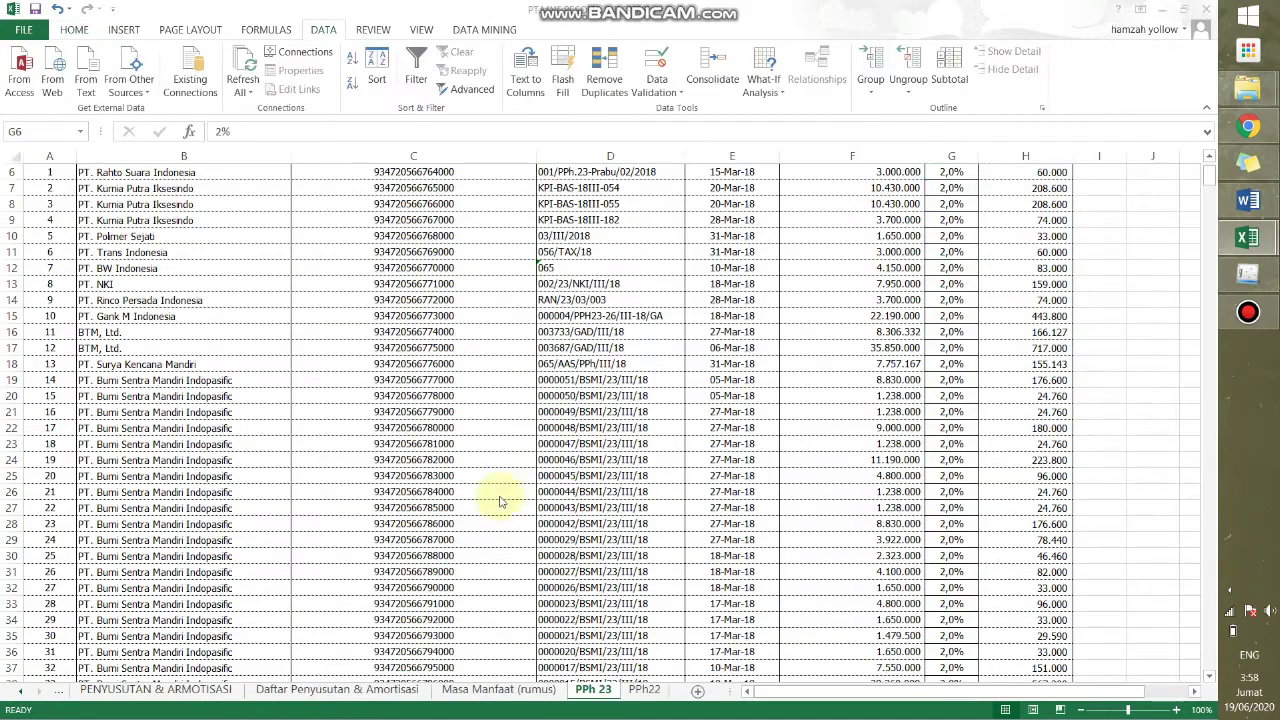
Copy the Dasar Pengenaan Pajak amounts from F6 down to F808 on the PPh 23 sheet.
key("alt+Tab")
scroll(478, 281, "up", 2)
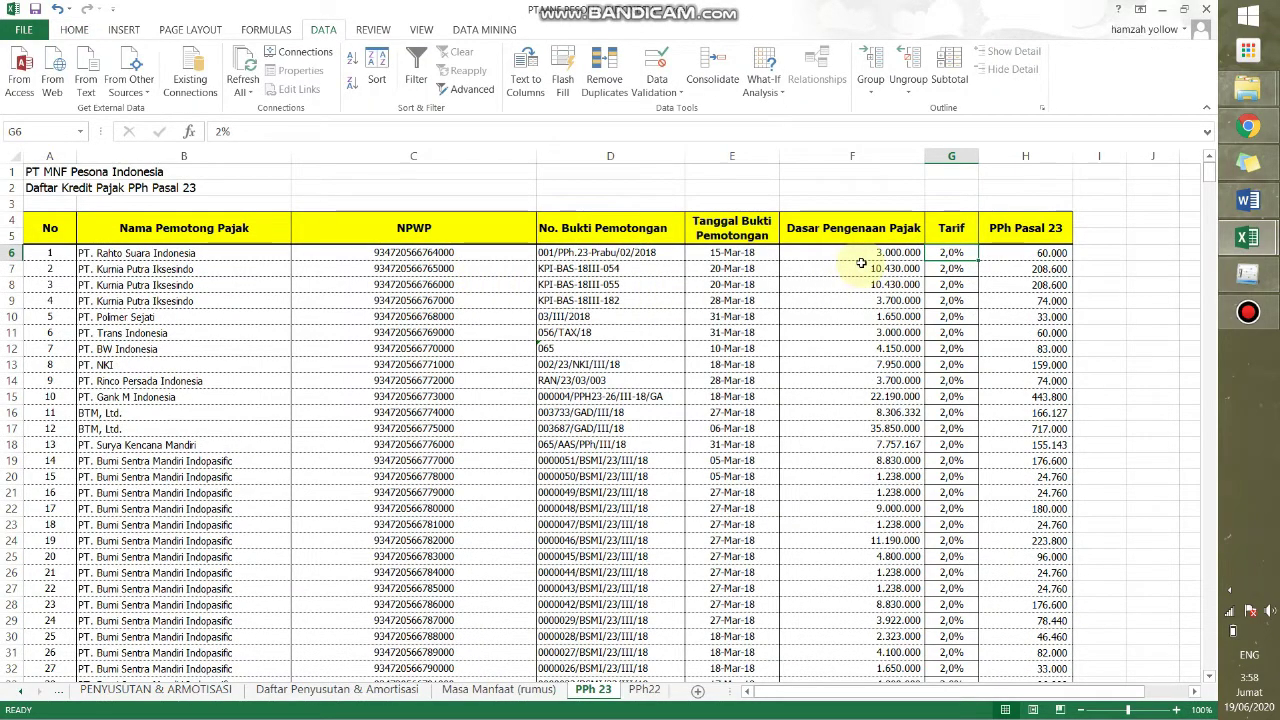
left_click(1095, 264)
key("Left")
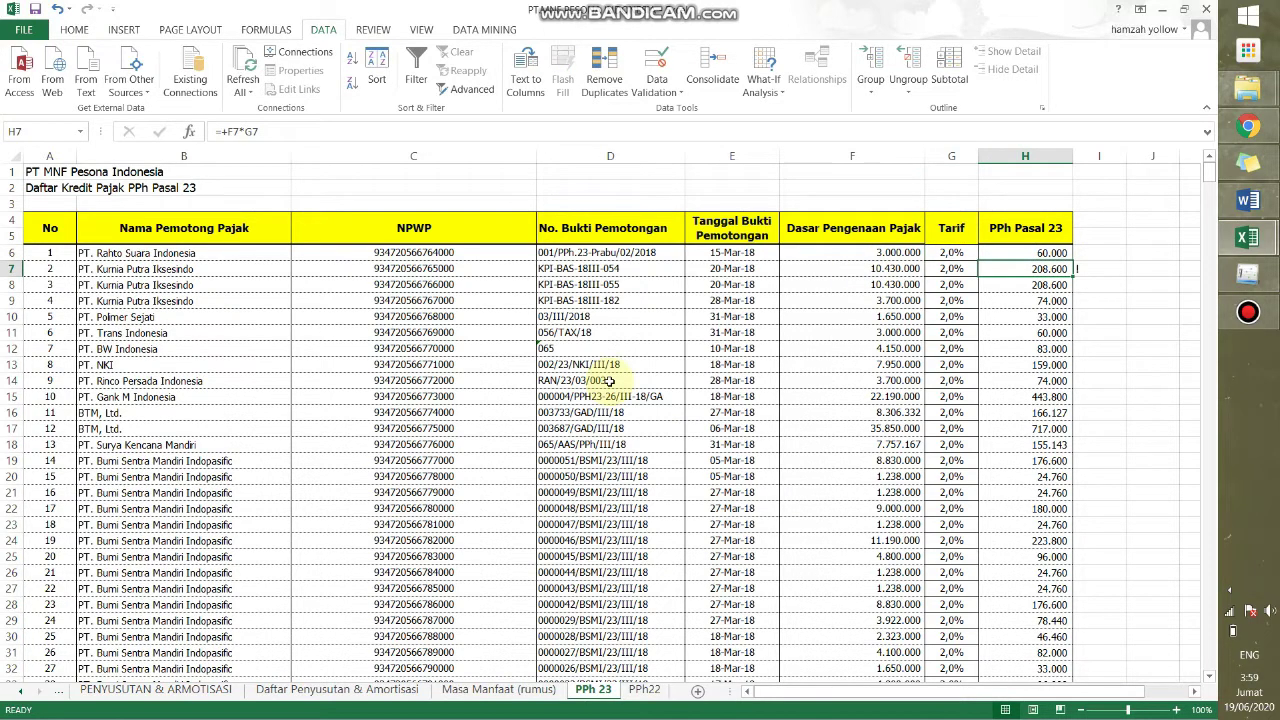
key("Left")
key("Left")
key("Up")
key("Down")
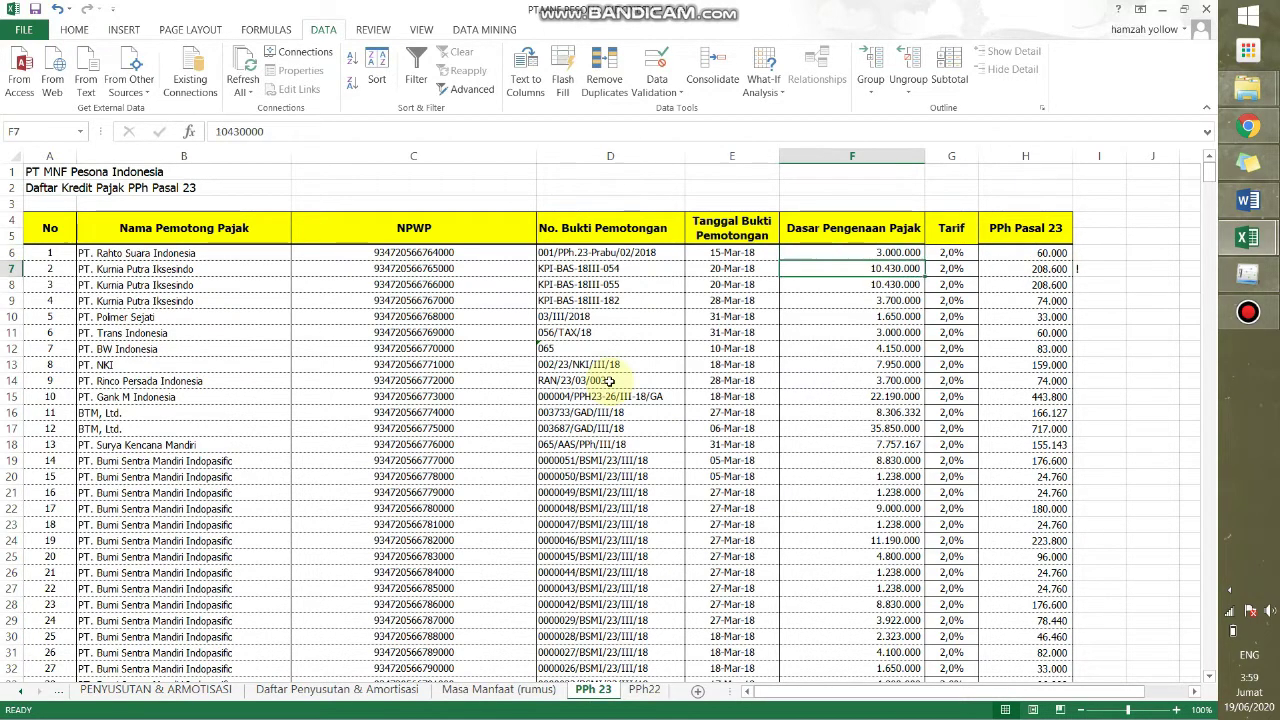
key("Up")
key("ctrl+shift+Down")
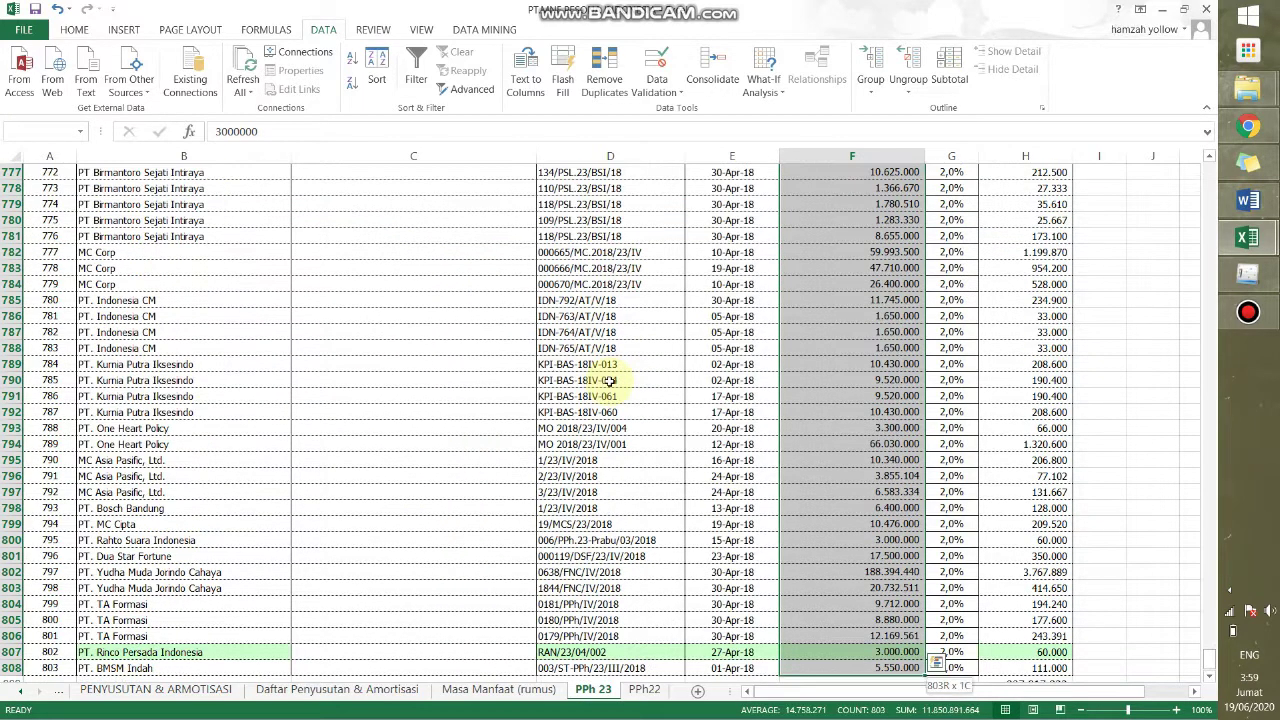
key("ctrl+c")
Paste the copied tax base amounts as values into the Skema Impor DN sheet starting at E83.
key("alt+Tab")
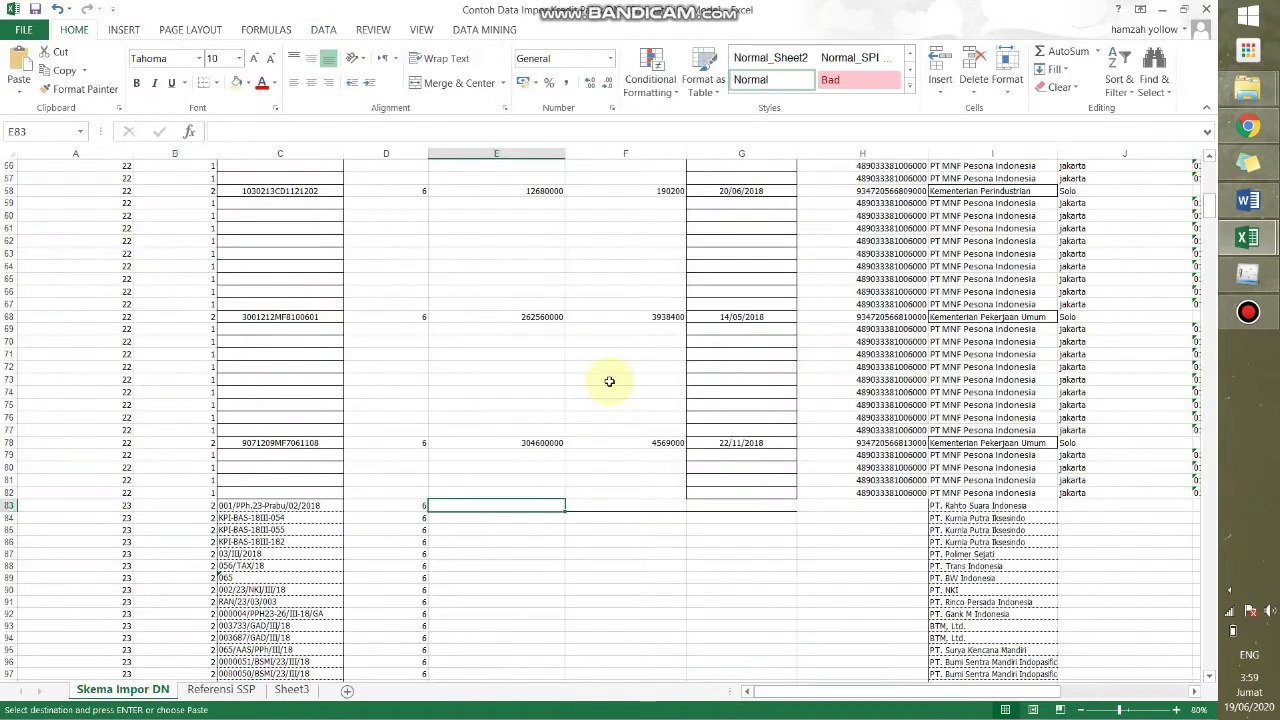
right_click(467, 507)
left_click(522, 249)
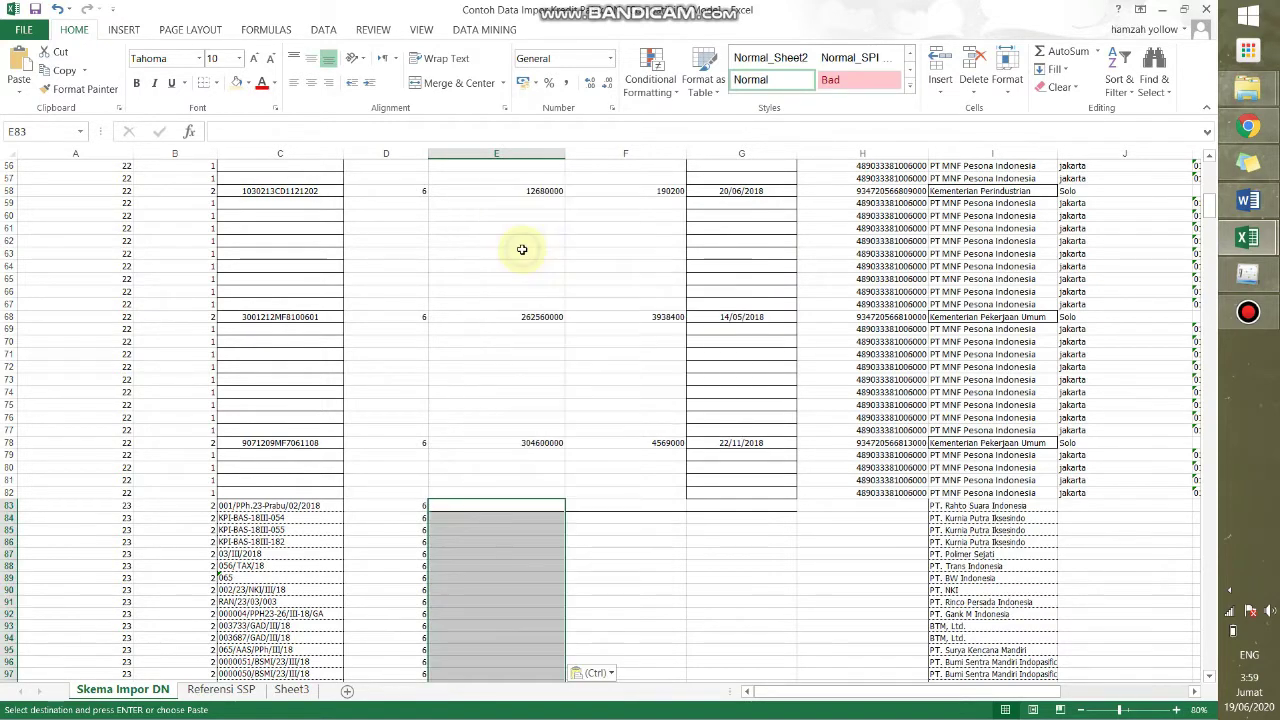
Review the PPh yang dipotong header and the PPh 22 amounts in column F, and select F83 as the destination.
left_click(596, 502)
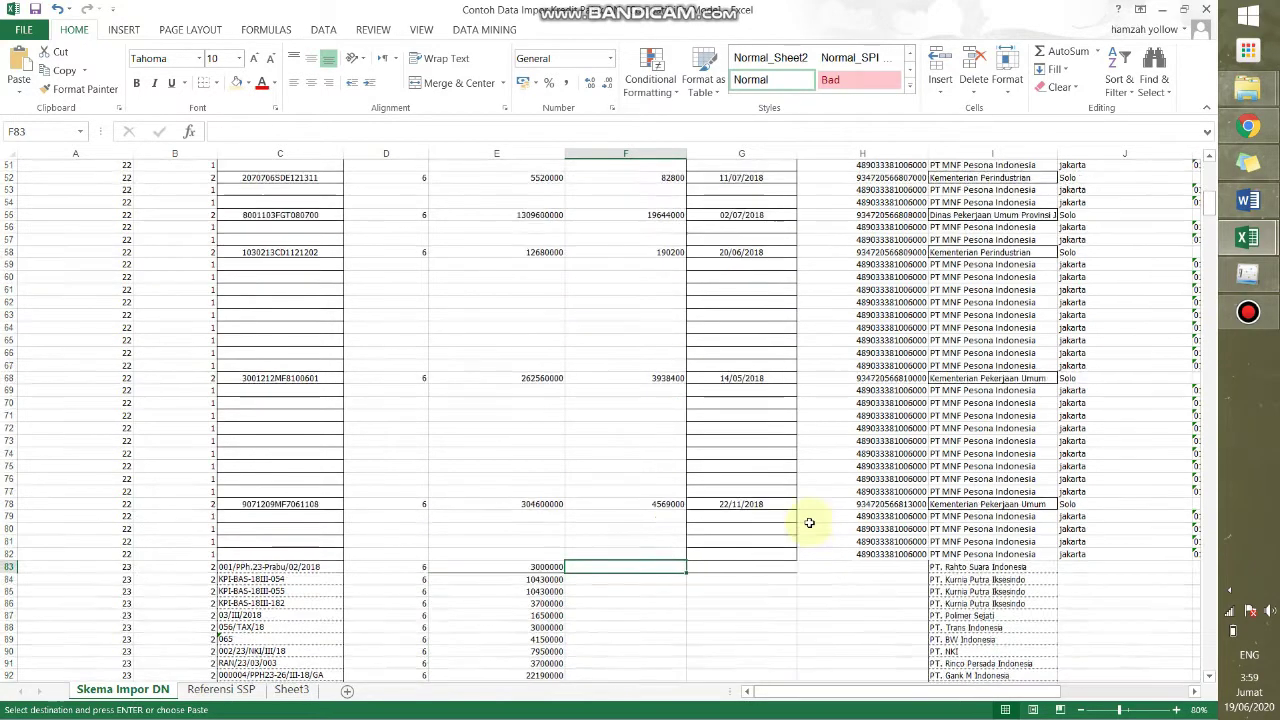
scroll(790, 510, "up", 2)
key("ctrl+Up")
key("ctrl+Up")
key("ctrl+Up")
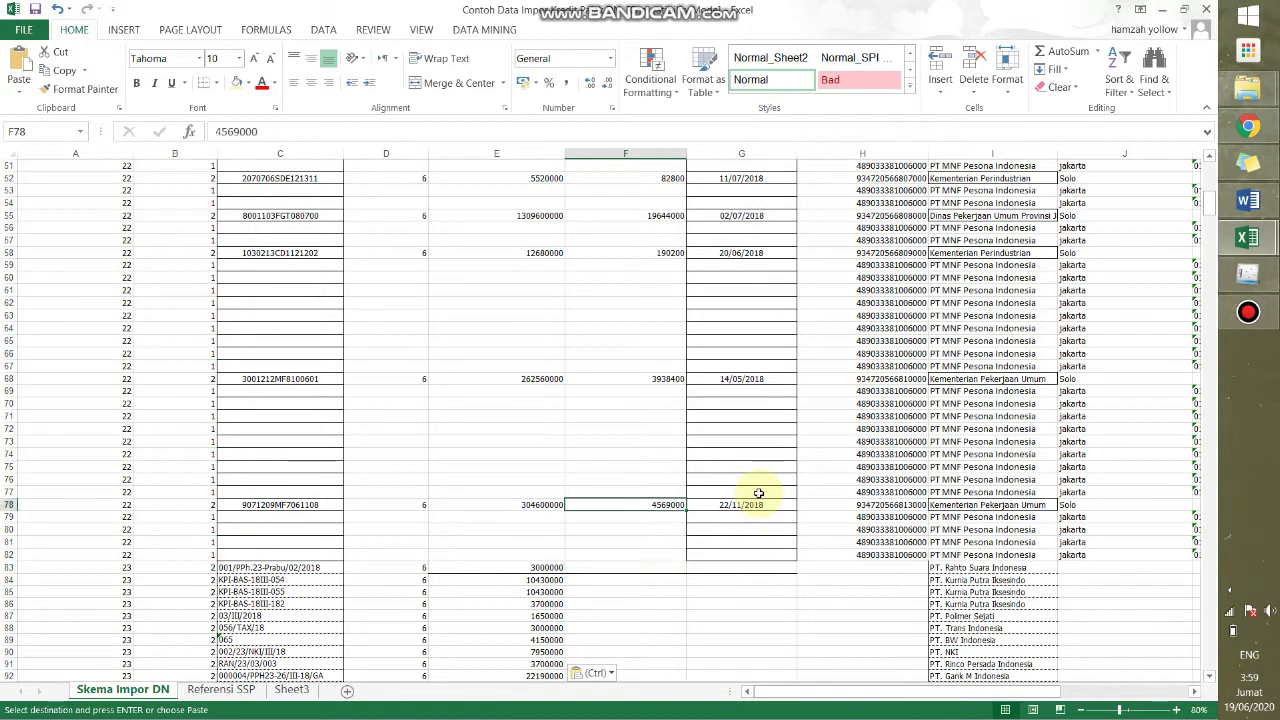
key("ctrl+Up")
key("ctrl+Up")
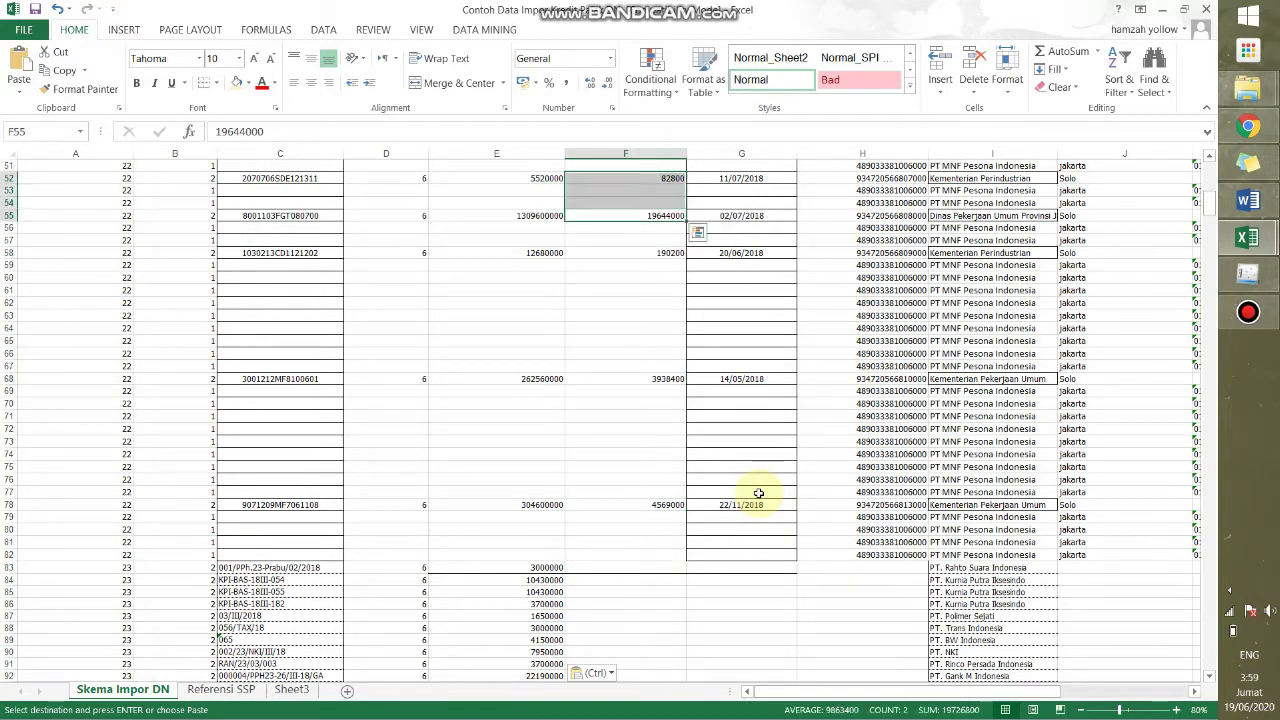
scroll(759, 493, "up", 17)
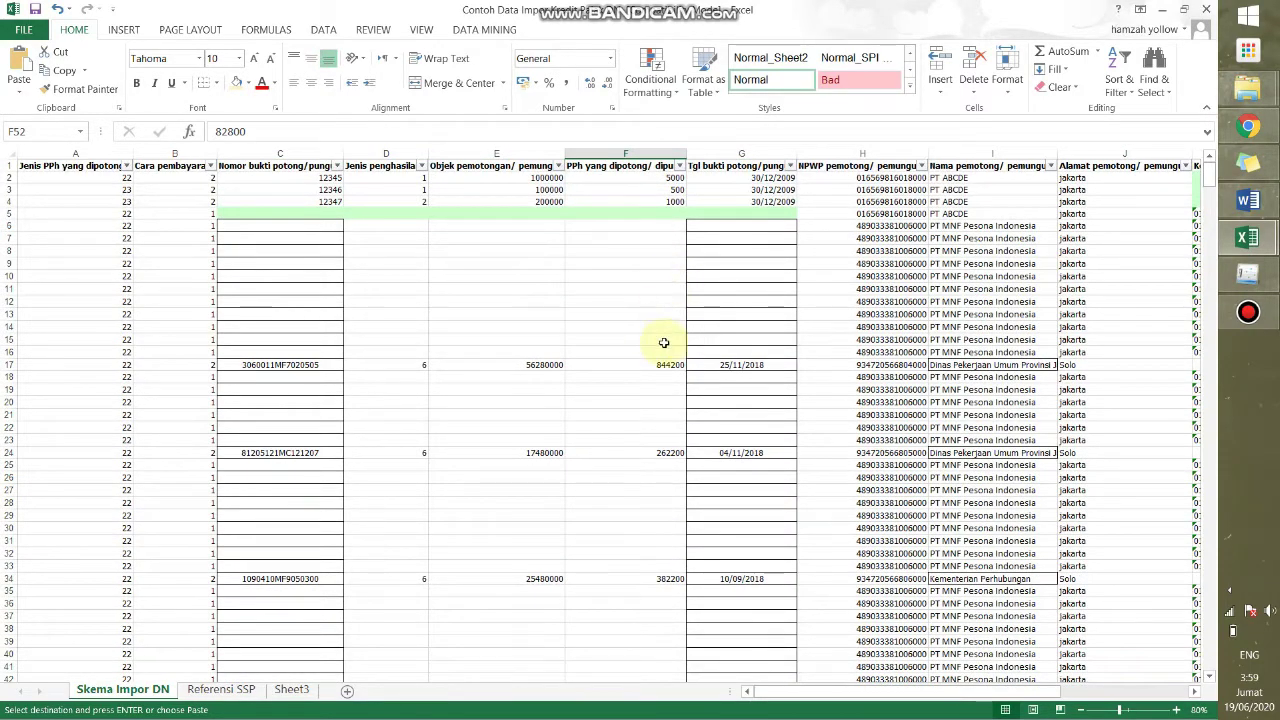
scroll(659, 384, "down", 8)
scroll(659, 384, "down", 17)
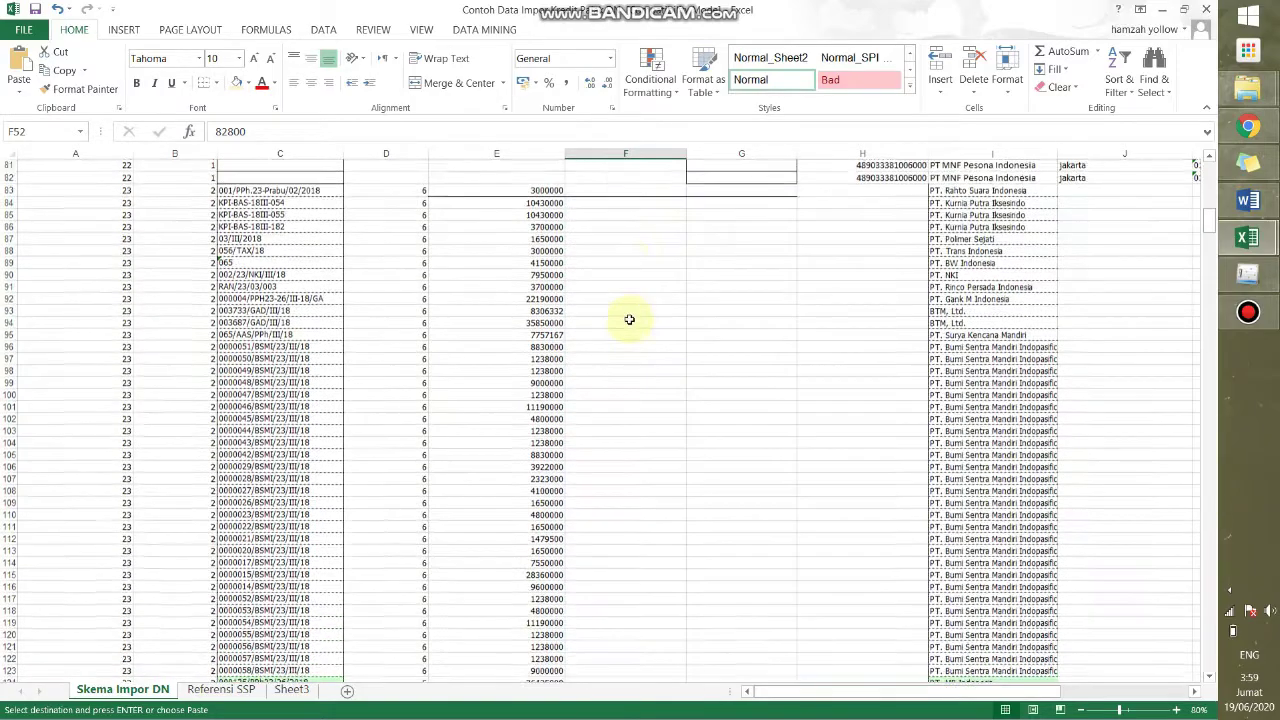
left_click(614, 255)
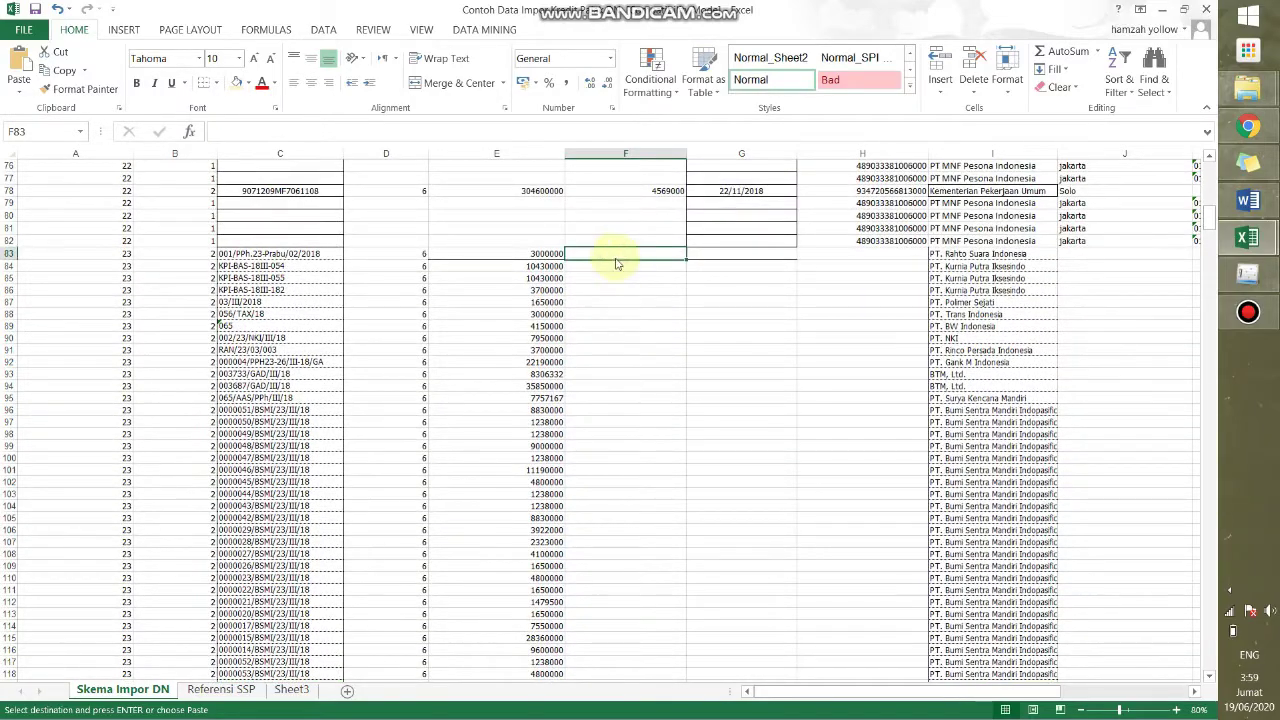
Copy the PPh Pasal 23 amounts from H6 down to H809 on the PPh 23 sheet.
key("alt+Tab")
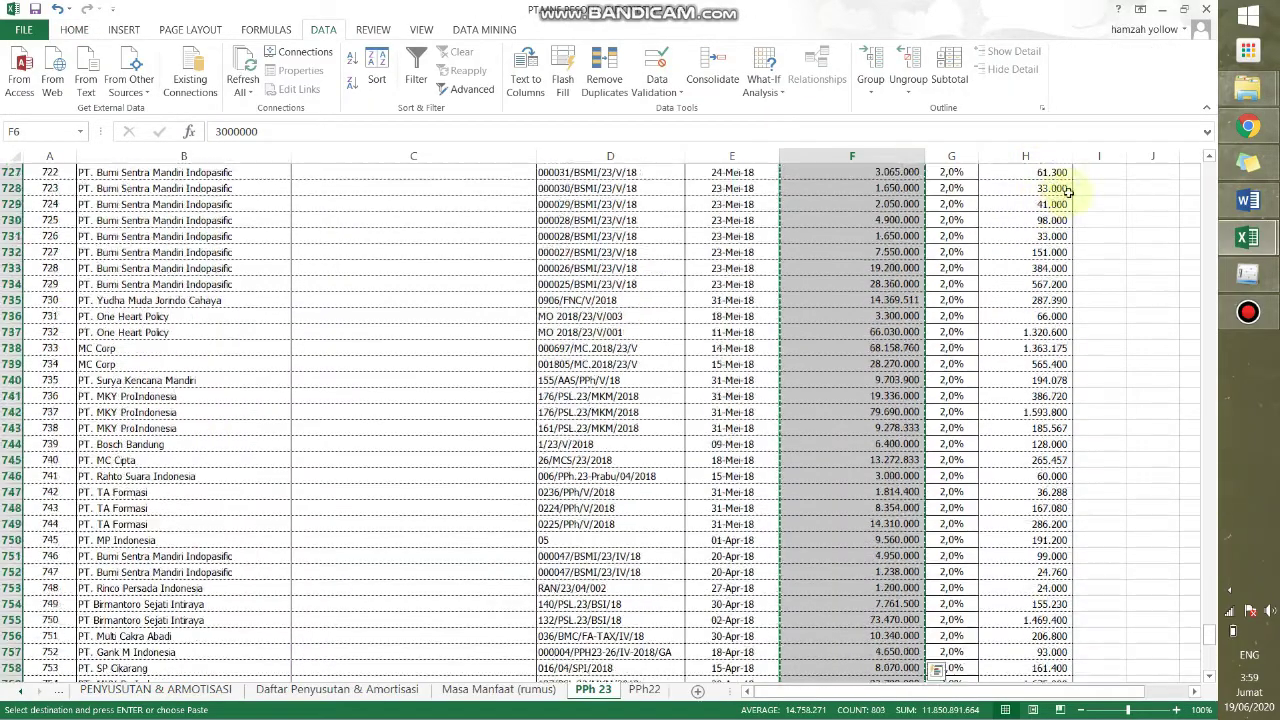
left_click_drag(1209, 628, 1206, 172)
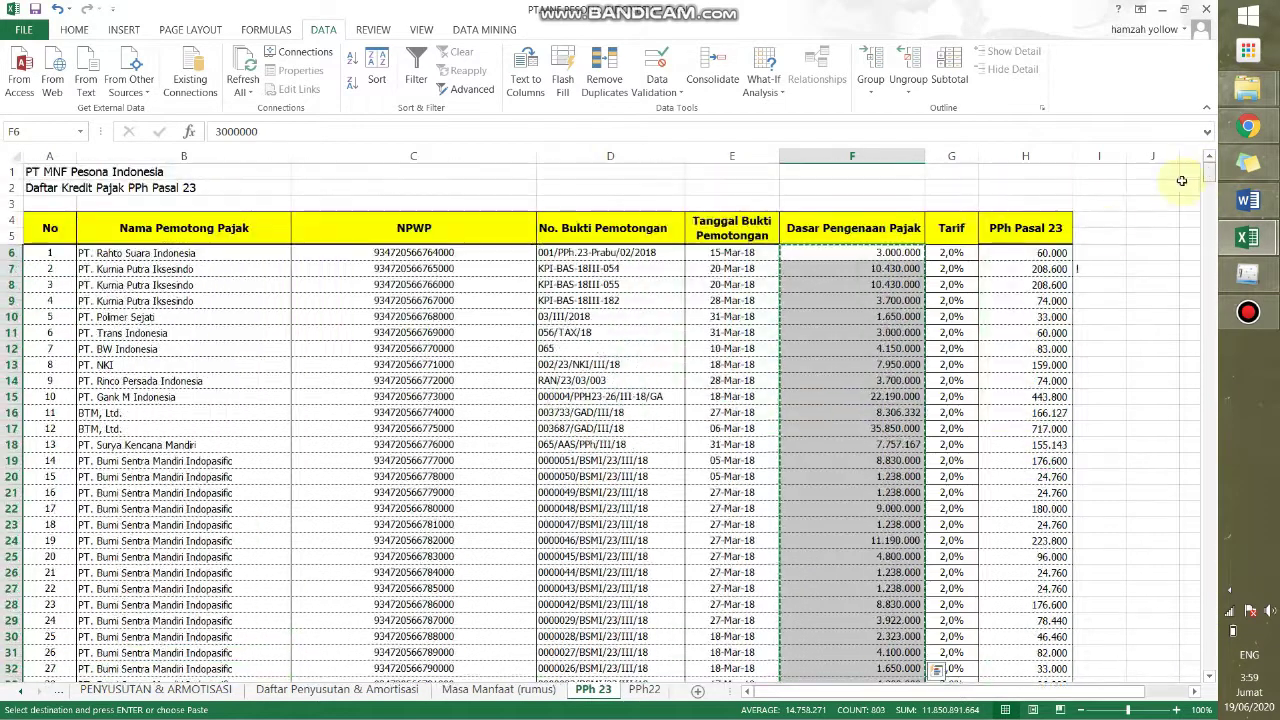
left_click(1040, 254)
key("ctrl+shift+Down")
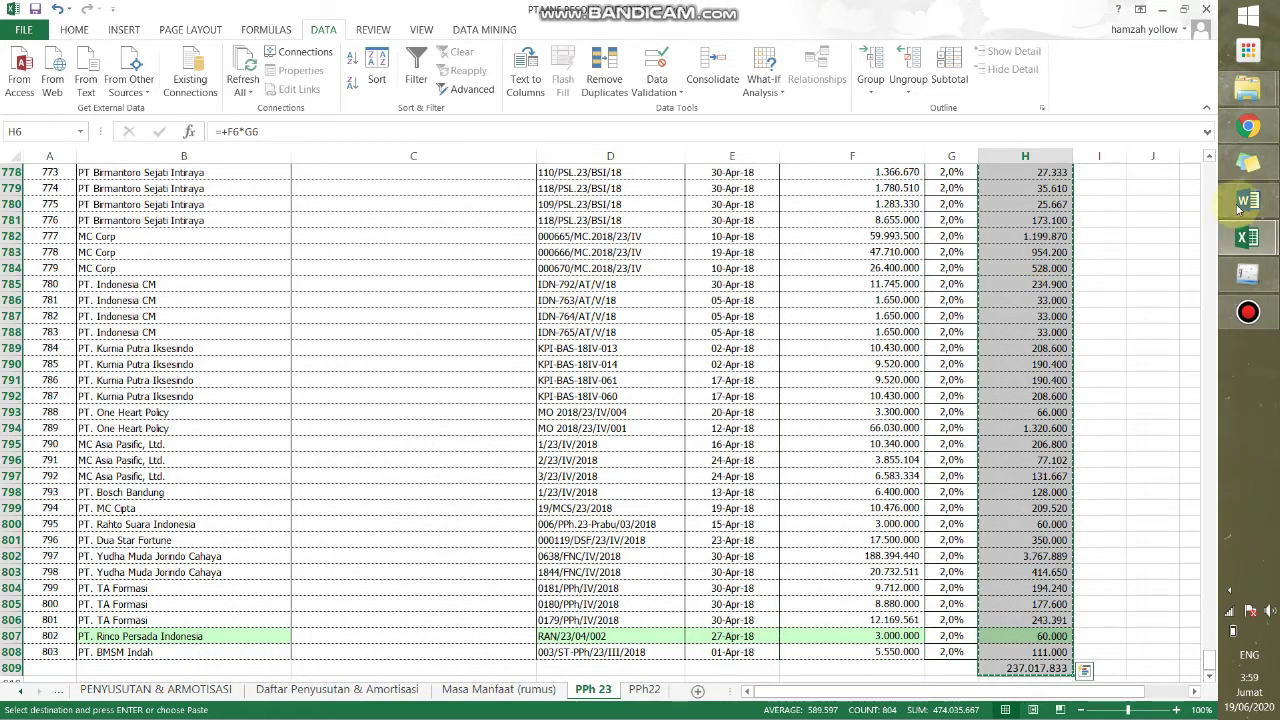
Paste the copied PPh Pasal 23 amounts as values into the Skema Impor DN sheet starting at F83.
left_click(1247, 237)
left_click(1145, 297)
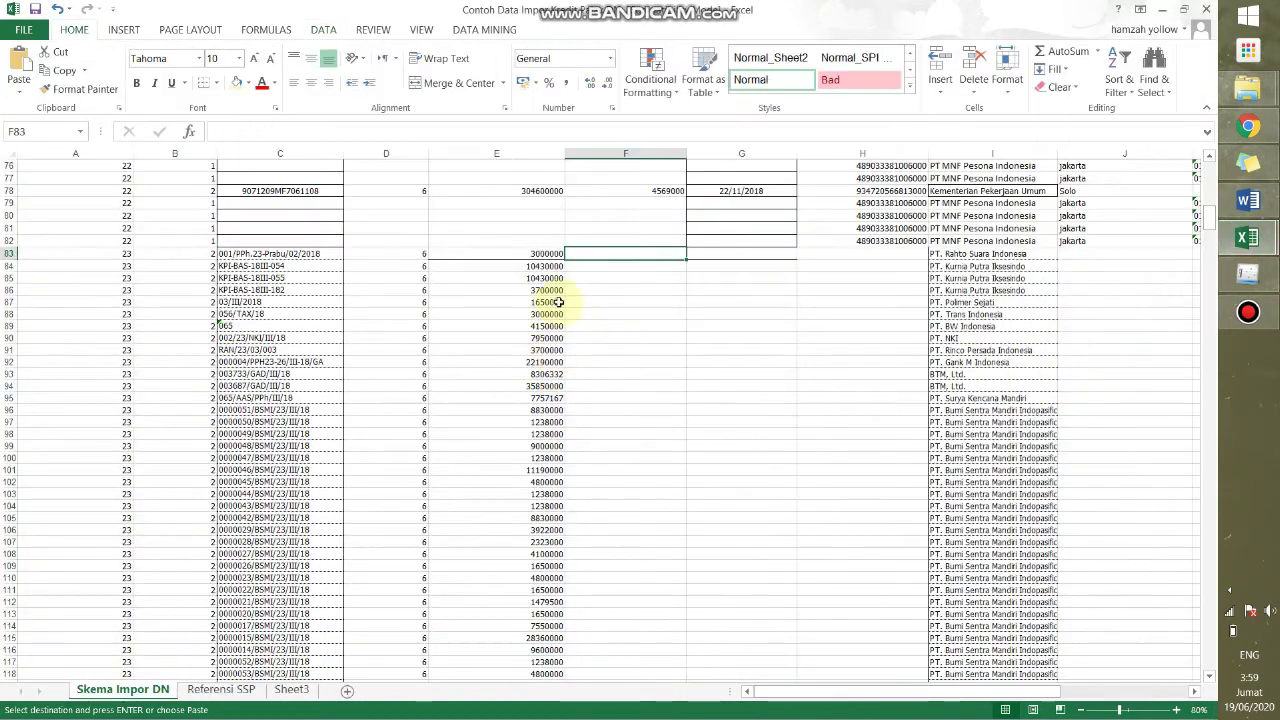
right_click(608, 254)
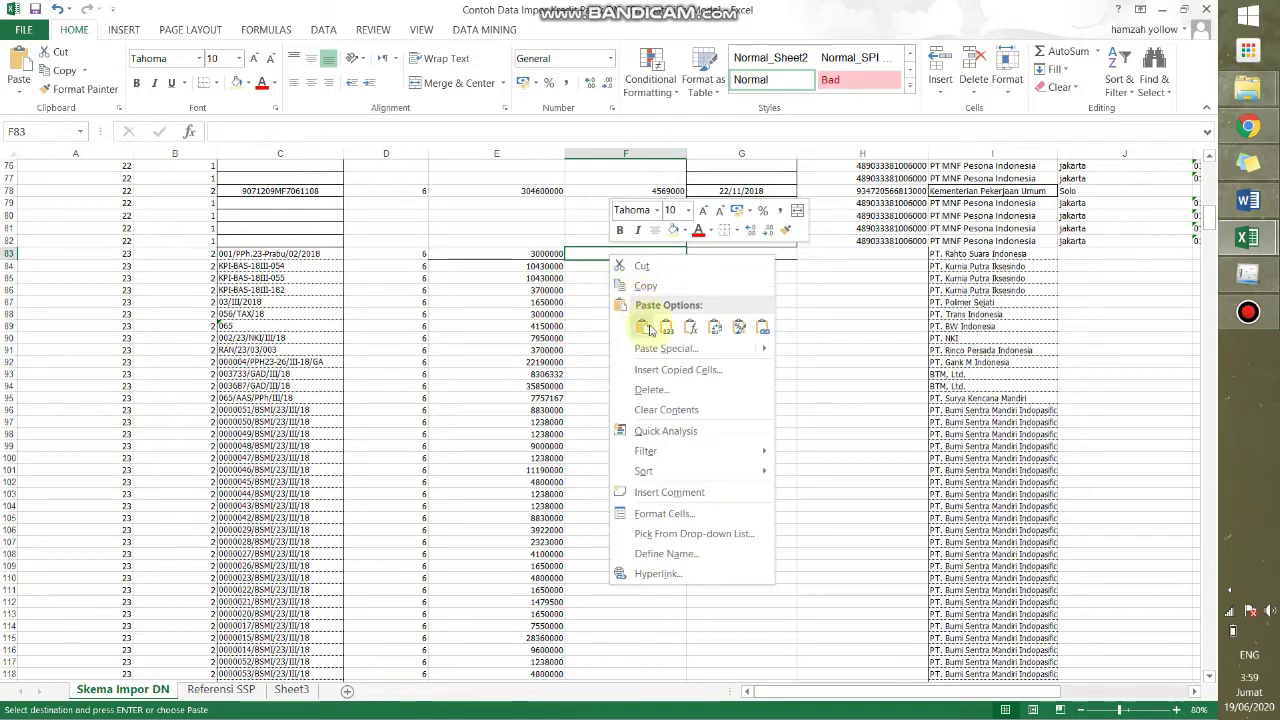
left_click(661, 326)
Select G83 as the destination for the withholding slip dates and switch to the PPh 23 sheet in the PT.MNF PESONA INDONESIA workbook.
scroll(790, 320, "up", 7)
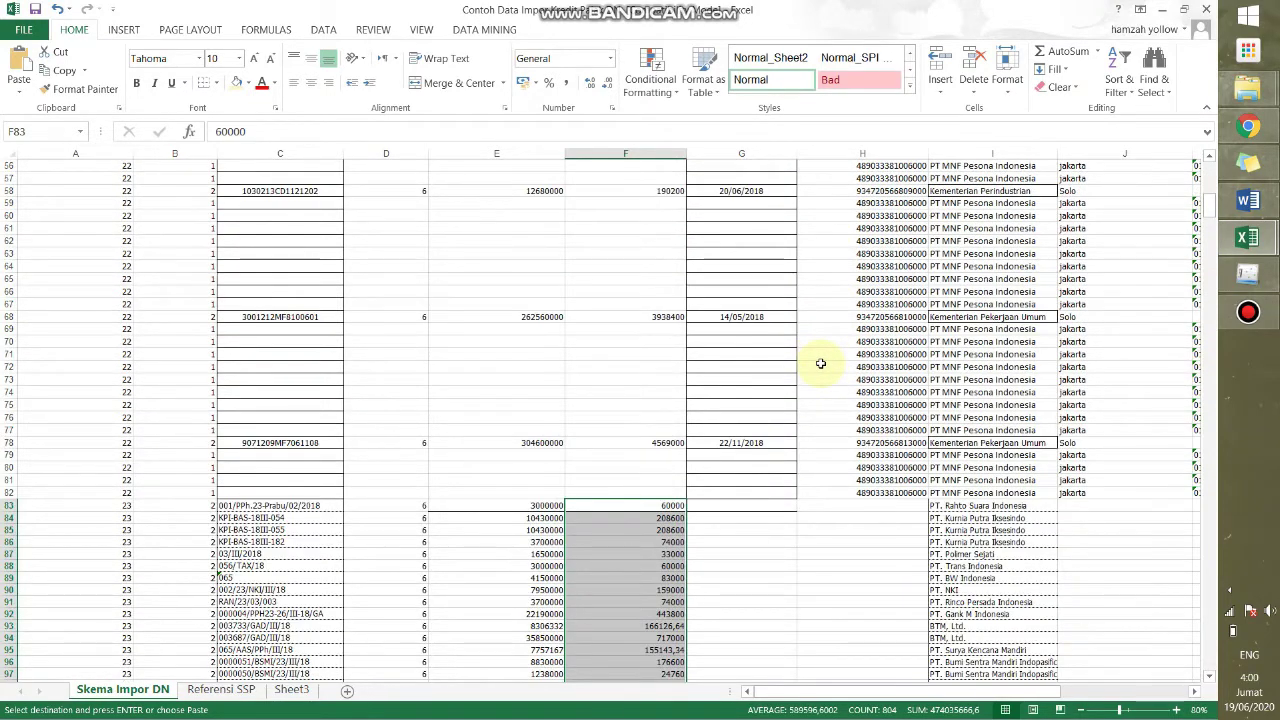
scroll(820, 363, "up", 18)
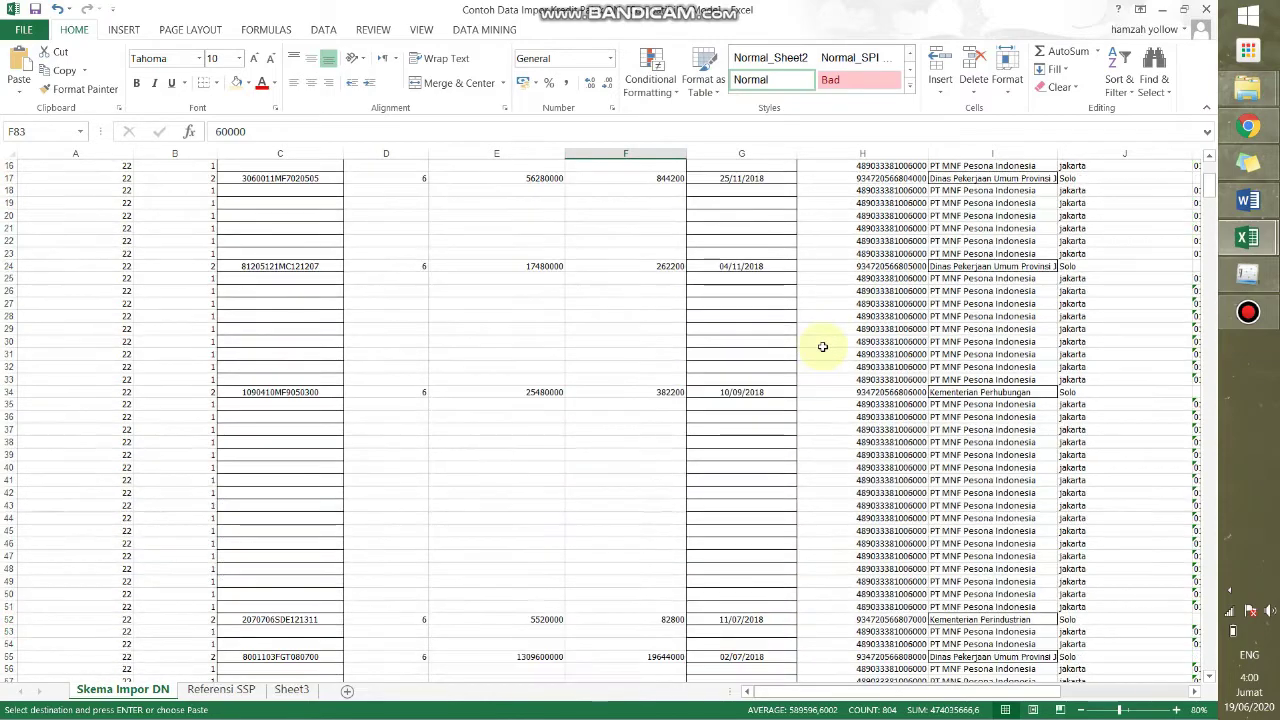
scroll(781, 316, "down", 20)
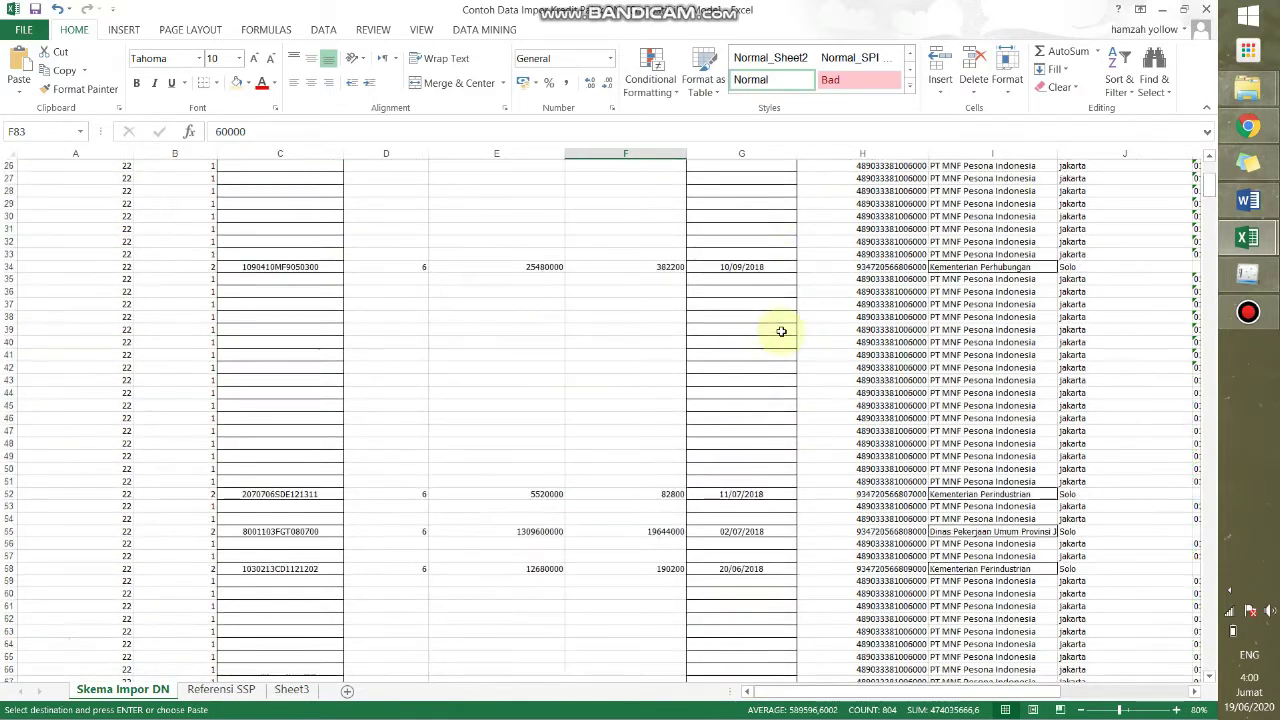
scroll(770, 332, "up", 10)
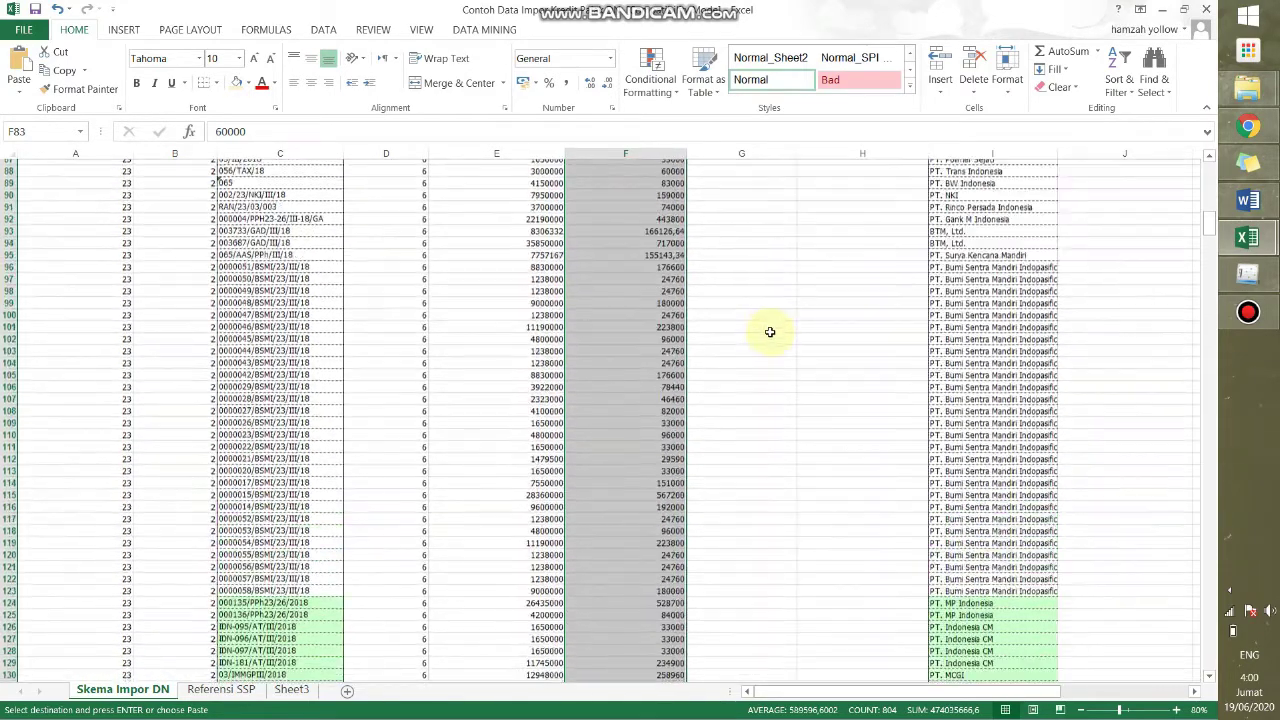
left_click(731, 379)
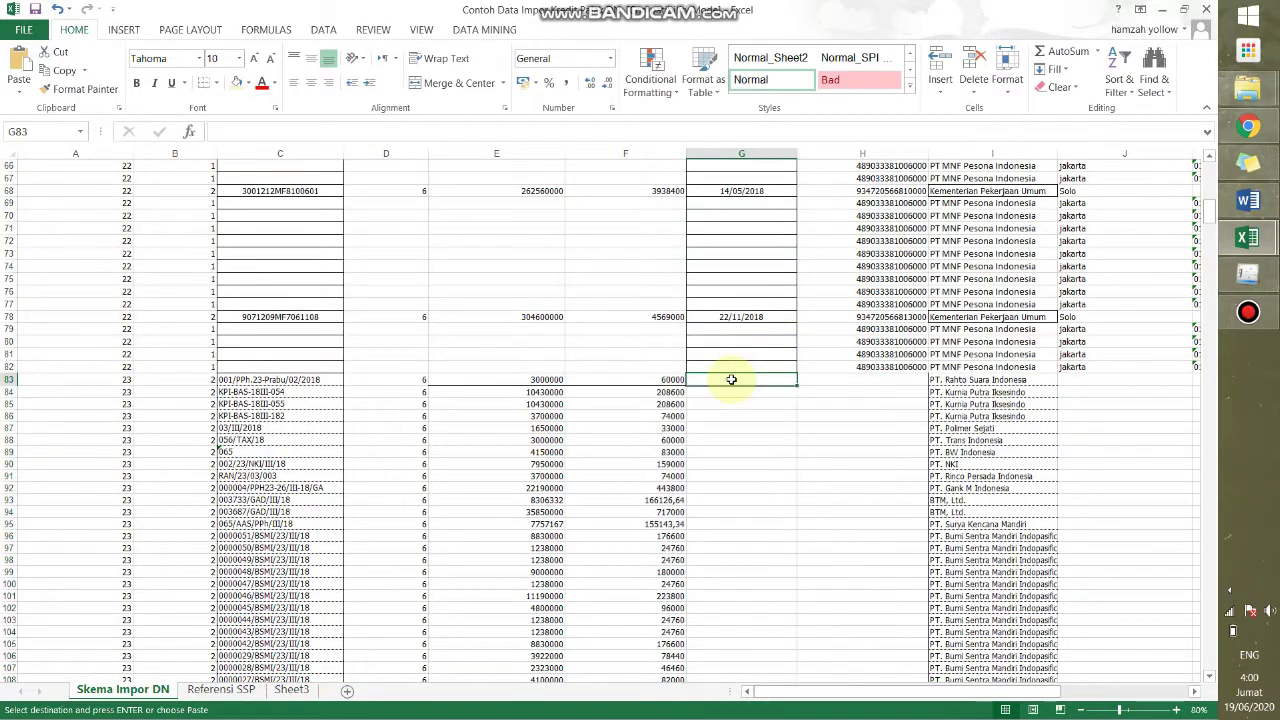
left_click(1263, 242)
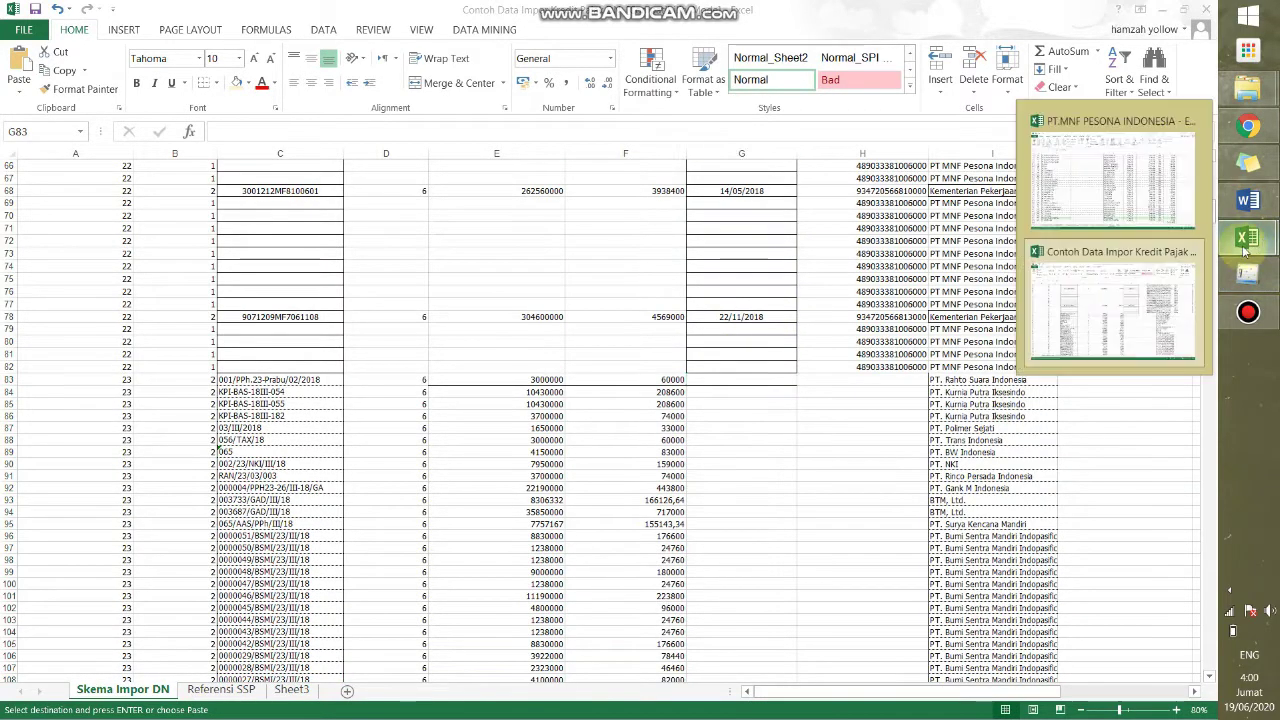
left_click(1137, 205)
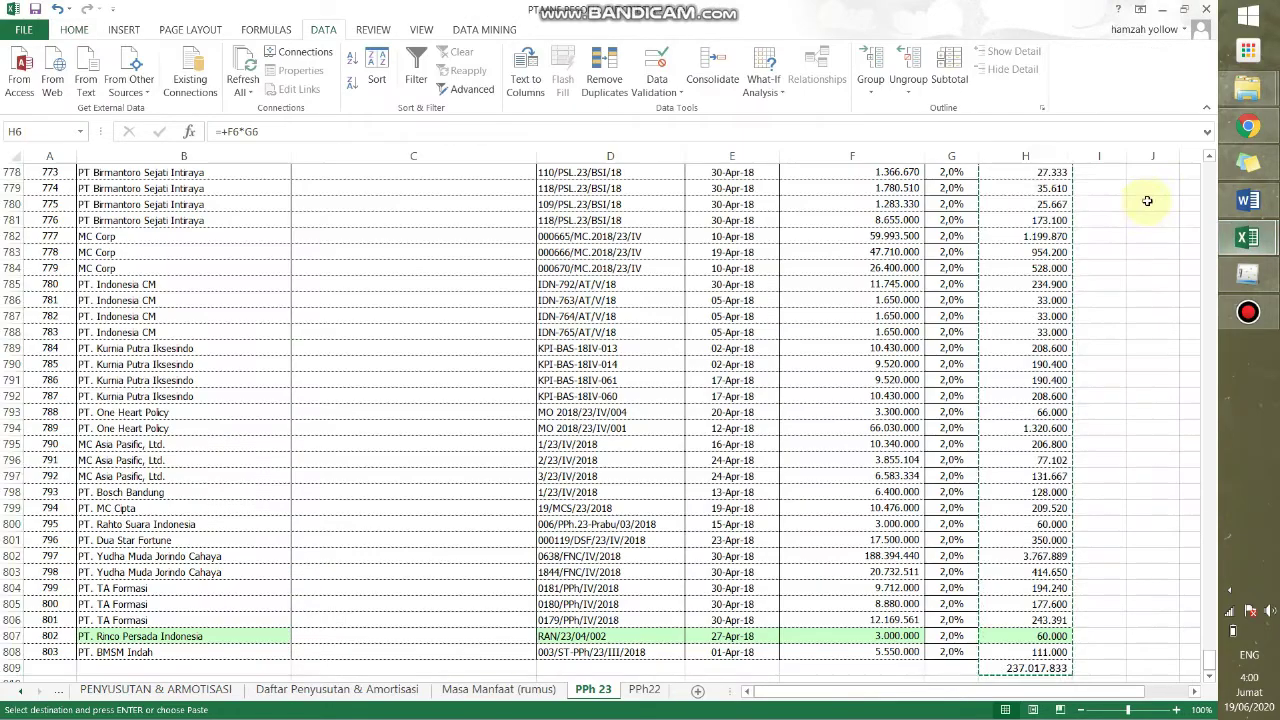
Copy the Tanggal Bukti Pemotongan dates from E6 down to E808 on the PPh 23 sheet.
scroll(980, 292, "up", 20)
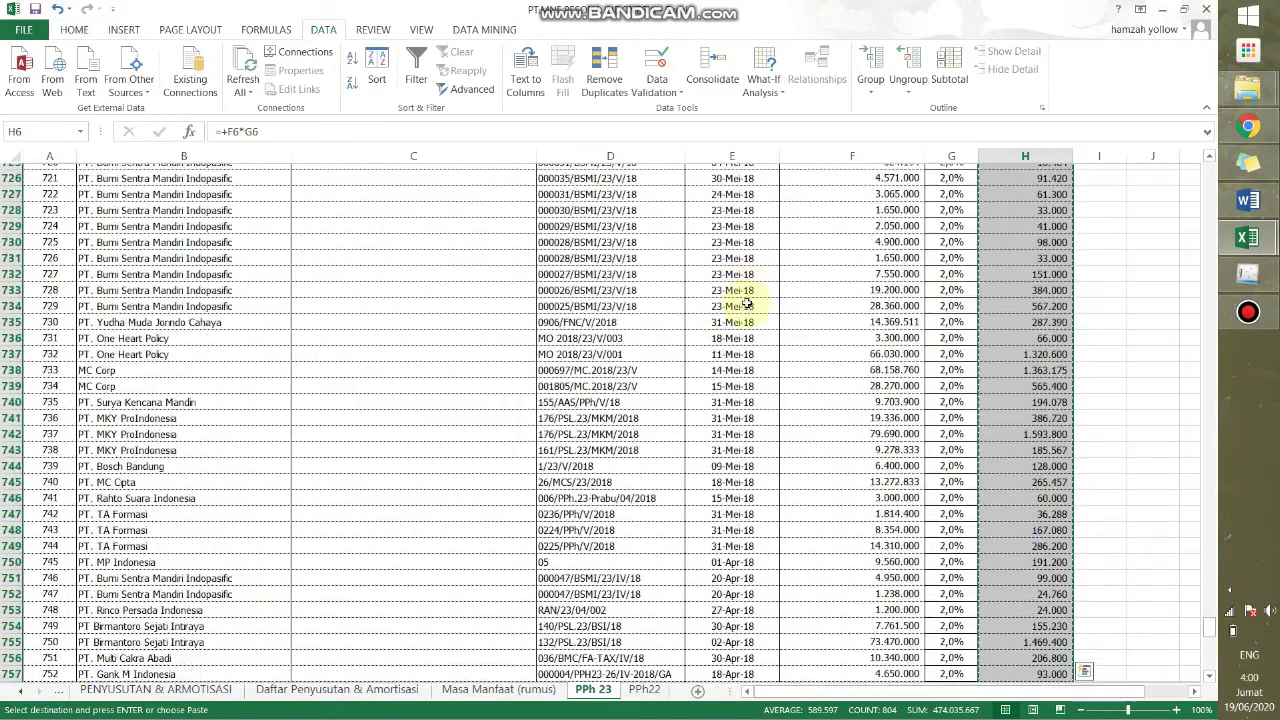
scroll(719, 244, "up", 20)
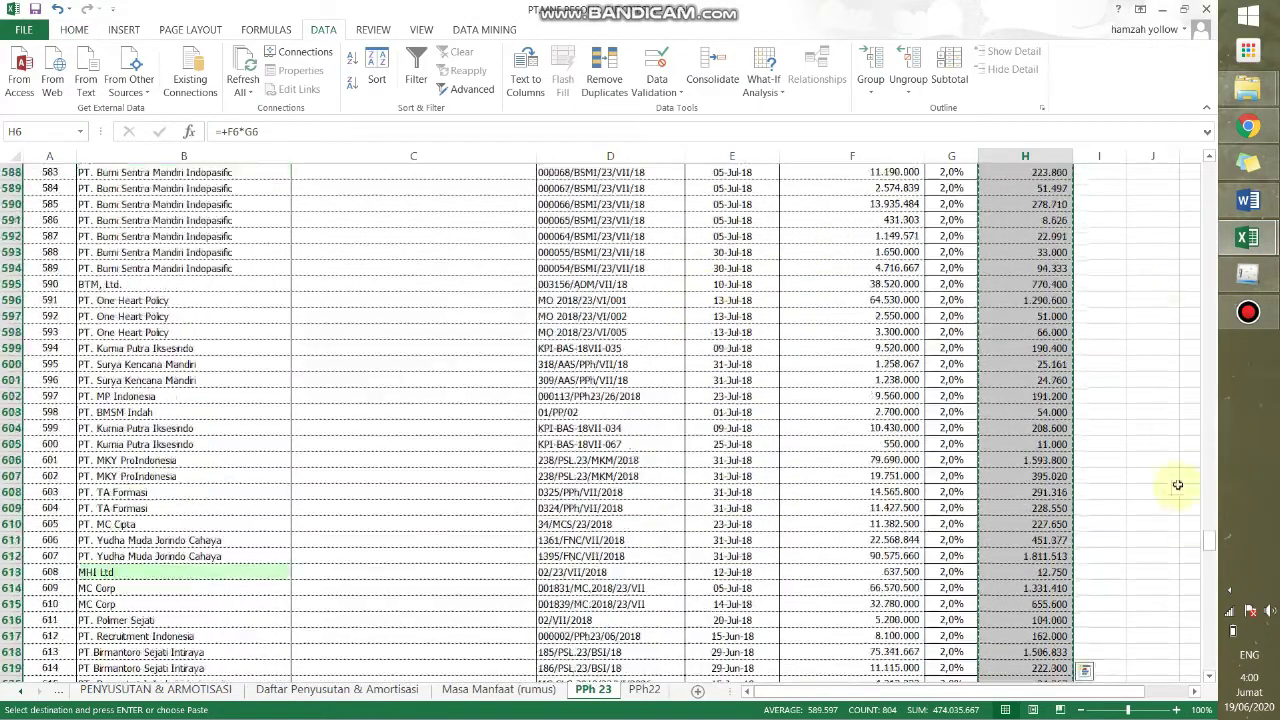
left_click_drag(1208, 543, 1114, 214)
left_click(750, 252)
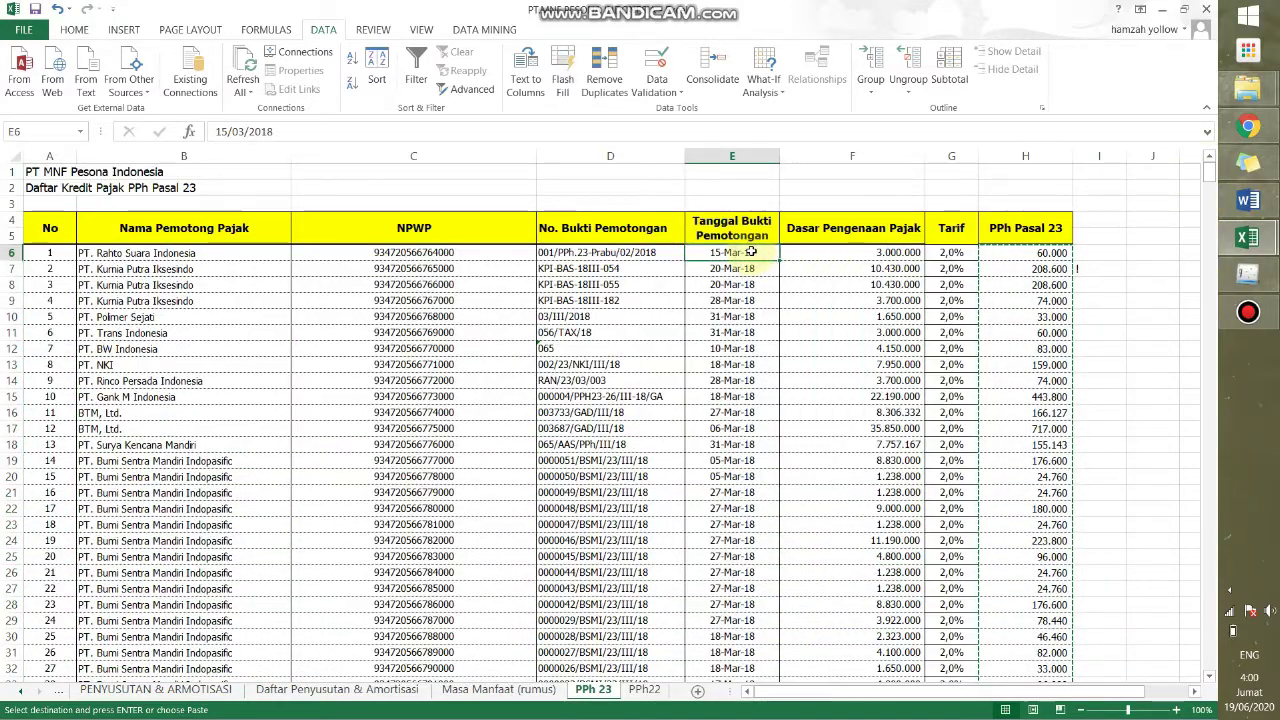
key("ctrl+shift+Down")
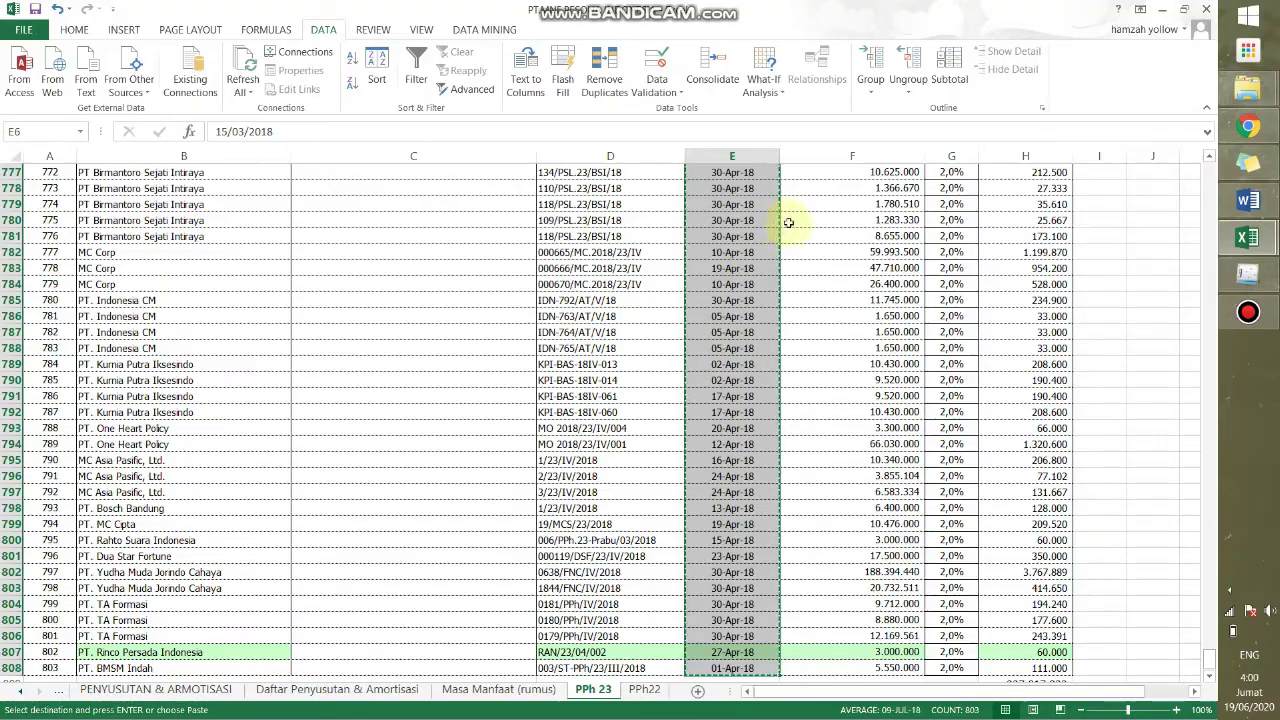
left_click_drag(1211, 656, 1218, 168)
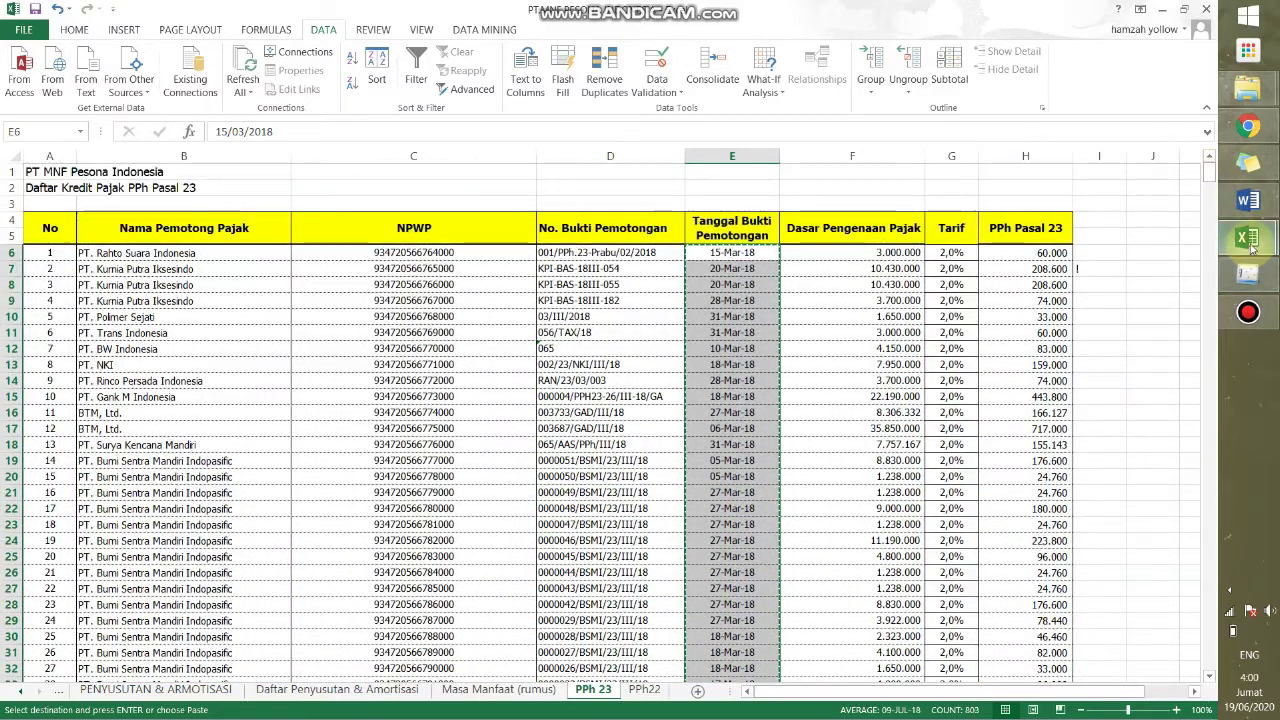
Paste the copied withholding slip dates into the Skema Impor DN sheet starting at G83.
mouse_move(1250, 248)
left_click(1091, 354)
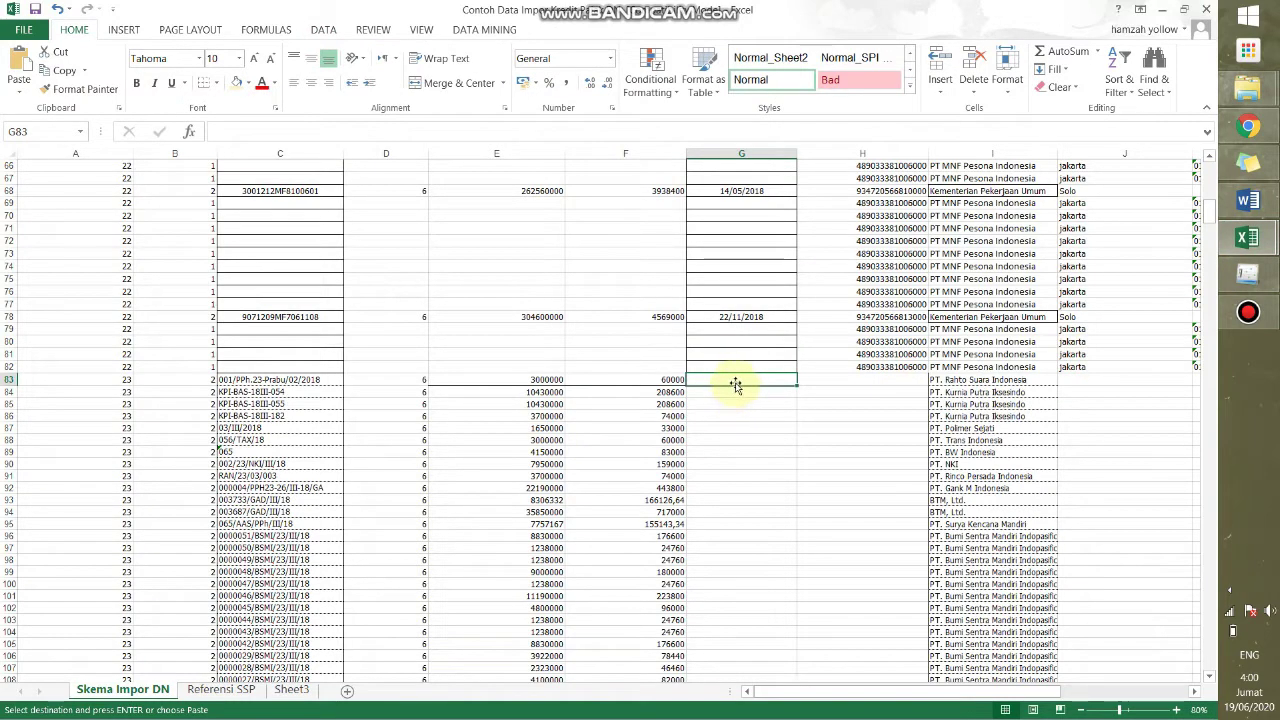
key("ctrl+v")
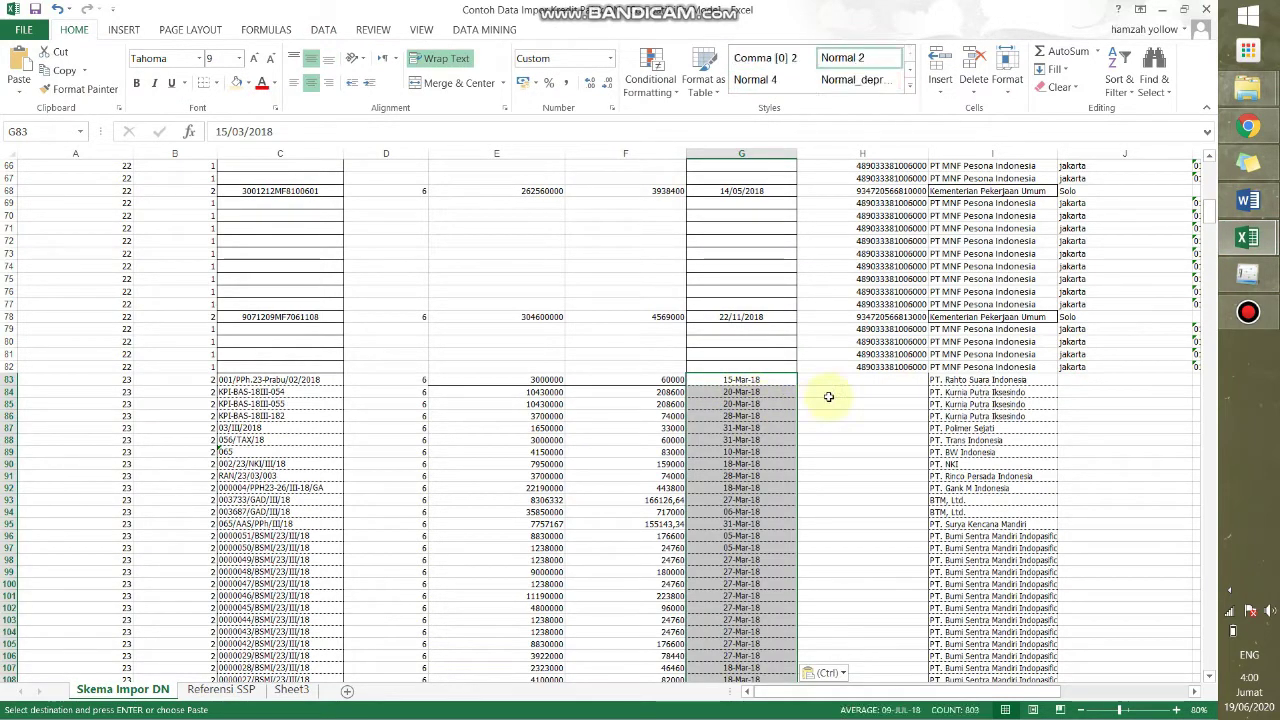
Copy the NPWP numbers from C6 down on the PPh 23 sheet of the PT.MNF PESONA INDONESIA workbook, with H83 selected as their destination.
left_click(858, 381)
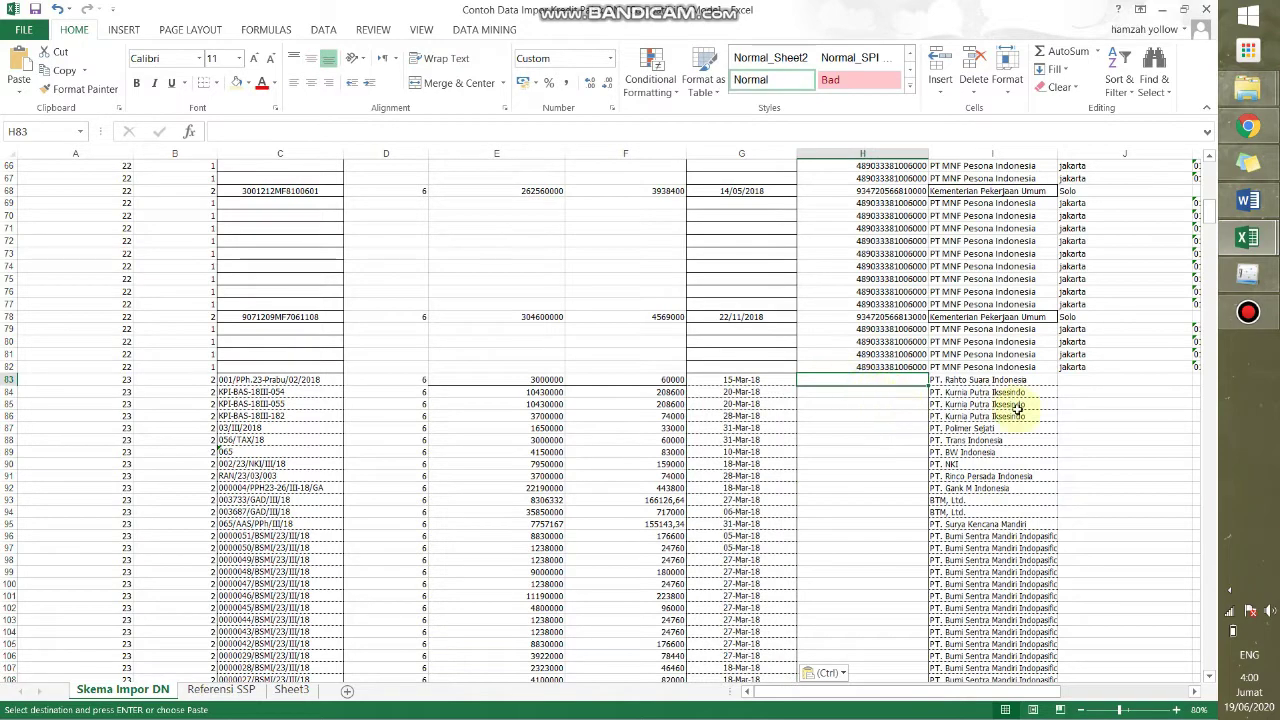
mouse_move(1248, 237)
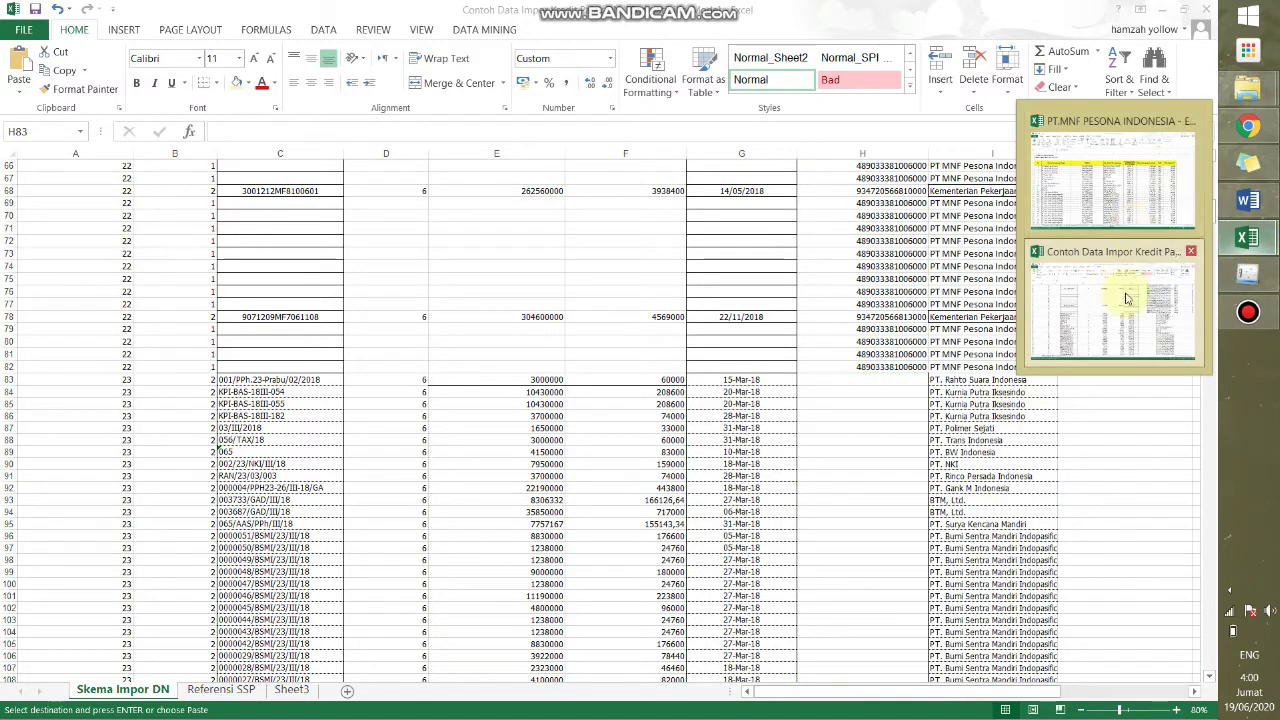
left_click(1118, 196)
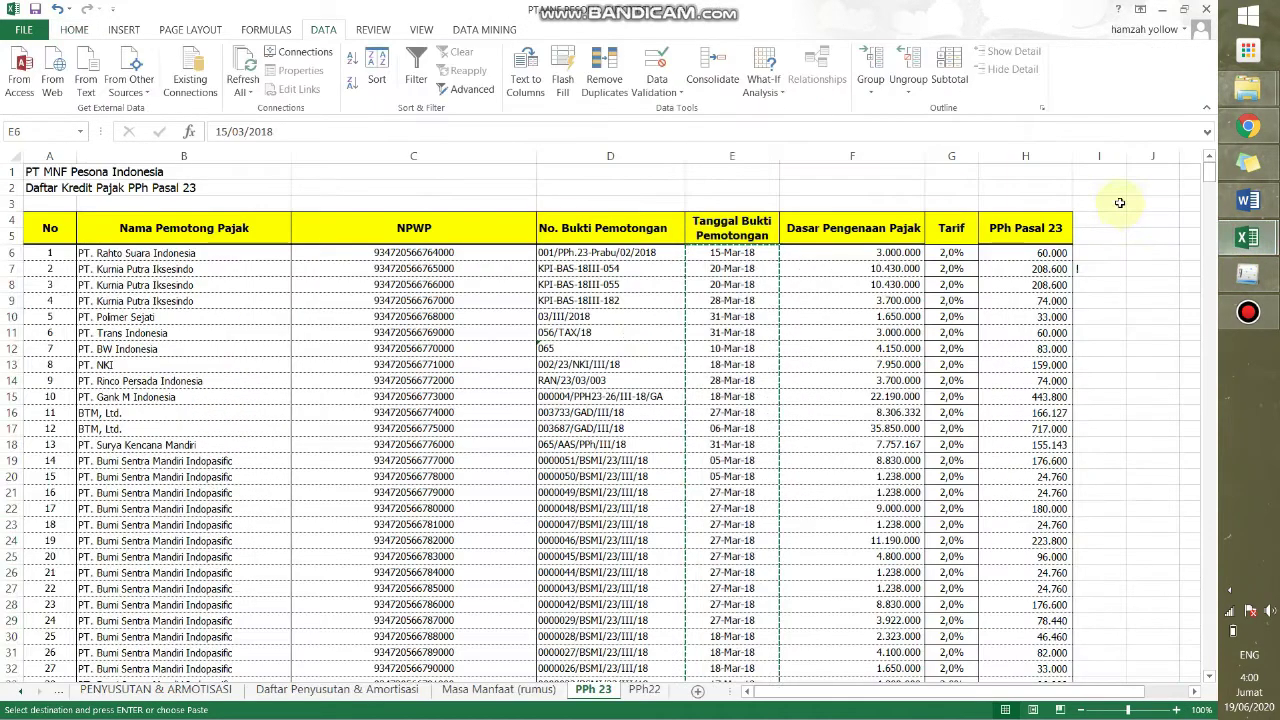
left_click(461, 257)
key("ctrl+shift+Down")
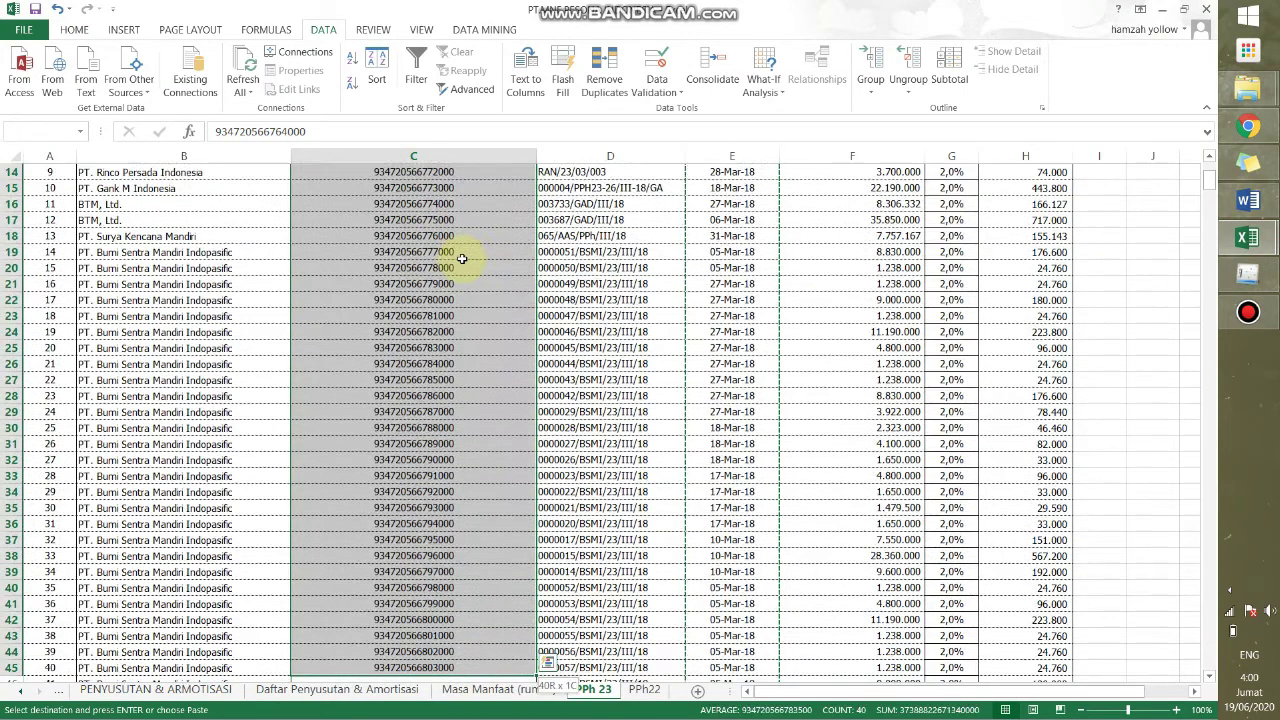
key("ctrl+c")
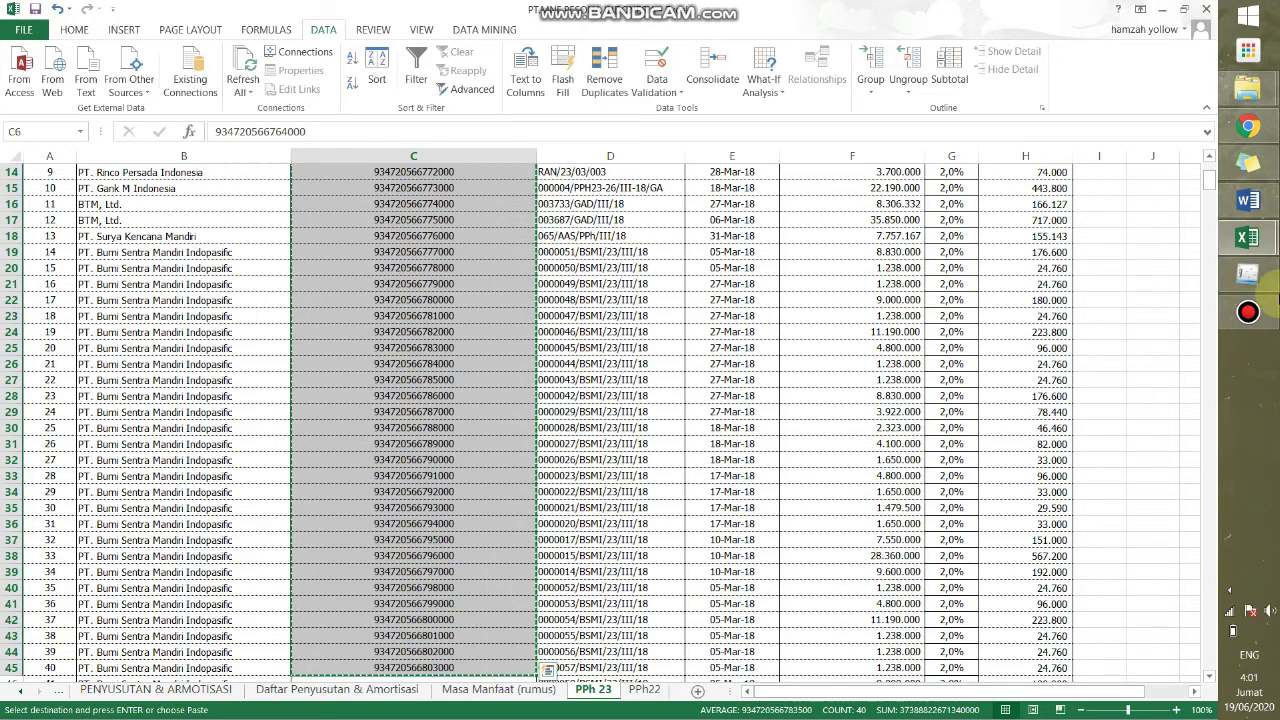
Paste the copied NPWP numbers into the Skema Impor DN sheet starting at H83.
mouse_move(1248, 245)
left_click(1088, 300)
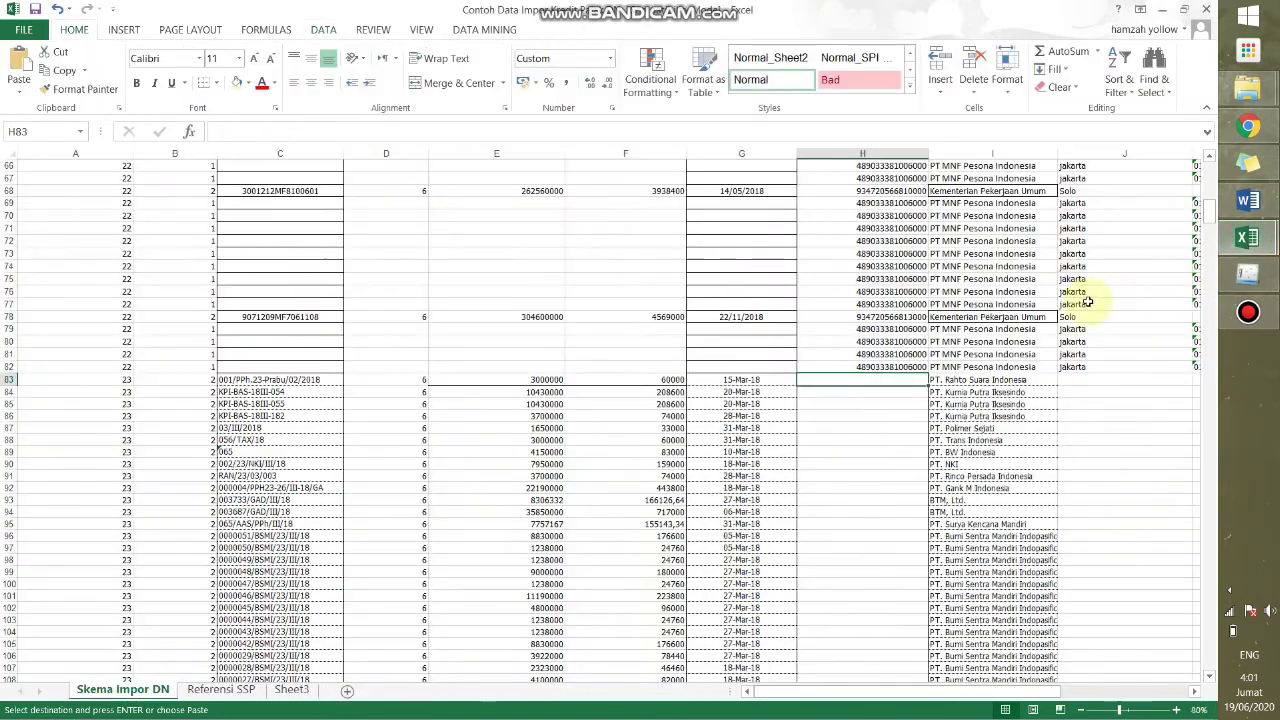
key("ctrl+v")
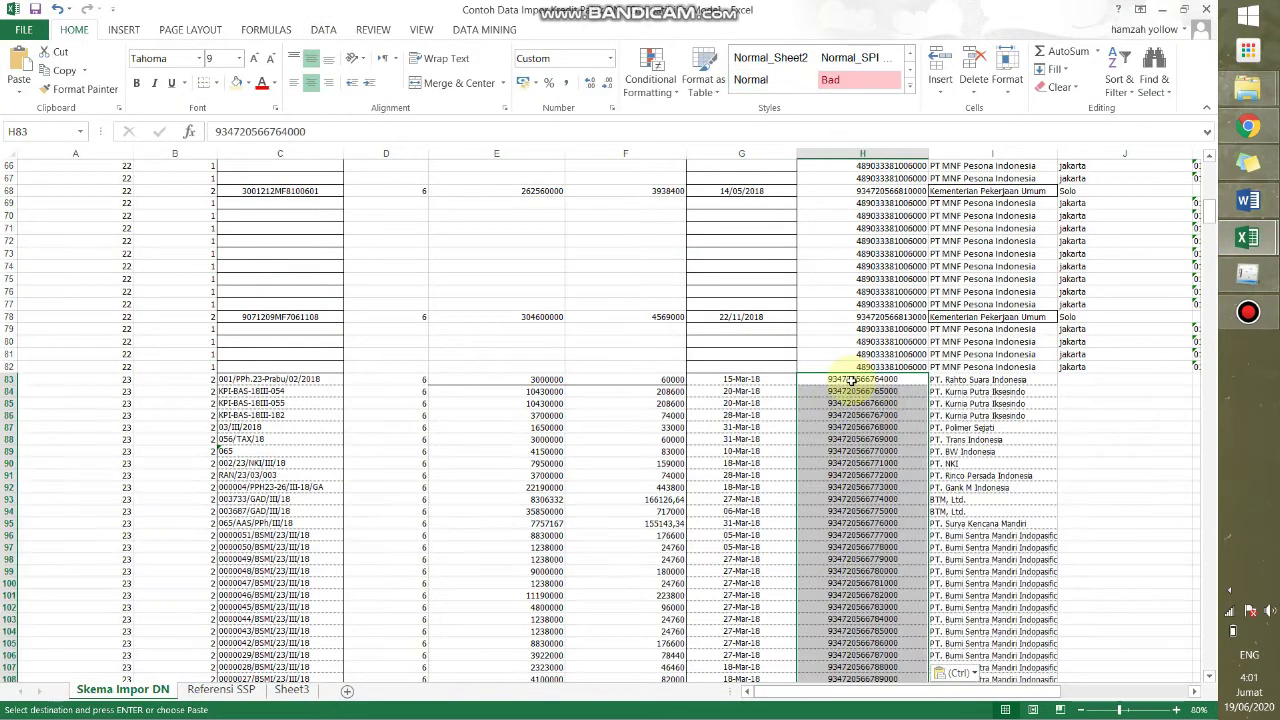
Compare the pasted NPWP numbers from H83 down with the PPh 22 entries above and the NPWP column on the PPh 23 sheet.
left_click(900, 414)
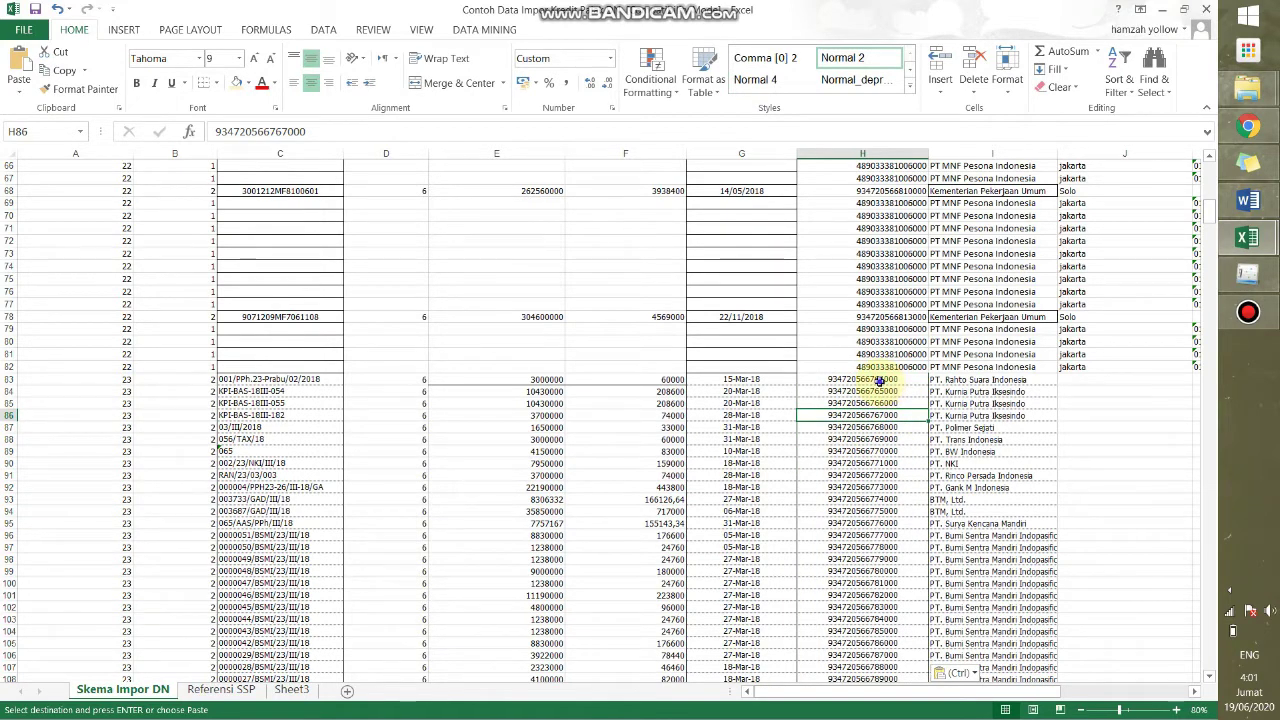
left_click(879, 381)
left_click(876, 366)
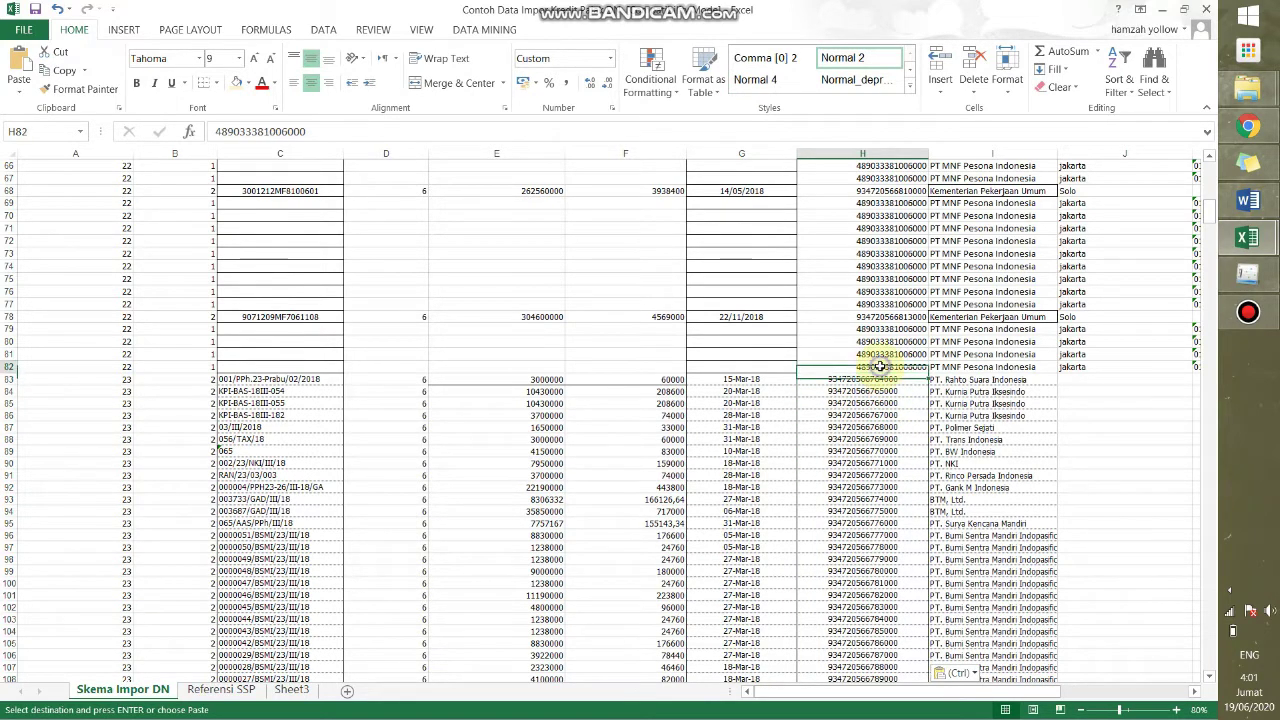
left_click(880, 341)
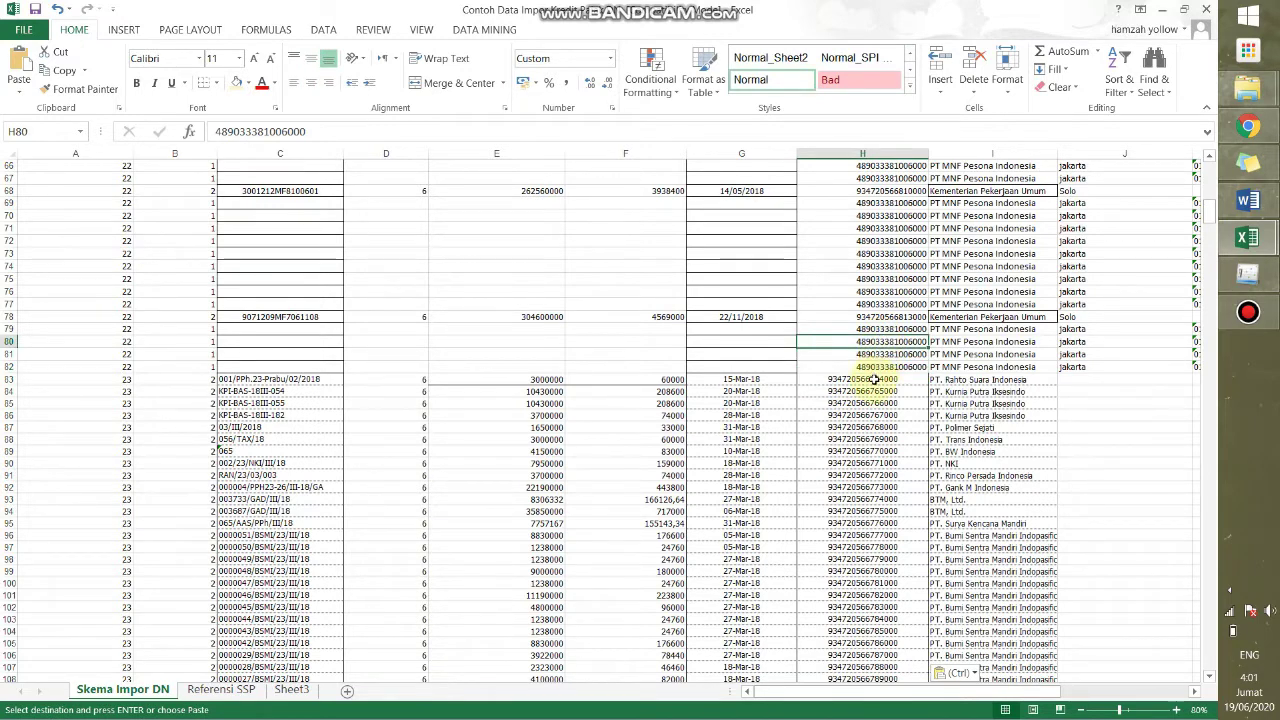
left_click(874, 379)
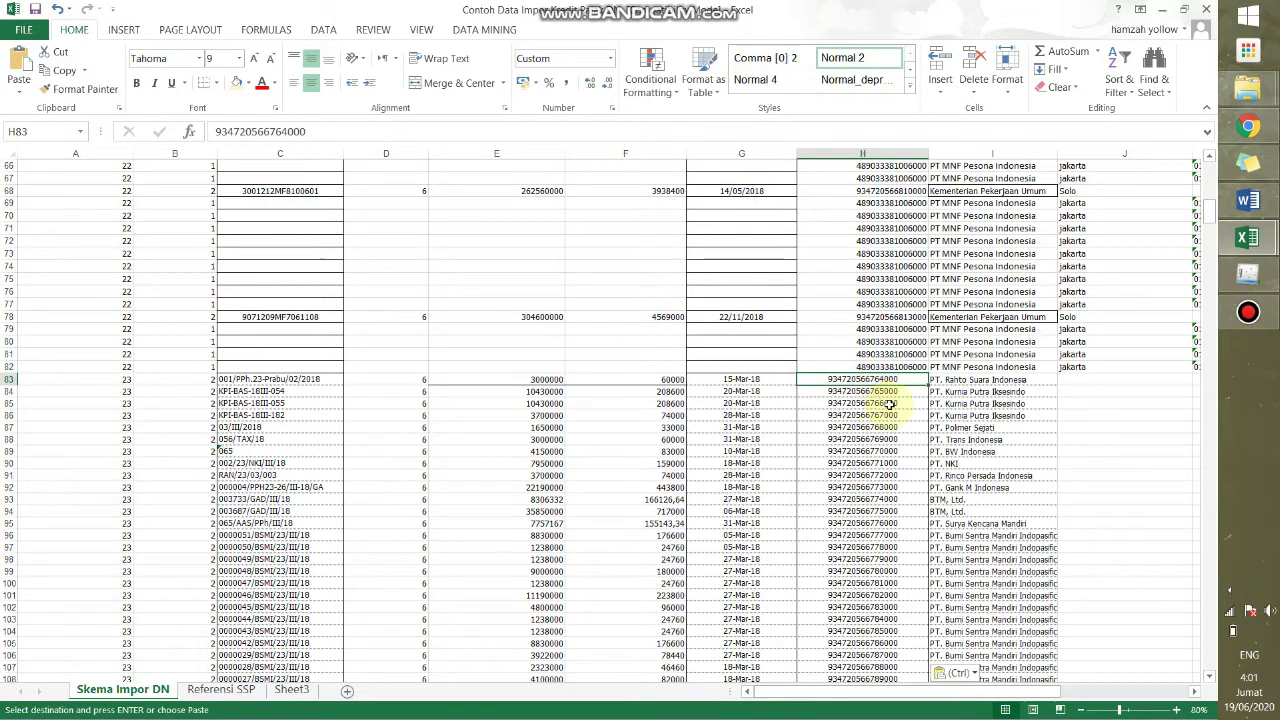
mouse_move(1246, 238)
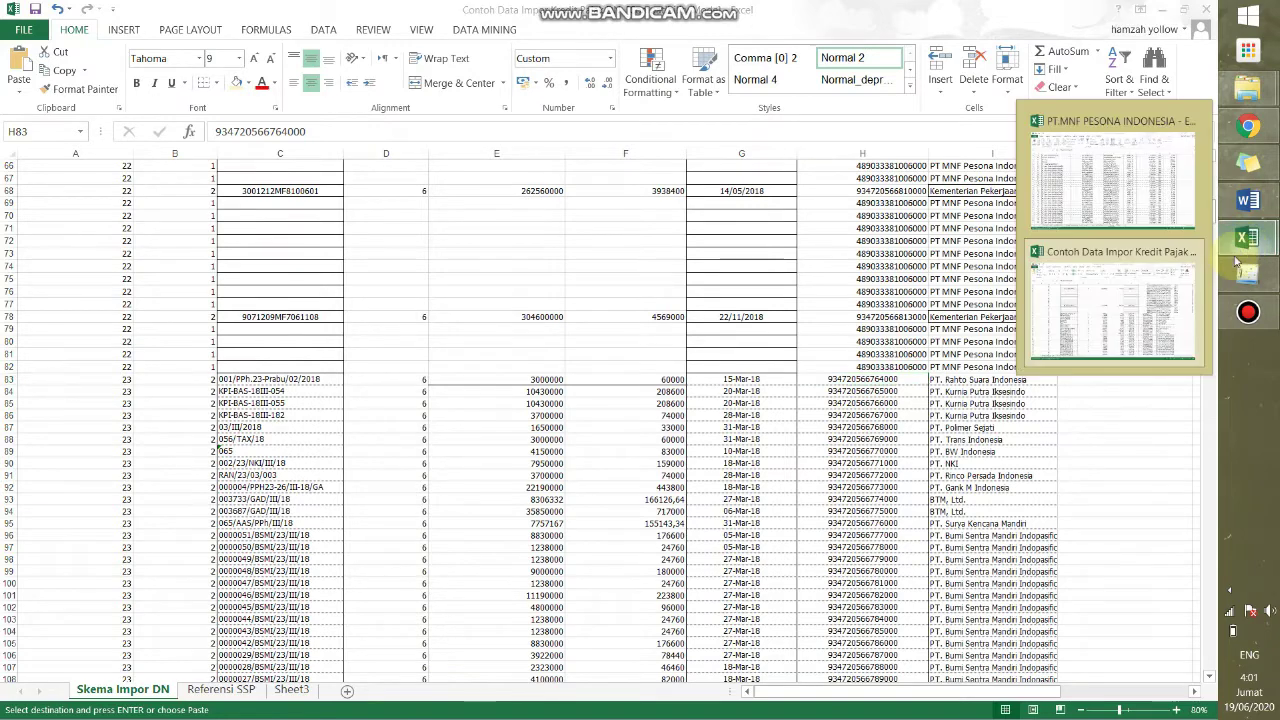
left_click(1113, 217)
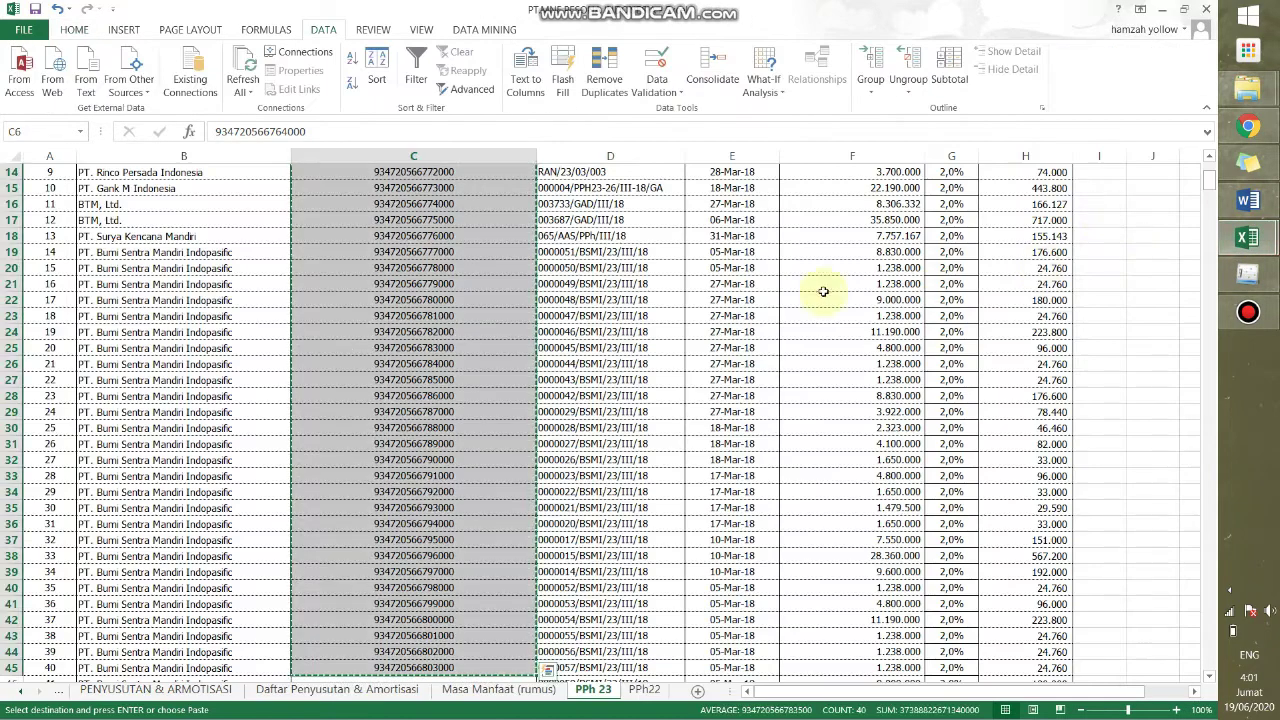
left_click(480, 334)
scroll(480, 331, "up", 4)
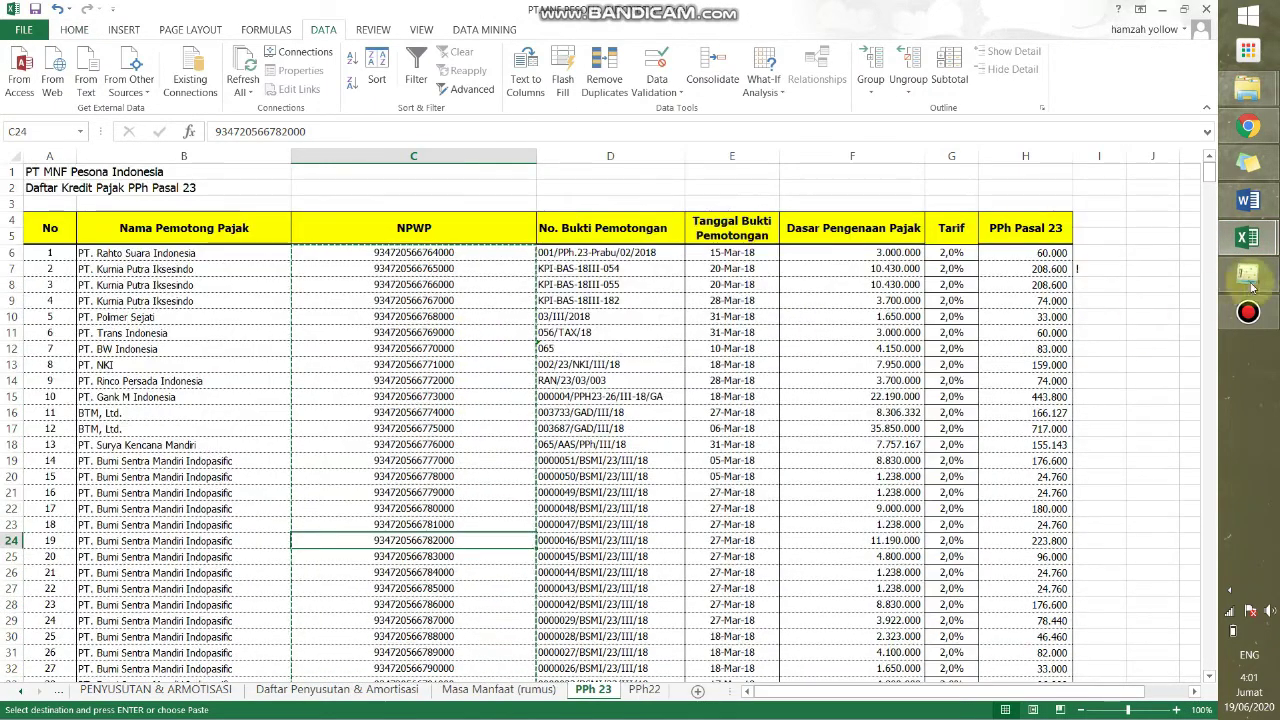
mouse_move(1246, 238)
left_click(1163, 311)
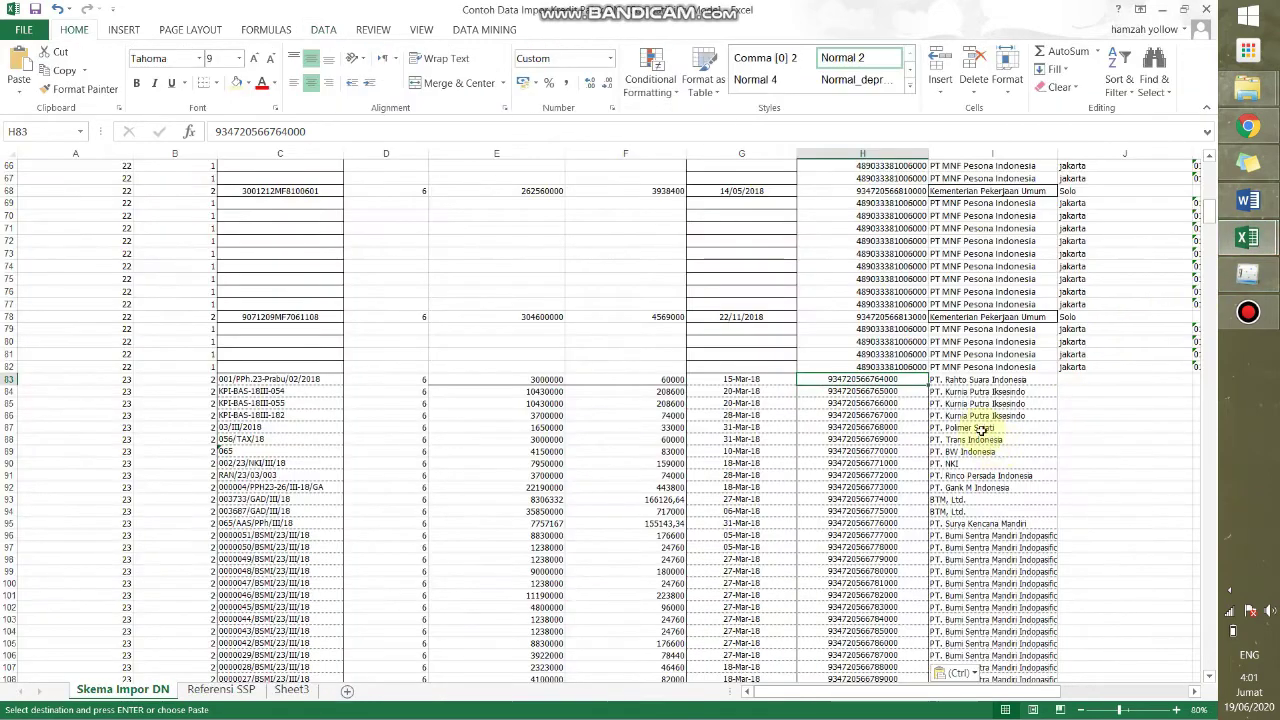
Look across the columns of the PPh 23 sheet for withholder addresses to use in column J from J83.
left_click(1076, 382)
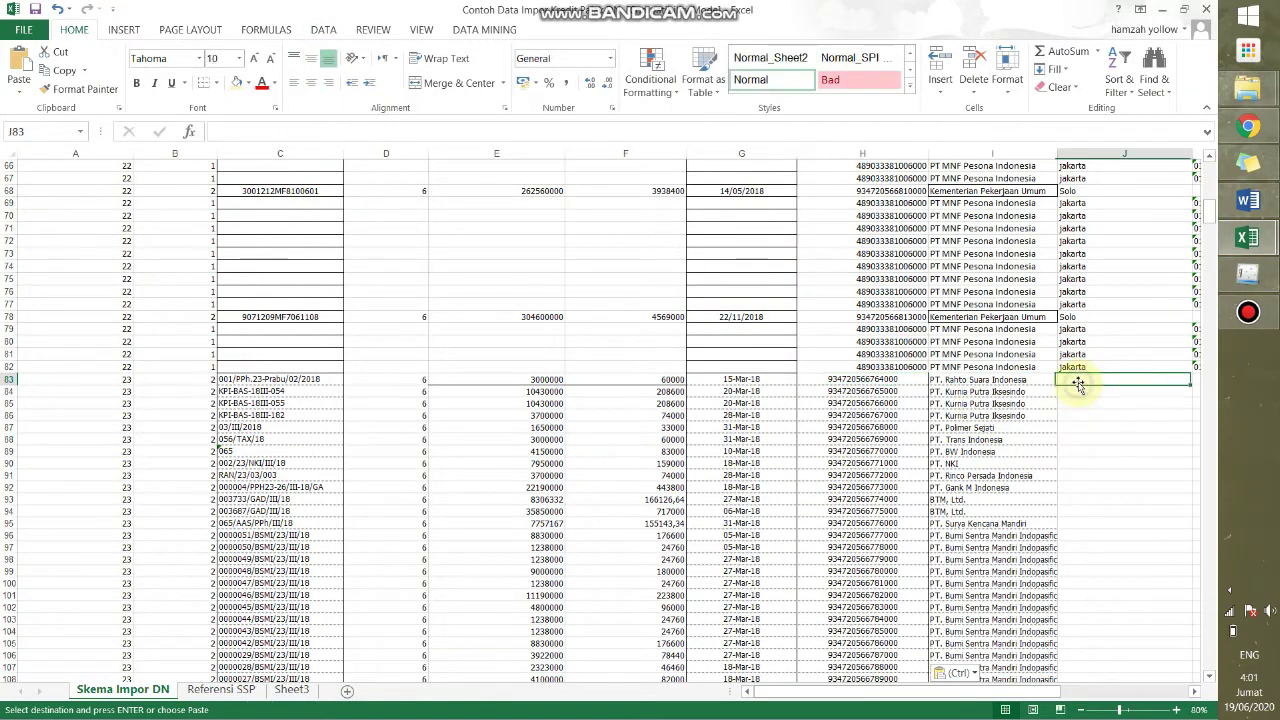
mouse_move(1246, 238)
left_click(1115, 170)
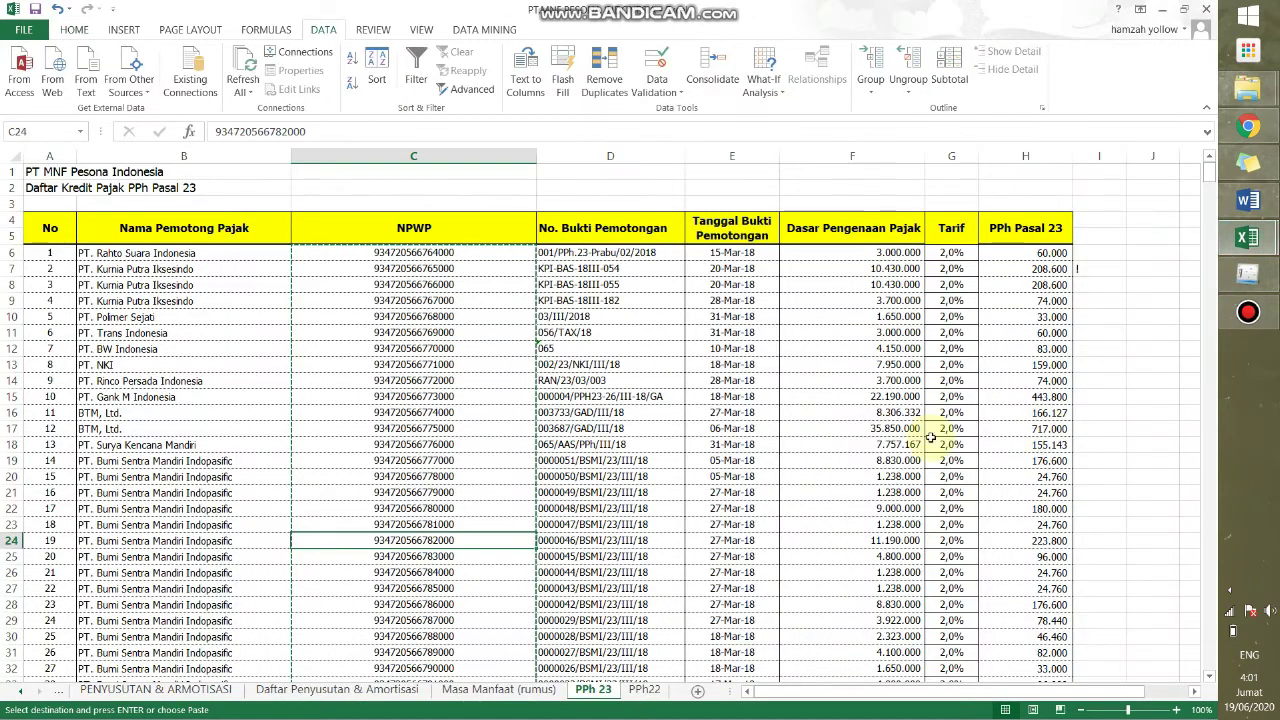
left_click(882, 428)
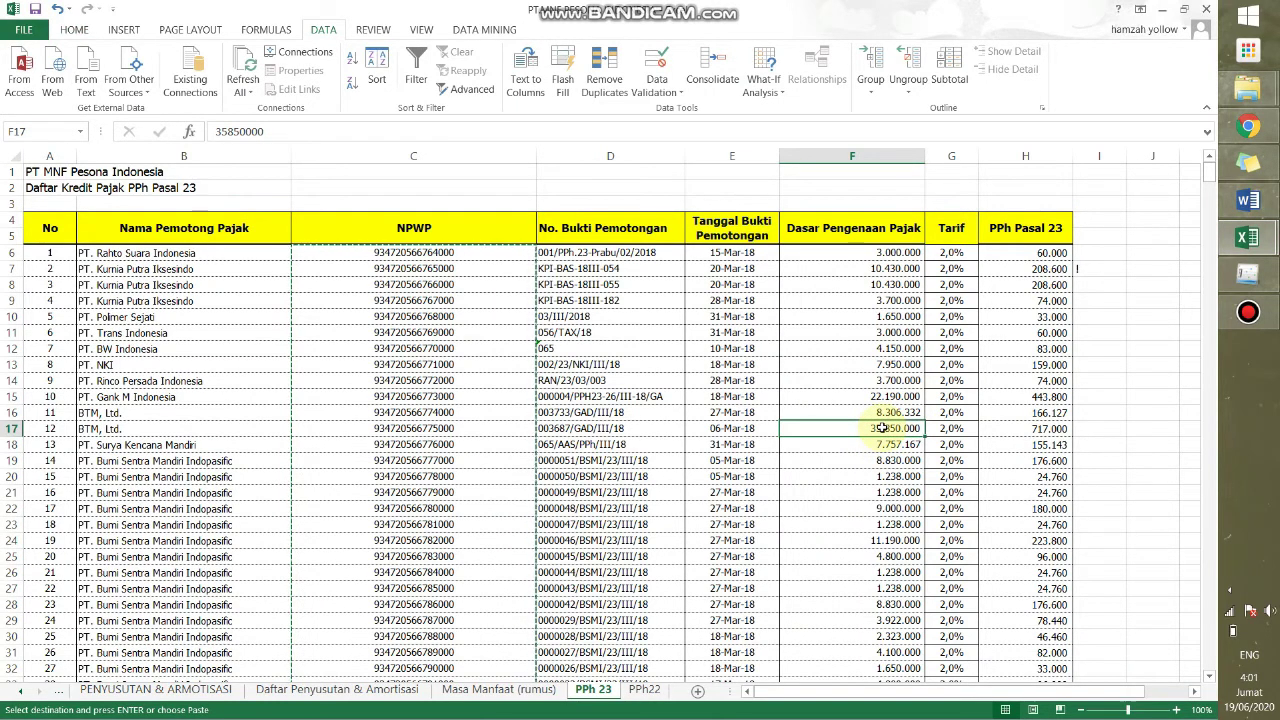
key("Left")
key("Left")
key("Left")
key("Left")
key("Left")
key("Right")
key("Right")
key("Right")
key("Right")
key("Right")
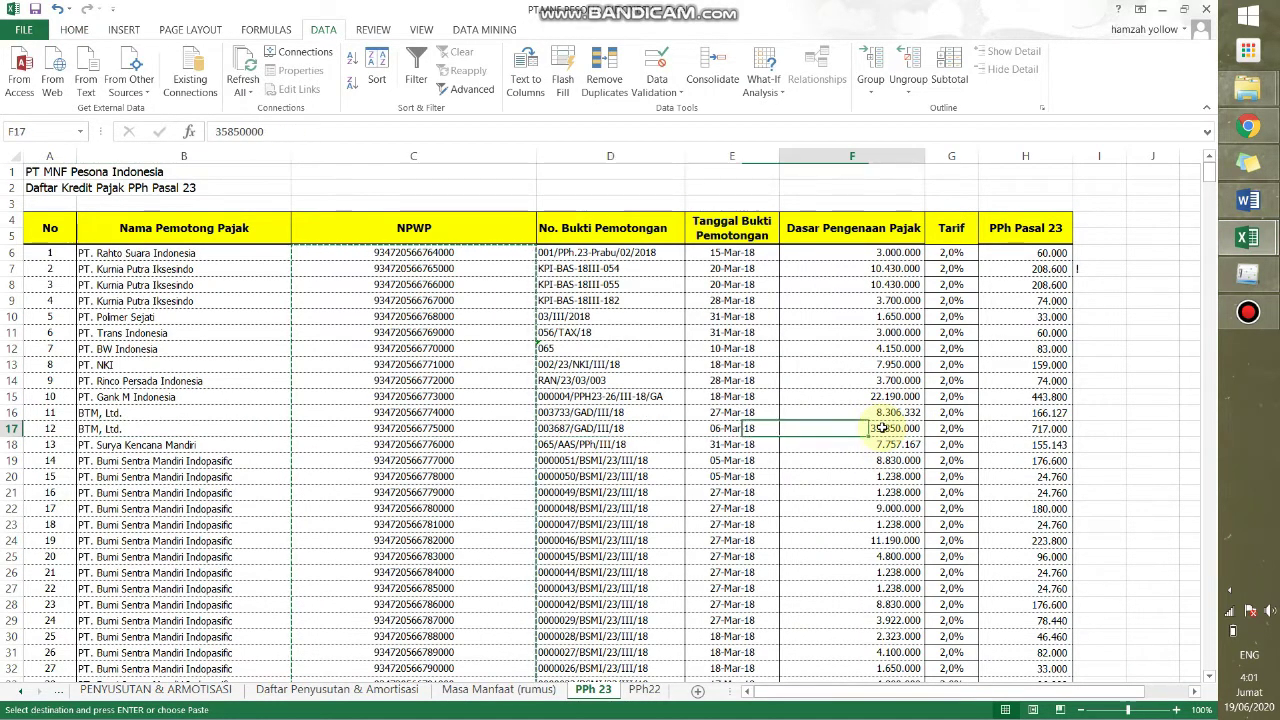
mouse_move(1246, 238)
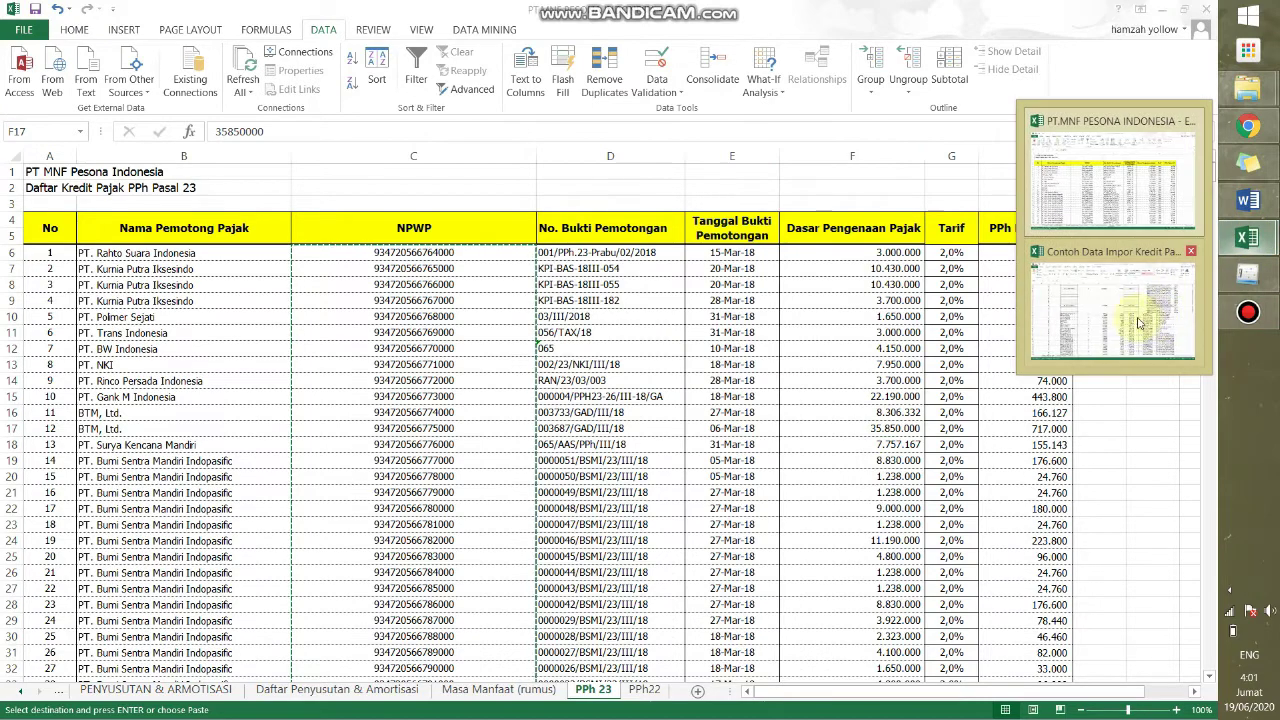
Enter jakarta as the withholder address in J83 of the Skema Impor DN sheet and fill it down the remaining PPh 23 rows.
left_click(1098, 295)
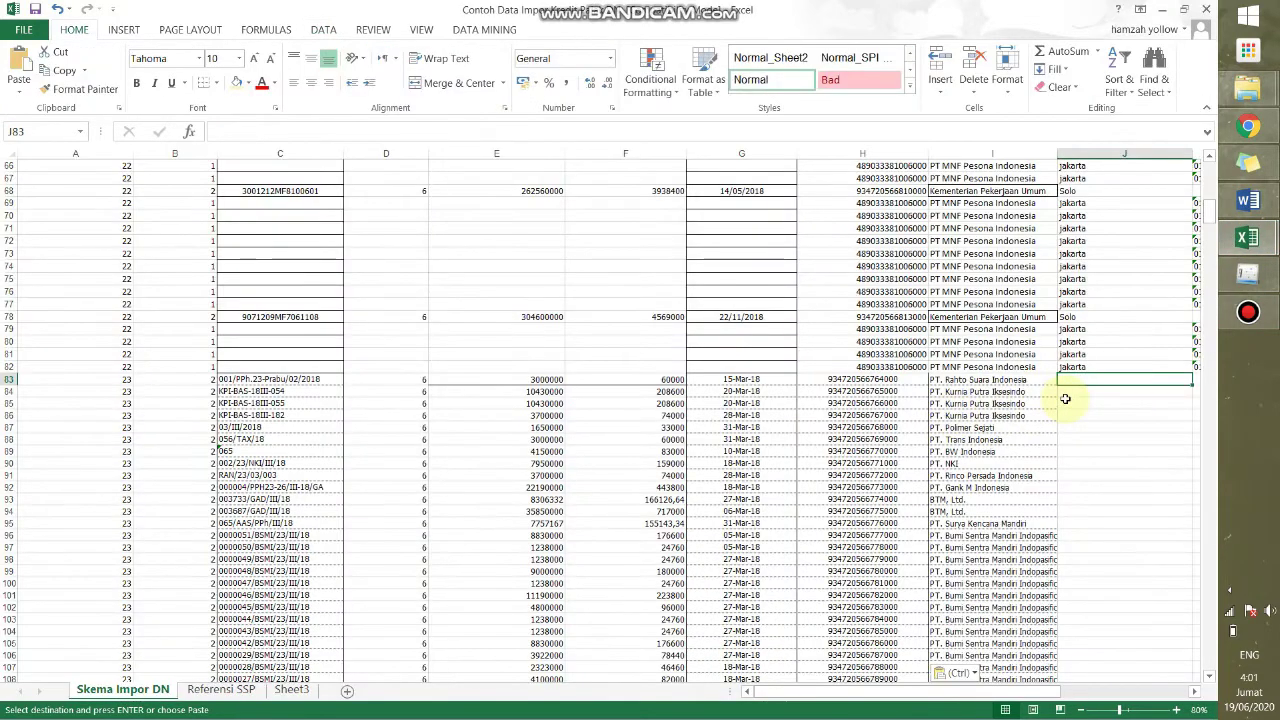
type("Jakarta")
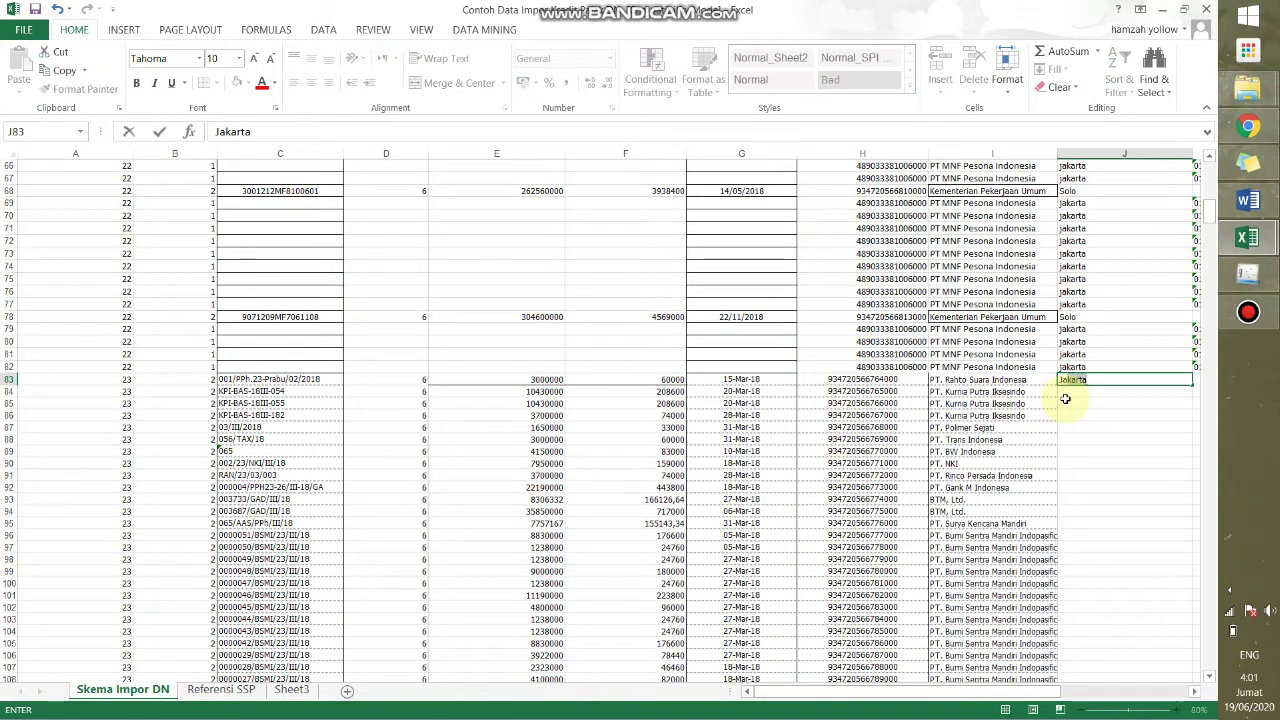
left_click(1143, 380)
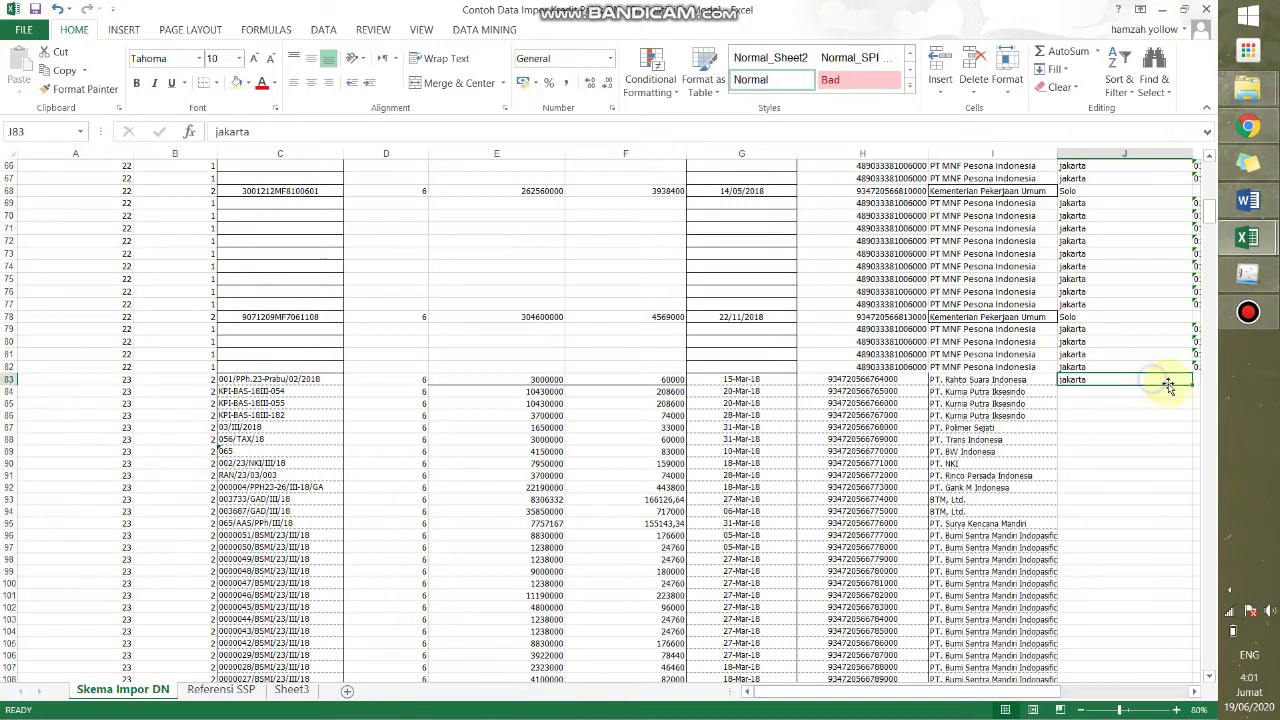
double_click(1193, 383)
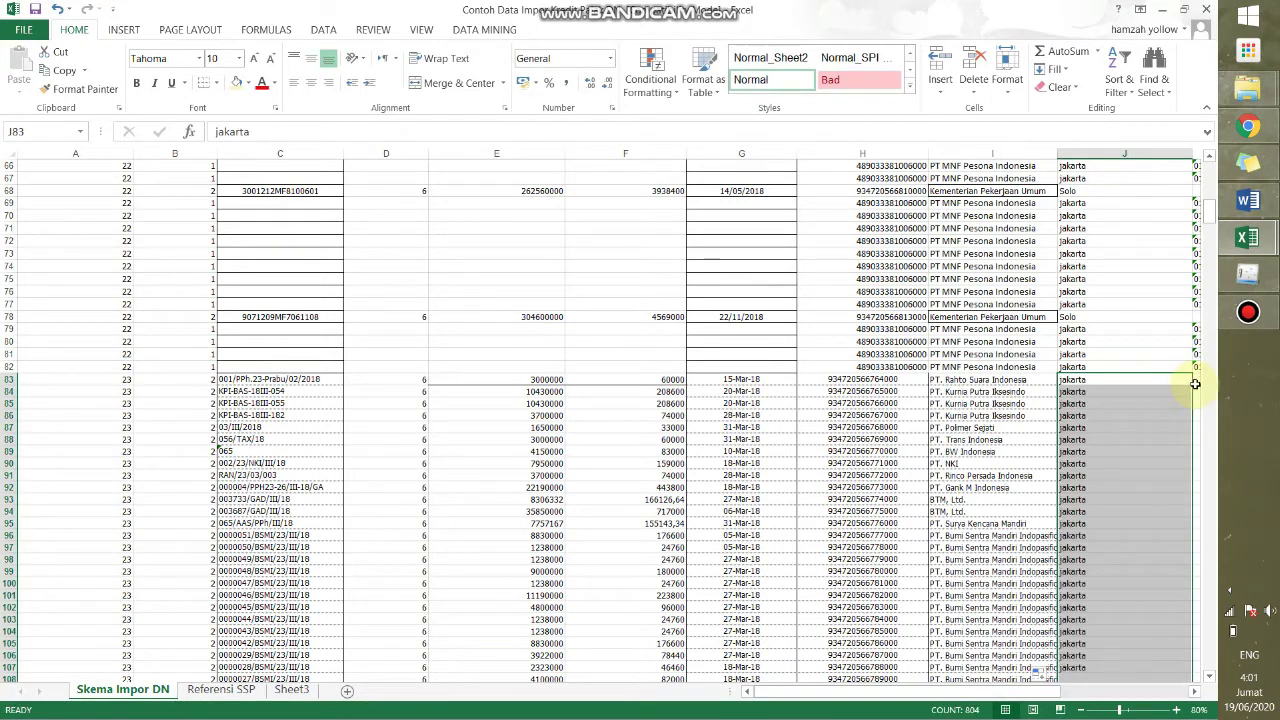
left_click(1196, 382)
Review the Skema Impor DN columns across to the payment details: Kode MAP, NTPN, payment amount and Tanggal setor.
key("Right")
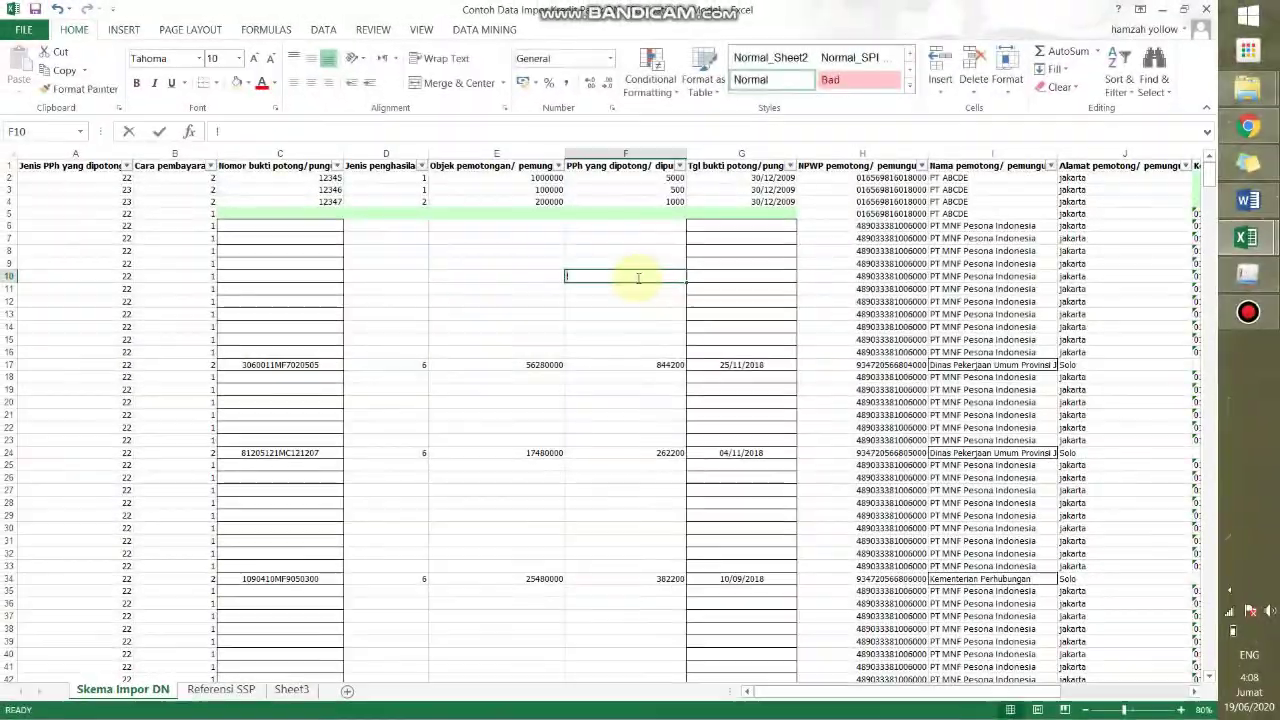
key("Right")
key("Right")
key("Right")
key("Right")
key("Right")
key("Right")
key("Right")
key("Left")
key("Left")
key("Left")
key("Left")
key("Left")
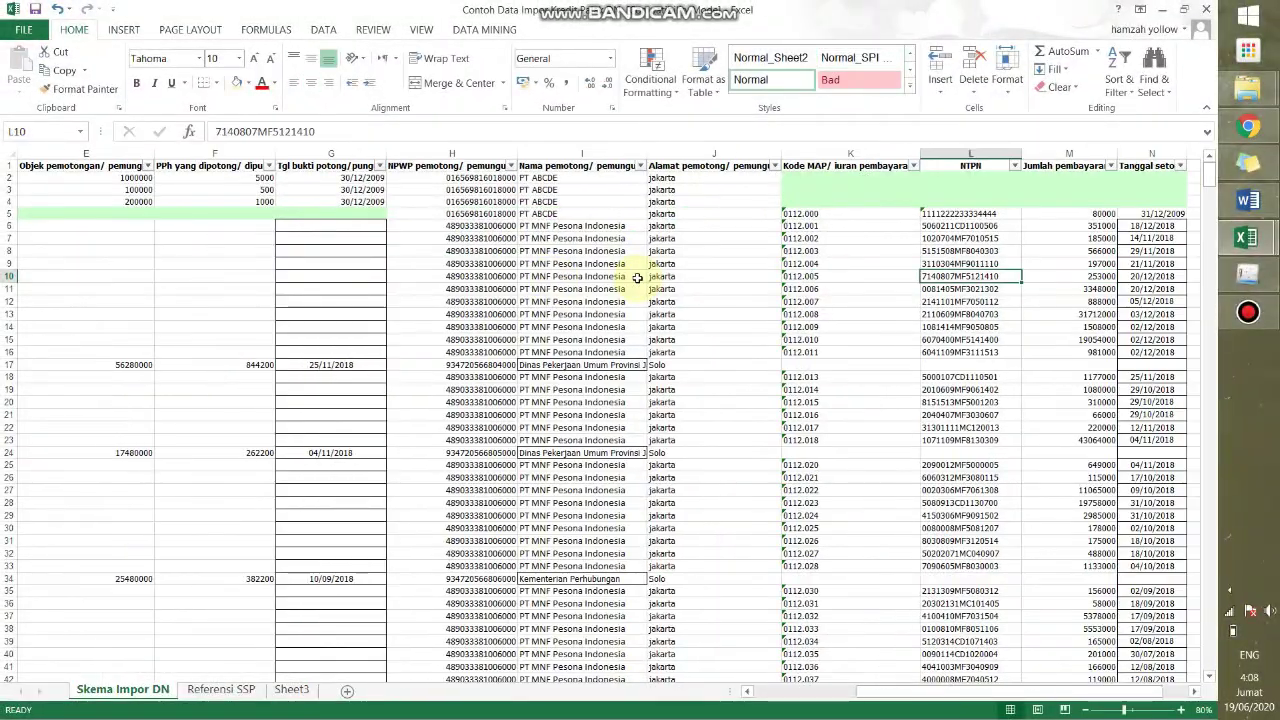
Examine the PPh 22 and PPh 23 rows down the Skema Impor DN sheet, including the NPWP, withholder name and address columns.
key("Down")
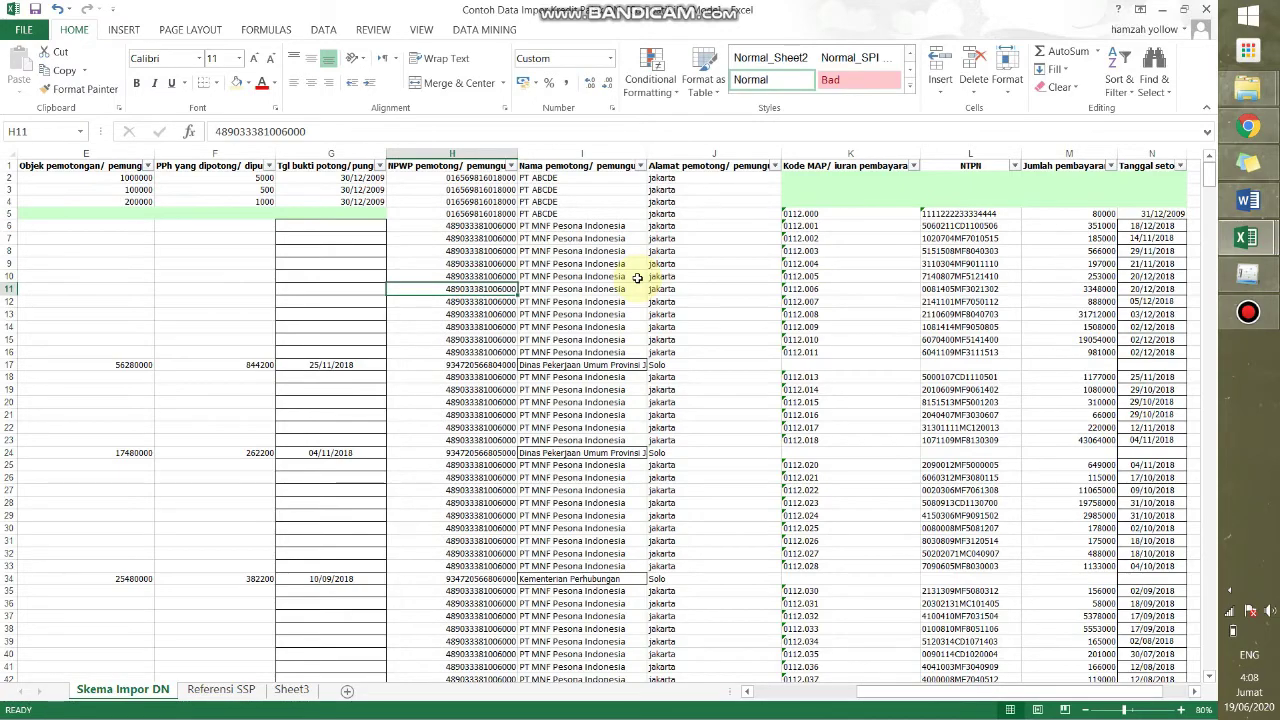
scroll(834, 311, "down", 8)
scroll(564, 373, "down", 19)
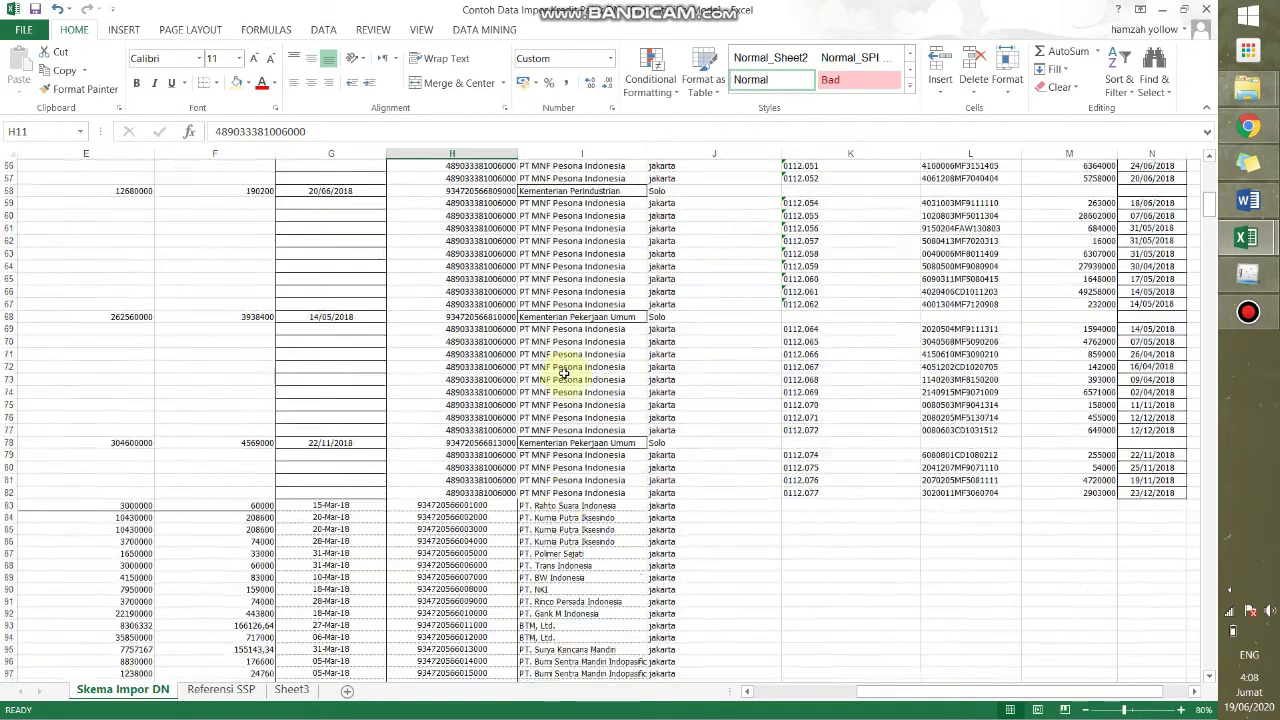
scroll(564, 373, "down", 10)
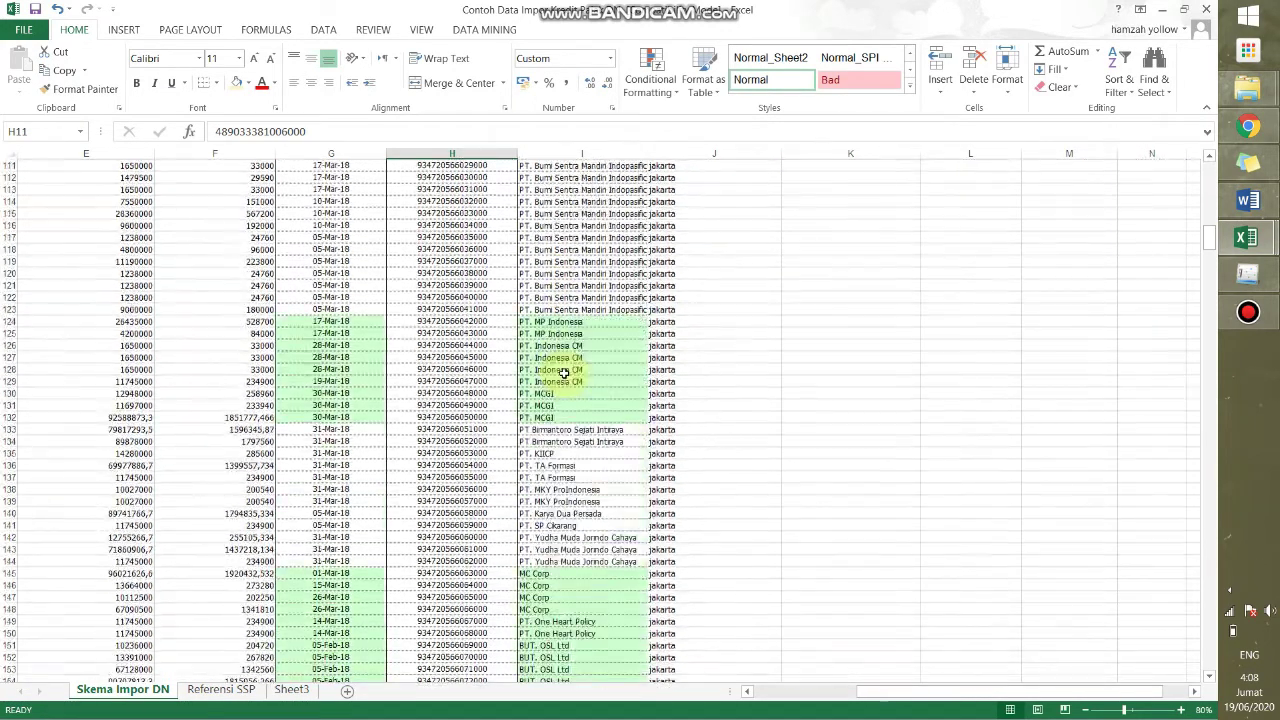
left_click(496, 369)
scroll(496, 369, "down", 20)
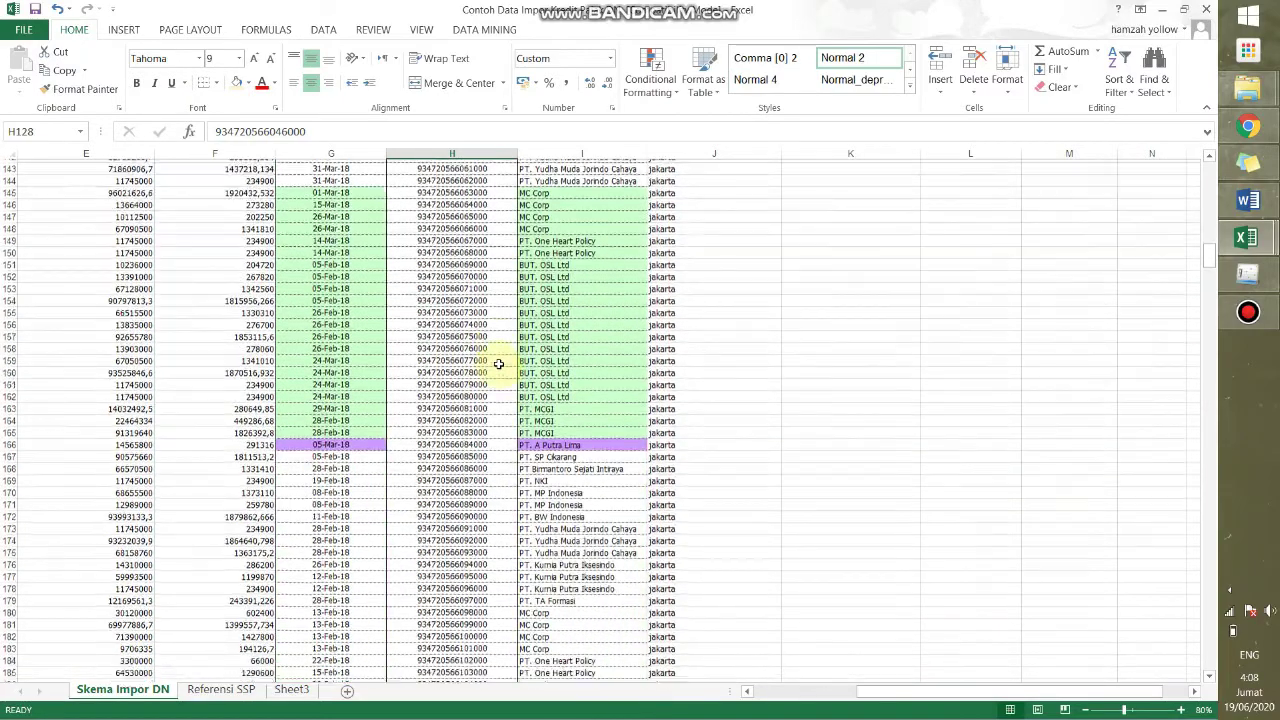
scroll(498, 364, "up", 20)
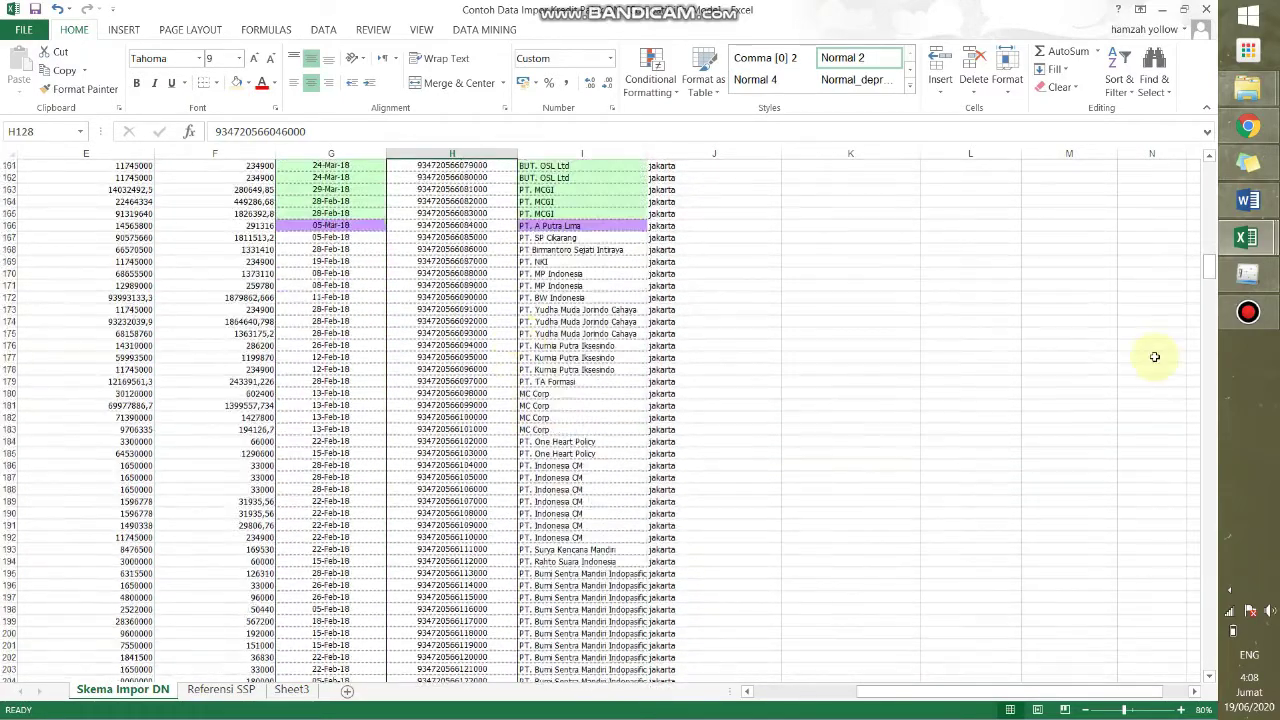
scroll(763, 570, "up", 20)
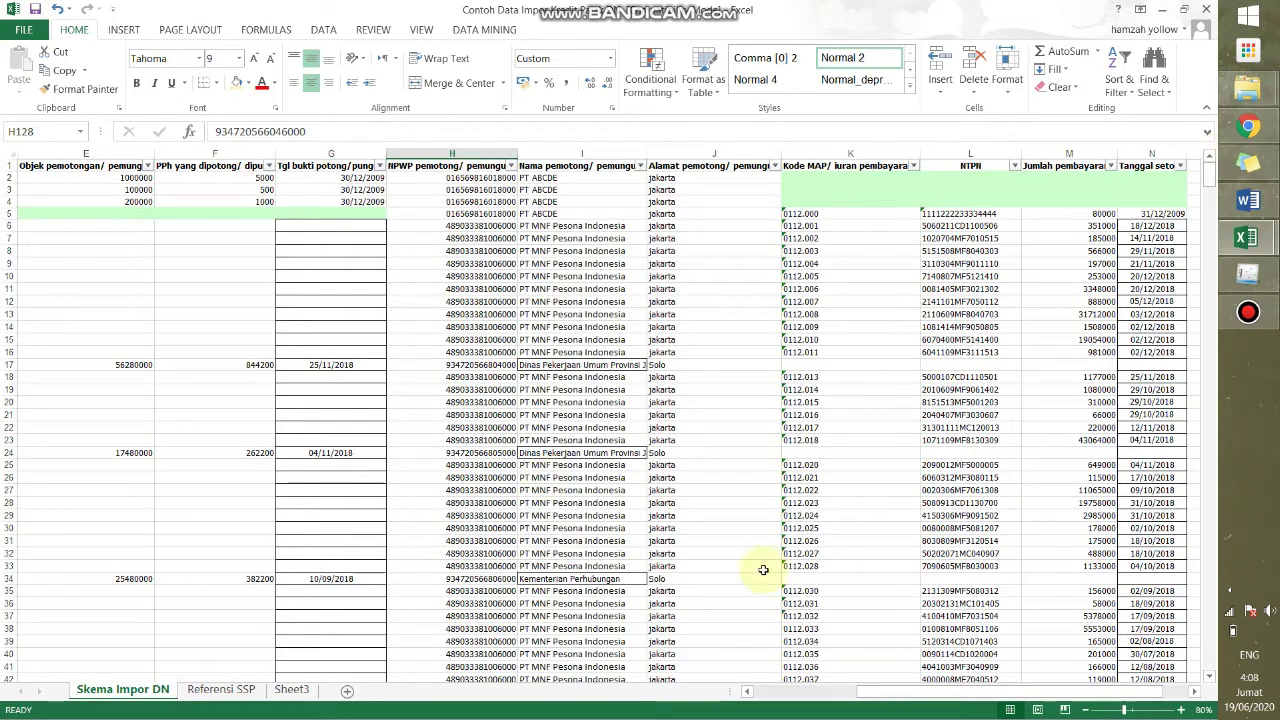
Delete the sample records in rows 2 to 5 of the Skema Impor DN sheet.
mouse_move(871, 691)
left_mouse_down()
mouse_move(757, 690)
mouse_move(770, 697)
mouse_move(729, 693)
mouse_move(714, 706)
left_mouse_up()
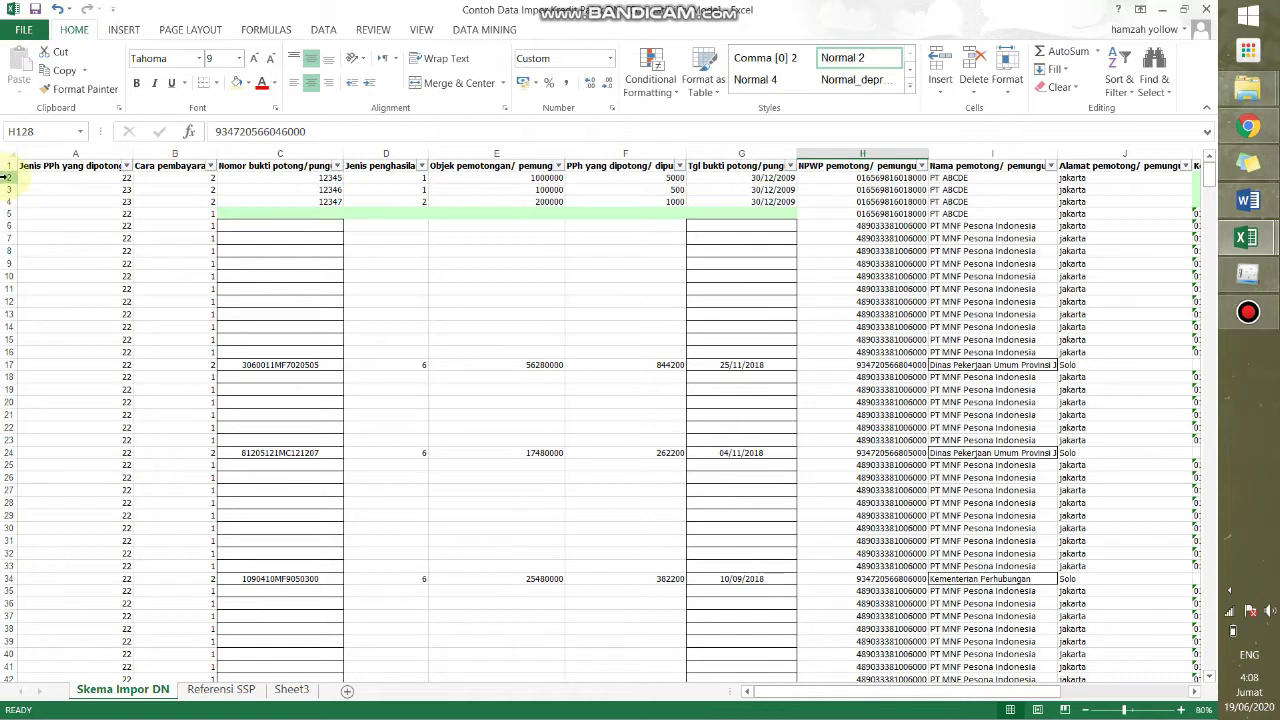
left_click_drag(6, 176, 5, 211)
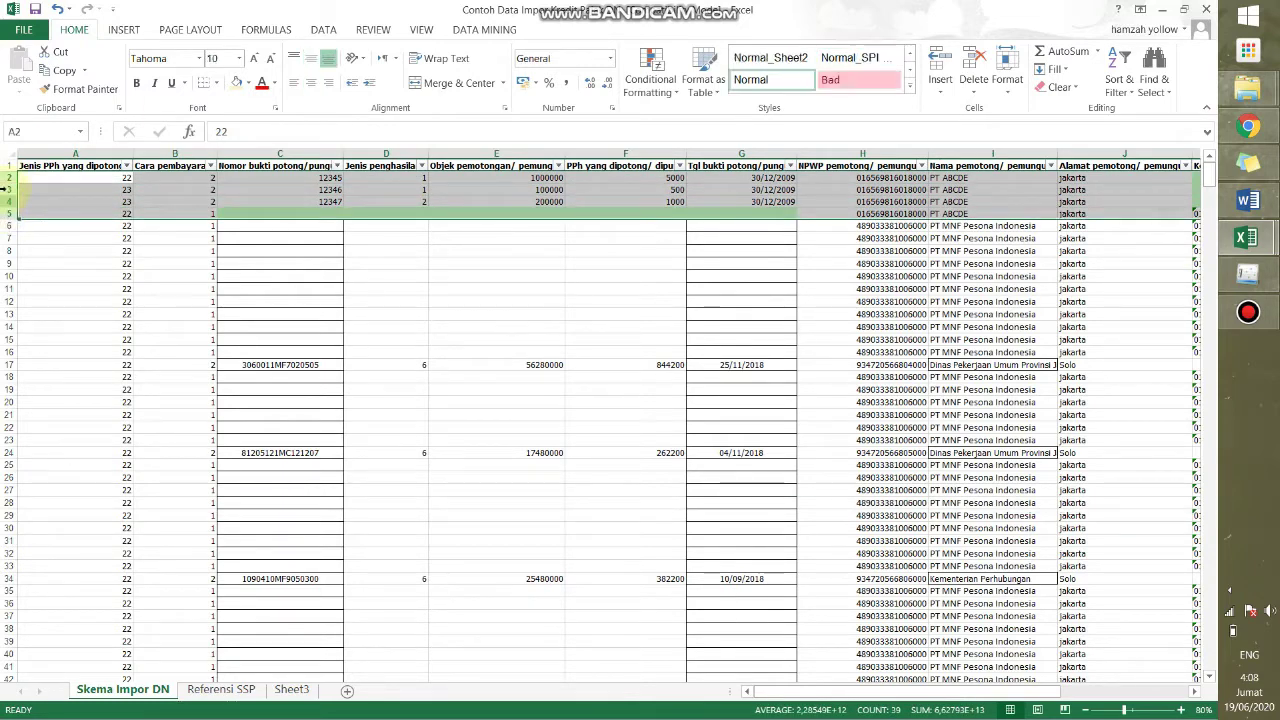
left_click(973, 68)
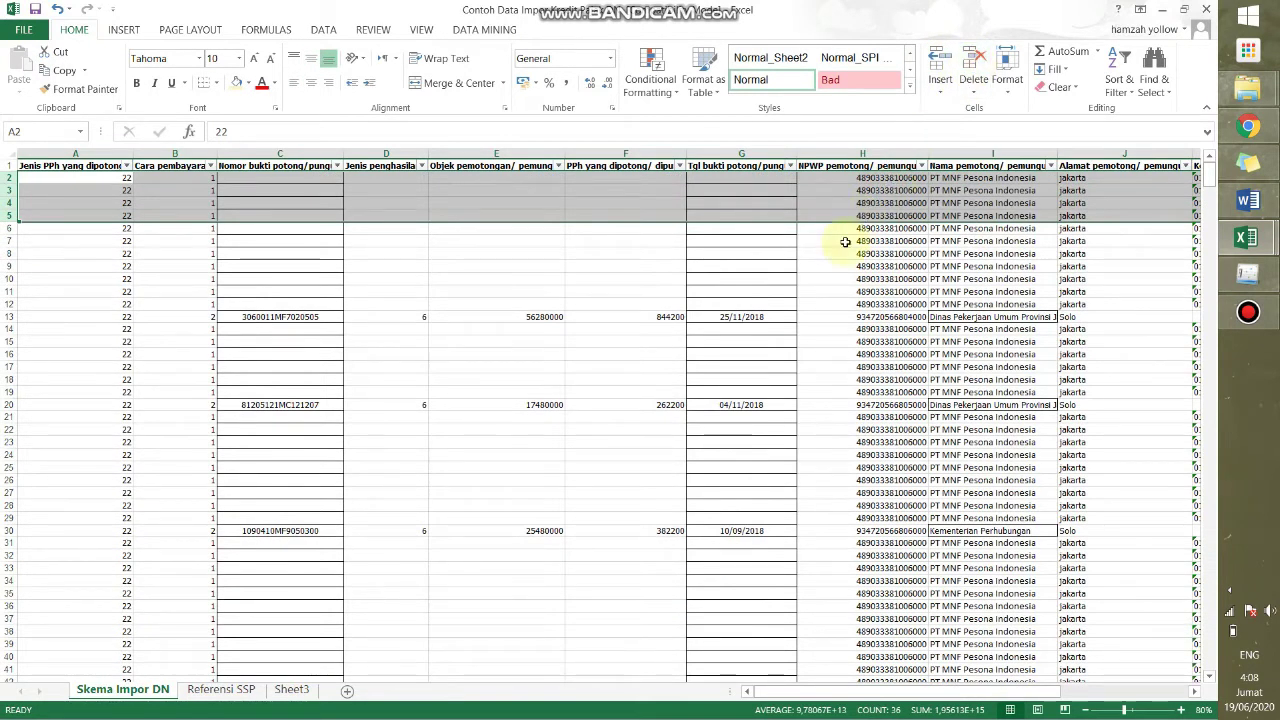
left_click(845, 242)
left_click(455, 190)
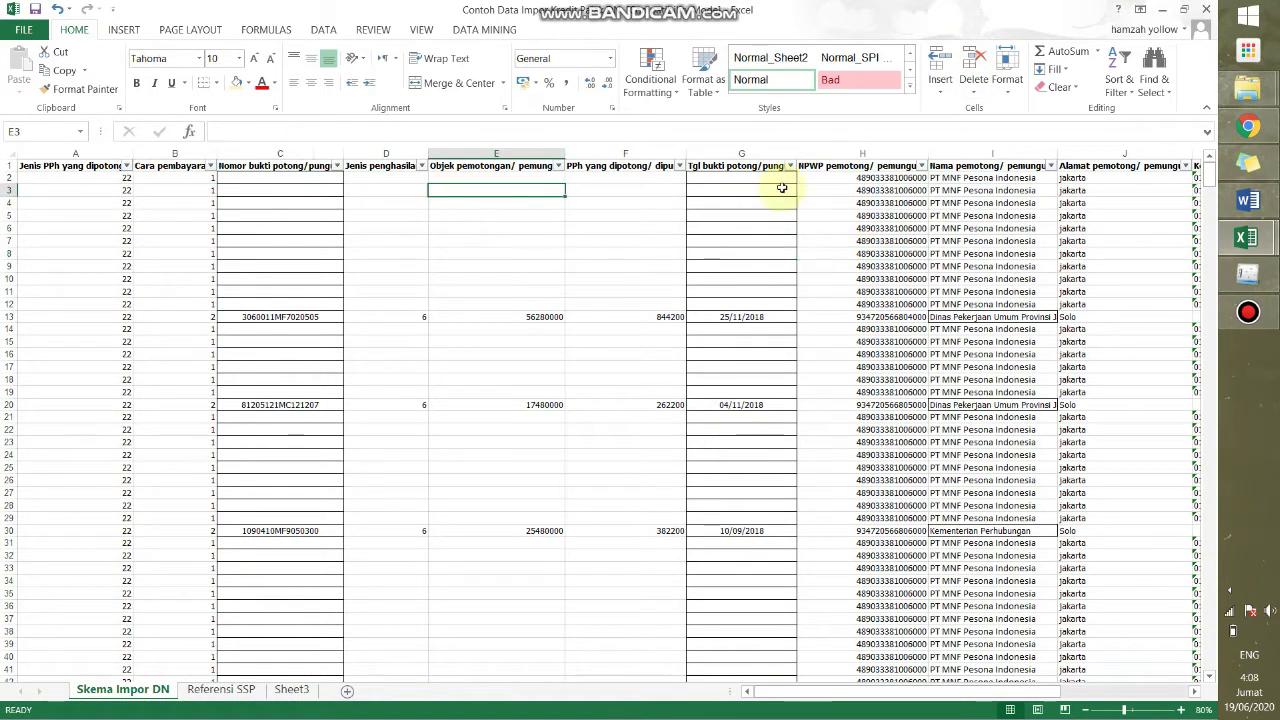
left_click(997, 195)
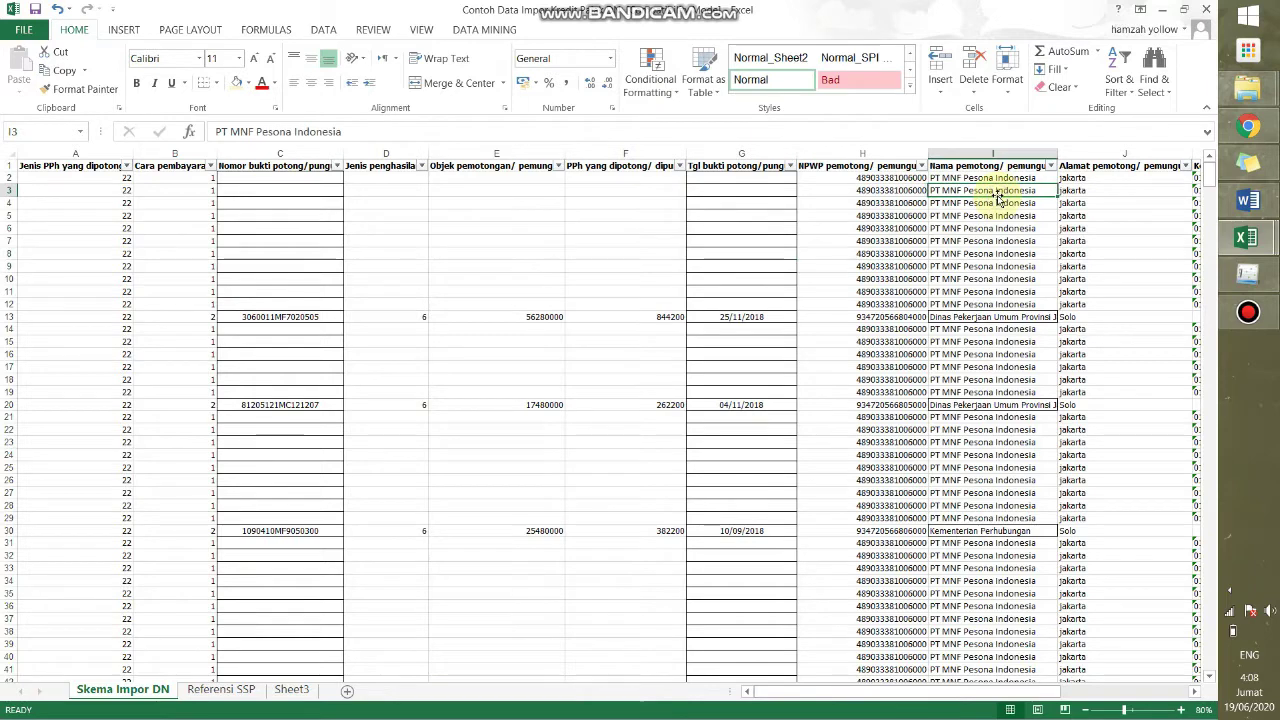
Save the Skema Impor DN sheet as a CSV (Comma delimited) file named Kredit Pajak CSV in the Tugas Punya Aku folder.
left_click(30, 31)
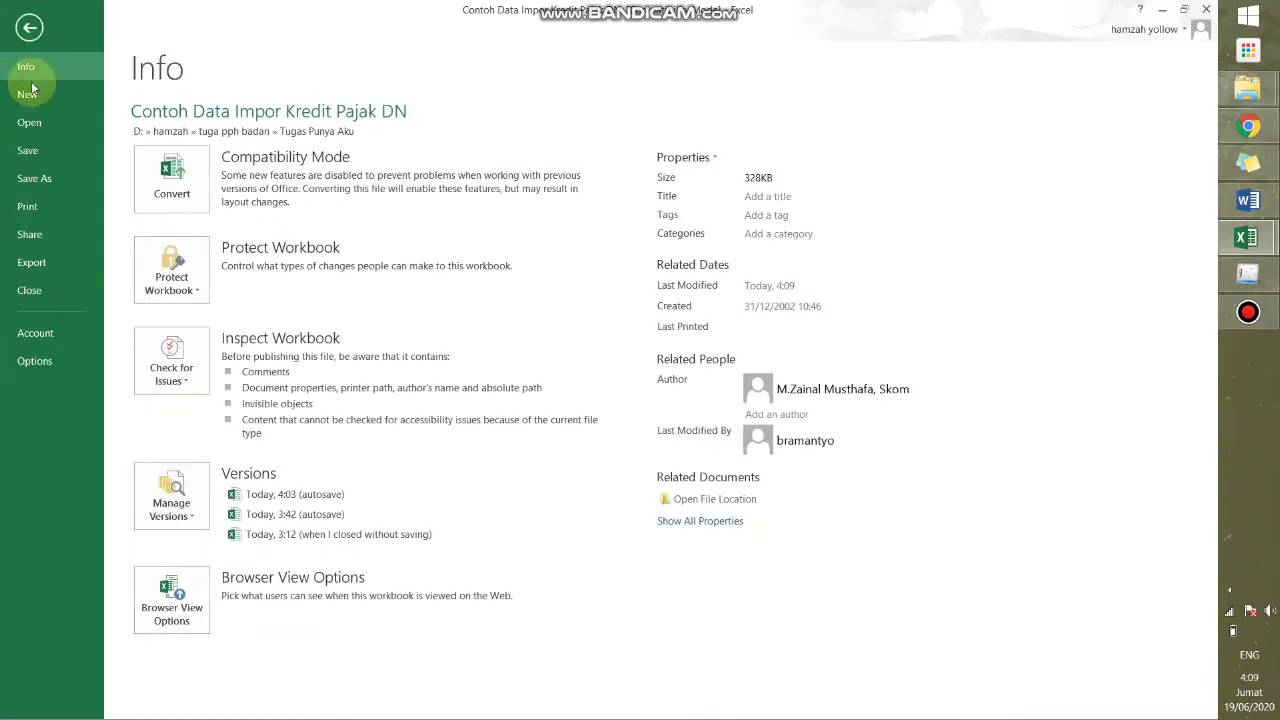
left_click(45, 178)
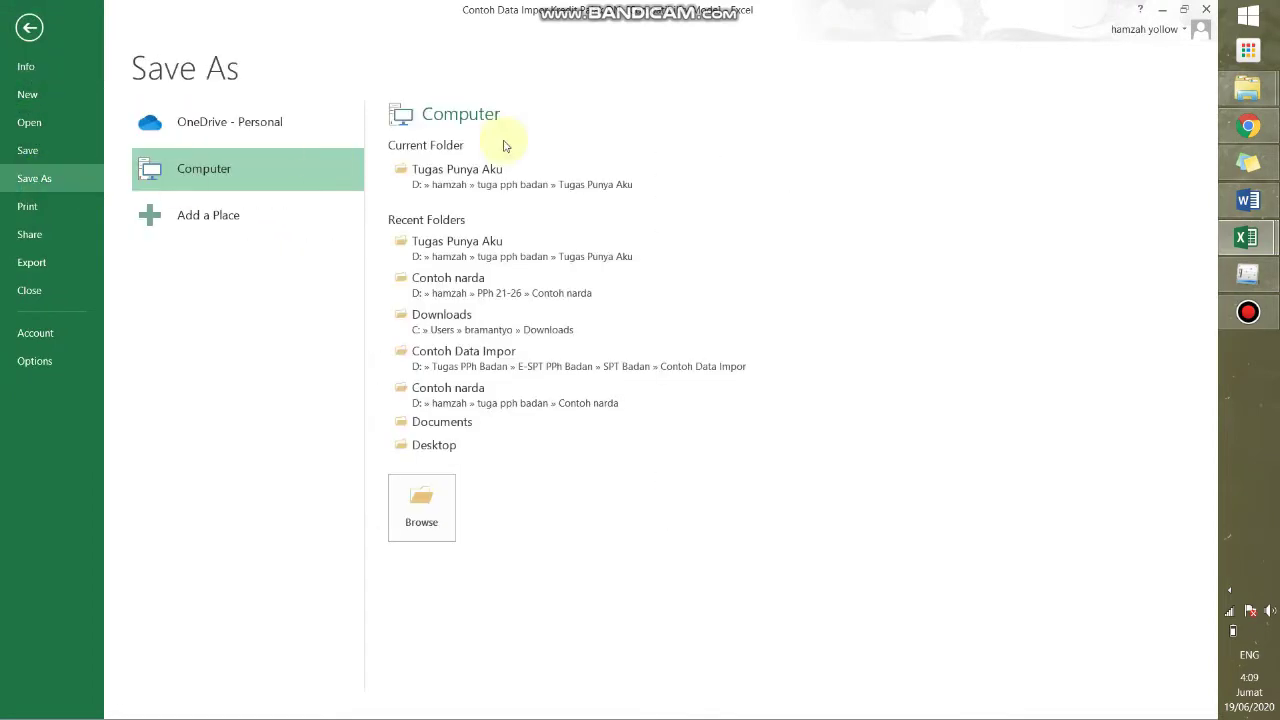
left_click(525, 175)
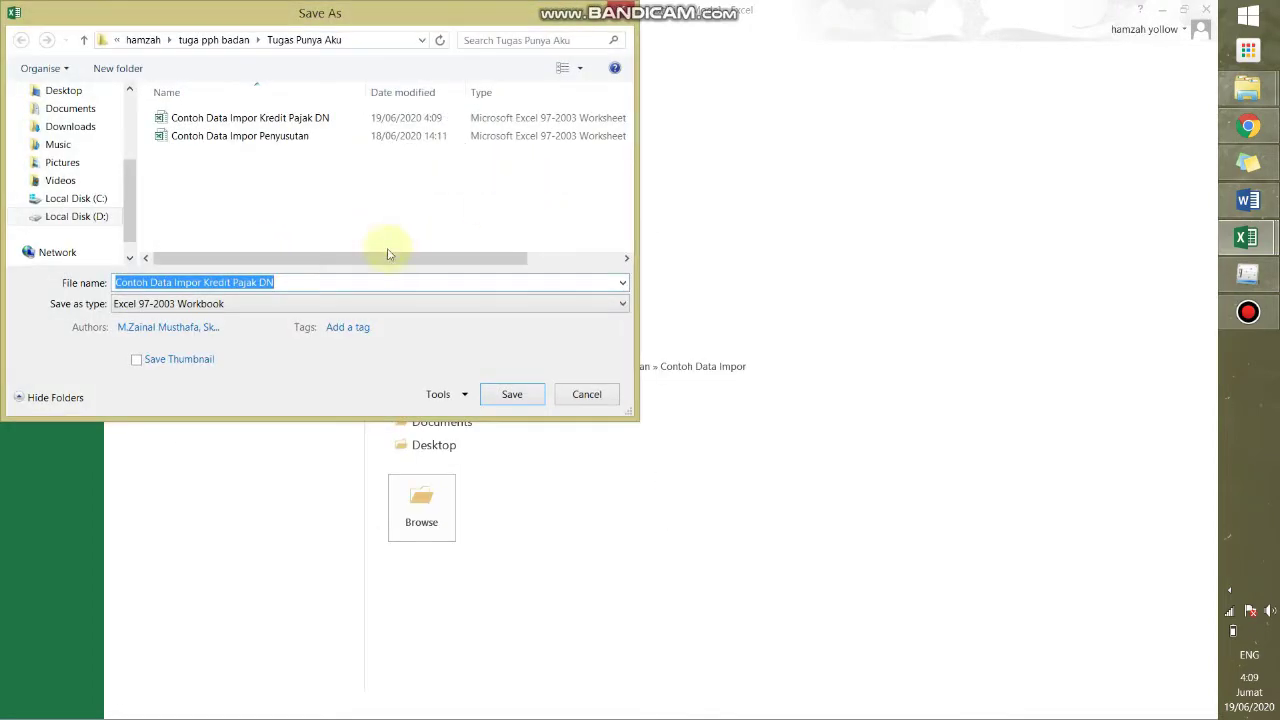
left_click(333, 305)
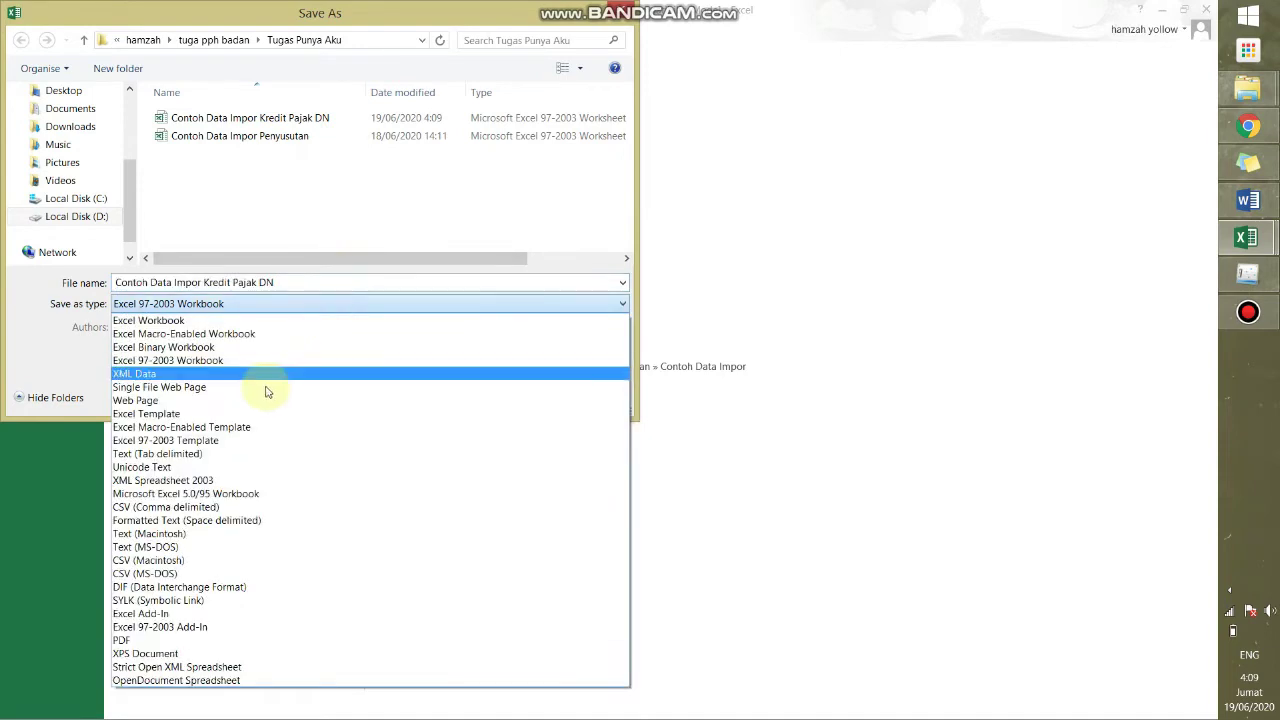
left_click(247, 511)
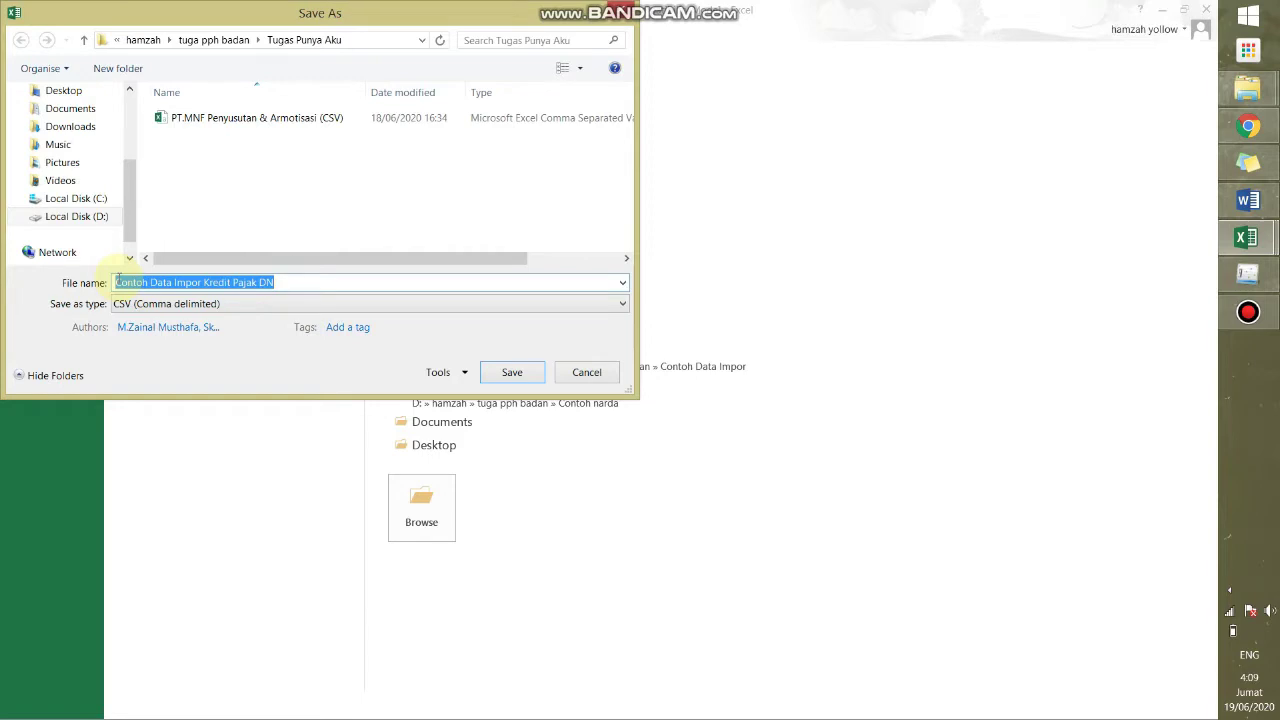
type("Kredit Pajak CSV")
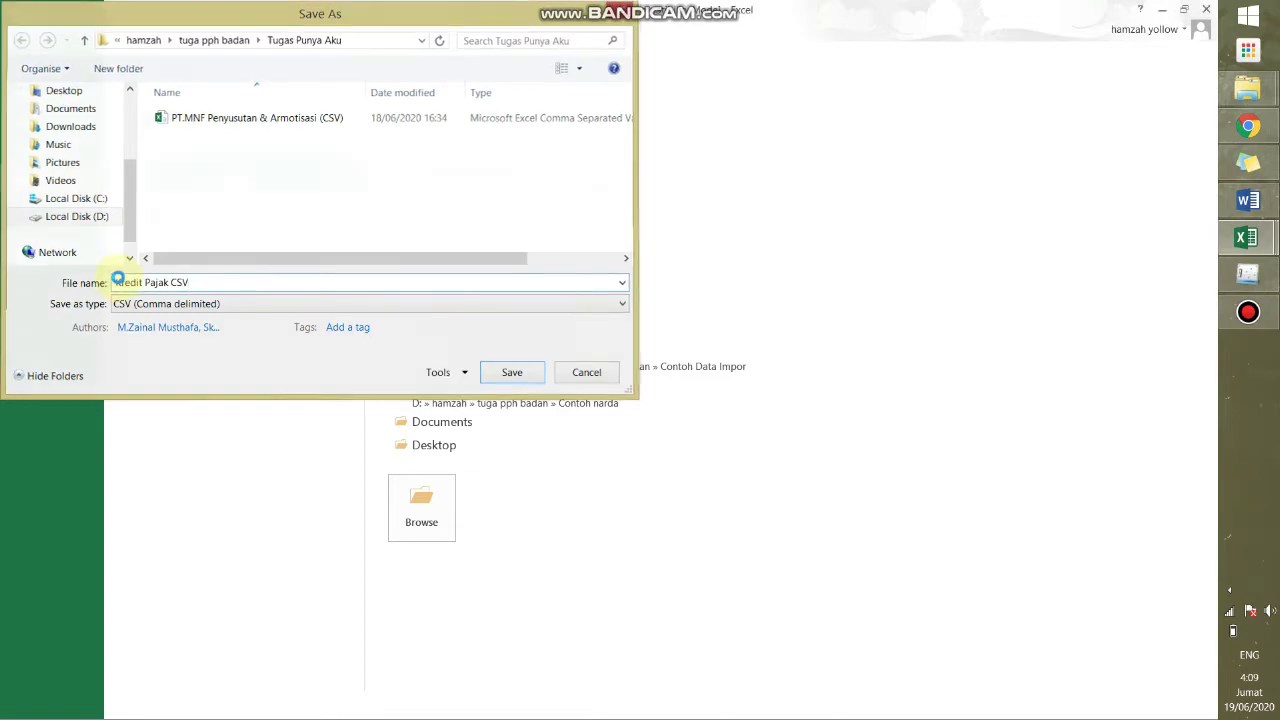
key("Return")
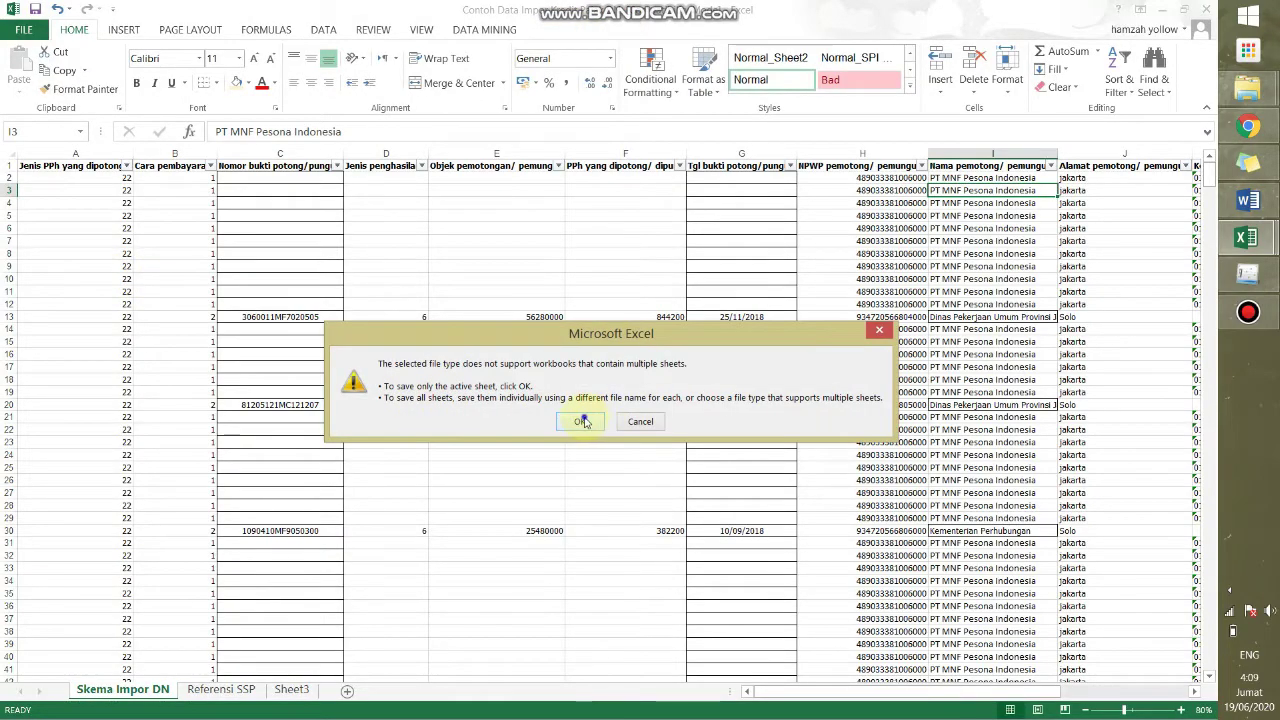
left_click(580, 420)
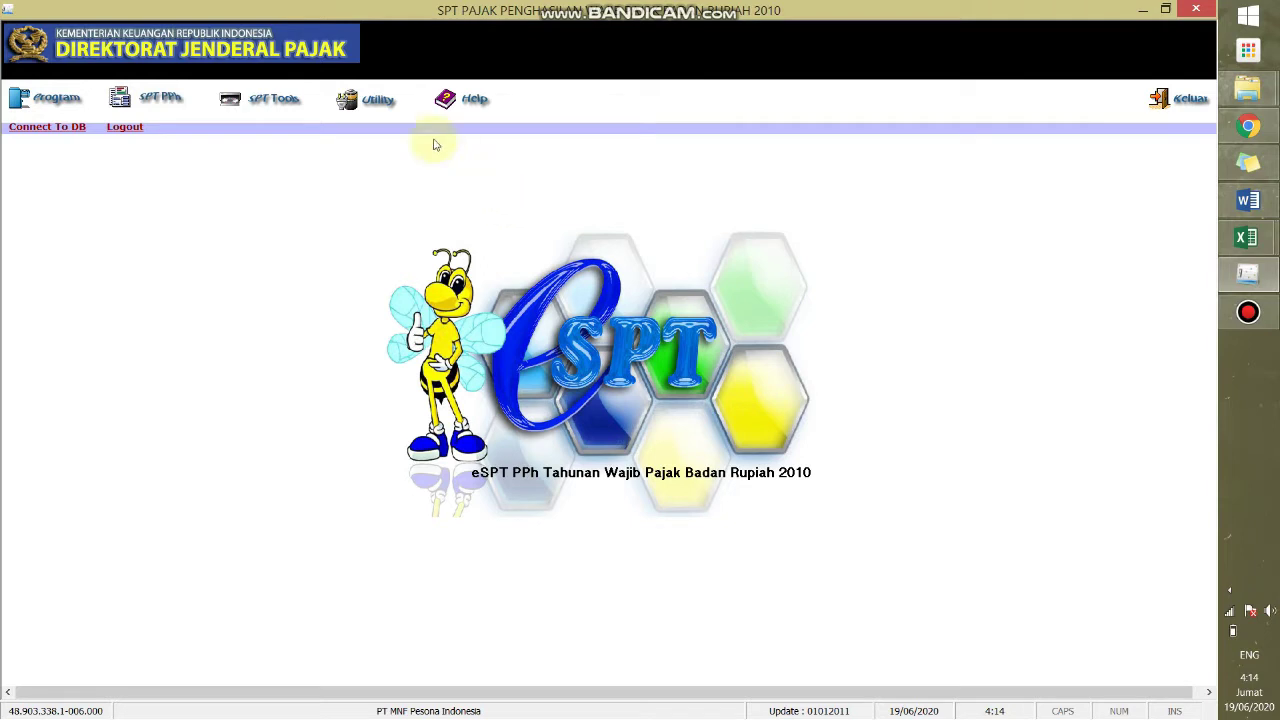
Switch to eSPT and set up an Impor Data of Kredit Pajak Dalam Negeri Badan for Tahun Pajak 2018 from the Kredit Pajak CSV file.
left_click(372, 97)
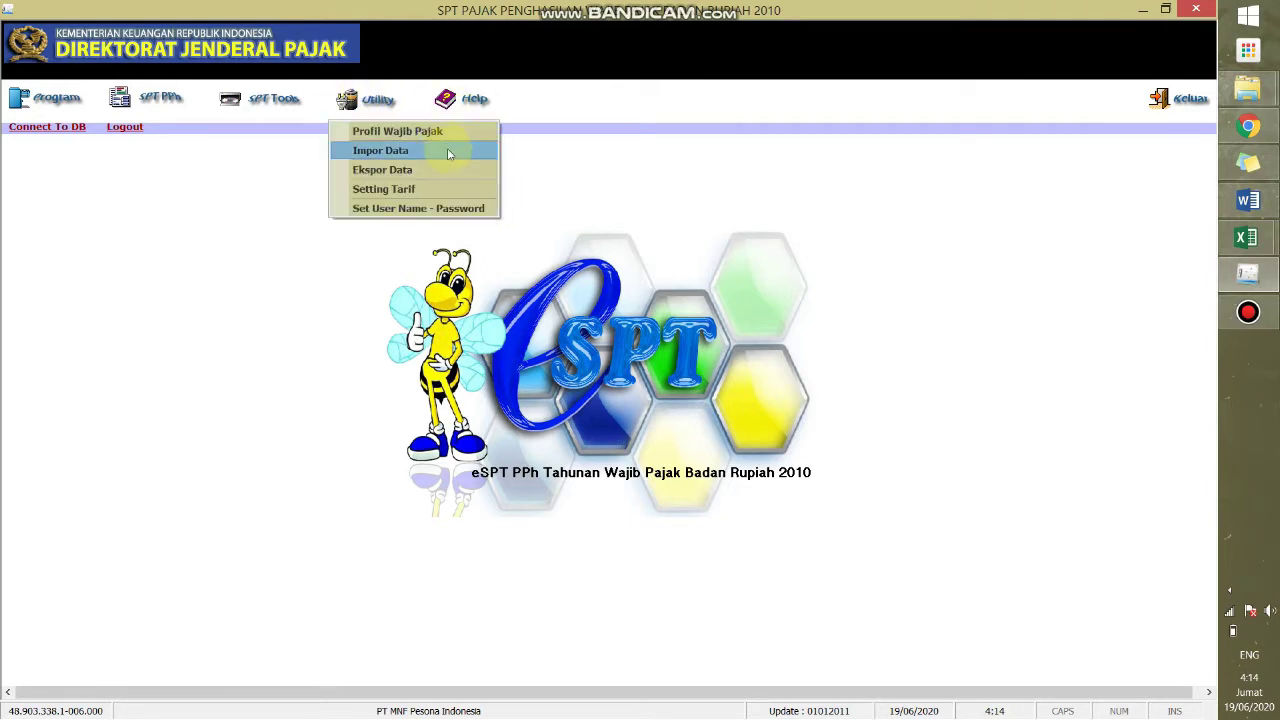
left_click(450, 151)
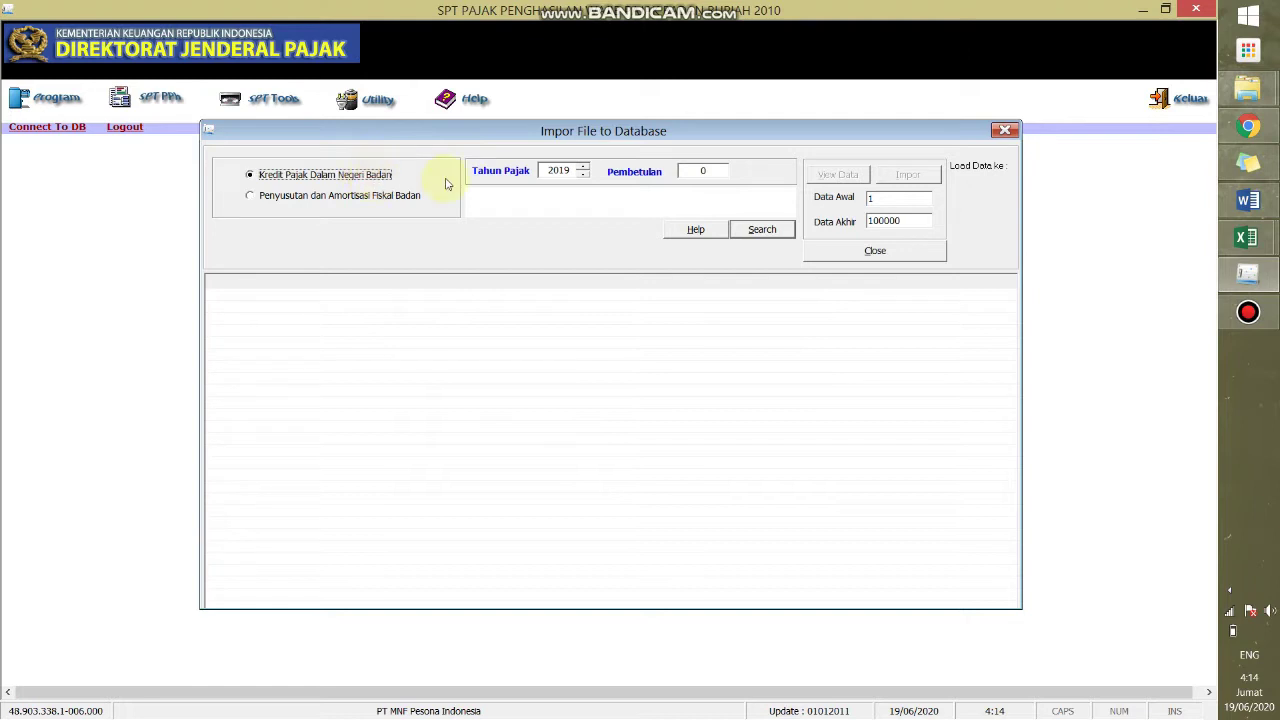
left_click(585, 175)
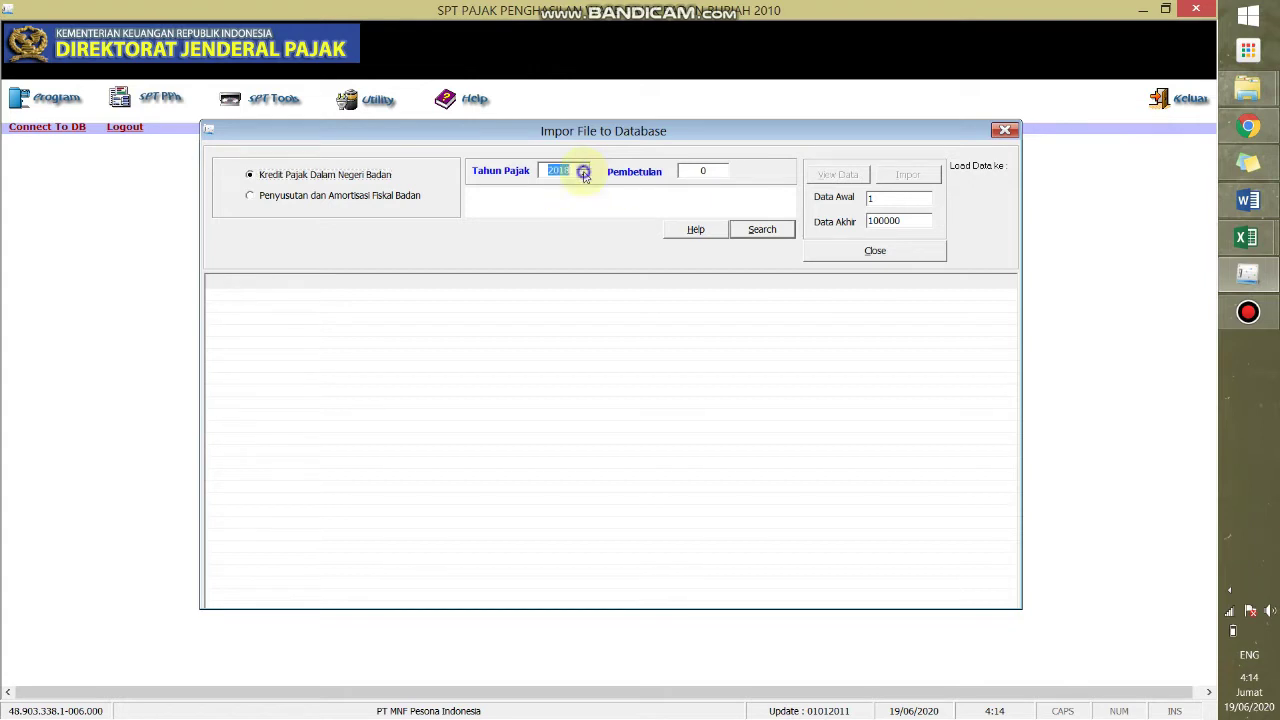
left_click(758, 230)
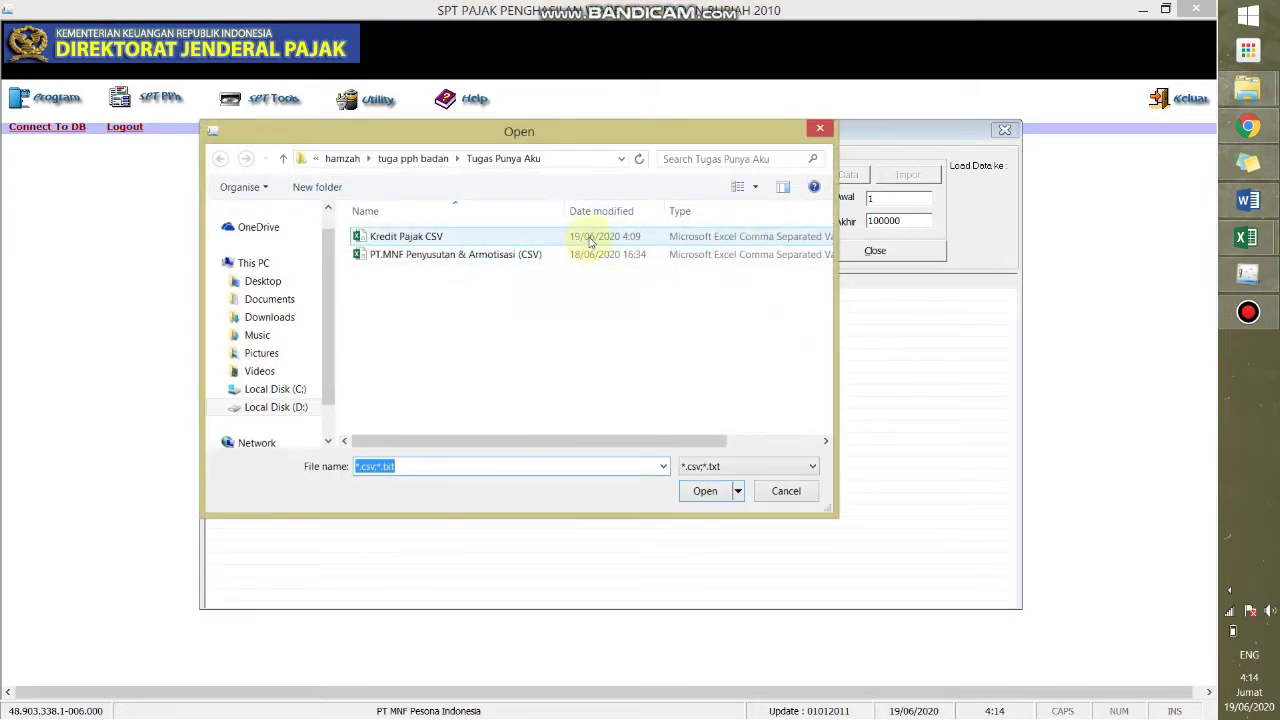
double_click(590, 240)
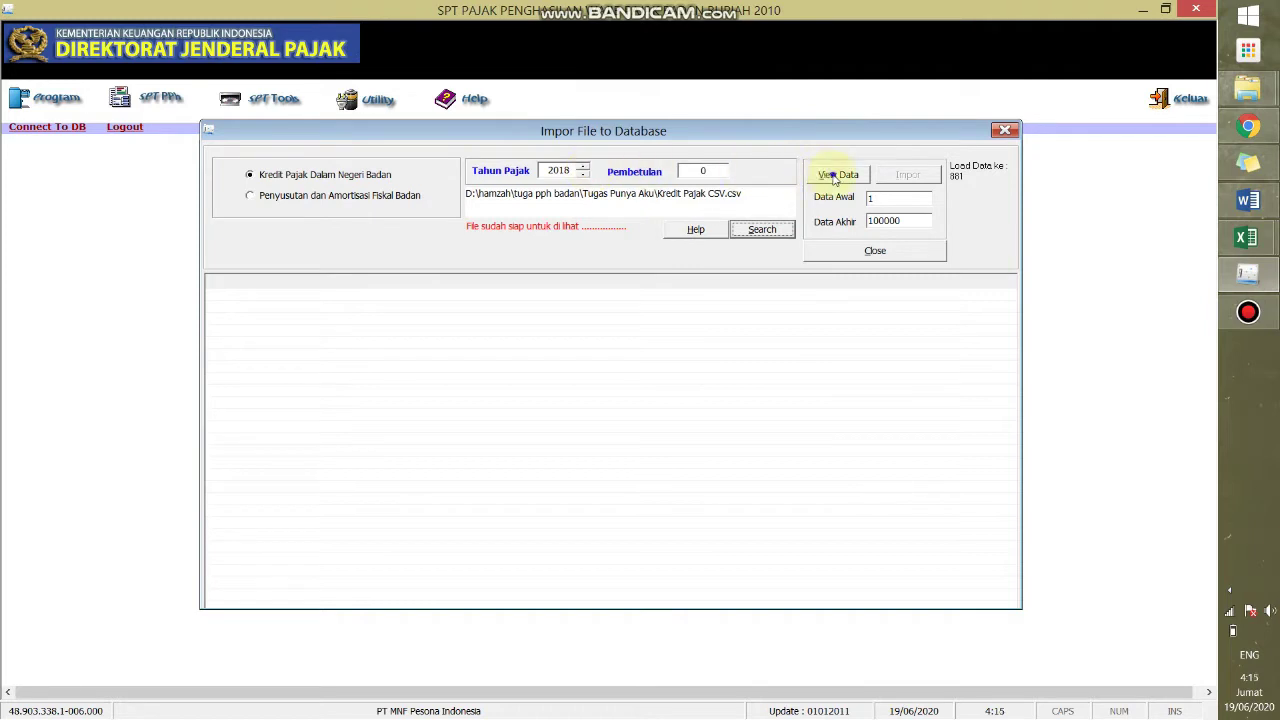
Load the CSV records for preview, import them into the database and close the import window.
left_click(835, 177)
left_click(660, 420)
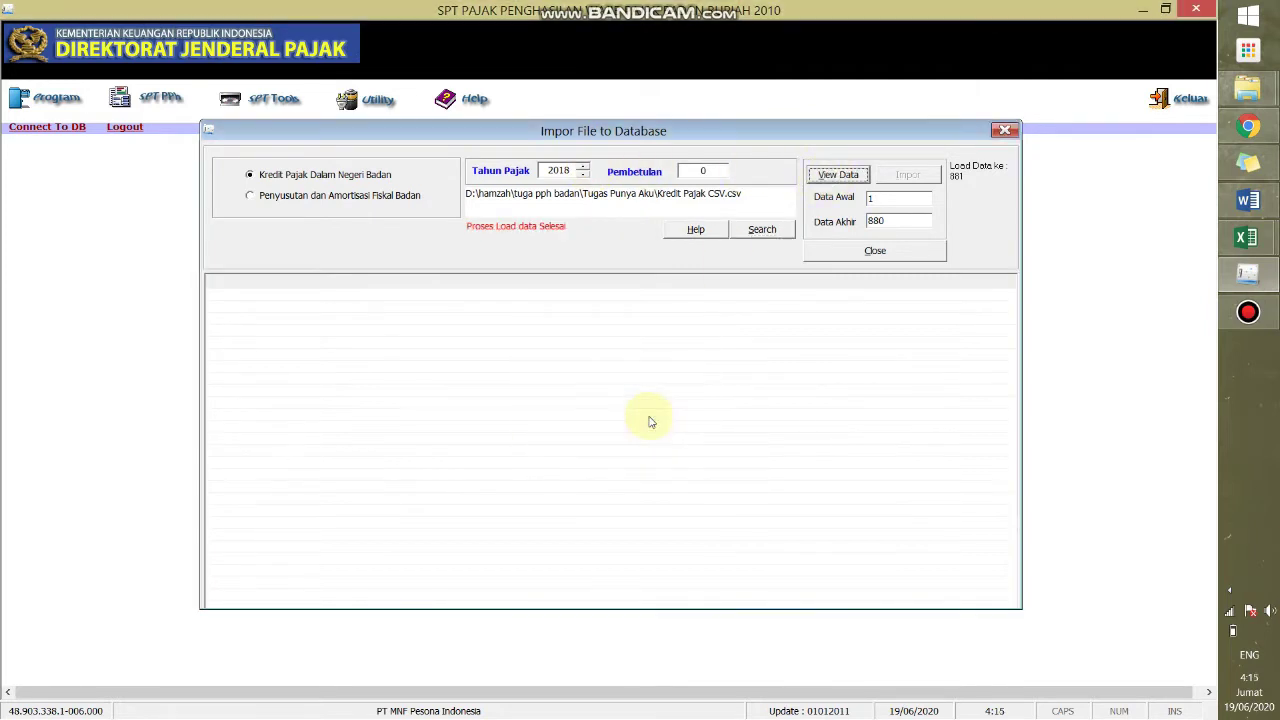
left_click(817, 178)
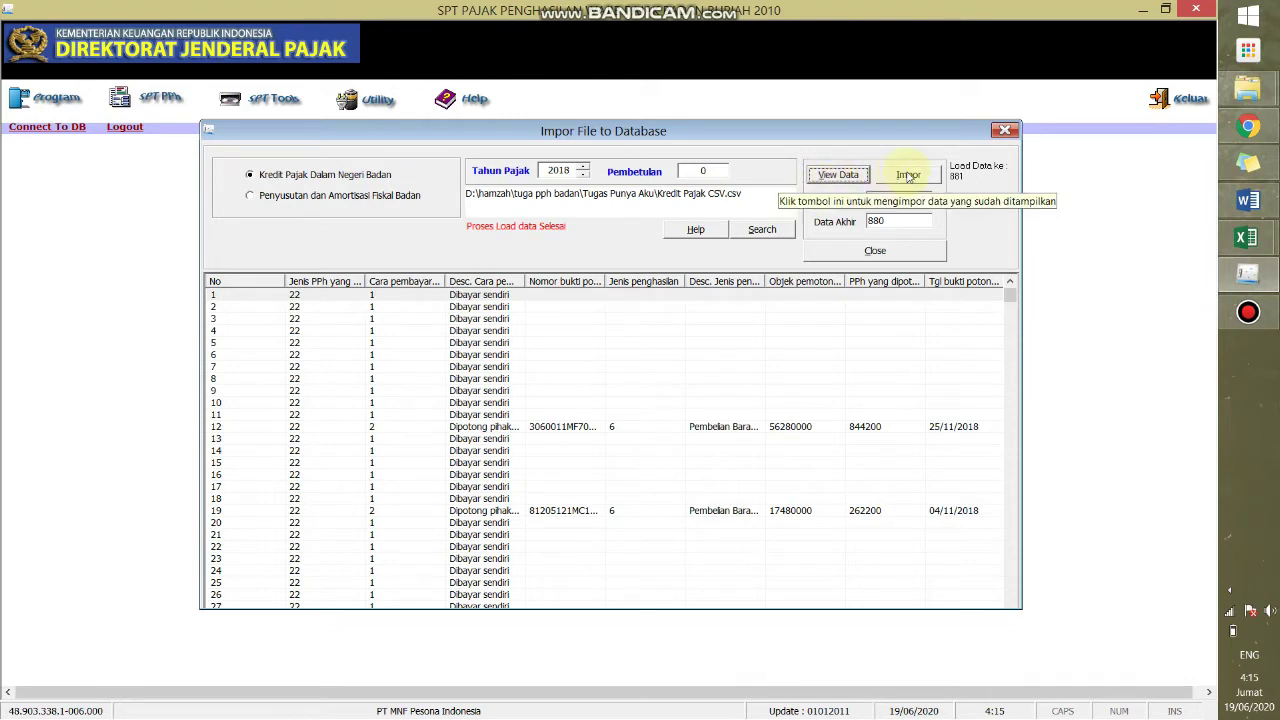
left_click(907, 175)
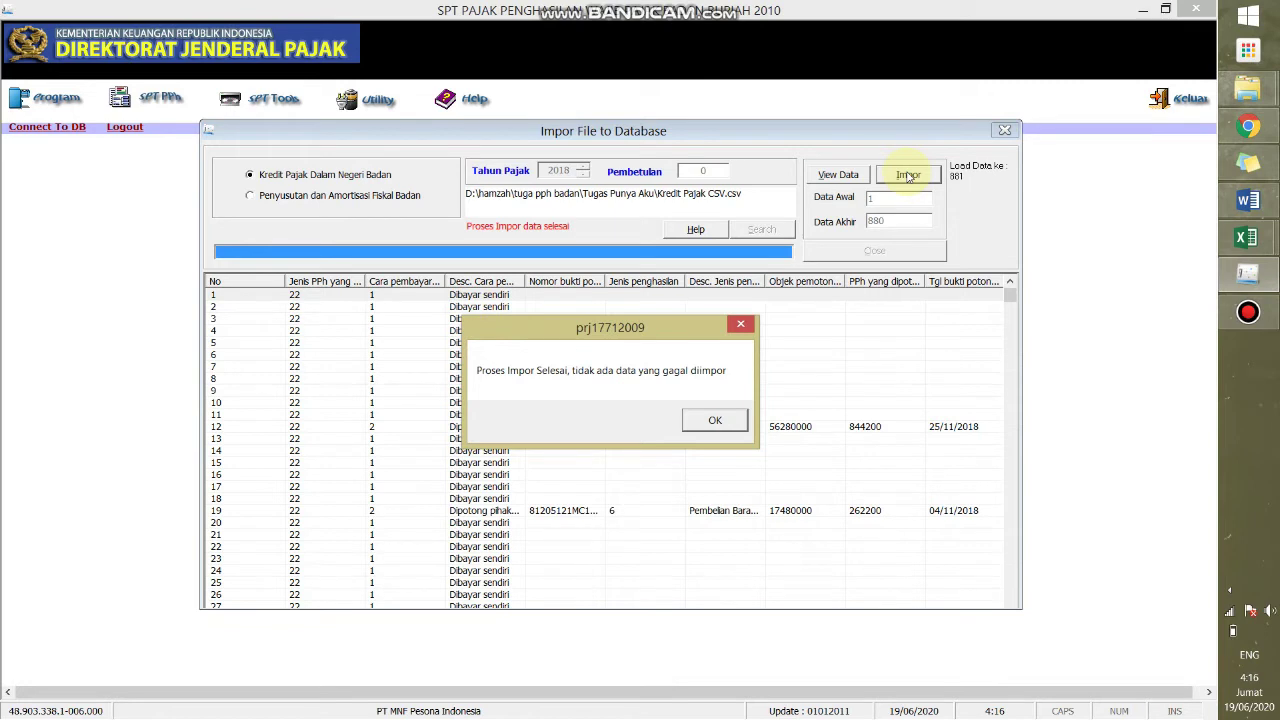
left_click(715, 420)
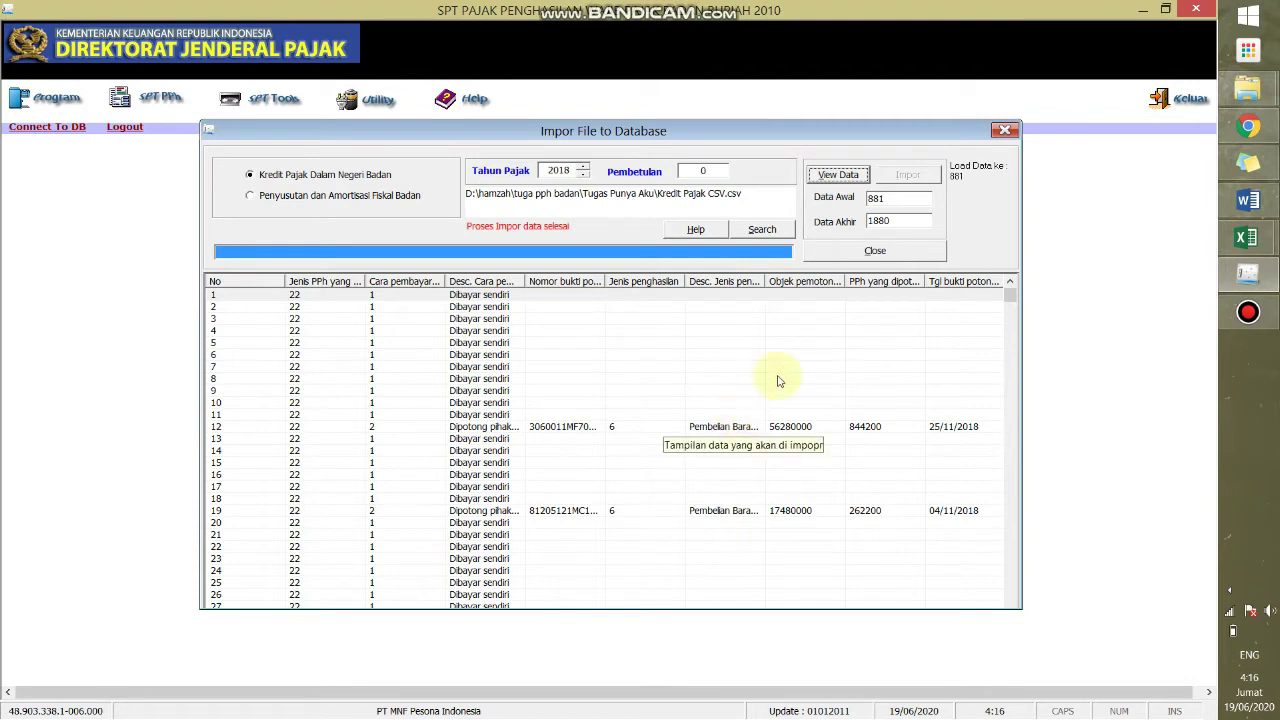
left_click(1005, 129)
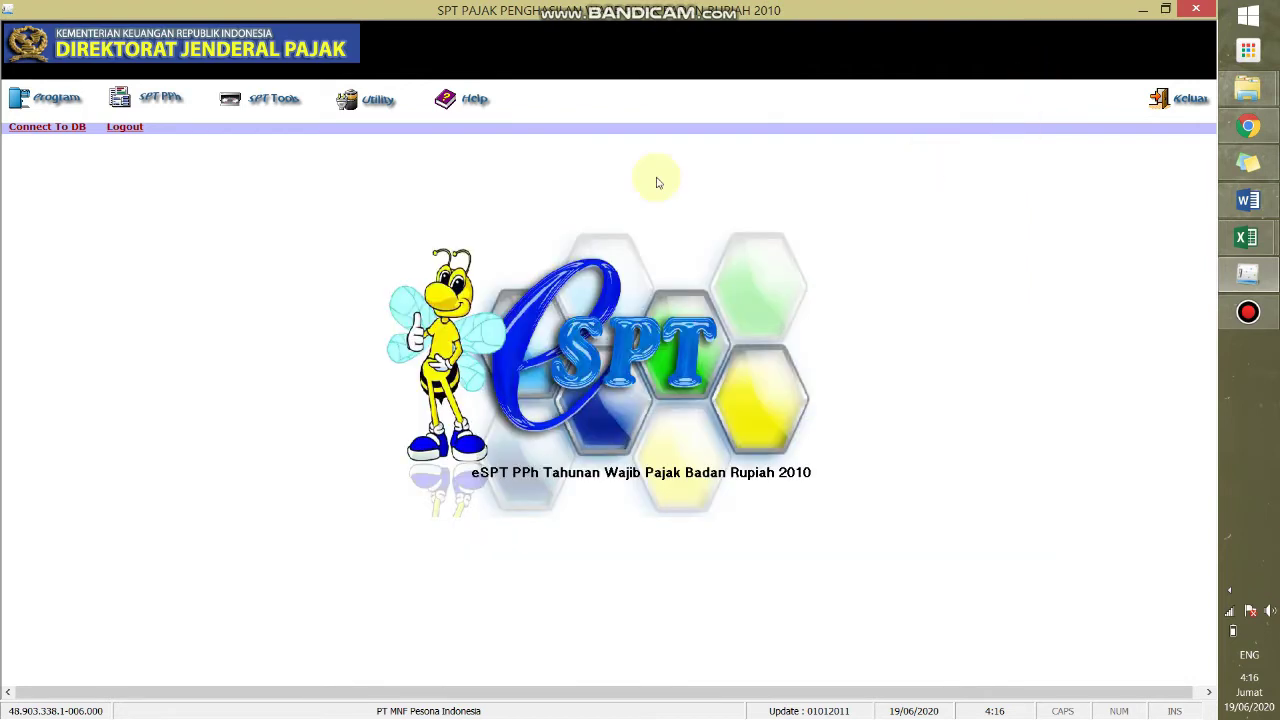
Open Formulir 1771-III Kredit Pajak Dalam Negeri and examine the PPh Pasal 22 and Pasal 23/26 totals.
left_click(143, 105)
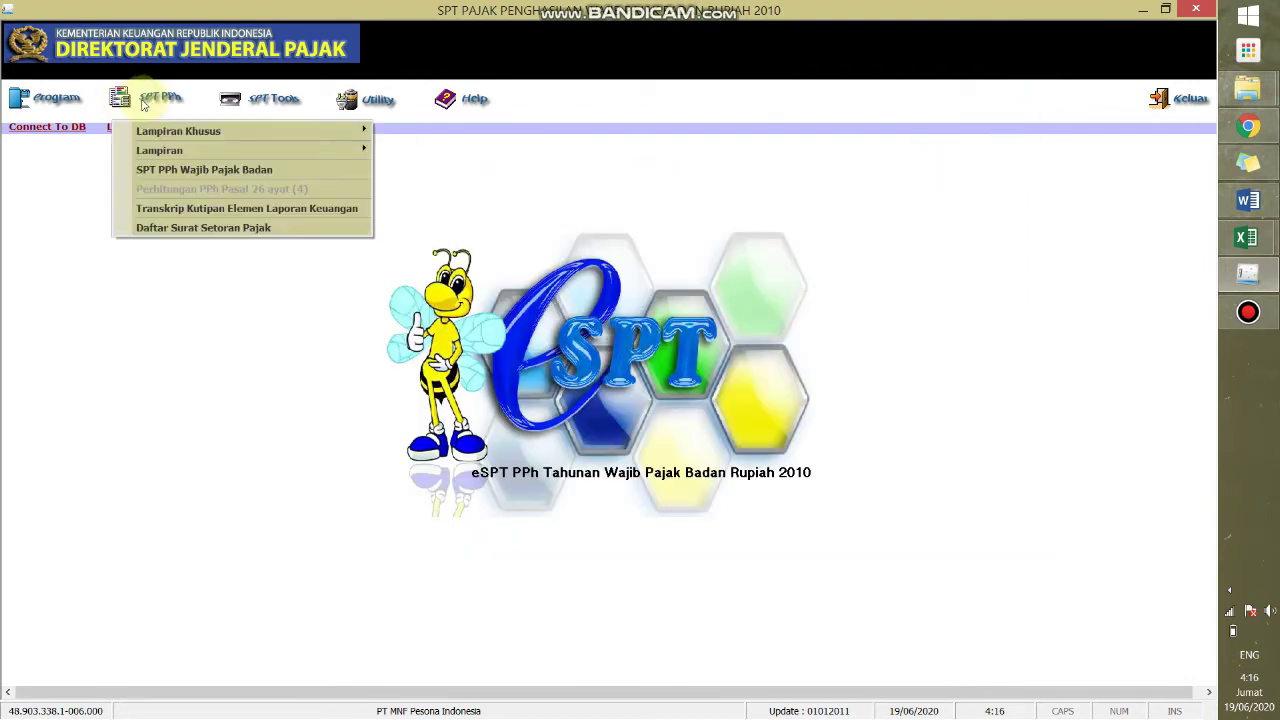
mouse_move(190, 152)
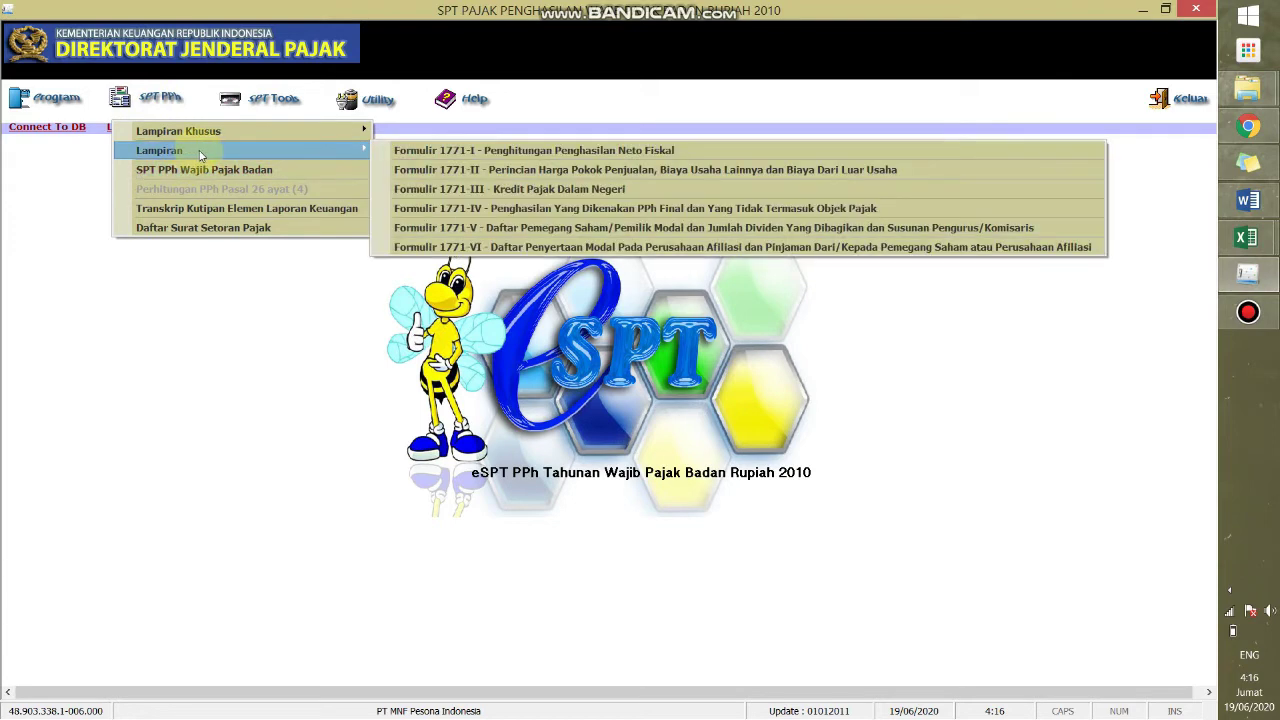
left_click(510, 191)
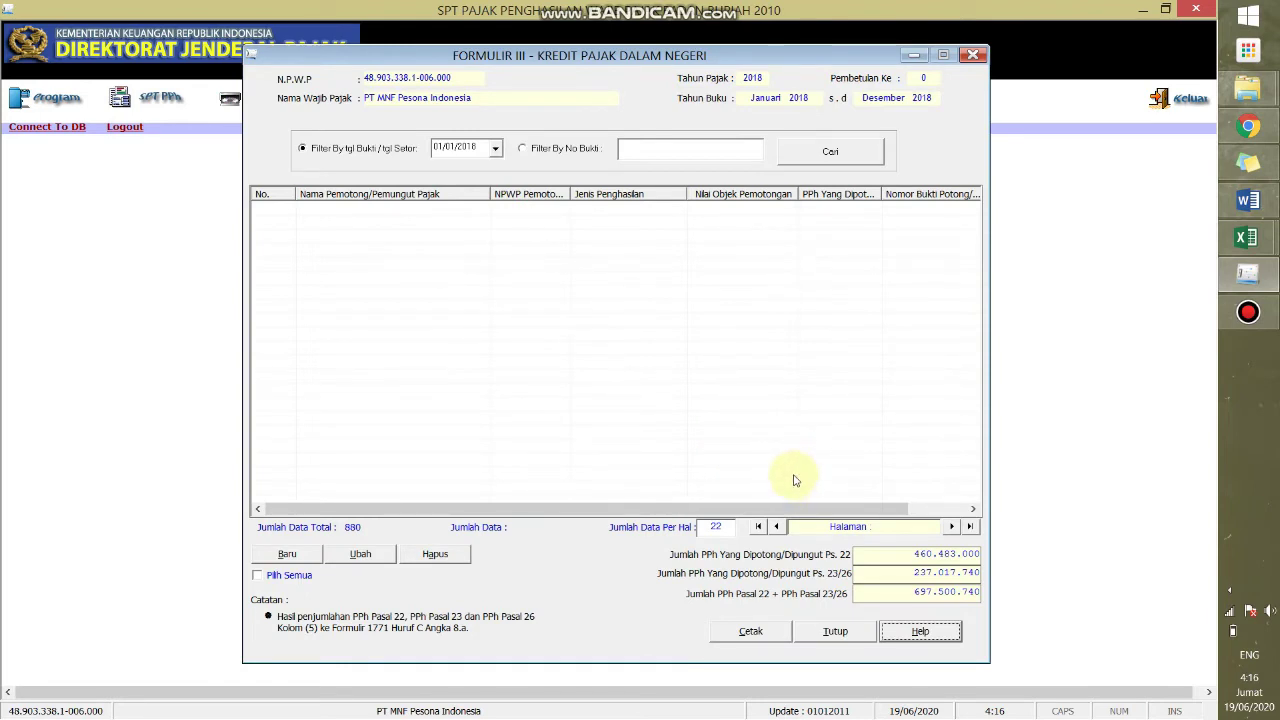
left_click(631, 463)
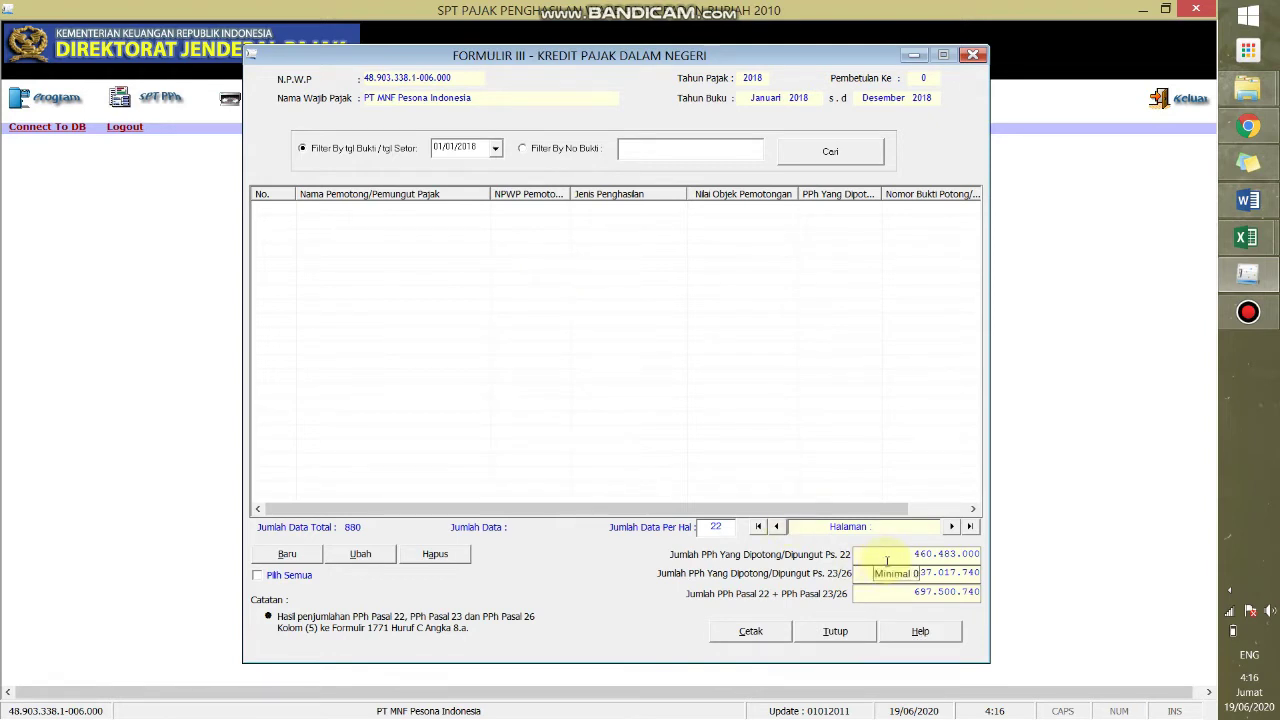
left_click_drag(890, 556, 943, 557)
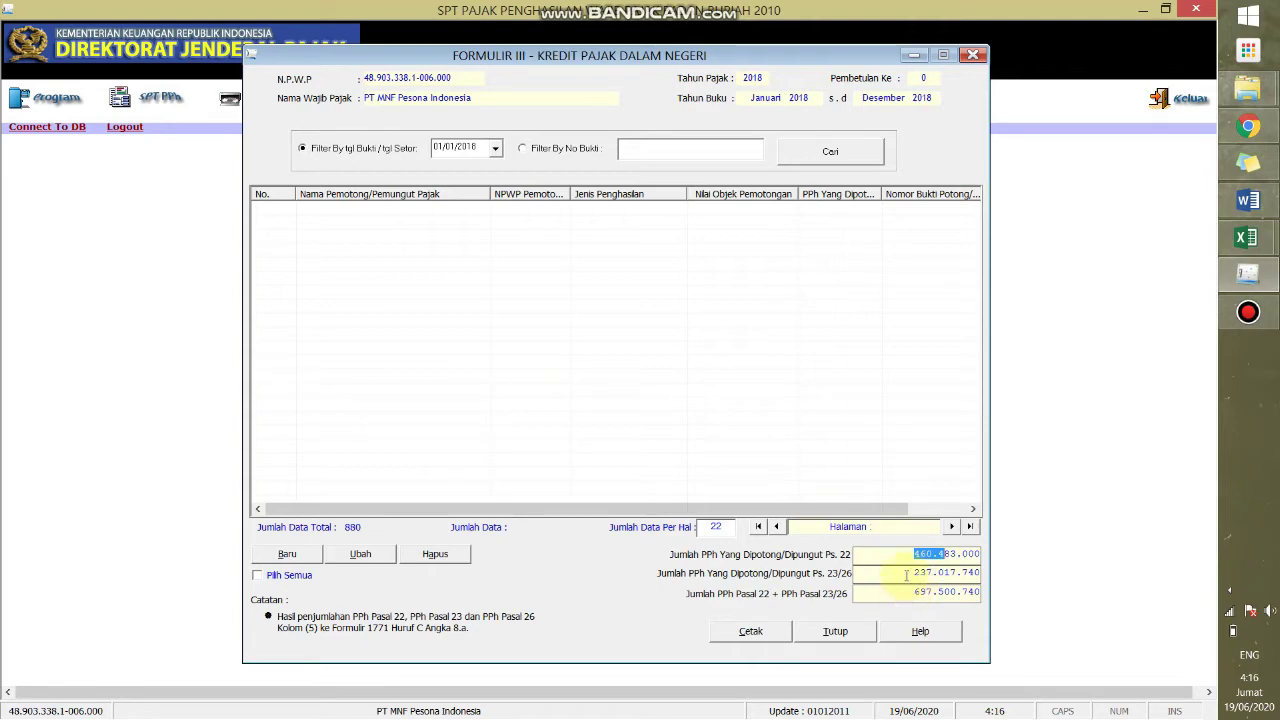
left_click_drag(909, 573, 982, 573)
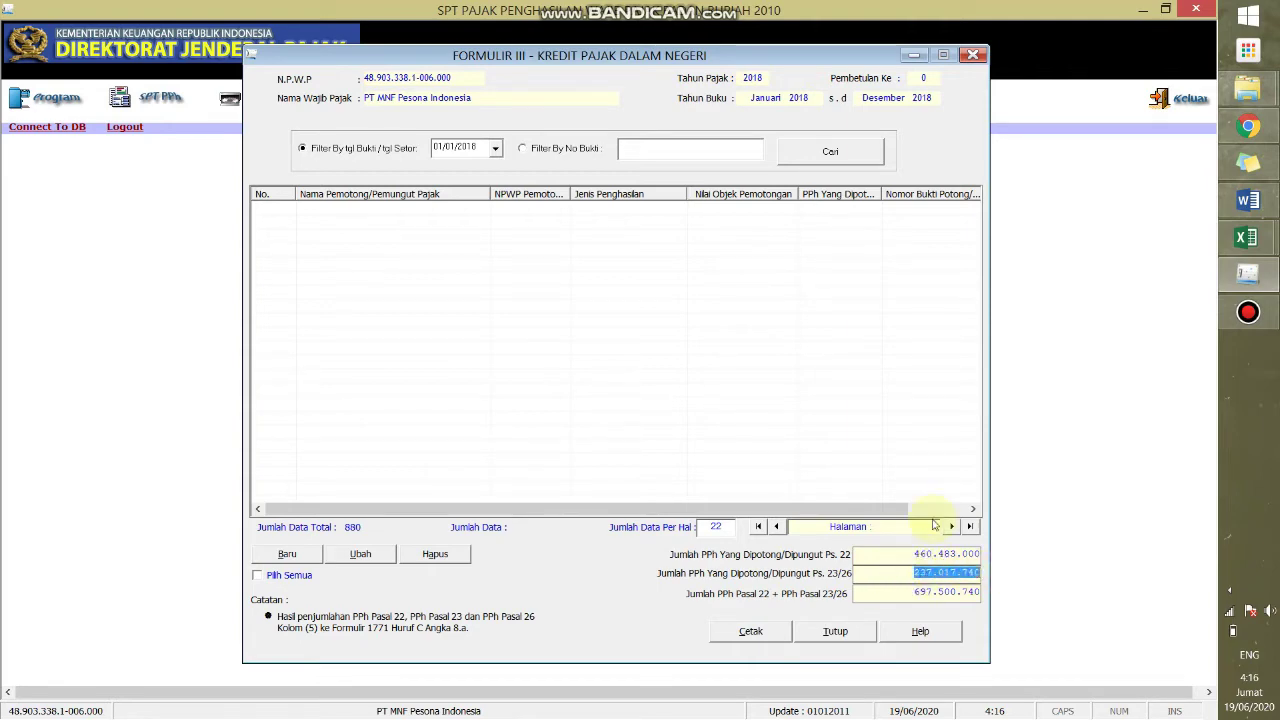
left_click_drag(660, 54, 440, 55)
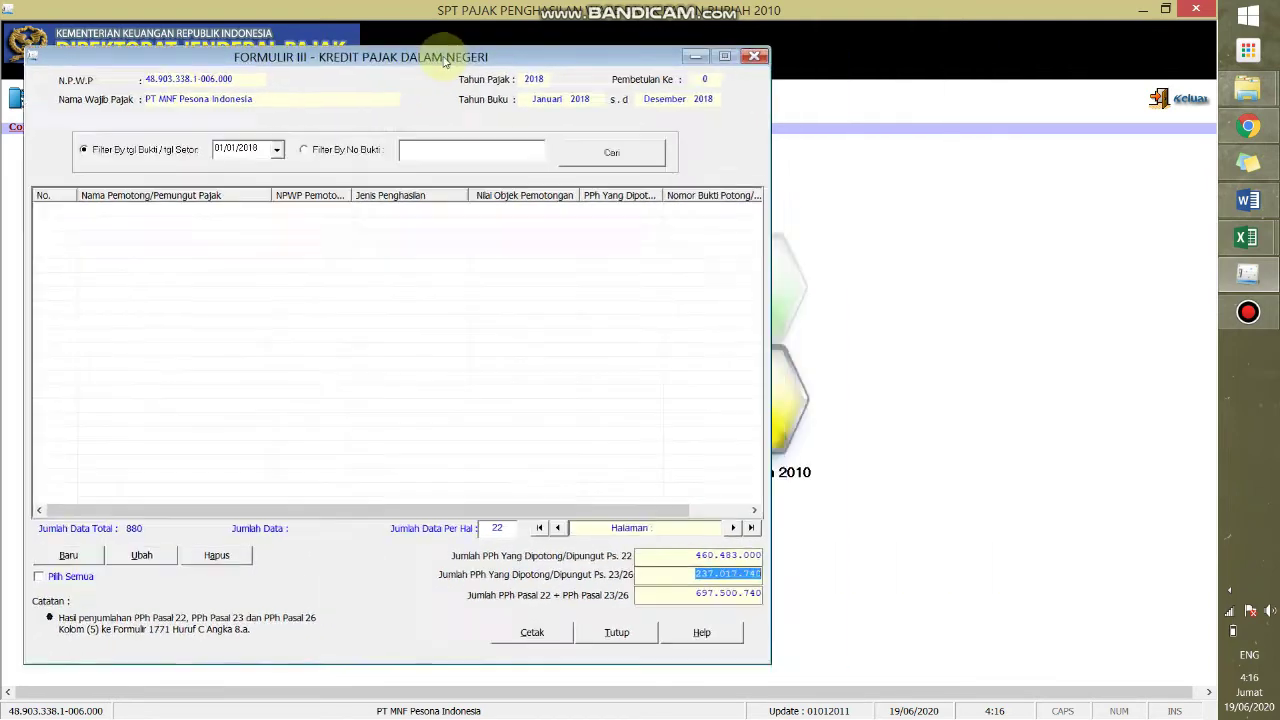
Switch to the PT.MNF PESONA INDONESIA workbook in Excel, check PPh 22 and PPh 23 in REKOM FISKAL's Kredit Pajak table, and return to eSPT.
left_click(1247, 237)
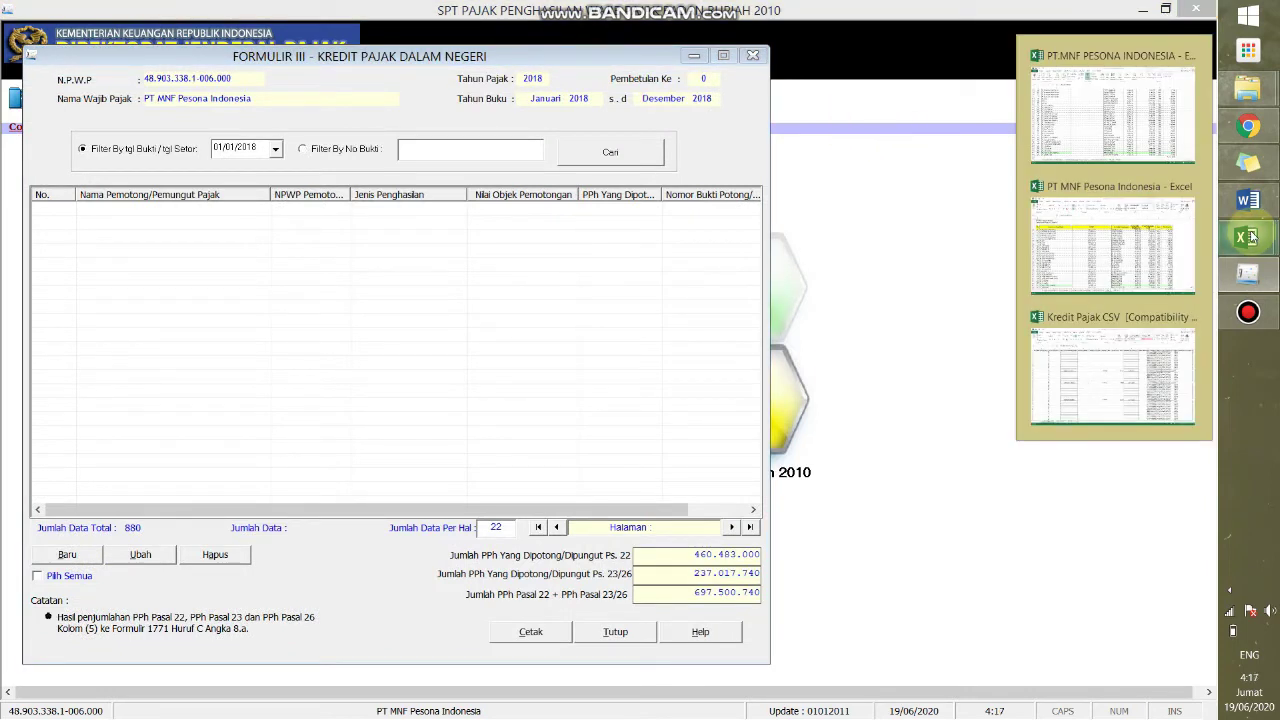
left_click(1100, 100)
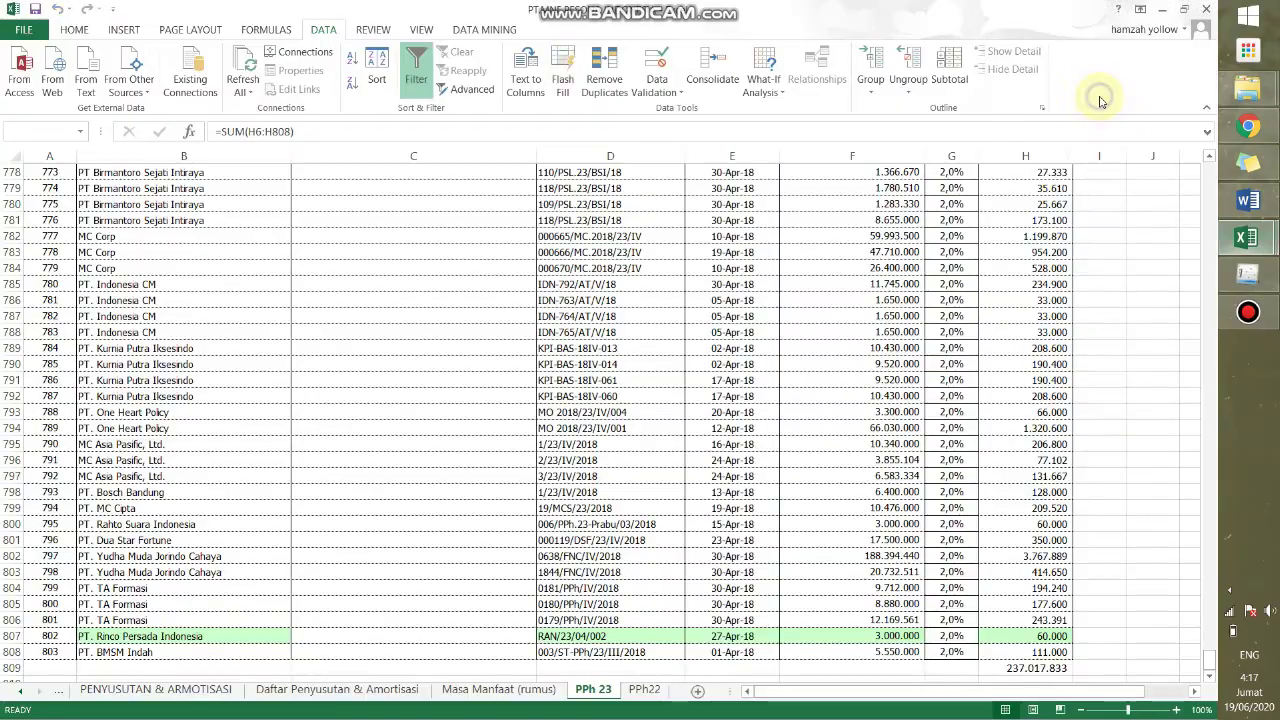
left_click(183, 692)
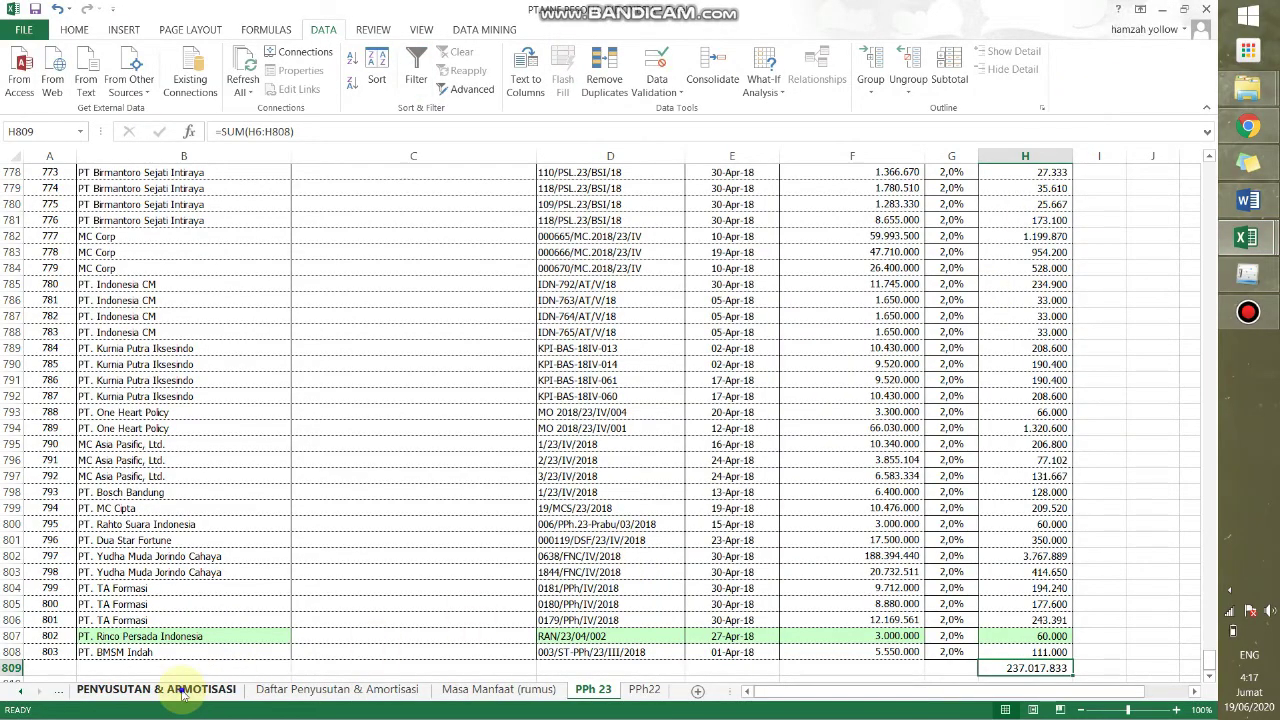
left_click(63, 692)
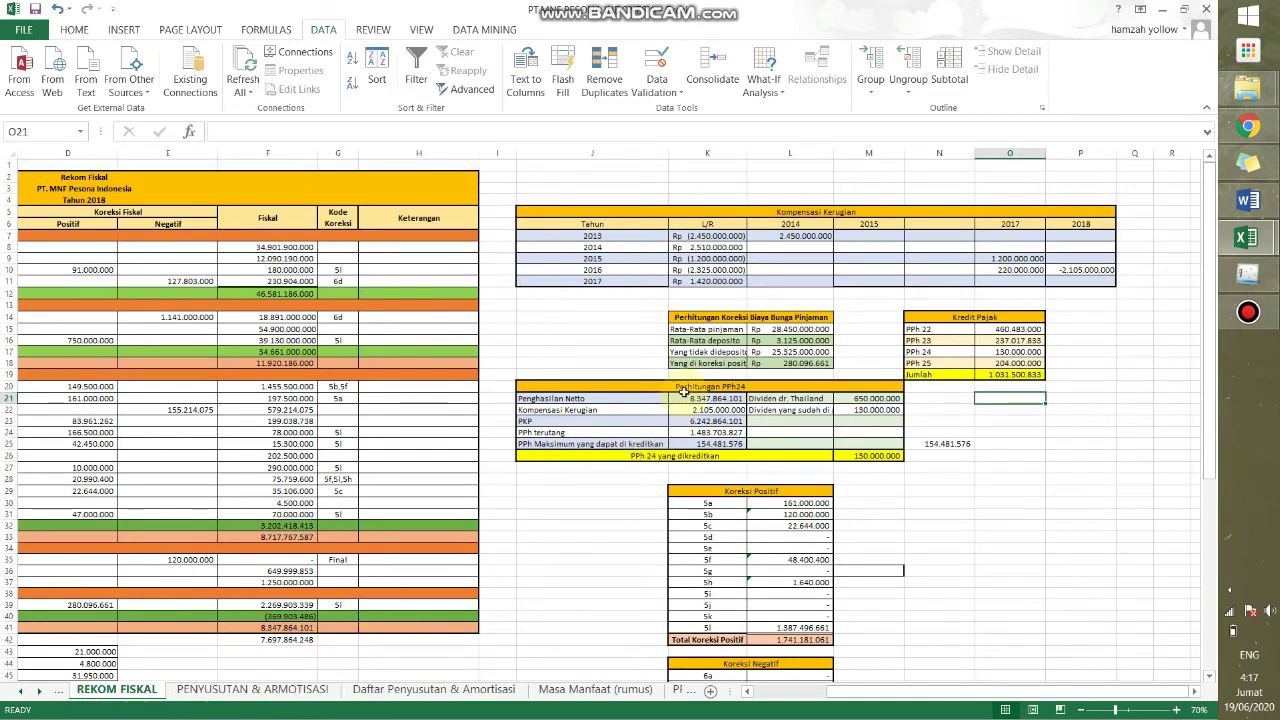
left_click(943, 340)
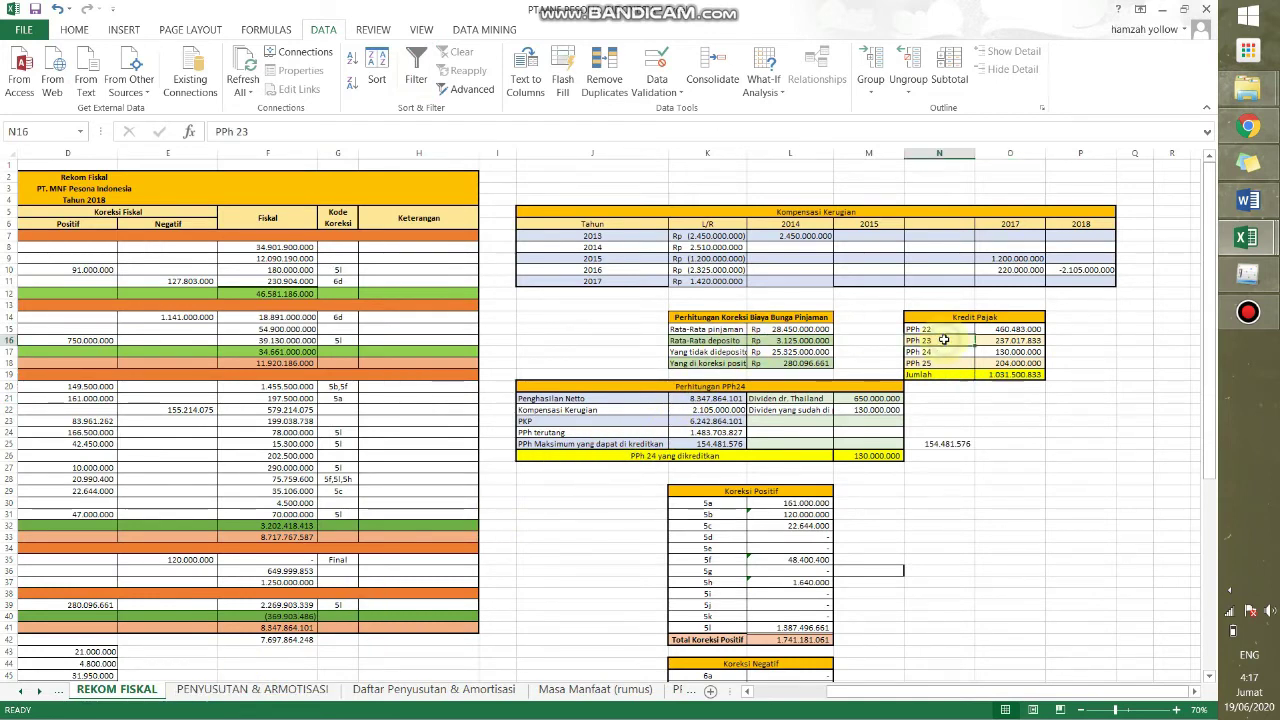
left_click(950, 329)
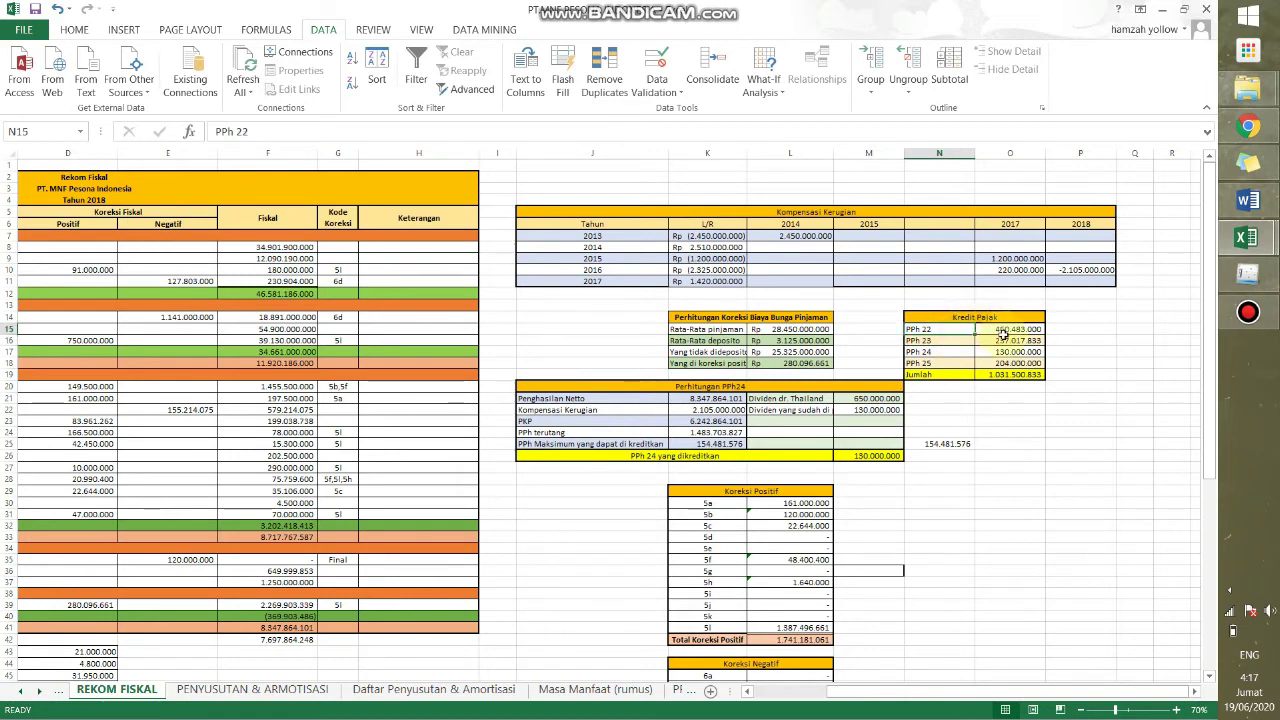
left_click(1002, 332)
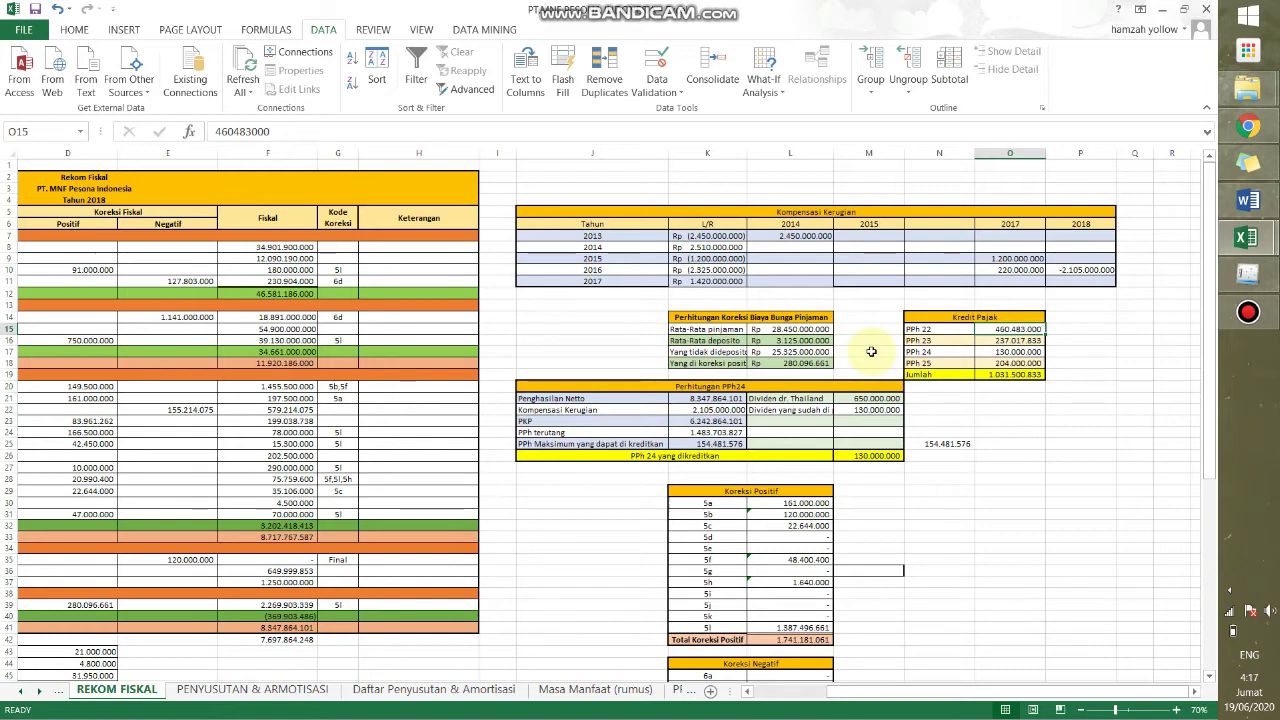
key("alt+Tab")
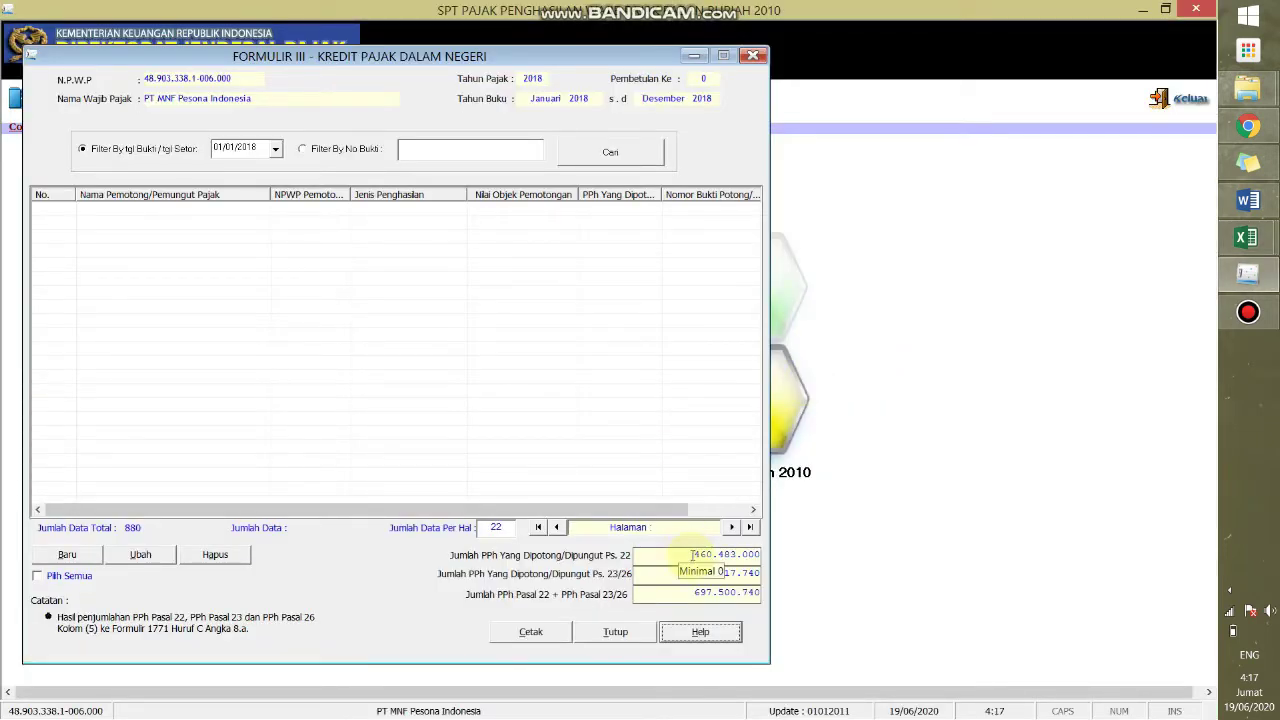
Arrange the PT.MNF PESONA INDONESIA workbook in Excel side by side with eSPT's Formulir III window so both are visible.
mouse_move(1242, 243)
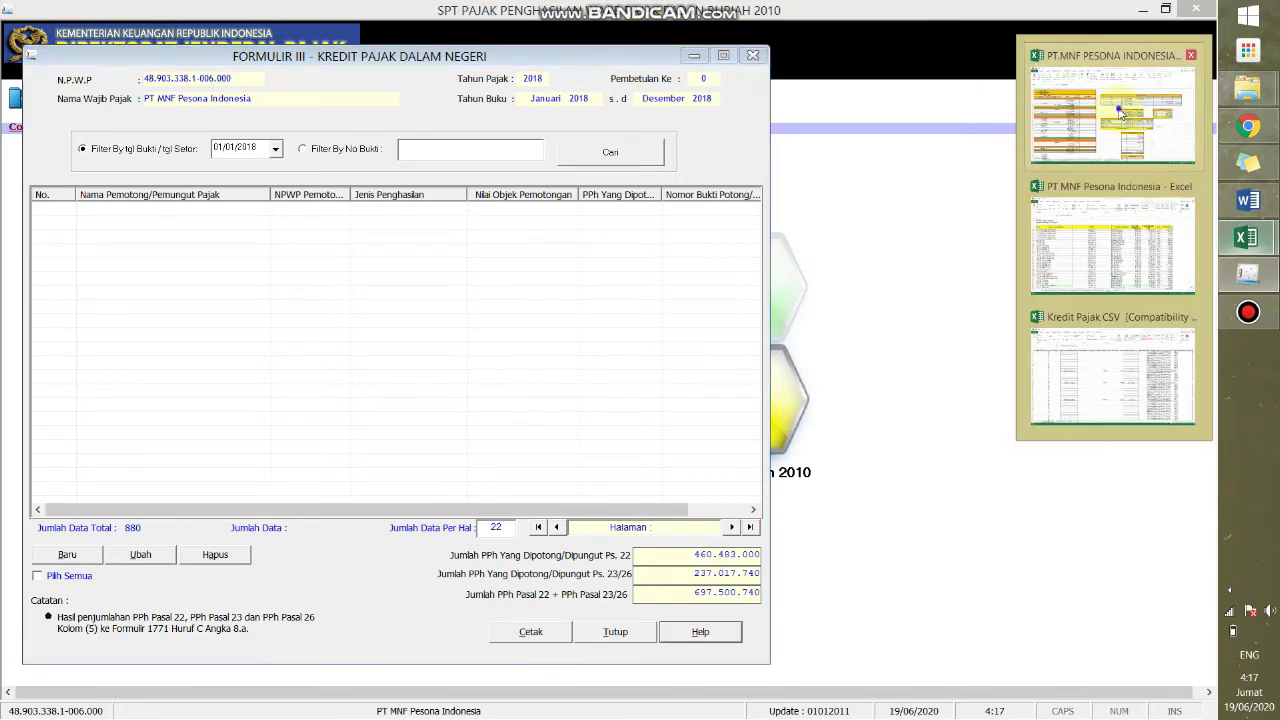
left_click(1100, 95)
left_click_drag(886, 14, 1217, 340)
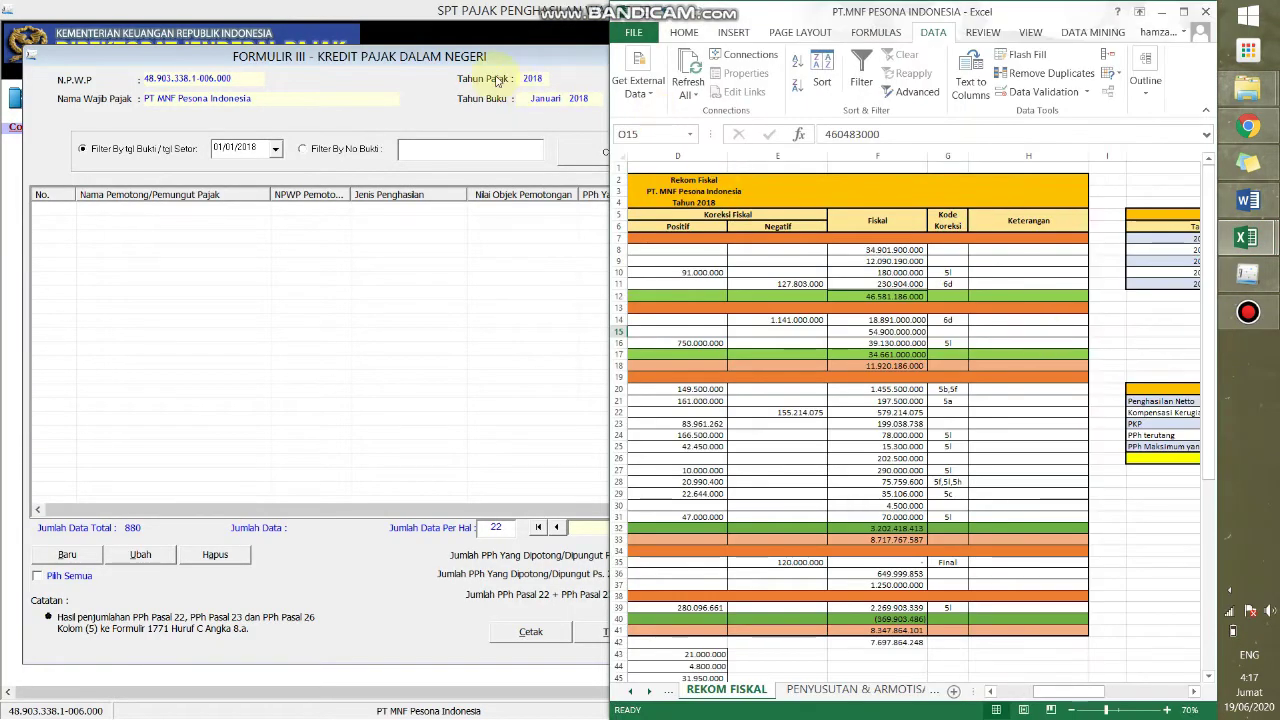
left_click(500, 70)
left_click_drag(395, 63, 104, 68)
left_click(1248, 236)
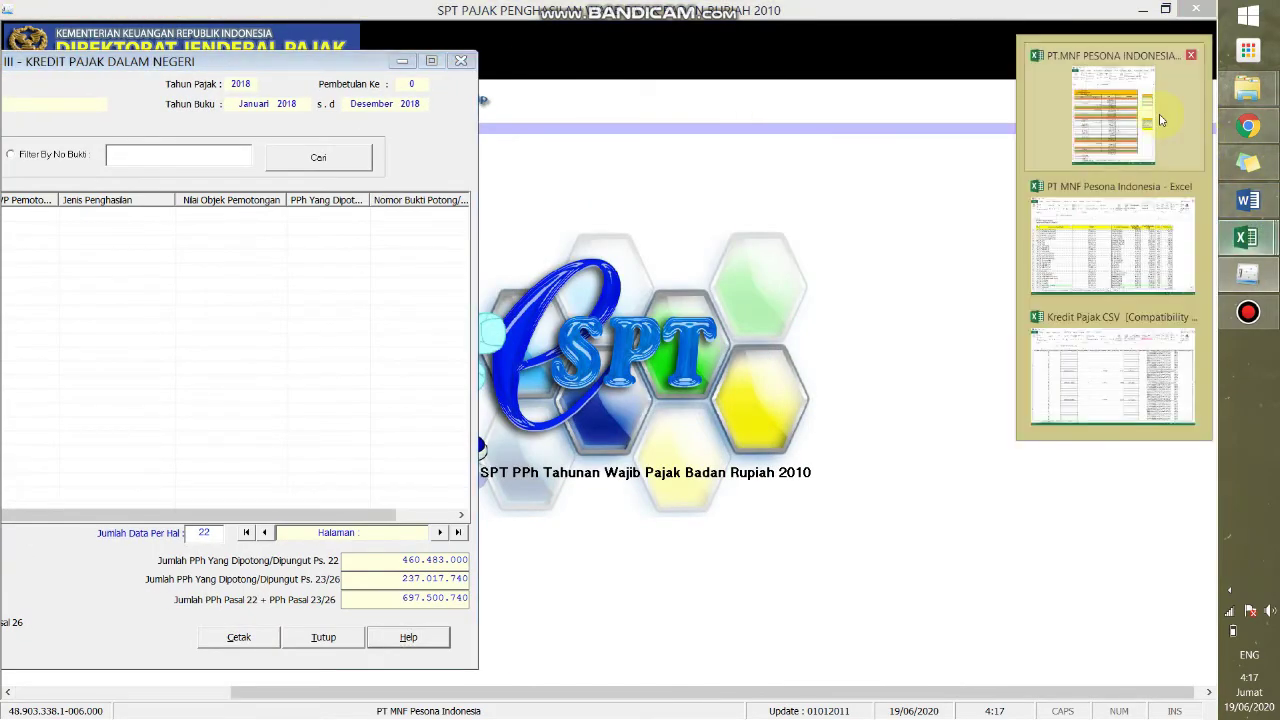
left_click(1150, 115)
Compare PPh 22 and PPh 23 in REKOM FISKAL's Kredit Pajak table with the Formulir III totals, and close the form.
left_click(1135, 414)
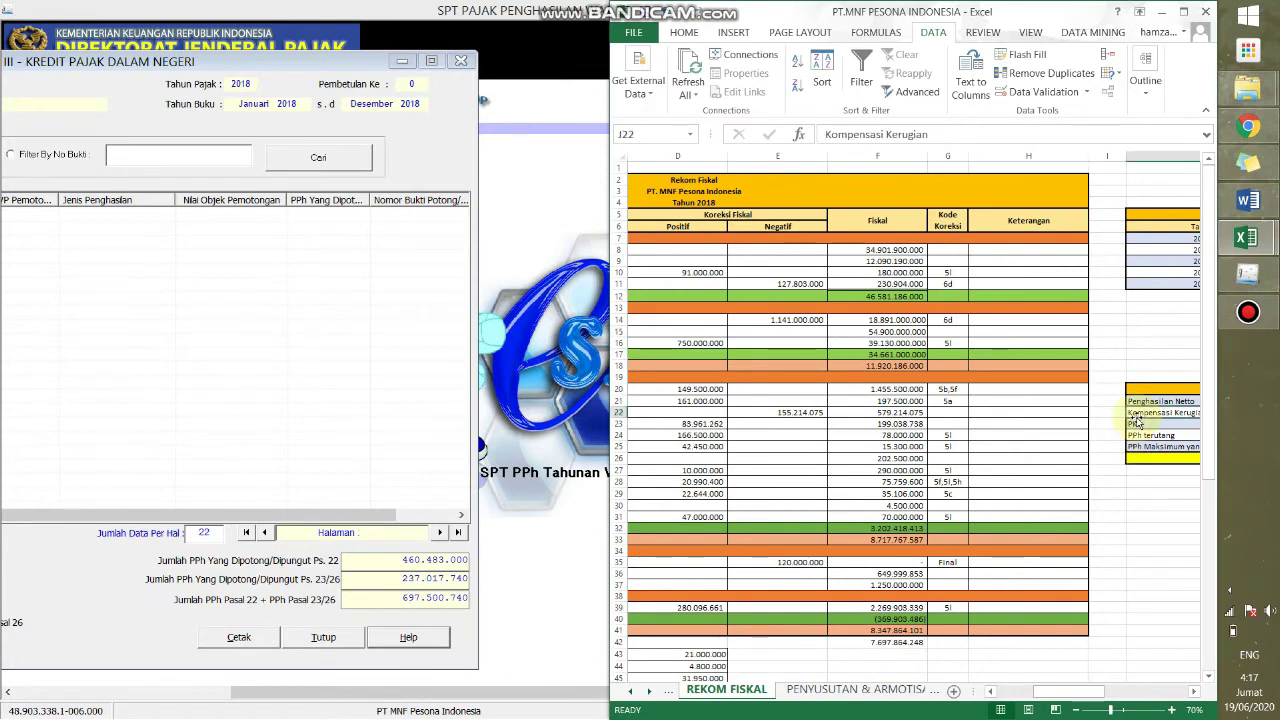
scroll(1136, 420, "right", 5)
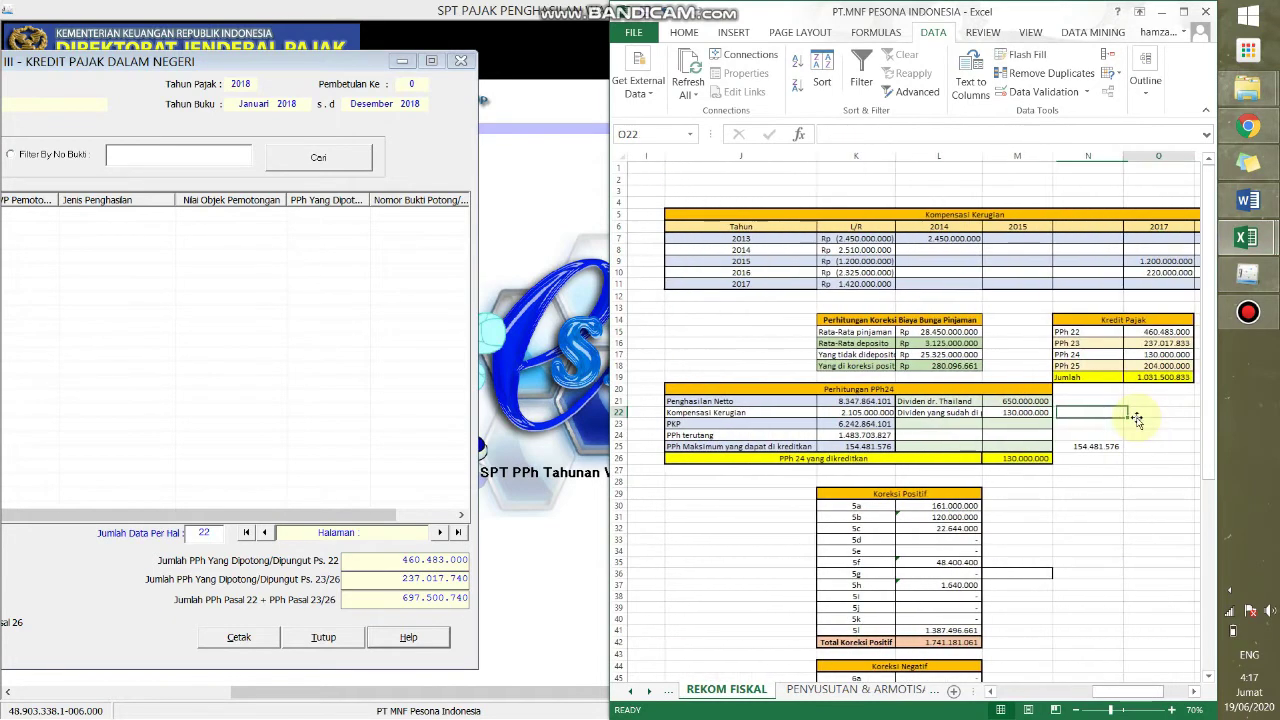
left_click(1136, 418)
key("Up")
key("Up")
key("Up")
key("Up")
key("Up")
key("Up")
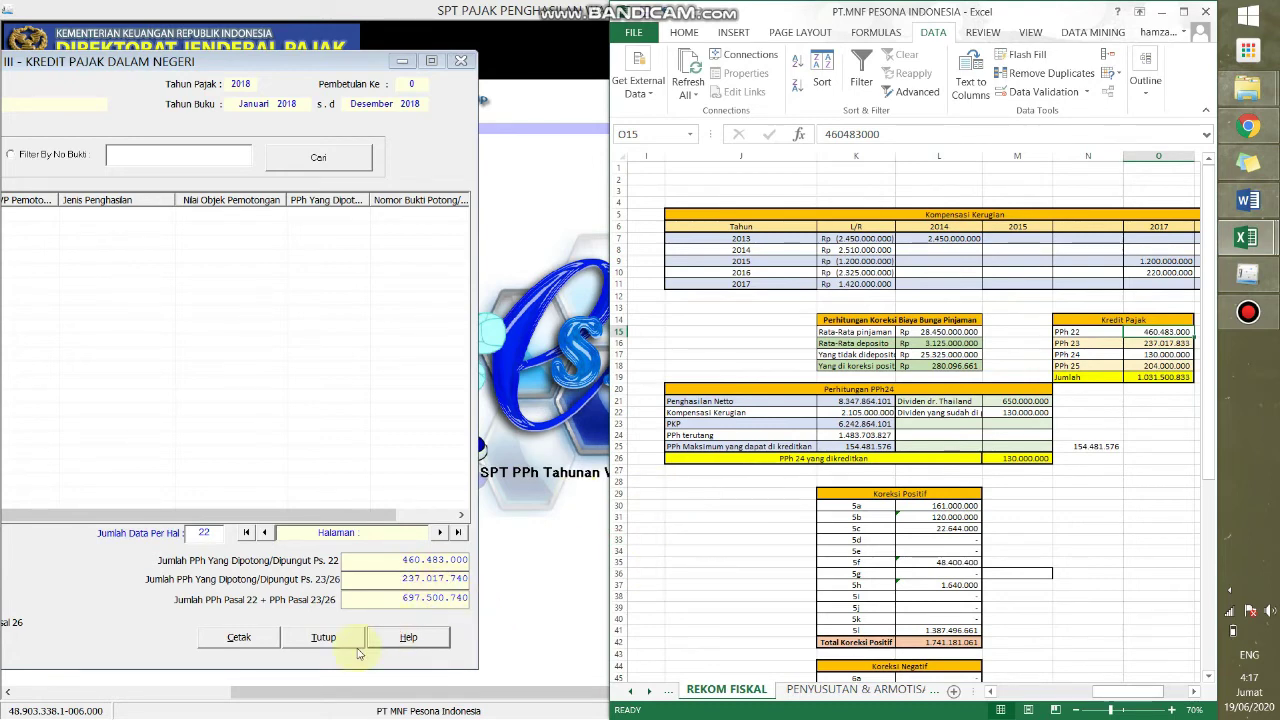
left_click(336, 643)
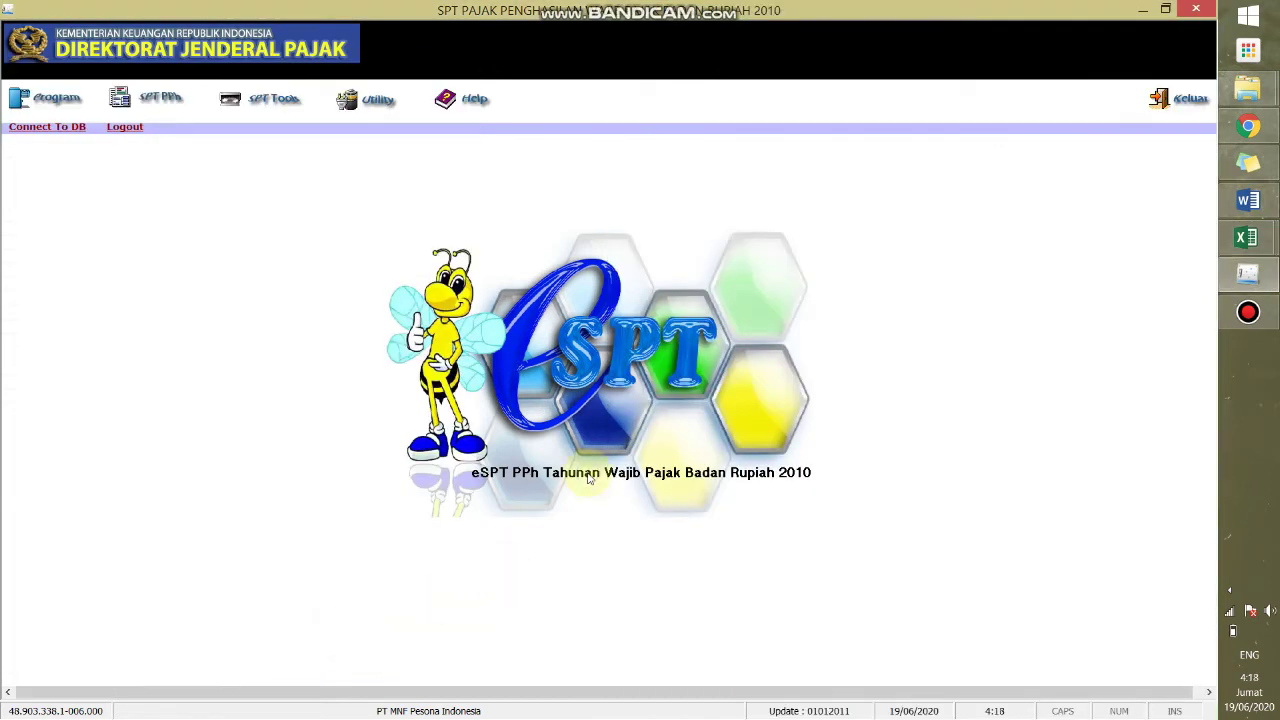
Reopen Formulir 1771-III Kredit Pajak Dalam Negeri in eSPT.
left_click(160, 98)
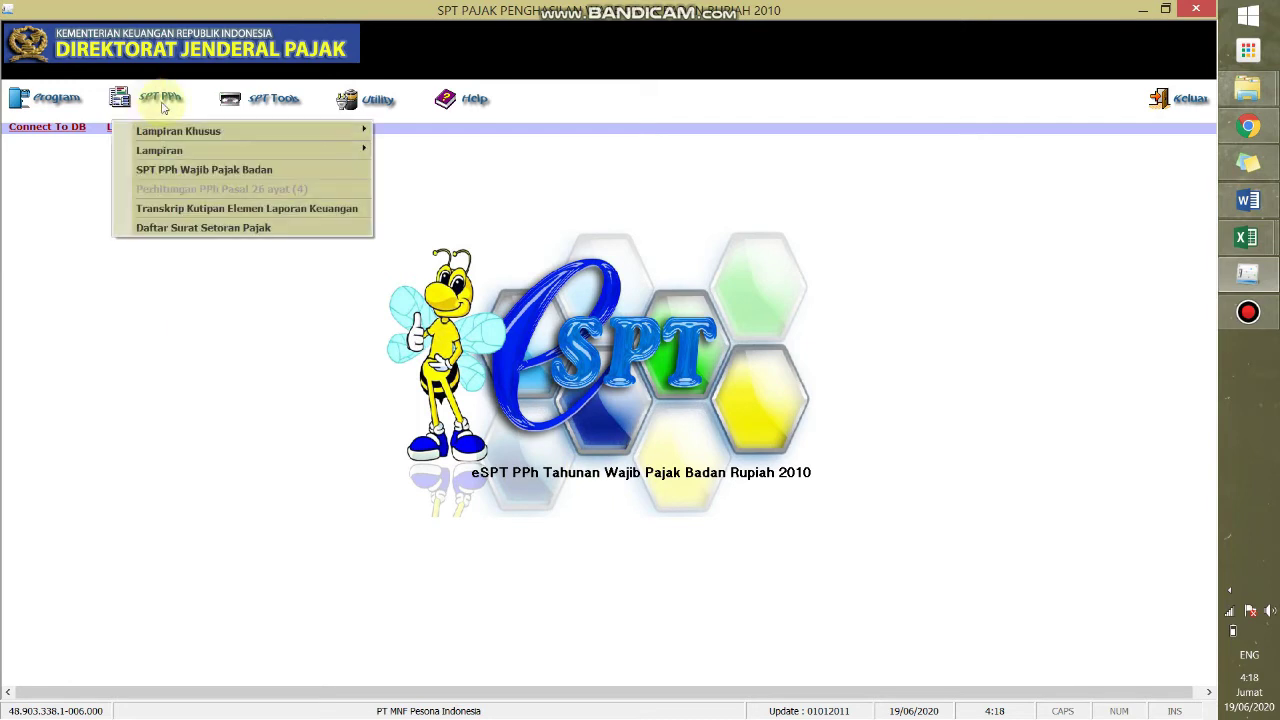
mouse_move(211, 161)
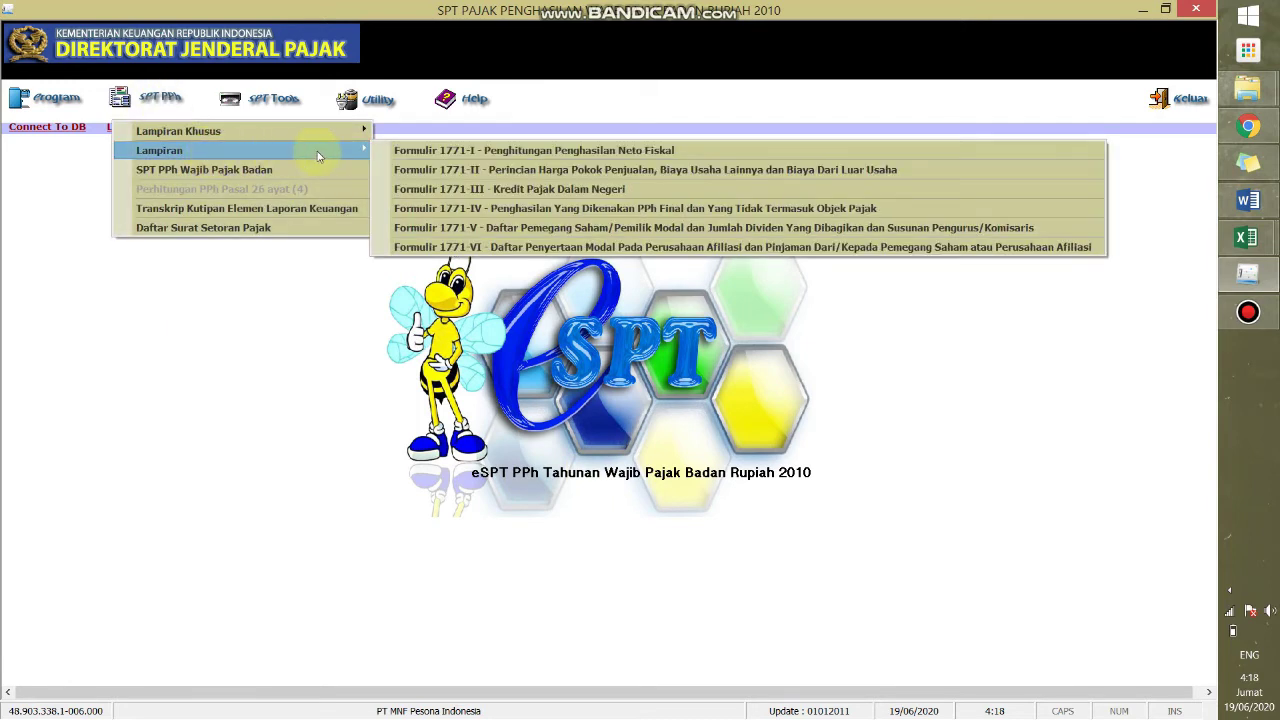
left_click(541, 189)
left_click(449, 266)
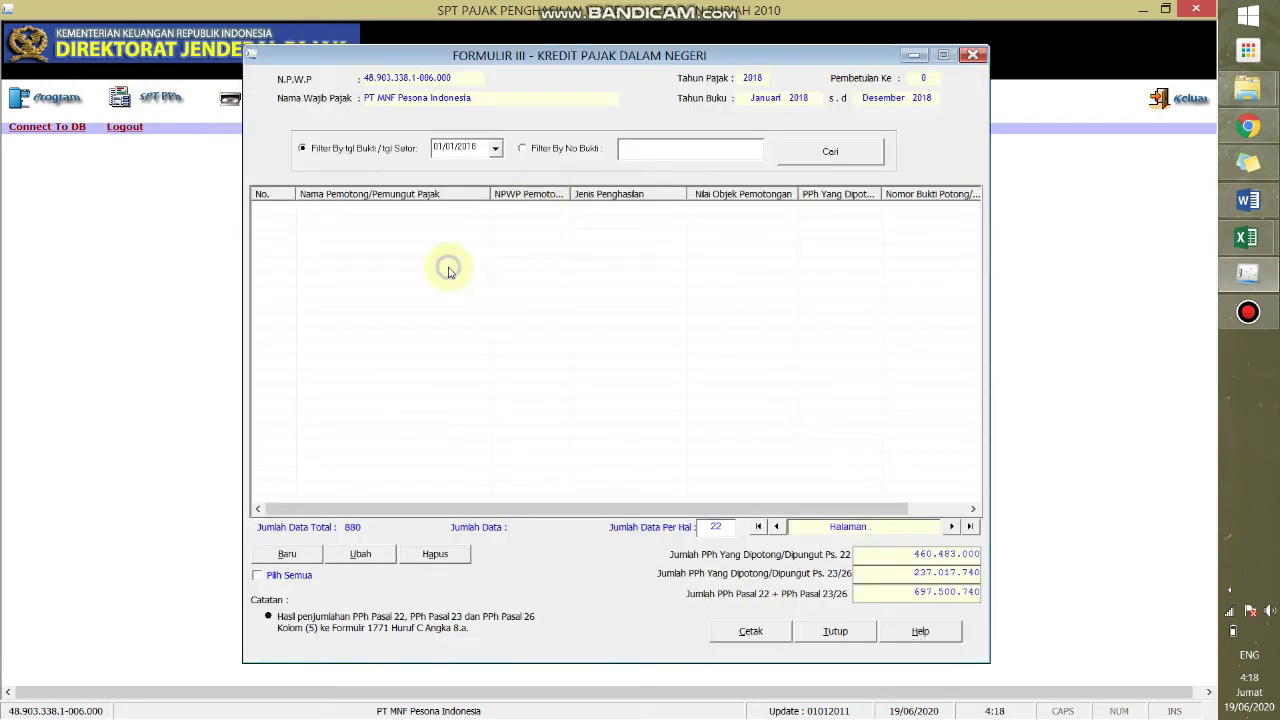
Try the form's filter options, choosing date 04/01/2018, date 12/01/2018 and No Bukti, and return to filtering by tgl Bukti/tgl Setor.
left_click(495, 149)
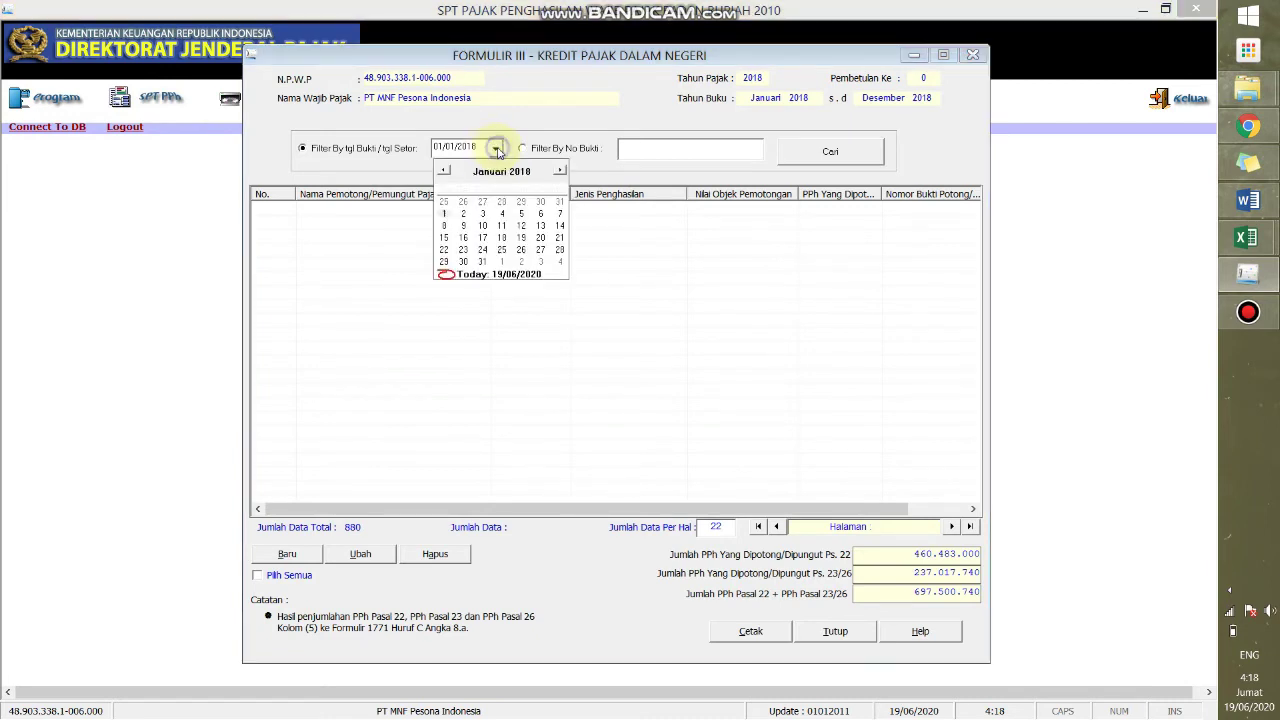
left_click(504, 215)
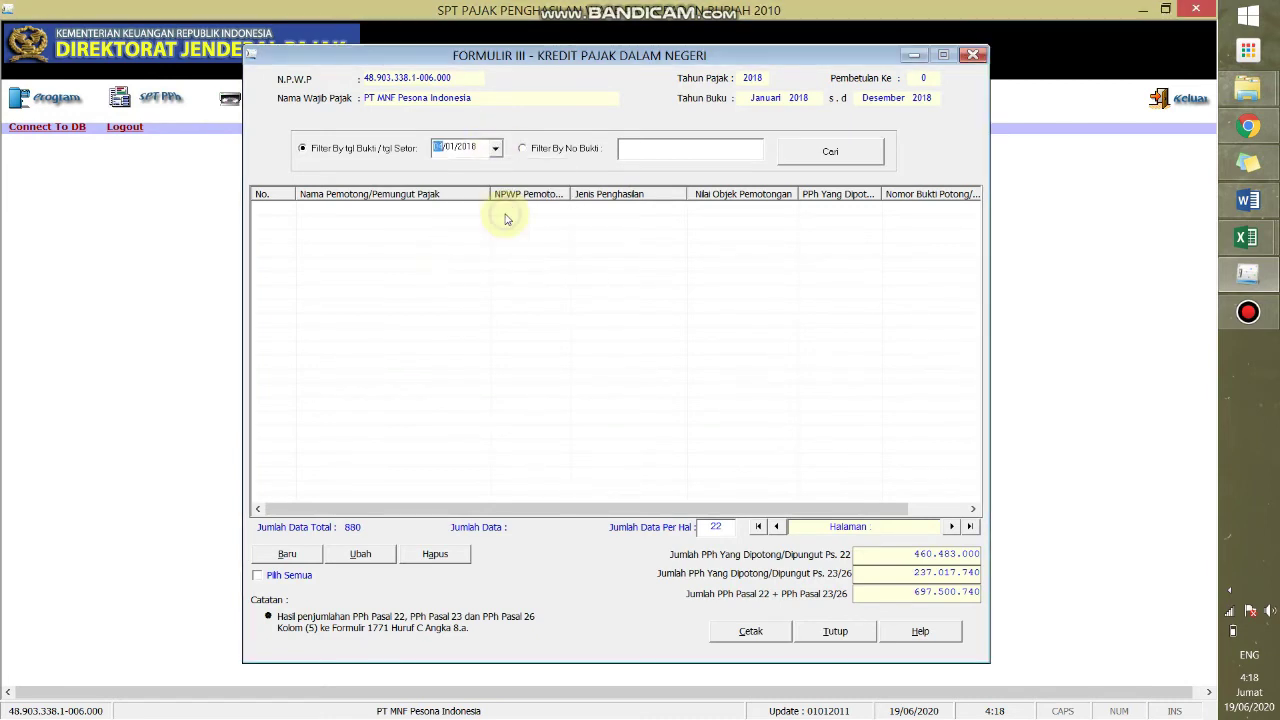
left_click(494, 151)
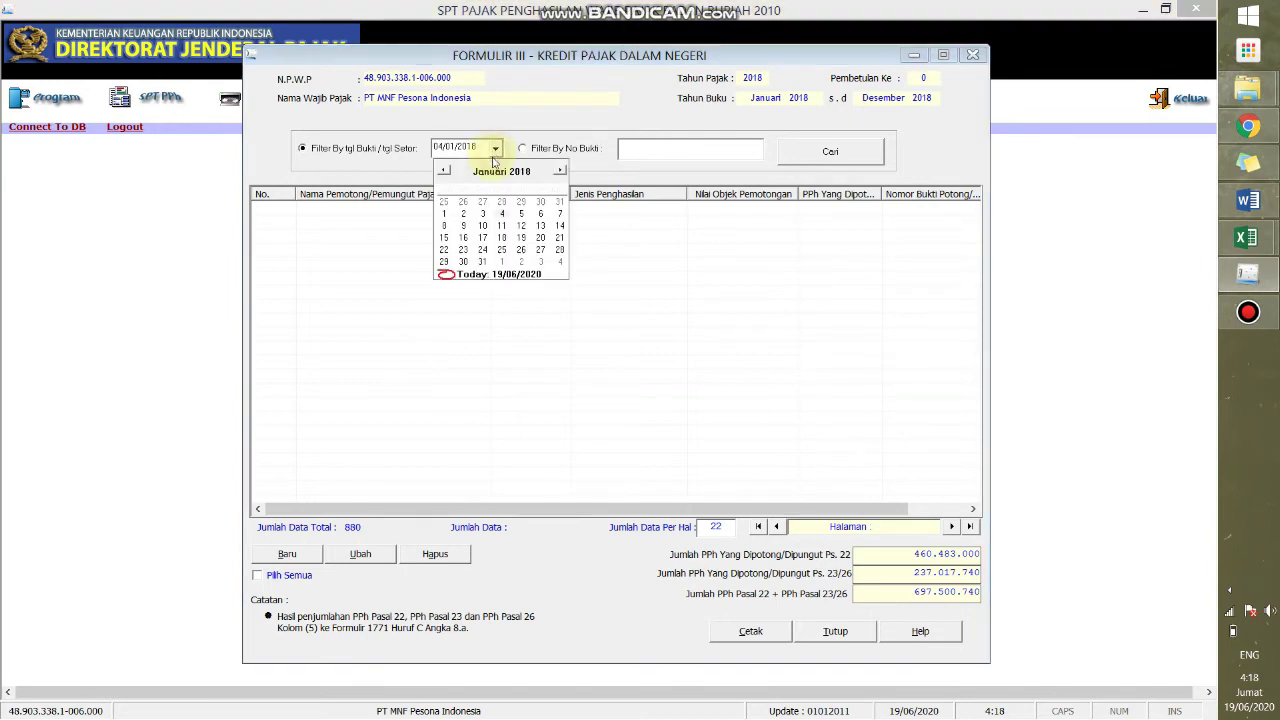
left_click(584, 227)
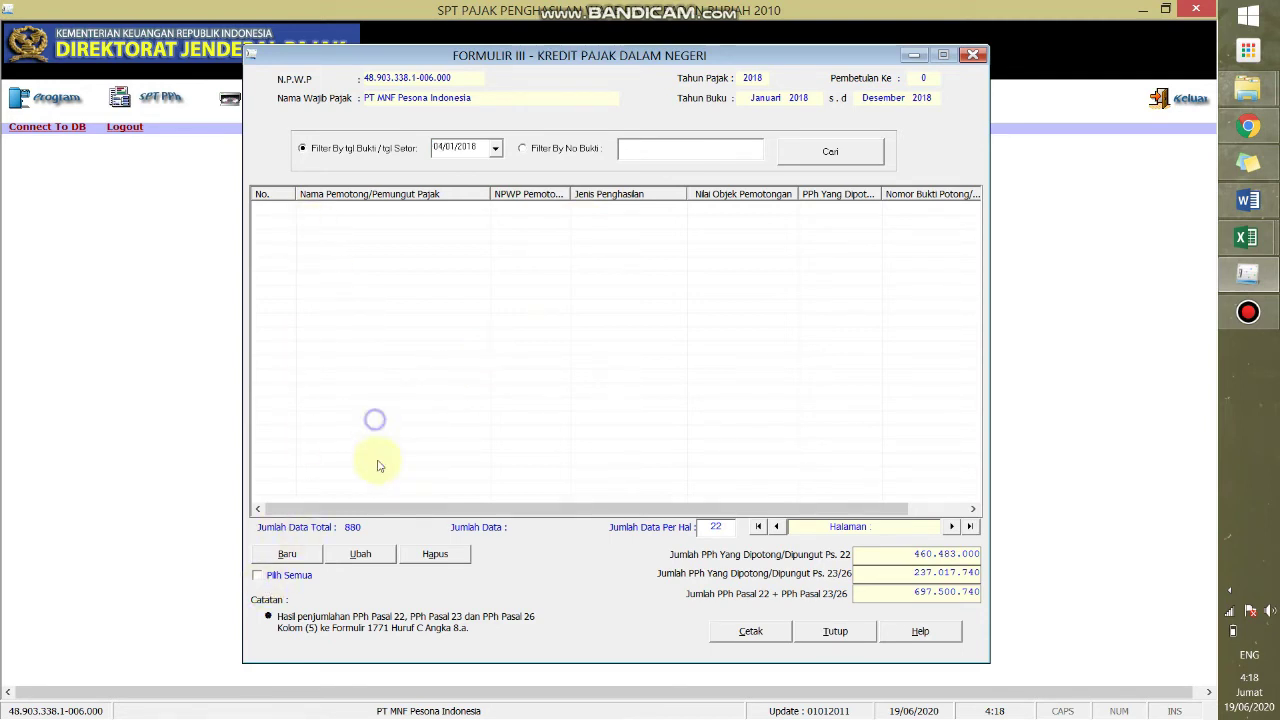
left_click(495, 148)
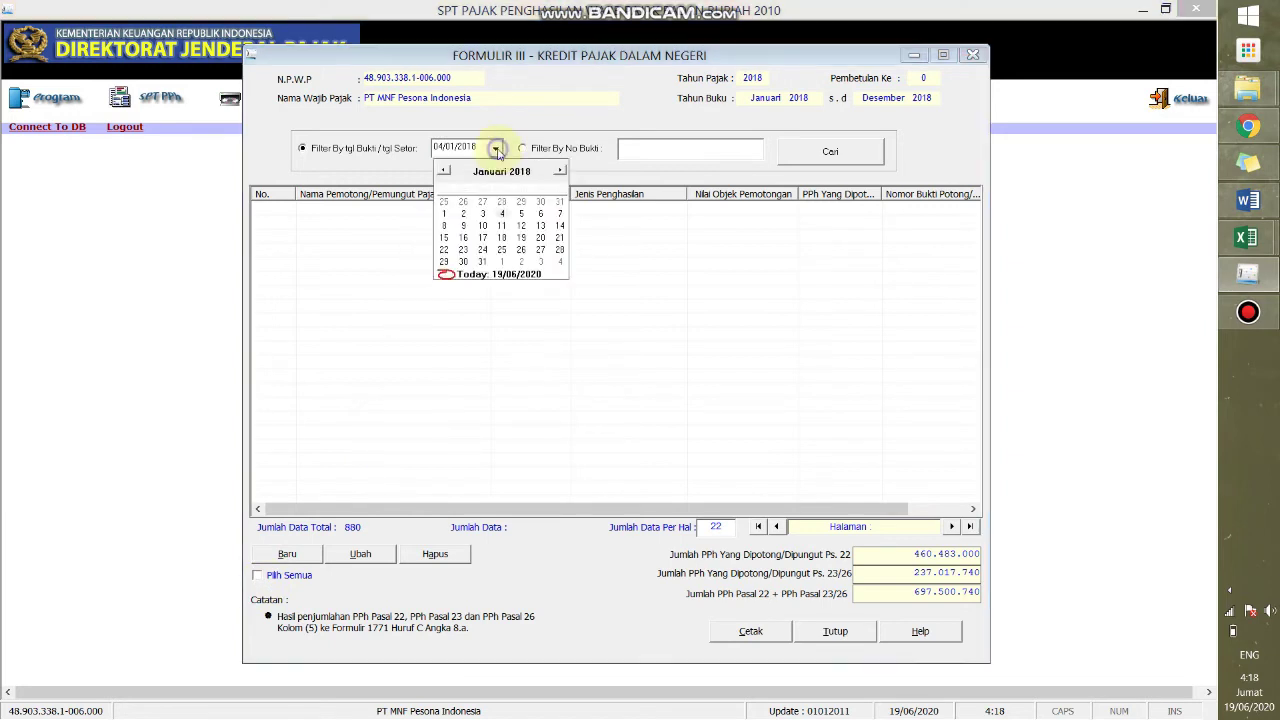
left_click(520, 225)
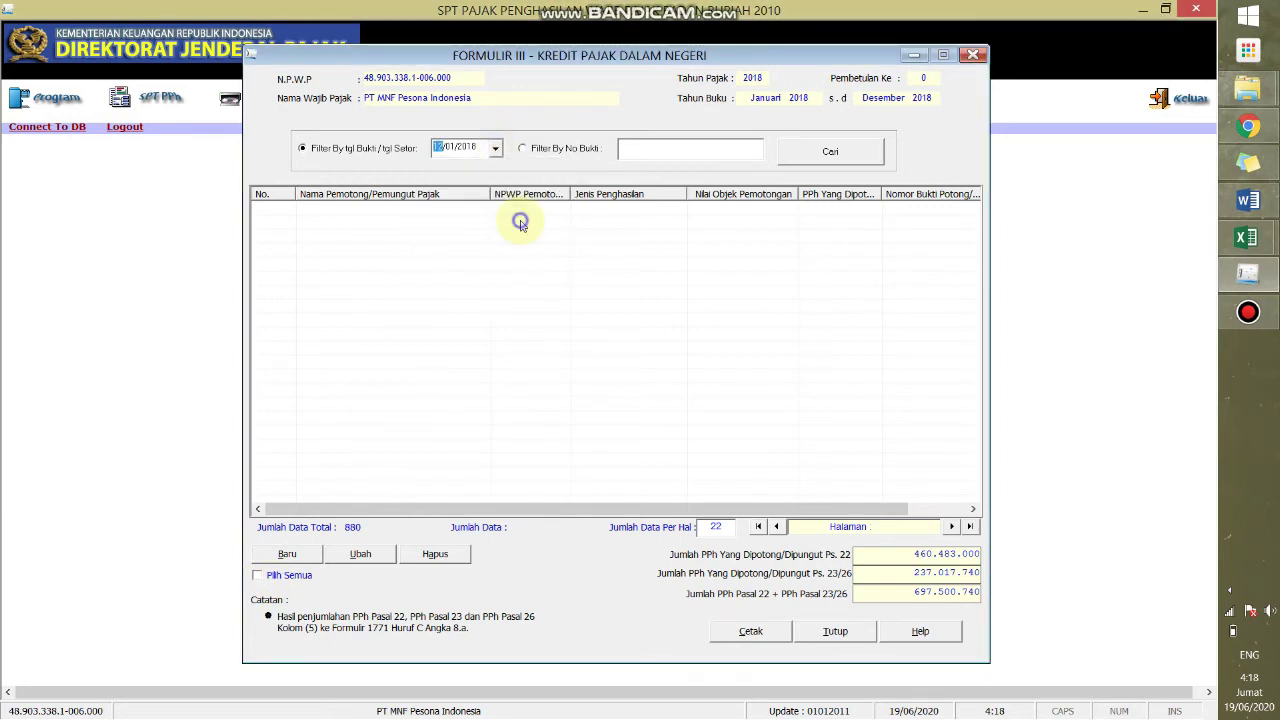
left_click(521, 148)
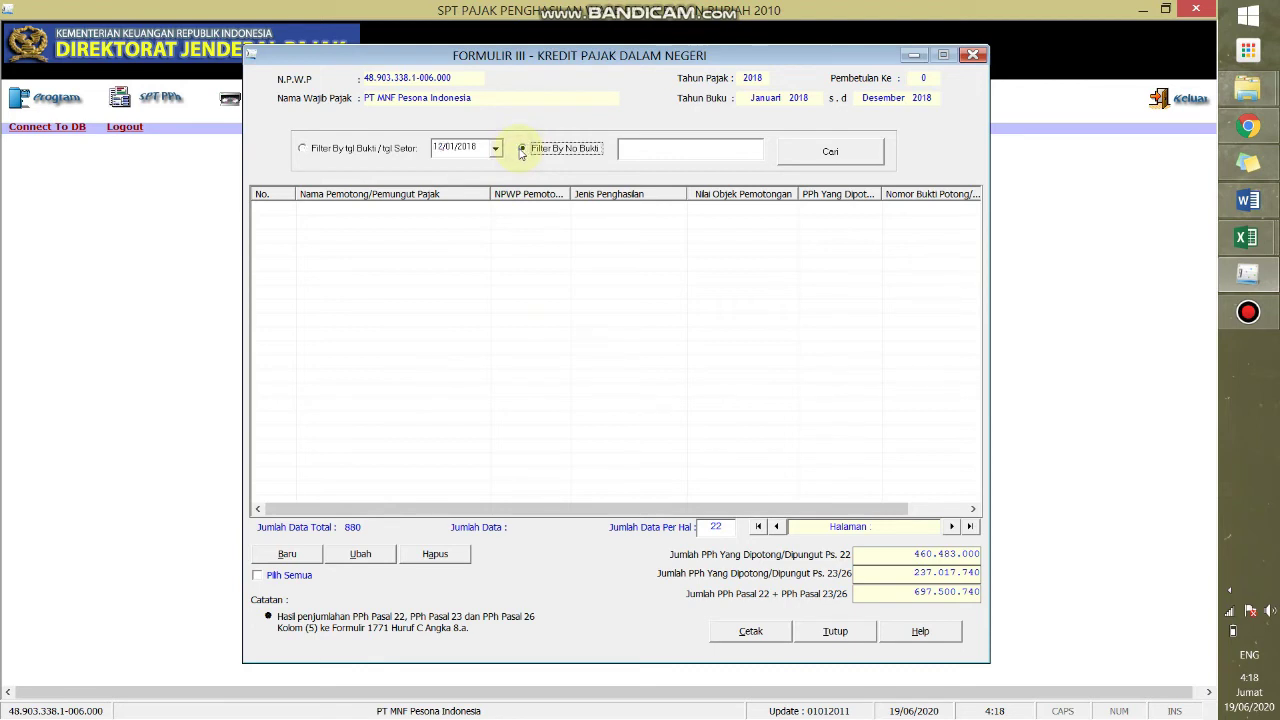
left_click(328, 148)
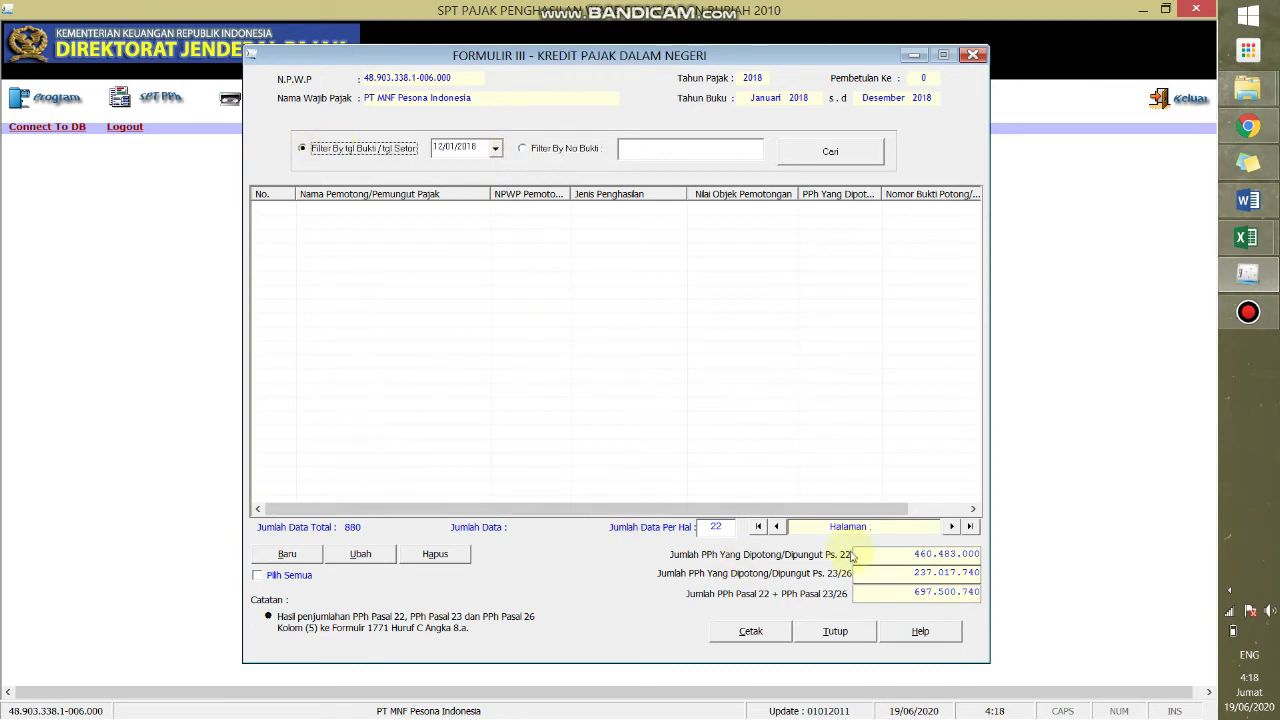
Examine the PPh Pasal 22, Pasal 23/26 and combined totals in Formulir III, and close the form.
left_click_drag(913, 554, 968, 594)
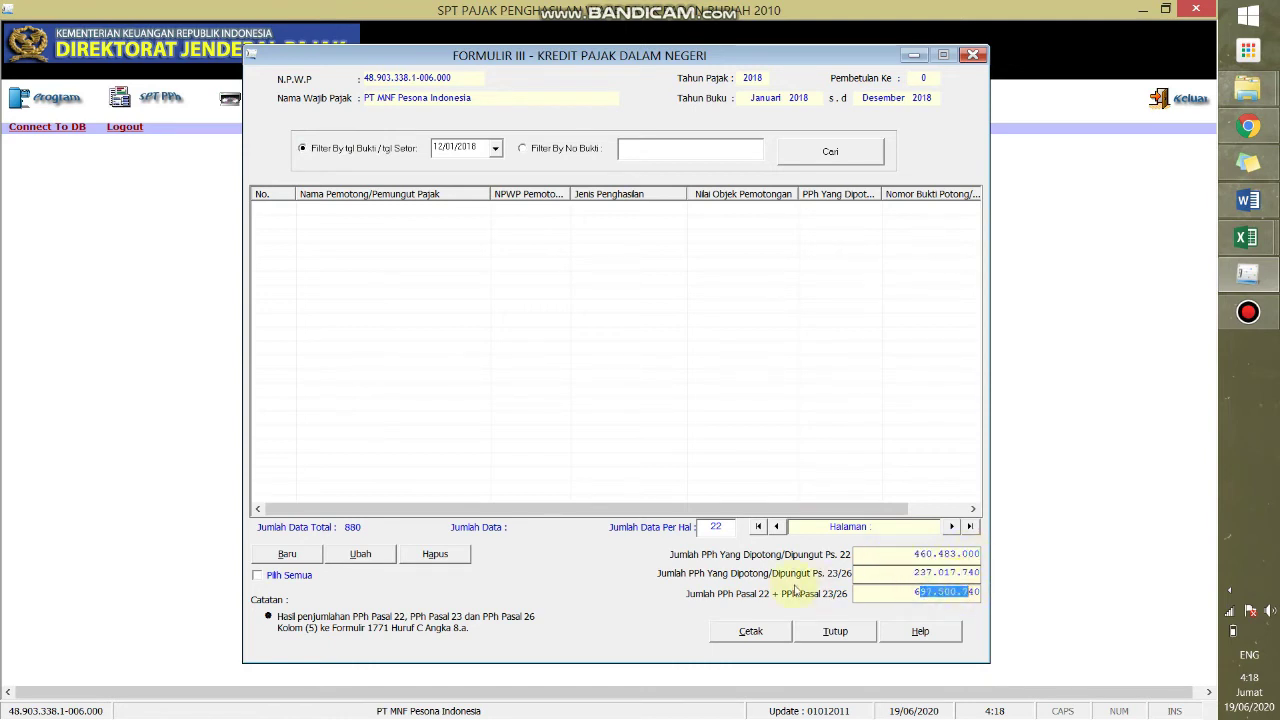
left_click(675, 444)
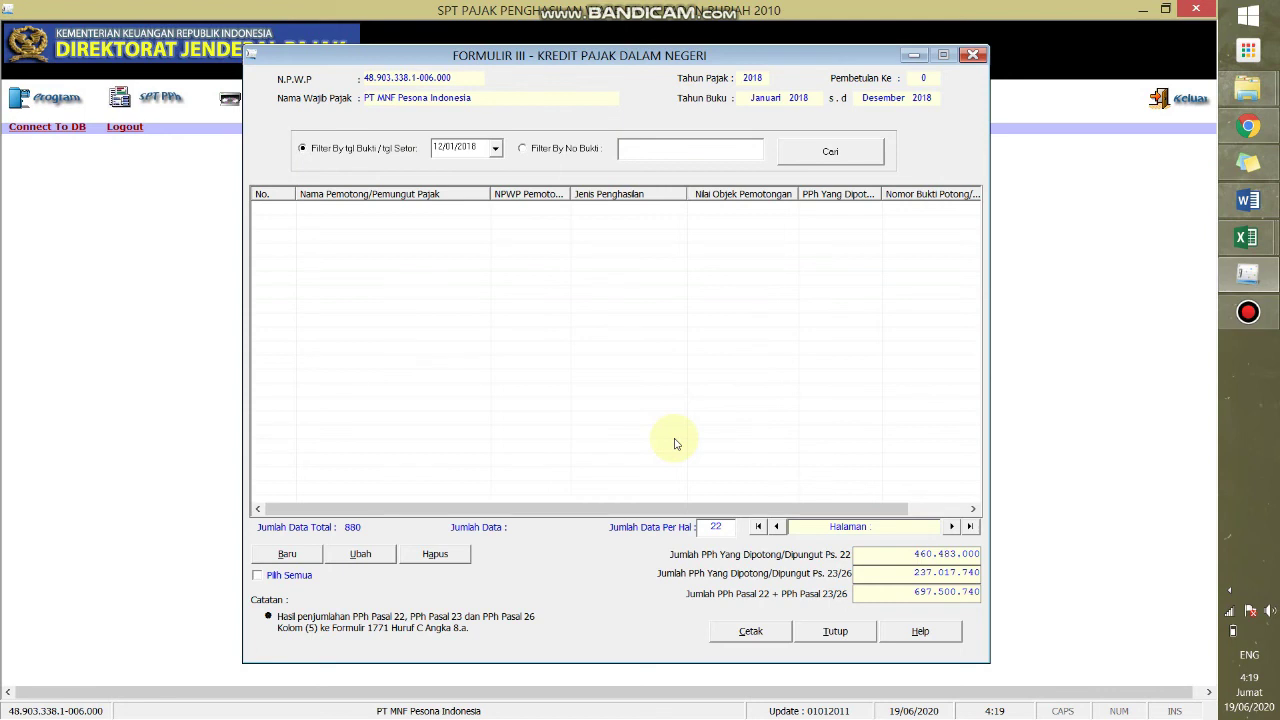
left_click(973, 57)
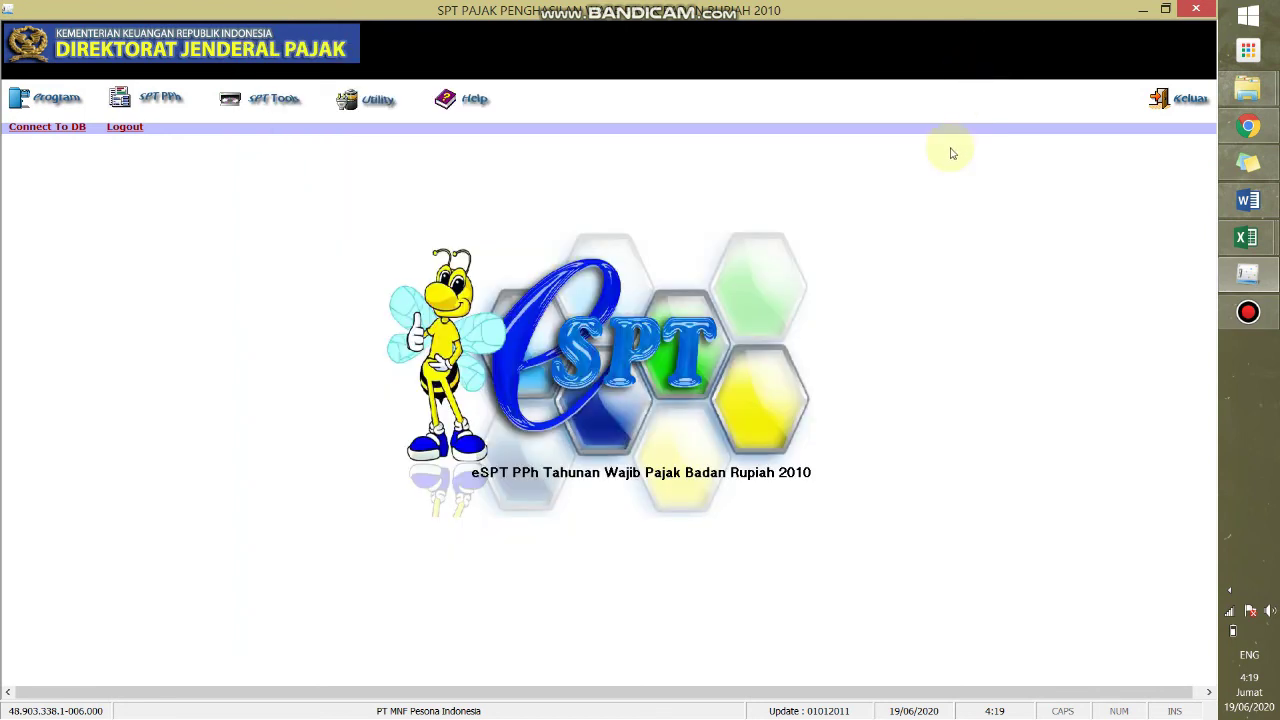